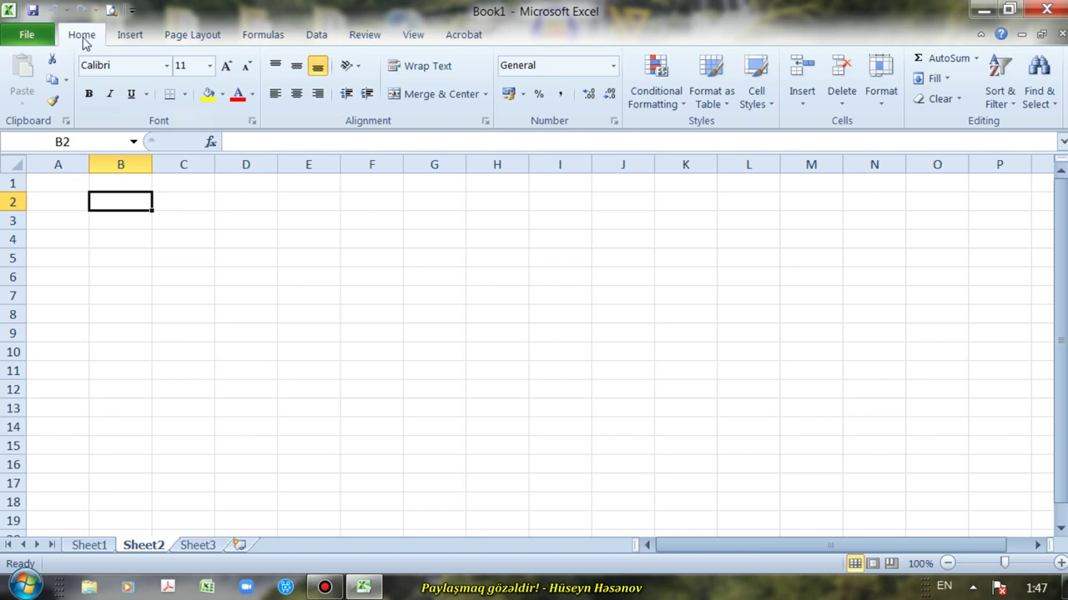
Step: Browse the Insert, Page Layout, Formulas, Data, Review, View and PDF ribbon tabs, returning to Home
click(131, 35)
click(87, 37)
click(125, 34)
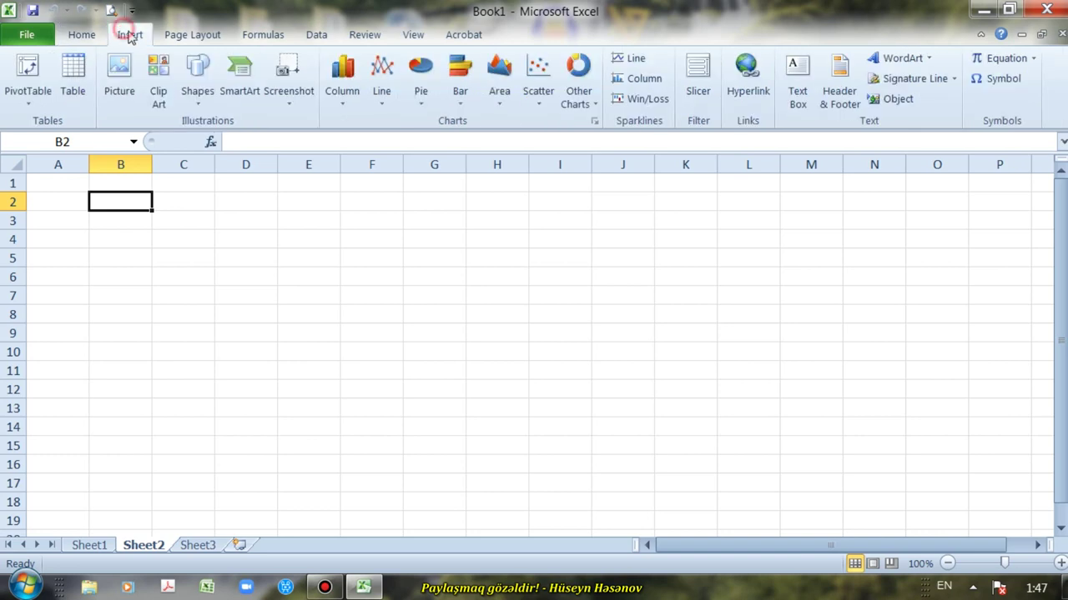
click(200, 38)
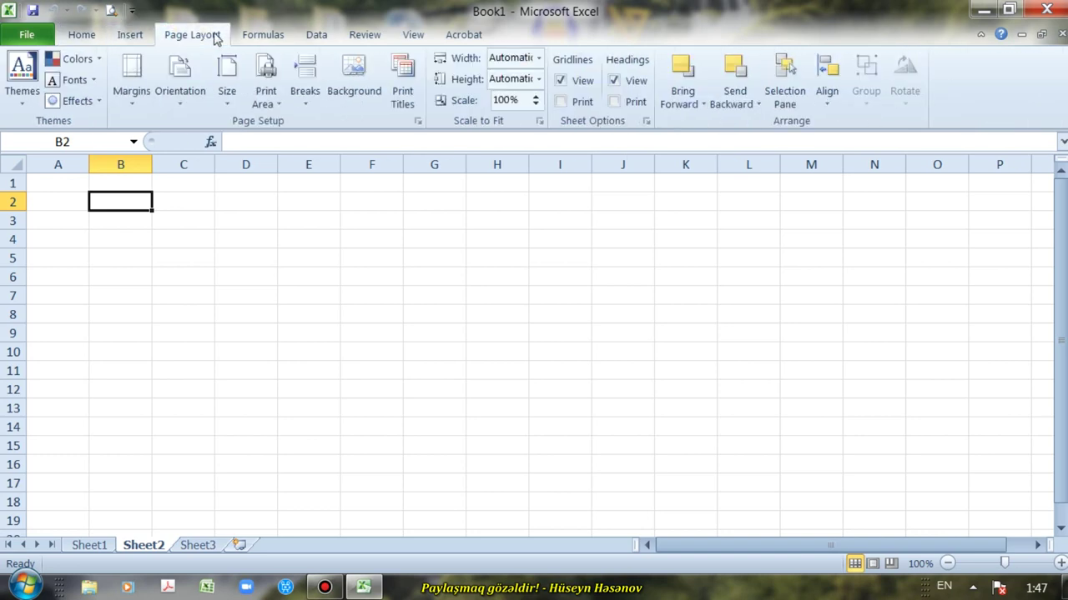
click(257, 36)
click(315, 37)
click(372, 37)
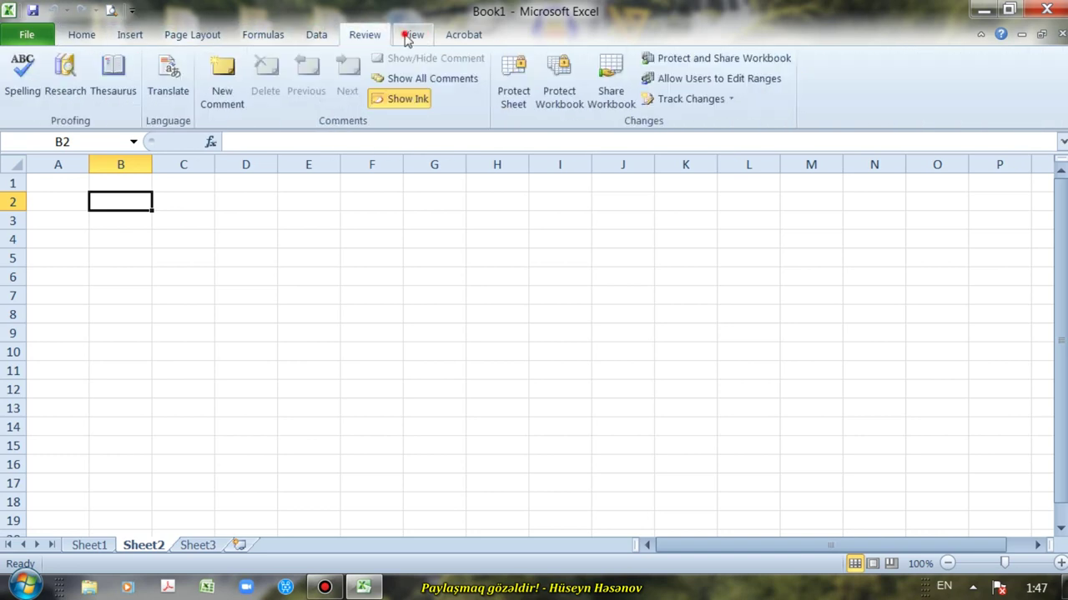
click(409, 34)
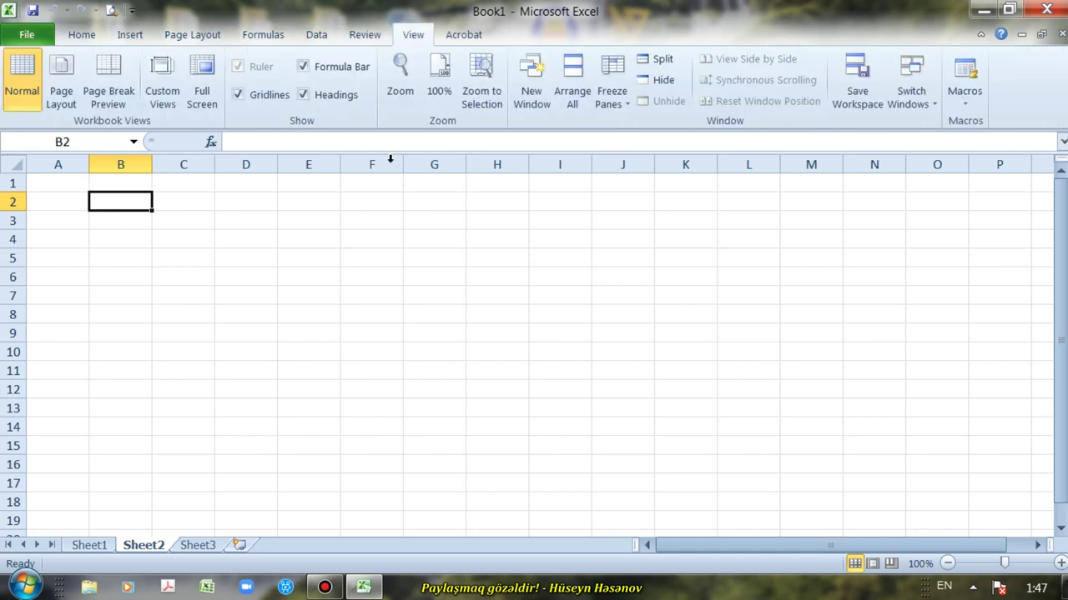
click(460, 38)
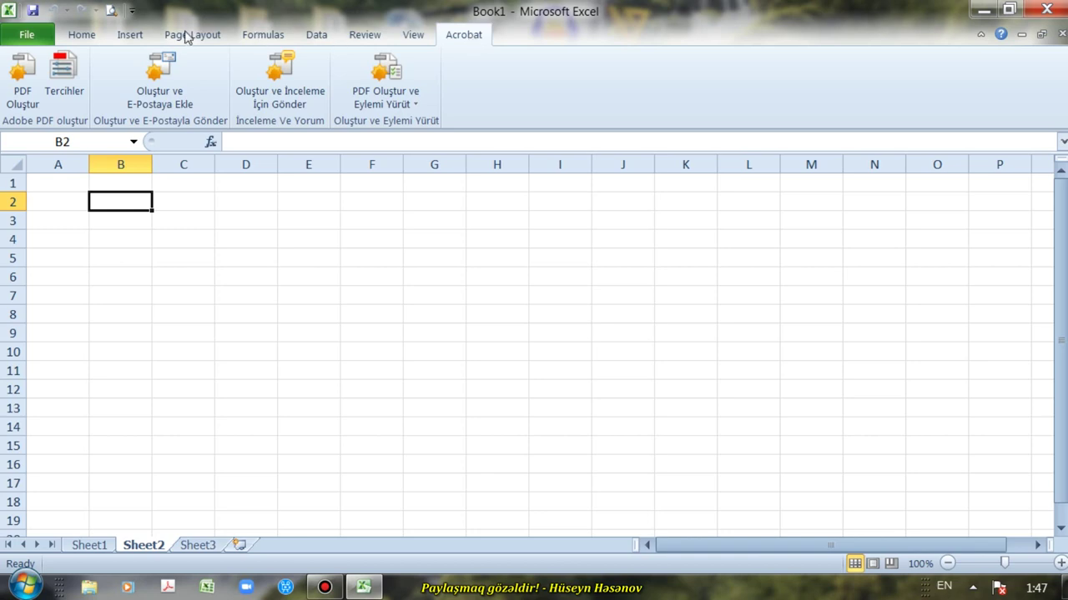
click(80, 38)
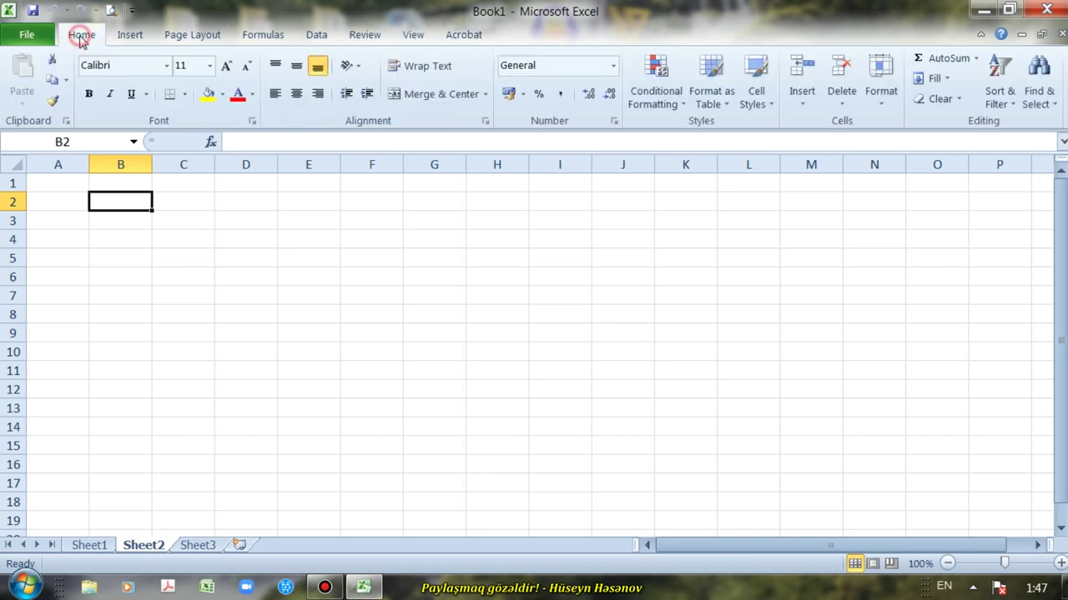
click(411, 37)
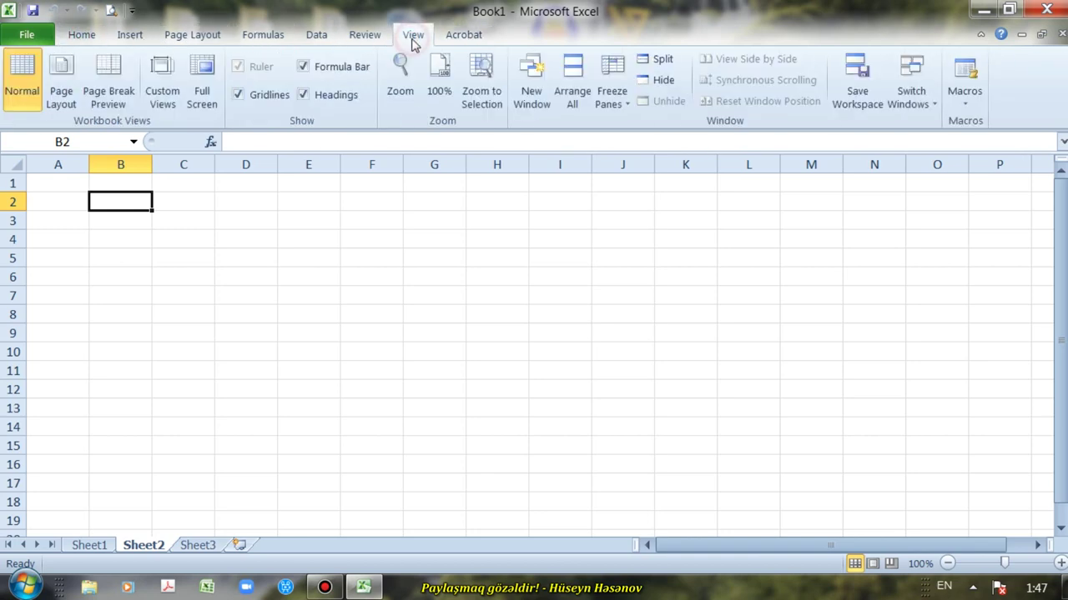
click(97, 38)
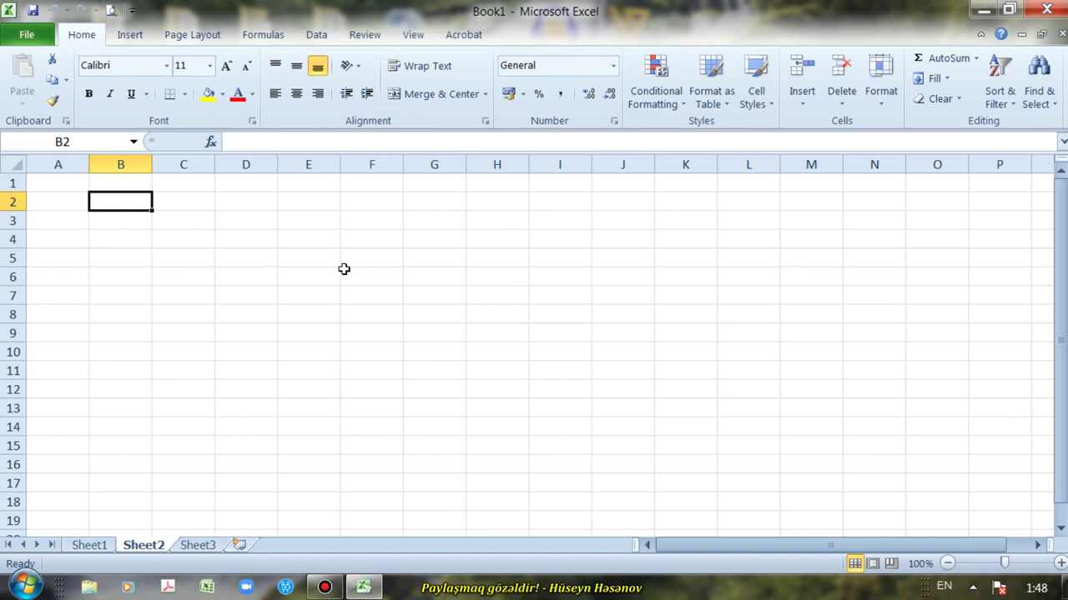
Step: Select C3 and switch the keyboard input language to Azeri (AZ) from the language bar
click(160, 222)
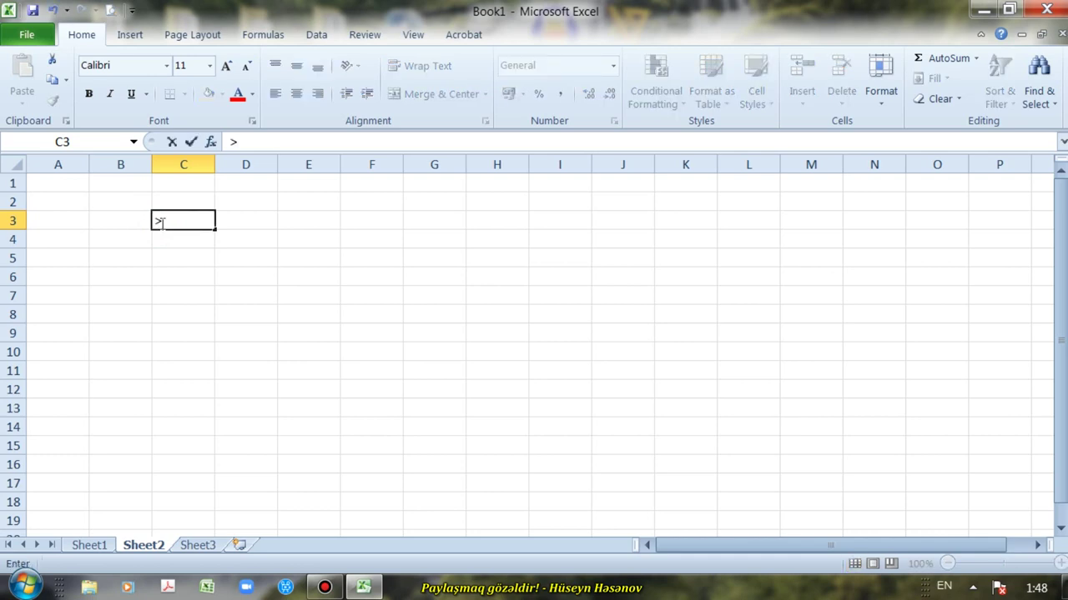
key(alt+shift)
key(alt+shift)
click(944, 587)
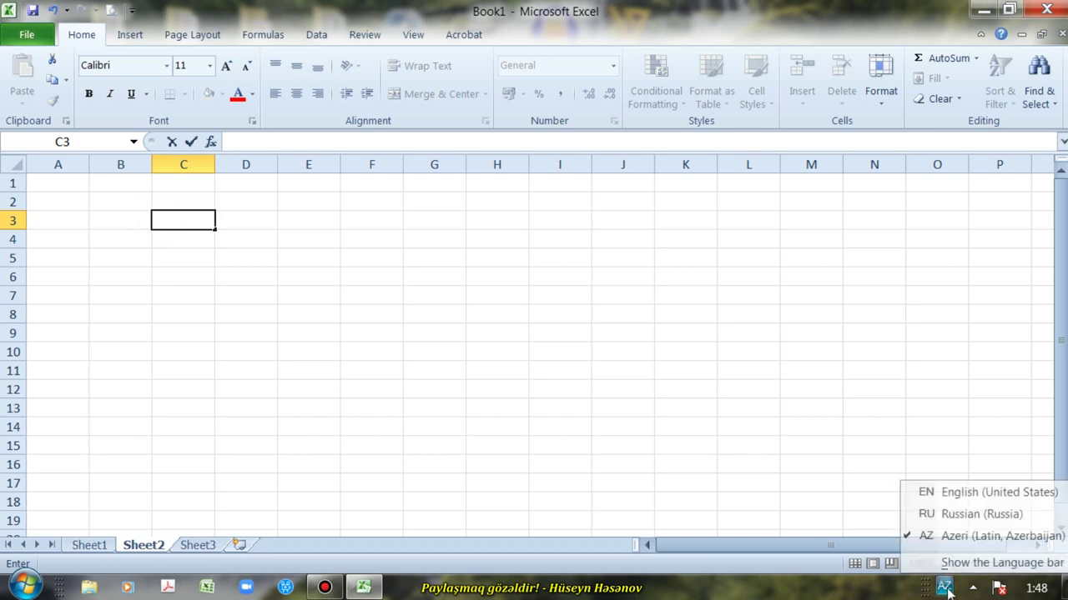
click(927, 495)
click(946, 587)
click(943, 536)
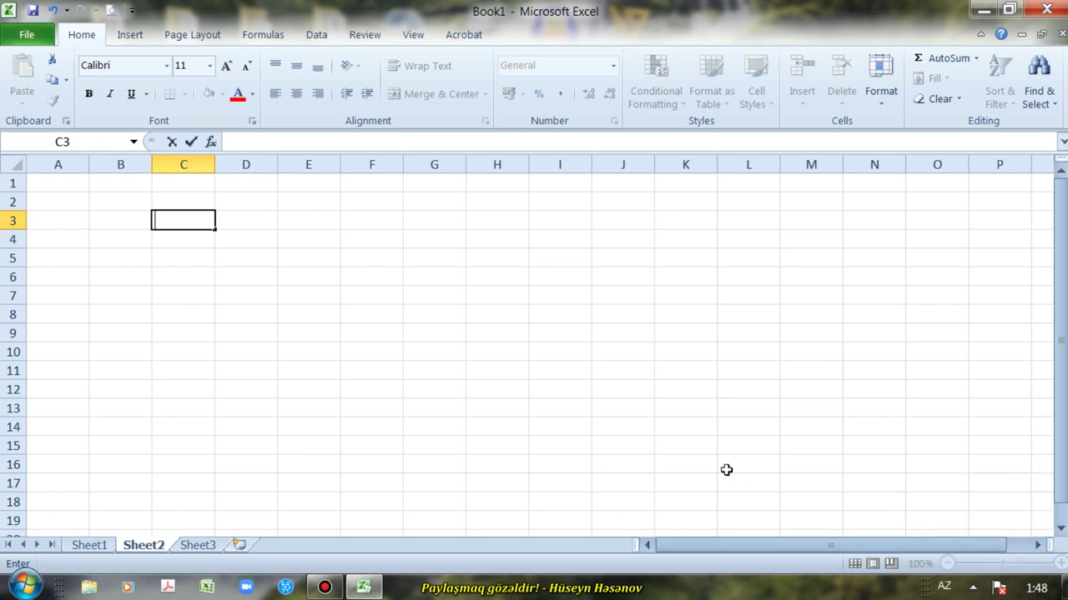
Step: Cancel the stray entry, reselect C3 and start typing the 'Şagird adı' header
click(246, 255)
click(205, 222)
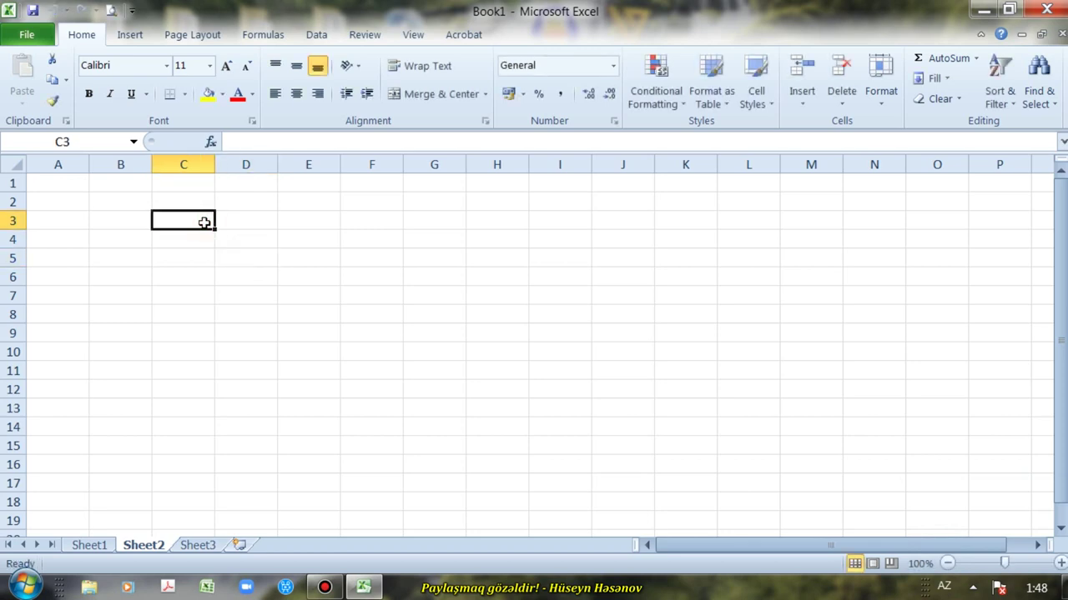
text($)
text(agir)
text(d adı)
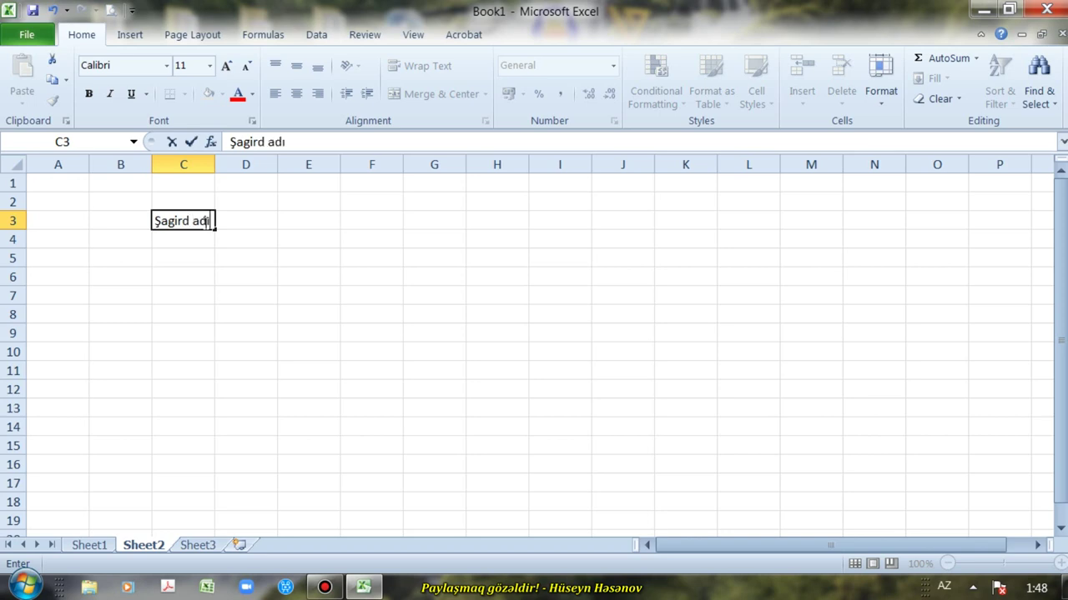
text( vı)
Step: Finish 'Şagird adı və soyadı' in C3 and enter 'Sinfi' in D3
key(BackSpace)
text(ə soyadı)
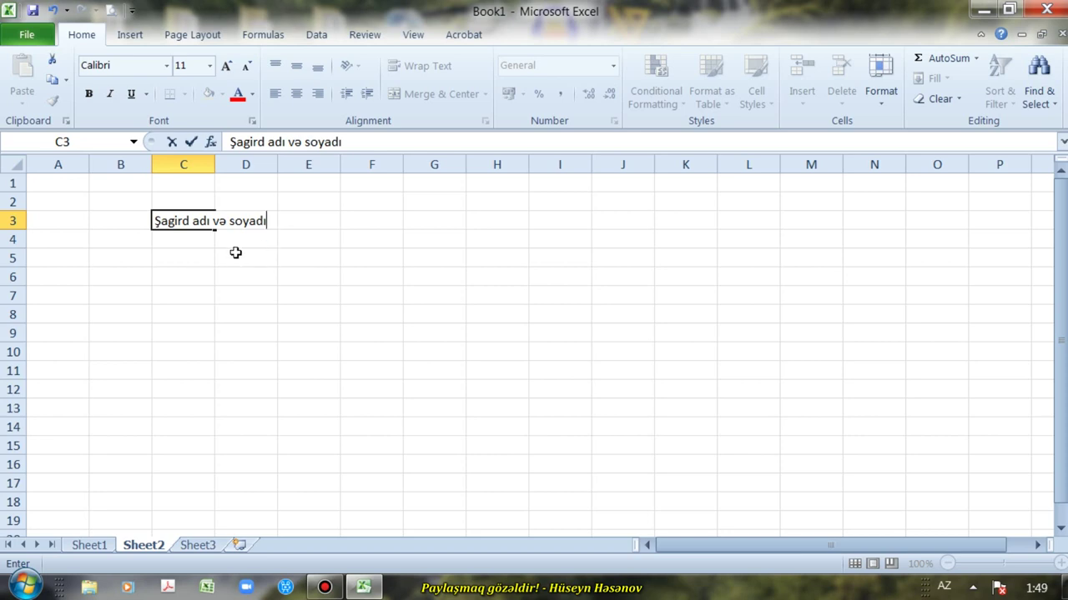
click(235, 253)
click(238, 222)
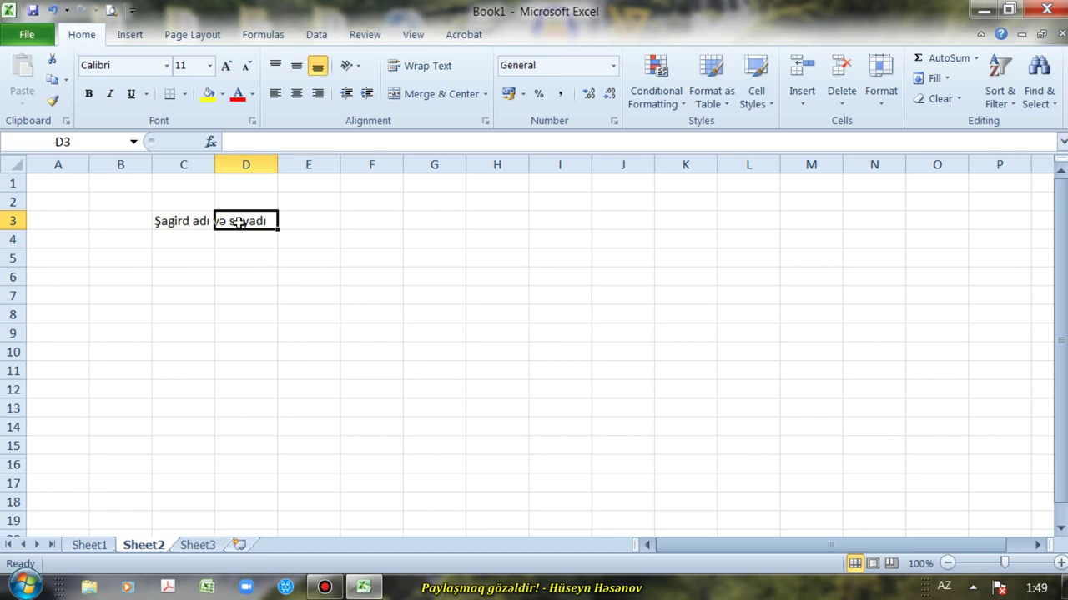
text(Sinfi)
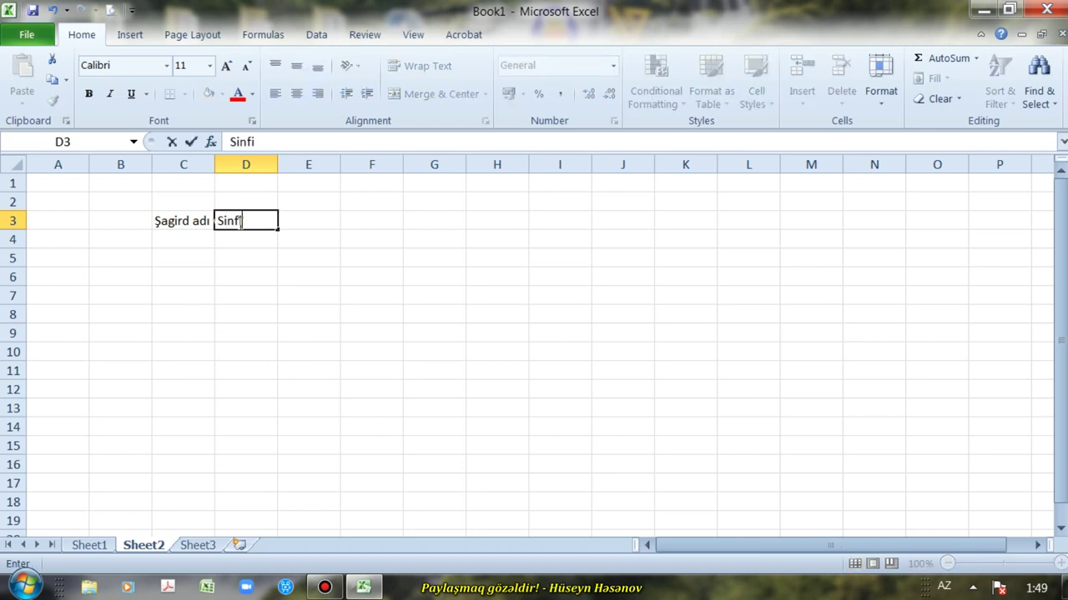
click(257, 300)
click(245, 221)
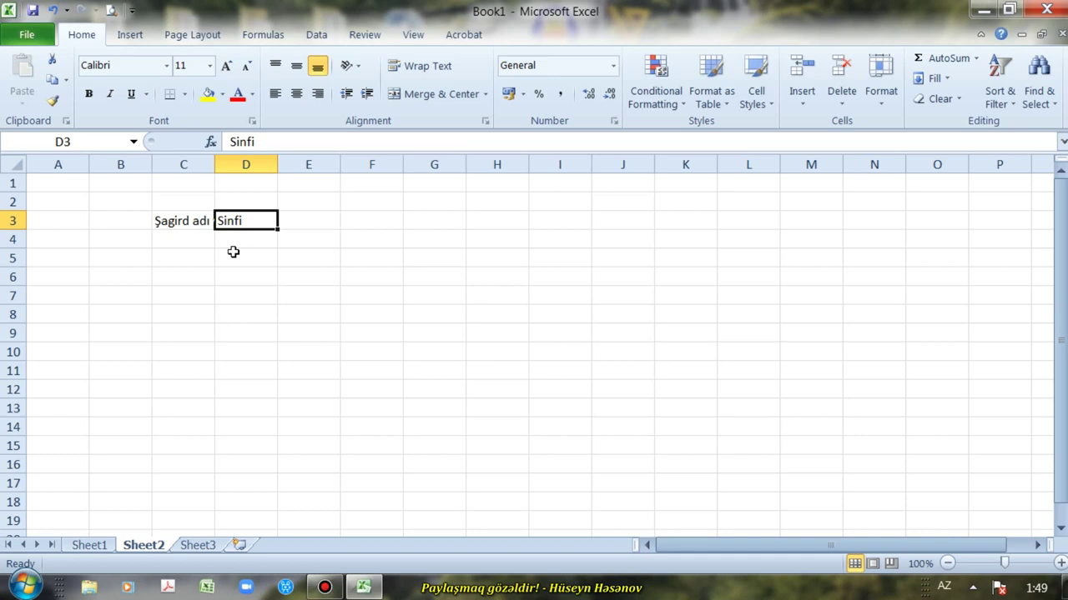
Step: Enter 'İmtahan 1', 'İmtahan 2' and 'İmtahan 3' in E3:G3 and check each header
click(294, 222)
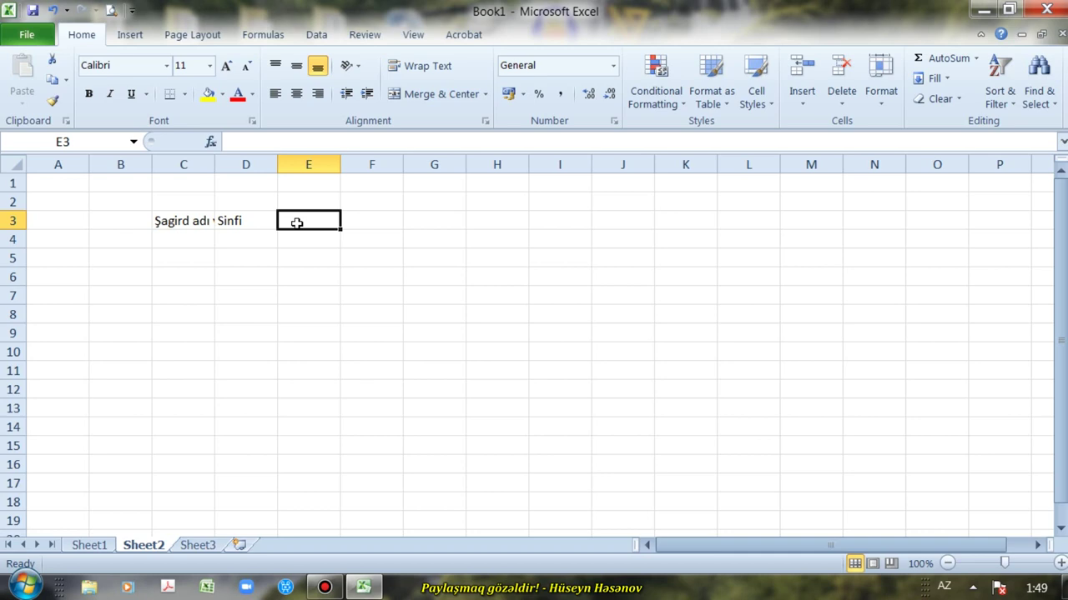
text(İm)
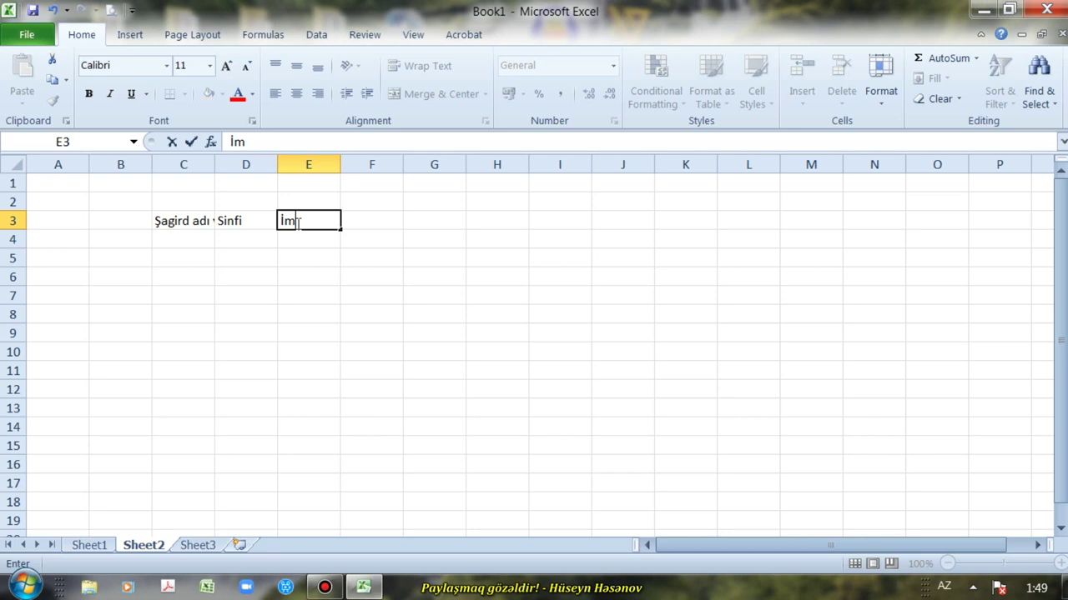
text(tahan 1)
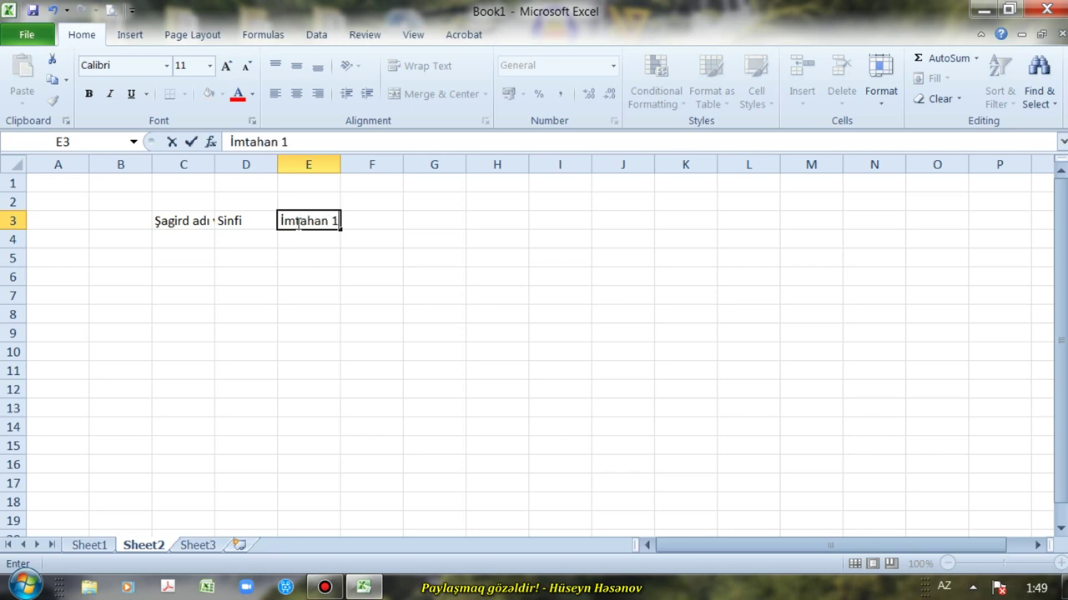
key(Return)
click(356, 224)
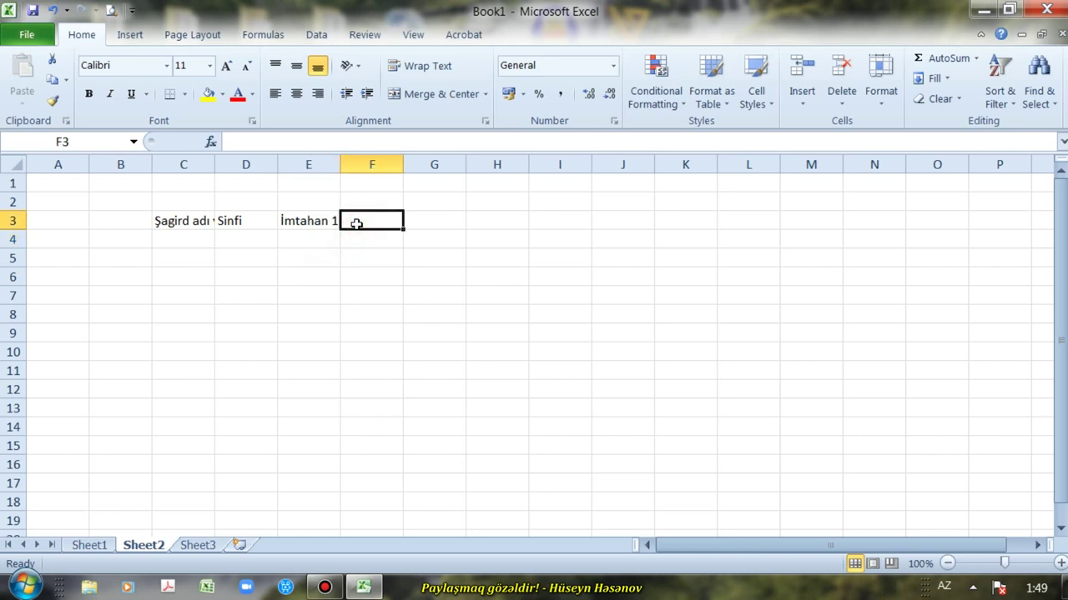
text(İmtahan )
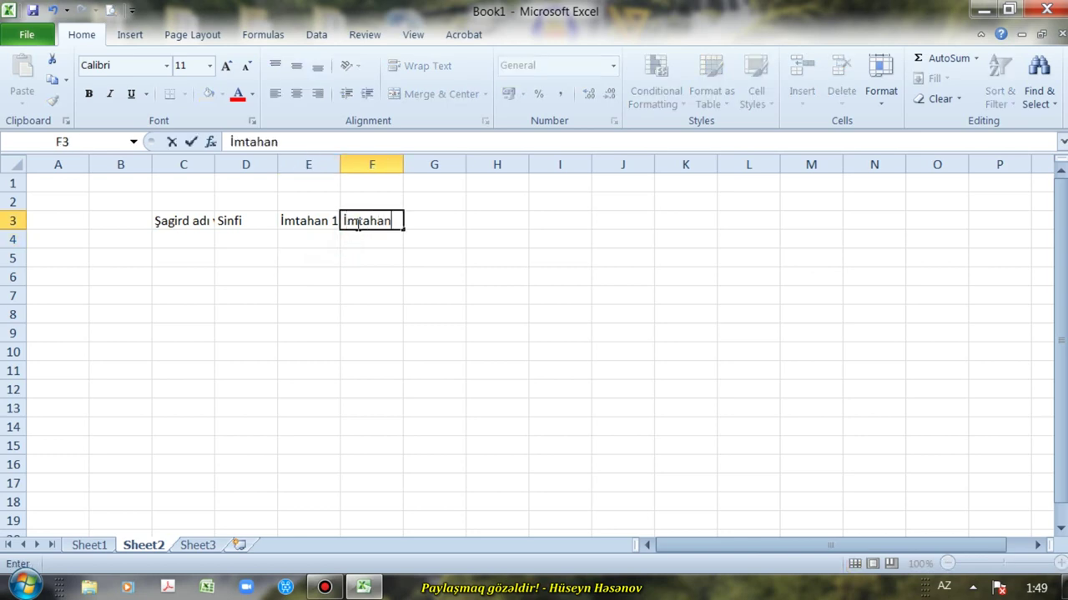
text(2)
click(440, 248)
click(428, 219)
text(İmtahan 3)
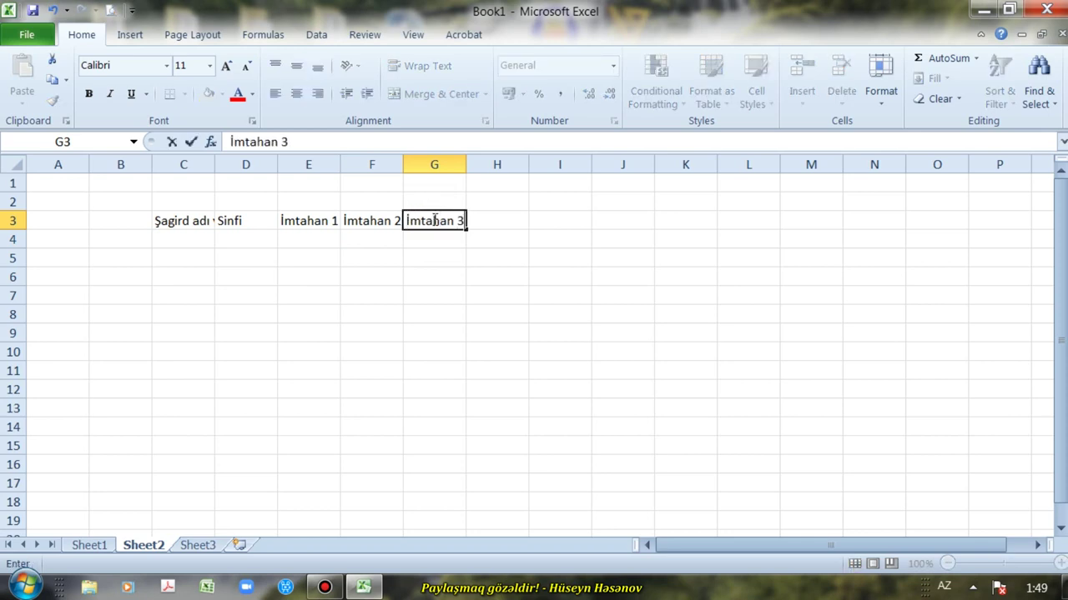
click(397, 312)
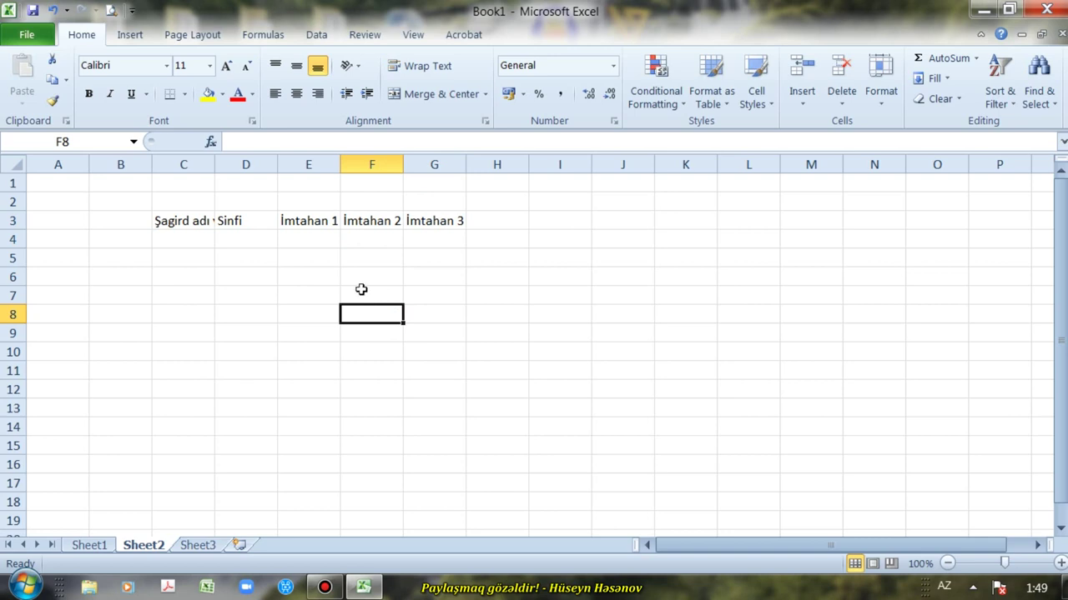
click(291, 221)
click(362, 222)
click(427, 220)
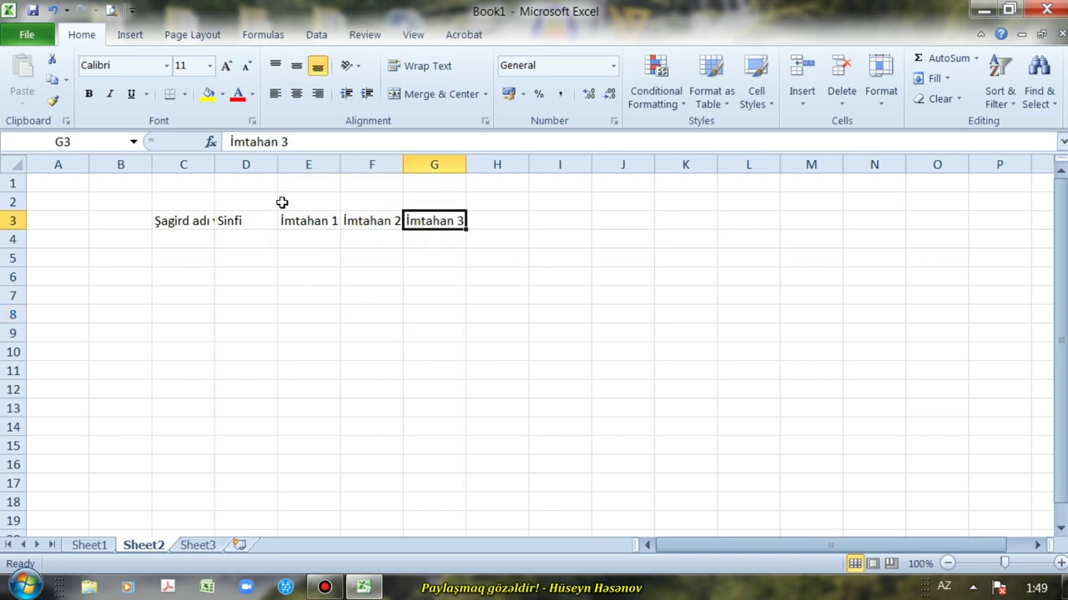
Step: Merge and centre E2:G2 and label it 'İmtahan', removing a stray trailing 1
drag(288, 203, 446, 203)
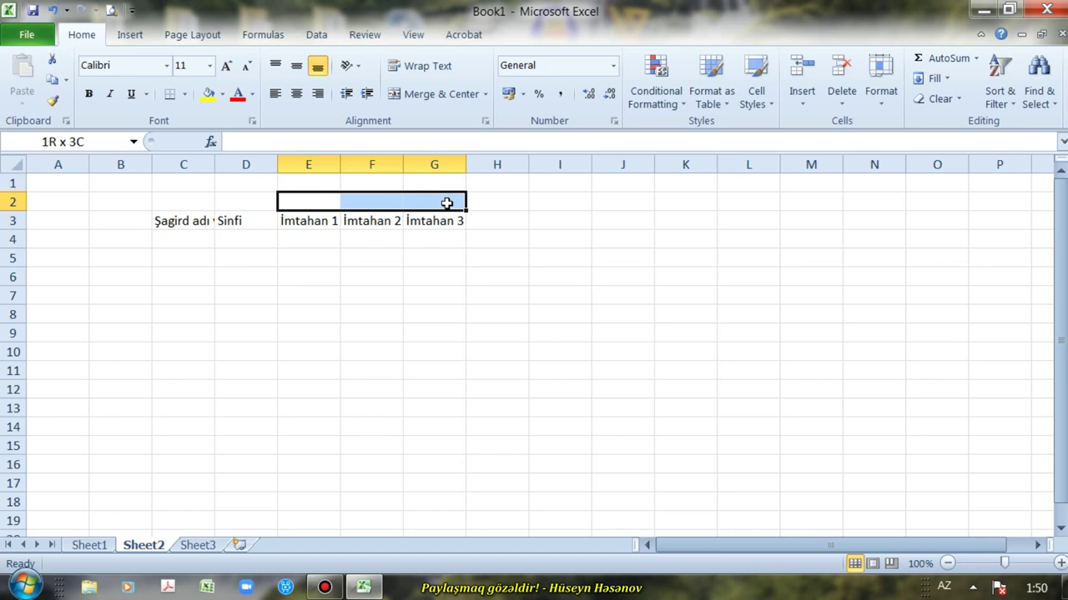
drag(446, 203, 447, 202)
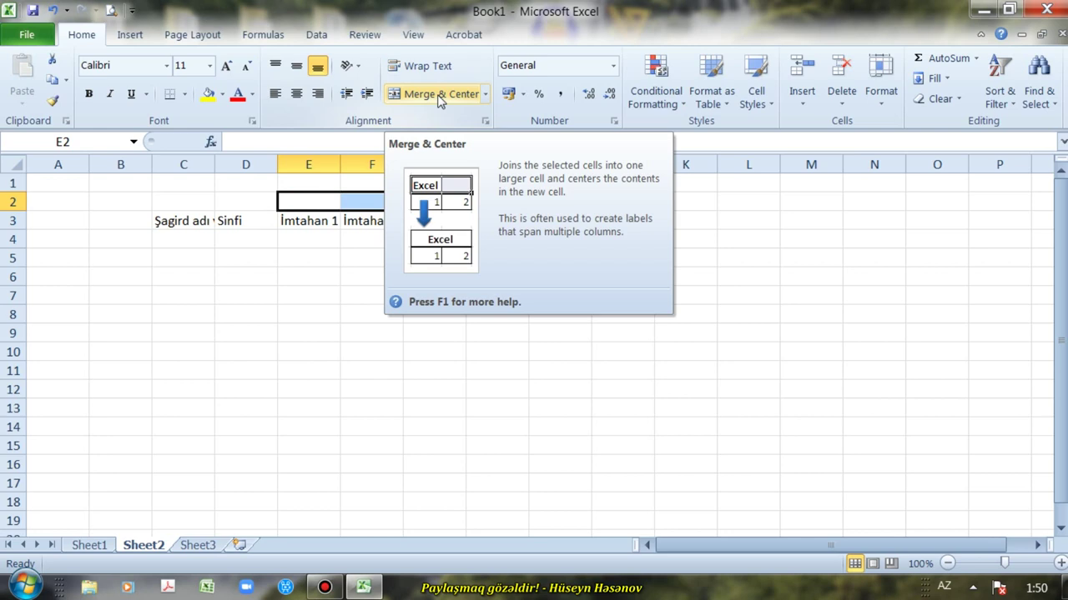
click(440, 96)
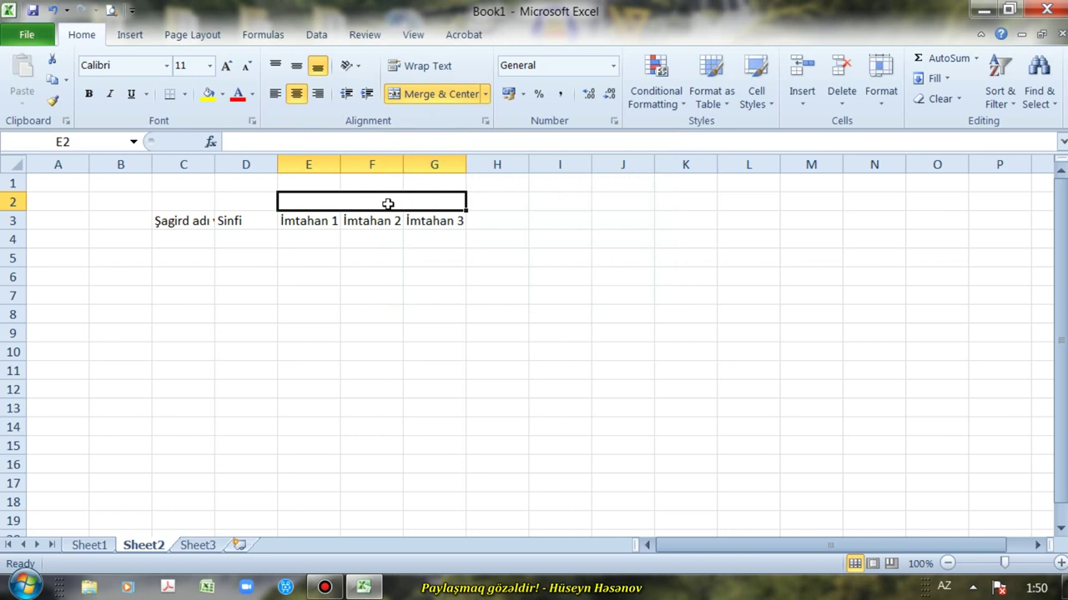
text(İmtahan)
key(Return)
click(388, 203)
double_click(409, 202)
key(BackSpace)
key(Return)
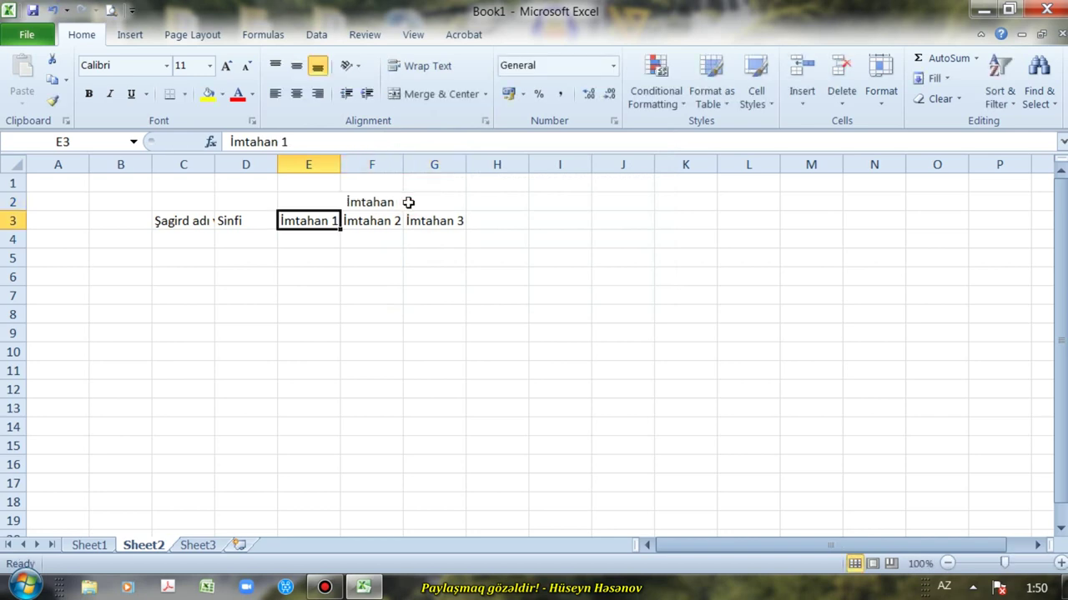
Step: Reselect the merged 'İmtahan' heading and view the Merge & Center options without choosing one
drag(408, 202, 308, 201)
click(441, 93)
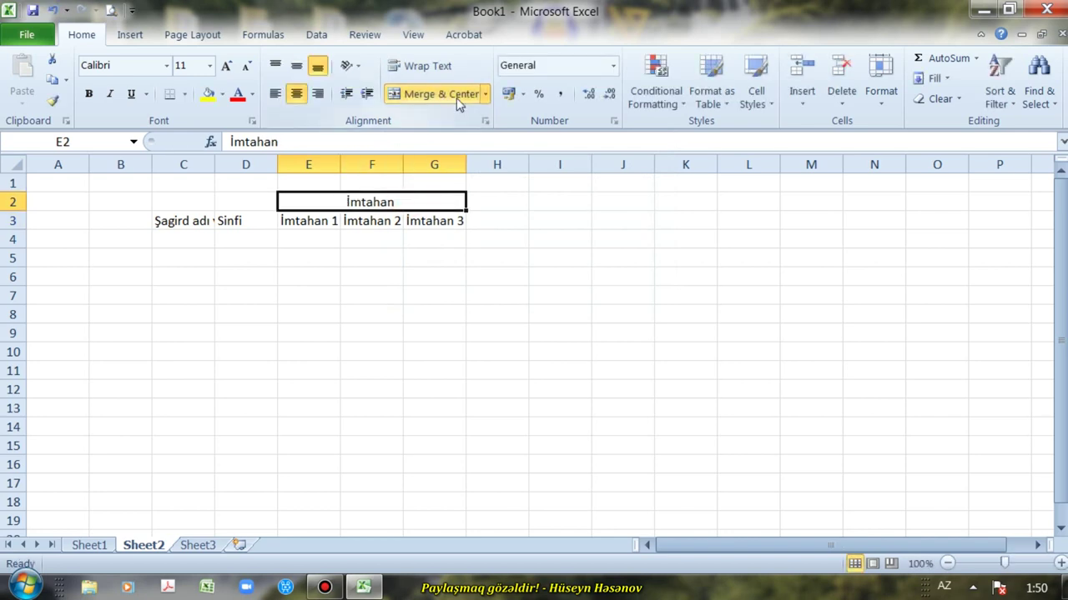
click(760, 317)
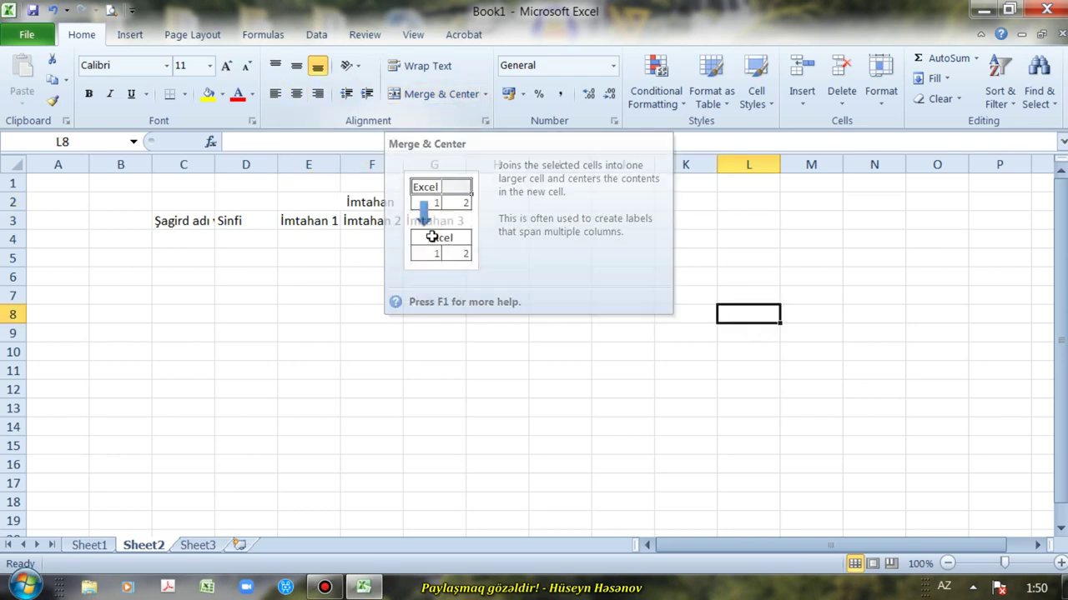
click(354, 204)
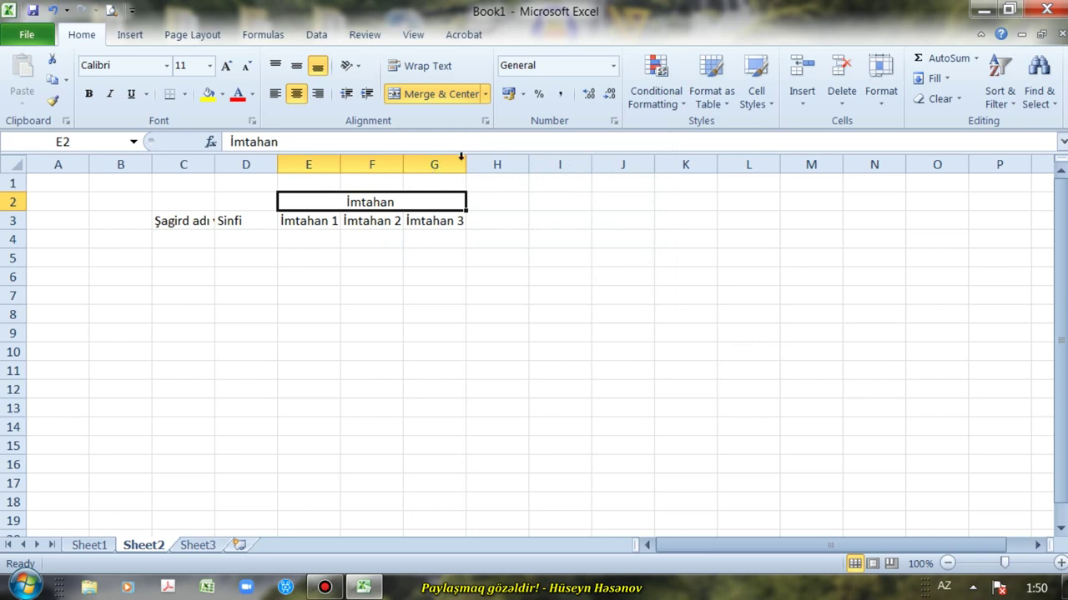
click(484, 97)
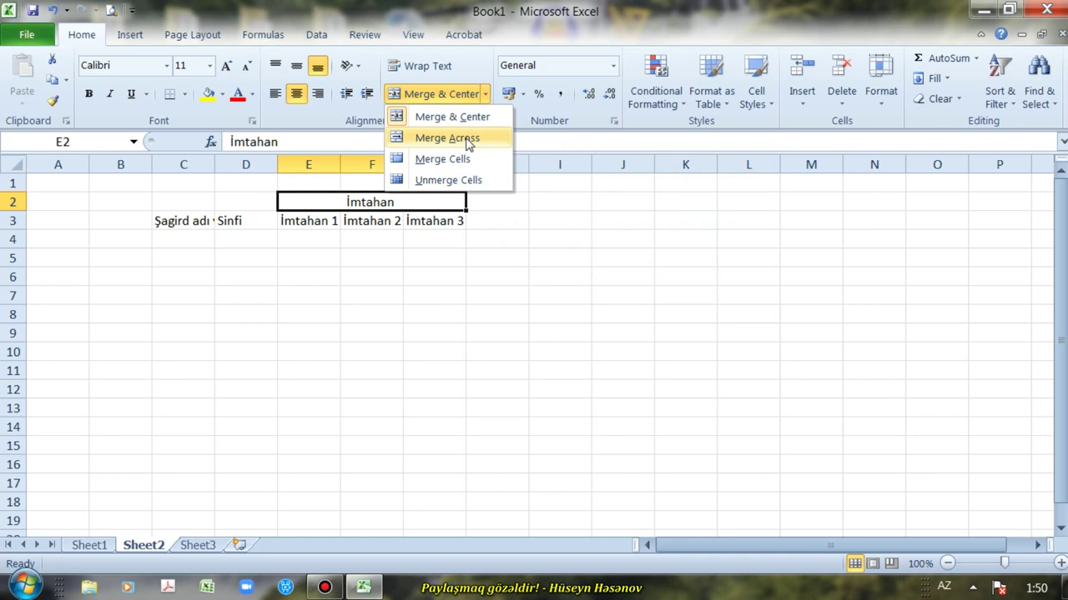
click(596, 276)
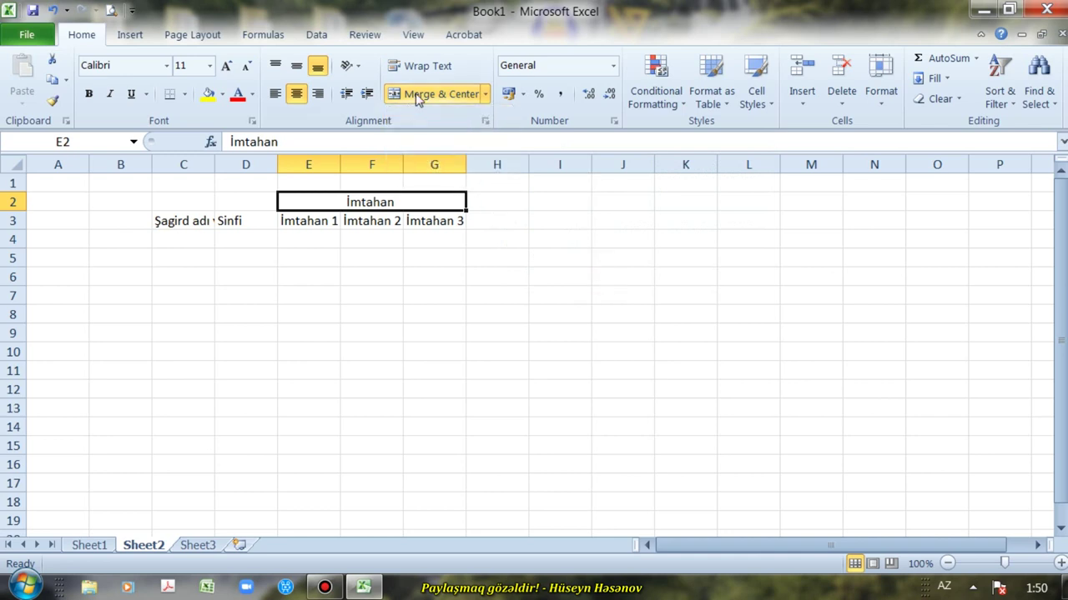
click(418, 98)
click(349, 282)
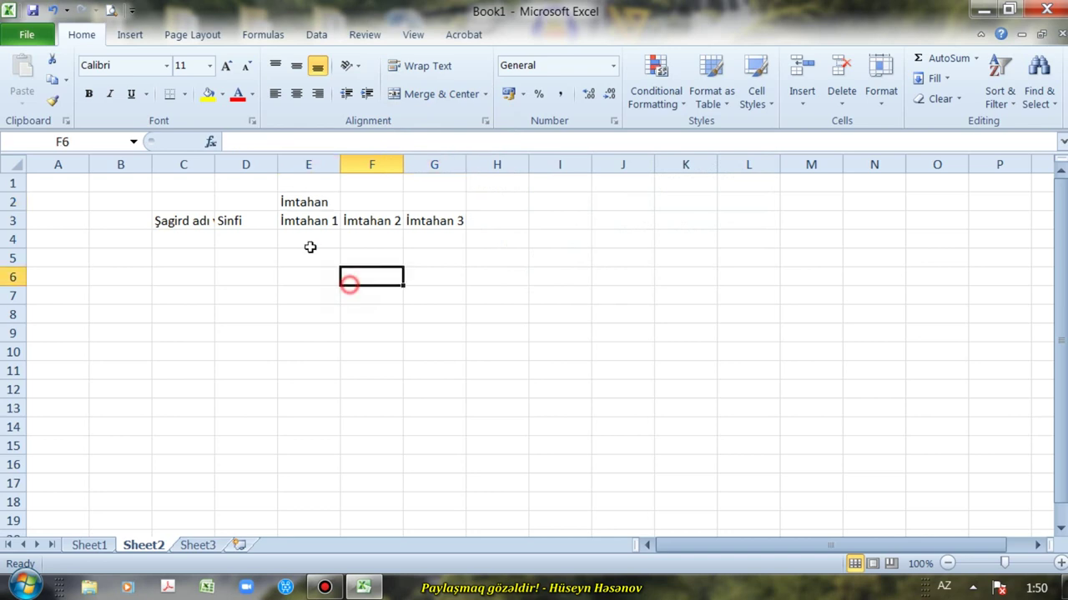
drag(295, 203, 430, 202)
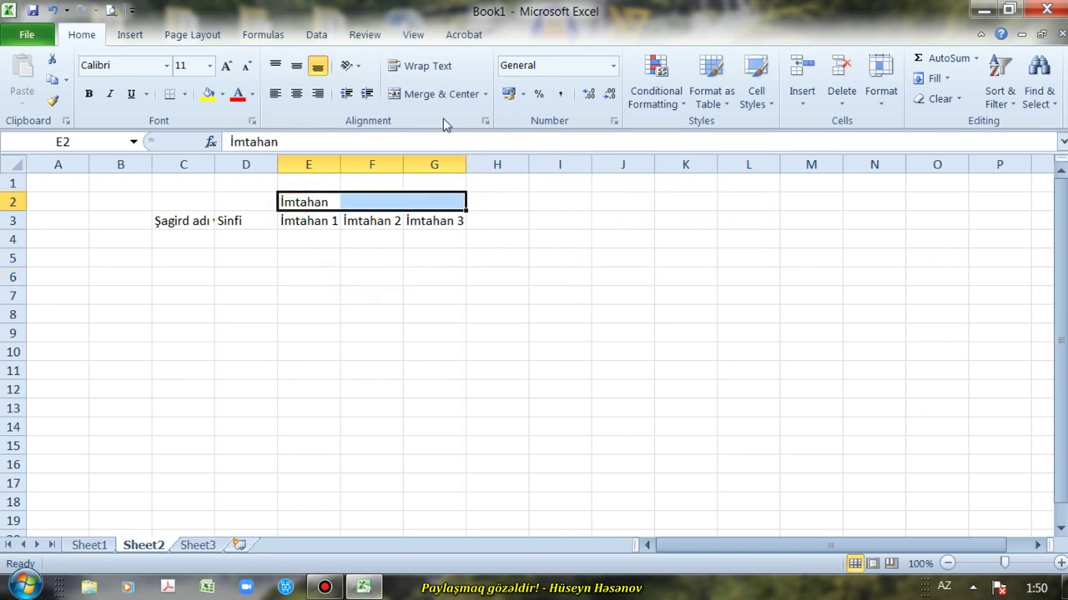
click(485, 94)
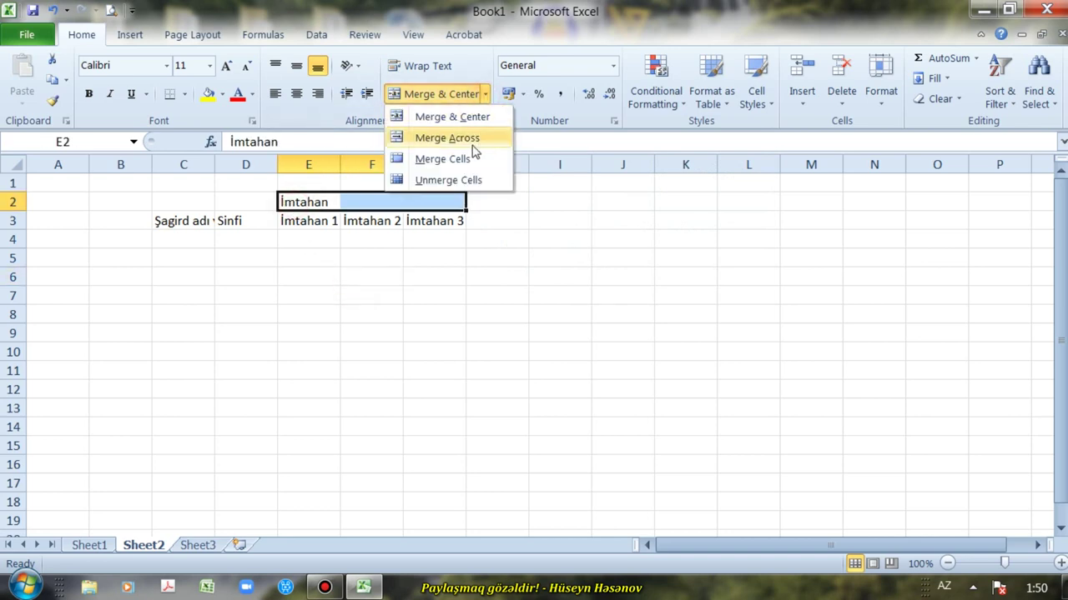
click(567, 317)
click(567, 317)
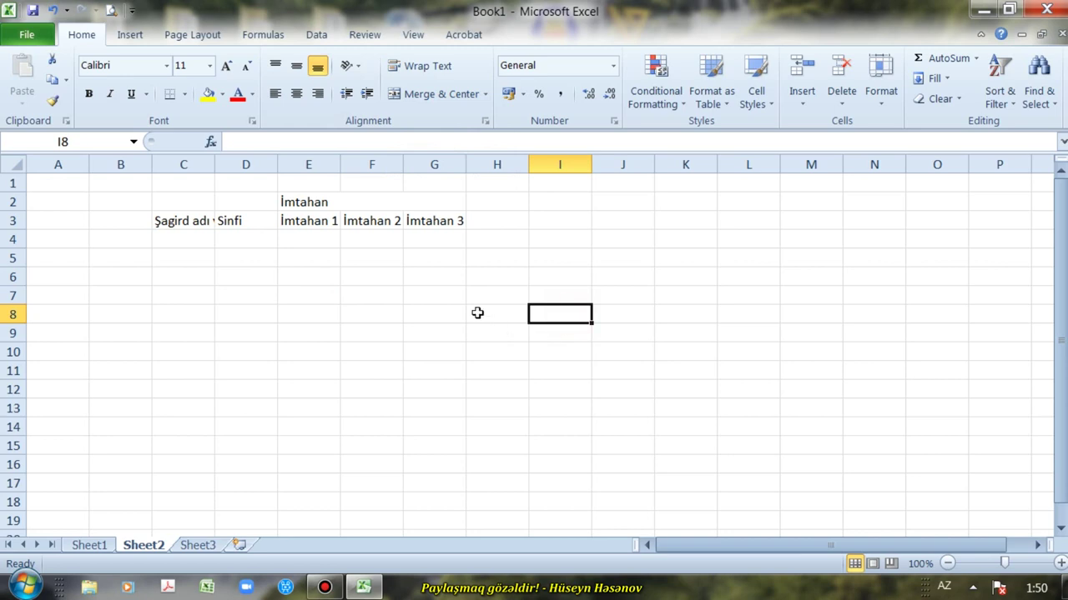
click(383, 204)
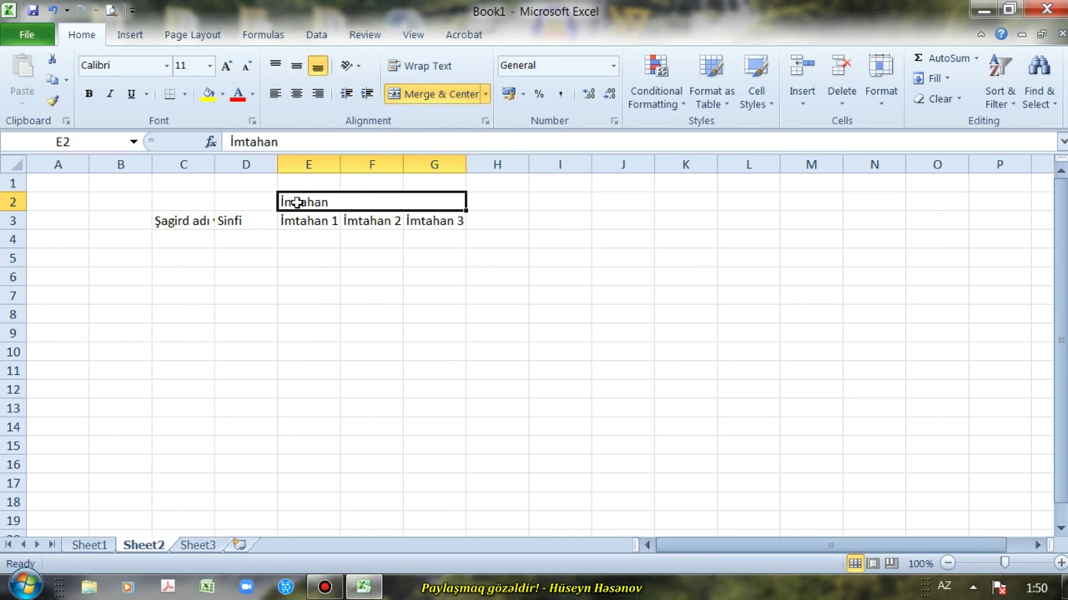
click(486, 94)
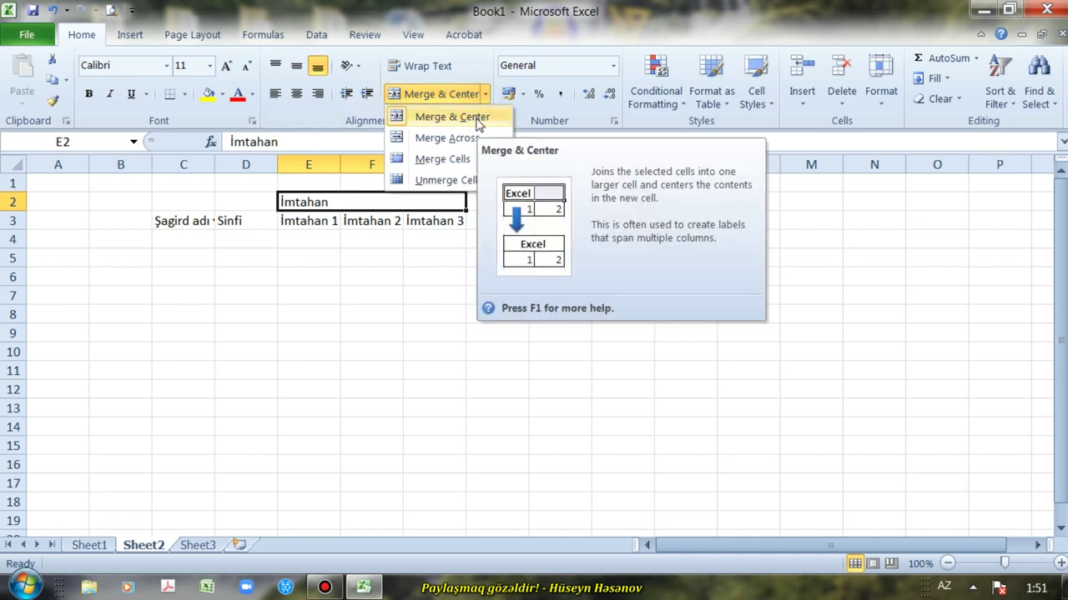
click(405, 266)
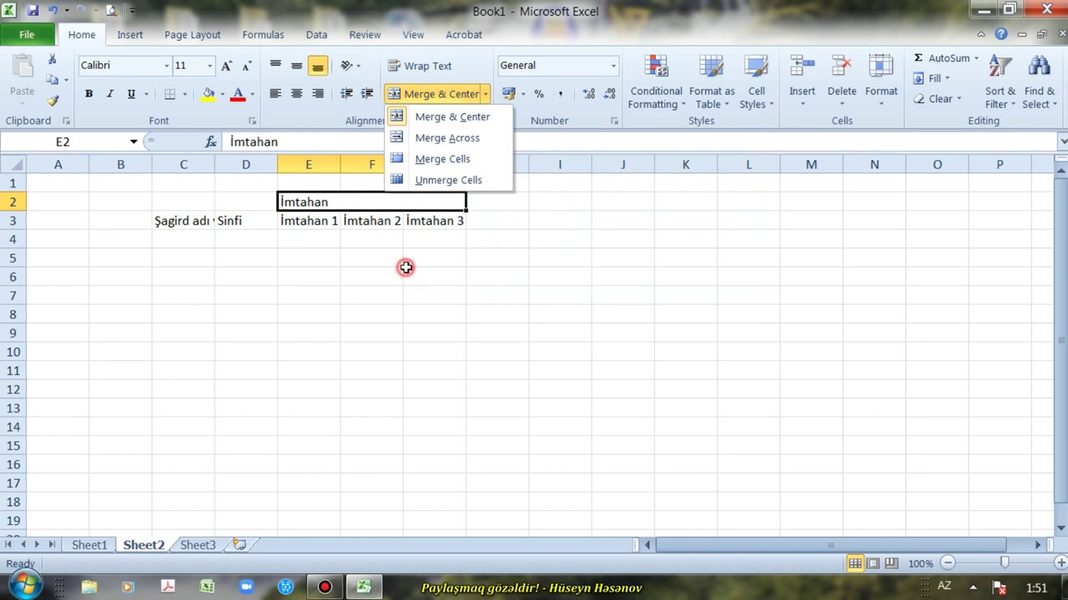
click(310, 222)
click(389, 222)
click(439, 224)
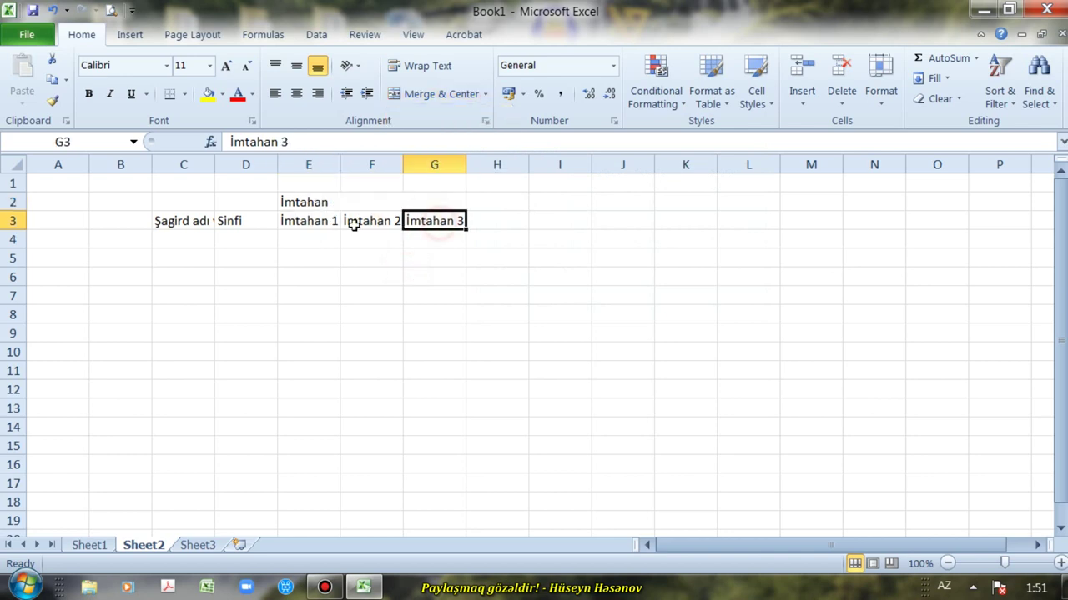
click(323, 225)
click(355, 224)
click(426, 221)
click(317, 206)
click(485, 96)
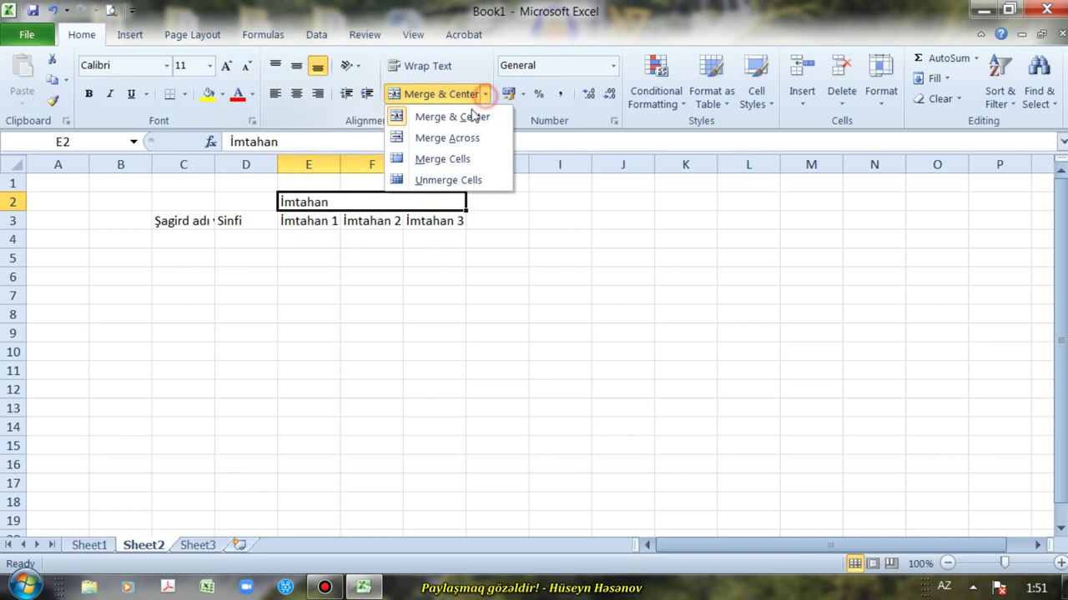
click(458, 112)
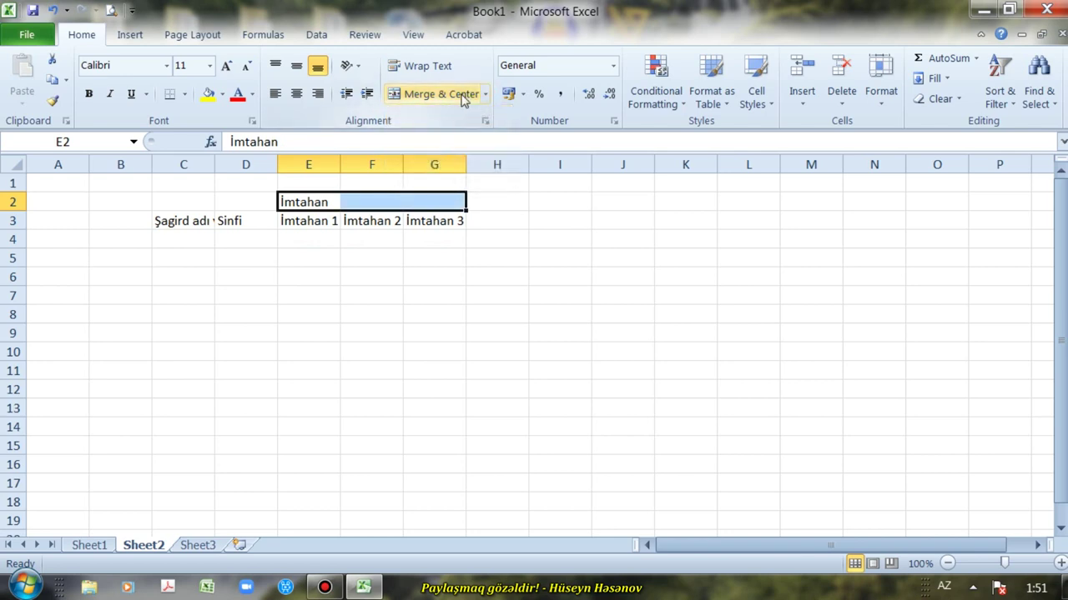
click(440, 95)
click(506, 292)
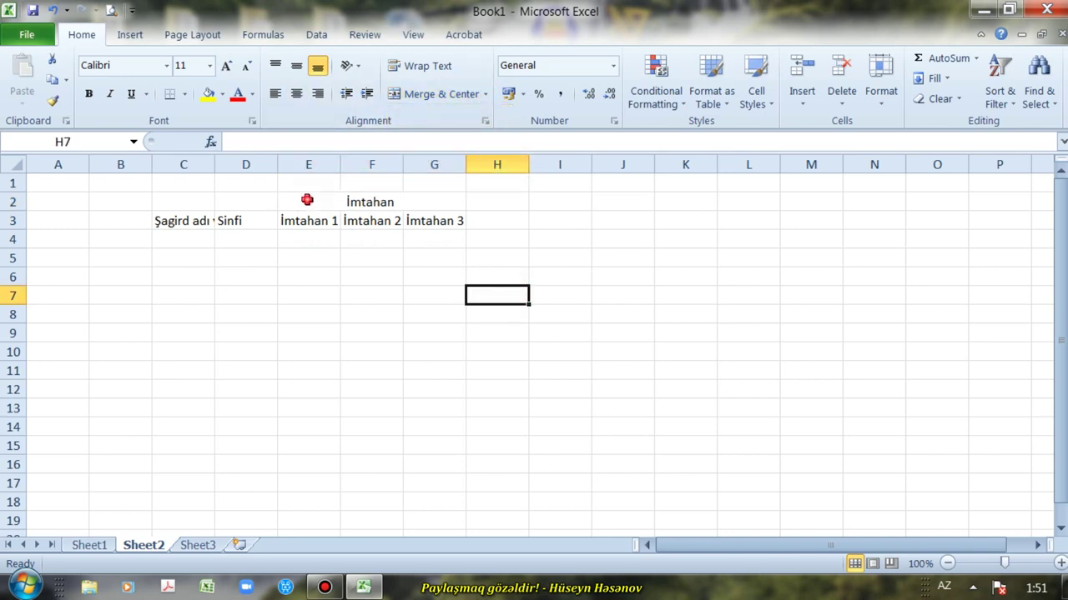
click(308, 200)
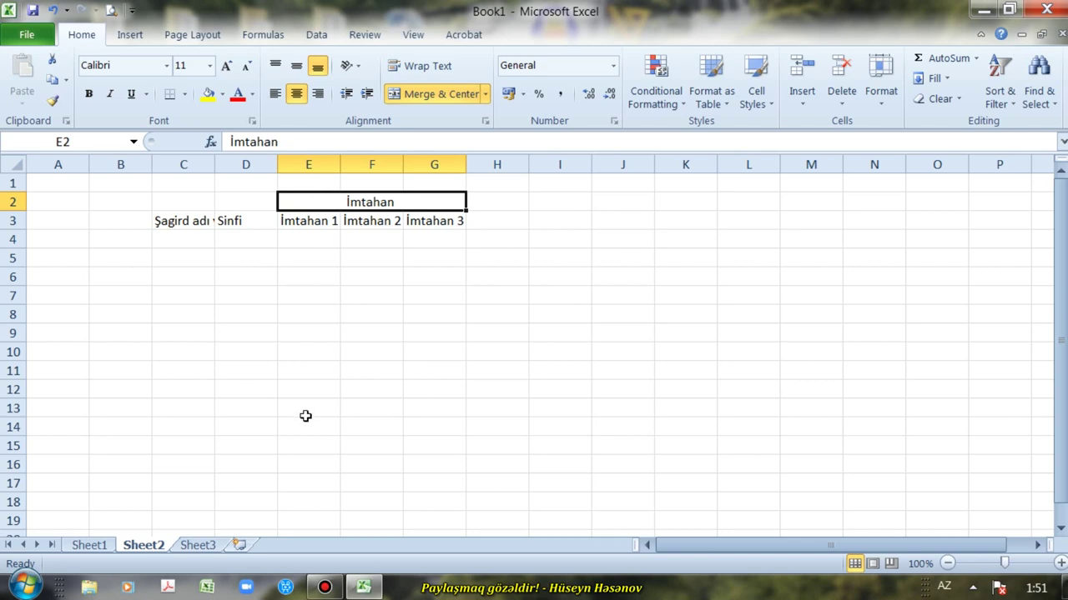
key(ctrl+z)
click(286, 371)
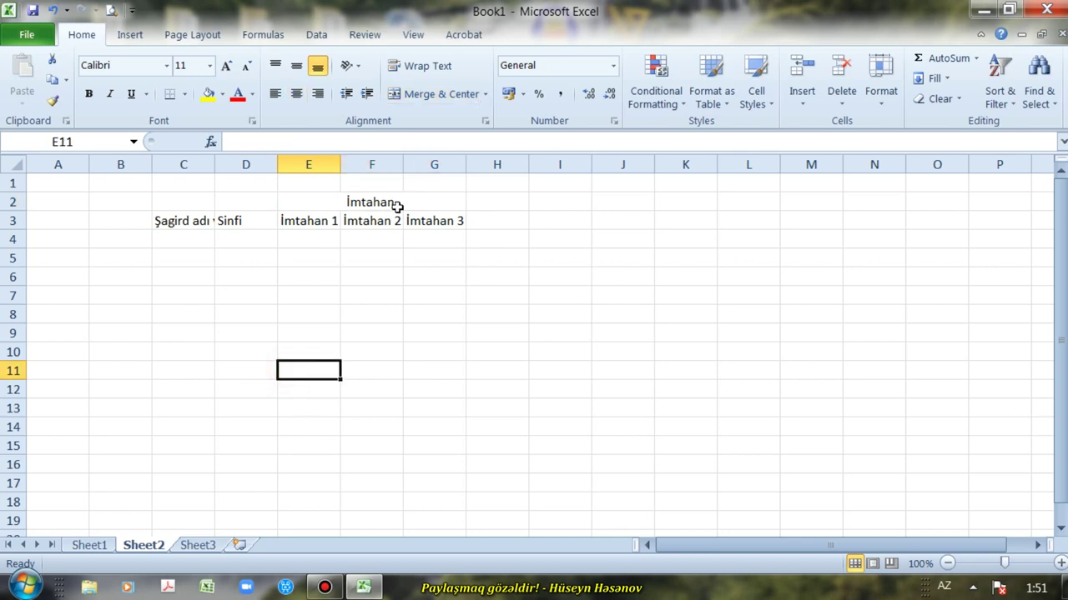
click(169, 221)
click(231, 222)
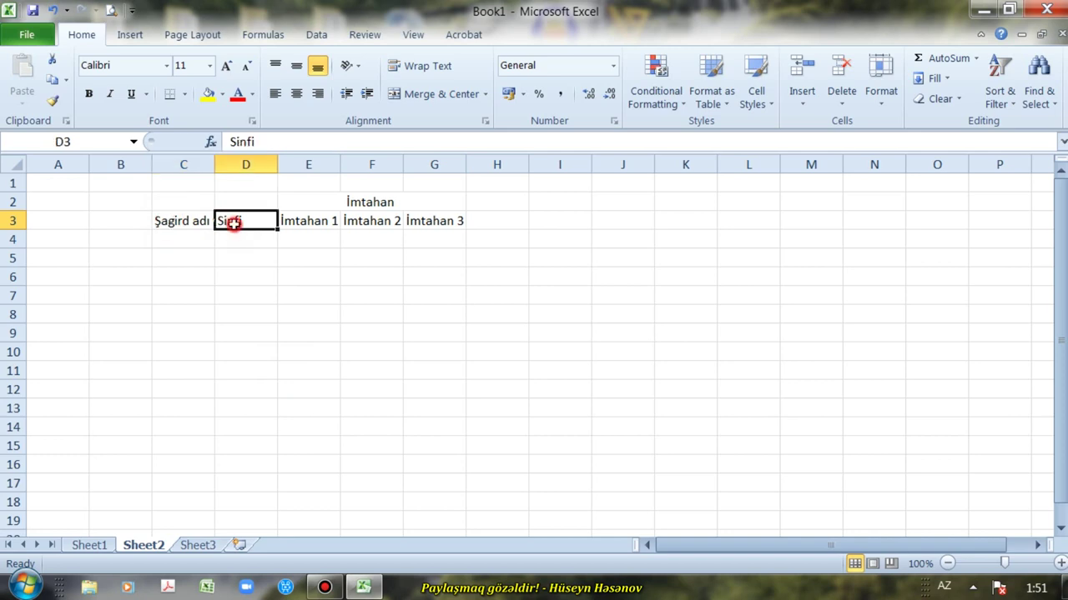
Step: Merge and centre C2:C3 into a single student name heading cell
drag(164, 198, 184, 220)
drag(241, 197, 234, 217)
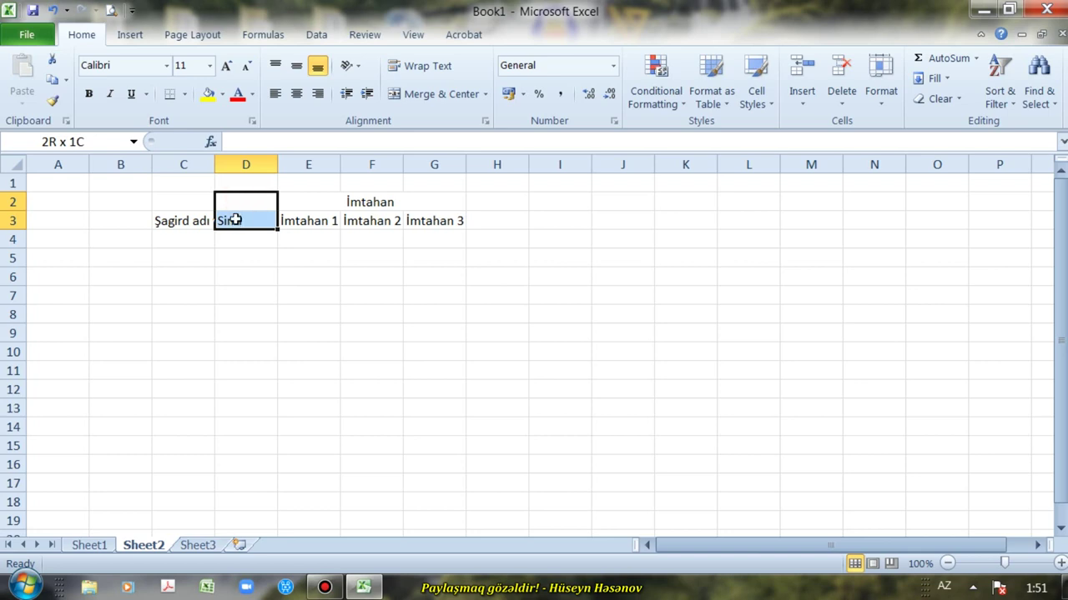
click(13, 201)
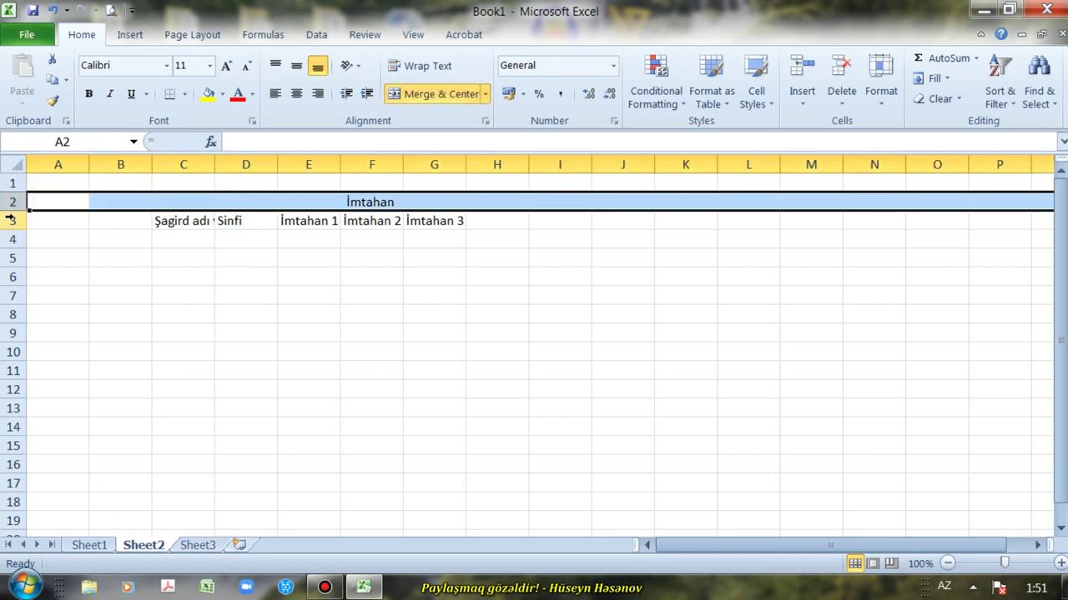
click(14, 220)
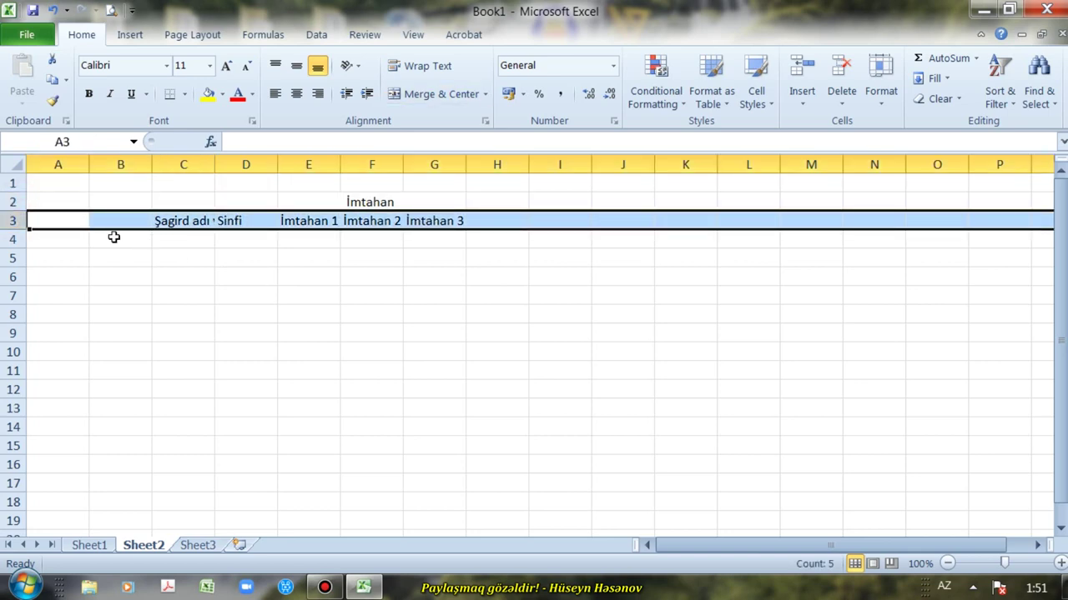
click(246, 282)
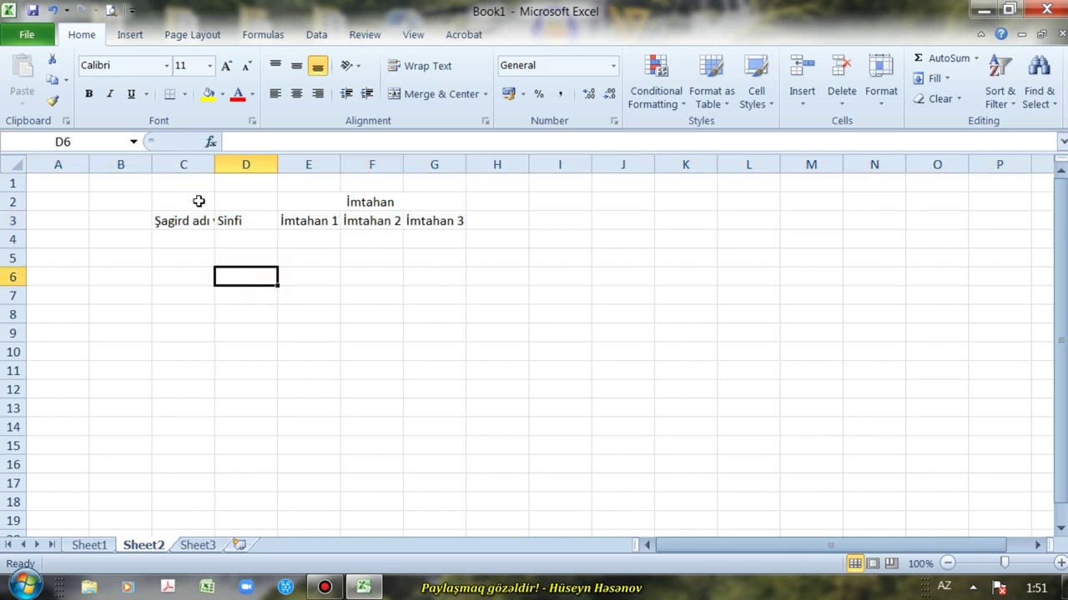
click(198, 201)
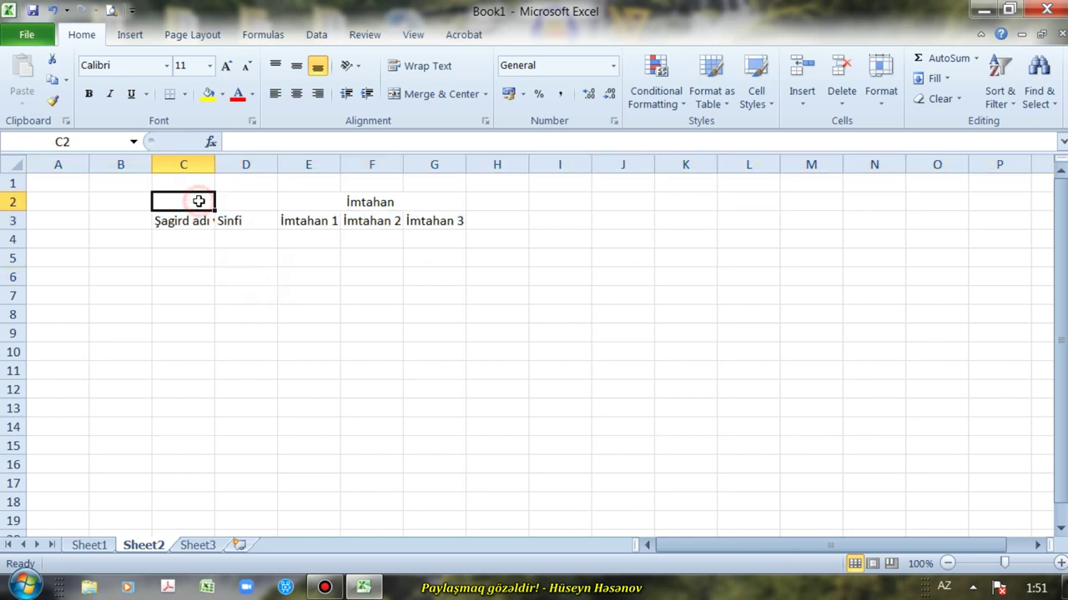
drag(198, 201, 195, 227)
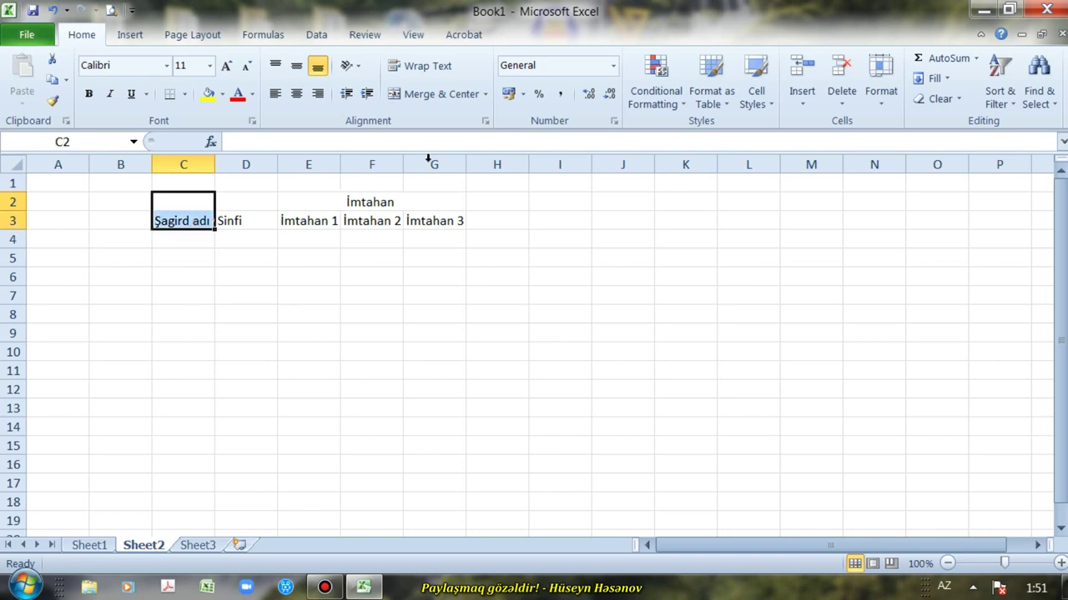
click(484, 94)
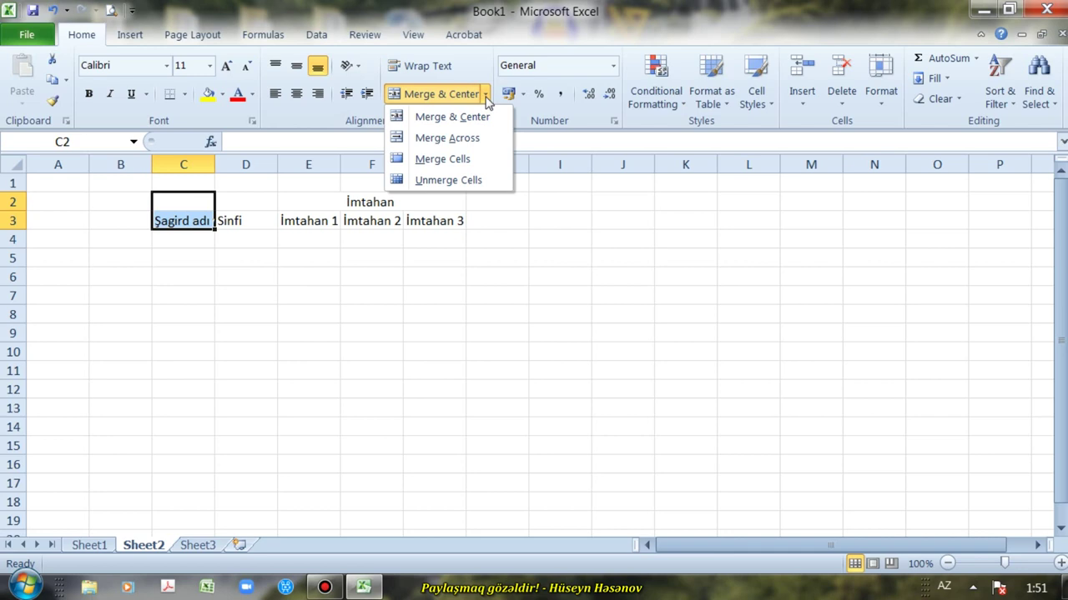
click(468, 117)
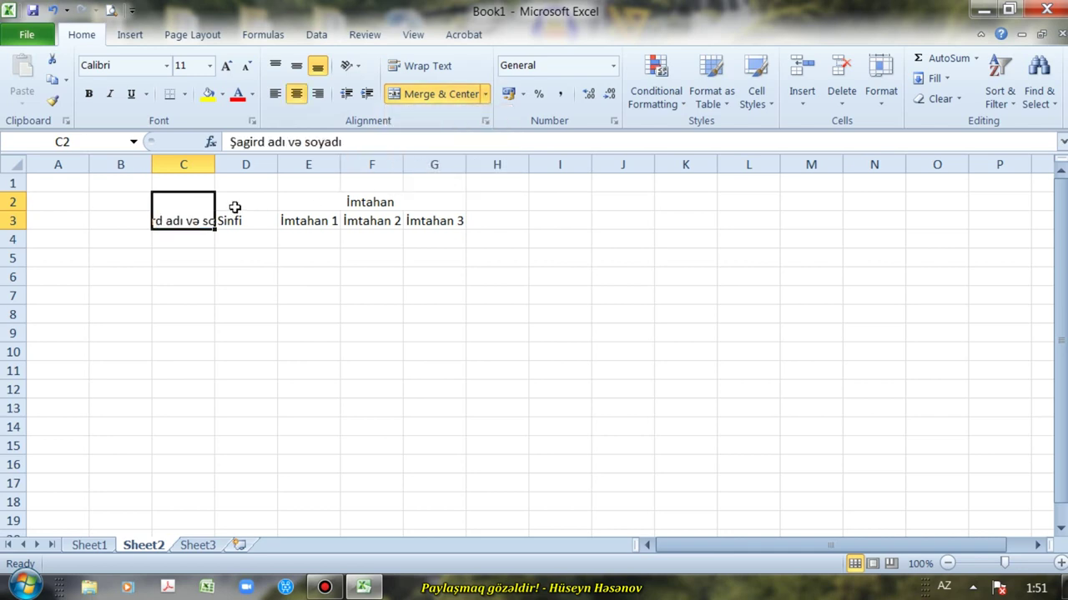
Step: Widen column C so 'Şagird adı və soyadı' fits
click(197, 314)
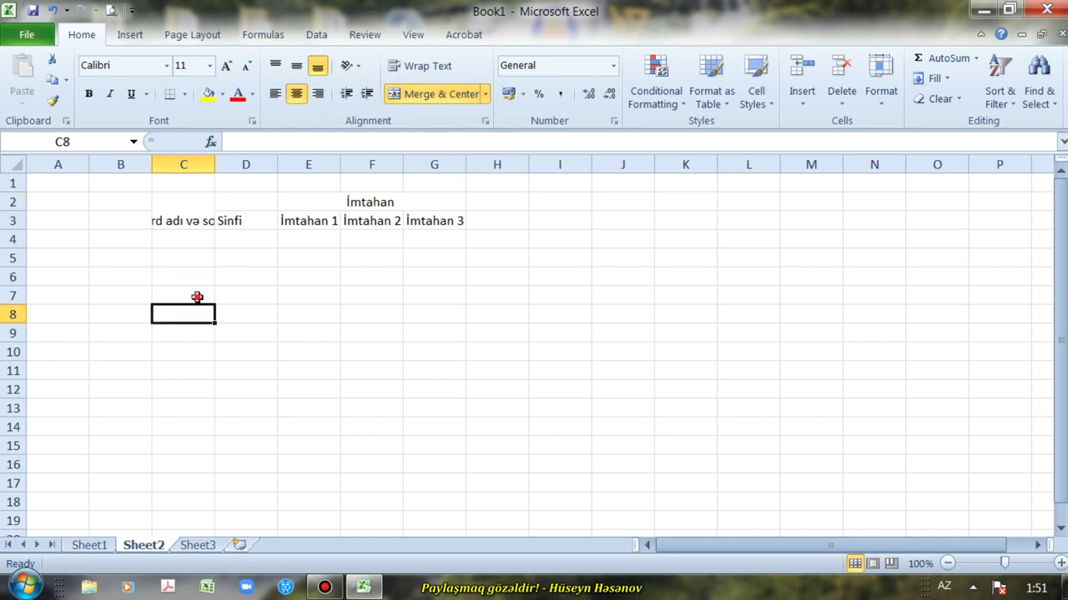
click(181, 204)
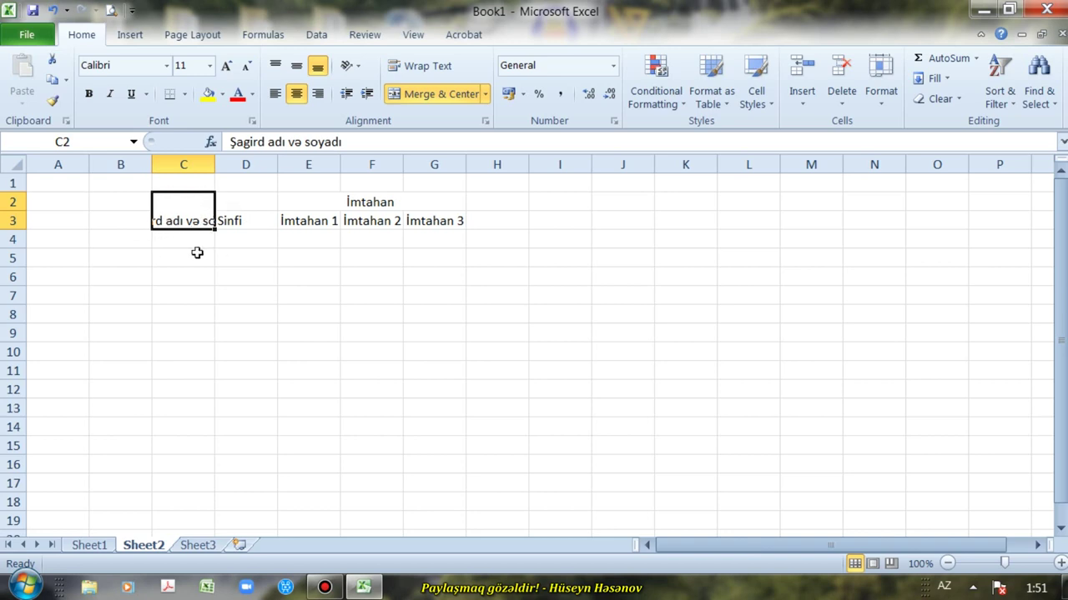
drag(215, 164, 263, 166)
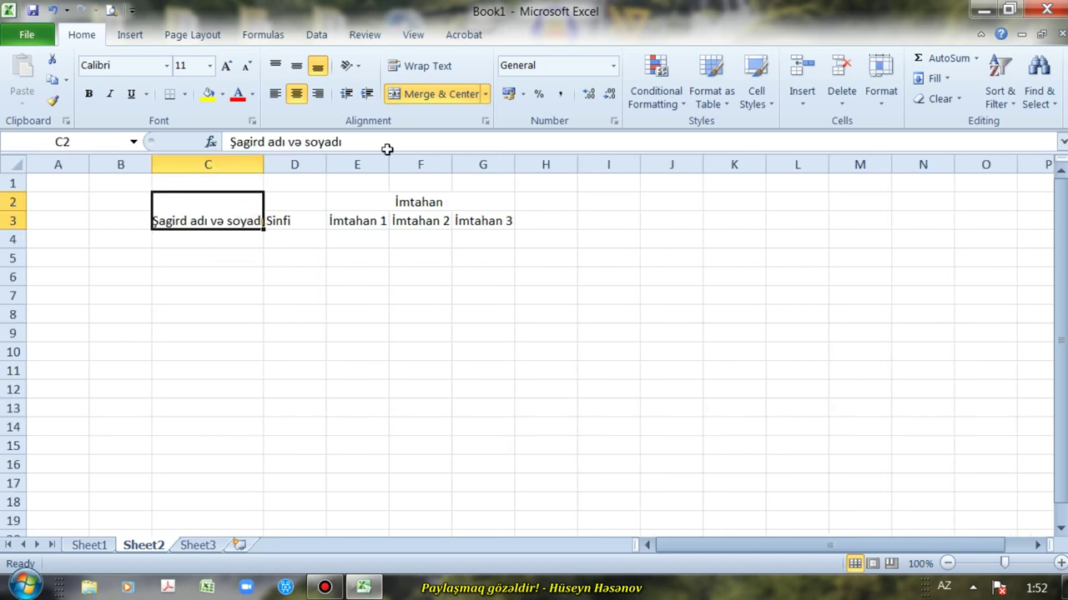
Step: Wrap 'Şagird adı və soyadı' onto two centred lines in the merged C2:C3 cell
click(421, 71)
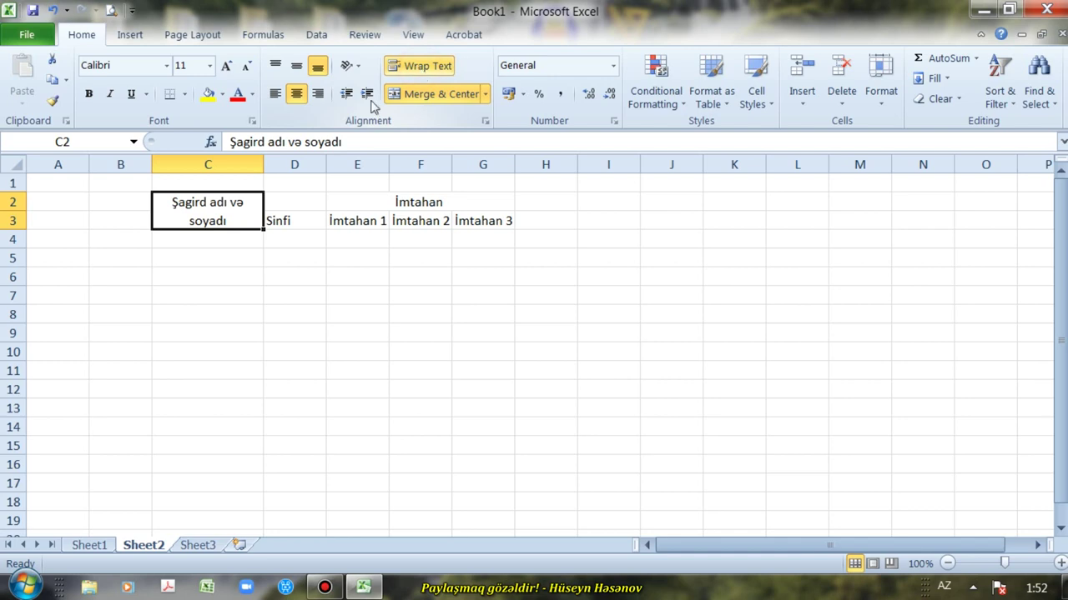
click(207, 164)
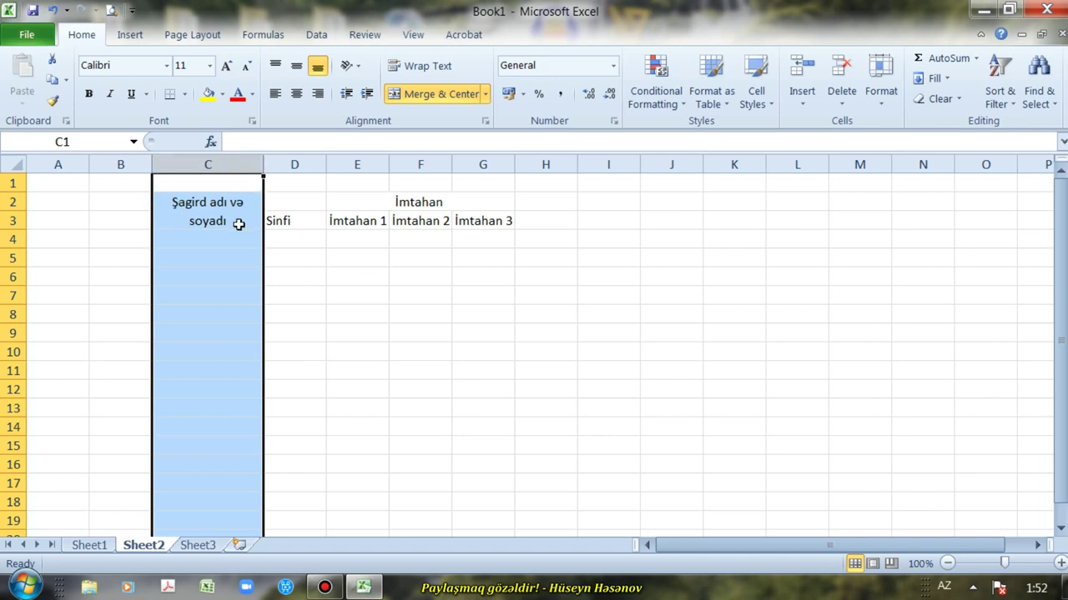
click(311, 293)
click(234, 219)
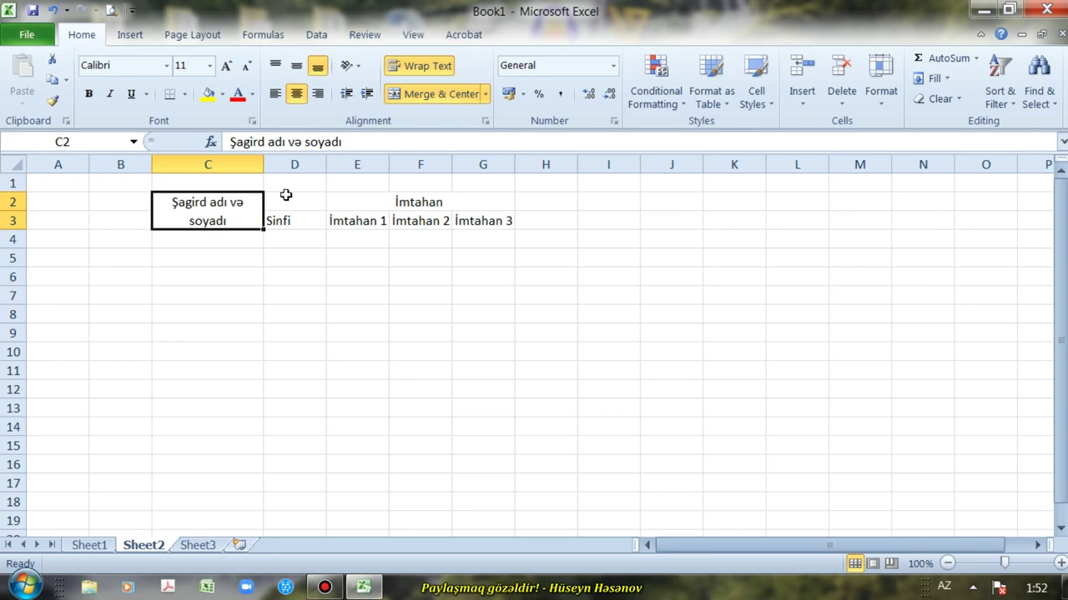
Step: Copy the name header's merged, wrapped format onto D2:D3 with Format Painter
click(209, 292)
click(201, 204)
click(53, 102)
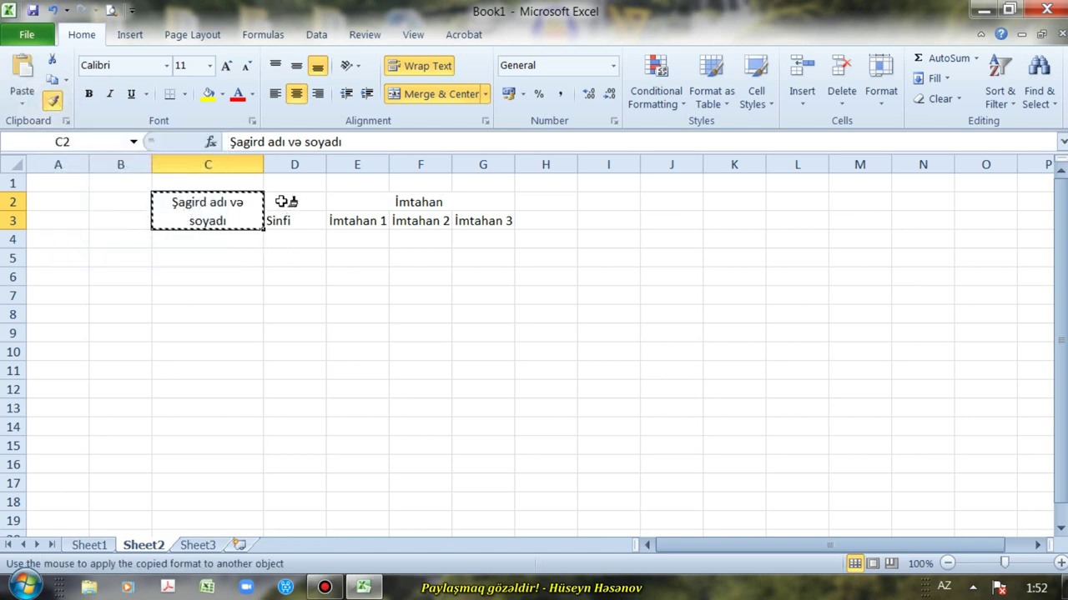
drag(281, 201, 282, 220)
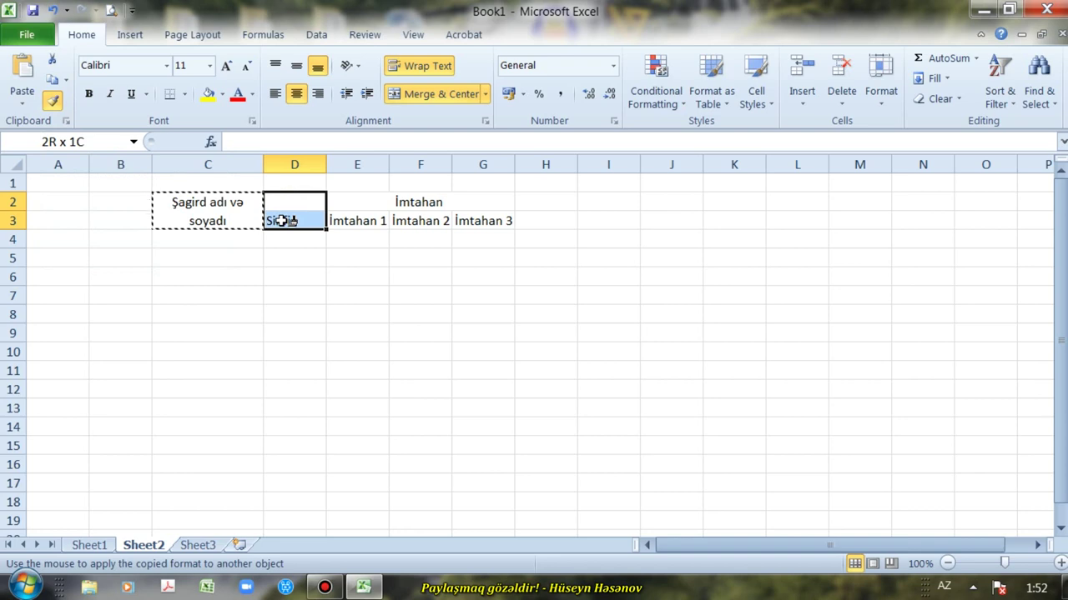
drag(281, 220, 283, 221)
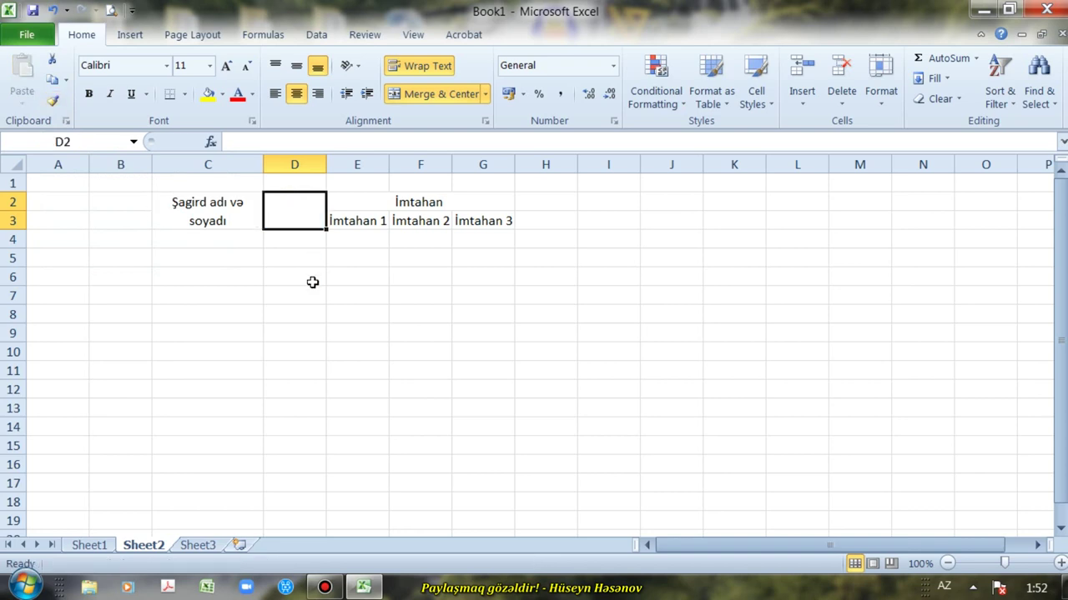
Step: Enter 'Sinfi' into the merged D2:D3 heading cell
click(312, 281)
click(290, 209)
text(Sinfi)
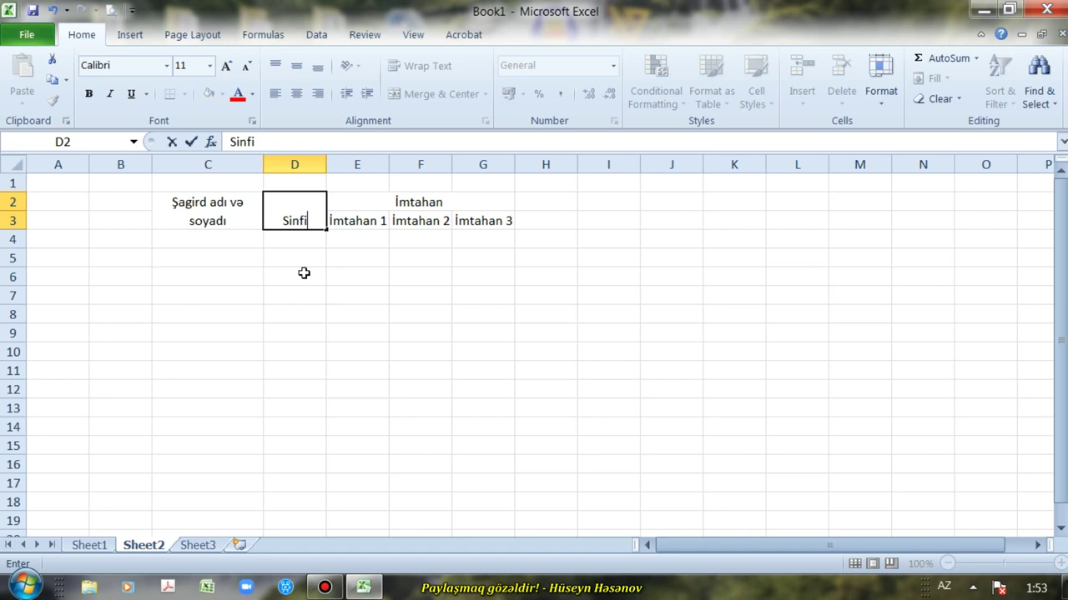
key(Return)
click(304, 275)
click(299, 218)
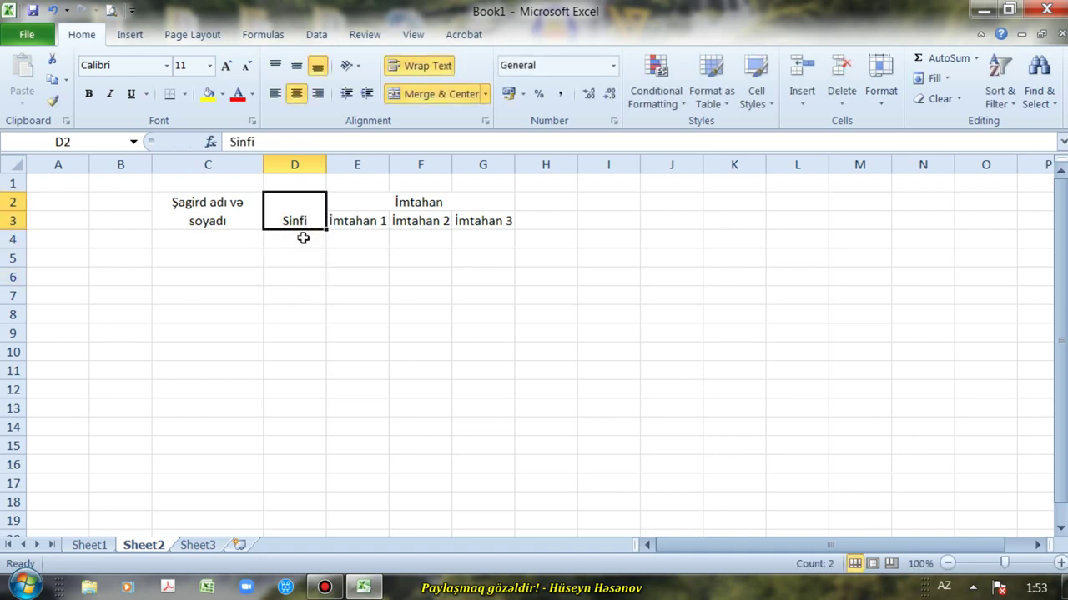
click(238, 202)
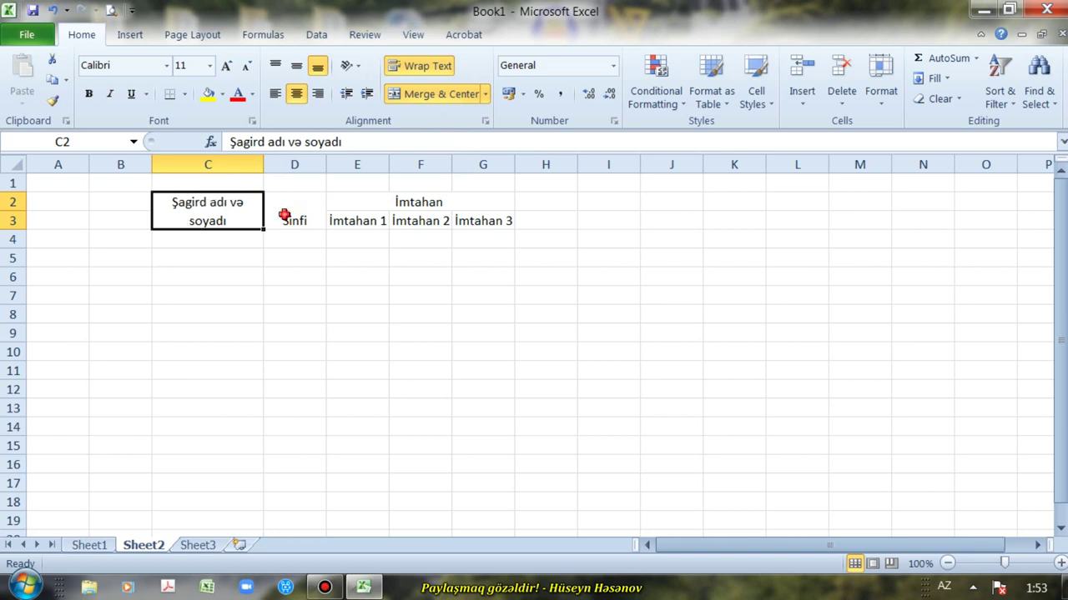
Step: Middle-align 'Sinfi' in D2:D3, accepting the merge warning
click(283, 224)
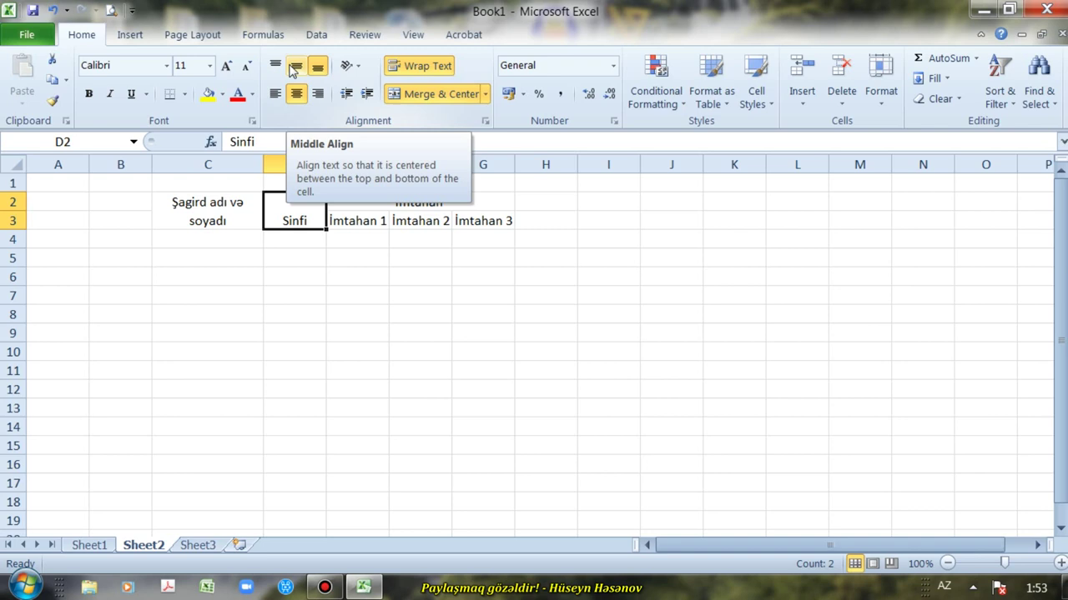
click(295, 292)
click(288, 223)
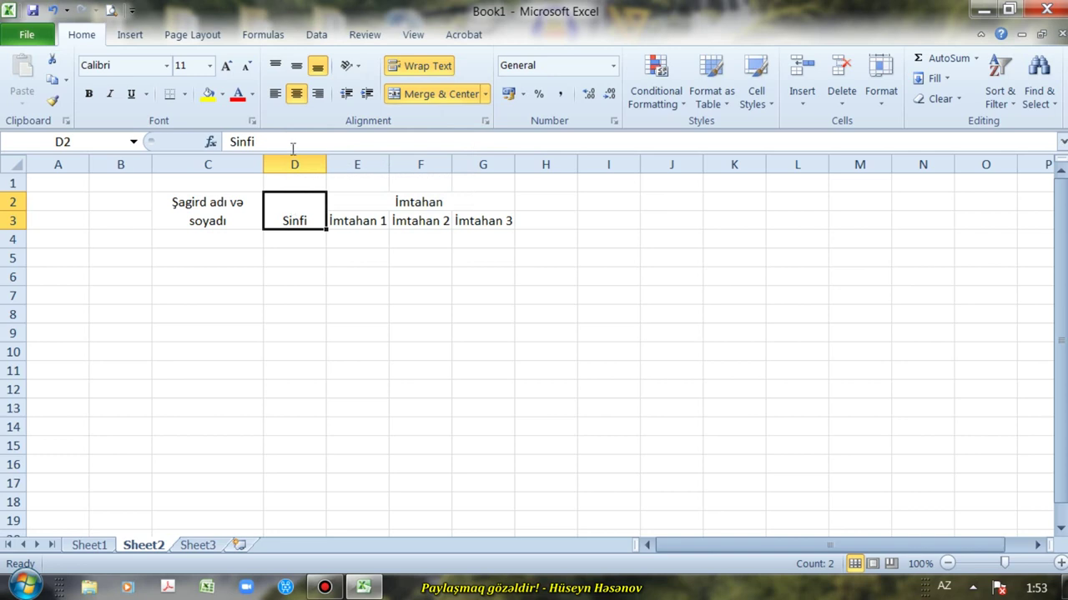
click(296, 66)
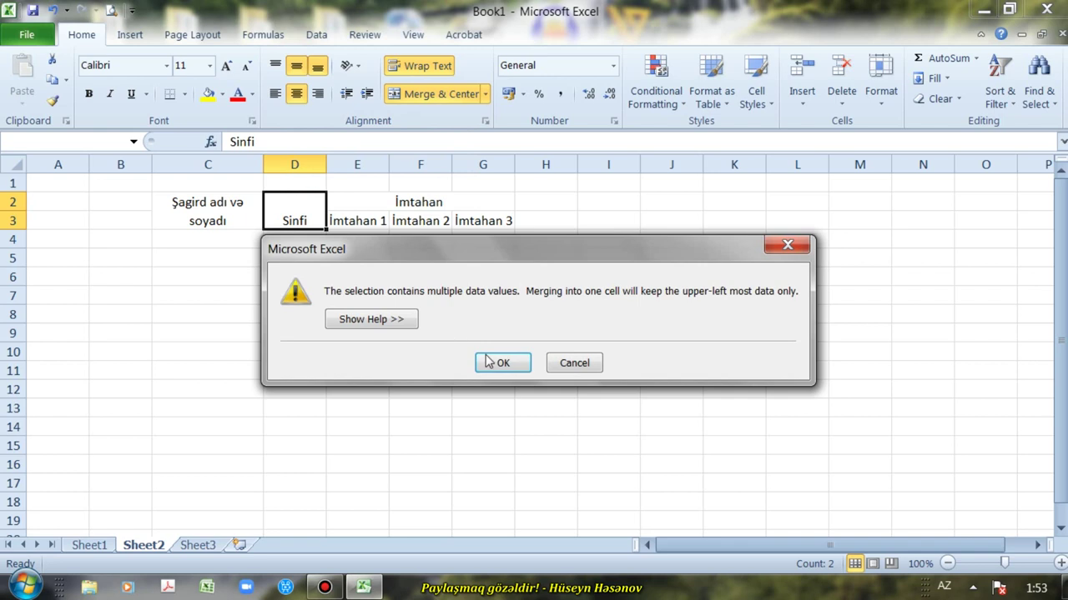
click(489, 361)
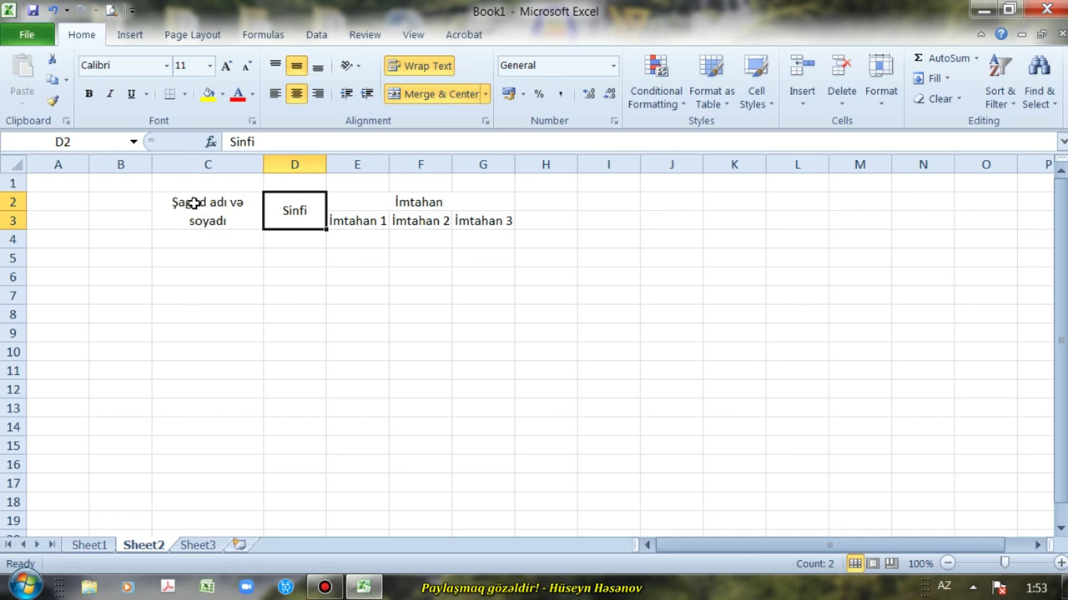
drag(191, 203, 453, 216)
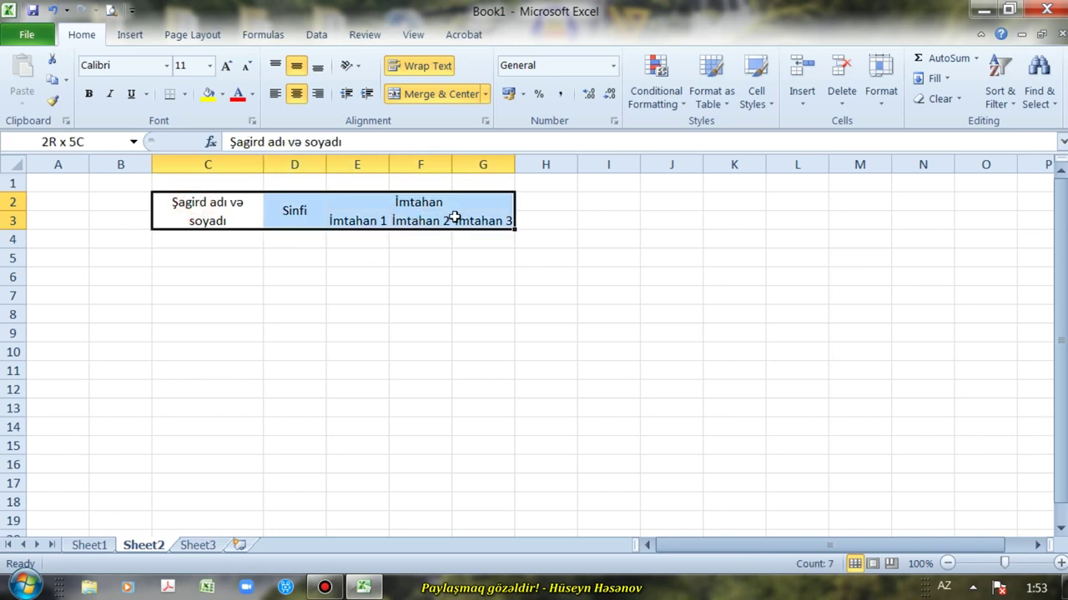
Step: Format the C2:G3 header cells as bold Cambria at font size 12
drag(453, 216, 453, 216)
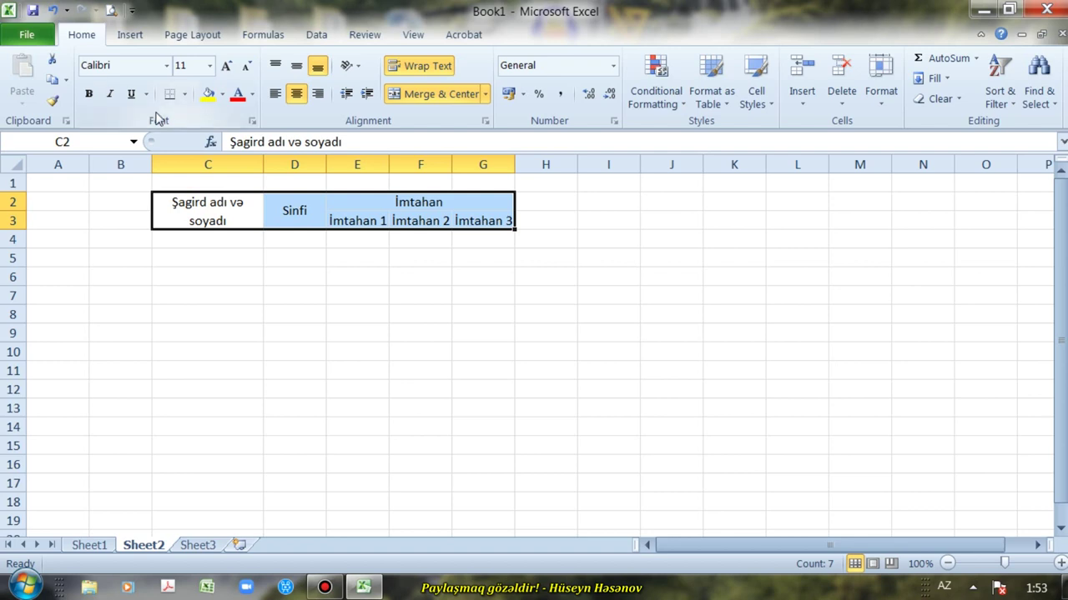
click(134, 66)
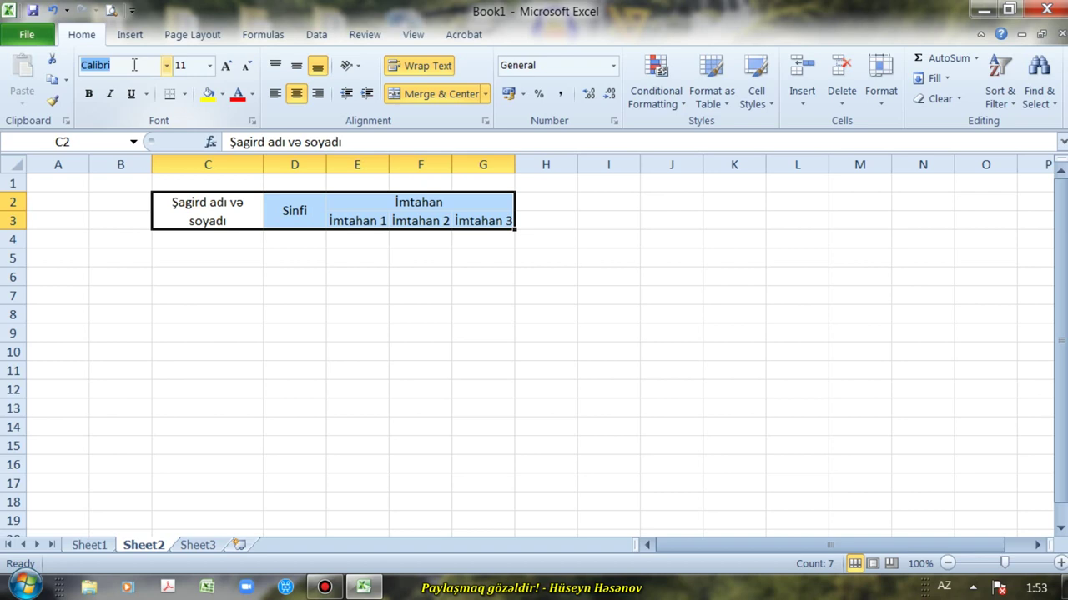
text(Camb)
key(Return)
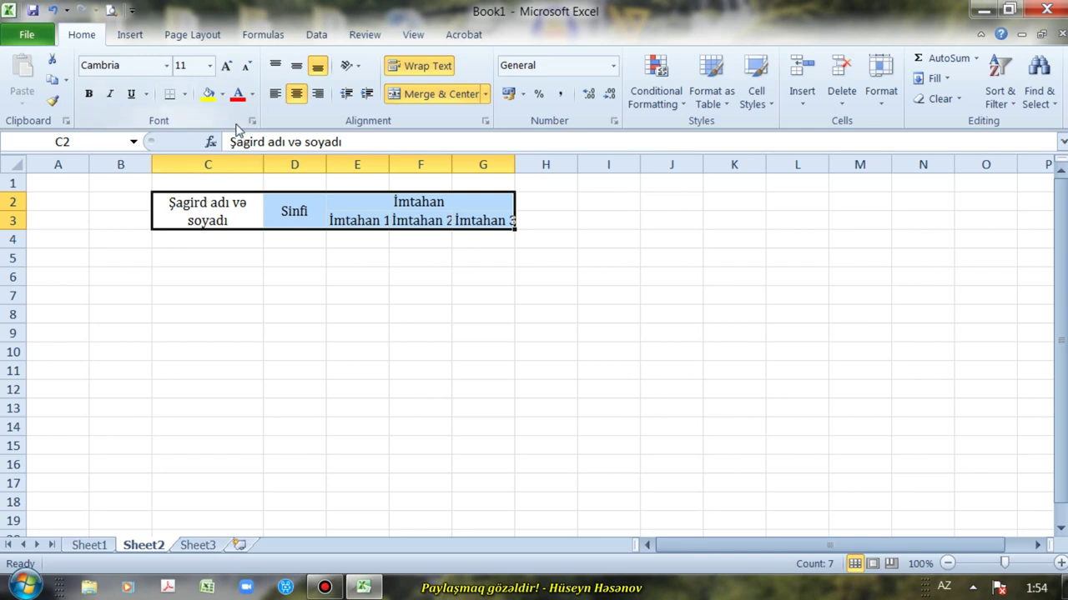
click(89, 93)
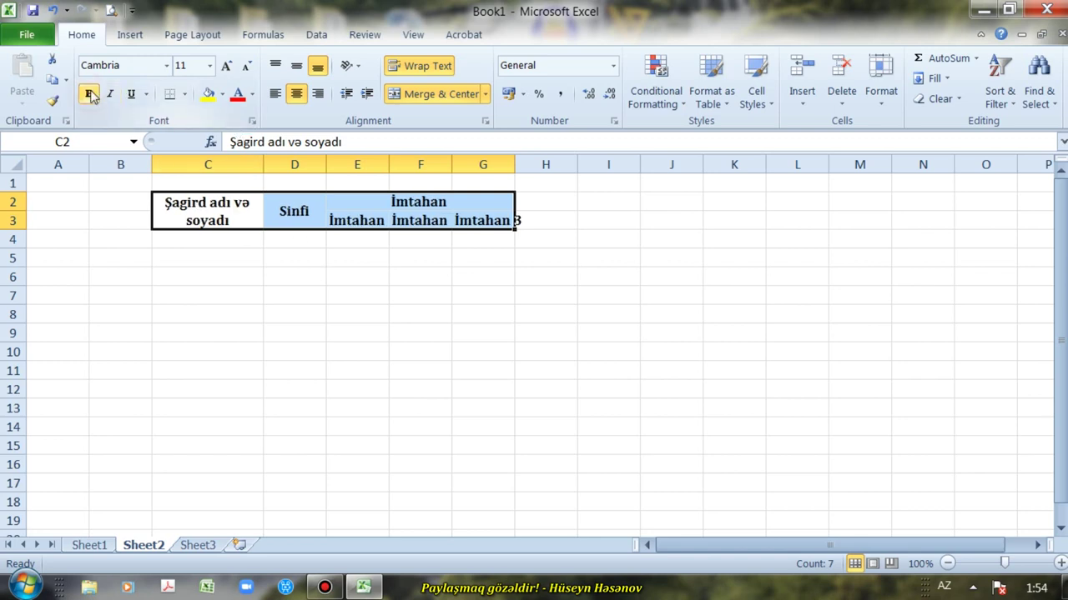
click(224, 67)
click(224, 66)
click(244, 67)
click(245, 67)
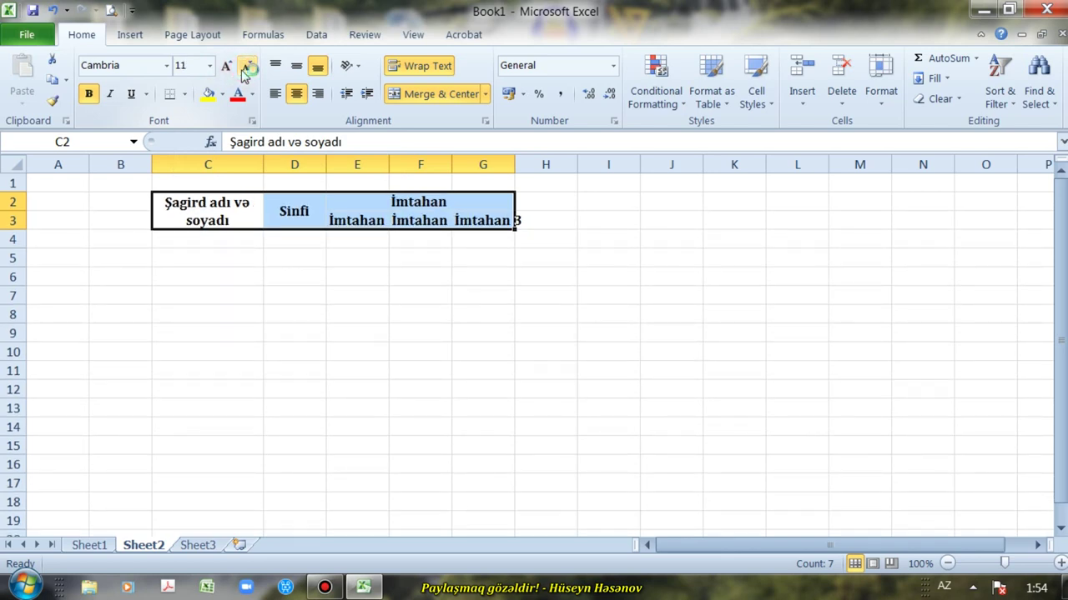
click(209, 66)
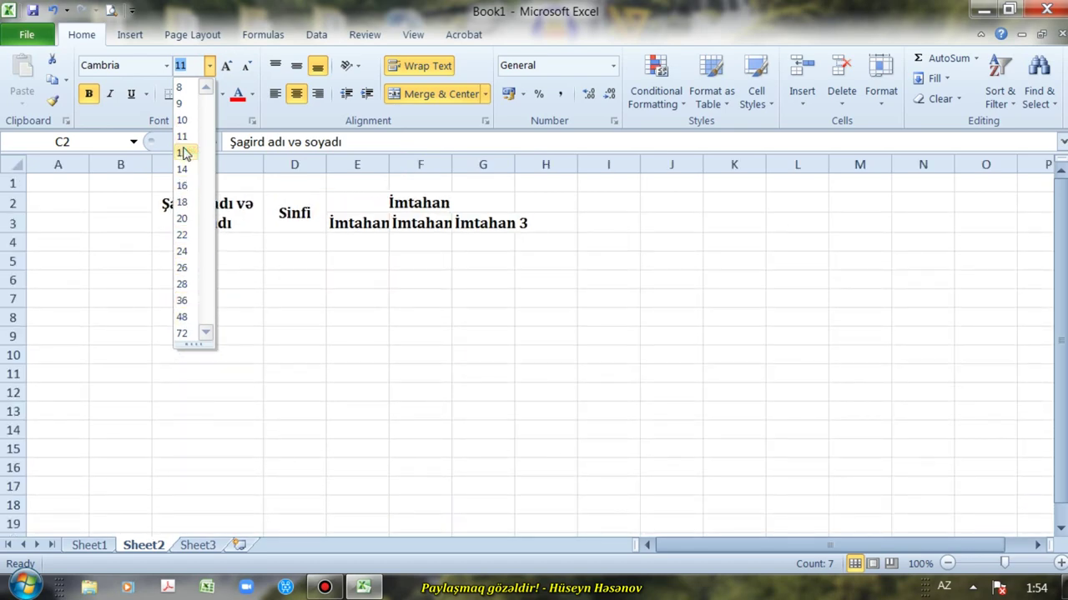
click(183, 153)
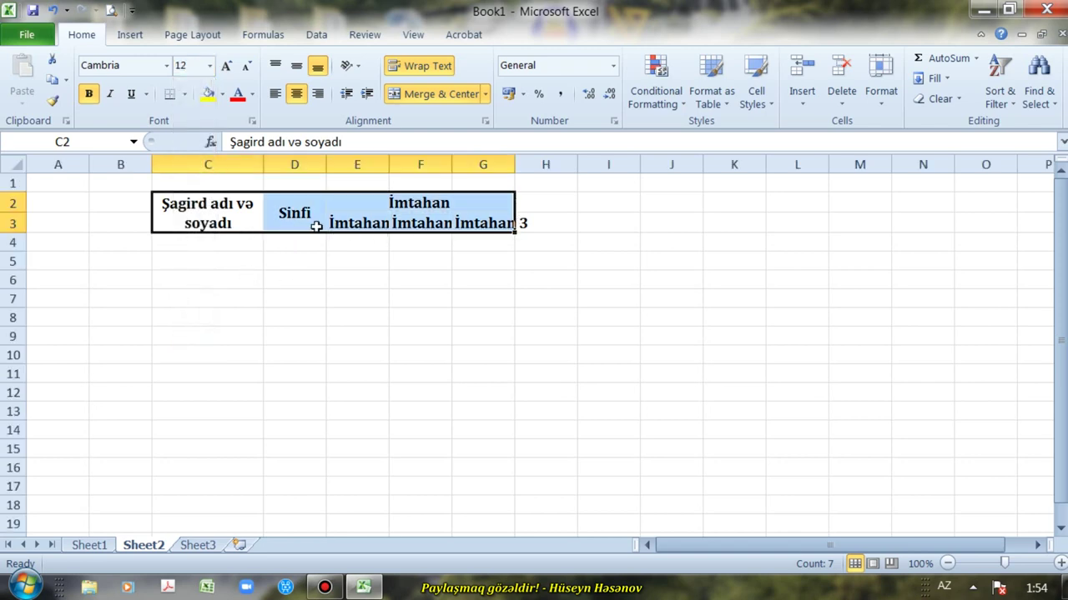
click(383, 300)
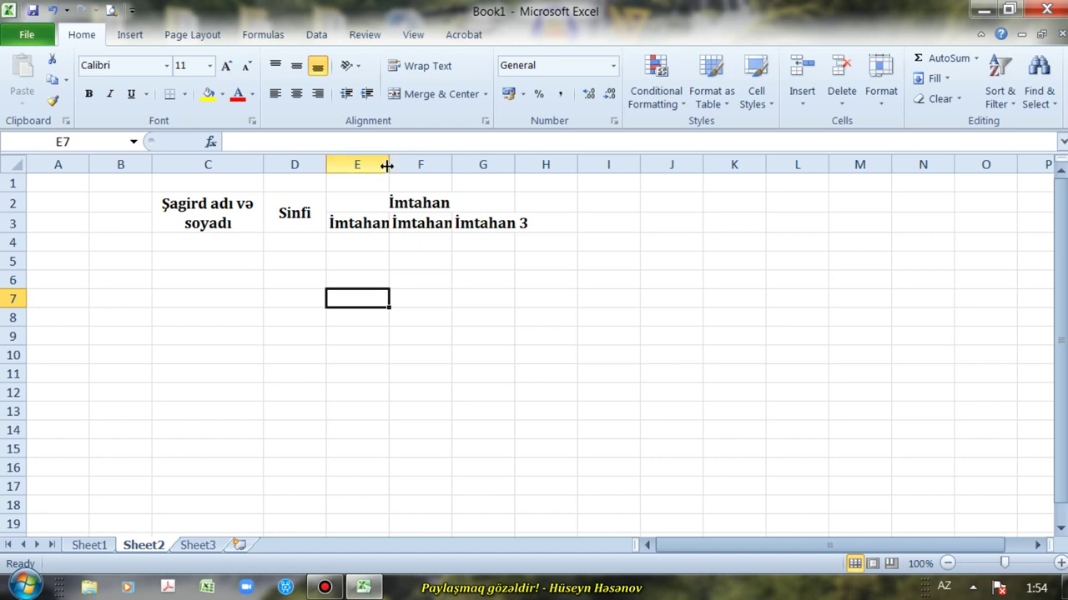
Step: AutoFit column E's width to fit 'İmtahan 1'
click(357, 164)
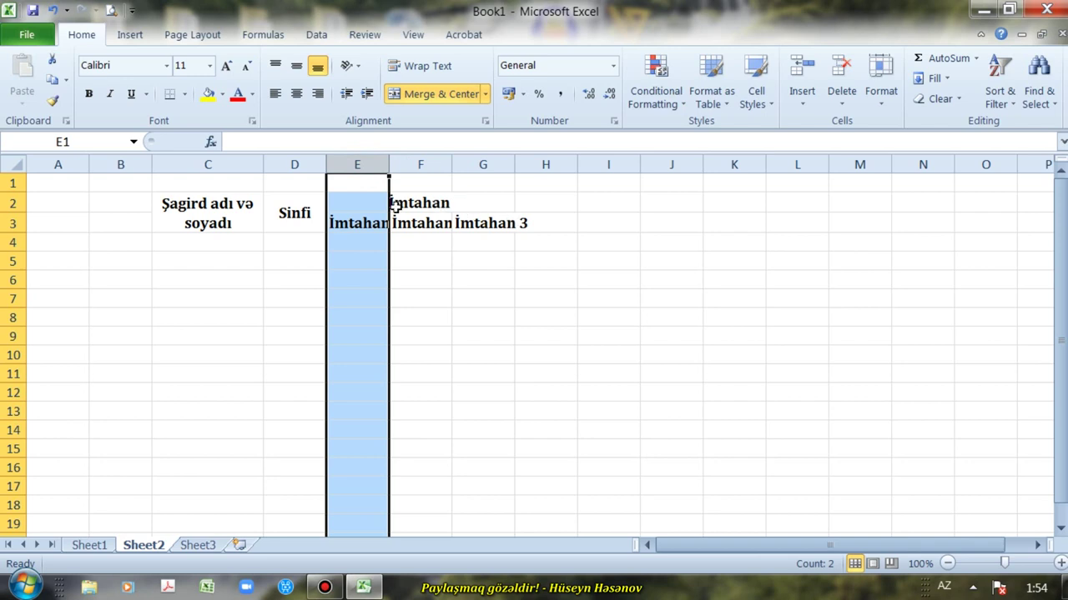
click(880, 104)
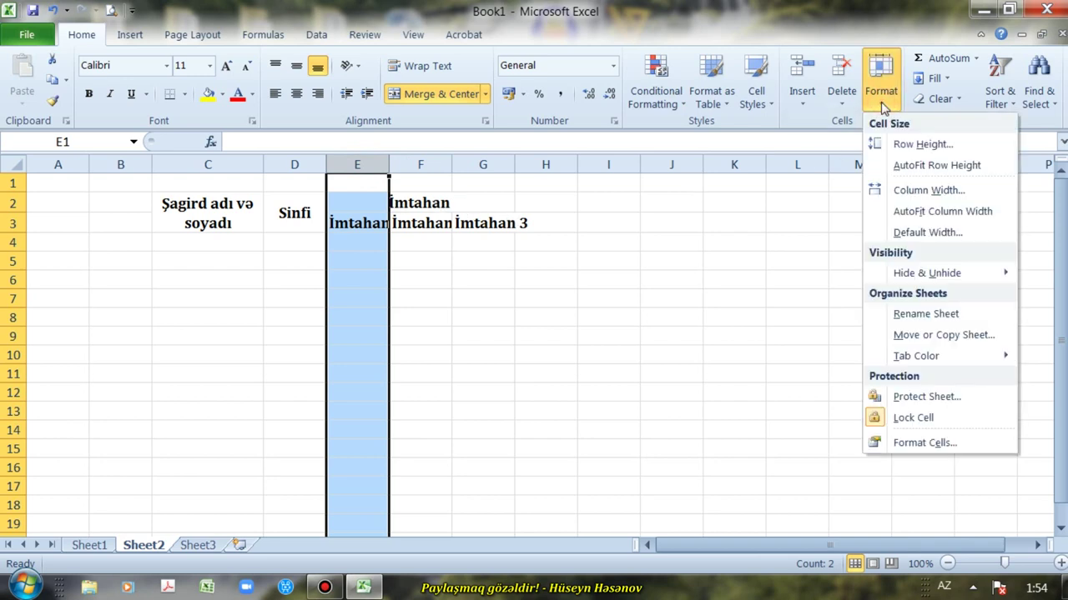
click(918, 216)
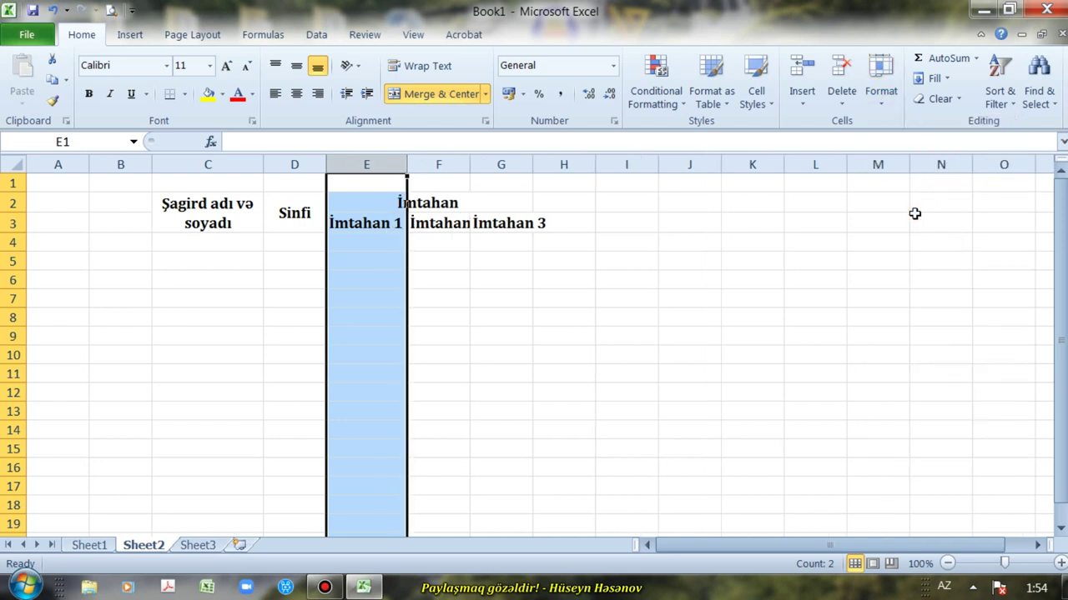
Step: AutoFit columns F and G to their headers, then undo that widening
click(433, 230)
click(357, 228)
drag(380, 225, 500, 224)
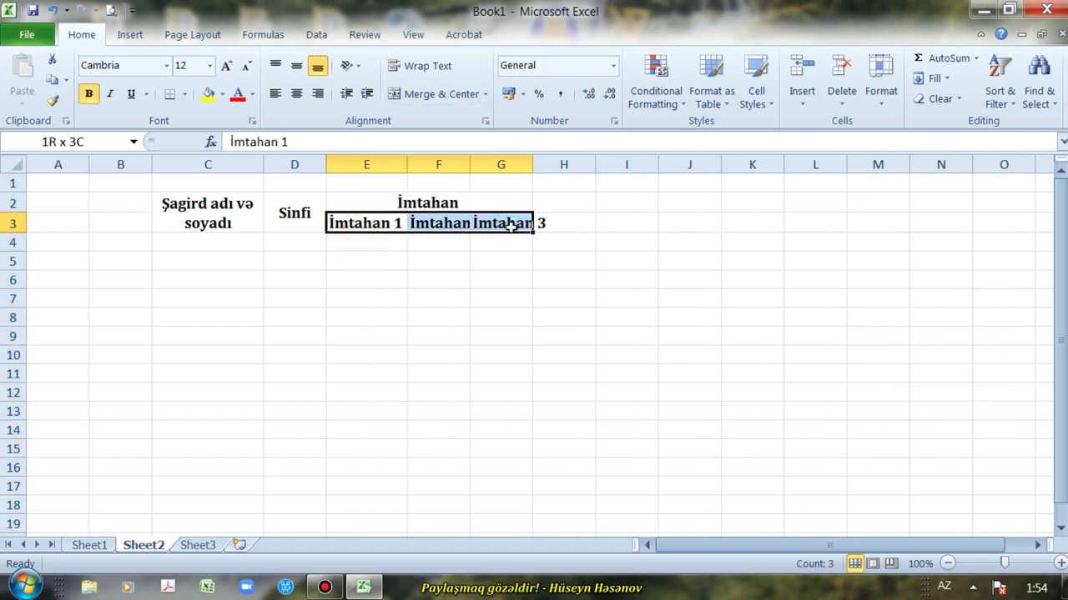
click(880, 92)
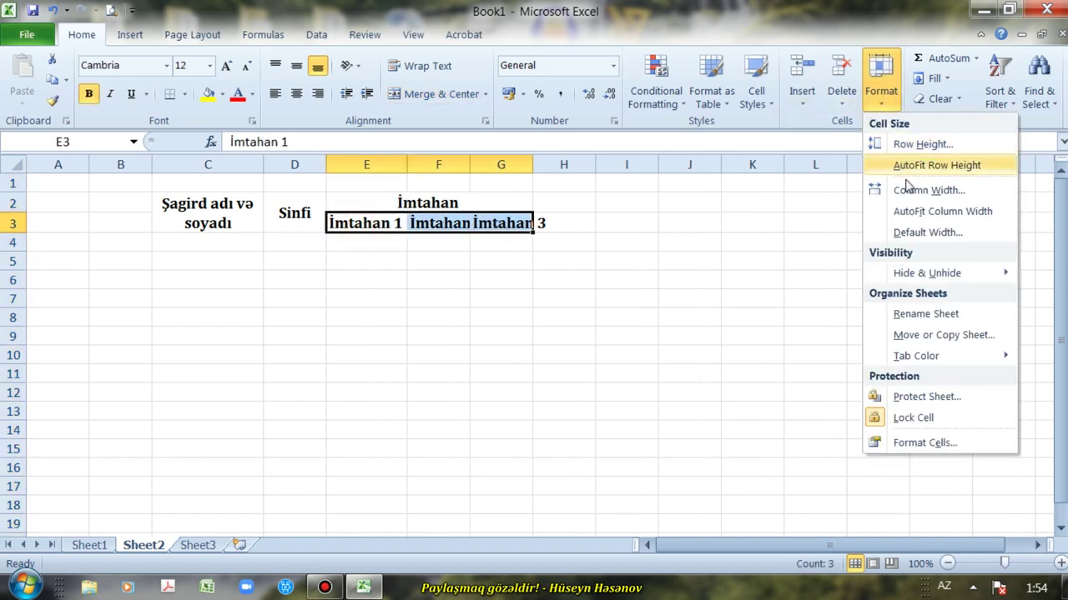
click(914, 211)
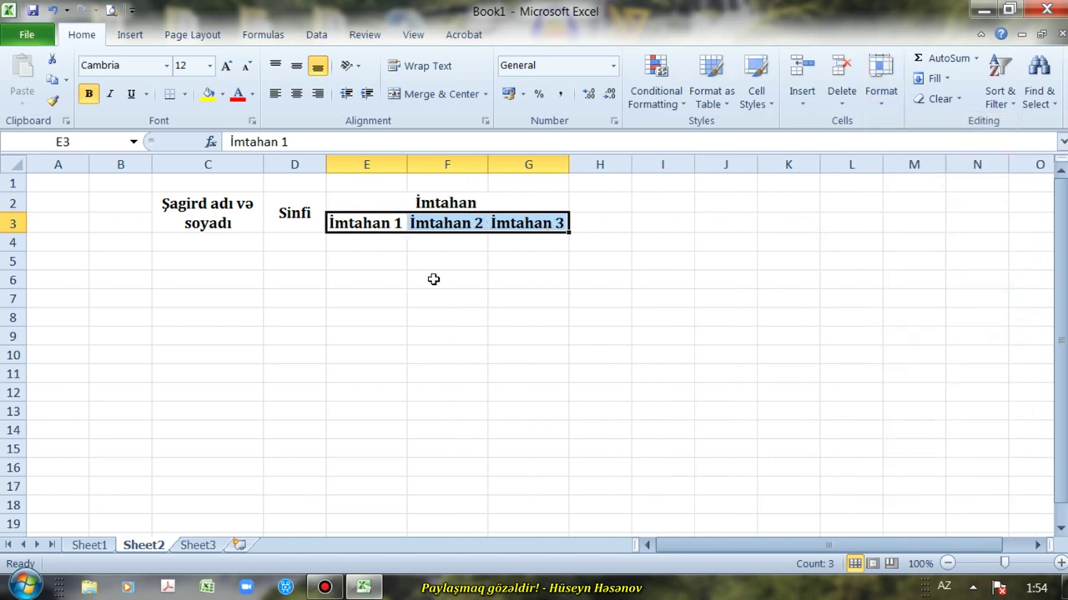
key(ctrl+z)
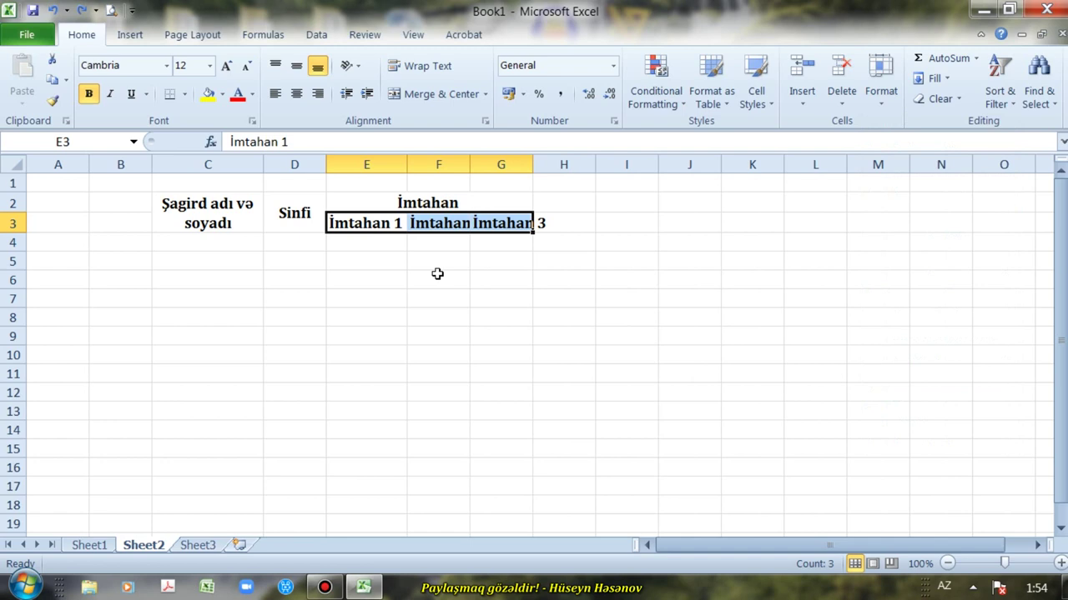
click(438, 274)
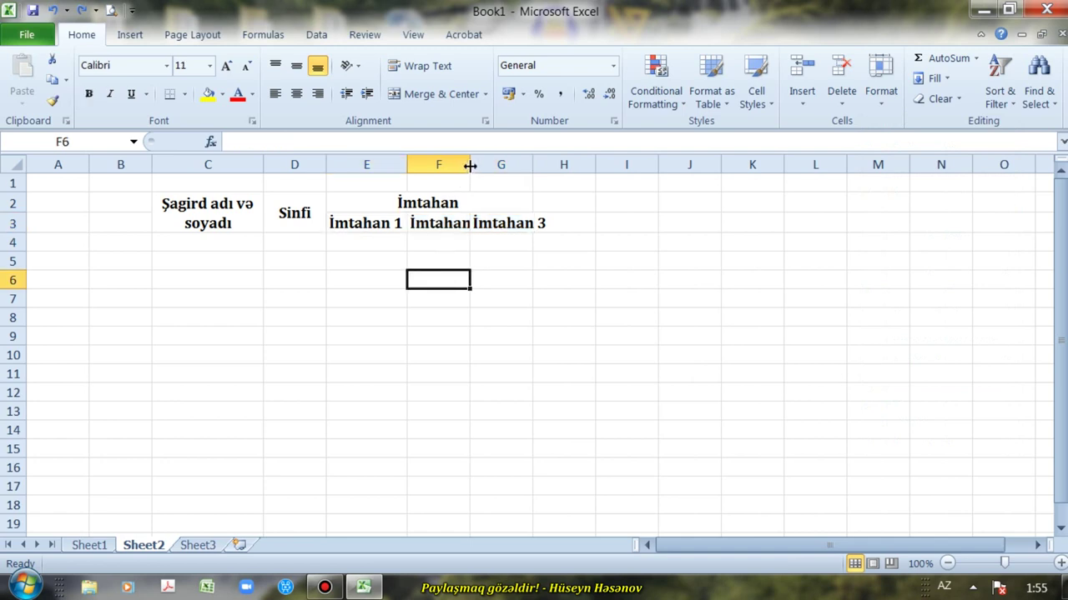
Step: Widen column F to show 'İmtahan 2' in full and make column E slightly wider
drag(471, 166, 471, 166)
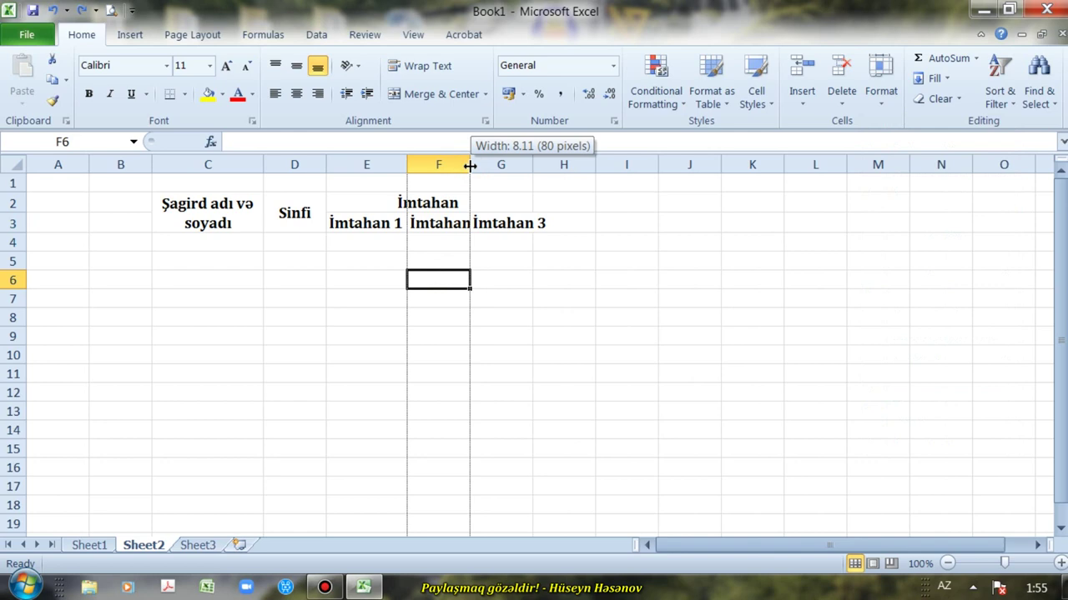
drag(470, 166, 568, 167)
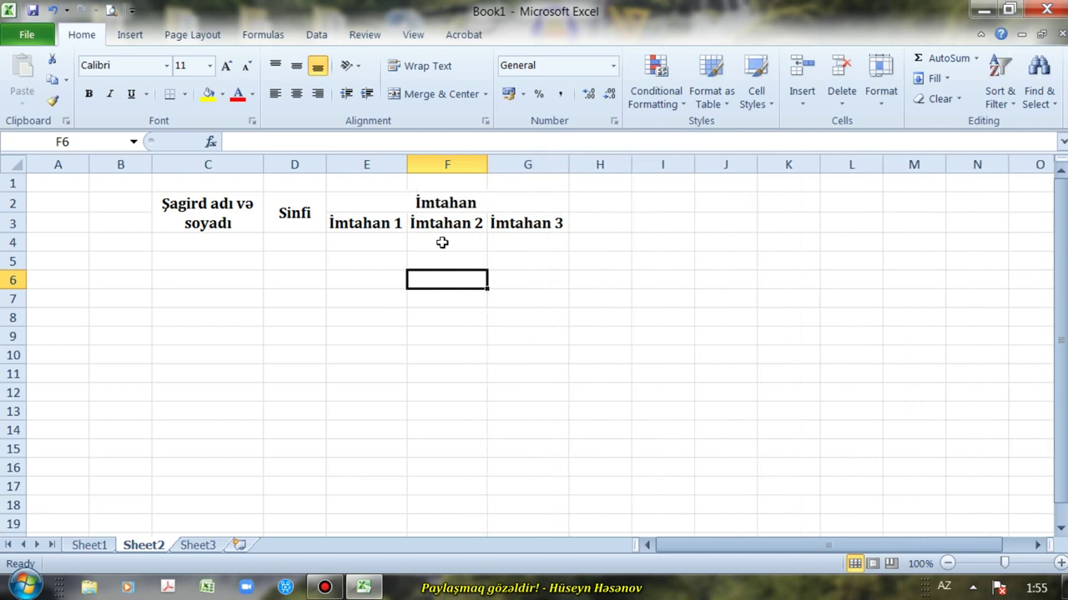
drag(406, 164, 413, 164)
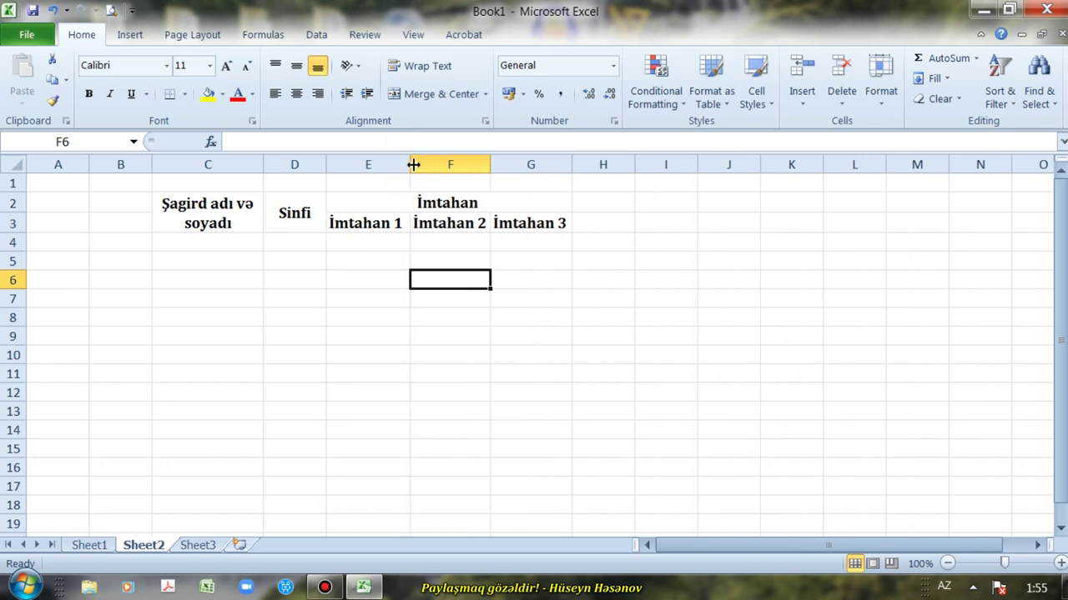
click(376, 205)
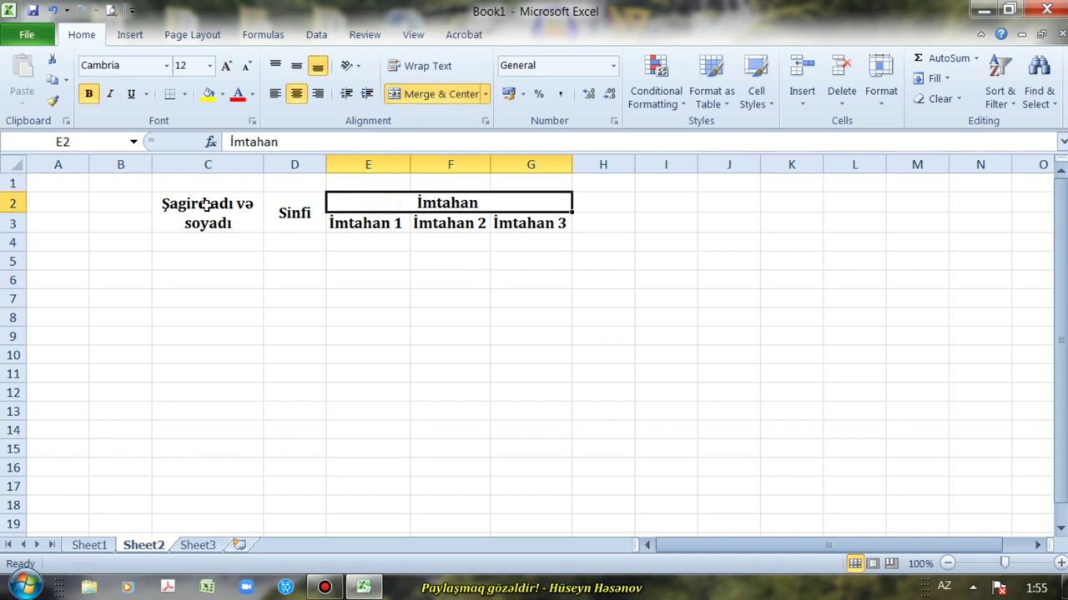
click(249, 210)
click(294, 211)
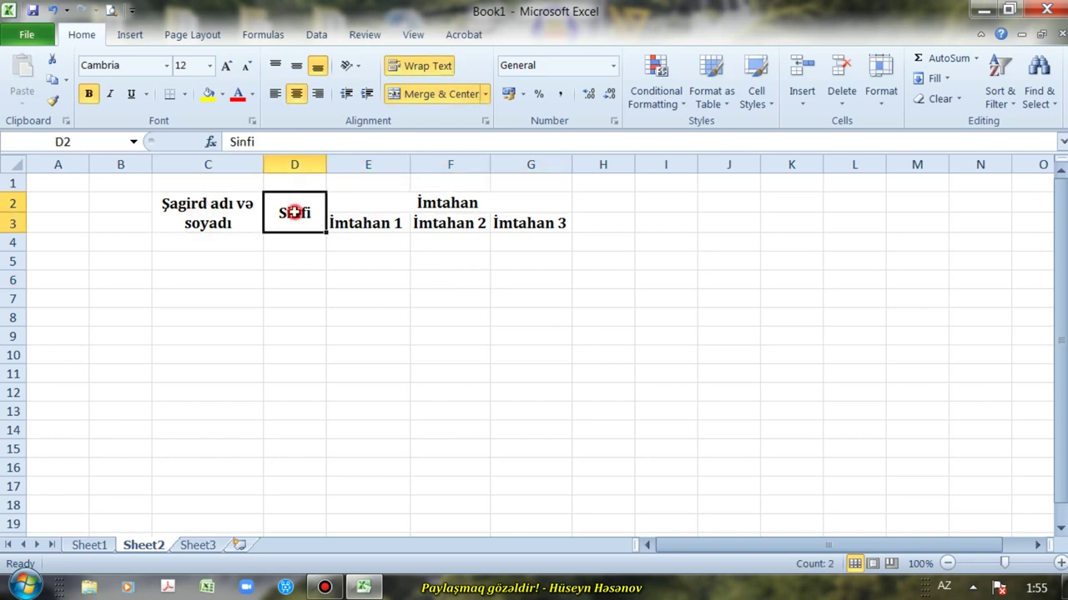
click(421, 212)
click(453, 229)
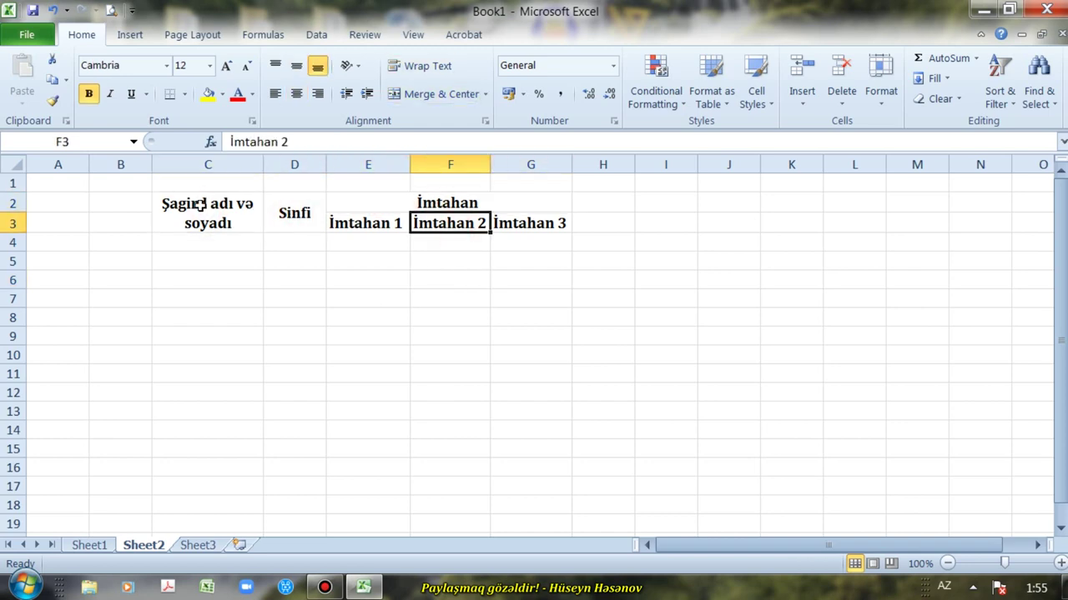
drag(200, 204, 470, 210)
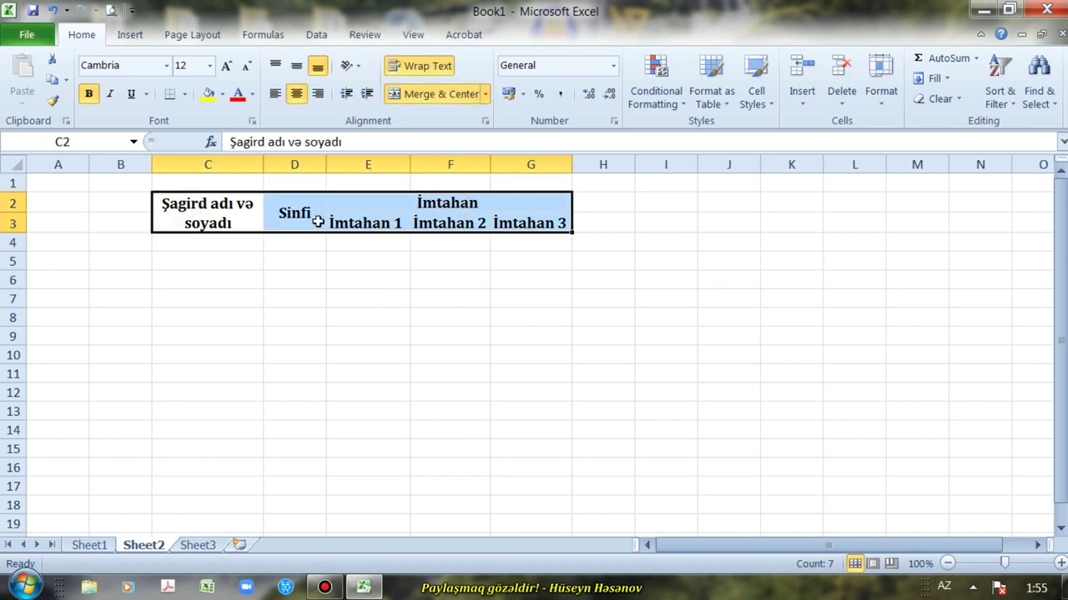
click(185, 94)
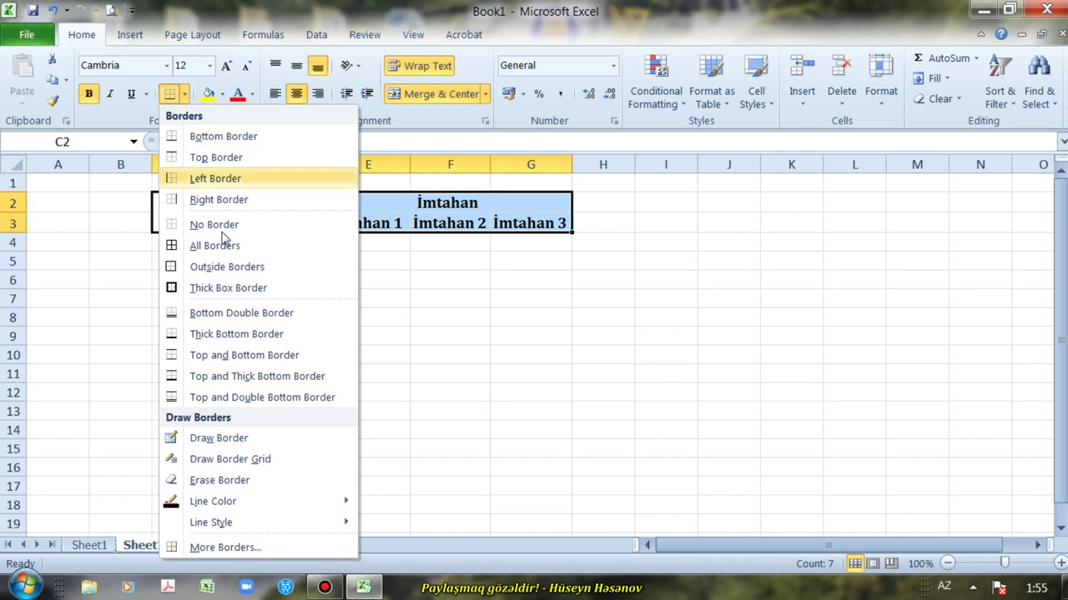
click(218, 245)
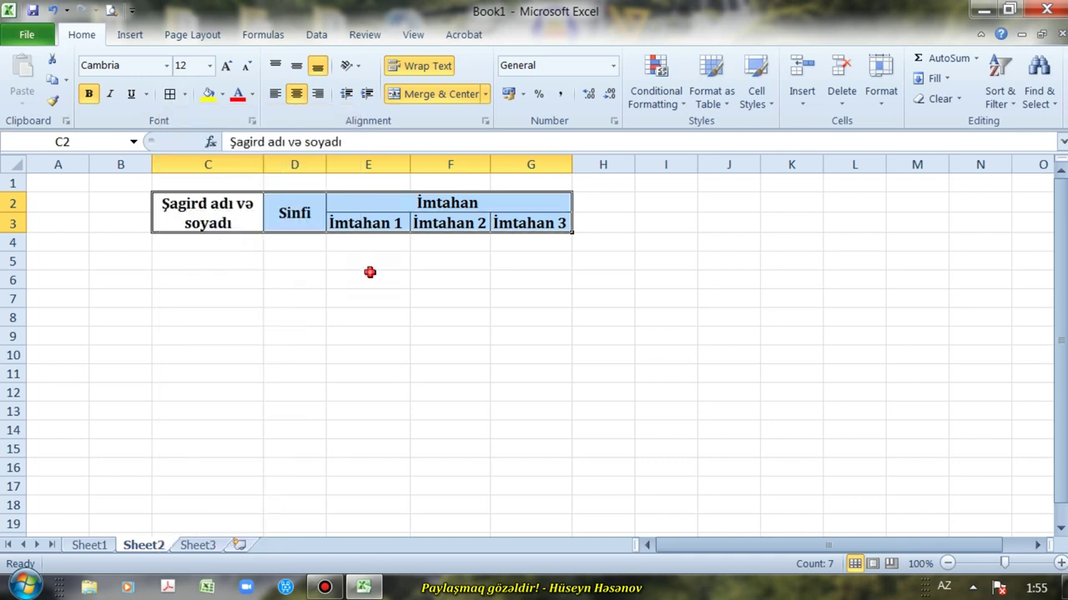
click(369, 272)
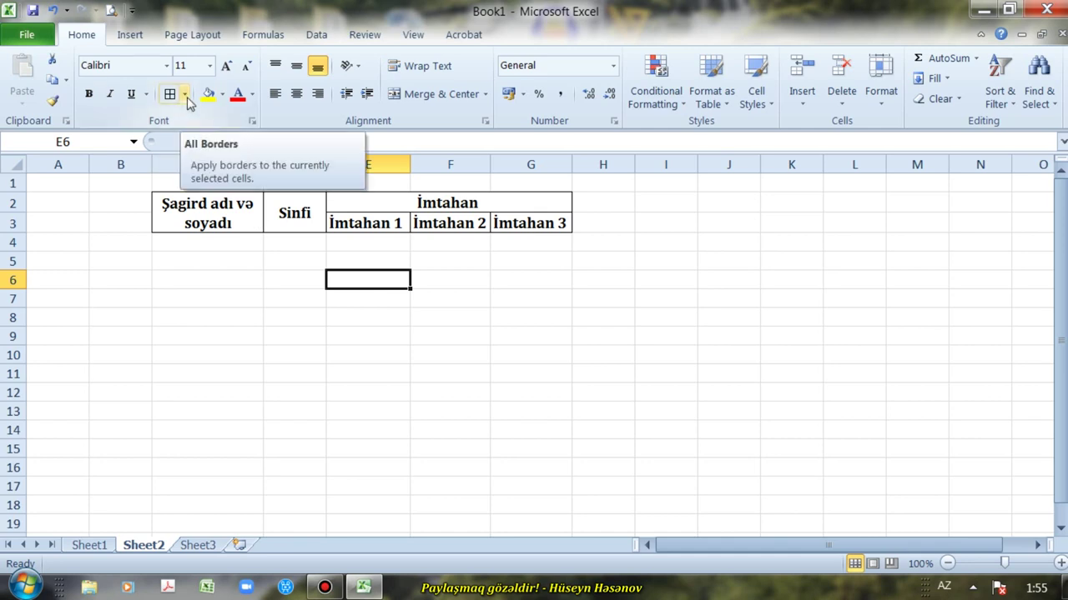
drag(192, 209, 433, 225)
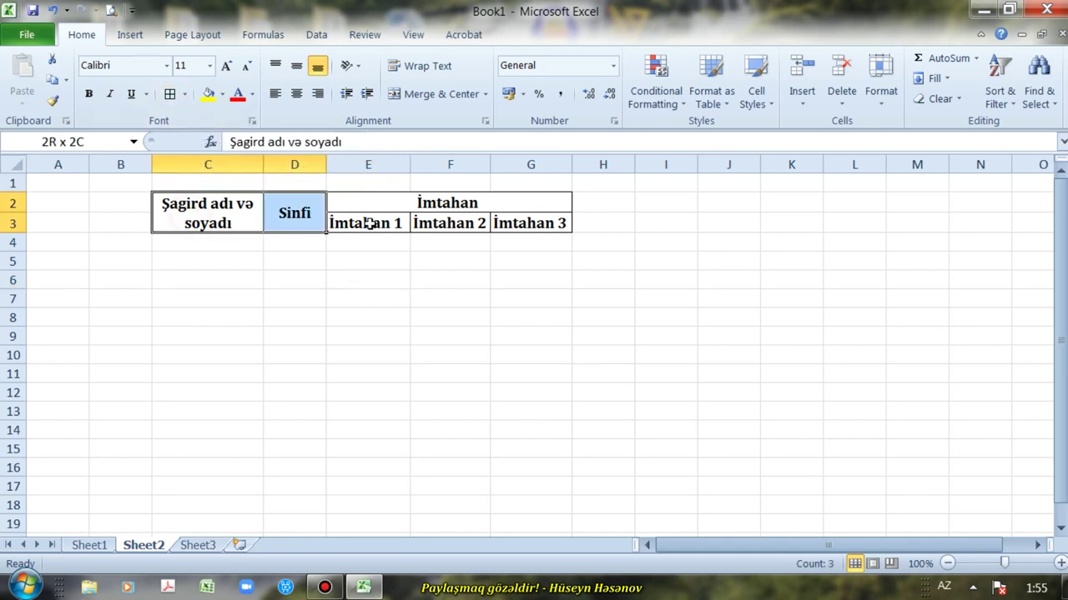
click(184, 93)
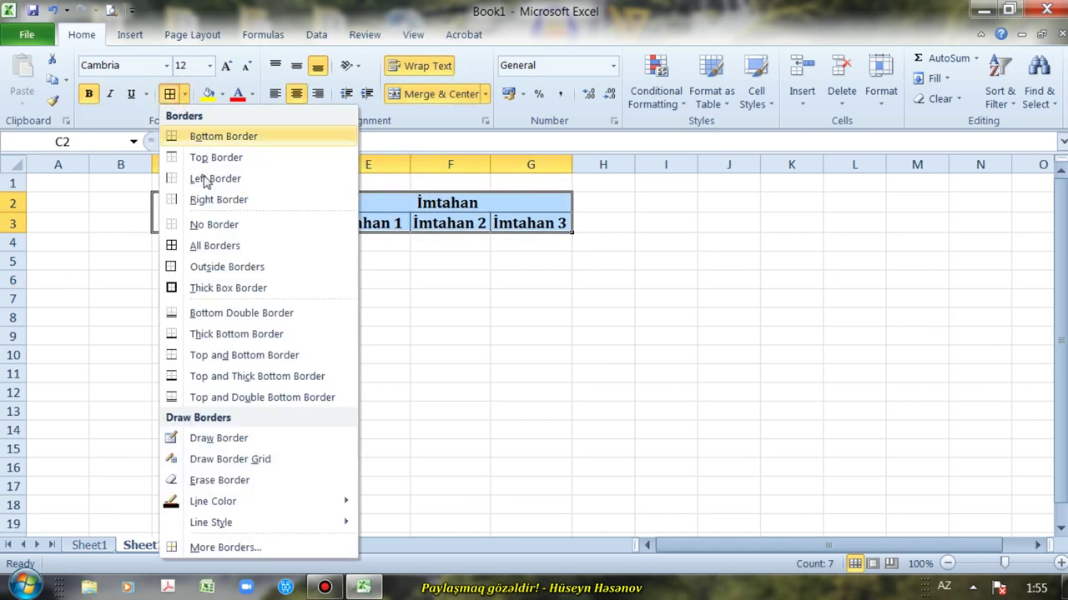
click(208, 225)
click(293, 290)
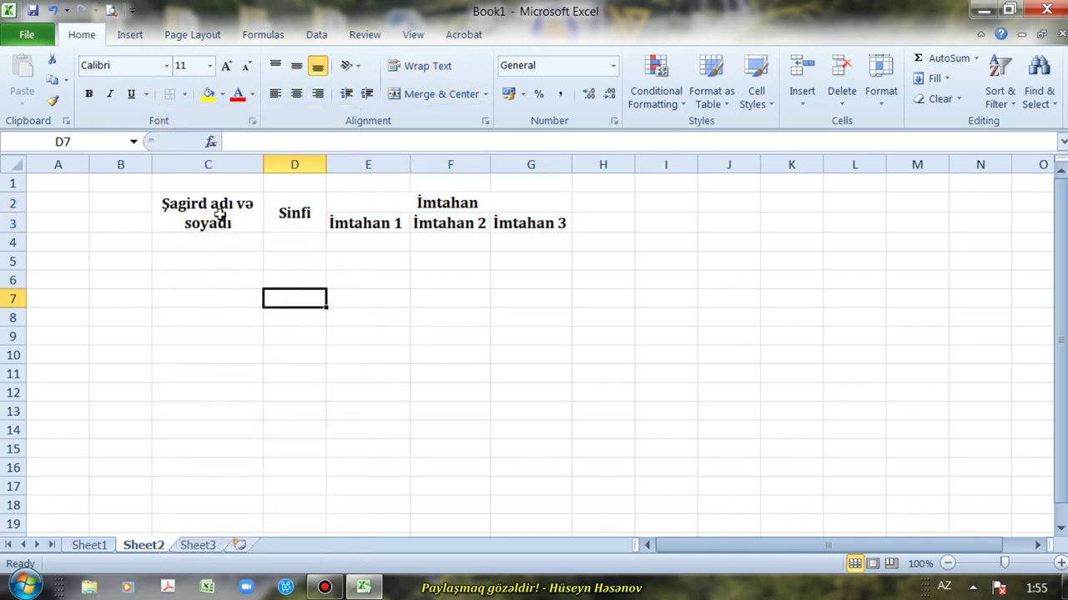
drag(219, 214, 485, 220)
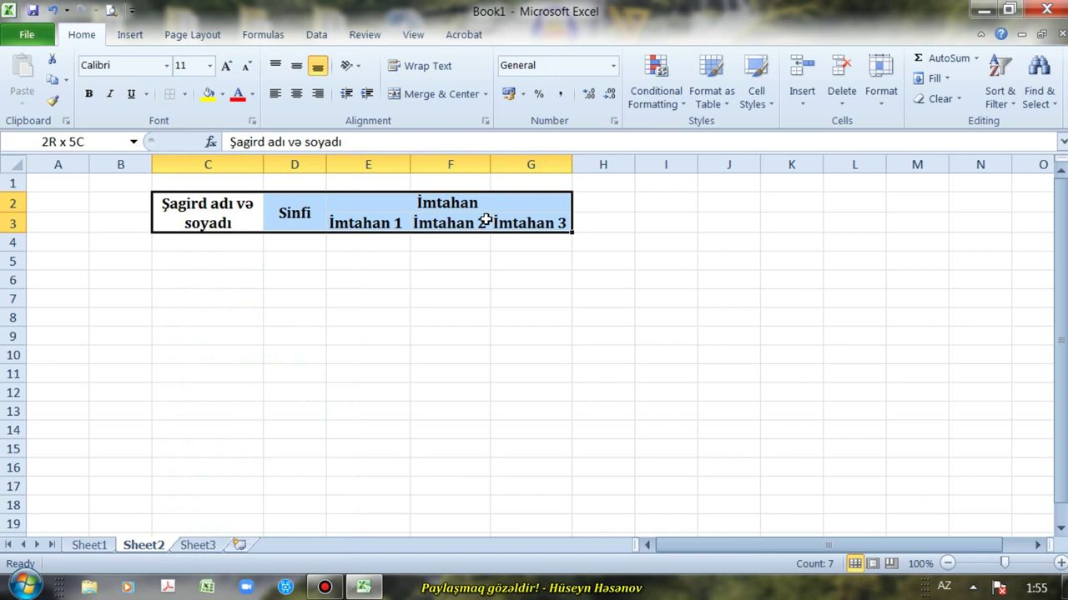
click(221, 247)
click(261, 225)
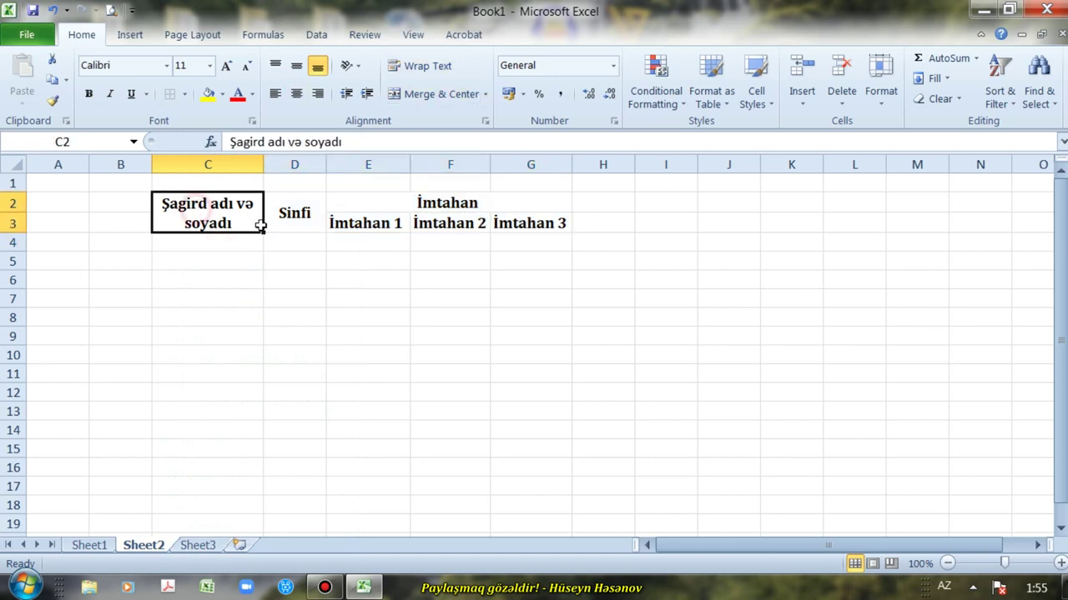
click(369, 282)
click(240, 241)
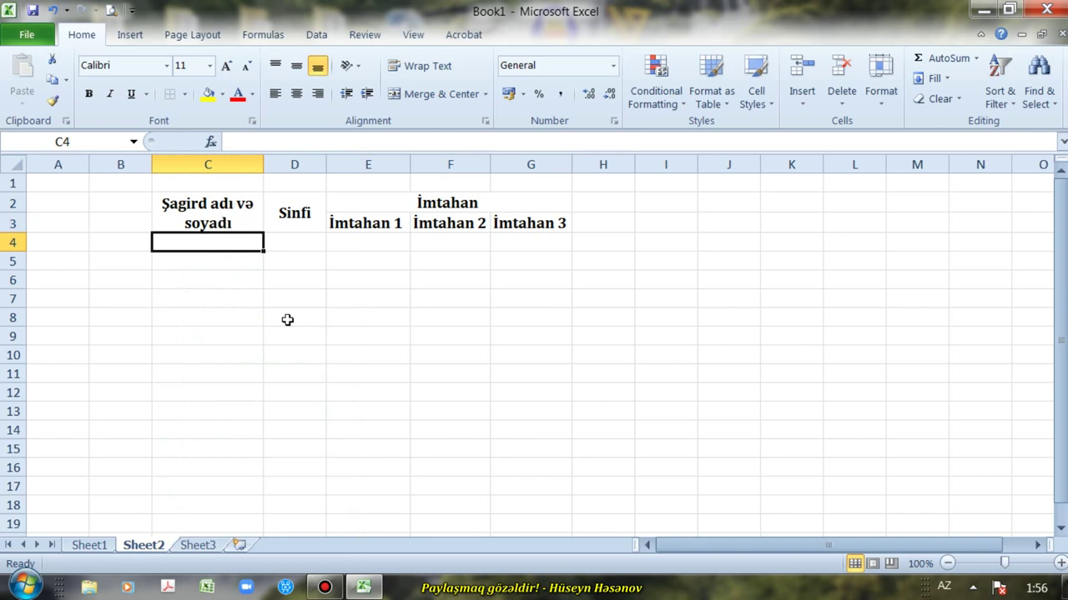
click(197, 546)
Step: On Sheet2, enter the first three students' surnames and first names in C4:C6
click(140, 546)
click(89, 546)
click(143, 545)
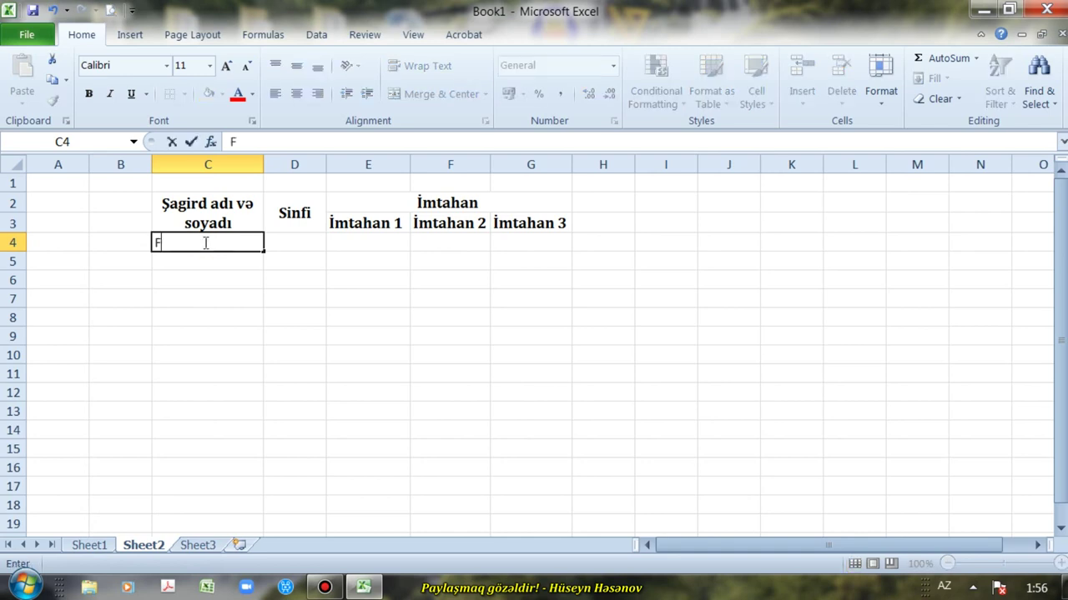
key(Return)
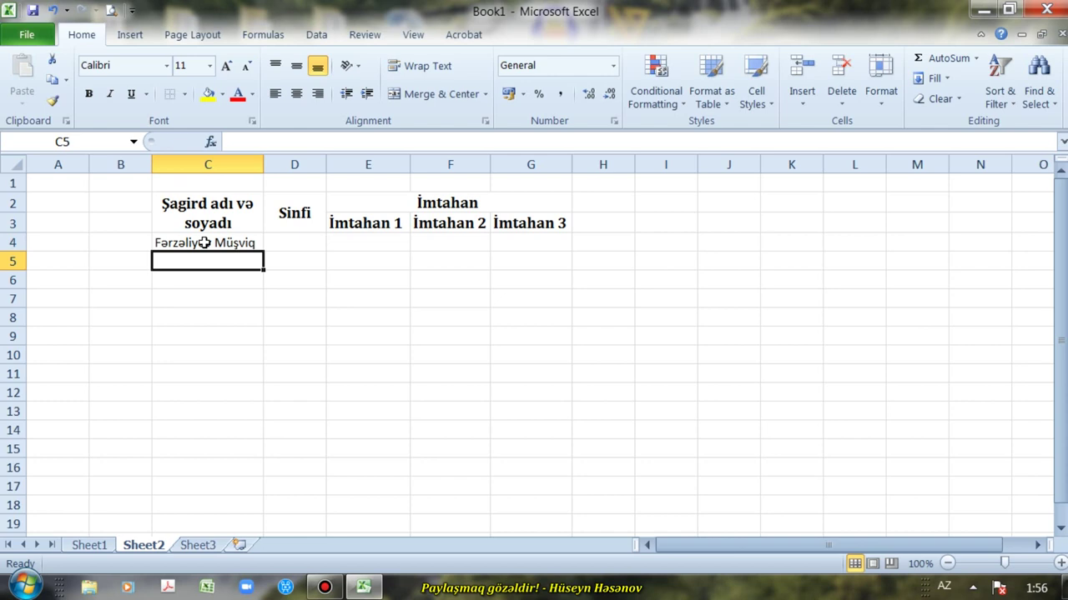
key(Return)
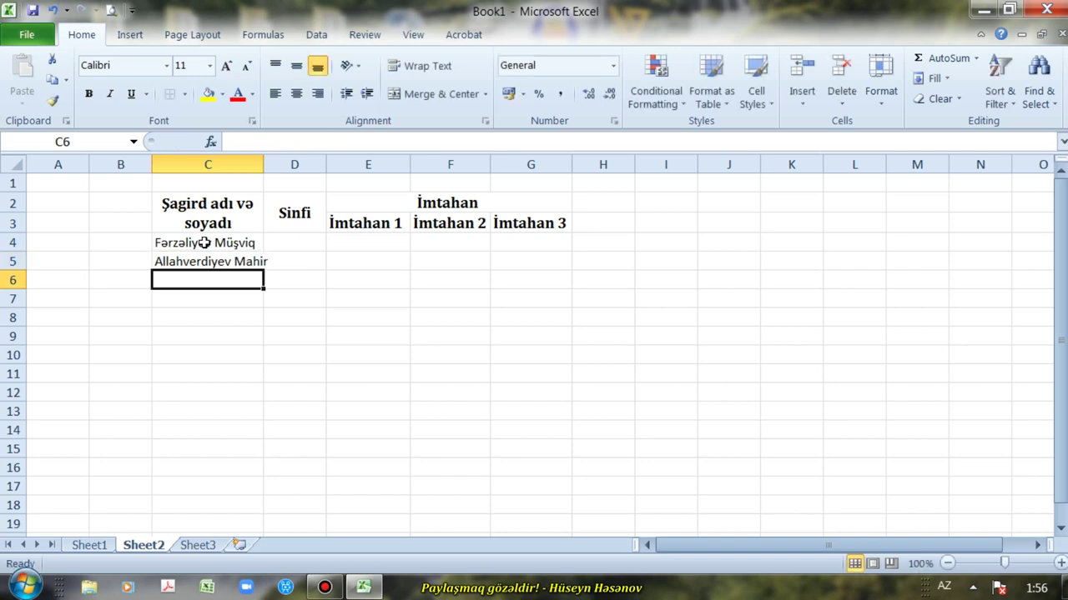
key(Return)
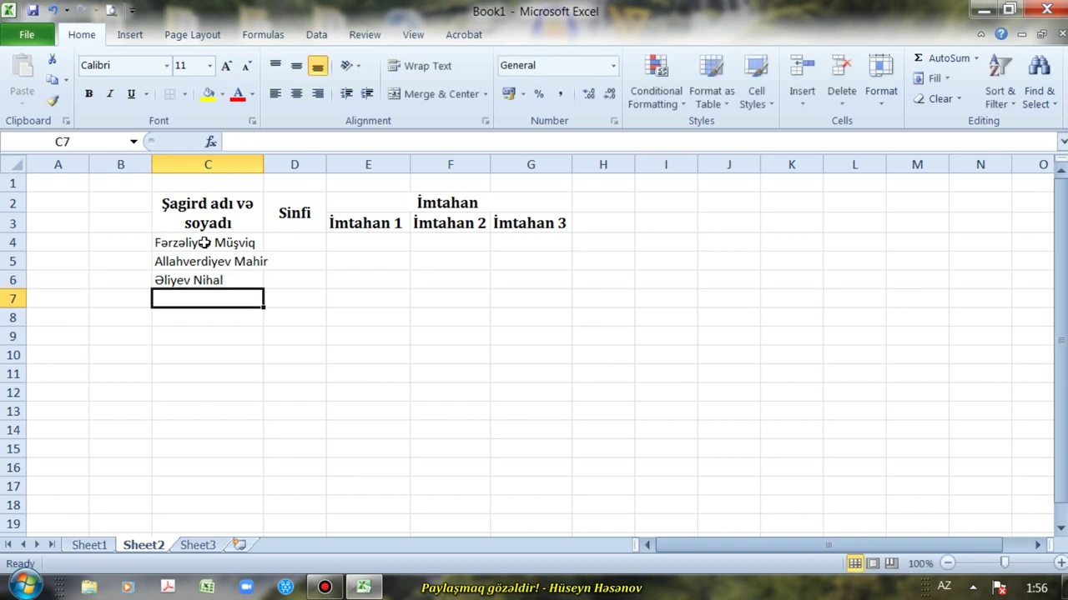
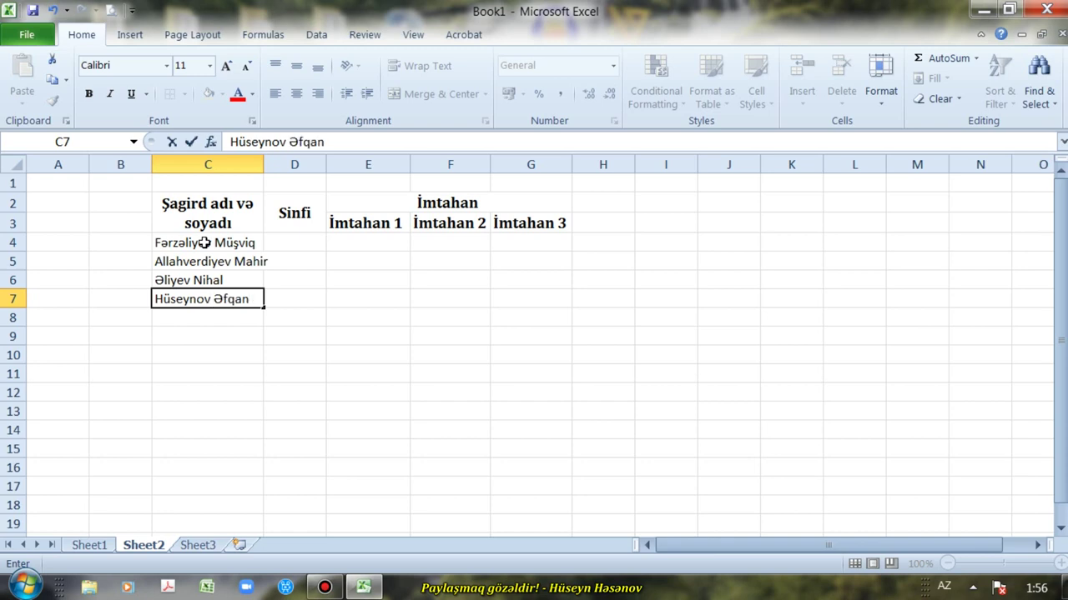
Step: Enter the remaining three student names in C7:C9
click(214, 318)
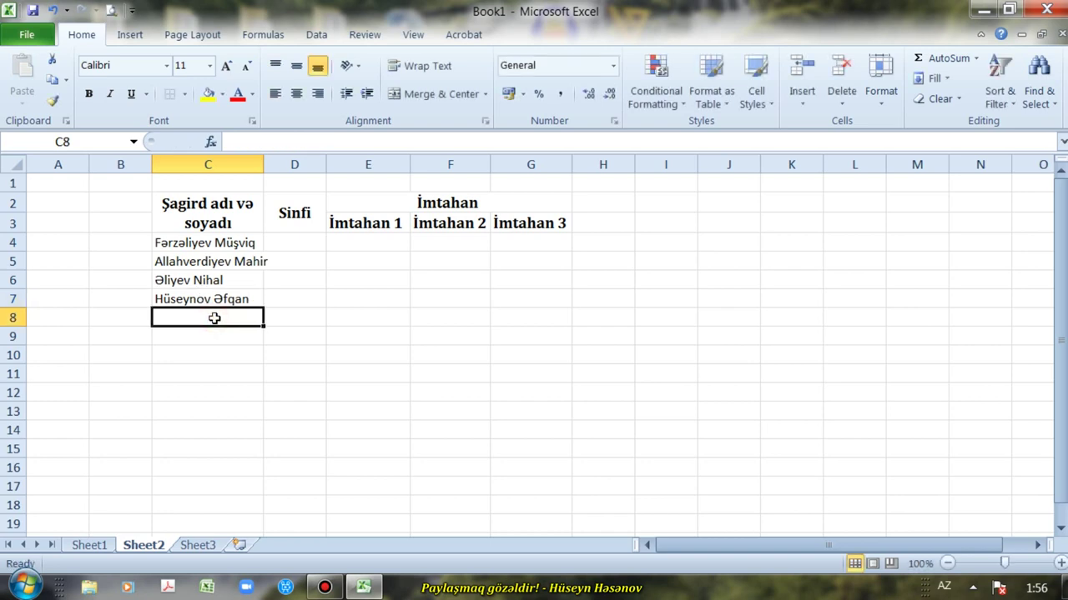
text(Hüseyn)
key(Return)
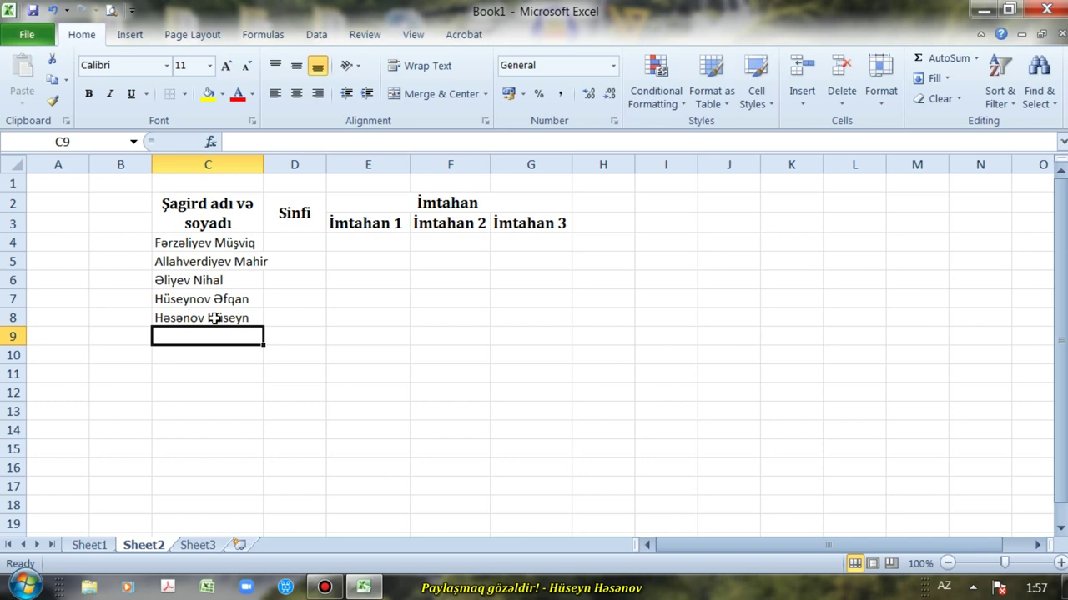
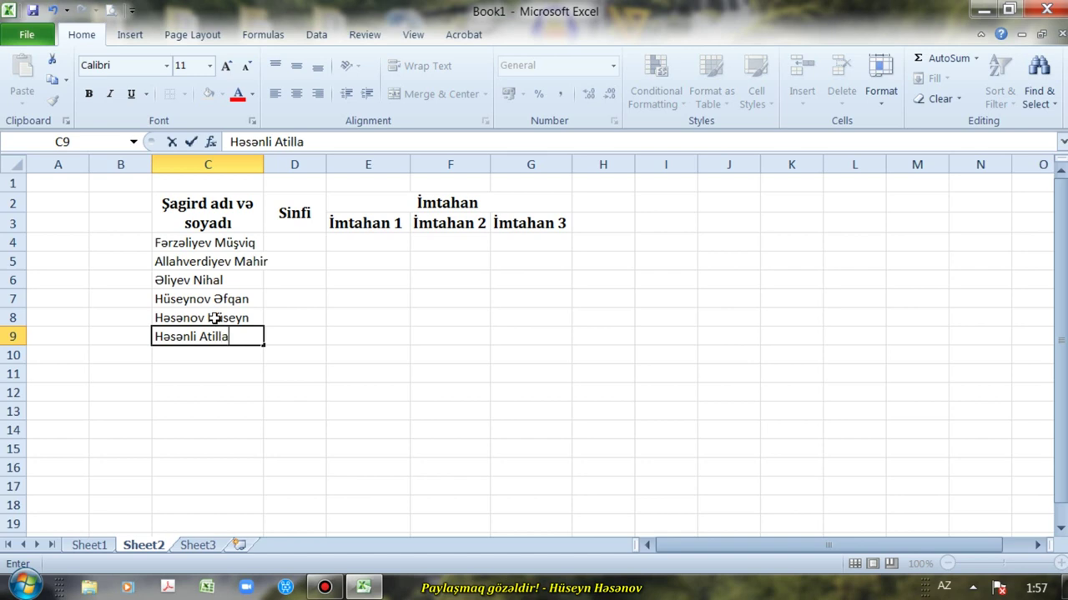
key(Return)
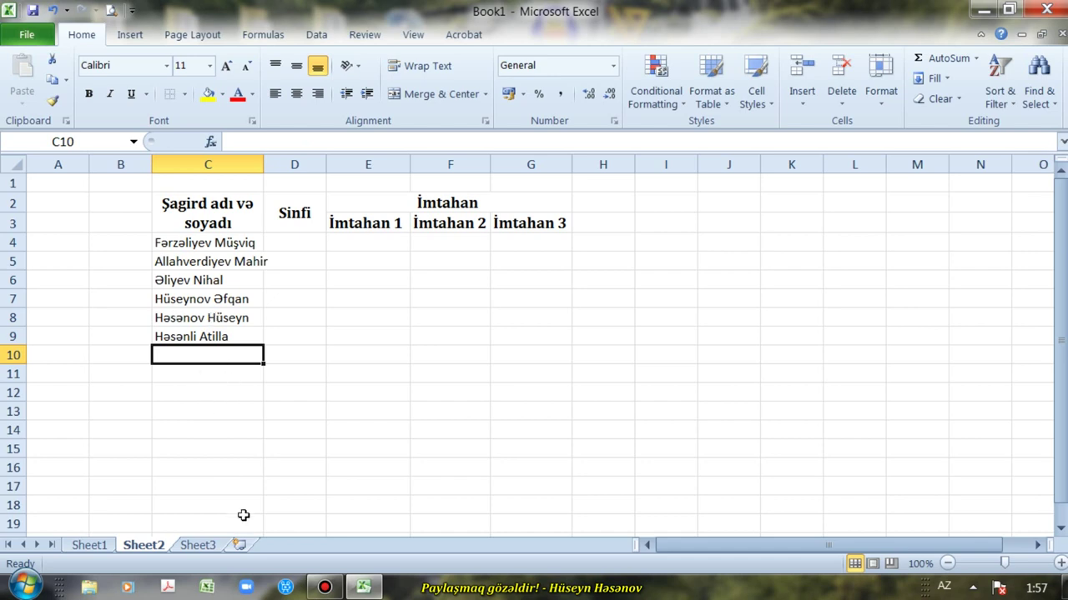
Step: Widen column C, then open Format Cells for the table range C2:G9
drag(264, 165, 277, 164)
mouse_move(181, 209)
mouse_down()
mouse_move(197, 337)
mouse_move(514, 328)
mouse_up()
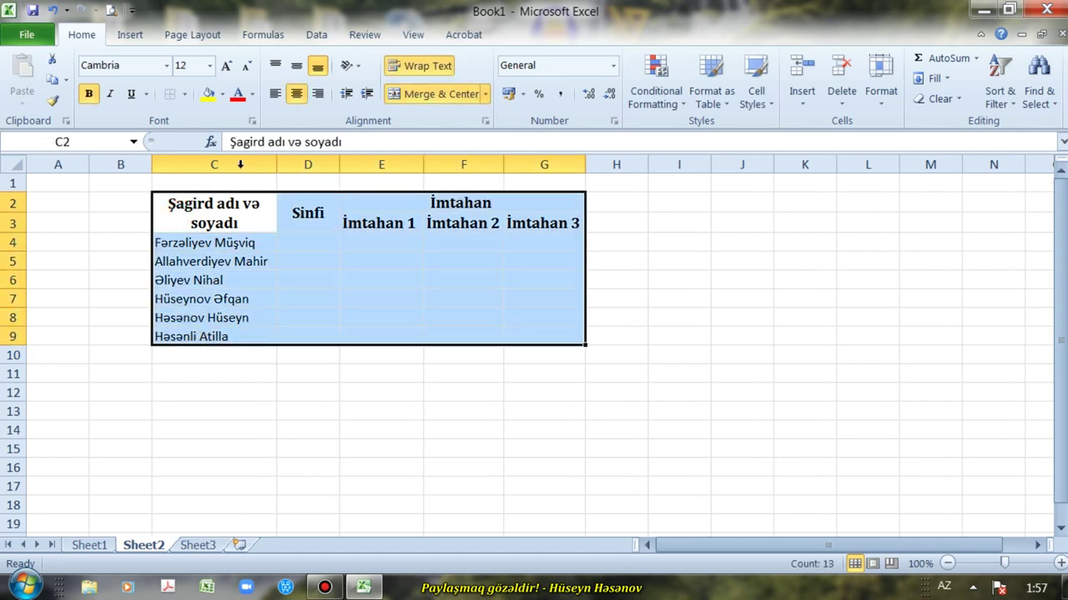
click(184, 94)
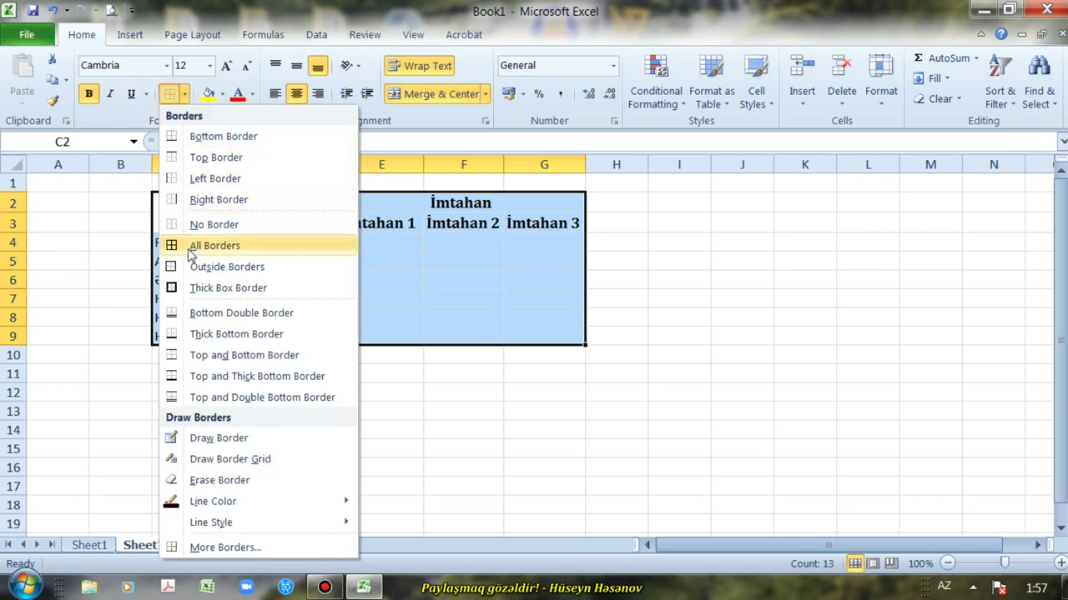
click(533, 338)
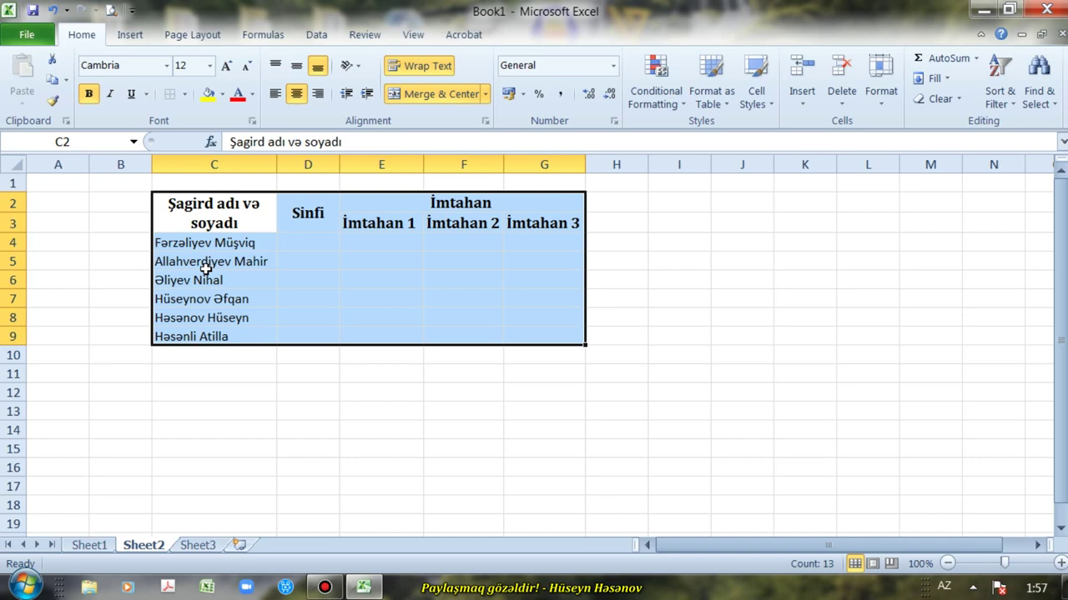
key(ctrl+1)
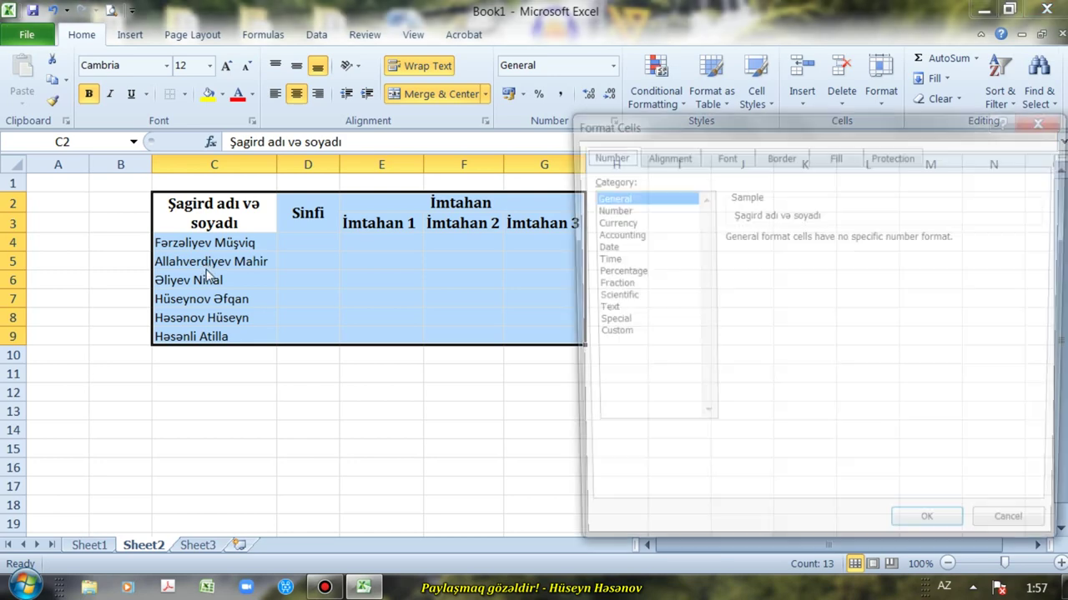
Step: Apply Outline and Inside borders to every cell of the C2:G9 table
drag(684, 124, 500, 100)
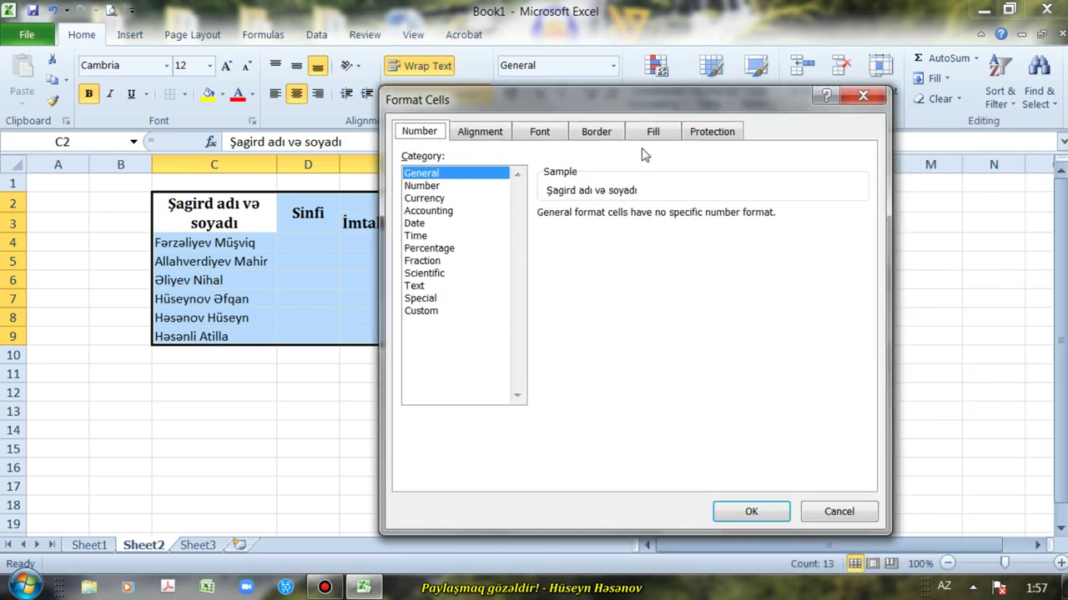
click(610, 137)
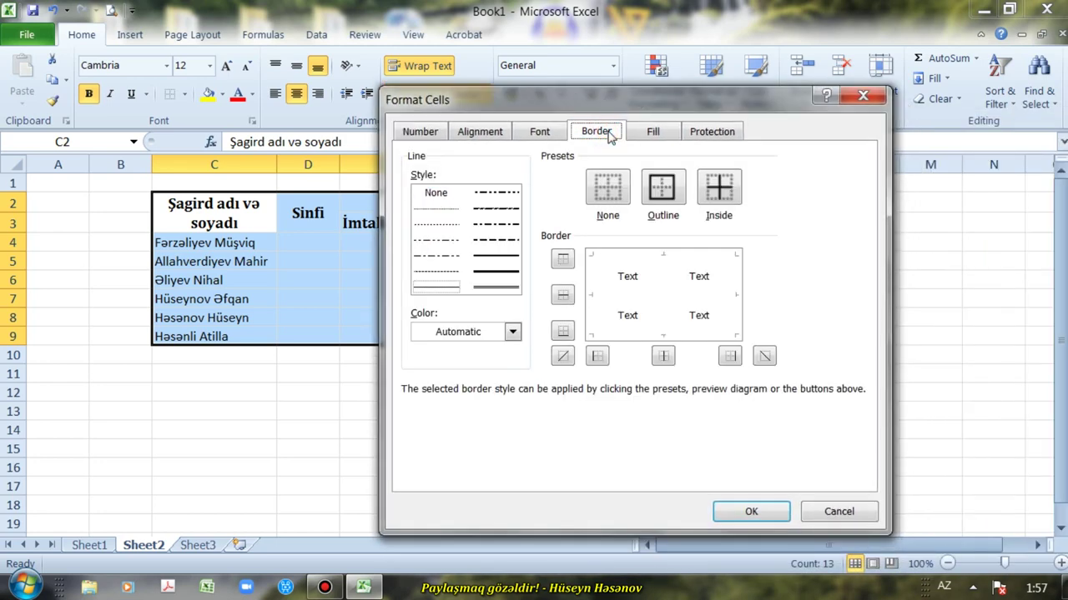
click(680, 197)
click(719, 190)
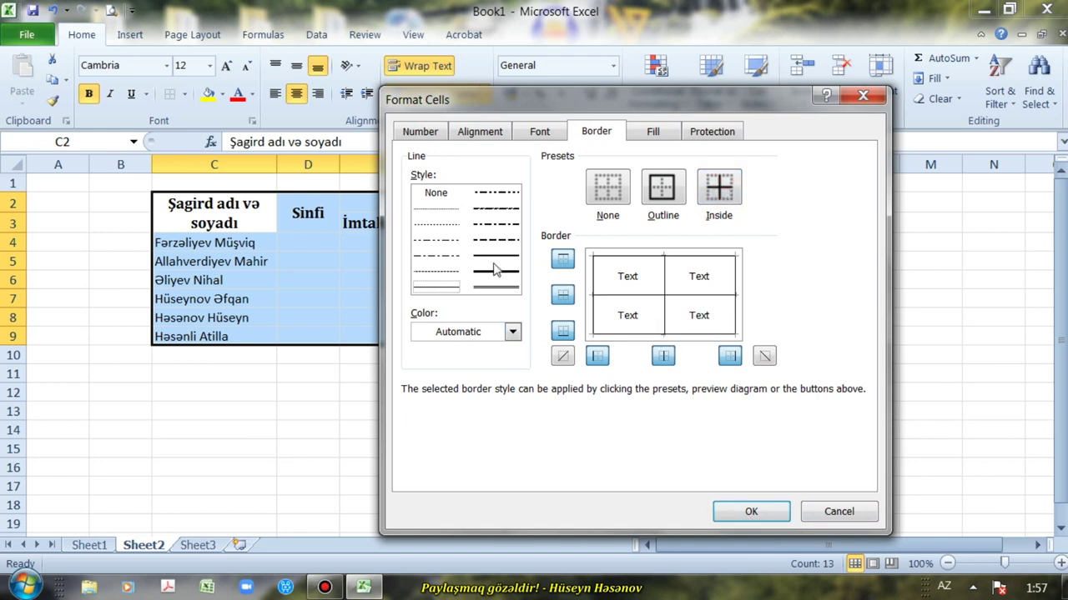
click(489, 191)
click(422, 289)
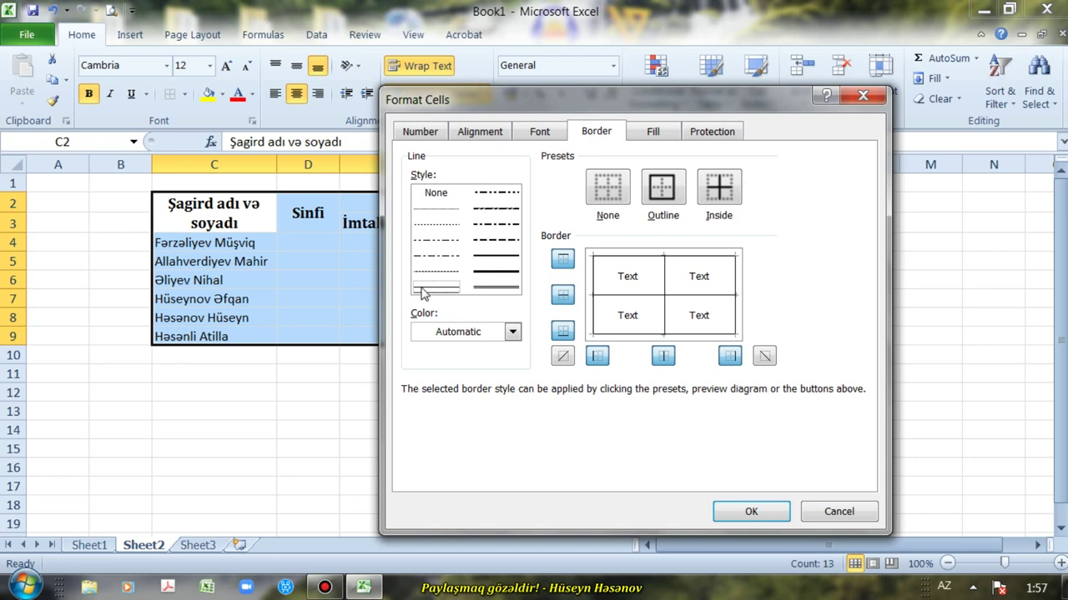
click(512, 332)
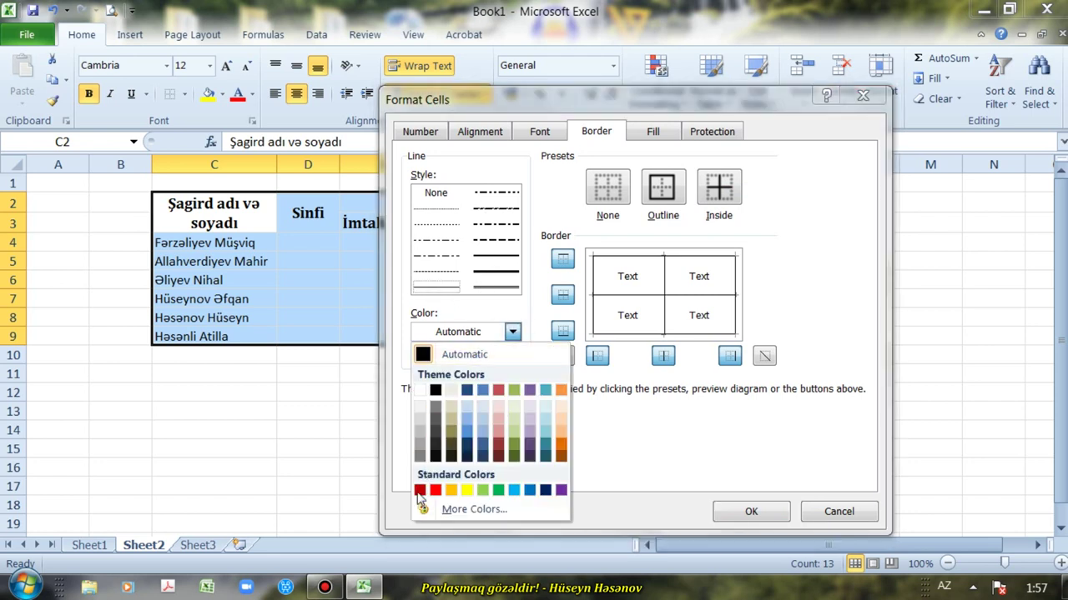
click(650, 458)
click(743, 511)
click(411, 442)
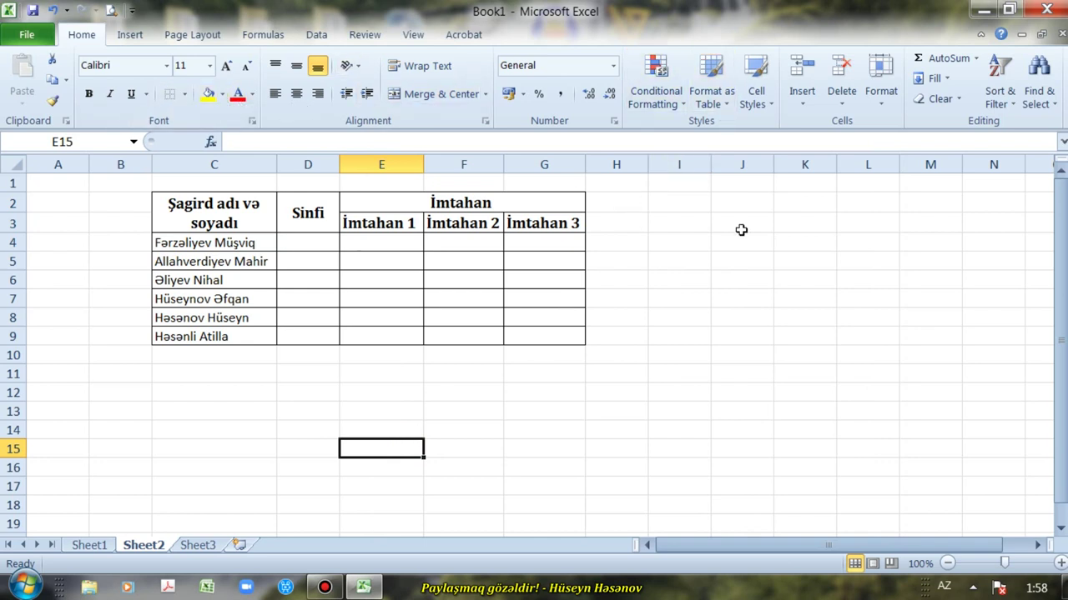
Step: Enter class numbers 9, 10, 11, 9, 10, 11 in D4:D9
click(292, 241)
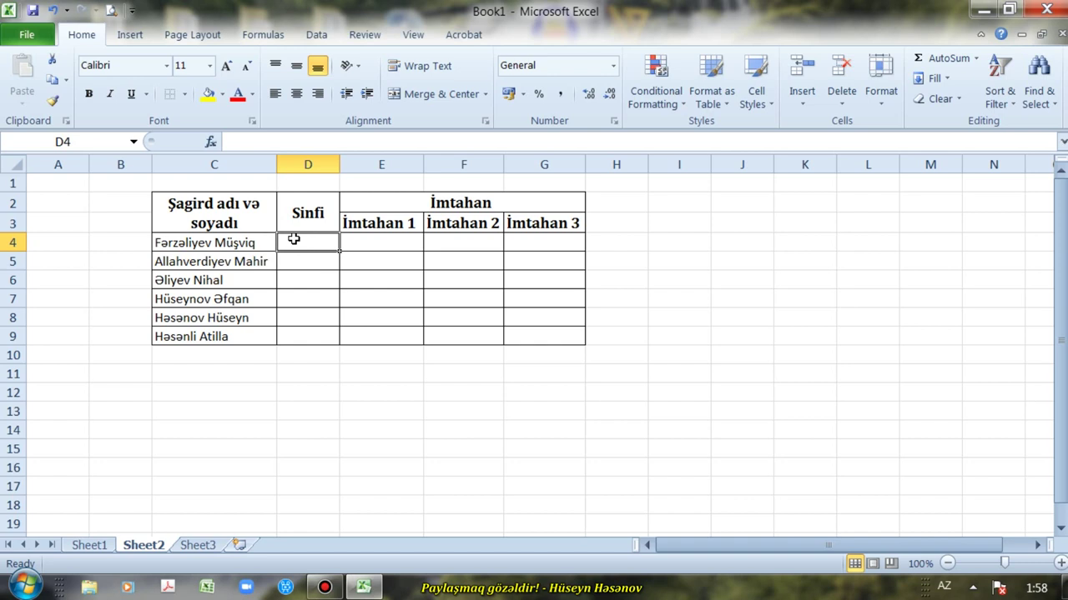
text(9)
key(Return)
text(10)
key(Return)
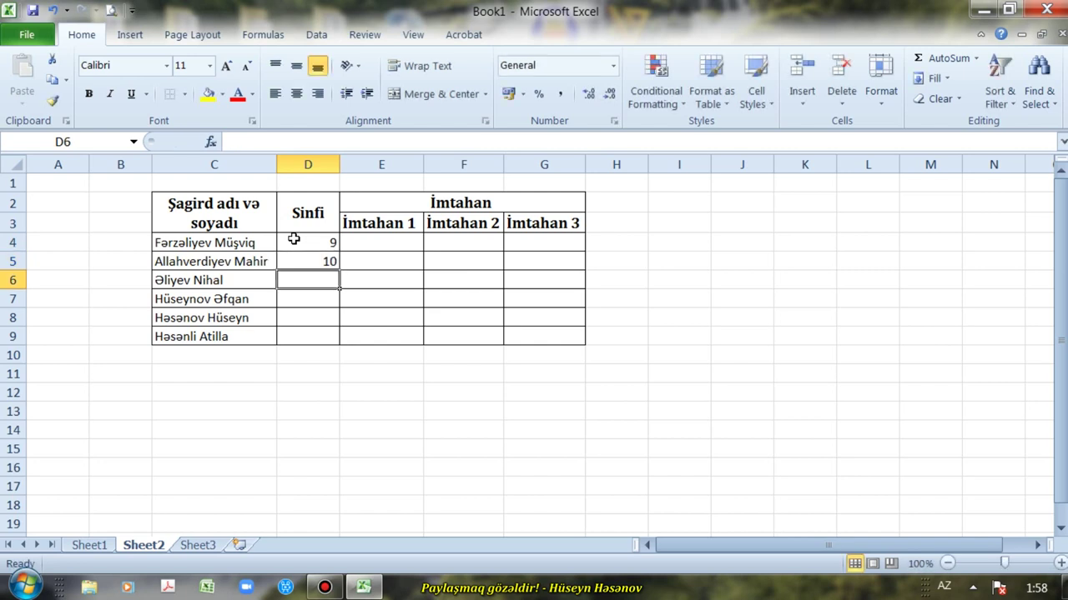
text(11)
key(Return)
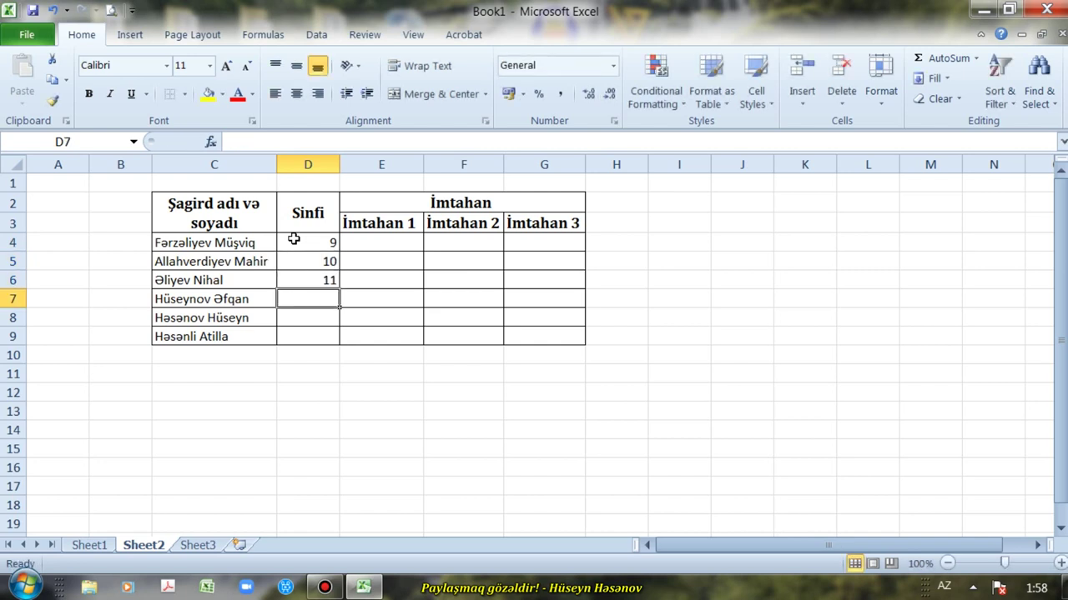
text(9)
key(Return)
text(10)
key(Return)
text(11)
key(Return)
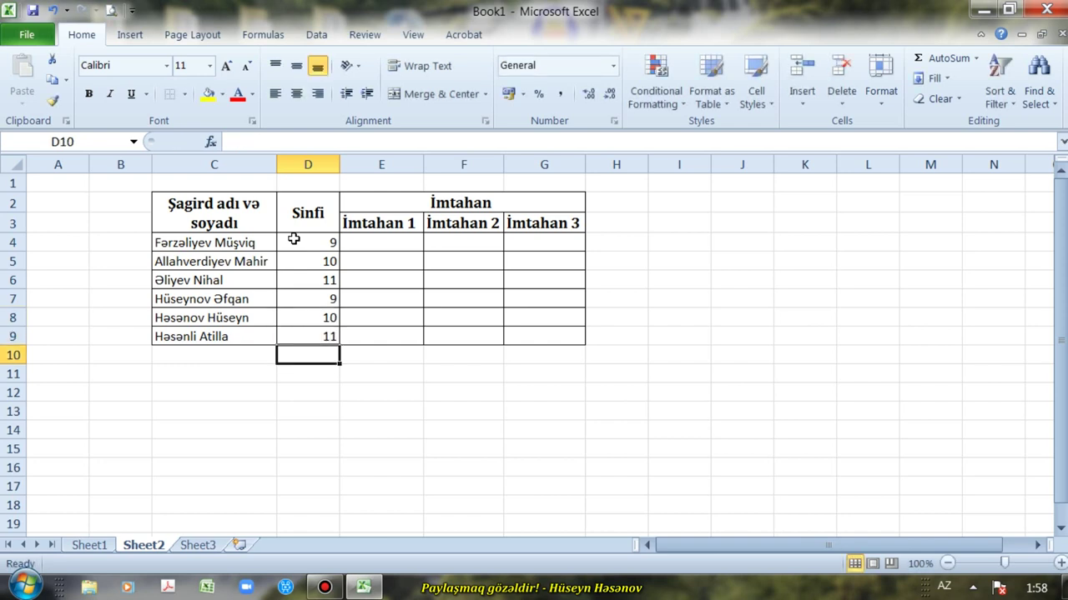
click(397, 242)
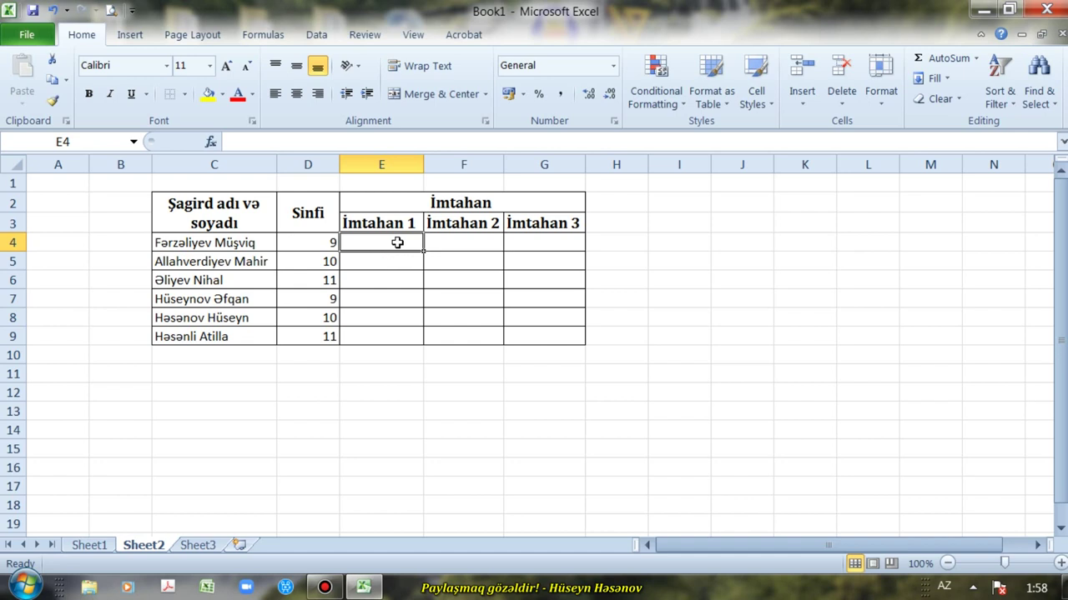
Step: Enter İmtahan 1 scores 62, 65, 64, 67, 68, 69 in E4:E9
click(326, 210)
click(405, 244)
text(62)
key(Return)
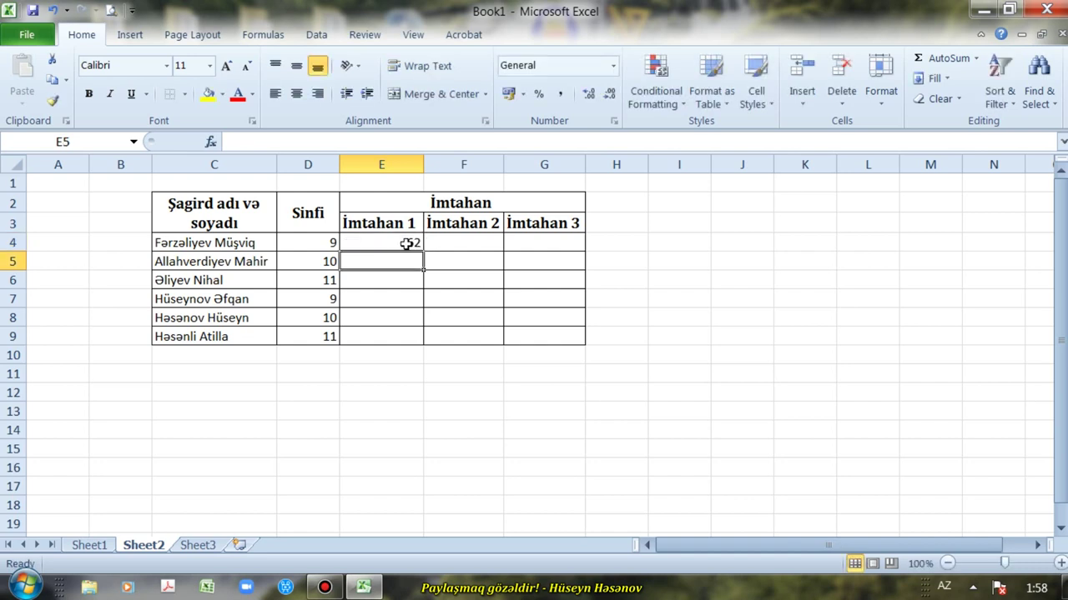
text(65)
key(Return)
text(64)
key(Return)
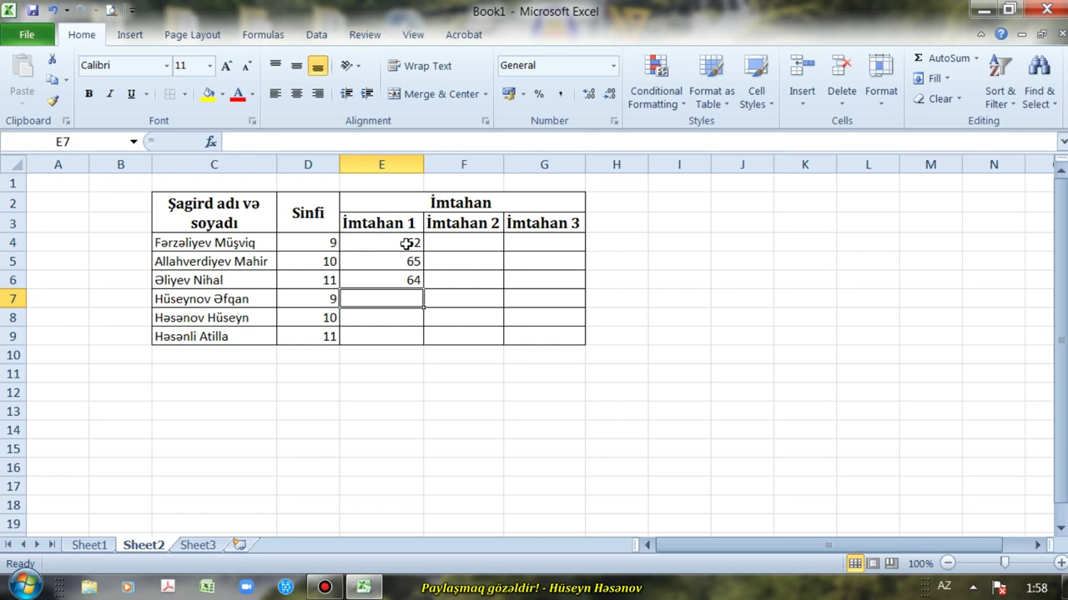
text(67)
key(Return)
text(68)
key(Return)
text(69)
key(Return)
Step: Enter İmtahan 2 scores 55, 58, 59, 57, 56, 55 in F4:F9
click(474, 245)
text(55)
key(Return)
text(58)
key(Return)
text(59)
key(Return)
text(57)
key(Return)
text(56)
key(Return)
text(5)
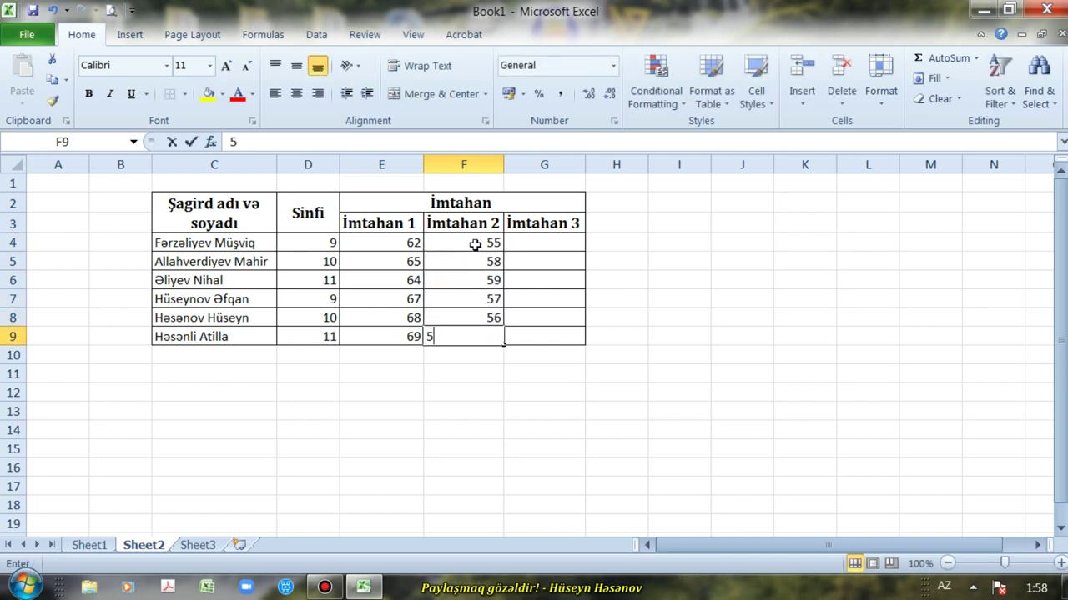
text(5)
key(Return)
Step: Enter İmtahan 3 scores 45, 44, 42, 47, 48, 49 in G4:G9
click(556, 242)
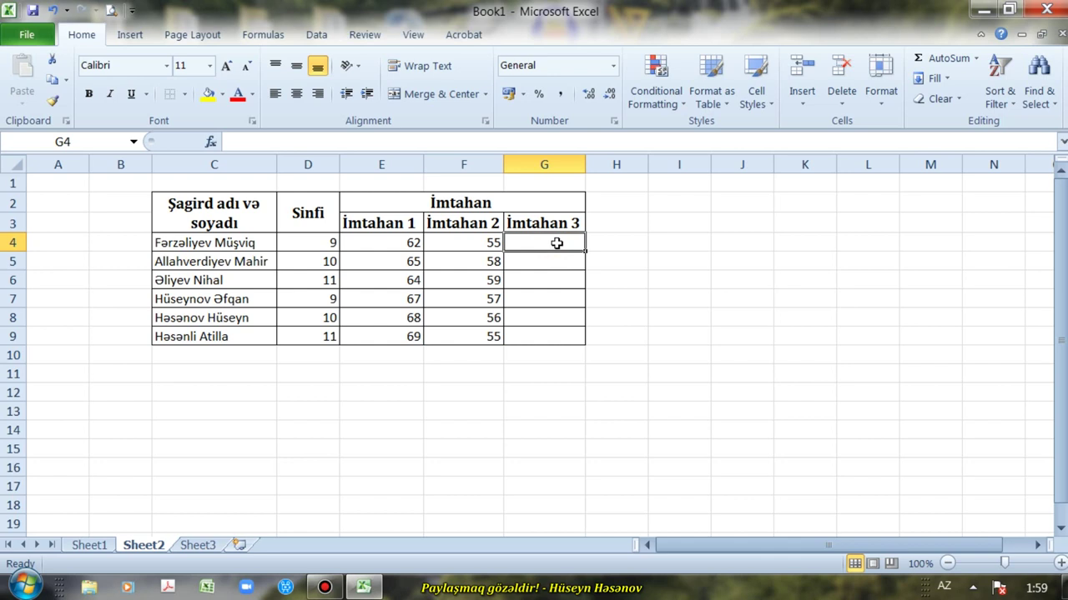
text(45)
key(Return)
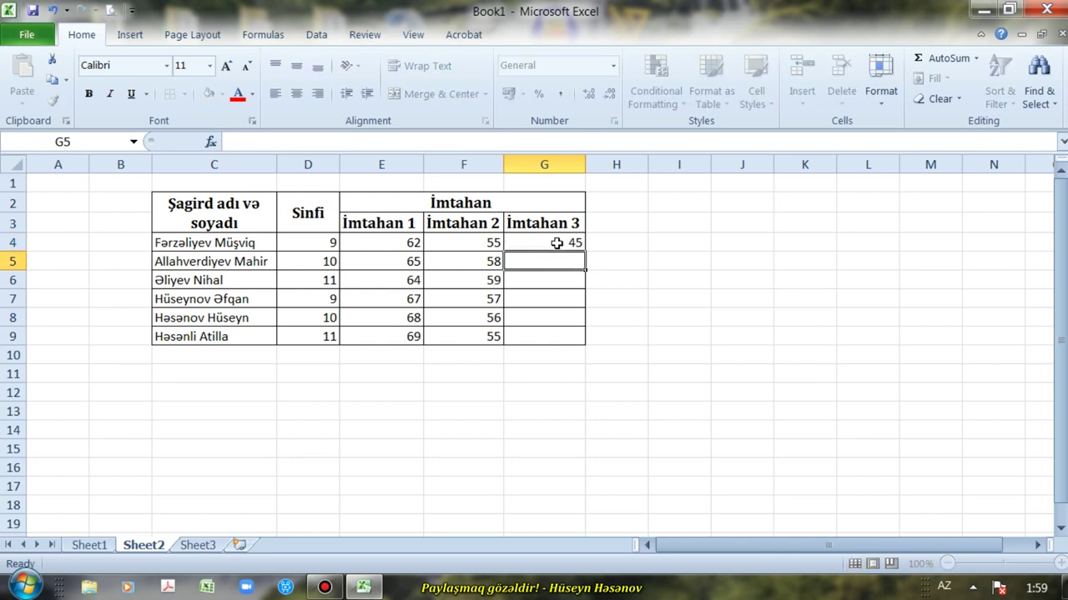
text(44)
key(Return)
text(42)
key(Return)
text(47)
key(Return)
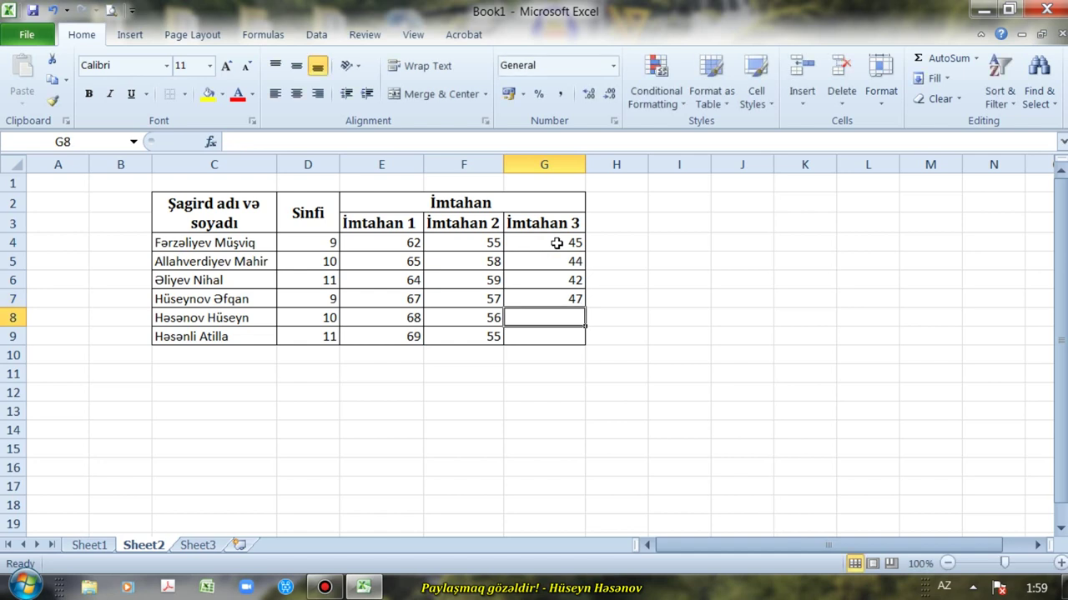
text(48)
key(Return)
text(49)
key(Return)
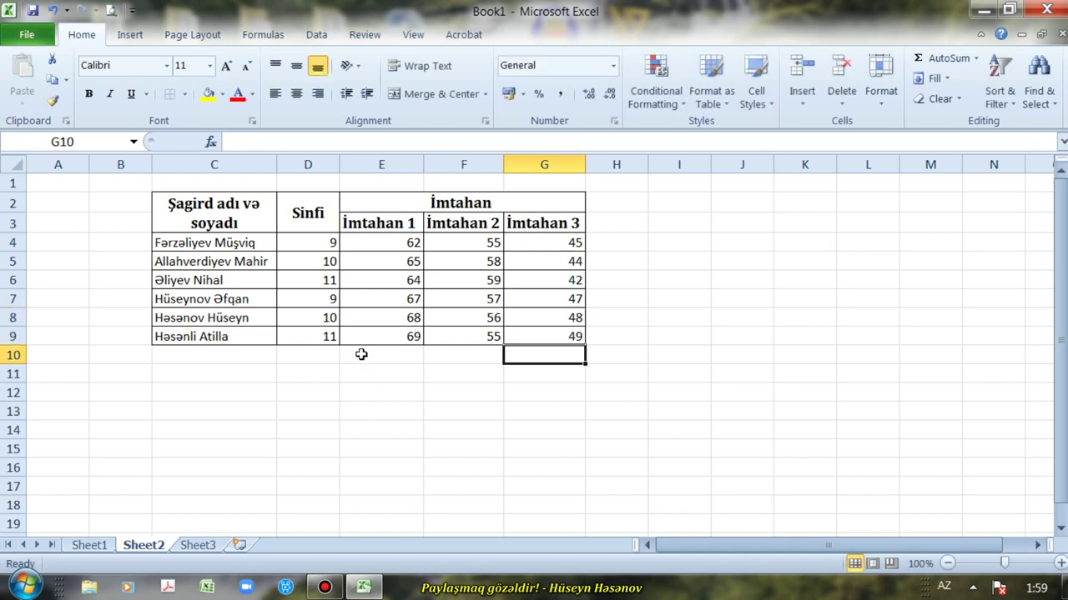
drag(316, 243, 319, 342)
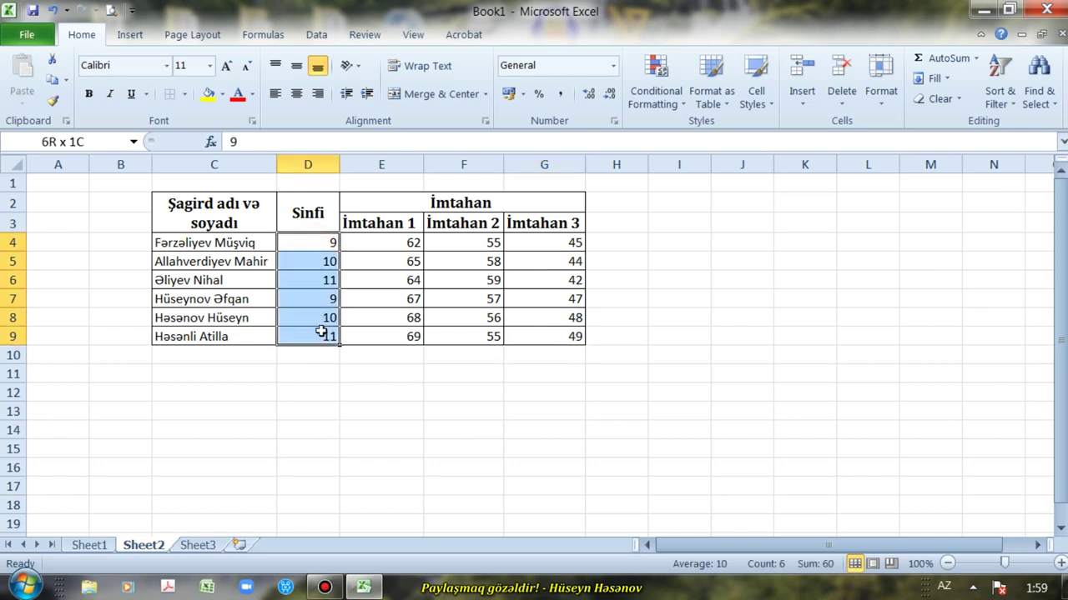
Step: Centre the class numbers in D4:D9 and colour them red
click(296, 93)
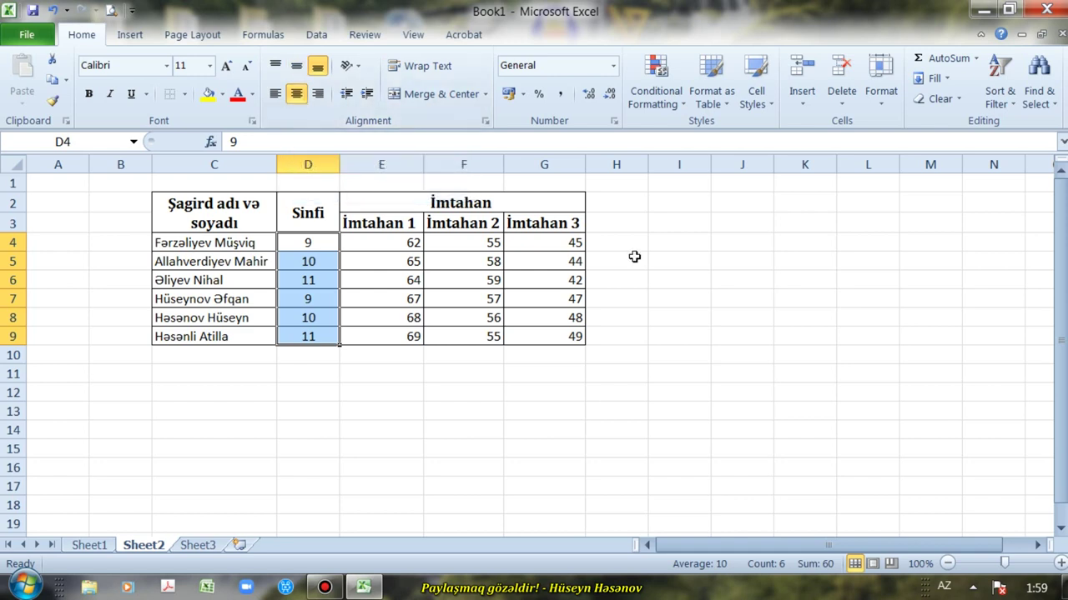
click(253, 94)
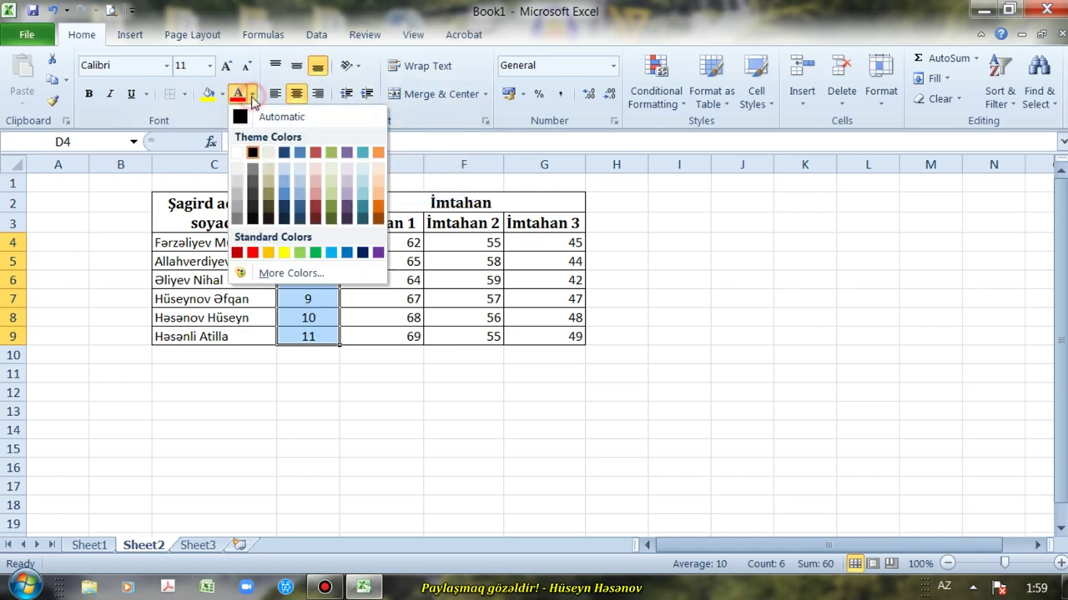
click(254, 253)
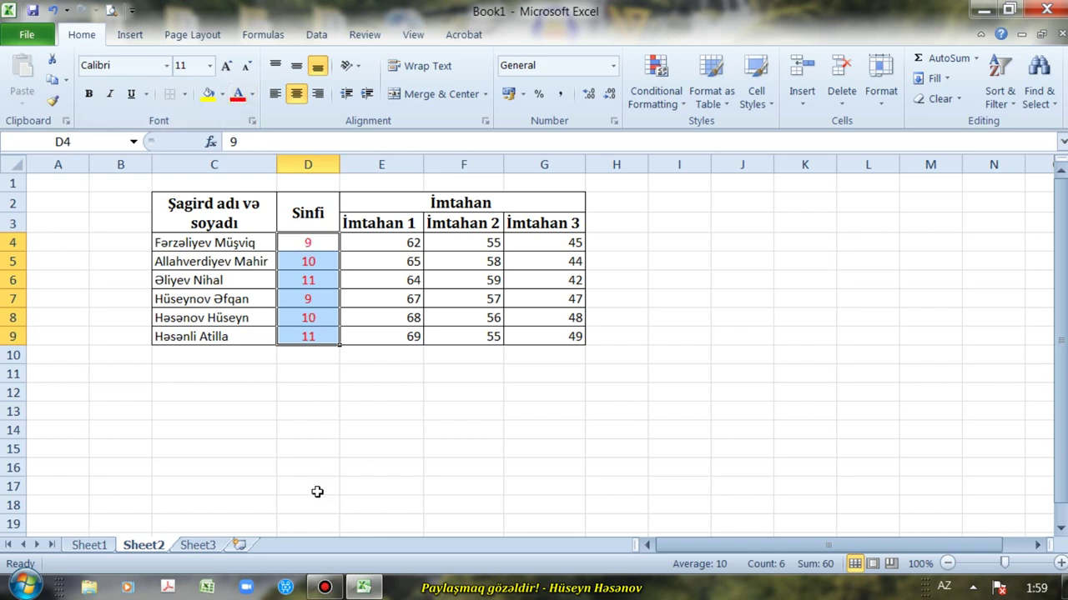
click(323, 431)
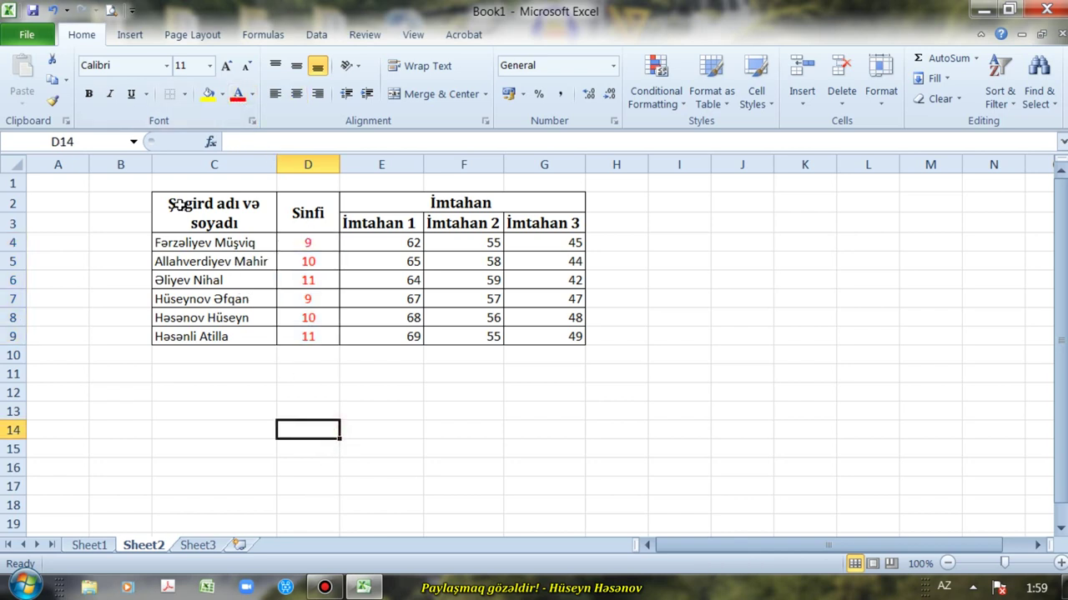
drag(175, 204, 457, 206)
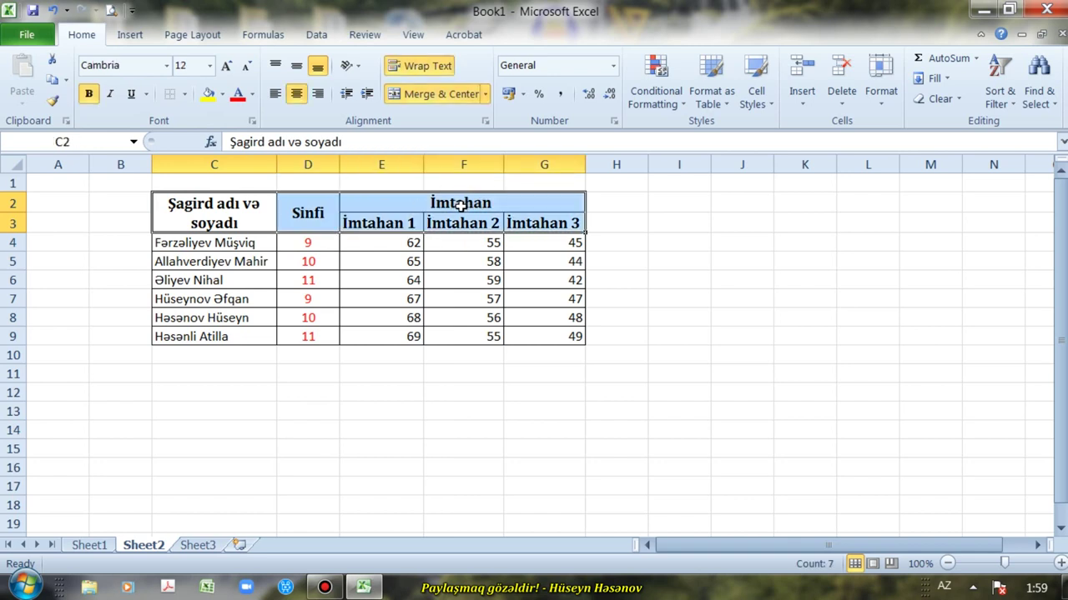
Step: Give the header rows C2:G3 a yellow fill
click(222, 93)
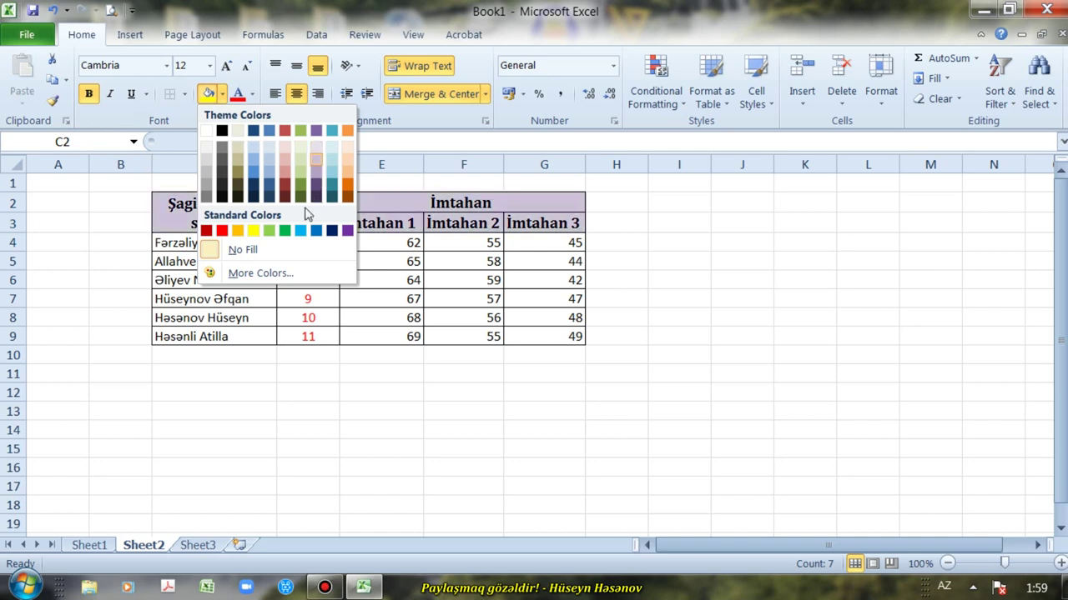
click(254, 231)
click(638, 321)
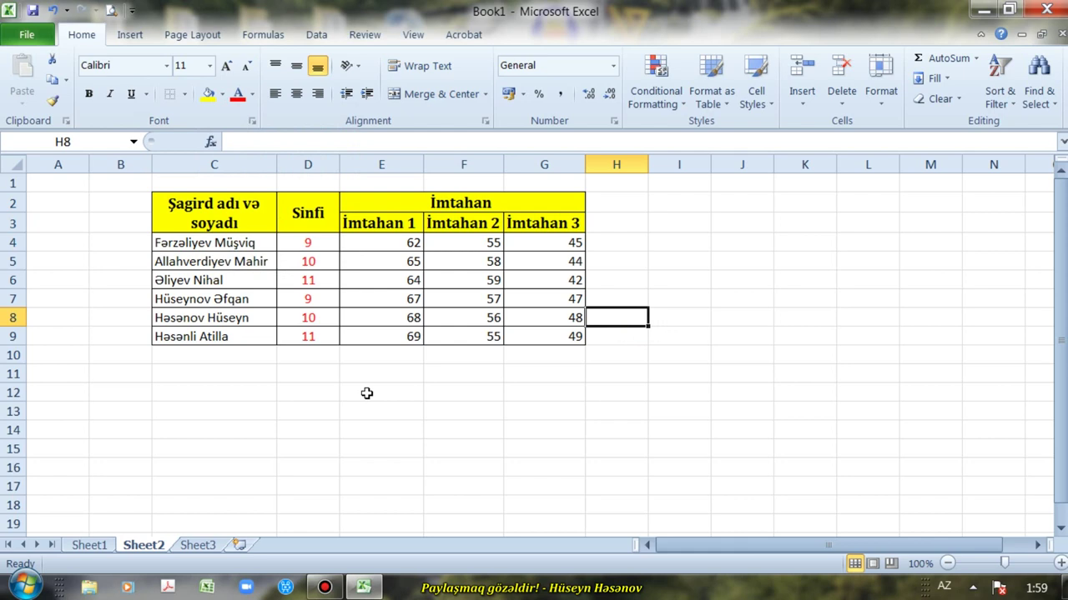
click(366, 394)
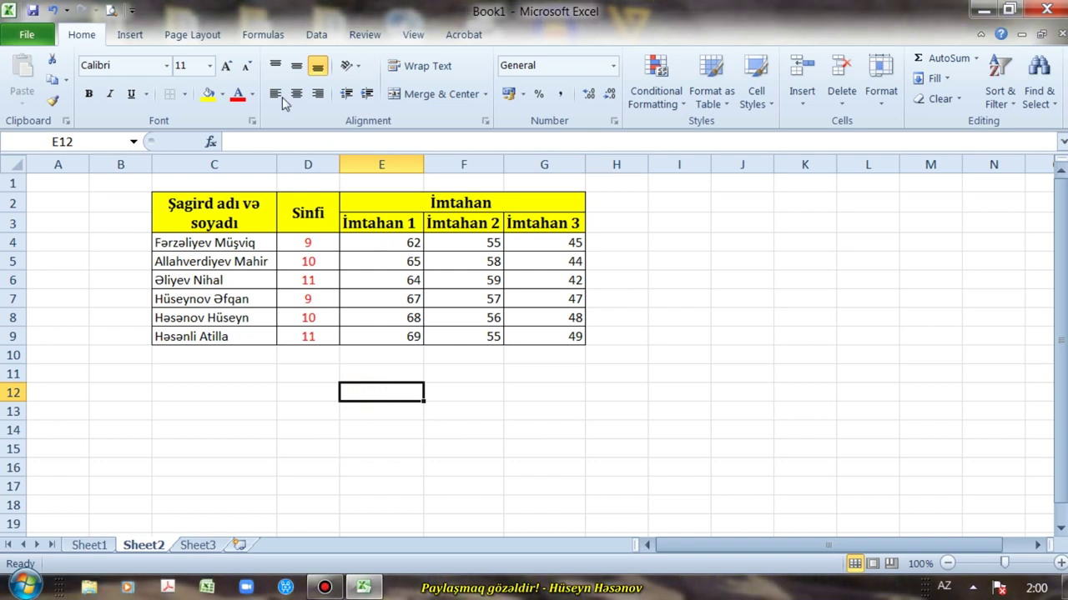
click(305, 215)
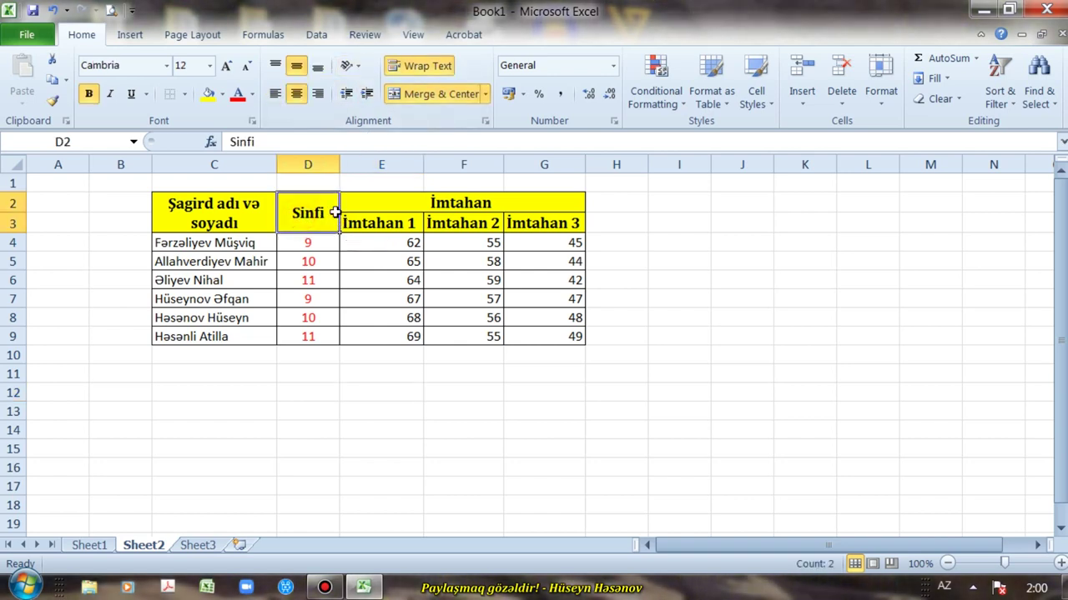
Step: Angle the Sinfi header text, accept the merge warning, and enlarge column D and row 3
click(357, 66)
key(Escape)
key(alt+h)
key(m)
key(c)
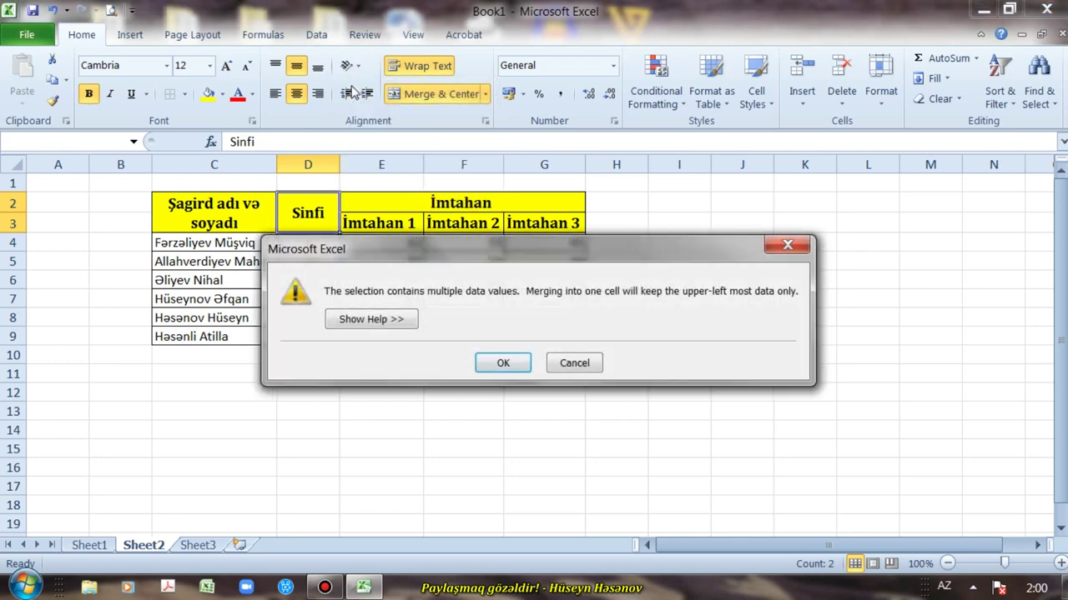
click(500, 363)
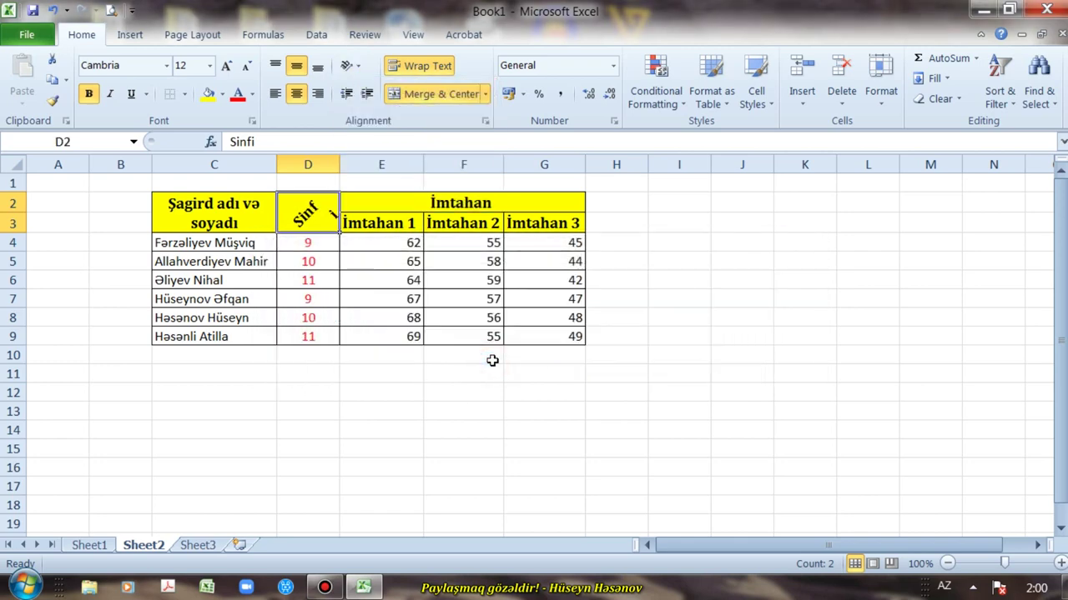
drag(341, 167, 346, 167)
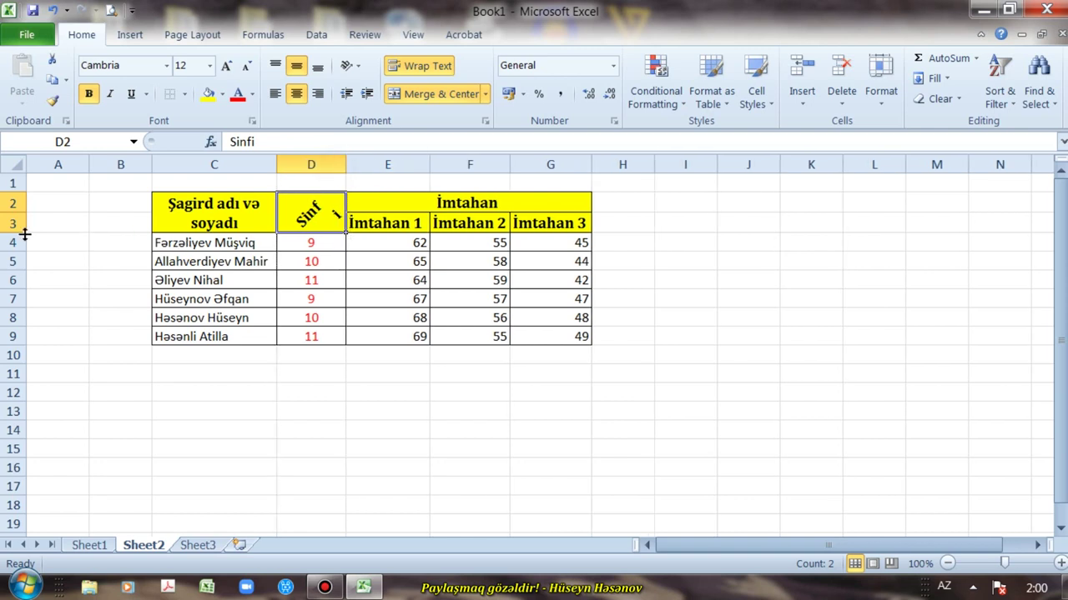
drag(23, 233, 18, 244)
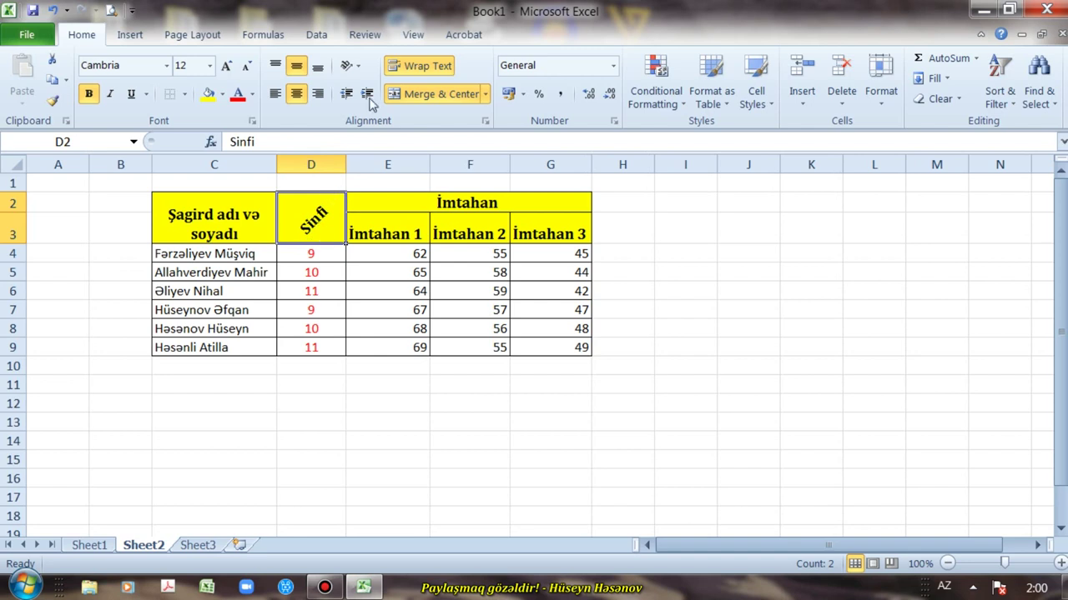
Step: Try a clockwise angle, then settle on counterclockwise and view the 45-degree alignment settings
click(349, 65)
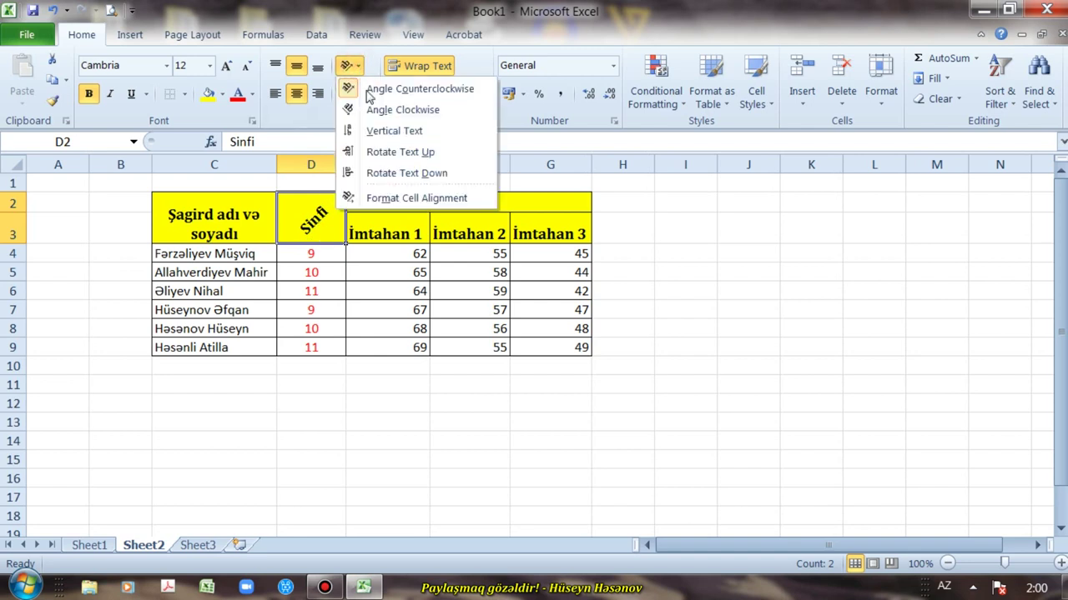
click(402, 109)
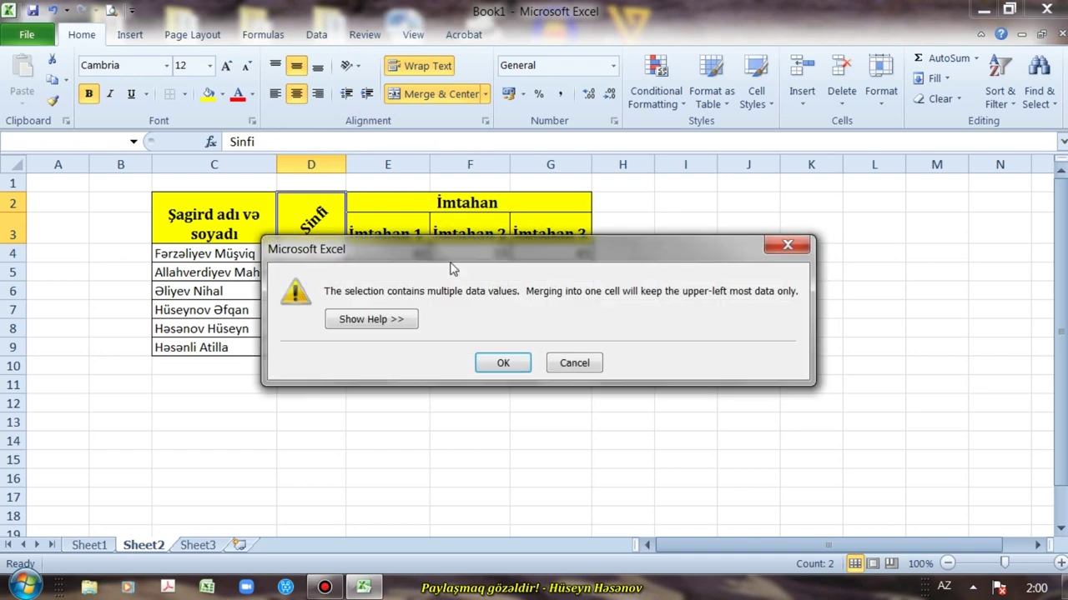
click(494, 361)
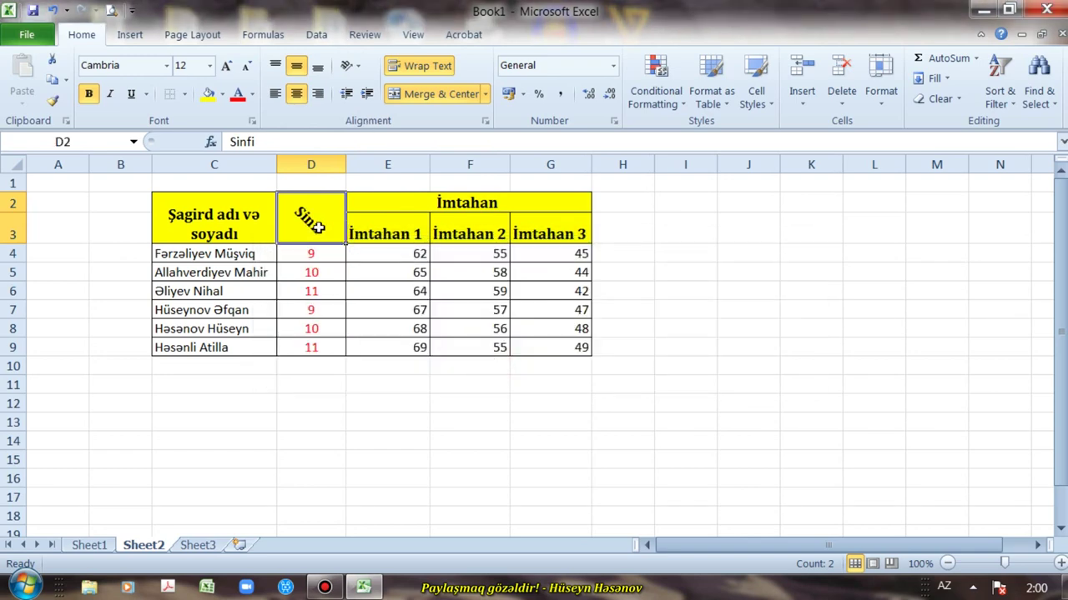
click(351, 66)
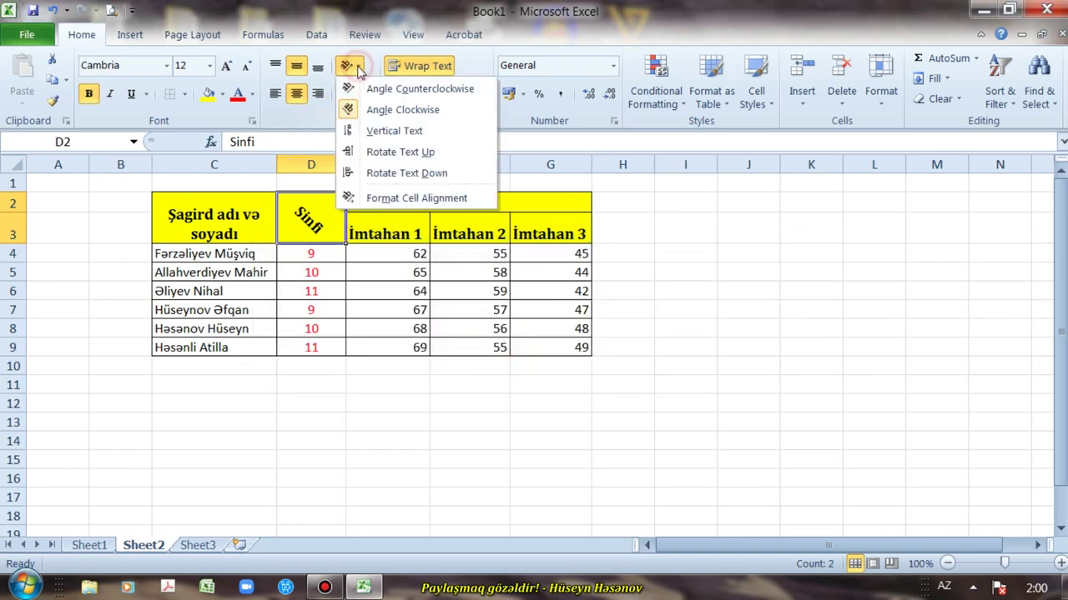
click(356, 89)
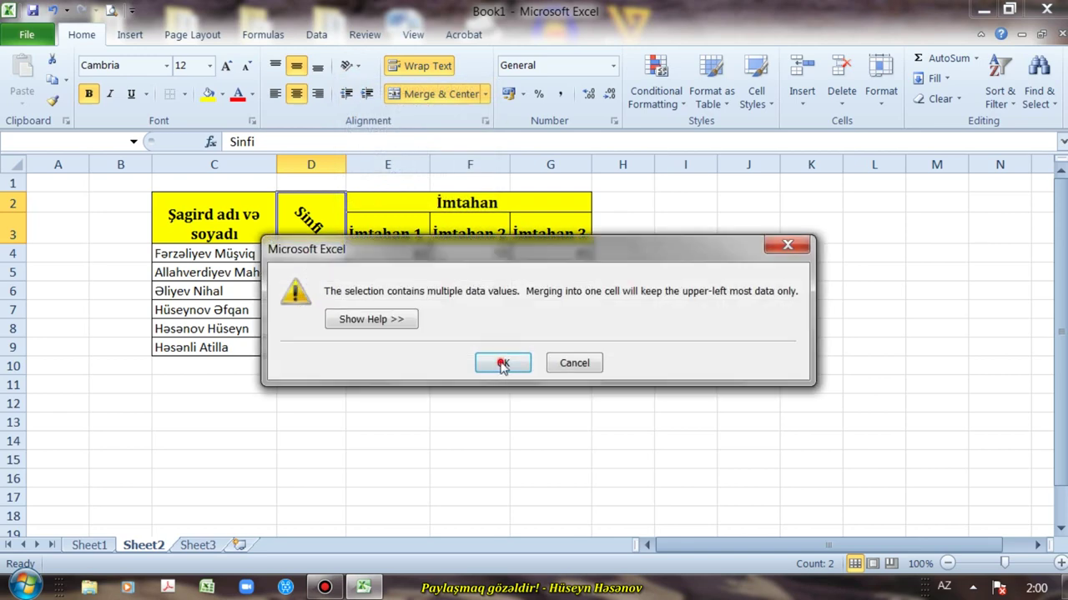
click(505, 361)
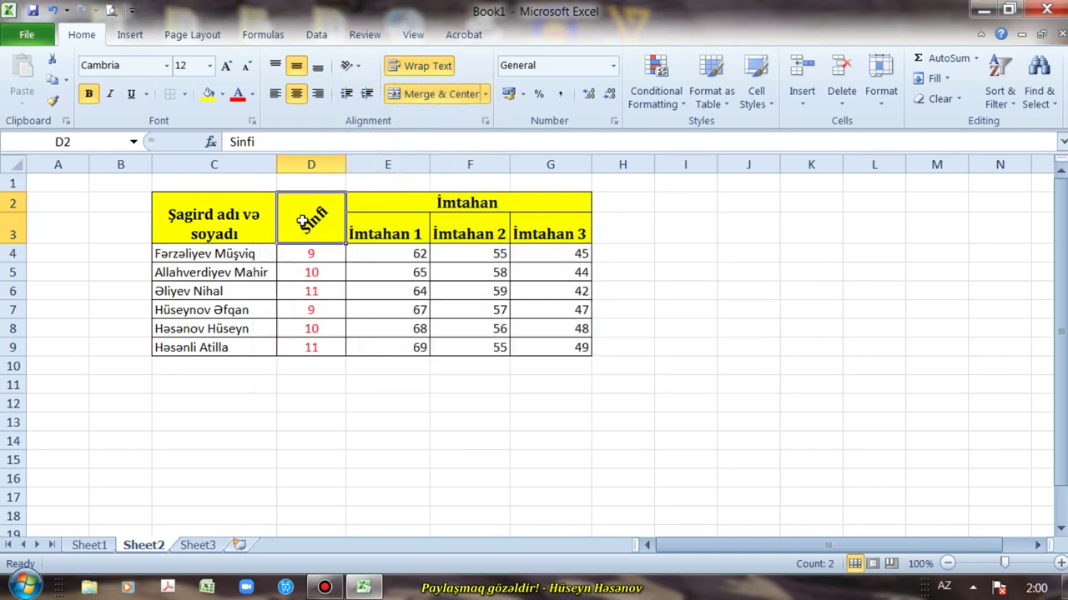
click(350, 65)
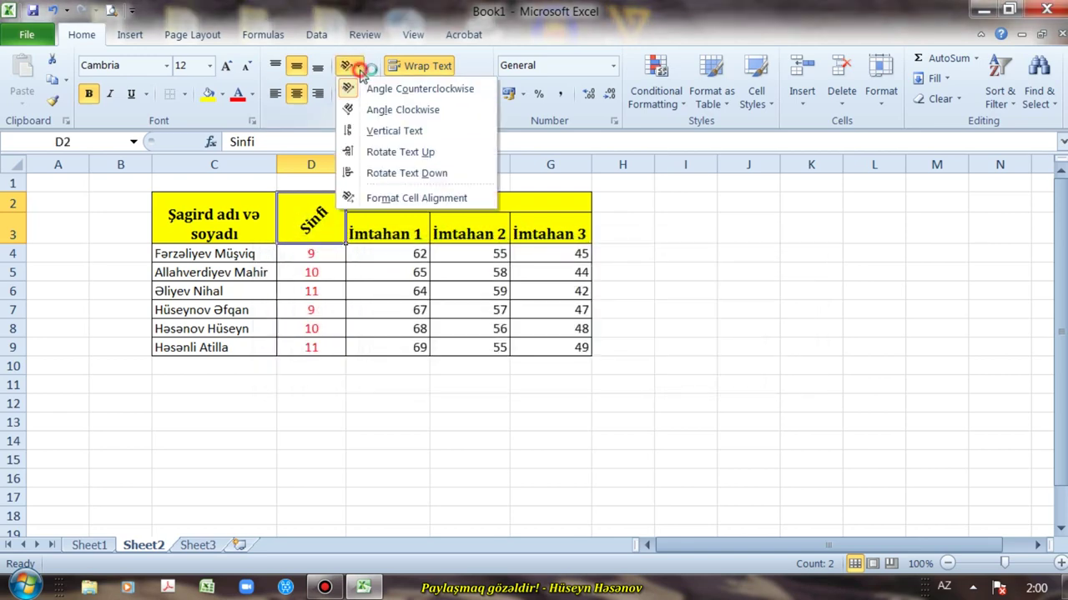
click(391, 197)
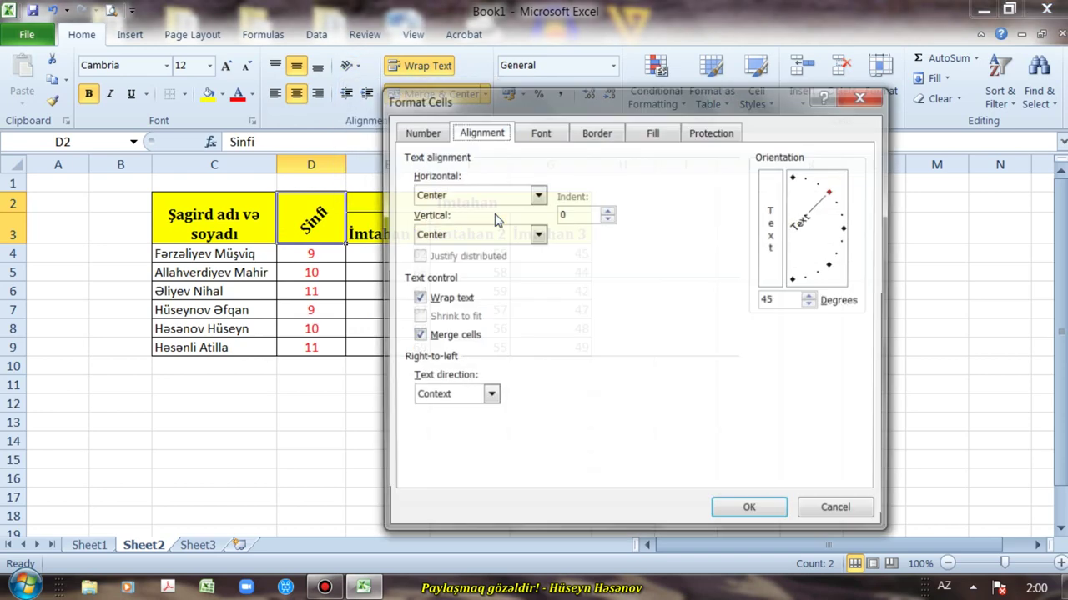
Step: Set the Sinfi header orientation to 70 degrees and accept the merge warning
drag(608, 98, 700, 109)
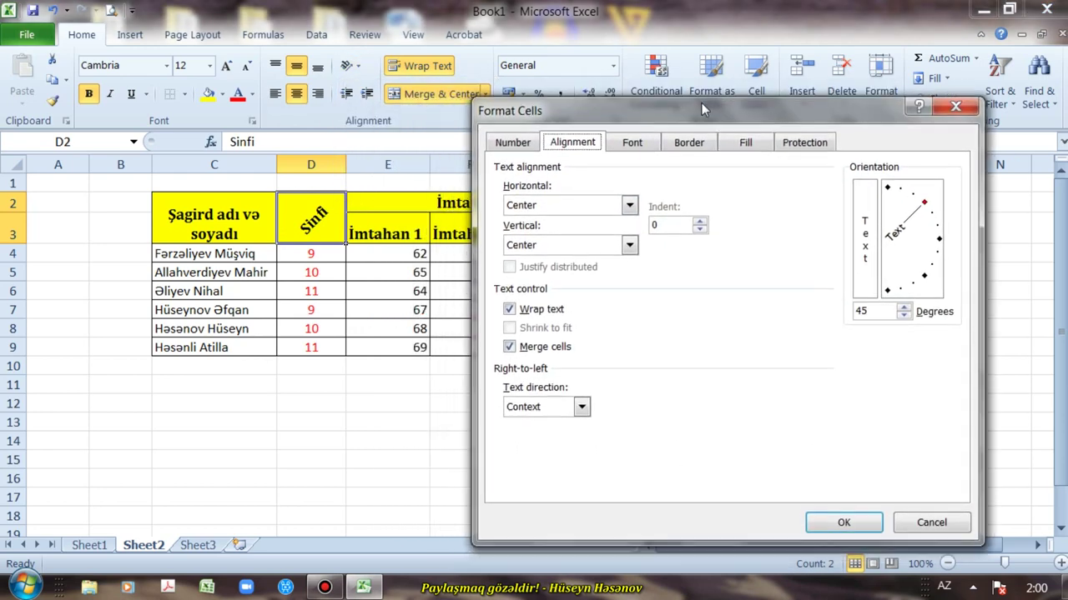
double_click(873, 311)
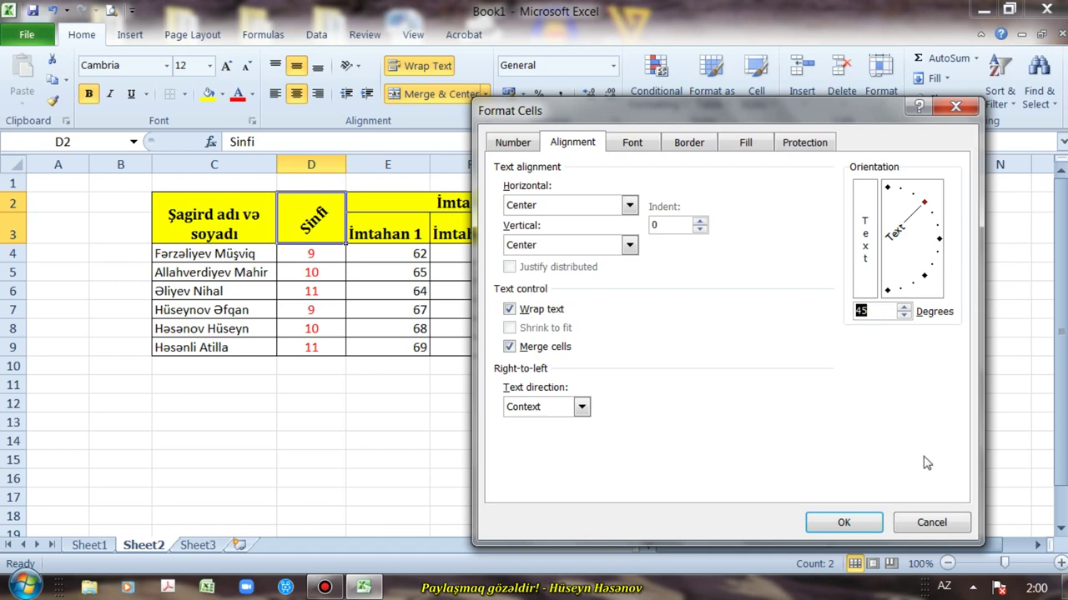
click(934, 530)
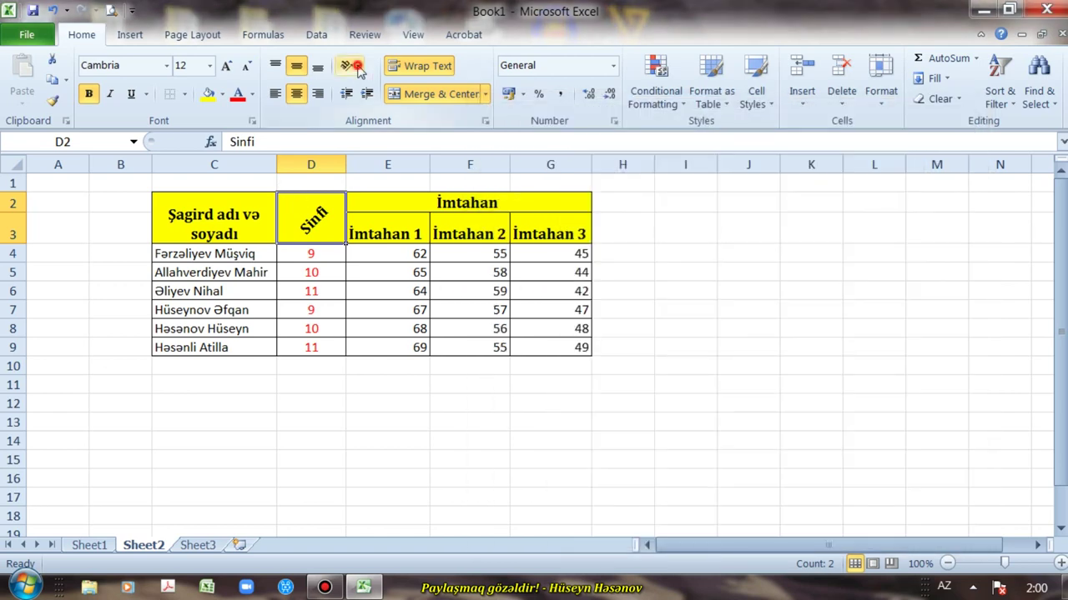
click(349, 66)
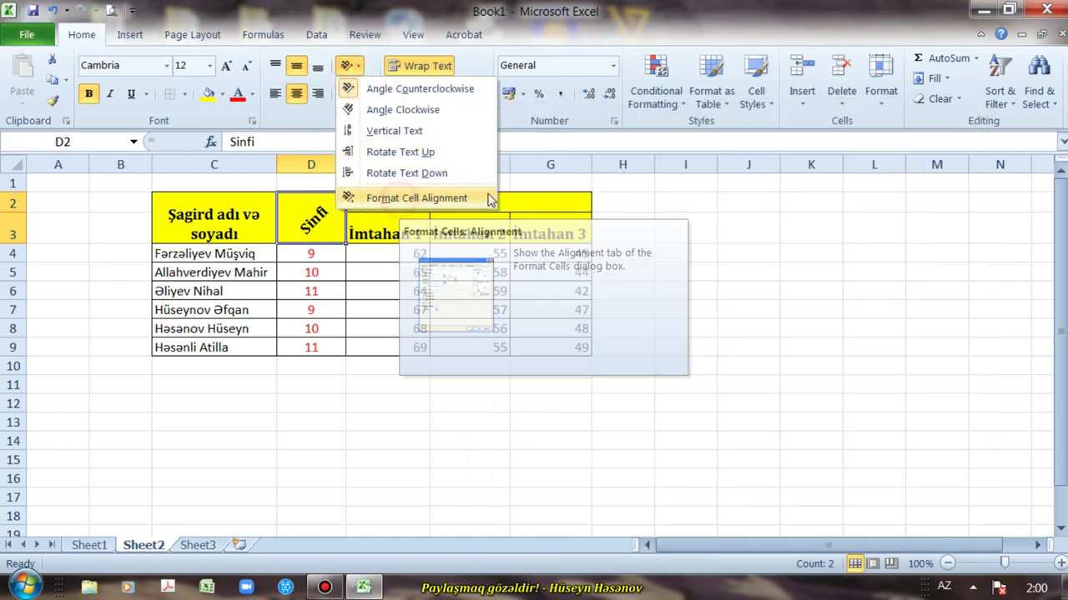
click(403, 200)
drag(883, 317, 849, 317)
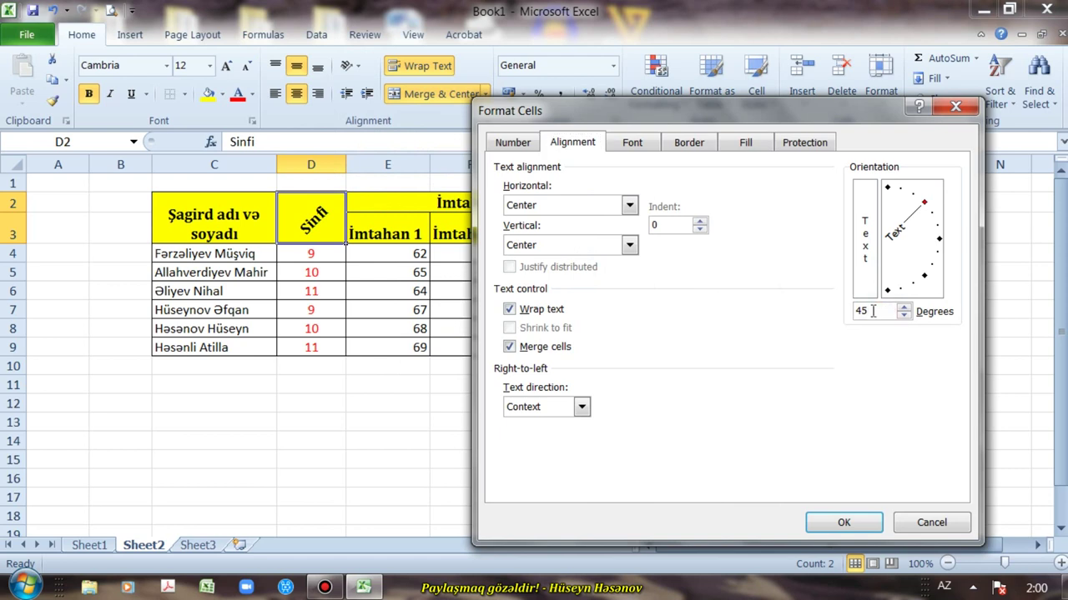
text(72)
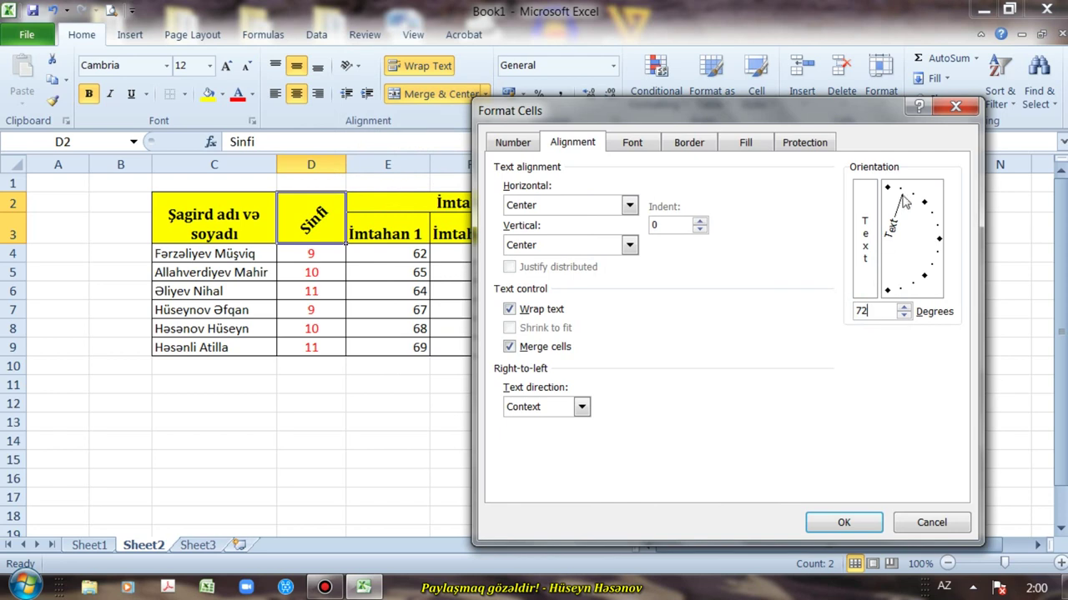
mouse_move(905, 202)
mouse_down()
mouse_move(928, 242)
mouse_move(933, 219)
mouse_move(915, 202)
mouse_up()
click(850, 523)
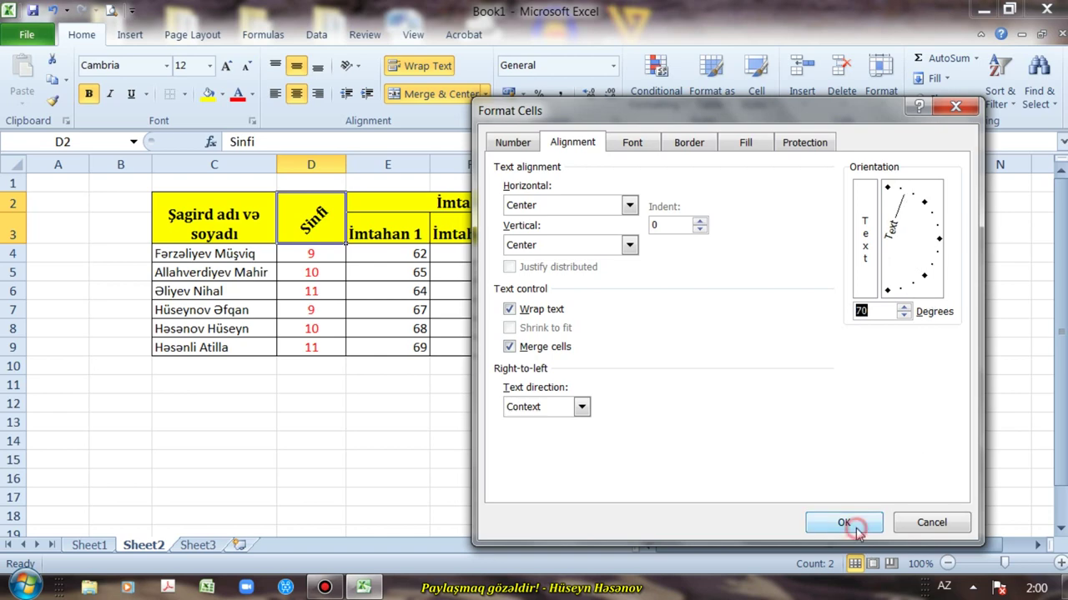
click(483, 360)
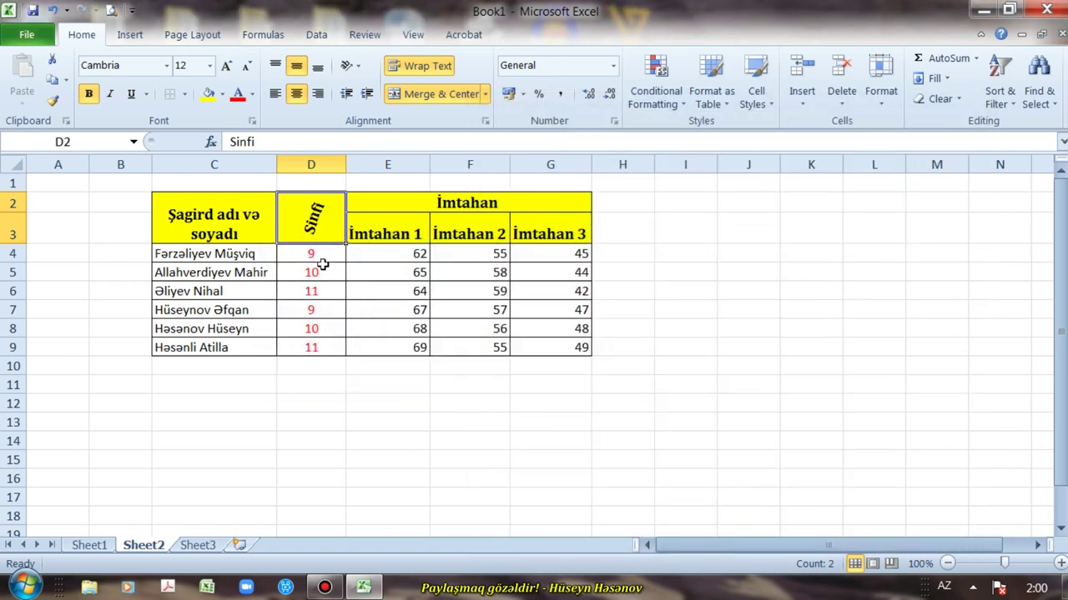
click(645, 390)
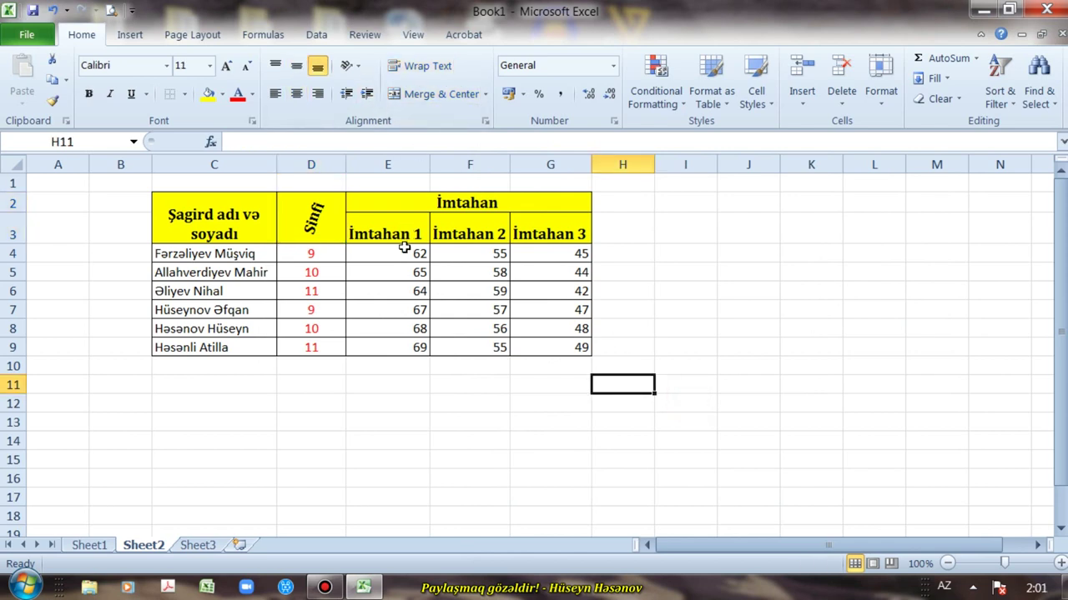
Step: Indent the merged İmtahan header in E2 to the right, then back off it slightly
click(455, 202)
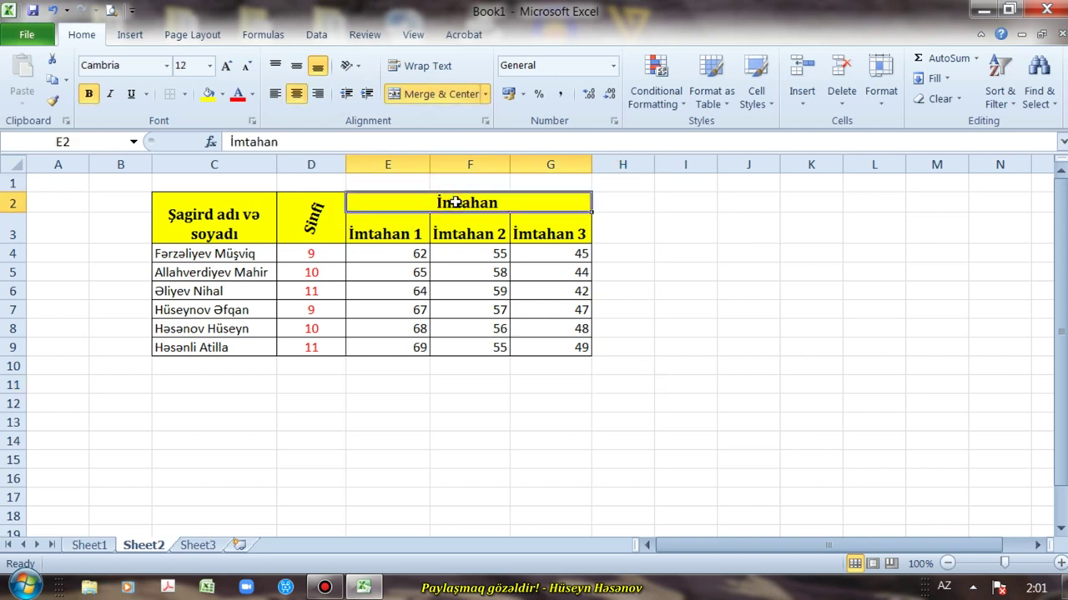
click(366, 95)
click(366, 95)
click(366, 95)
click(366, 95)
click(367, 95)
click(367, 95)
click(366, 95)
click(366, 95)
click(366, 95)
click(366, 95)
click(366, 95)
click(366, 95)
click(347, 95)
click(346, 95)
click(347, 95)
click(366, 95)
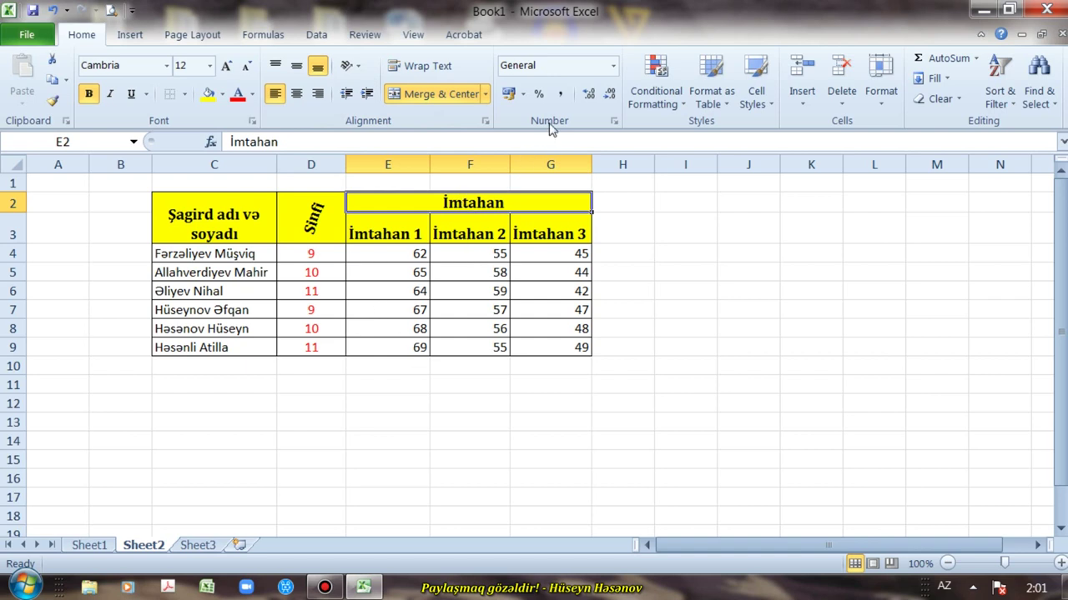
Step: Inspect the number format list without changes and check the İmtahan 1 scores, including 64
click(613, 66)
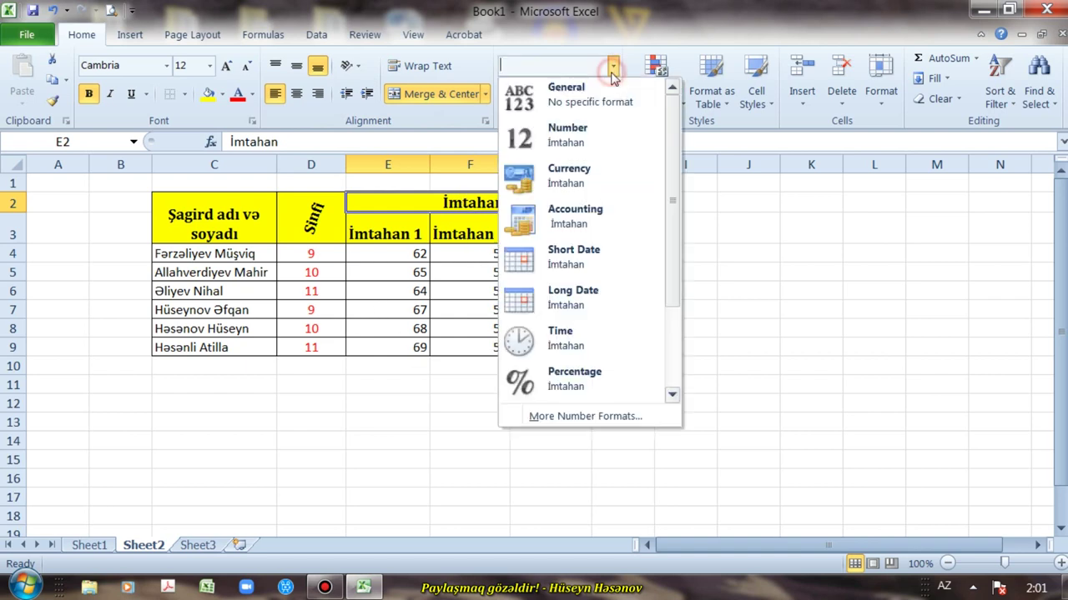
click(613, 67)
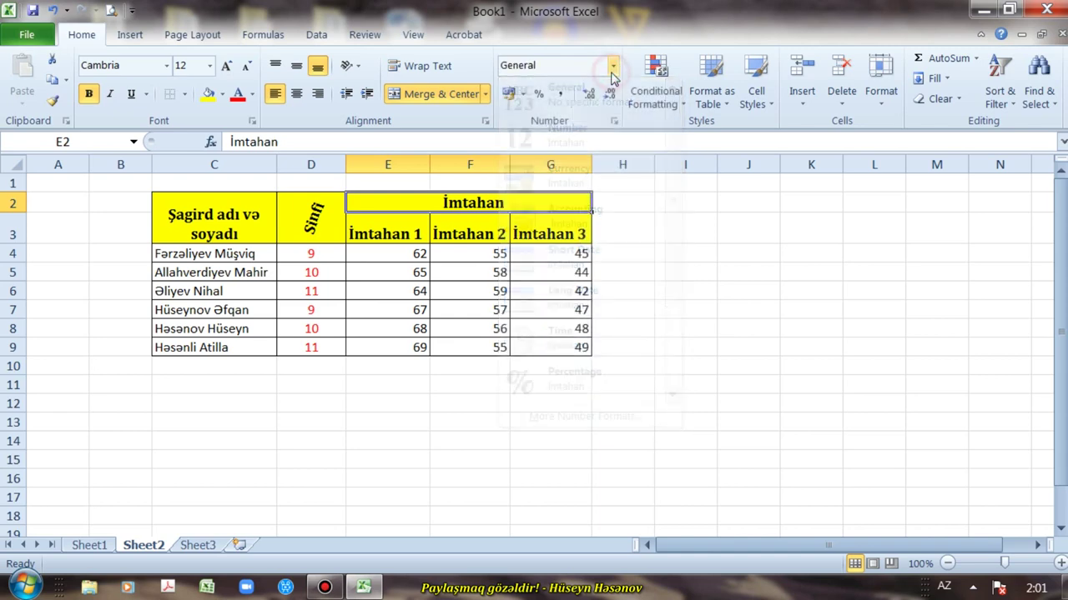
click(612, 66)
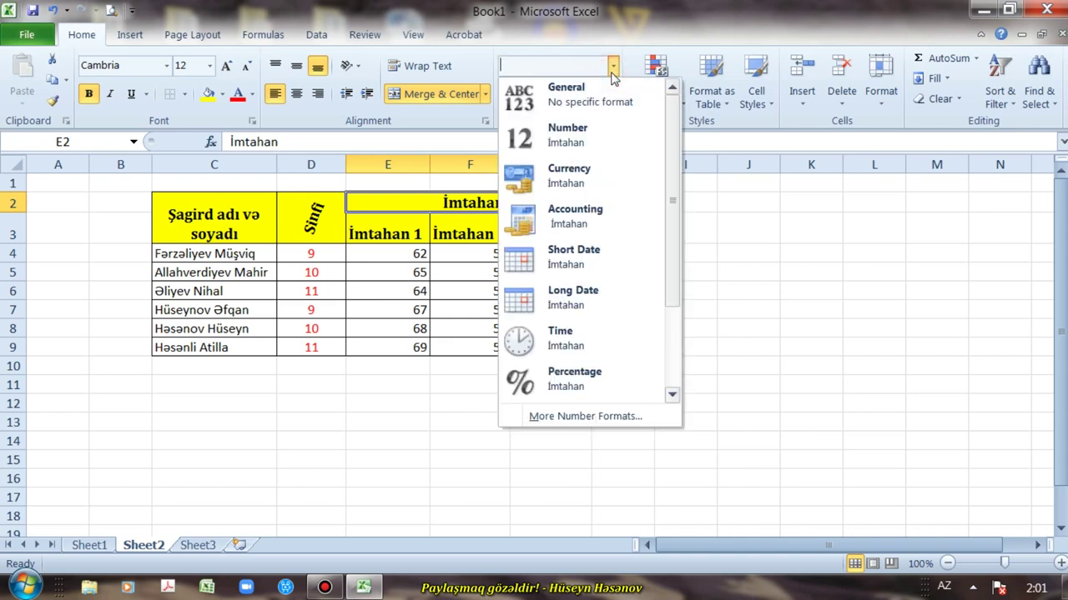
click(613, 70)
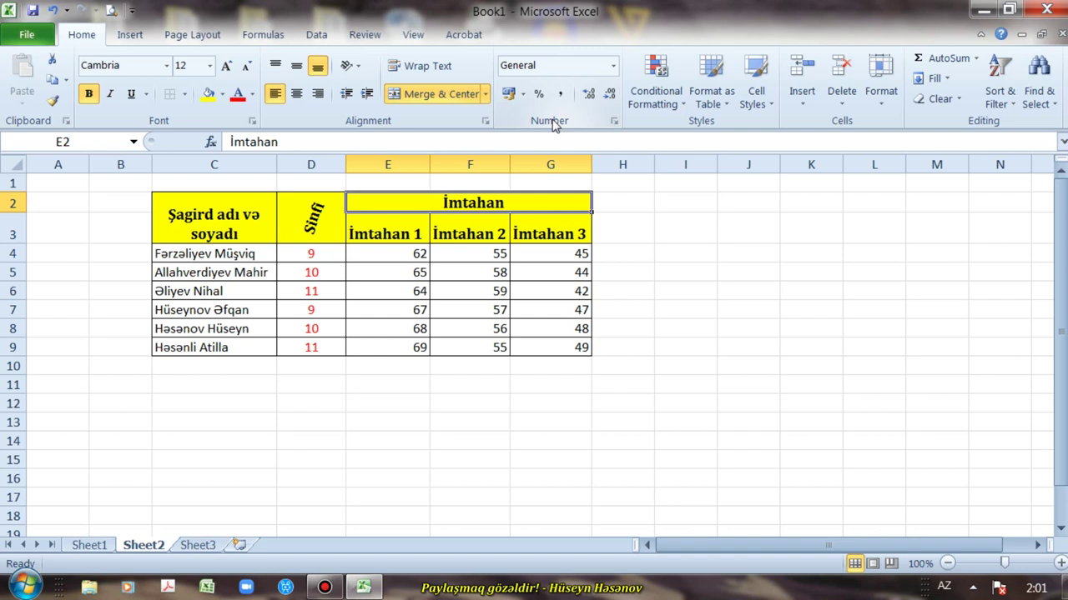
click(394, 255)
click(395, 274)
click(390, 291)
click(388, 309)
click(386, 329)
click(404, 309)
click(404, 296)
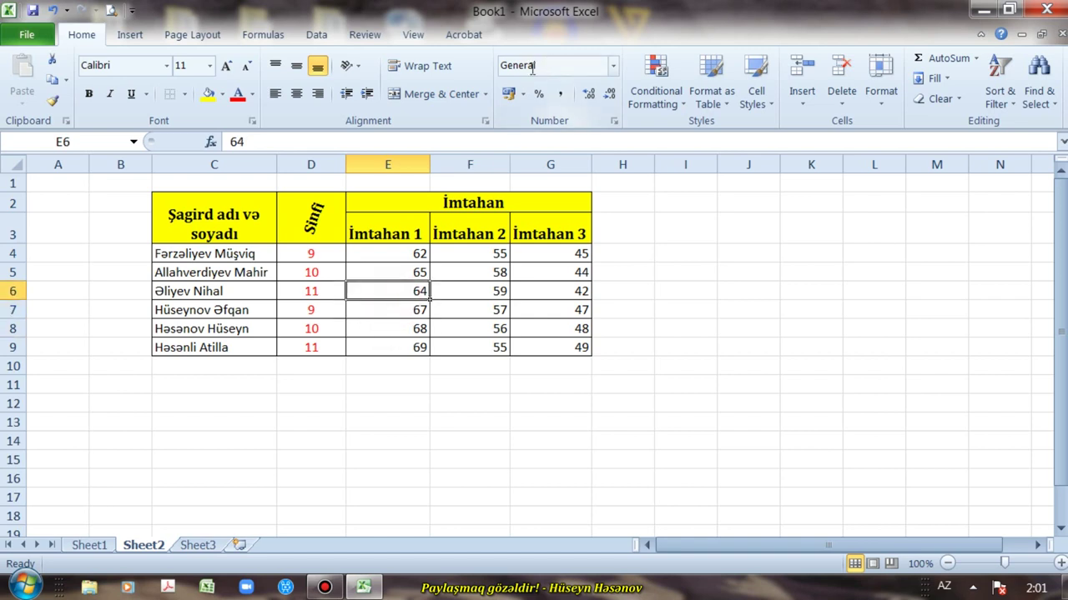
Step: Review the number format list again unapplied and recheck the İmtahan 1 scores
click(613, 65)
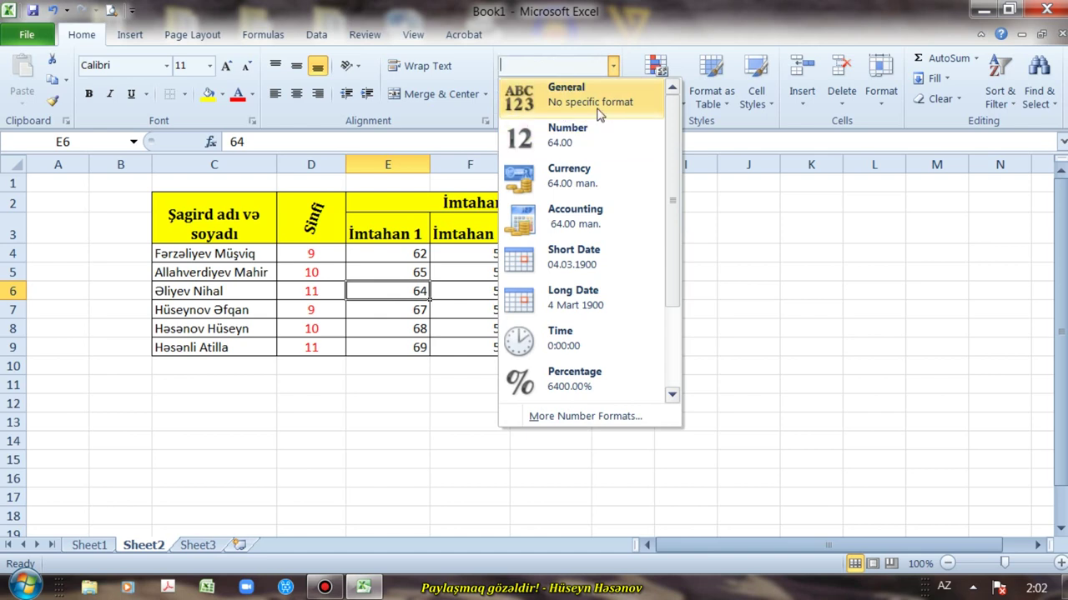
click(862, 291)
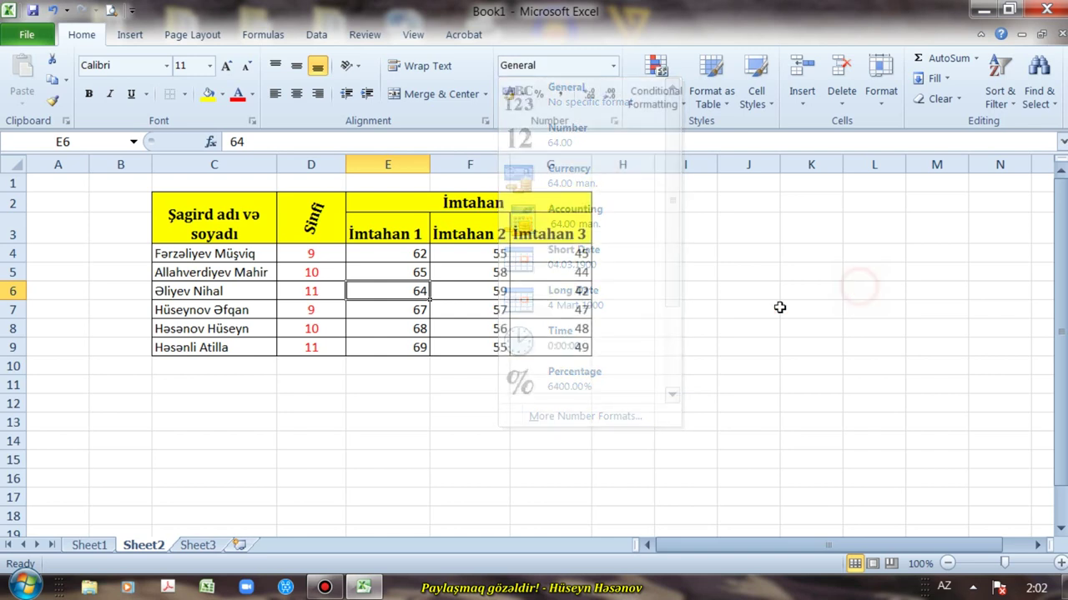
click(417, 258)
click(414, 276)
click(417, 291)
click(419, 309)
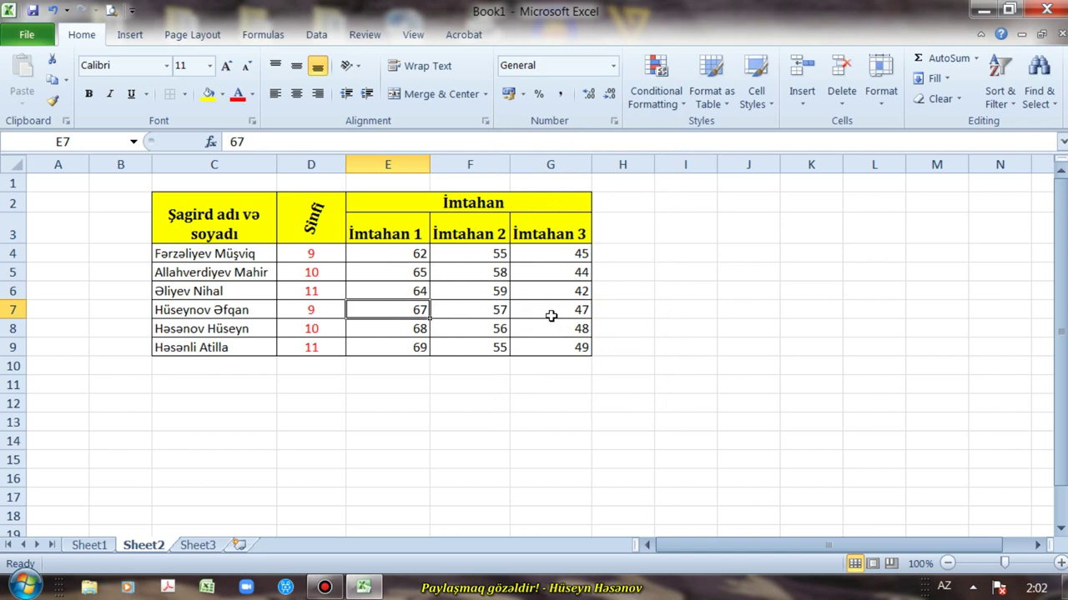
Step: Format the exam scores in E4:G9 as Number with two decimals, e.g. 62.00
mouse_move(384, 254)
mouse_down()
mouse_move(425, 323)
mouse_move(536, 352)
mouse_up()
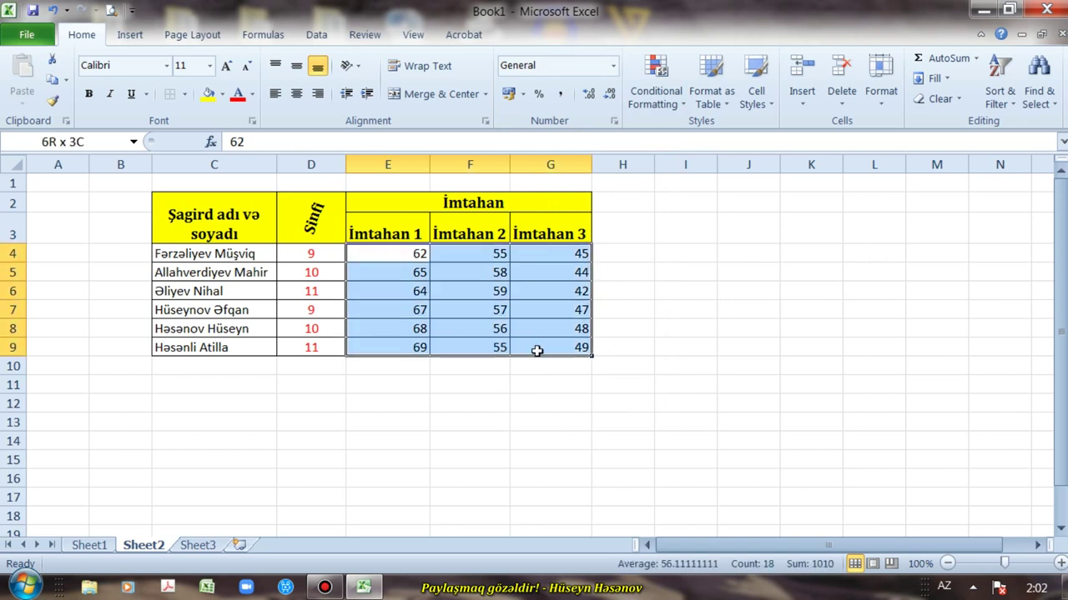
click(613, 65)
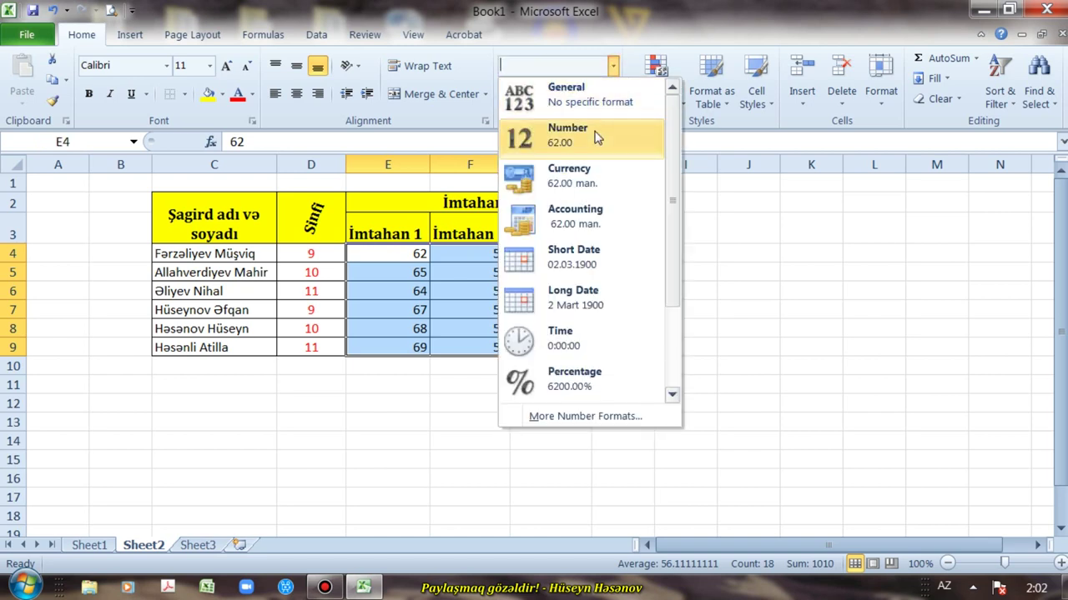
click(597, 137)
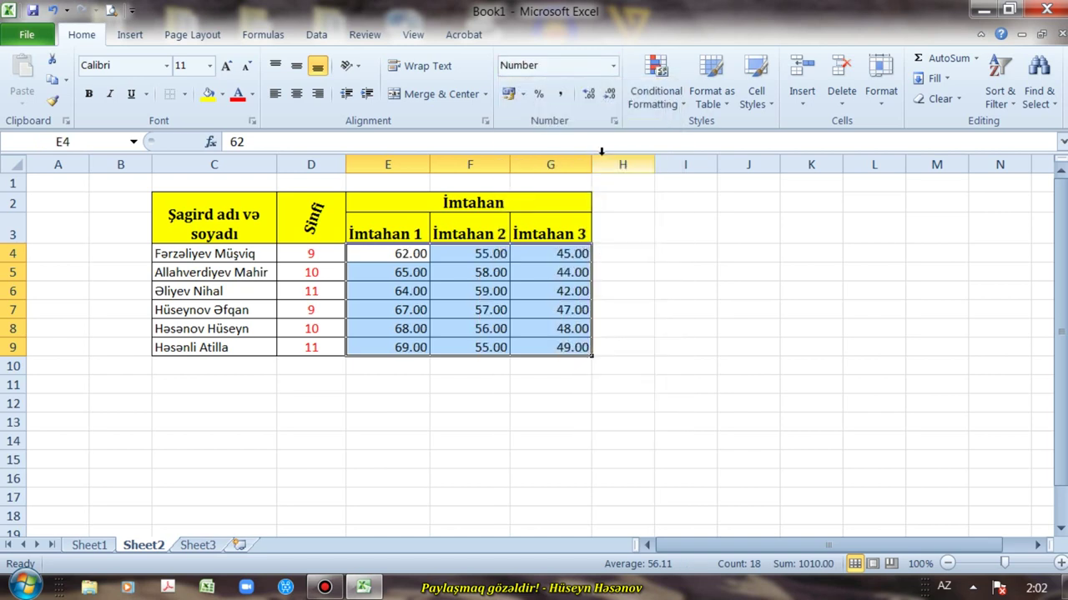
click(403, 256)
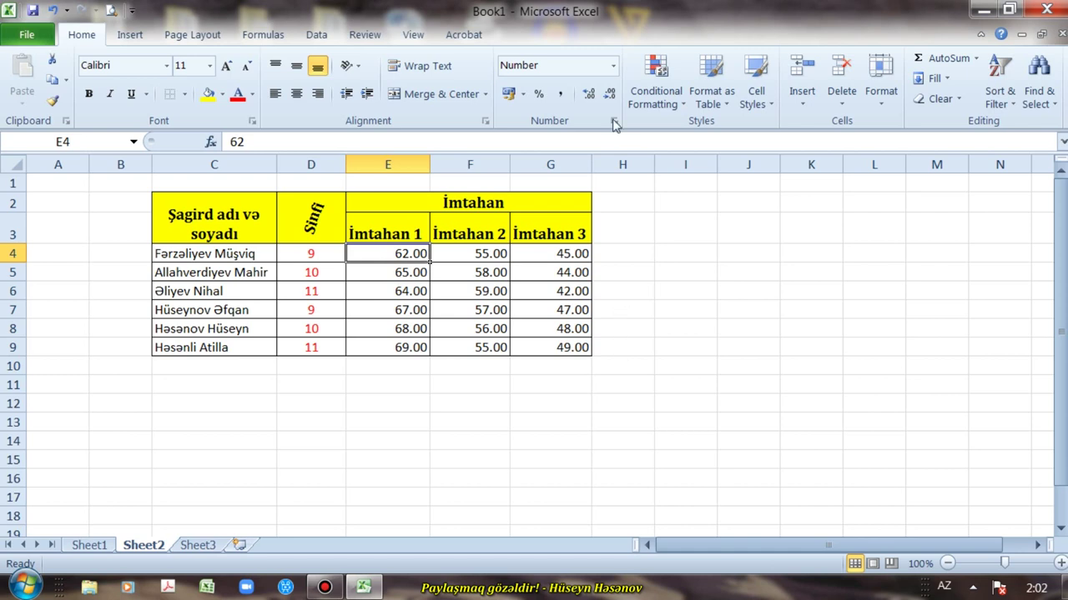
Step: Check the number format list without changes, then select cell H3
click(612, 70)
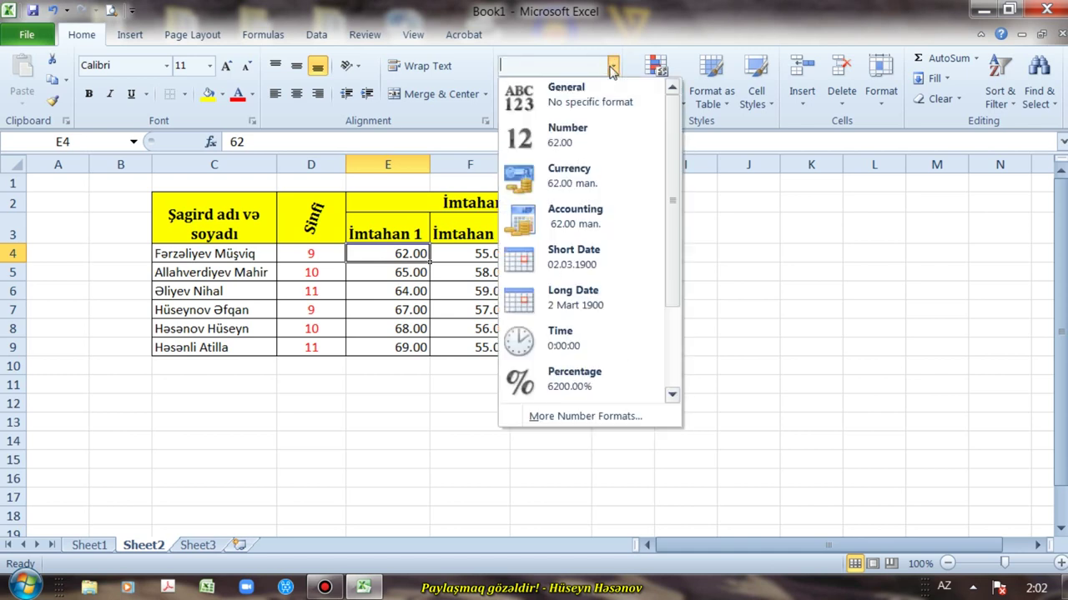
click(612, 69)
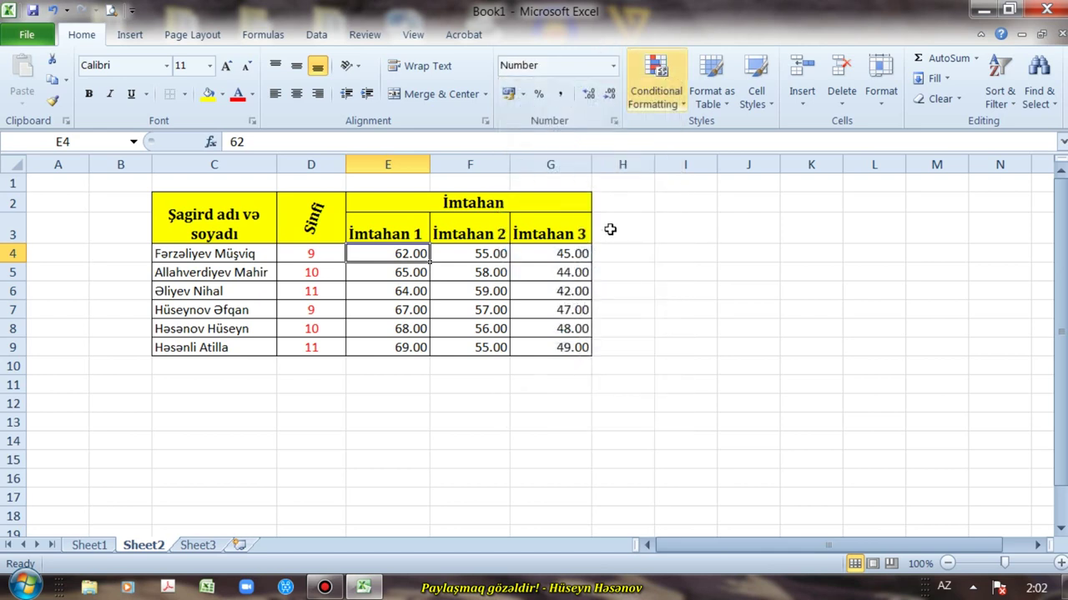
click(615, 250)
click(617, 225)
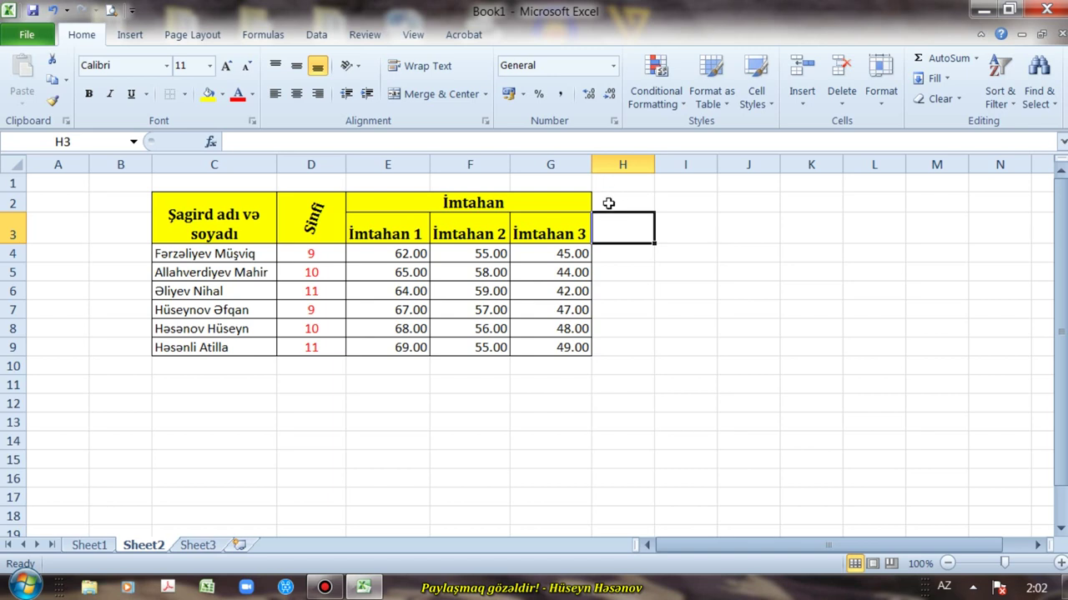
Step: Merge H2:H3, enter the header 'Təqaüd' and middle-align it
drag(609, 204, 615, 231)
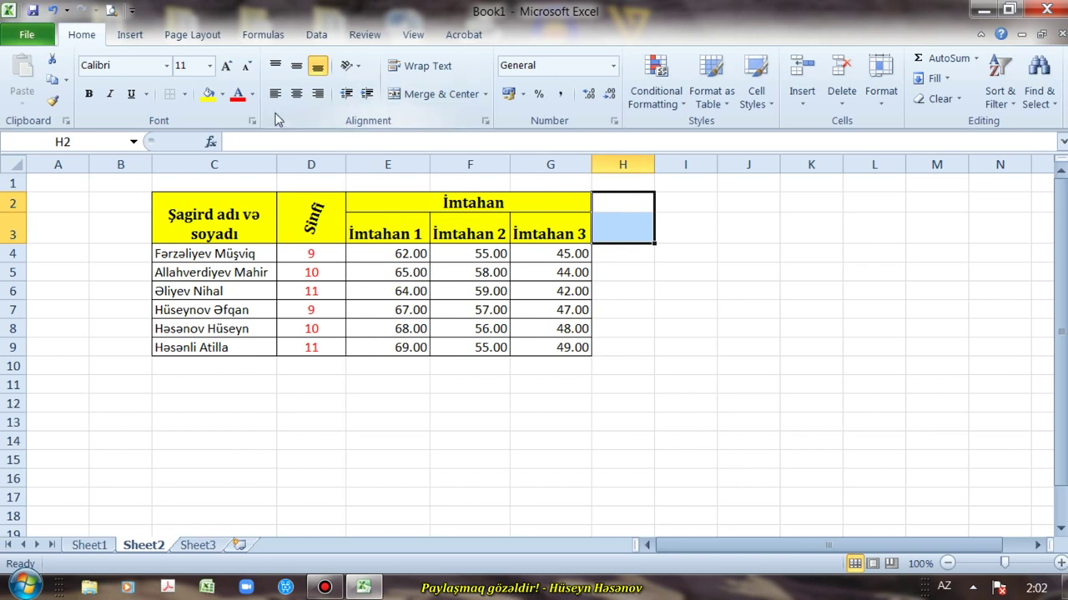
click(434, 91)
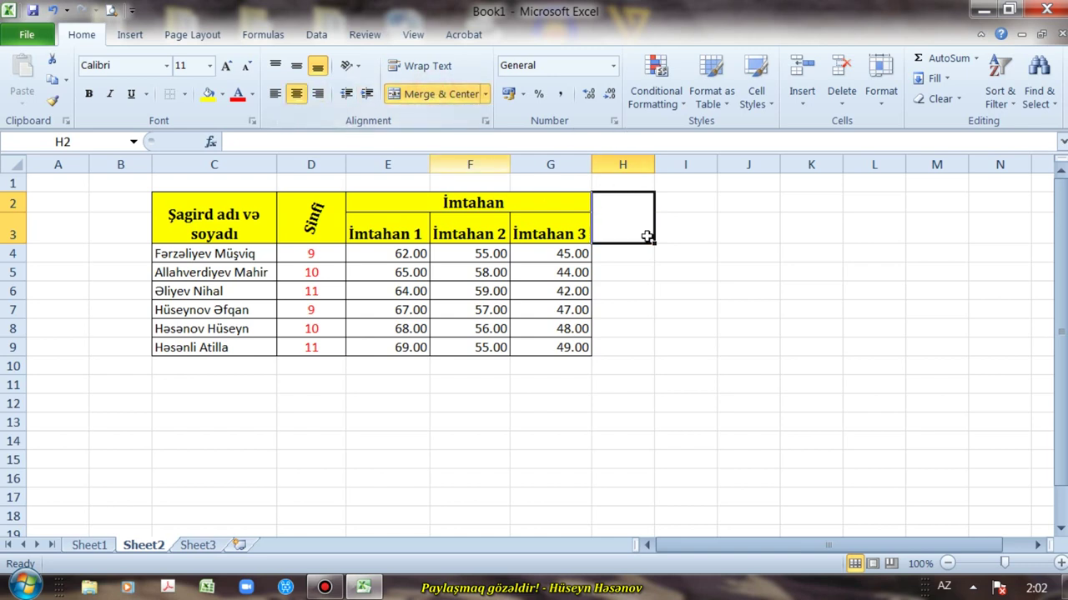
text(T)
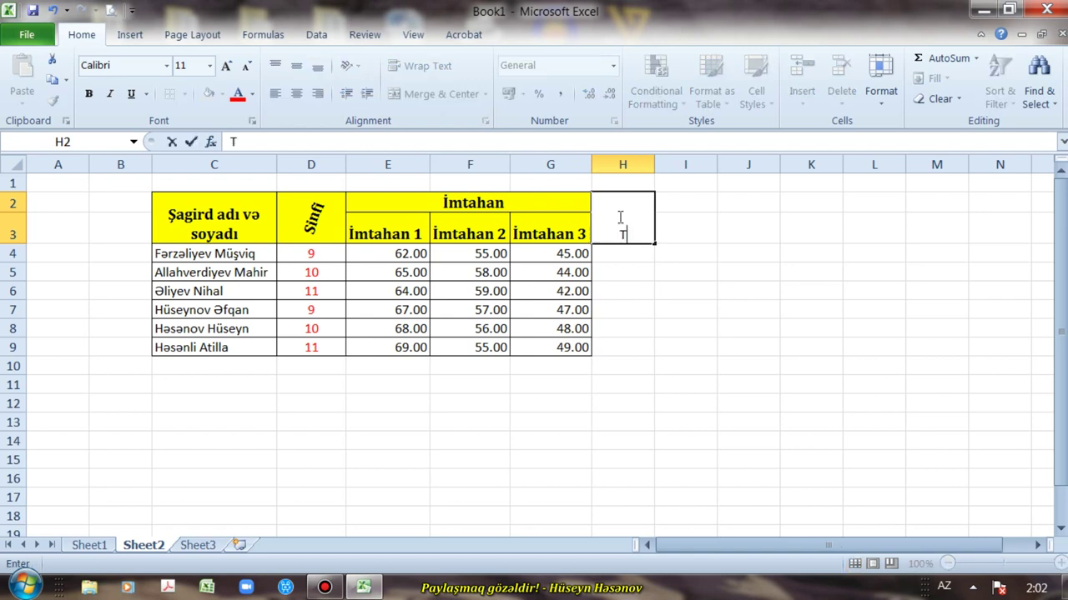
text(əqa)
text(üd)
click(614, 286)
click(614, 237)
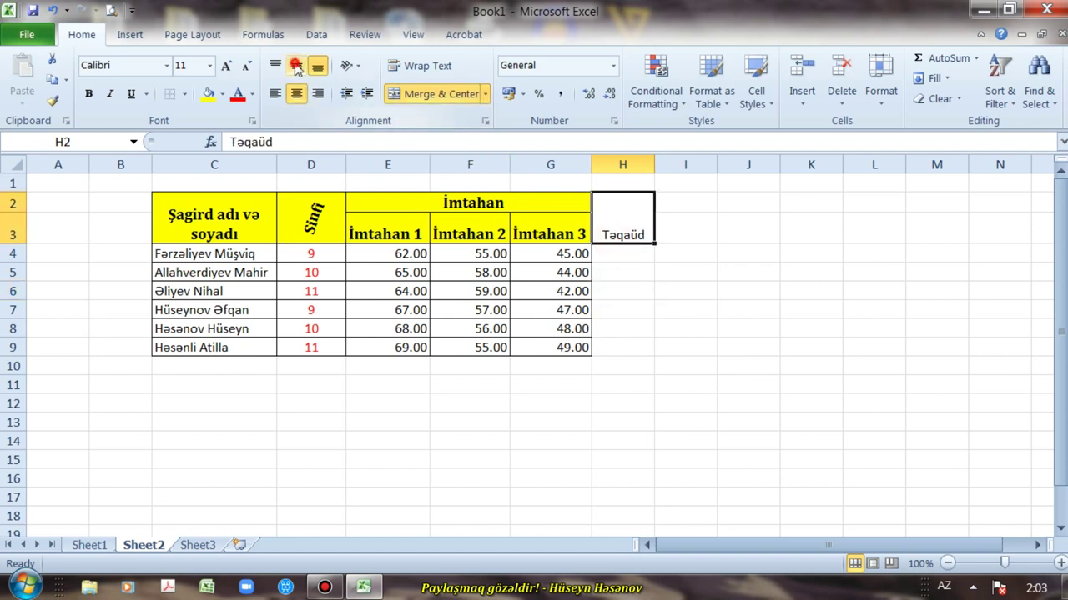
click(296, 67)
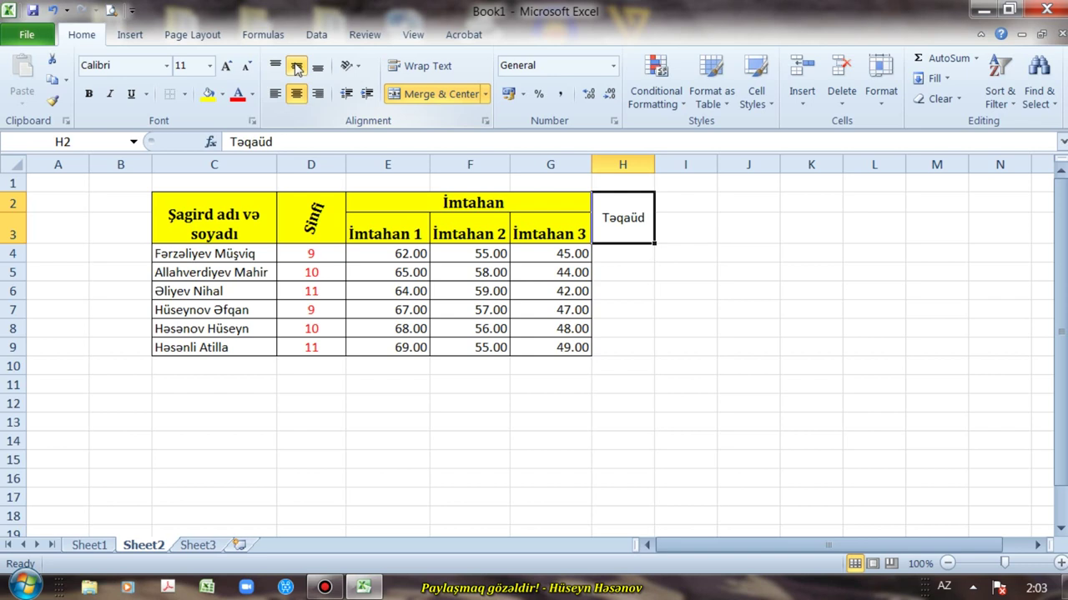
click(642, 322)
click(621, 224)
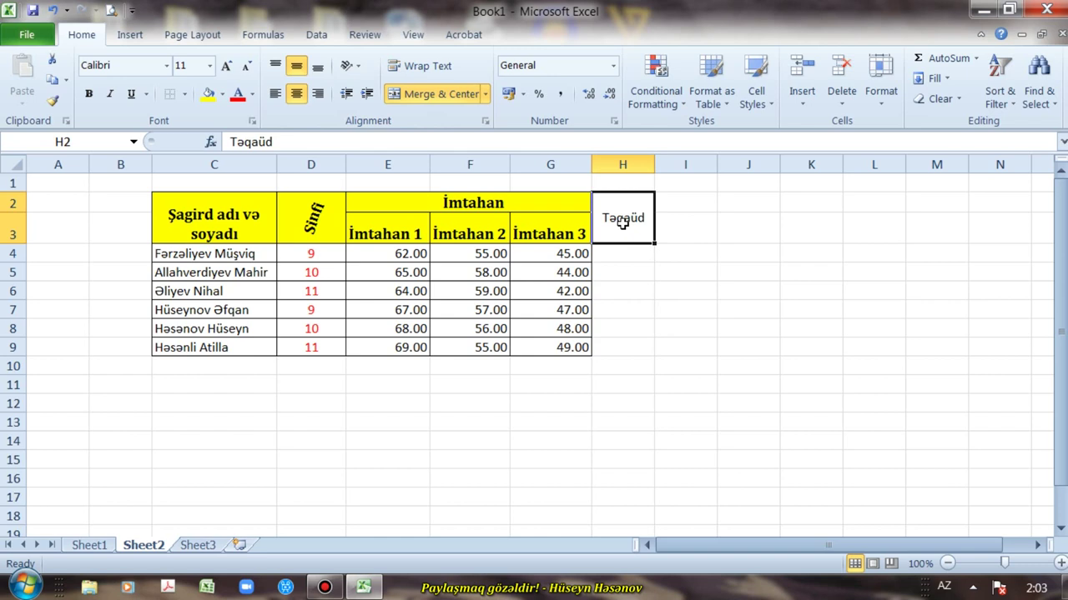
Step: Copy the İmtahan 1 header formatting onto Təqaüd, then re-merge and middle-align H2:H3
click(395, 234)
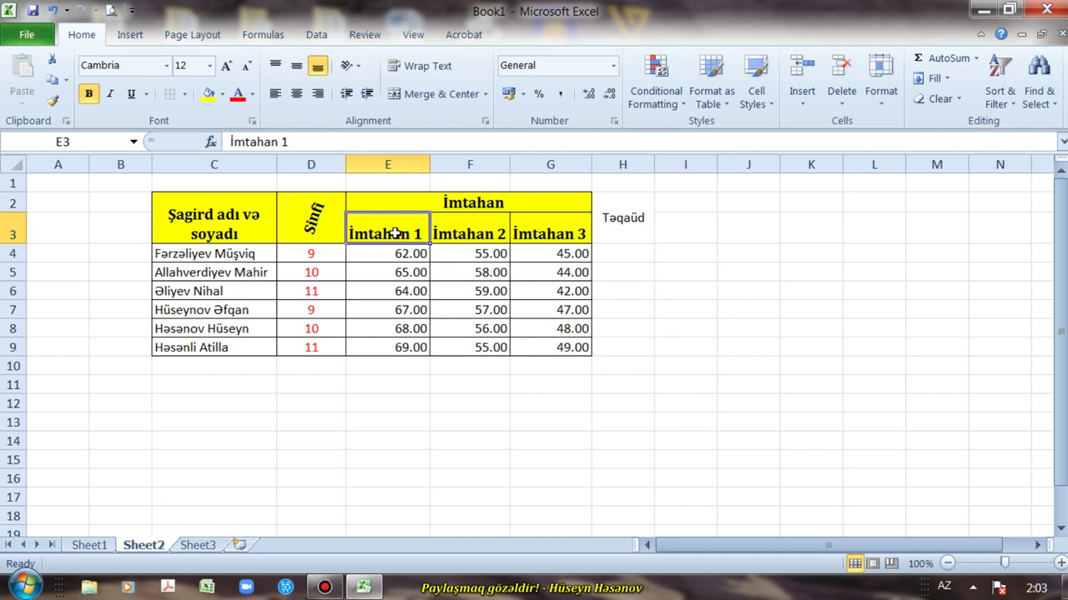
click(52, 103)
click(621, 217)
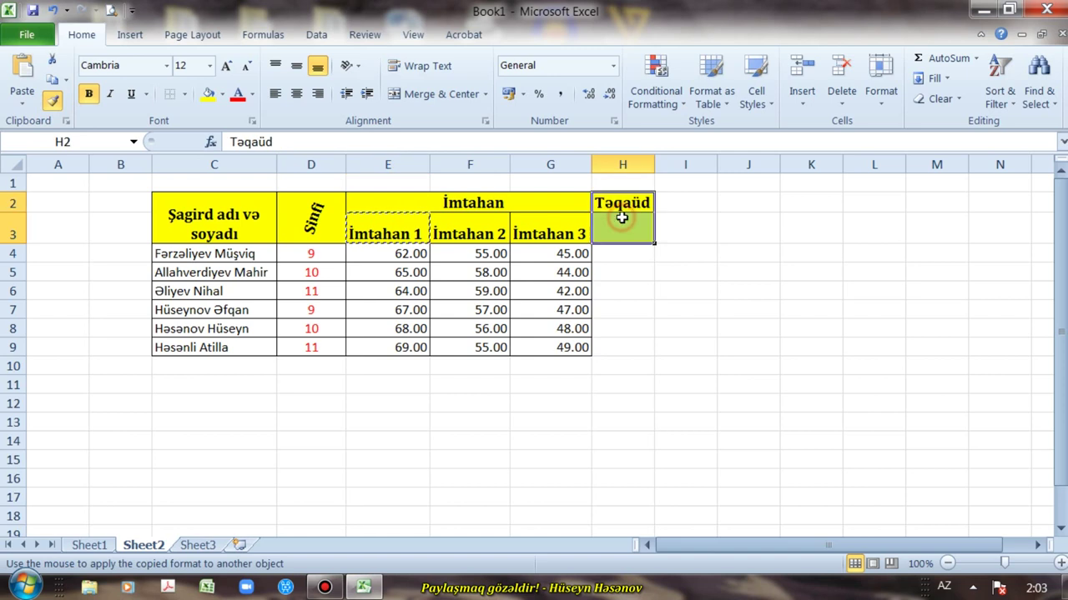
click(641, 266)
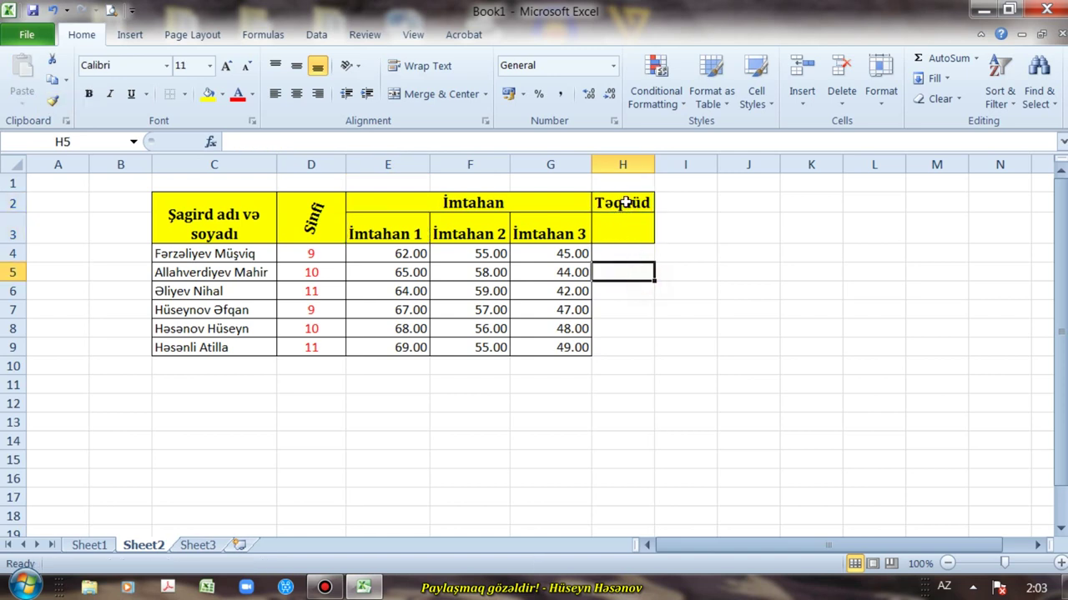
drag(622, 209, 618, 245)
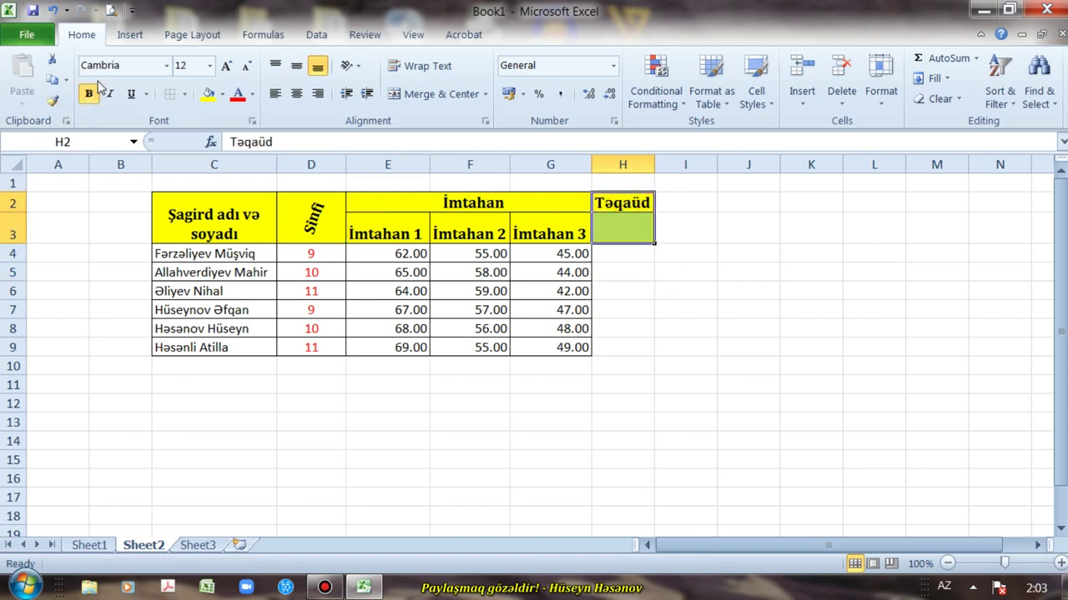
click(435, 95)
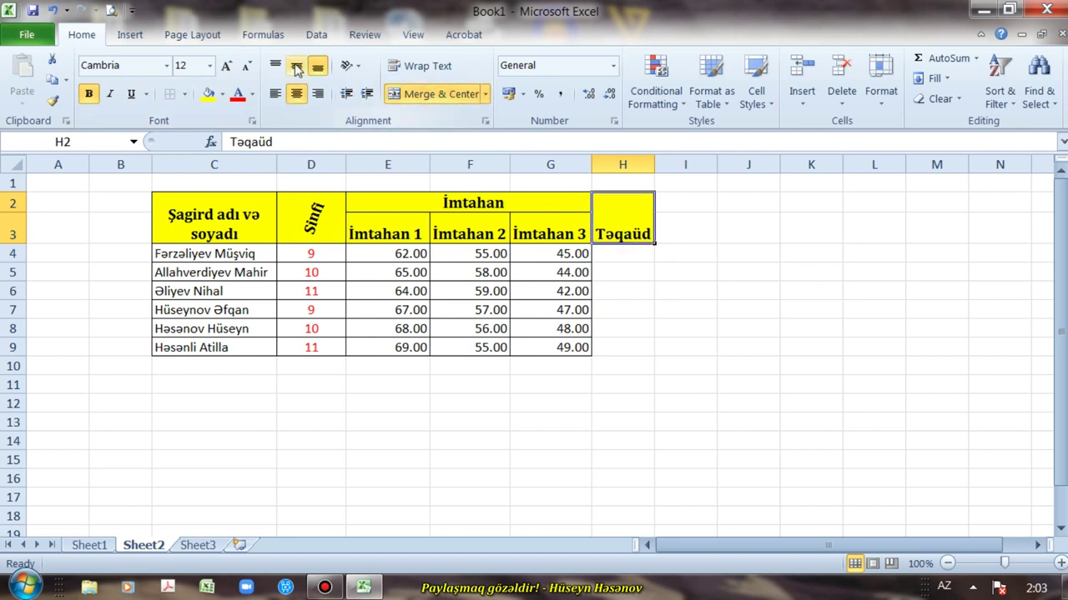
click(299, 66)
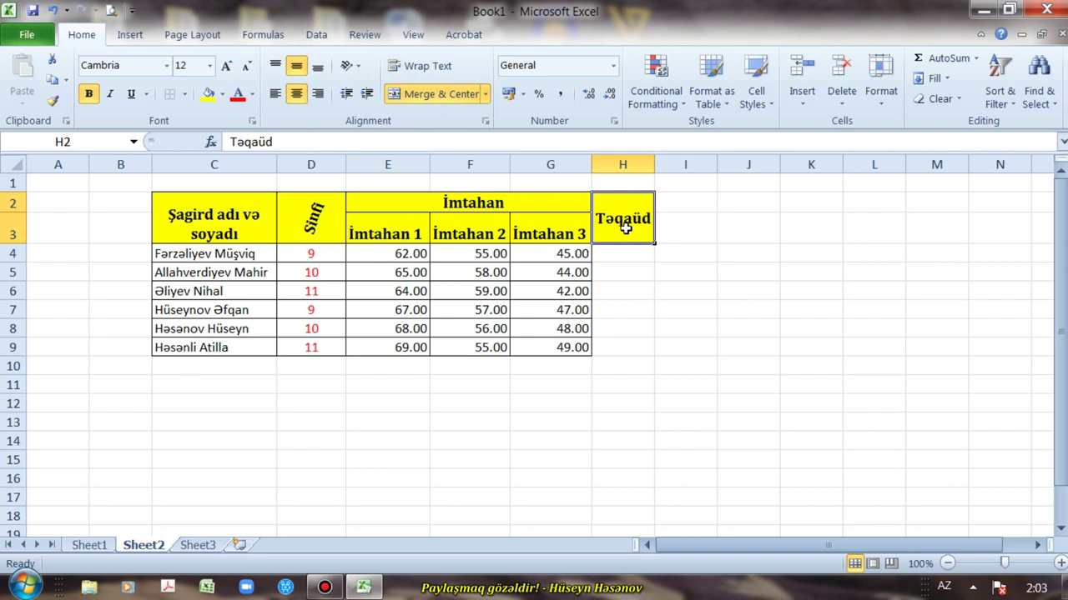
click(627, 254)
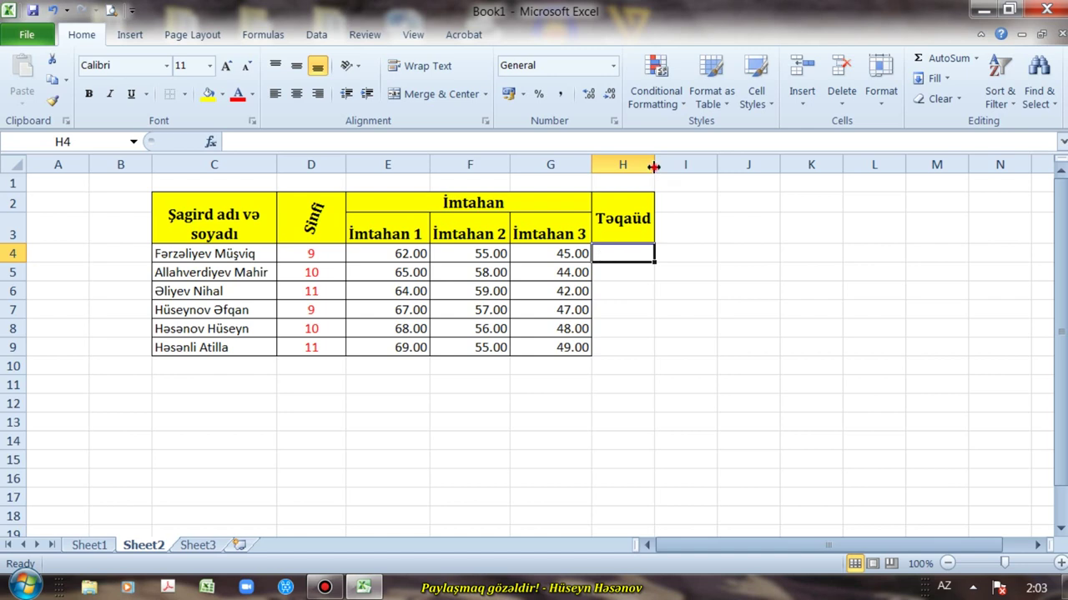
Step: Widen column H and format H4:H9 as 'man.' accounting
drag(654, 164, 671, 165)
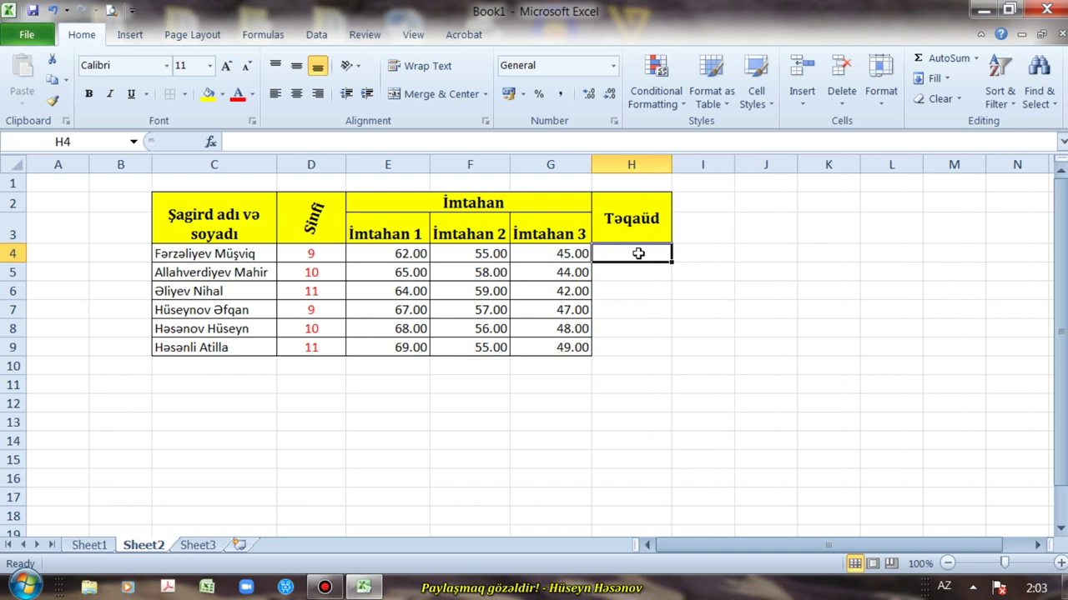
click(524, 95)
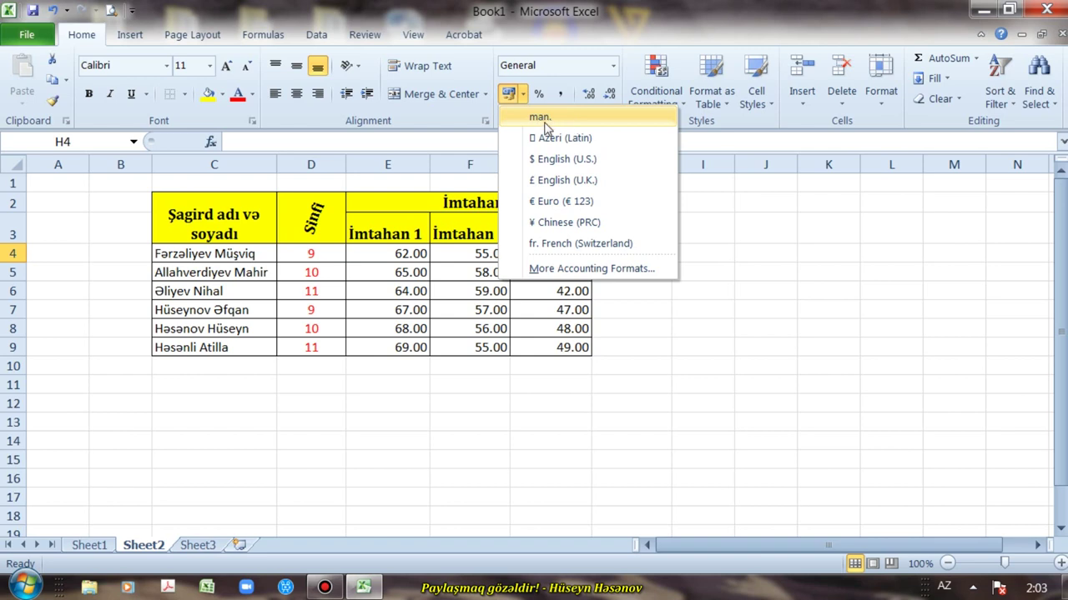
click(631, 253)
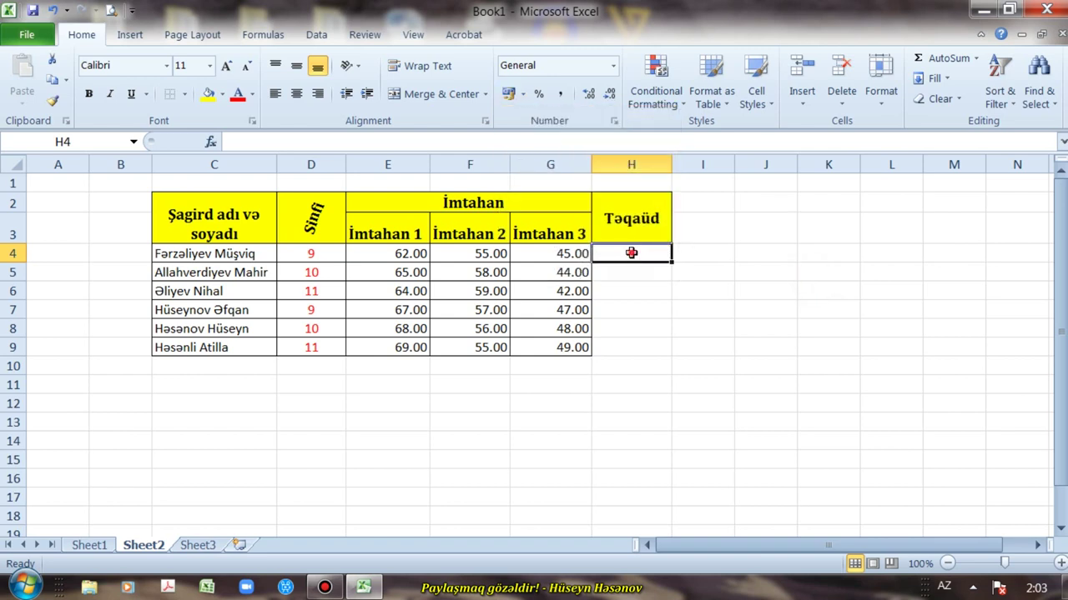
drag(632, 253, 632, 347)
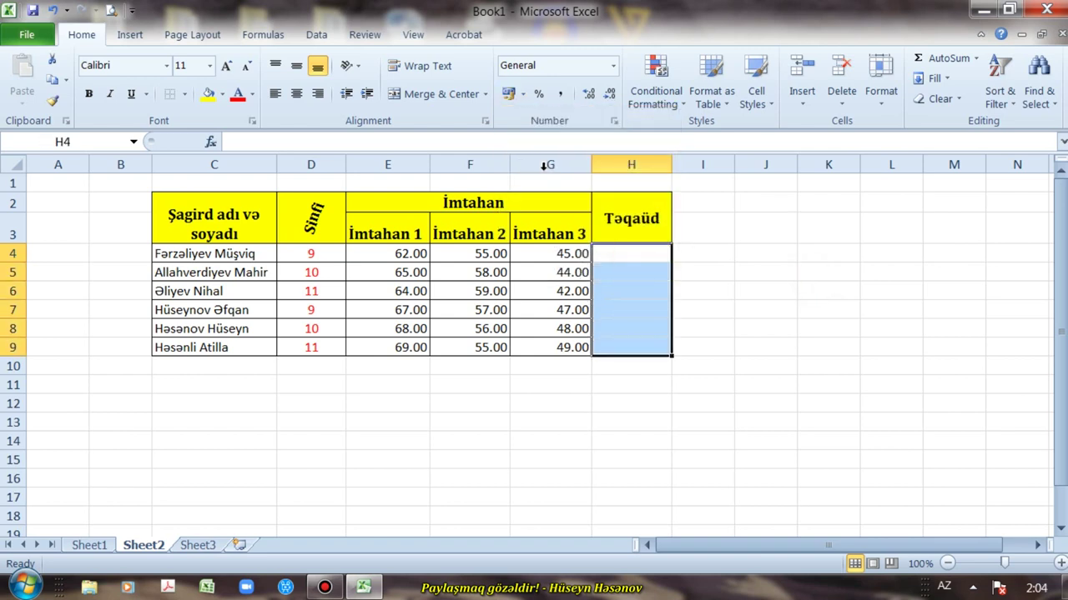
click(523, 94)
click(537, 117)
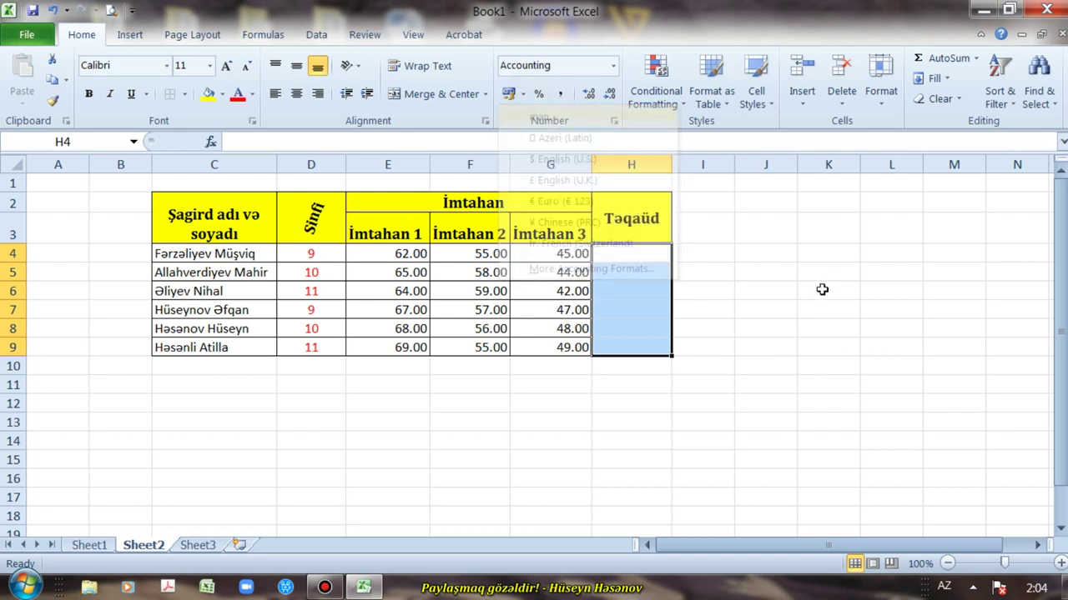
Step: Enter stipends 60, 70, 55, 65, 45 and 85 into H4:H9
click(602, 253)
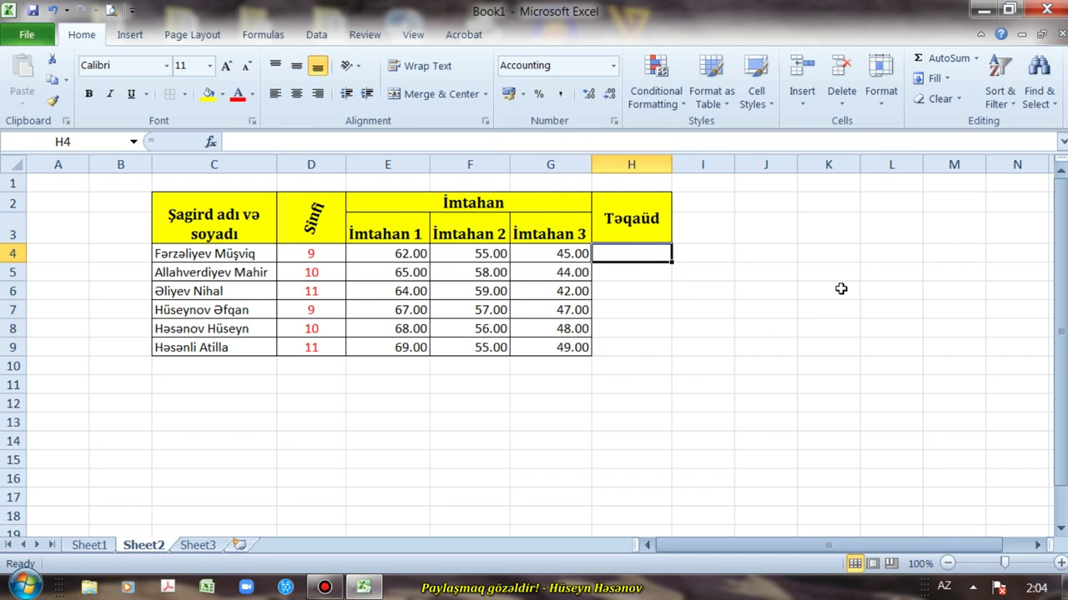
text(6)
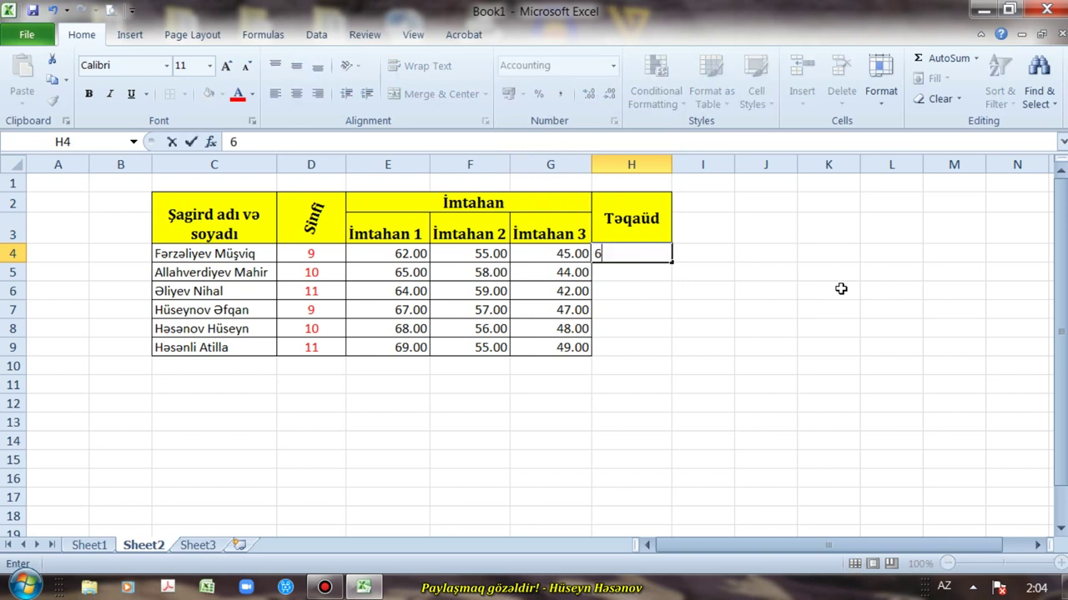
text(0.00 man.)
key(Return)
text(70)
key(Return)
text(5)
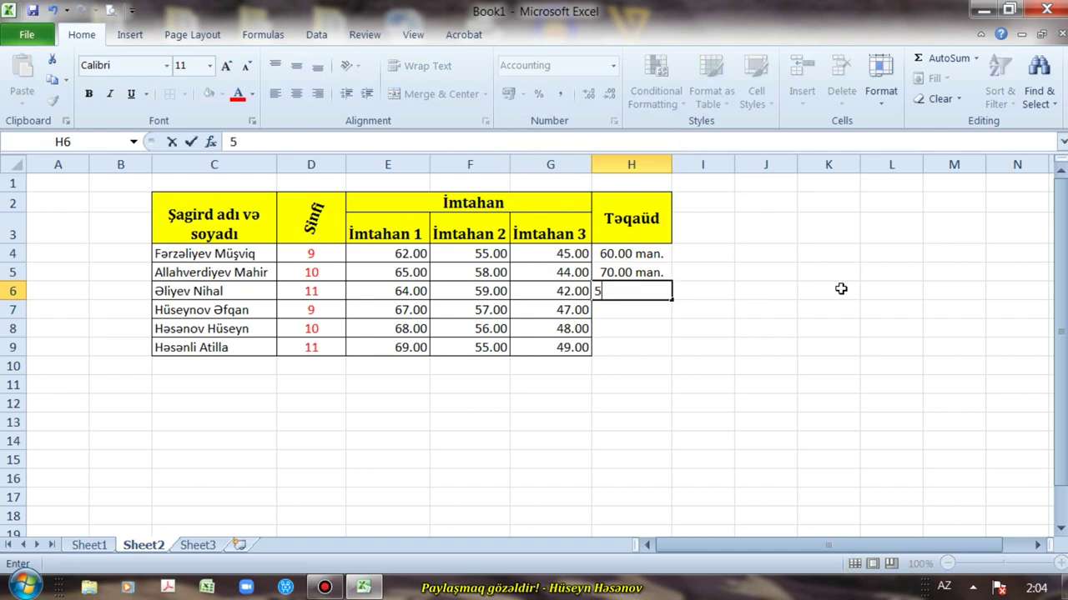
text(5)
key(Return)
text(65)
key(Return)
text(45)
key(Return)
text(85)
key(Return)
Step: Apply All Borders to the stipend cells H4:H9
drag(622, 259, 627, 347)
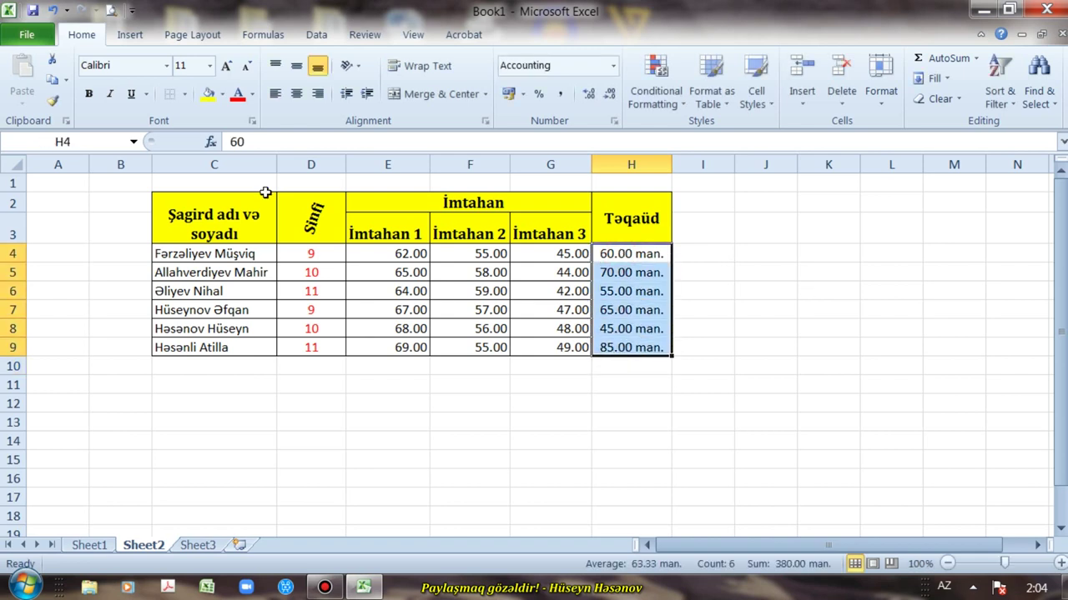
click(184, 93)
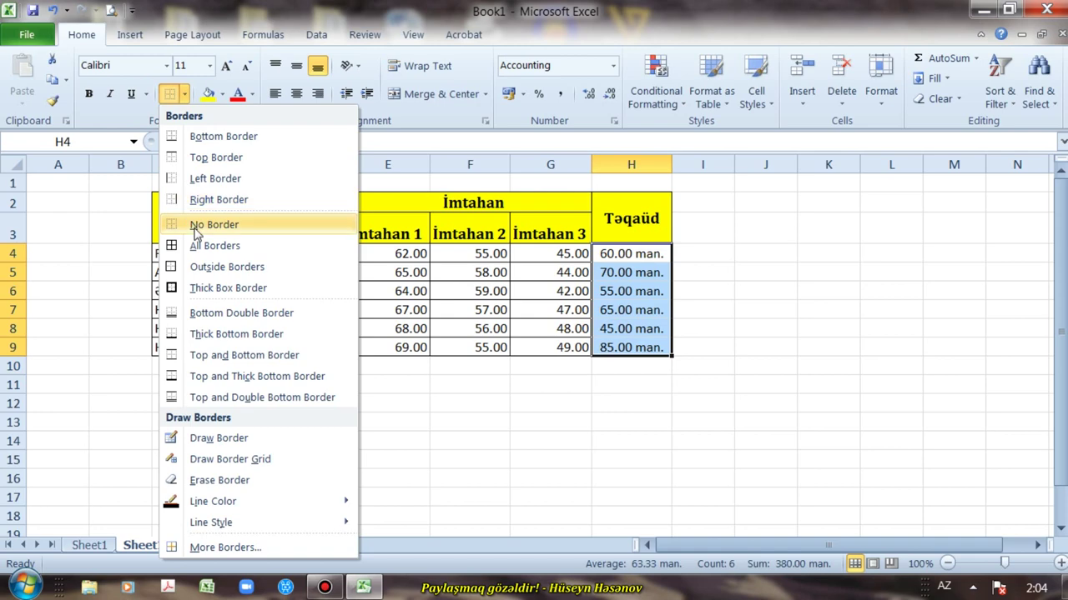
click(204, 246)
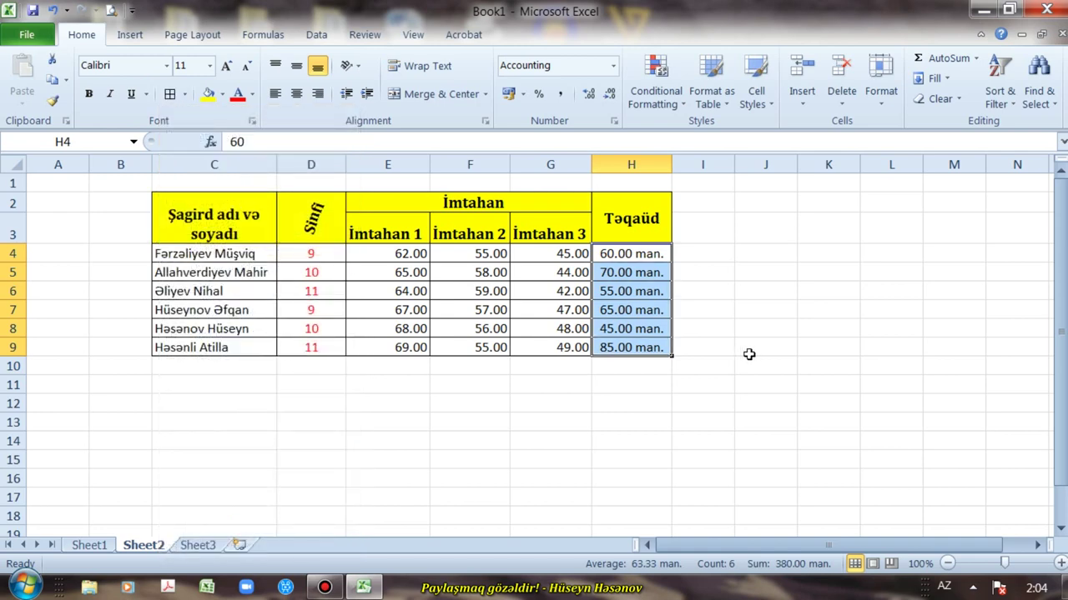
click(749, 354)
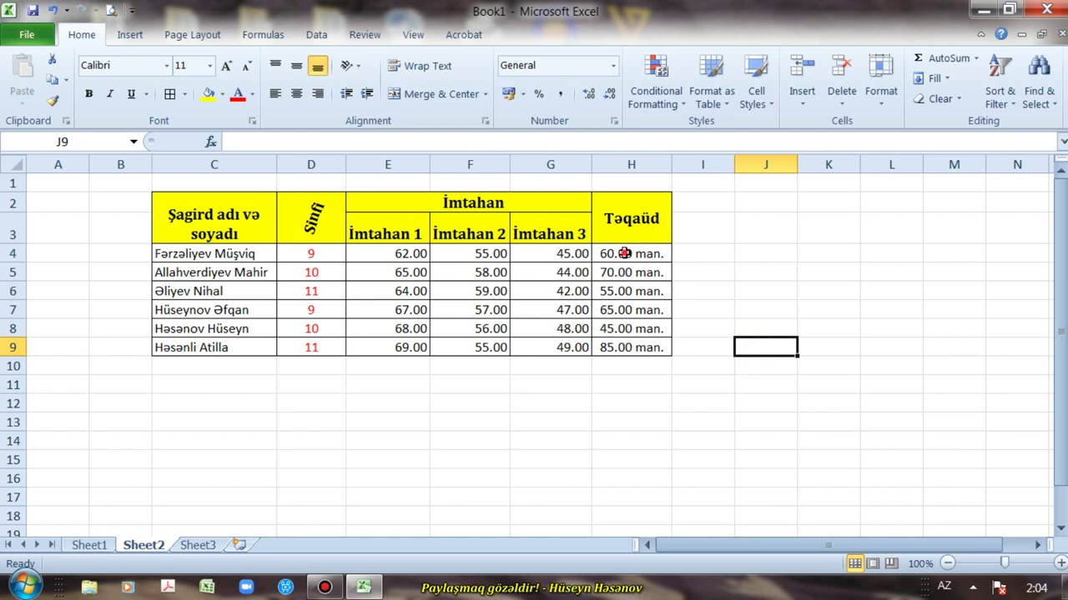
Step: Confirm the stipends in H4:H9 show Accounting format, checking values down the column
click(624, 254)
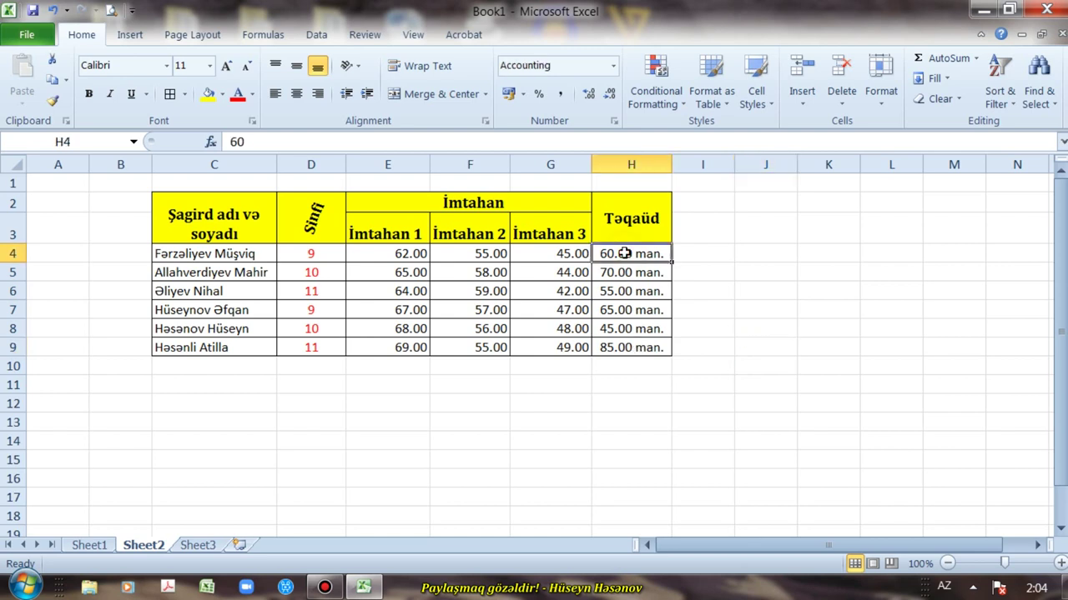
click(613, 65)
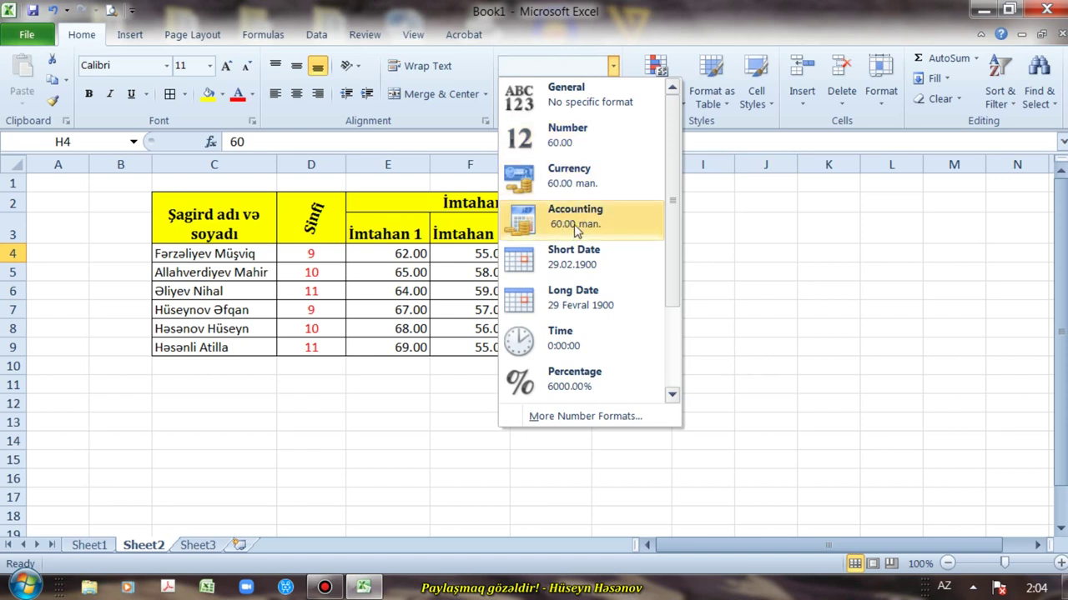
click(755, 259)
click(622, 272)
click(624, 310)
click(621, 337)
click(621, 349)
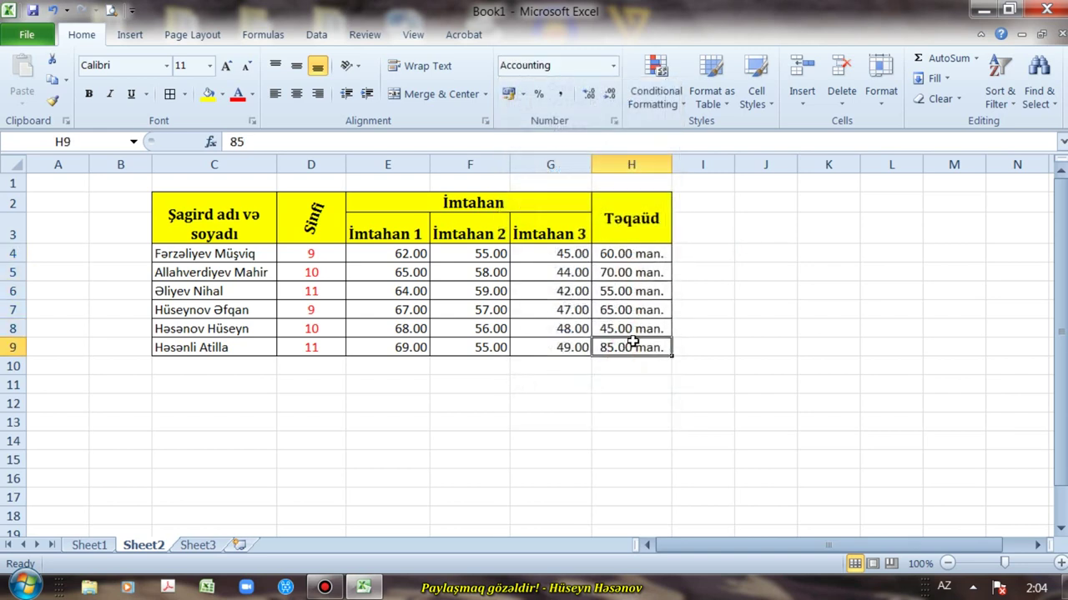
click(621, 259)
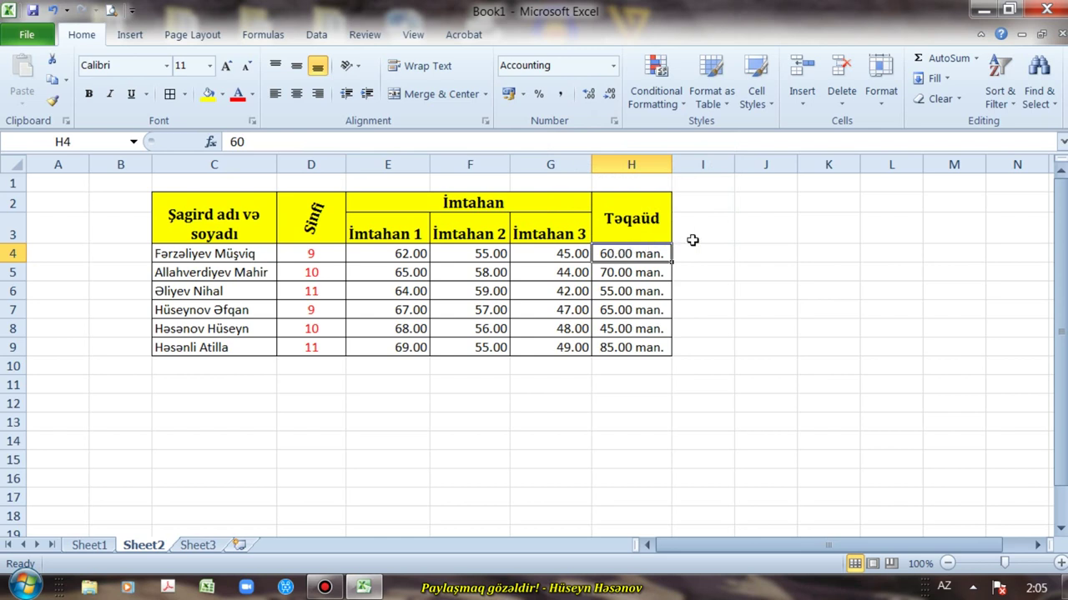
Step: Insert a blank column D between the student names and the Sinfi column
drag(693, 209, 693, 226)
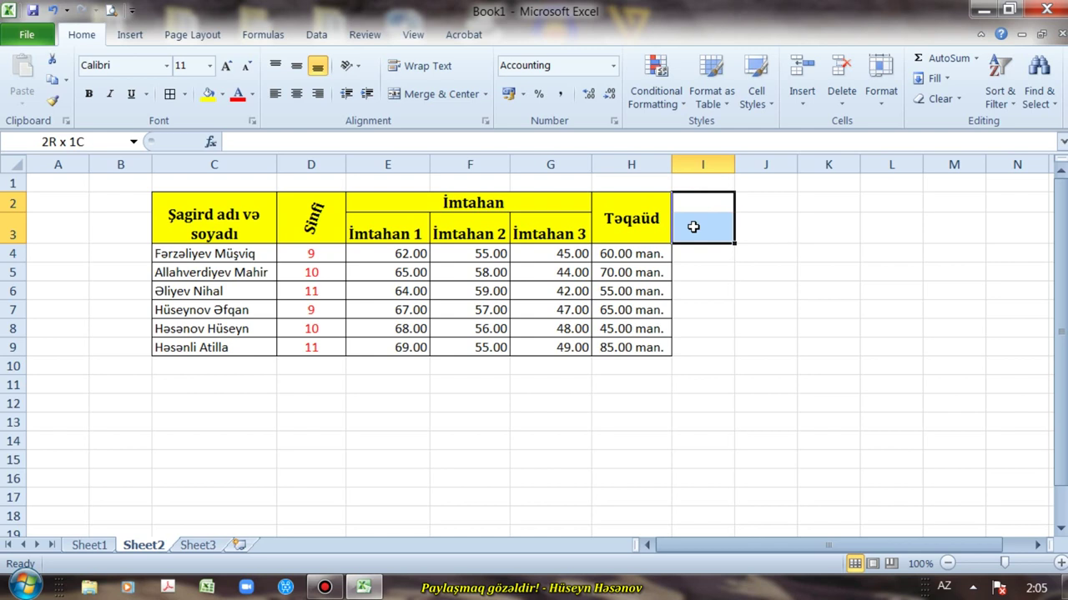
drag(693, 227, 693, 227)
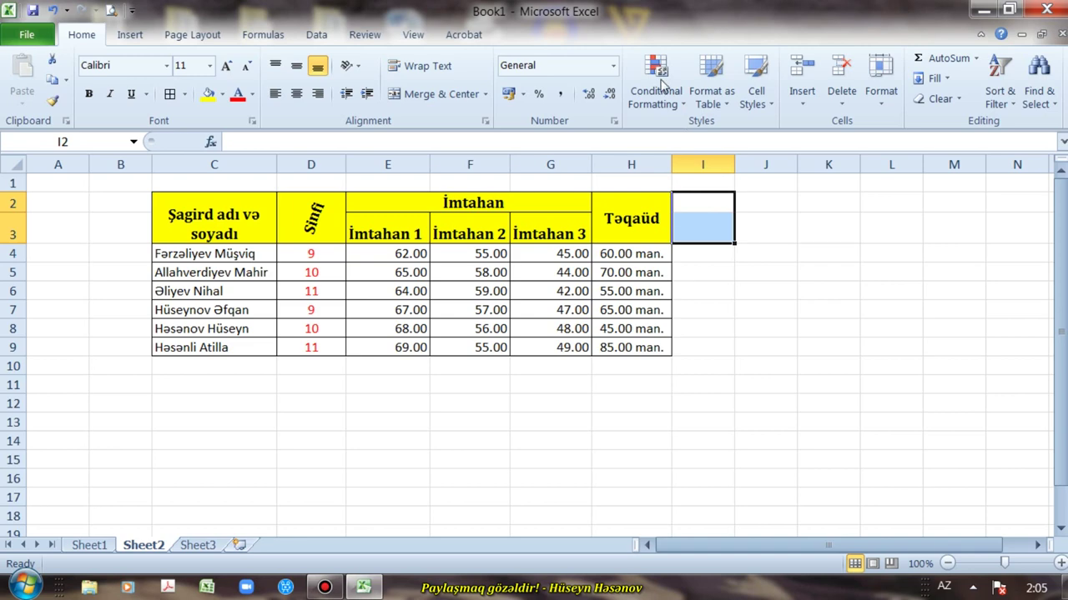
click(613, 66)
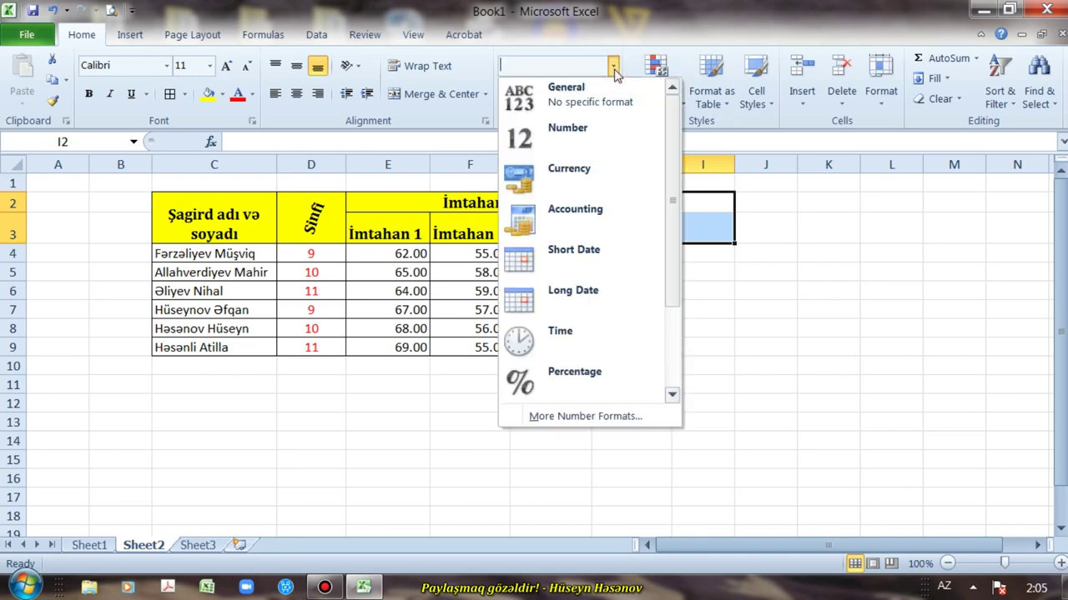
click(717, 214)
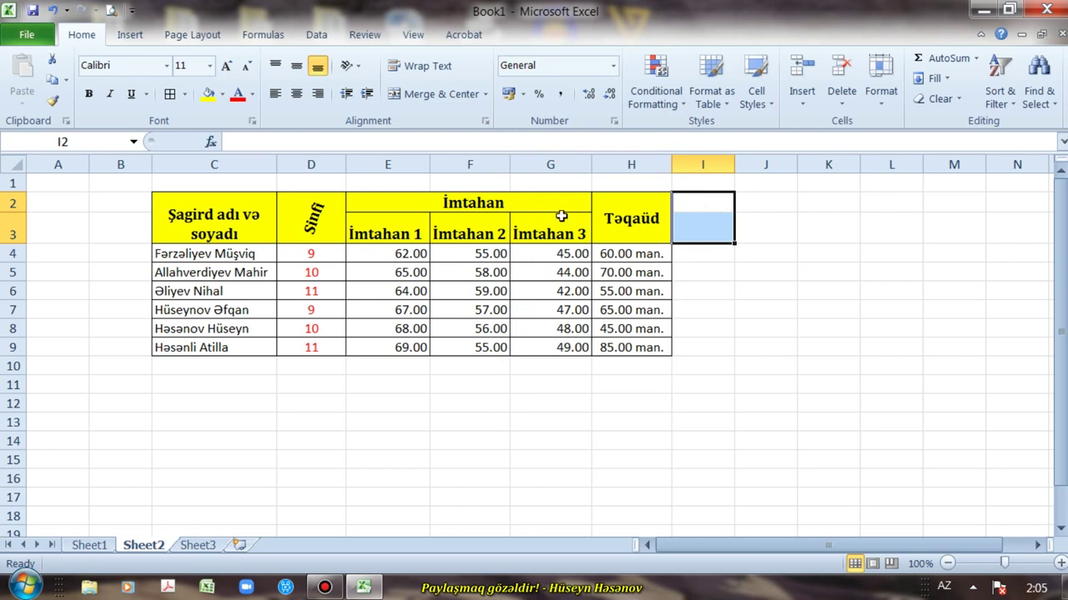
right_click(311, 161)
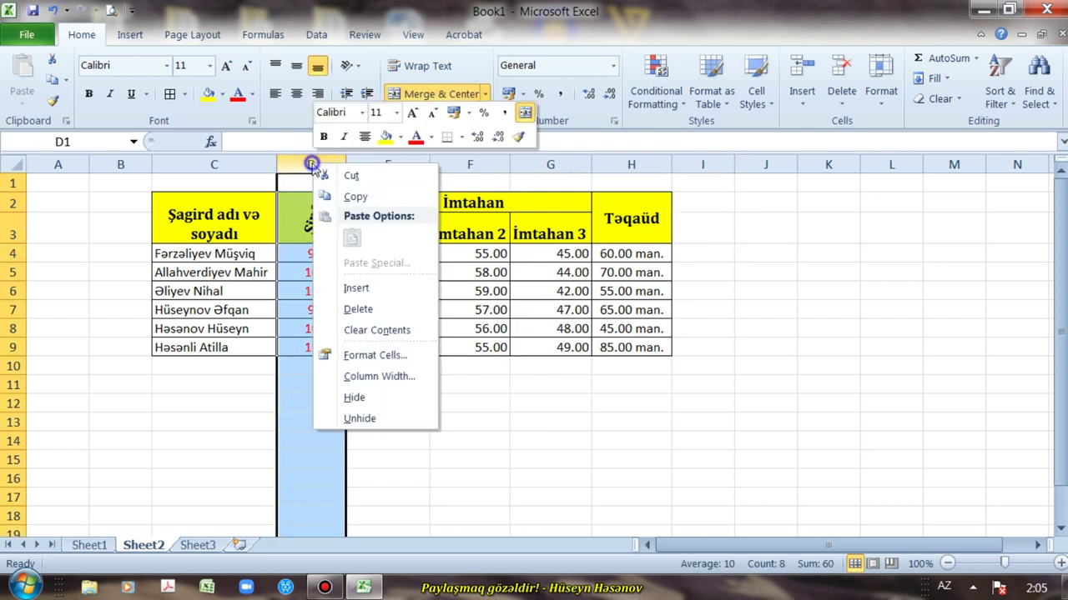
click(356, 289)
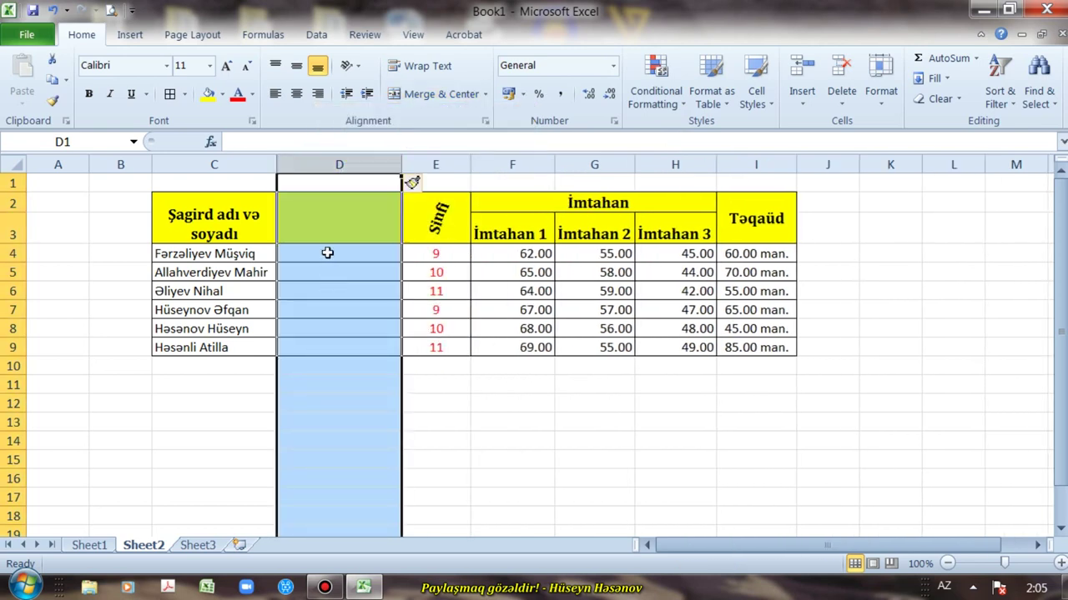
Step: Merge D2:D3 into a header reading Təvəllüd and centre it vertically
click(329, 260)
click(325, 225)
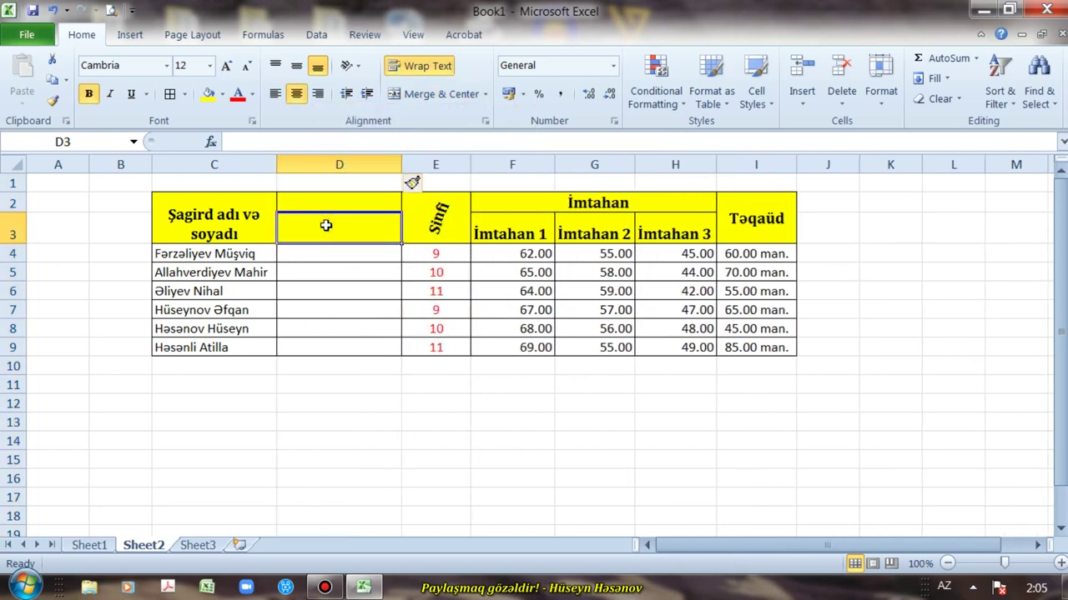
drag(326, 200, 326, 231)
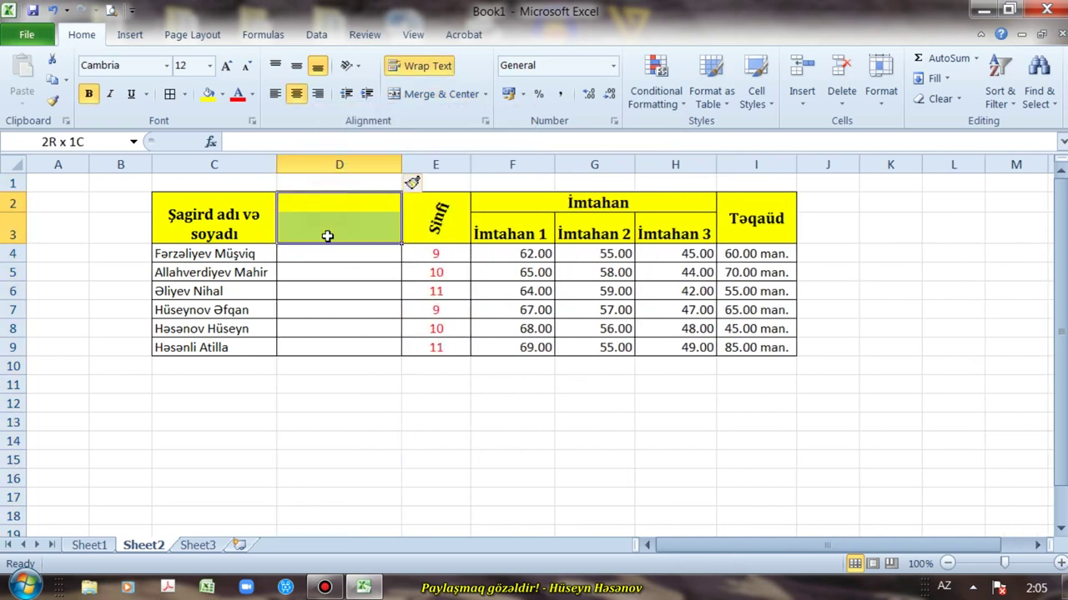
click(426, 96)
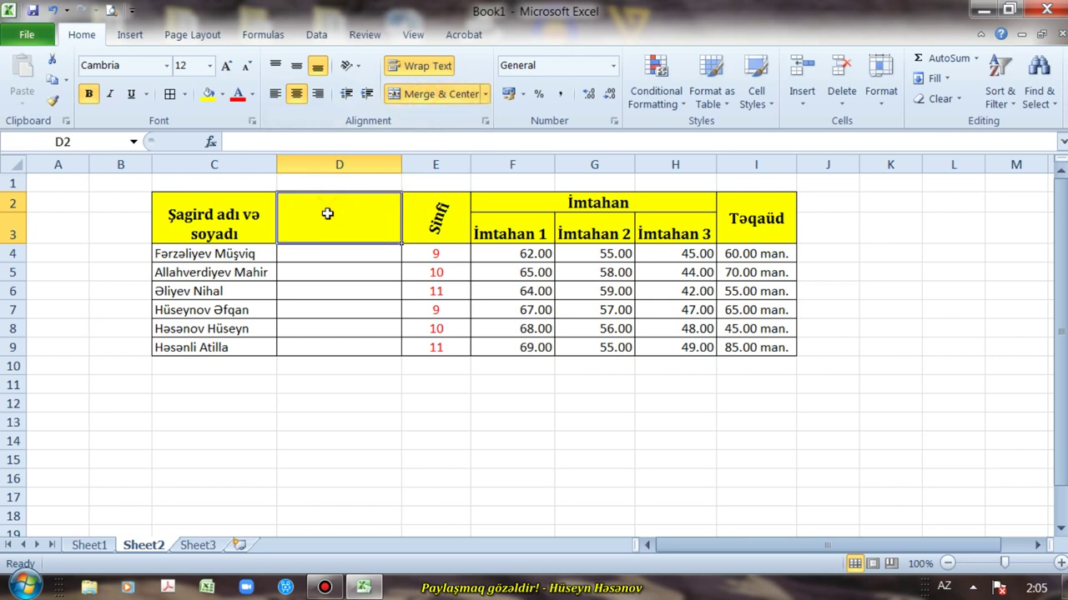
text(Tə)
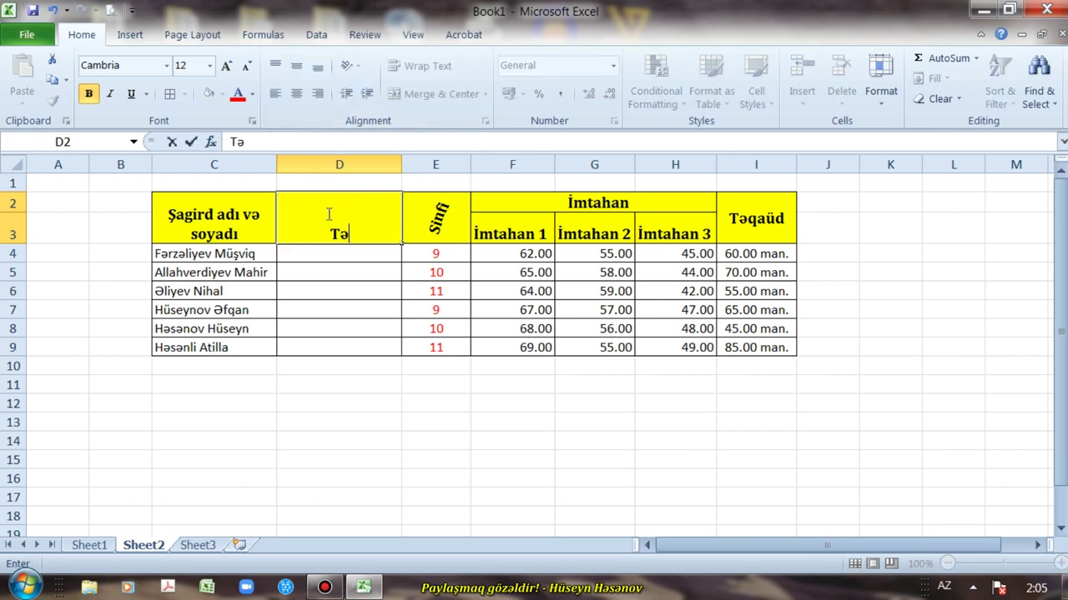
text(vəllüd)
click(331, 261)
click(331, 236)
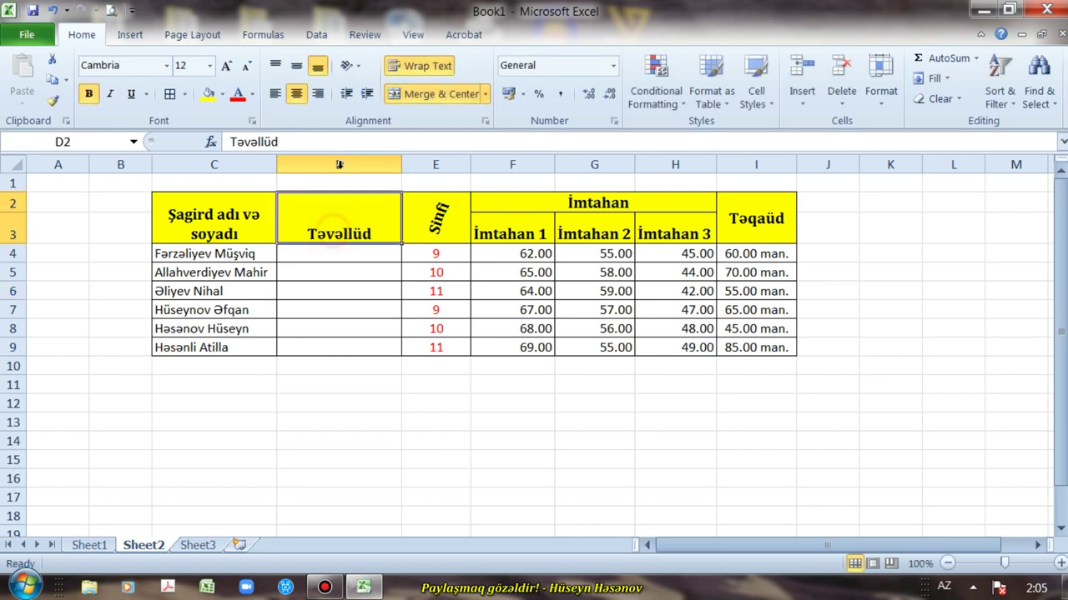
click(296, 65)
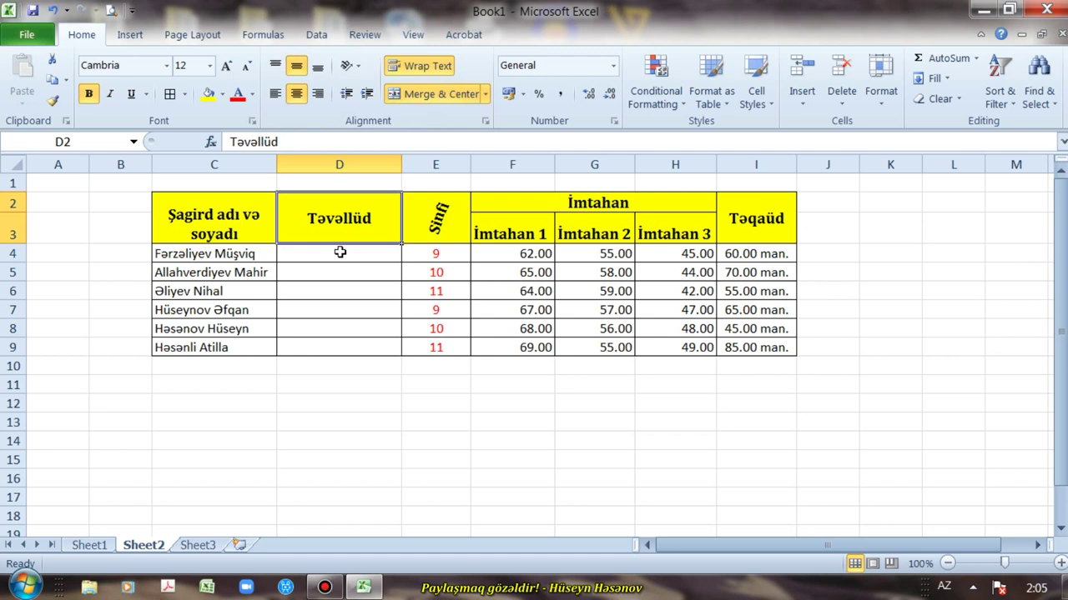
click(340, 252)
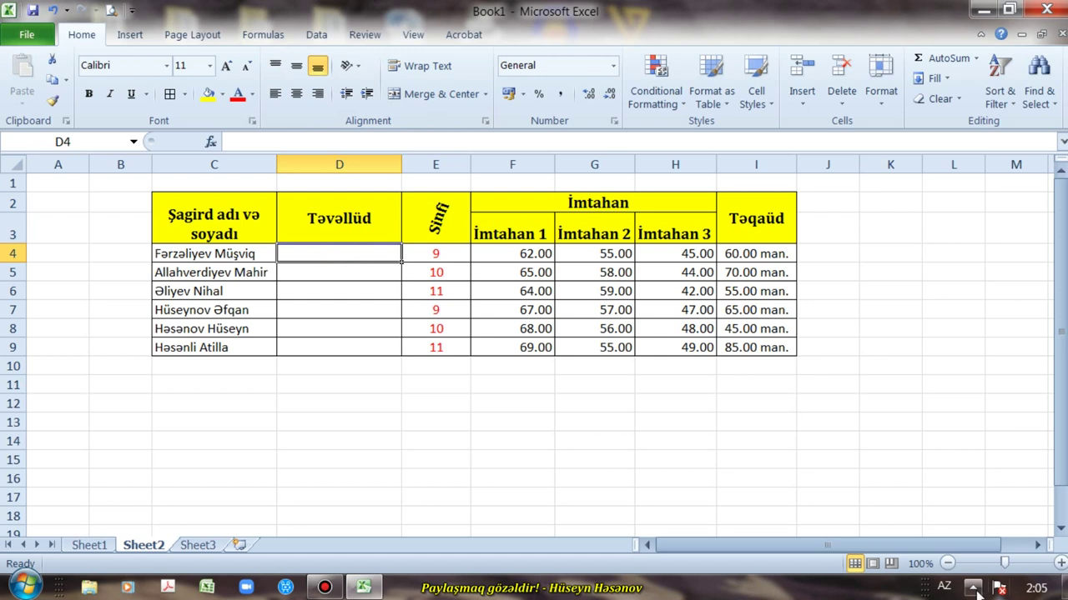
Step: Enter the birth date 12.05.1975 in D4, correcting a typing mistake
click(973, 588)
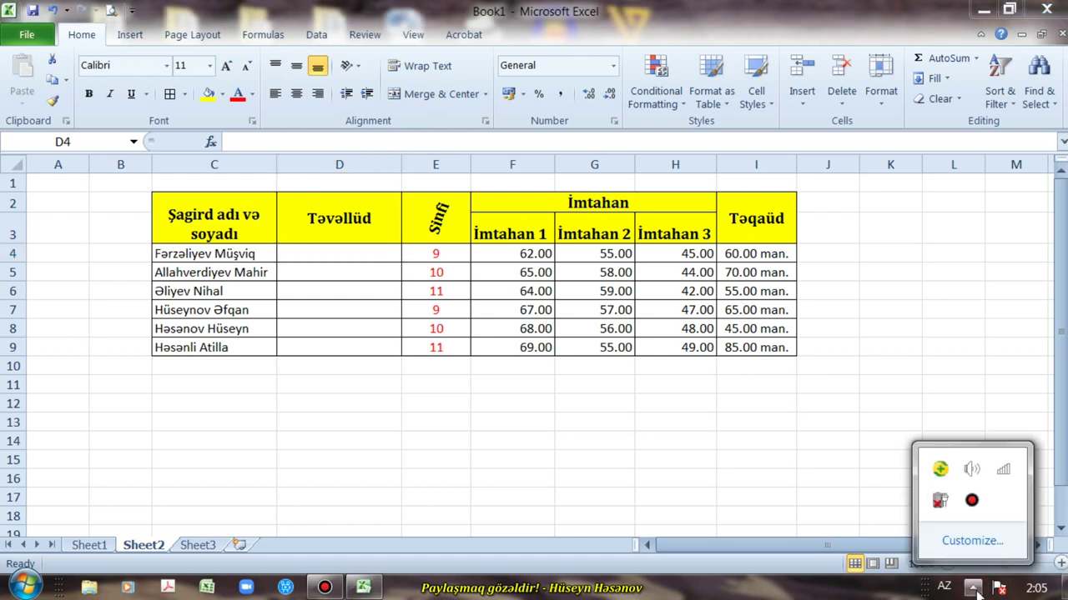
click(973, 588)
click(329, 251)
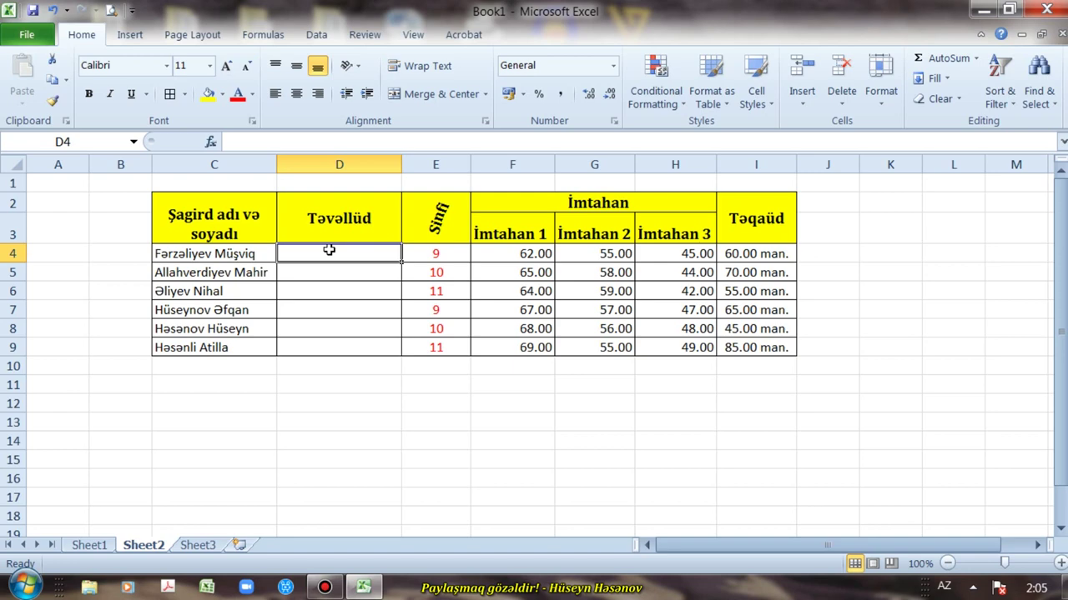
click(613, 67)
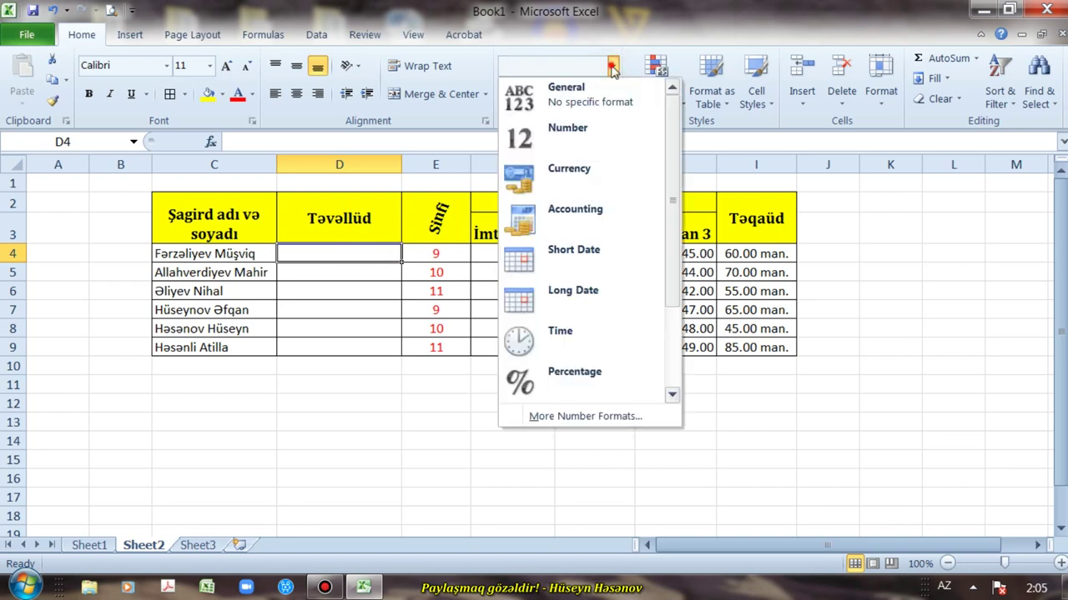
click(613, 69)
text(12.)
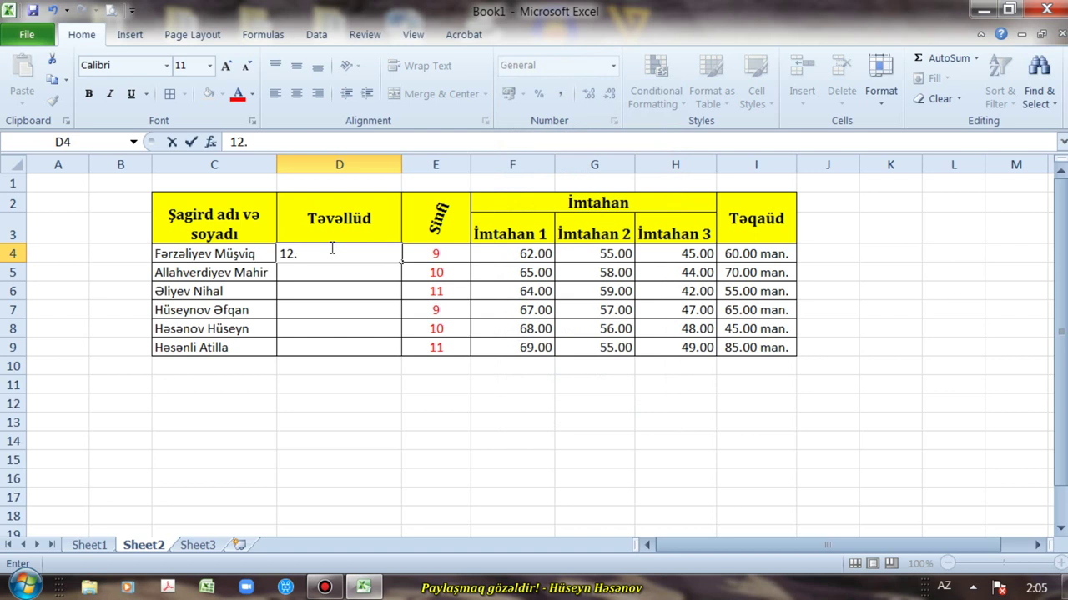
text(05)
text(ş)
text(19)
key(BackSpace)
key(BackSpace)
key(BackSpace)
text(ş)
key(BackSpace)
text(.1975)
key(Return)
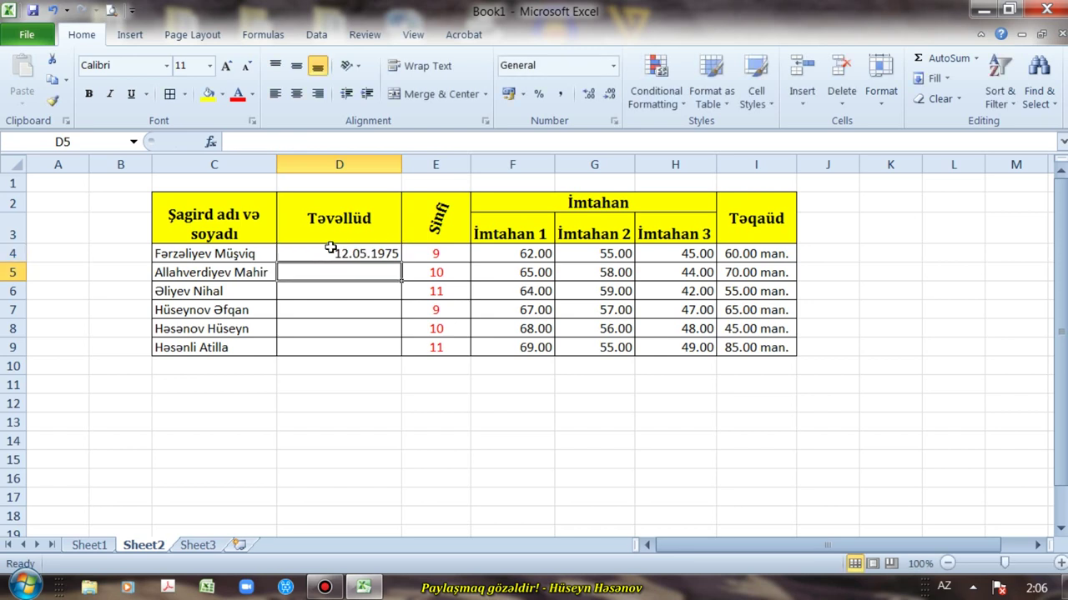
click(331, 247)
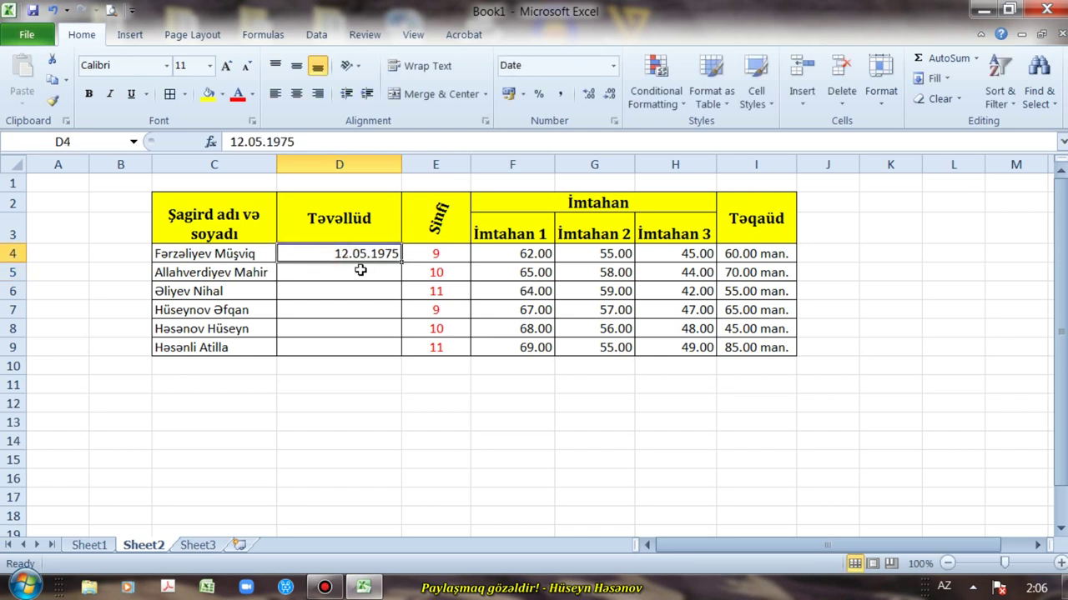
Step: Enter 15.06.1982, 17.05.1987, 11.08.1999, 04.02.1986 and 03.07.2018 in D5–D9
click(360, 271)
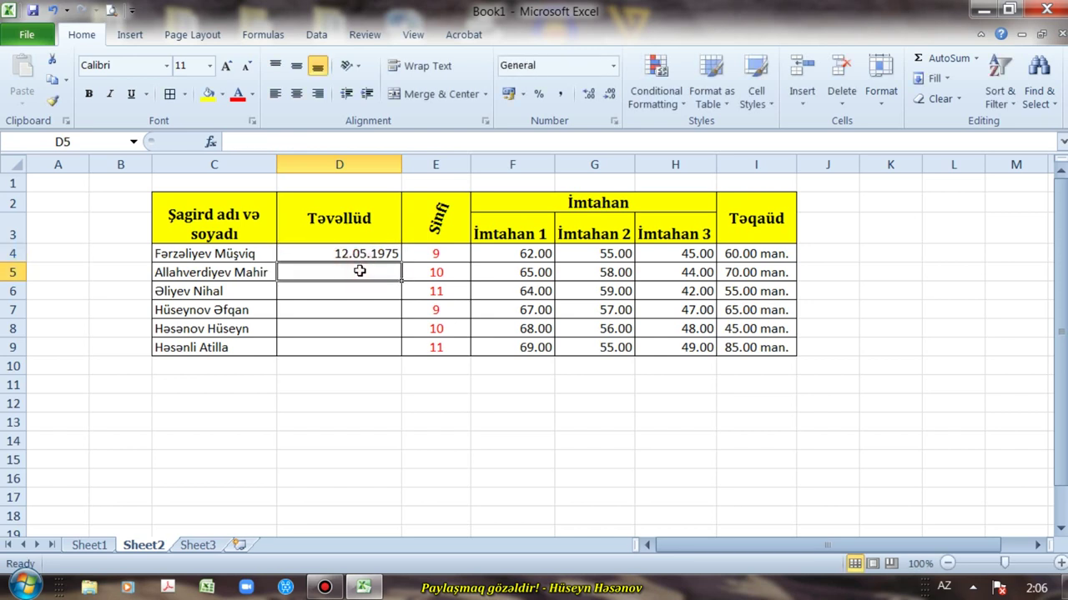
text(15.06)
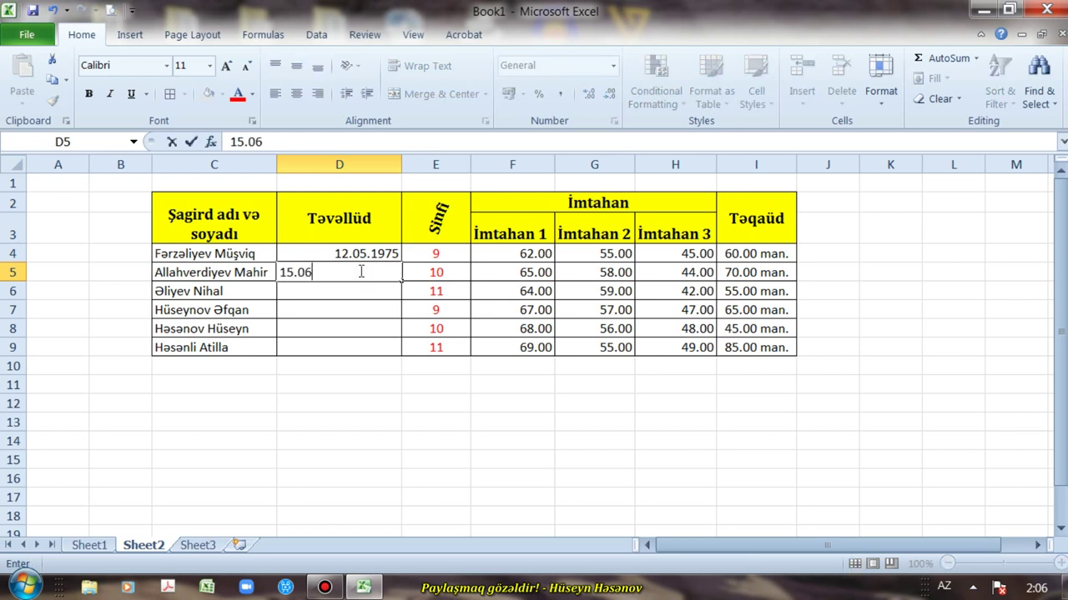
text(.1)
text(9)
text(82)
key(Return)
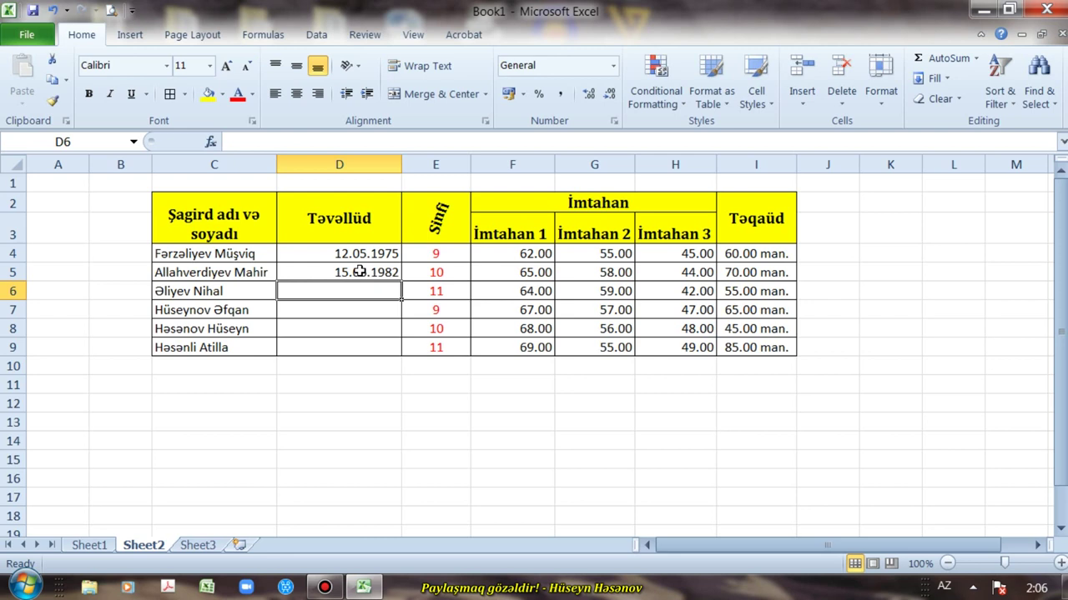
text(17.)
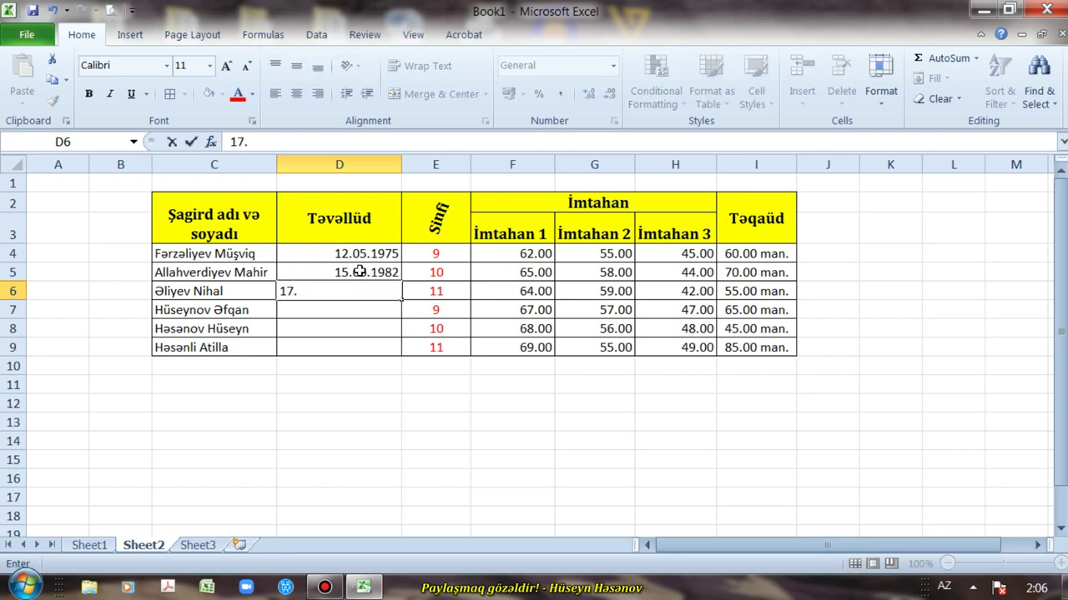
text(05.1987)
key(Return)
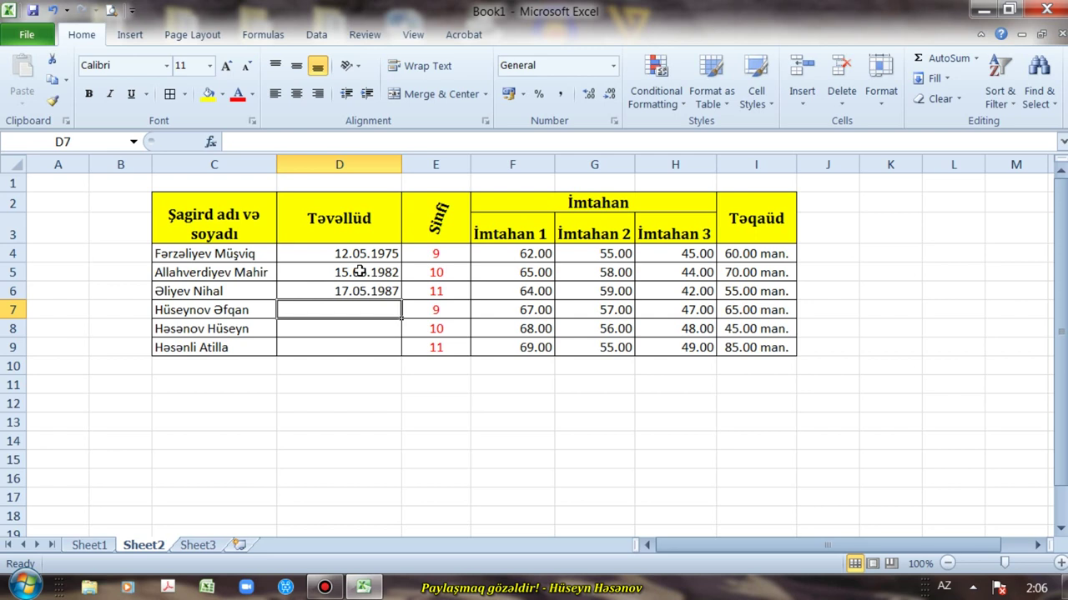
text(11.)
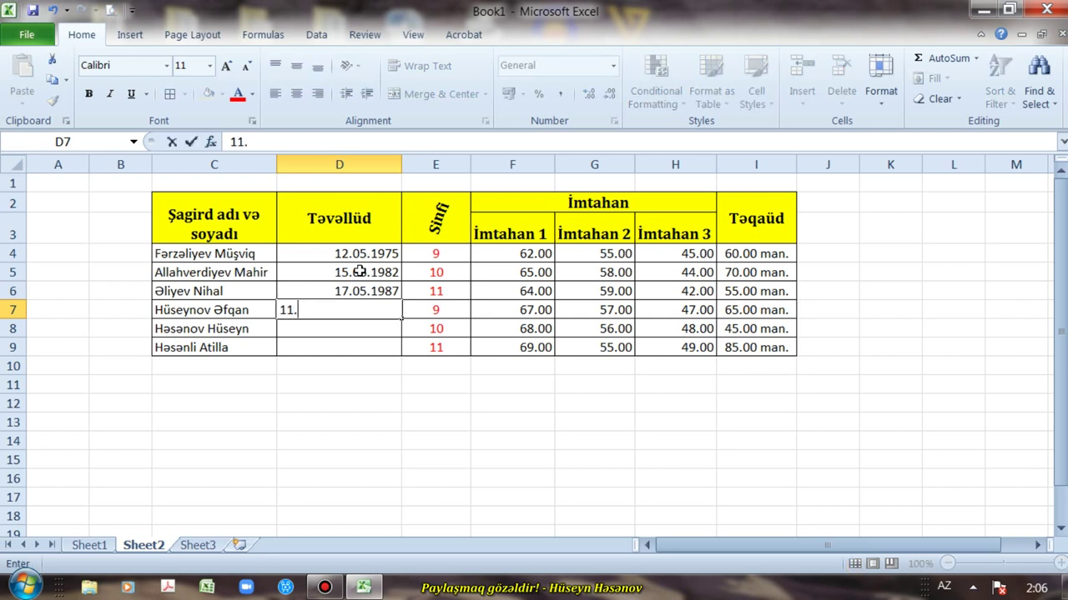
text(08.)
text(199)
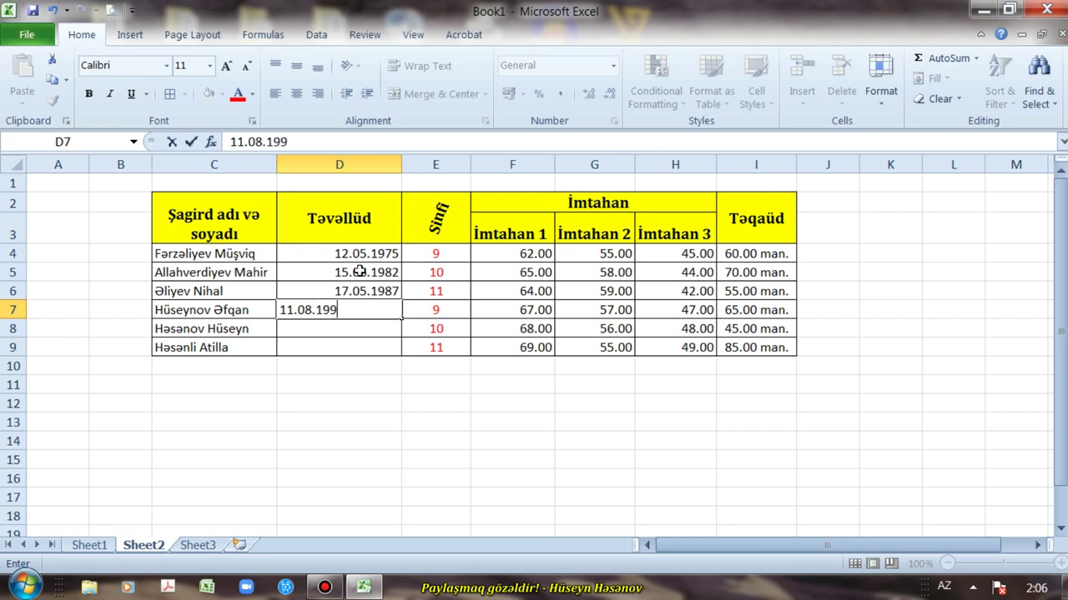
text(9)
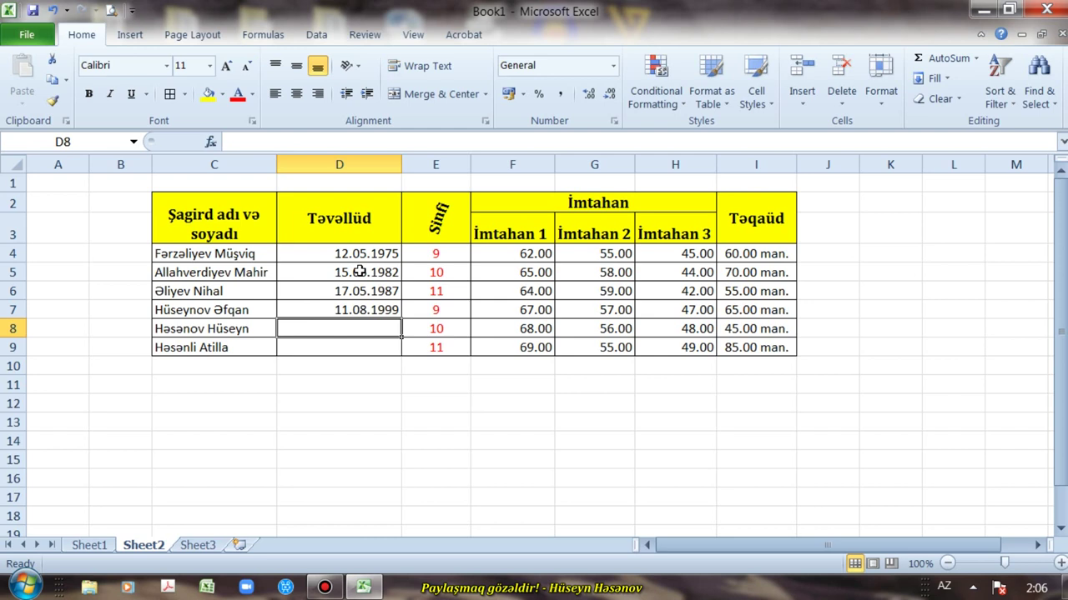
text(04.02.)
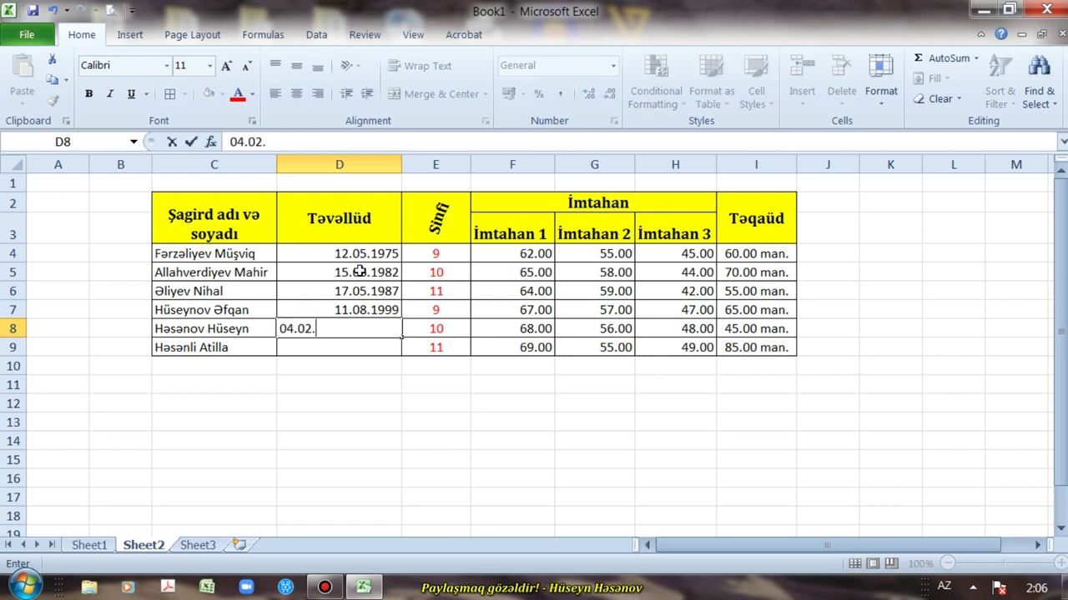
text(1986)
key(Return)
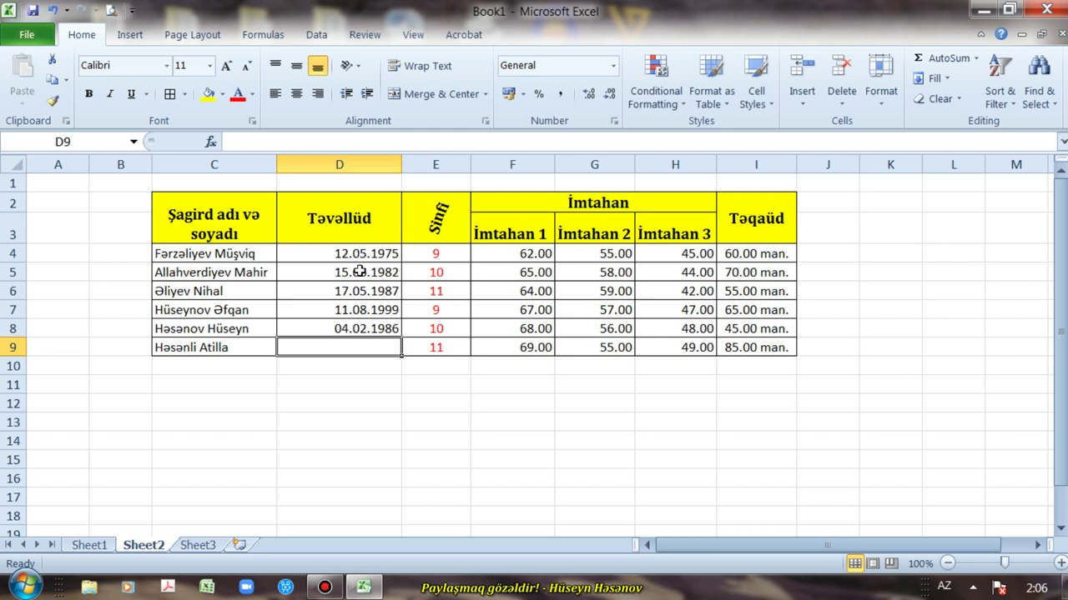
text(03.07.2)
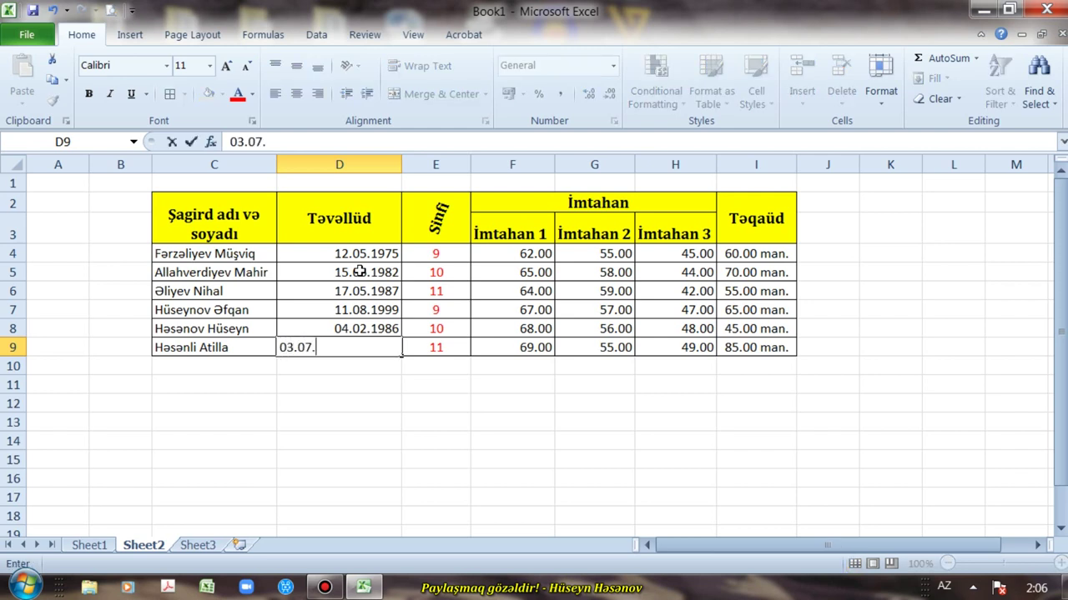
text(018)
key(Return)
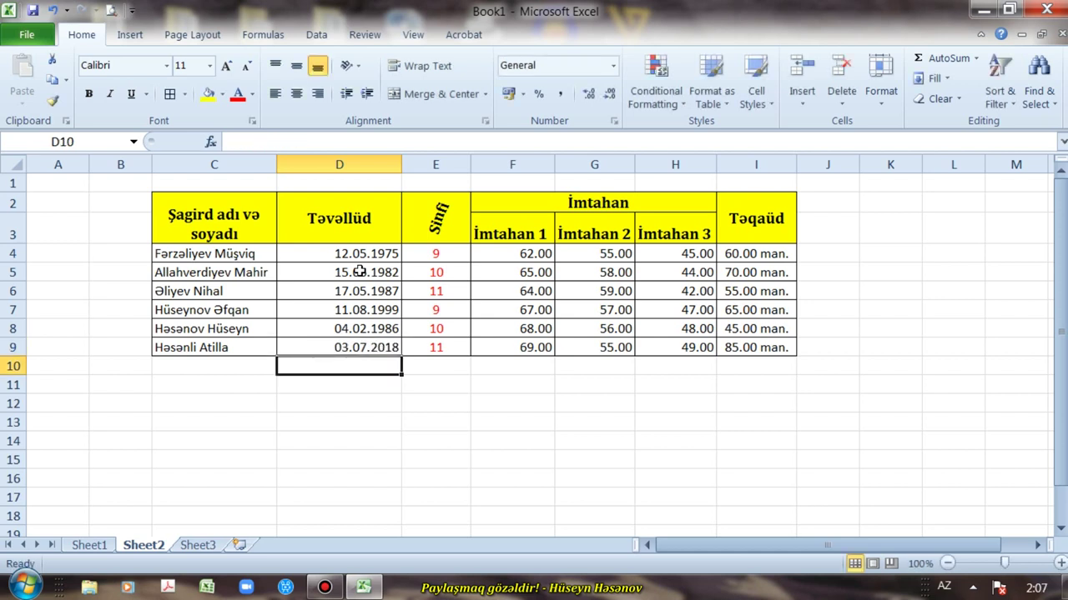
drag(326, 253, 336, 345)
click(348, 256)
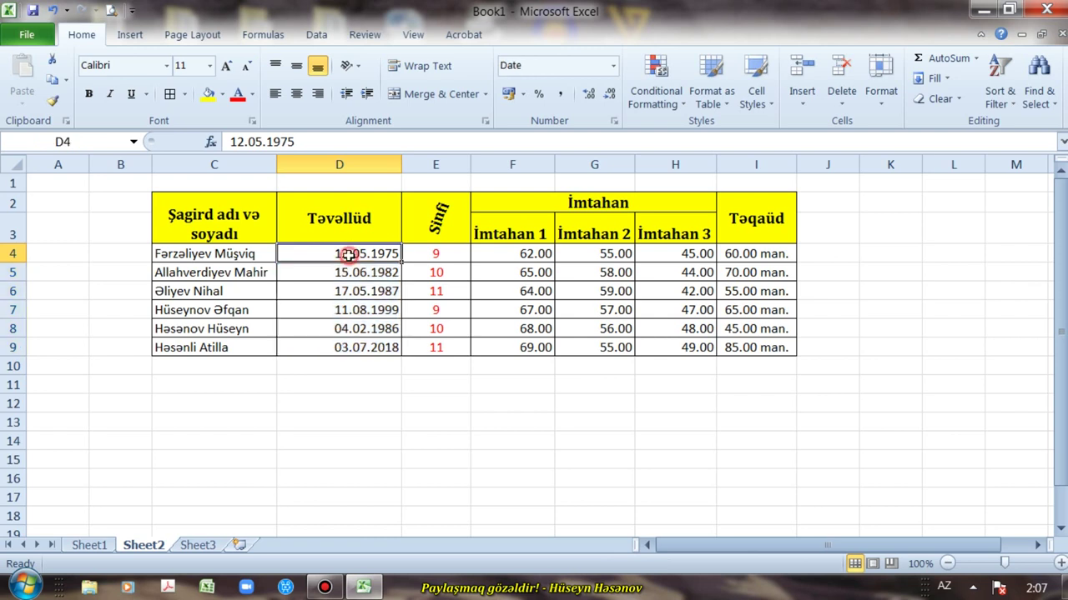
click(349, 272)
click(348, 291)
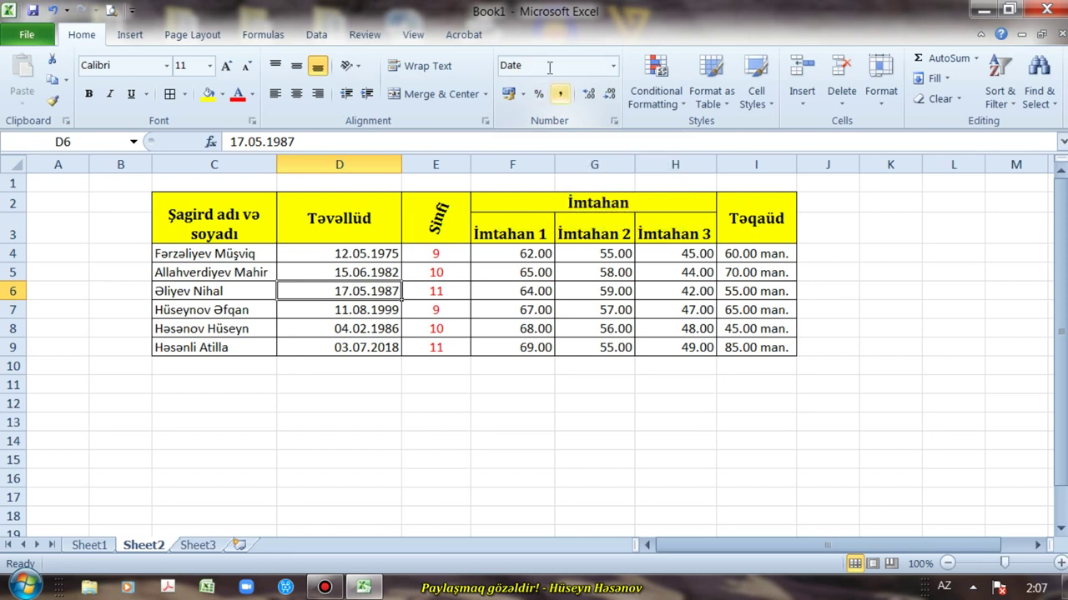
click(356, 254)
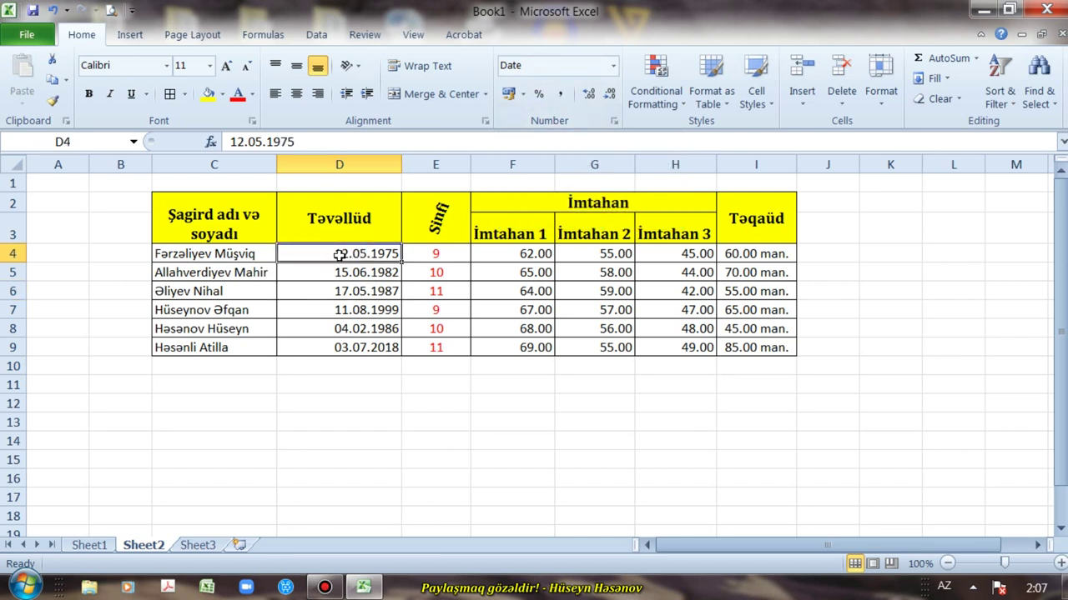
click(342, 288)
click(613, 68)
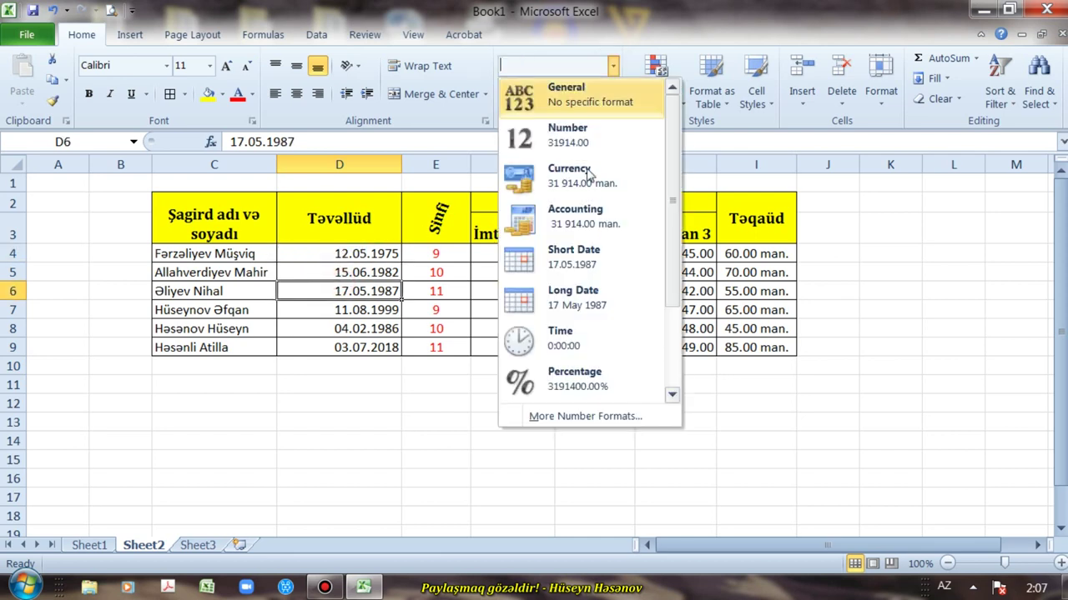
click(410, 417)
click(356, 253)
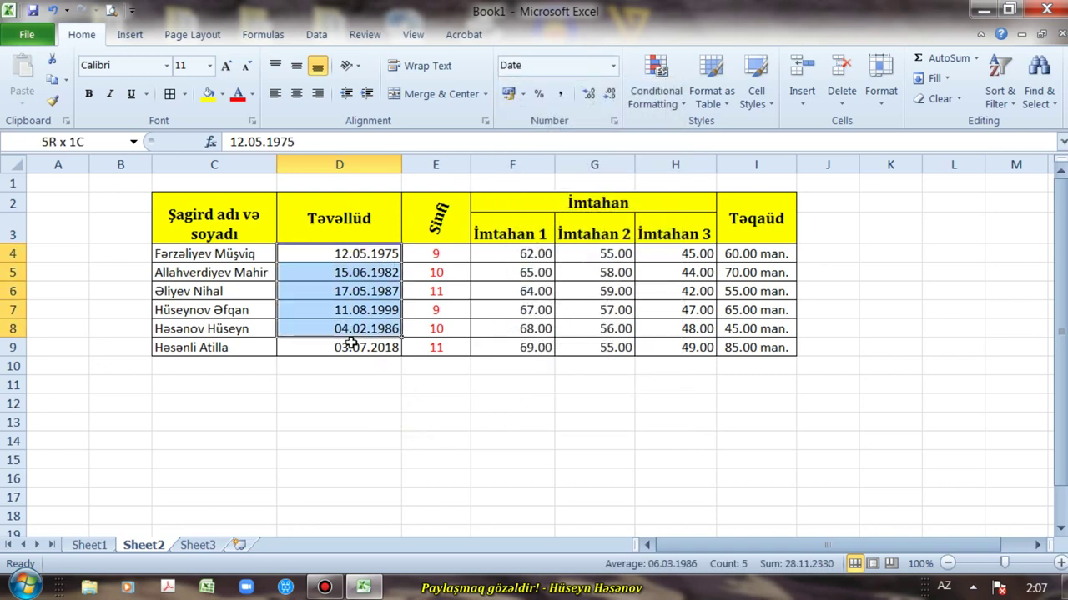
drag(355, 272, 351, 347)
click(613, 67)
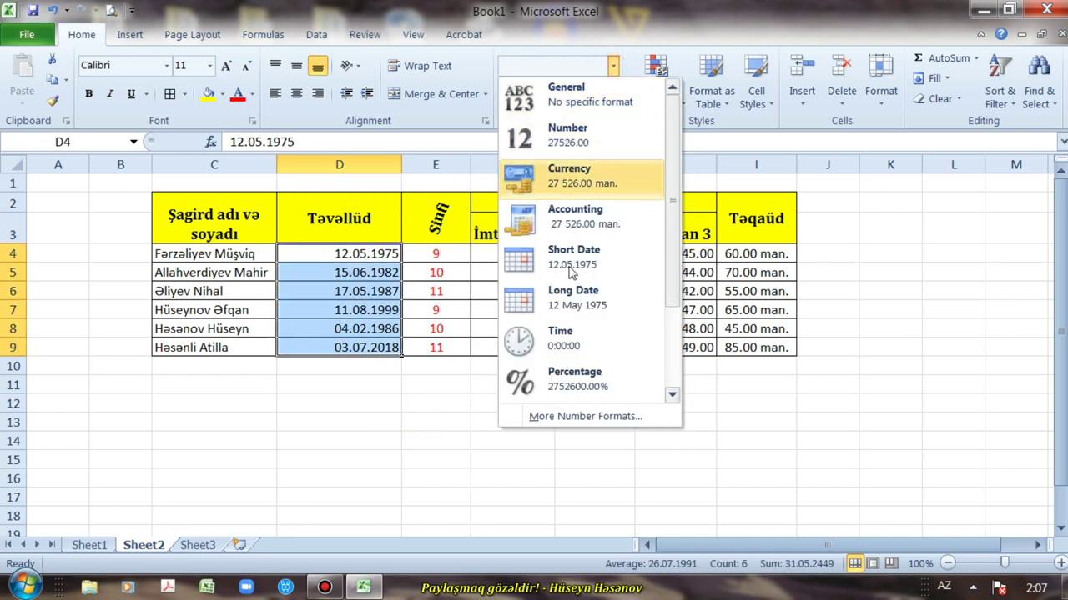
click(573, 305)
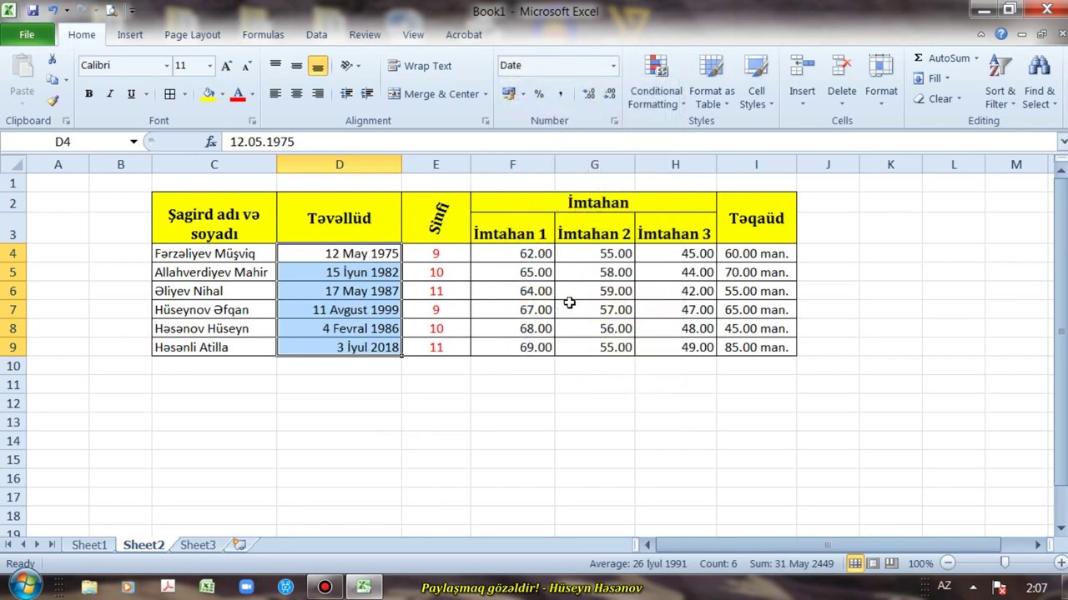
click(351, 252)
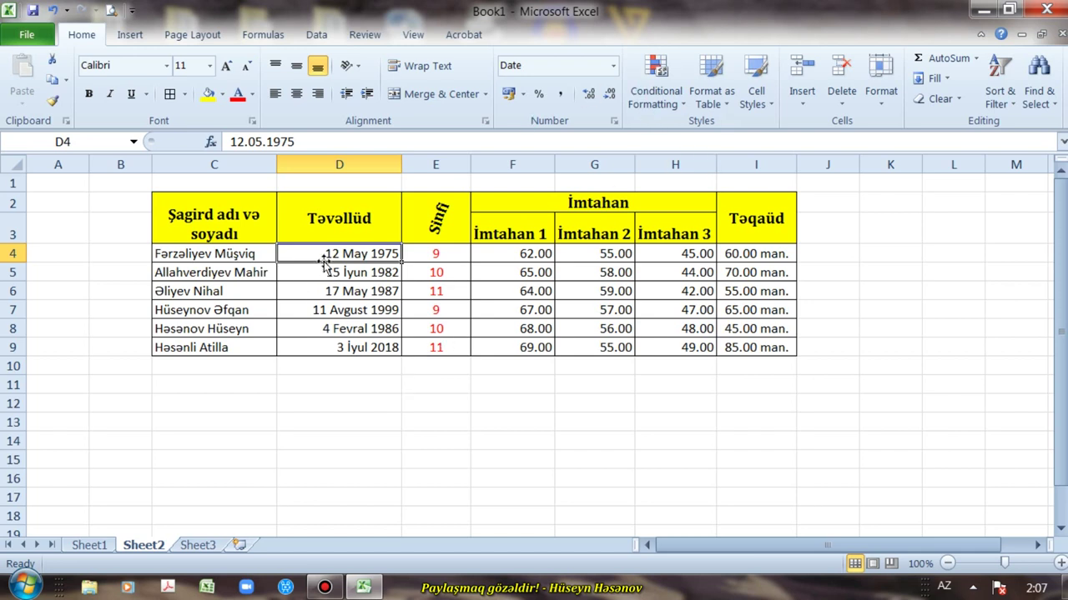
drag(324, 260, 323, 323)
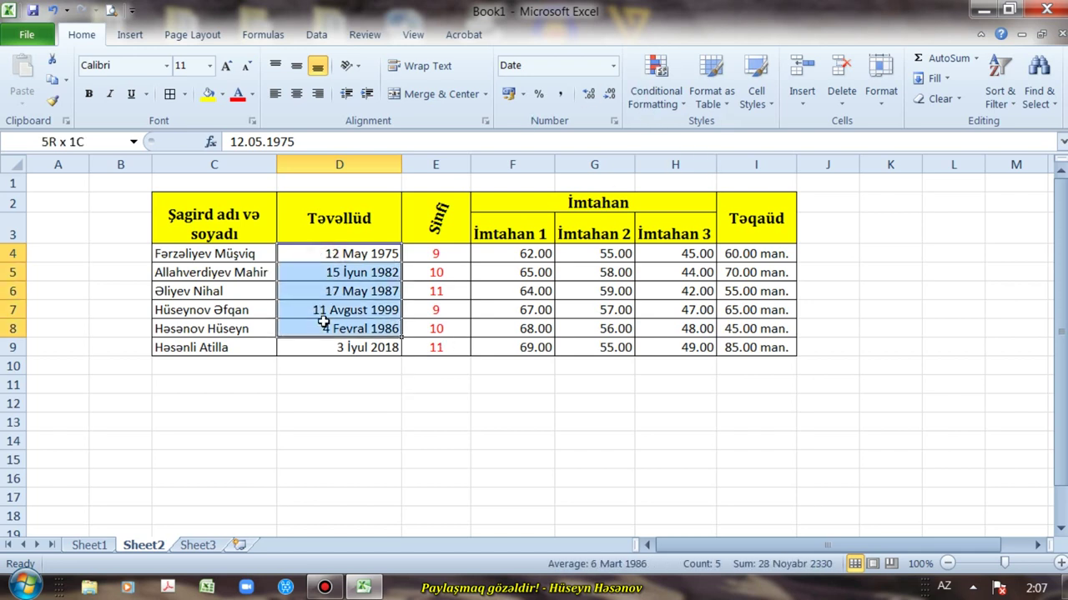
drag(323, 322, 315, 344)
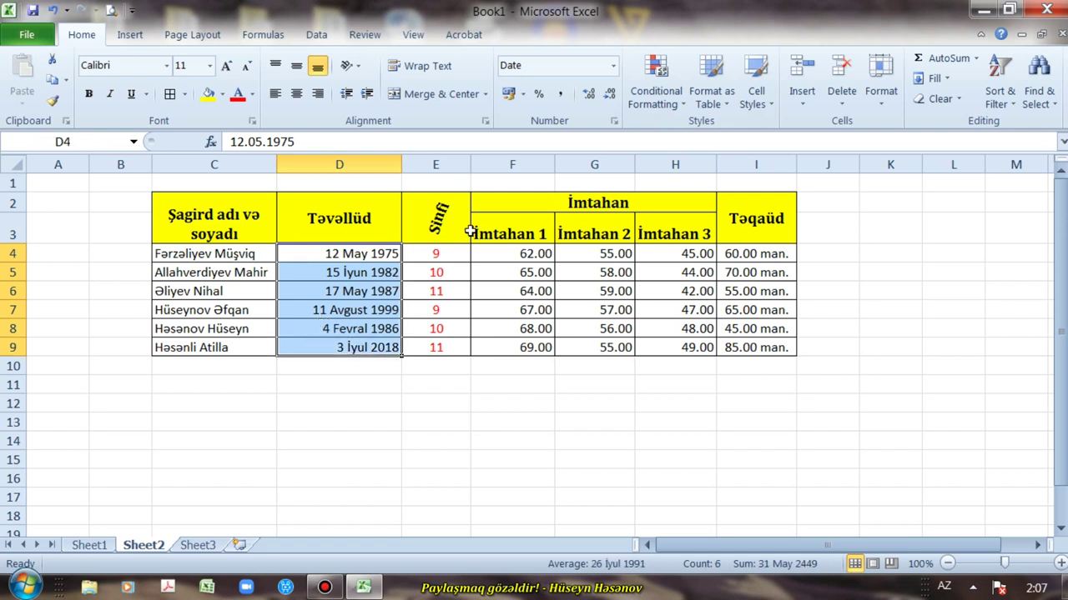
click(613, 67)
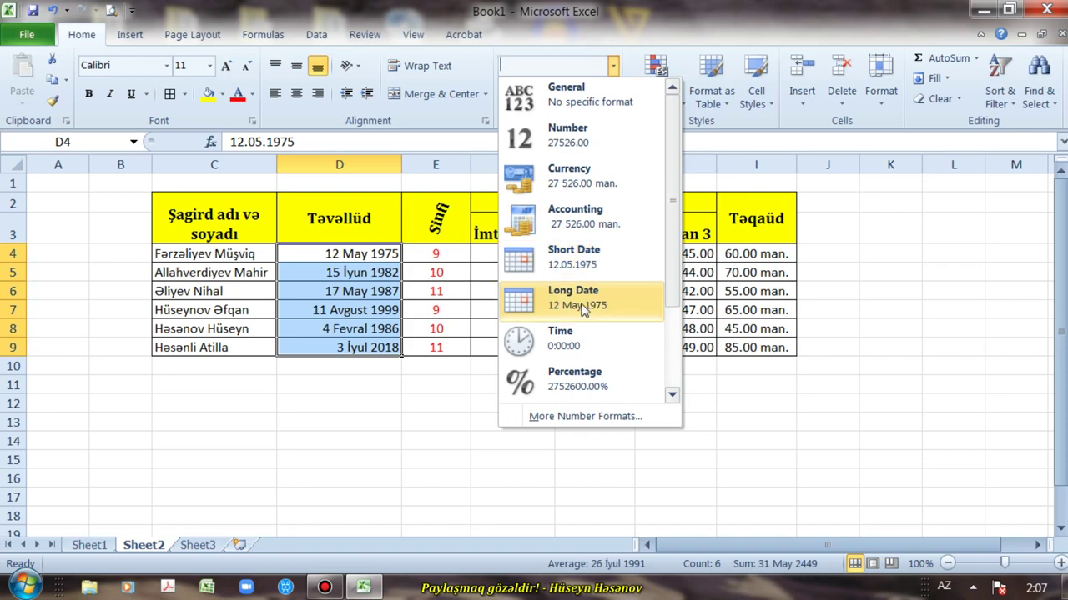
click(574, 262)
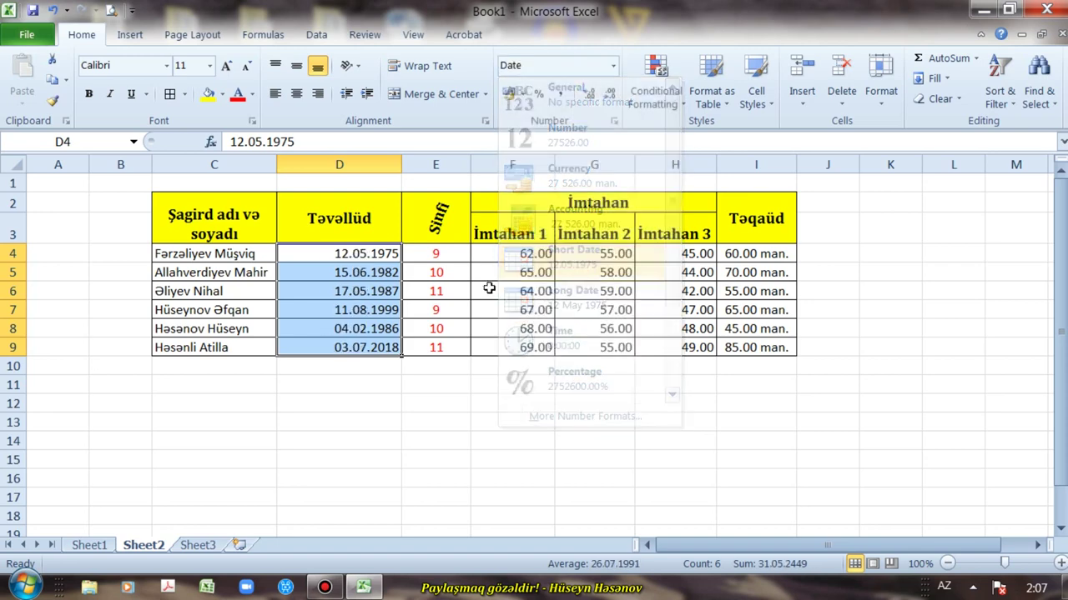
click(613, 66)
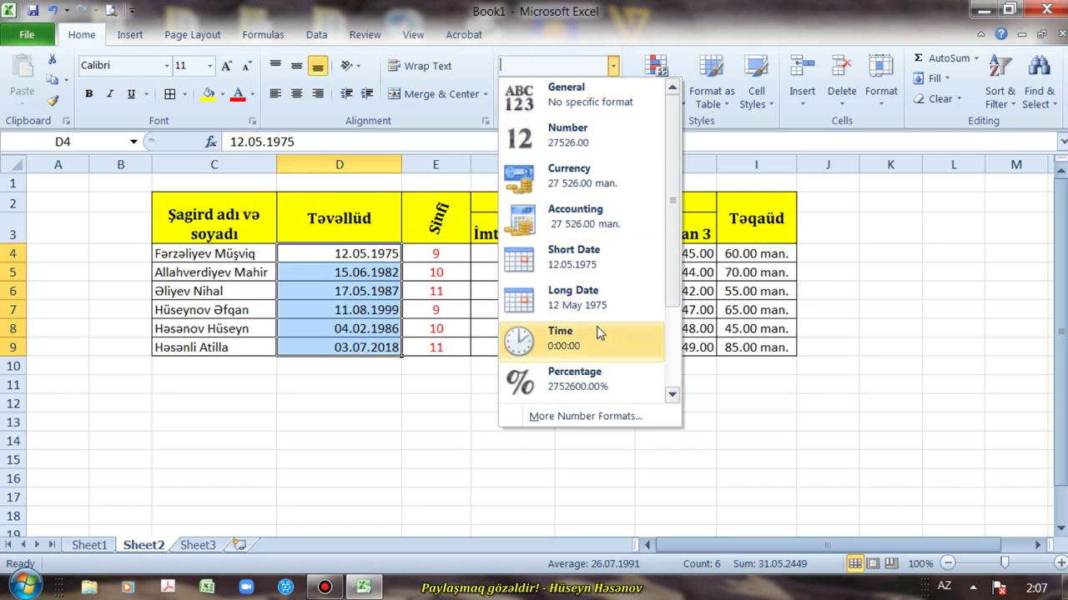
click(411, 386)
click(510, 164)
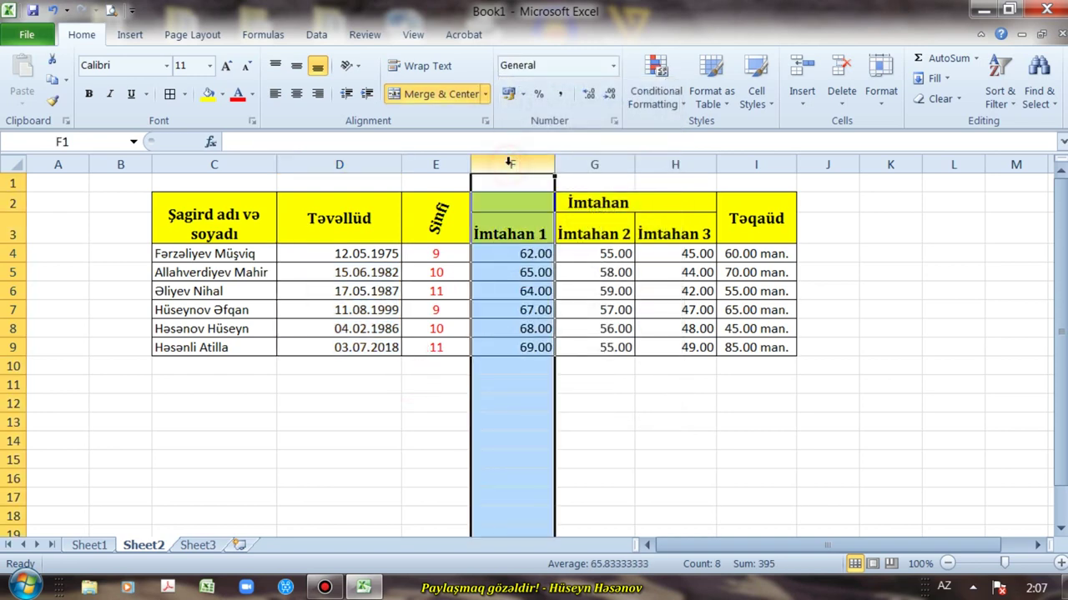
Step: Insert a new empty column F before İmtahan 1
right_click(511, 166)
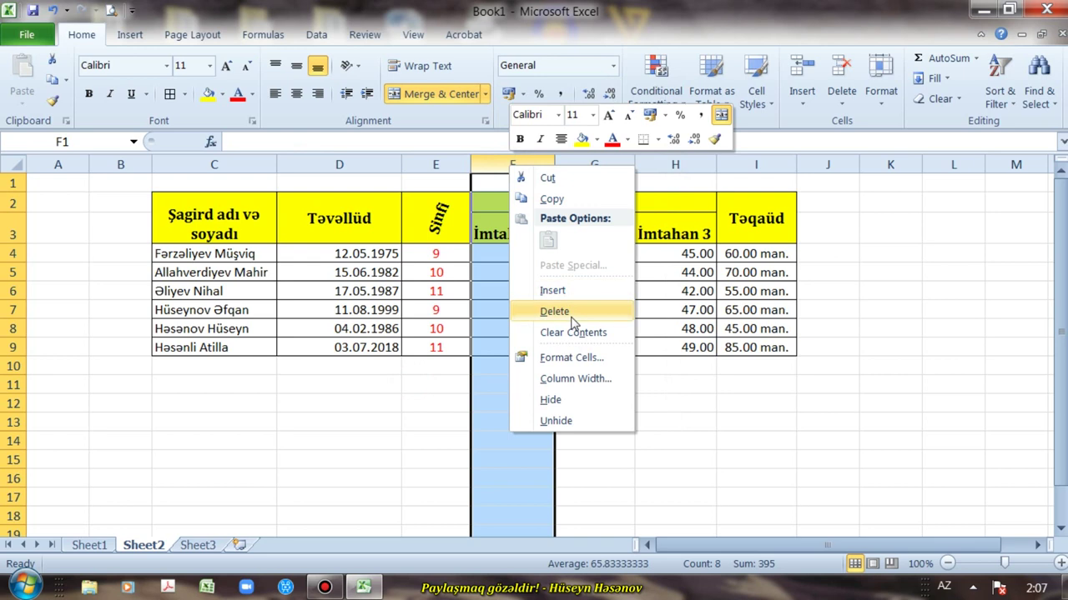
click(437, 390)
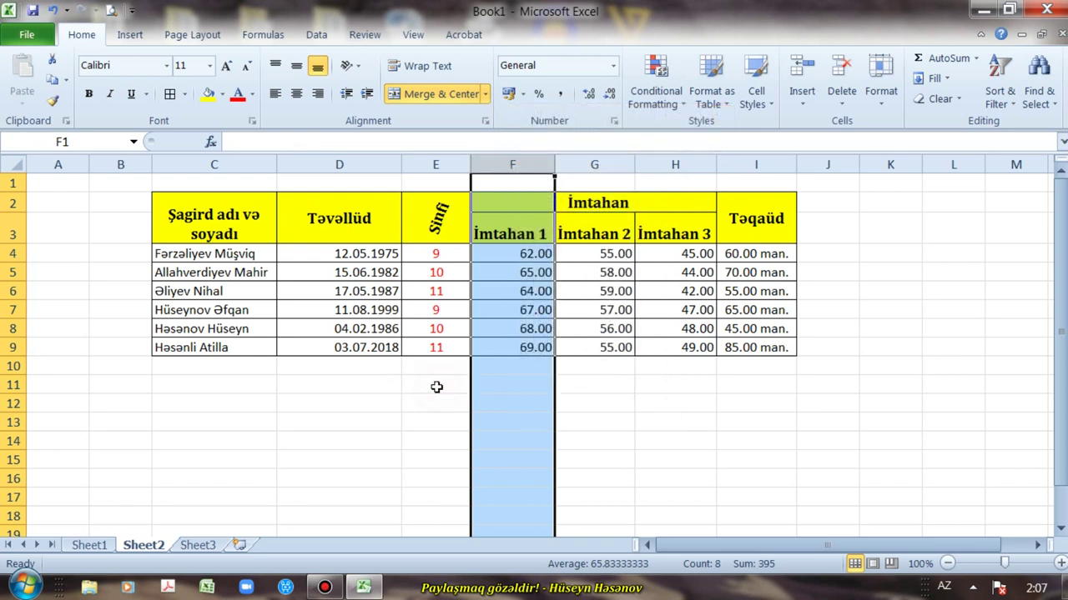
right_click(511, 161)
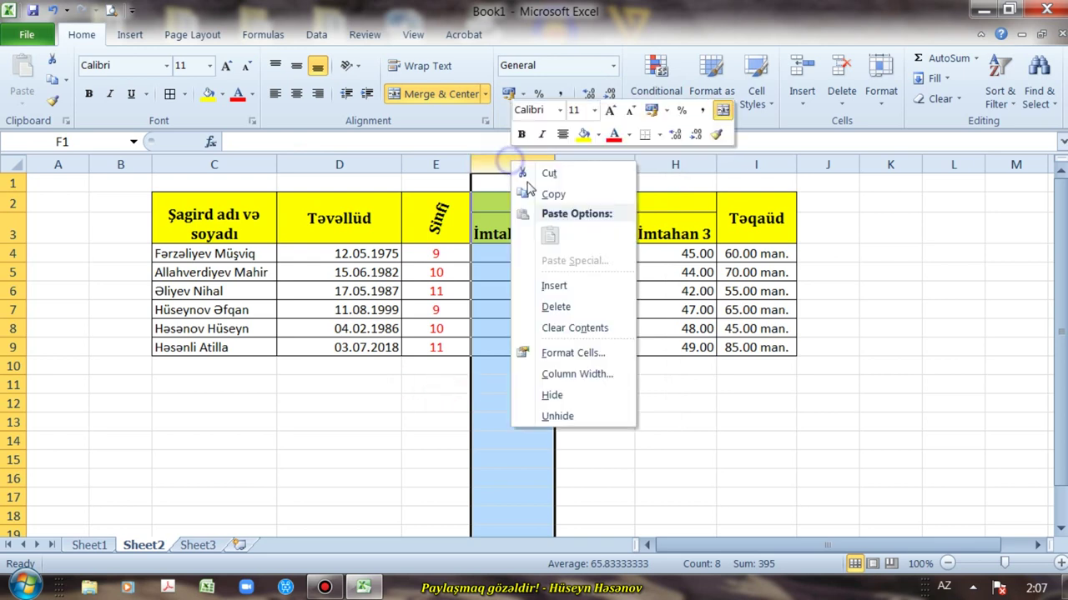
click(553, 285)
click(569, 402)
Step: Merge F2:F3 and enter the header İmtahan saatı
drag(493, 213, 493, 222)
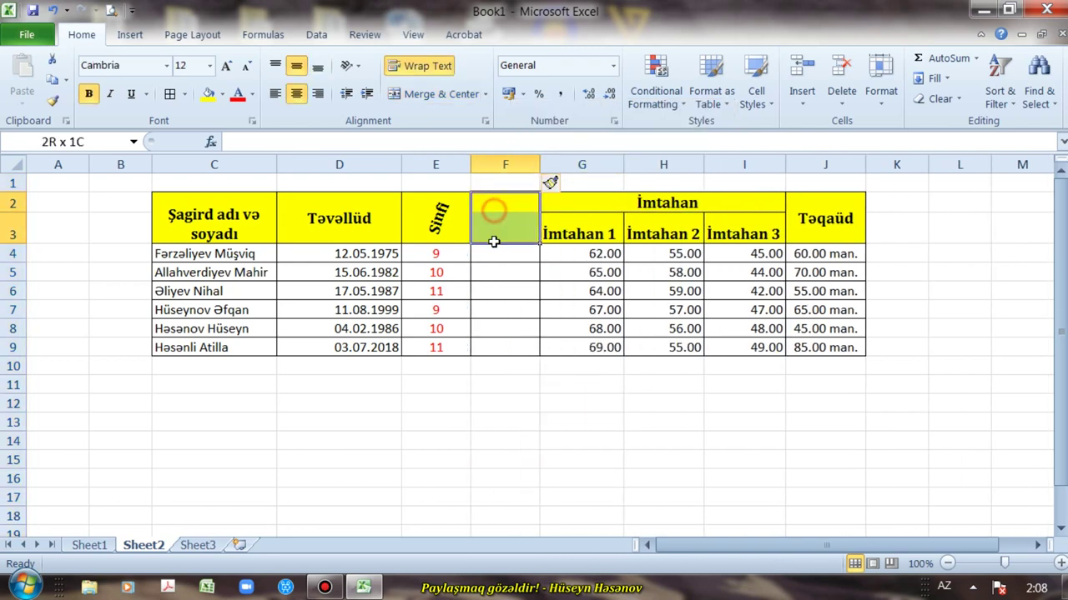
click(408, 91)
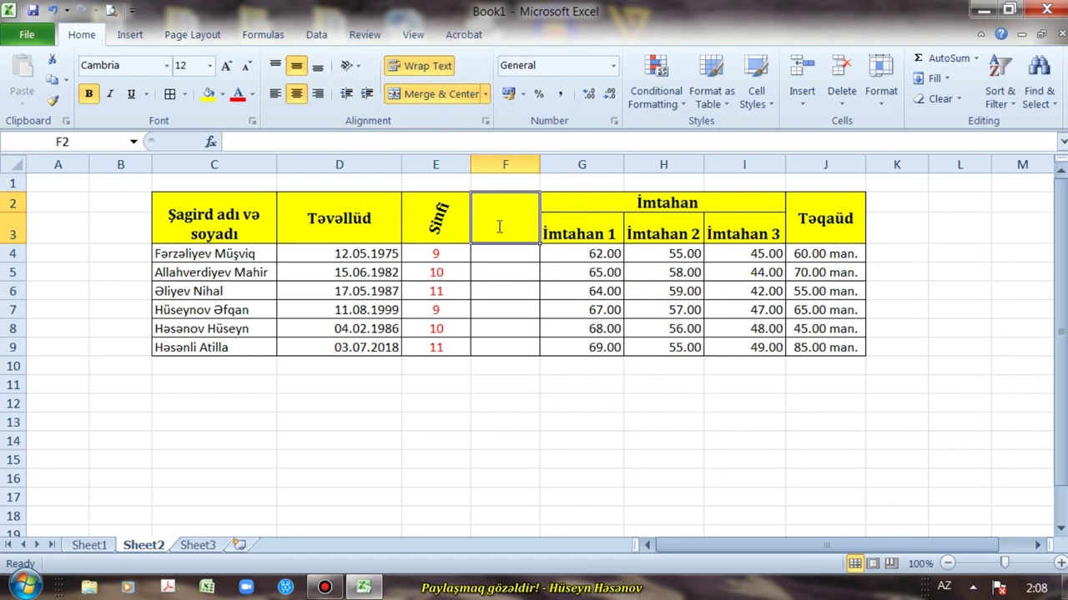
text(İmtahan)
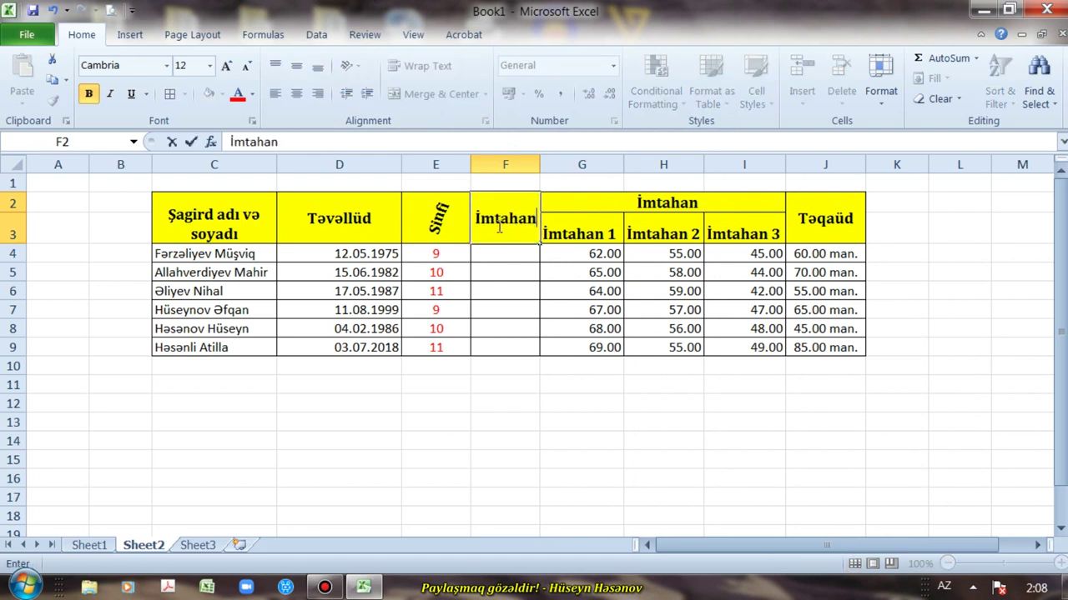
text( saatı)
key(Return)
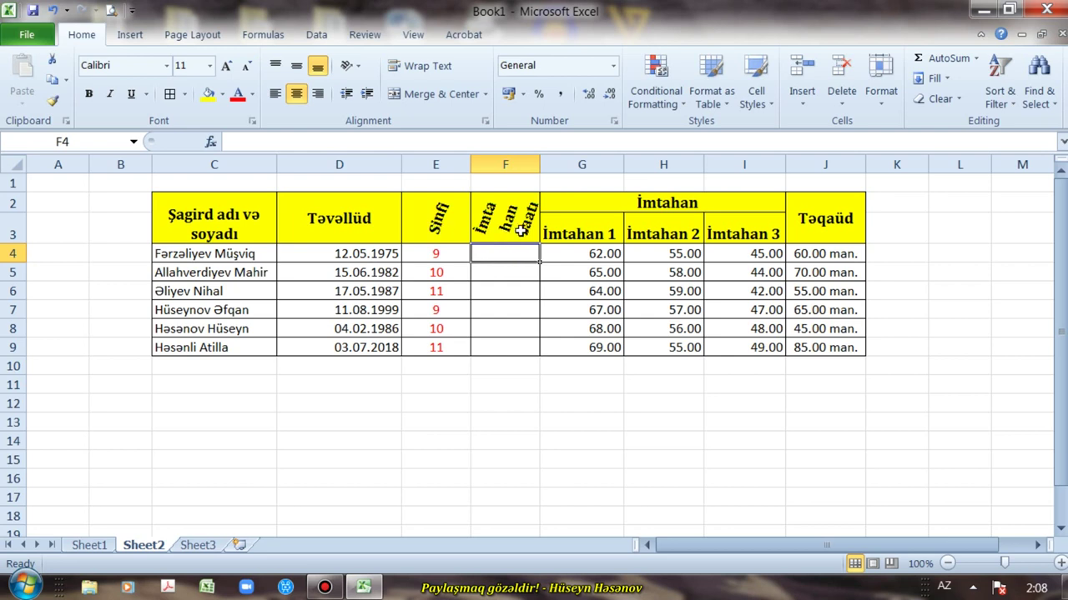
Step: Set the İmtahan saatı header's text orientation to horizontal (0°) in Format Cells
click(522, 231)
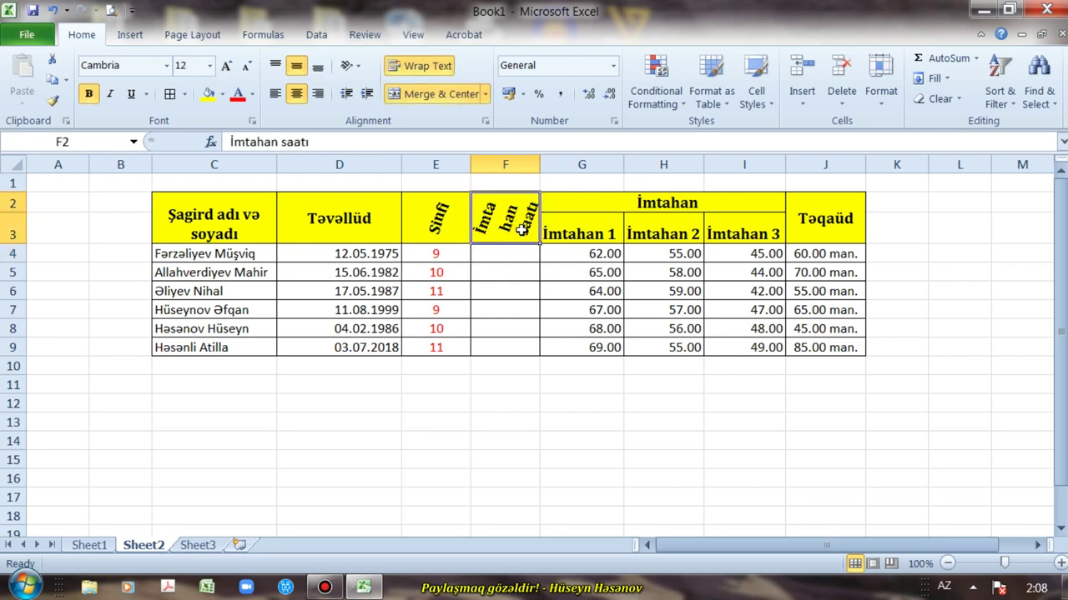
click(357, 66)
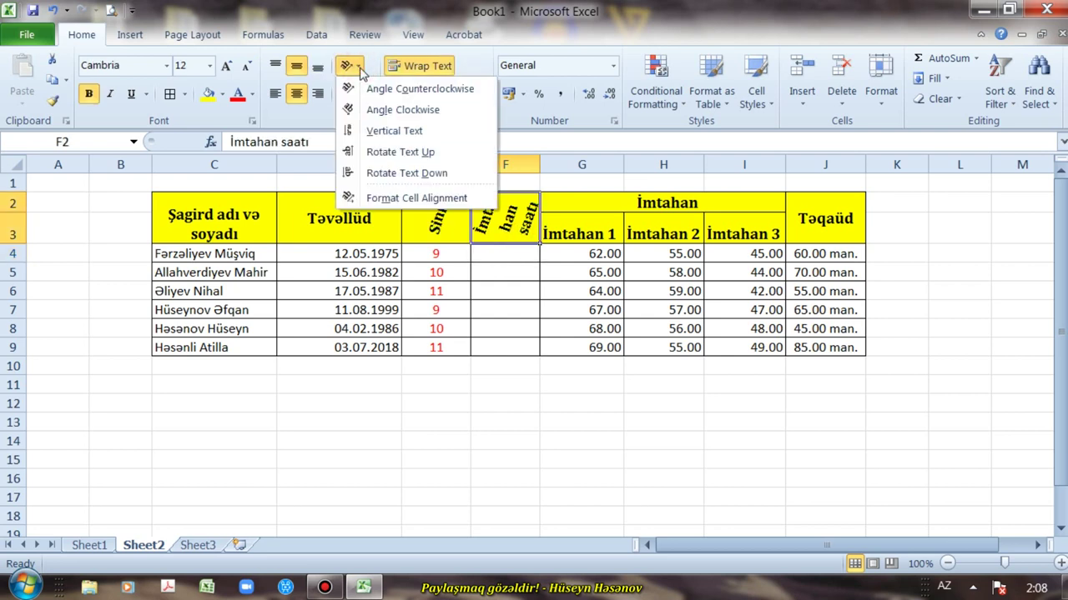
click(392, 198)
drag(916, 208, 945, 248)
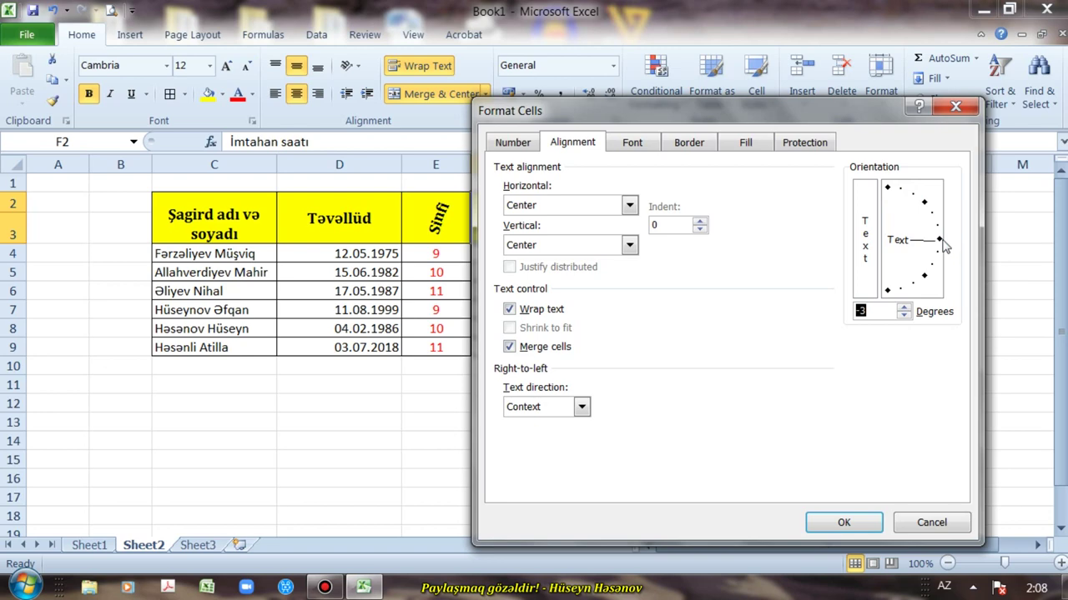
click(844, 524)
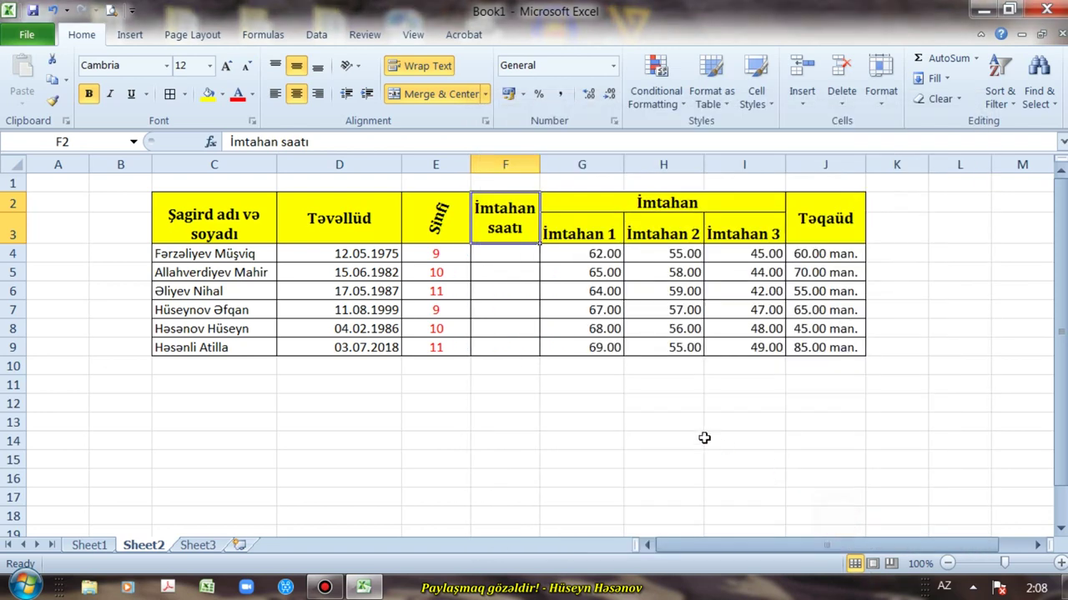
click(493, 254)
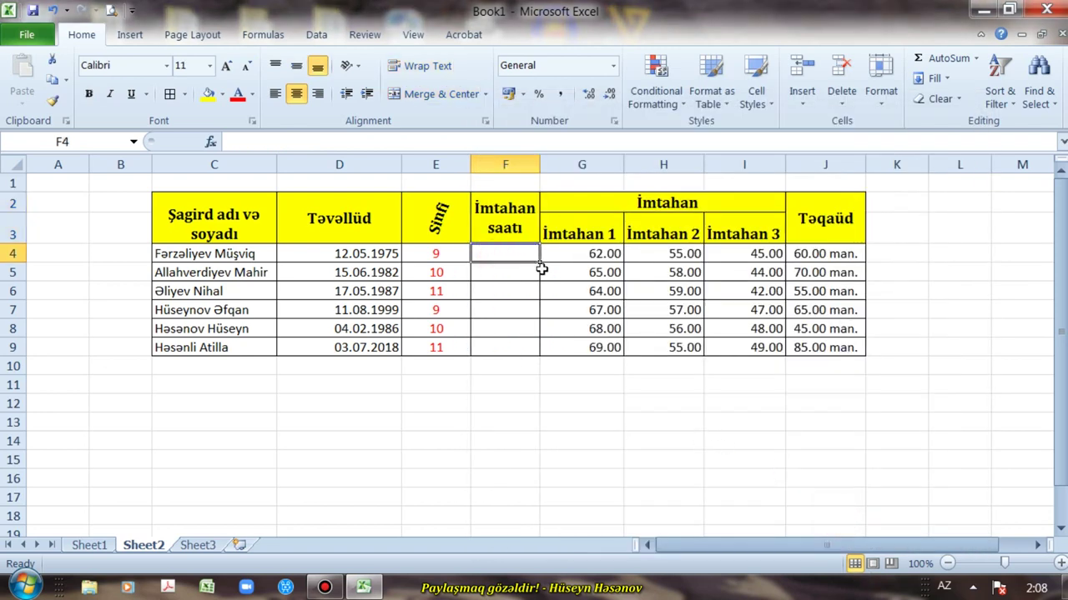
Step: Enter 10:00 in F4 as a time with seconds and fill hourly times to F9
text(10)
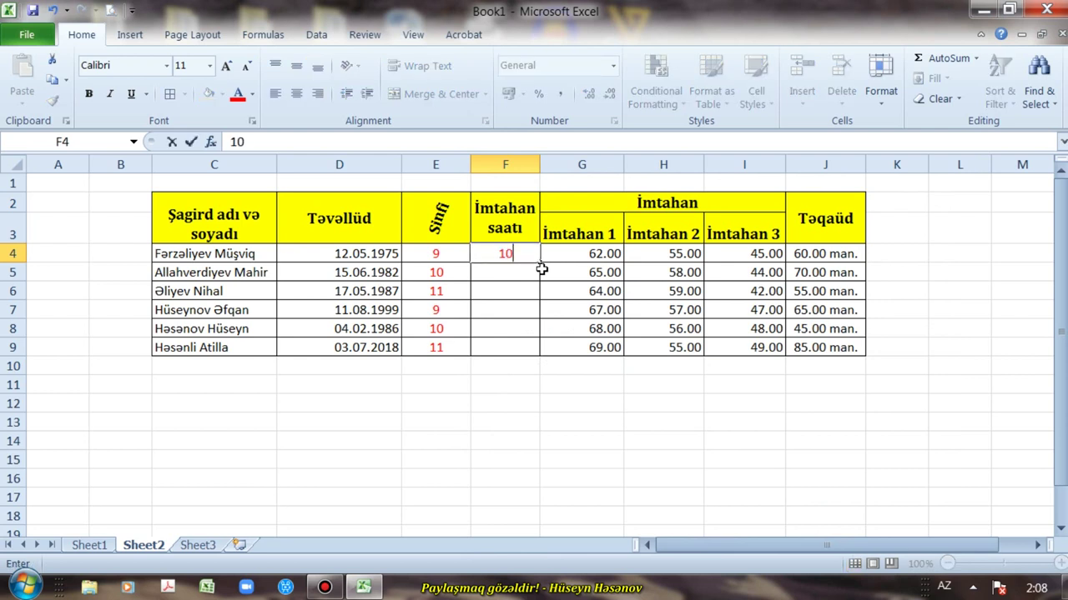
text(:)
text(00)
key(Return)
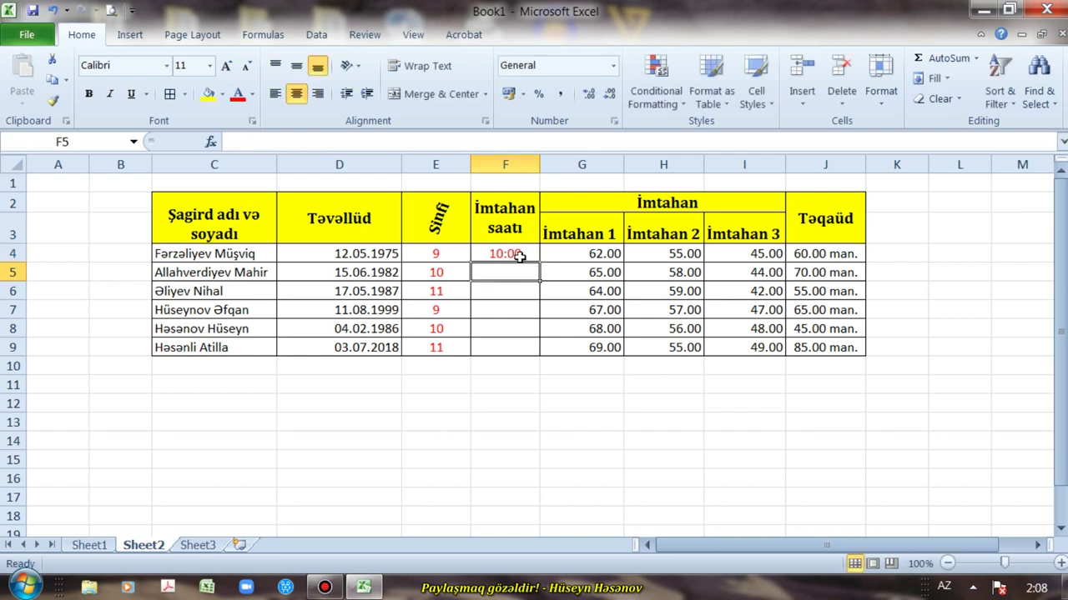
click(519, 257)
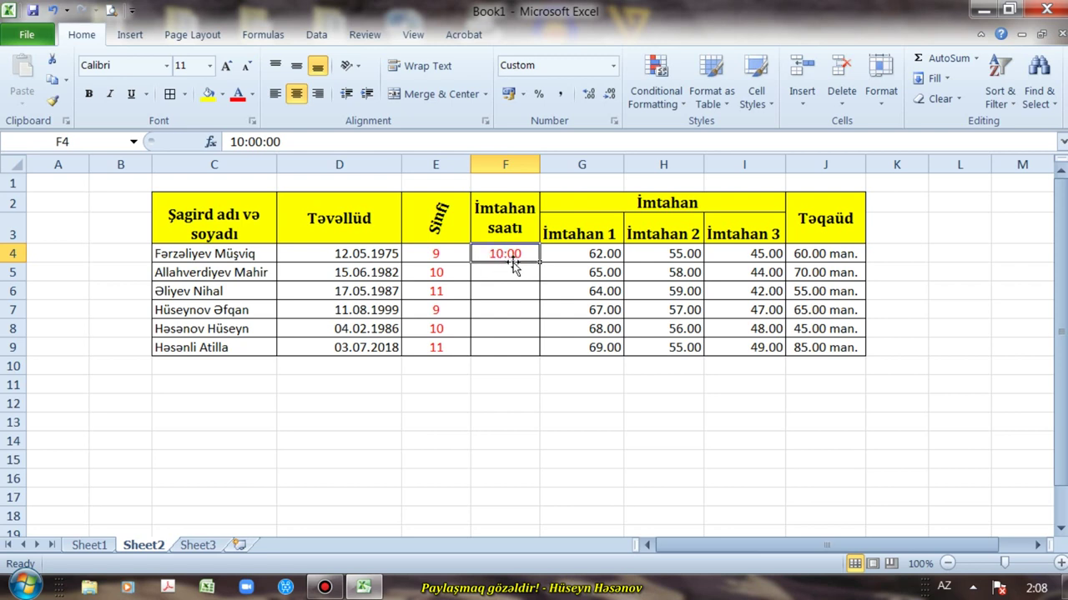
click(613, 69)
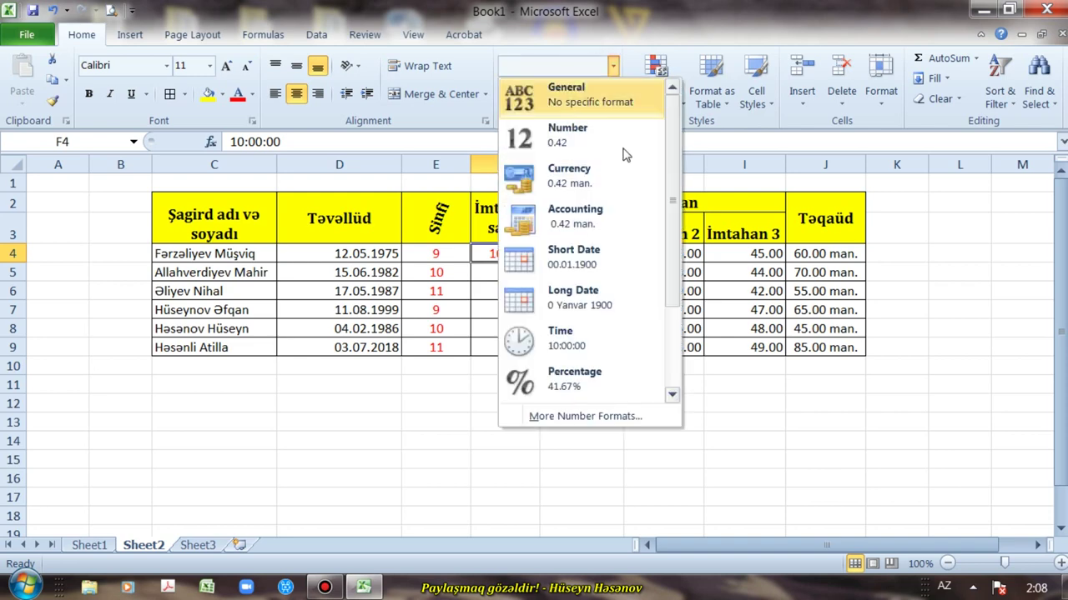
click(605, 343)
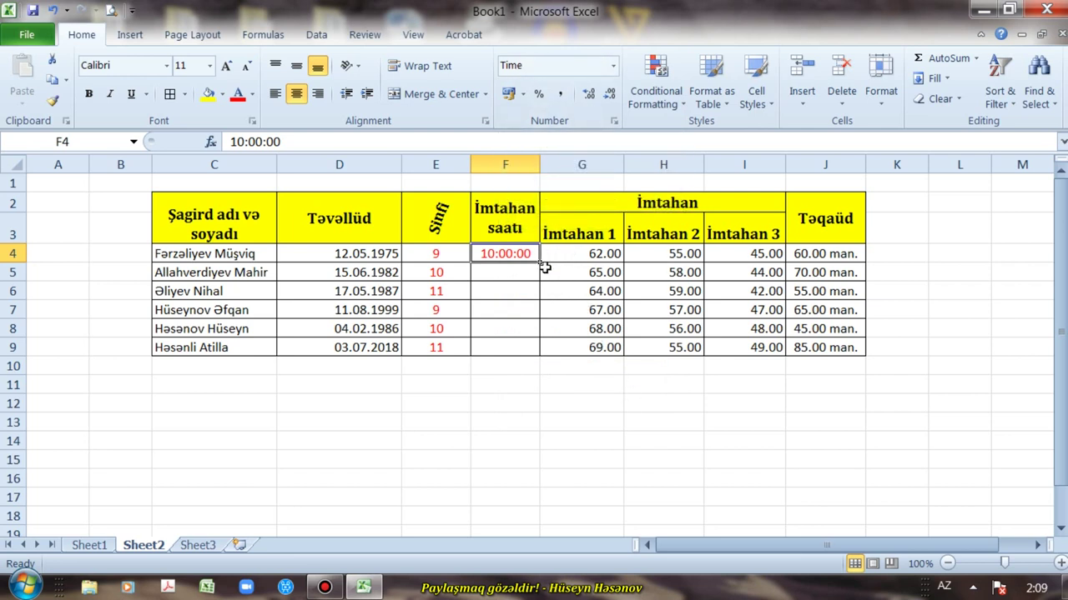
drag(540, 263, 540, 355)
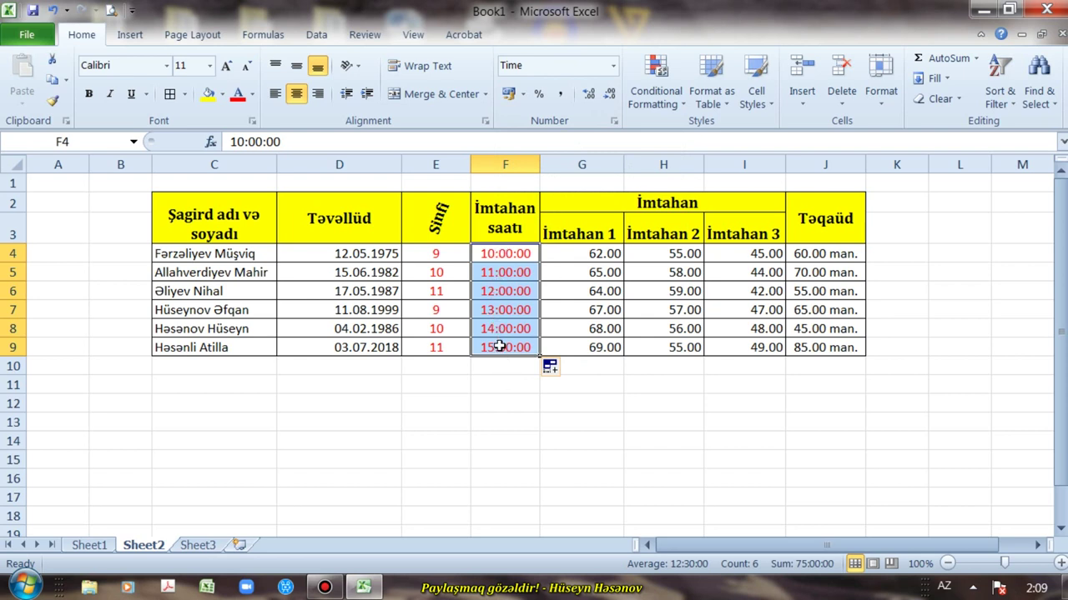
Step: Confirm that F4 keeps the Time number format
click(648, 409)
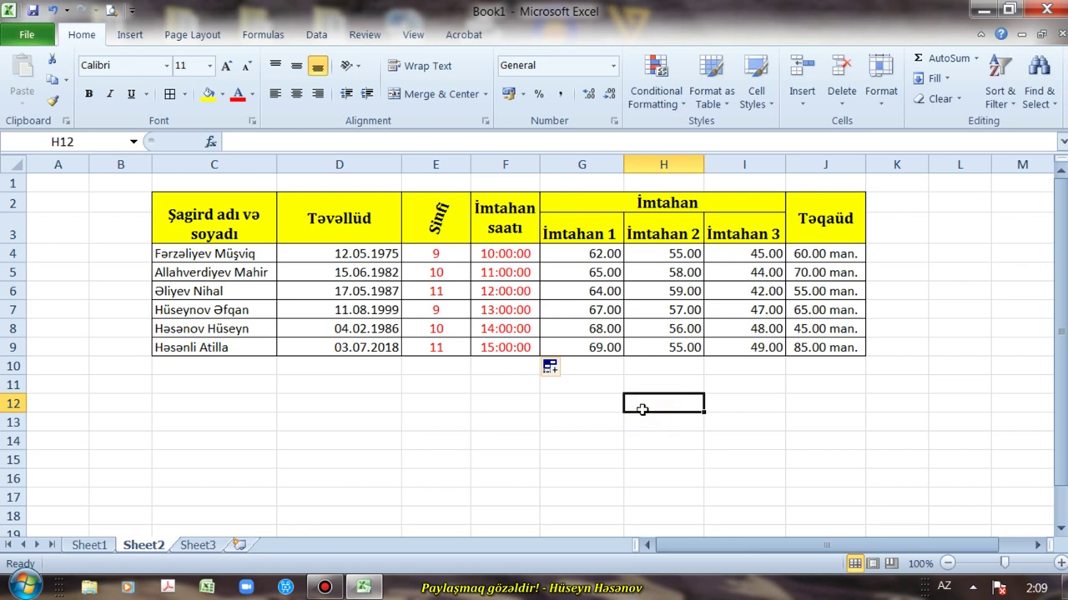
click(494, 257)
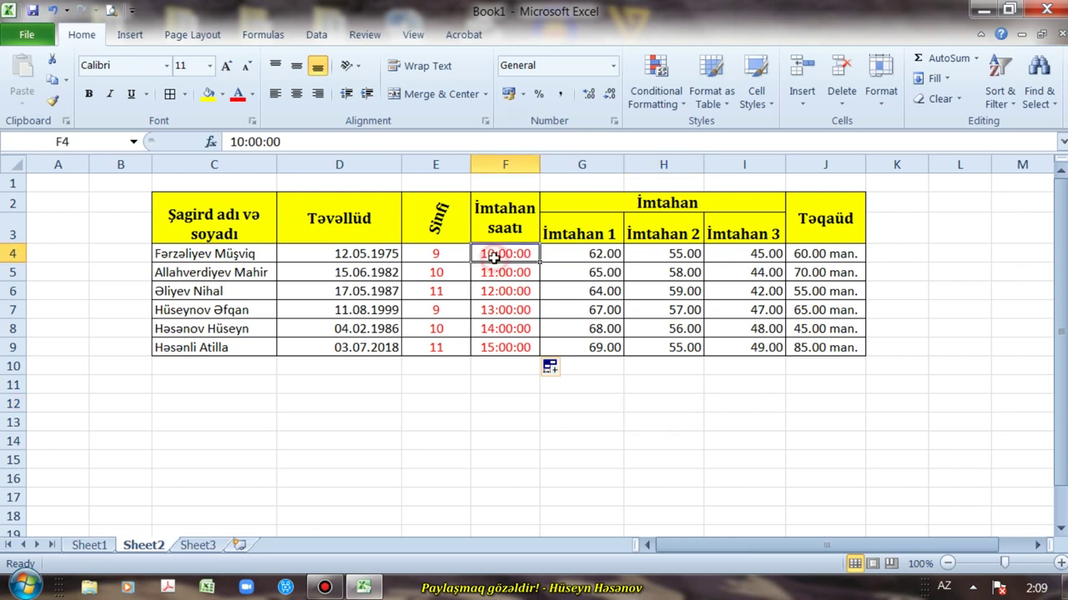
click(613, 66)
click(879, 435)
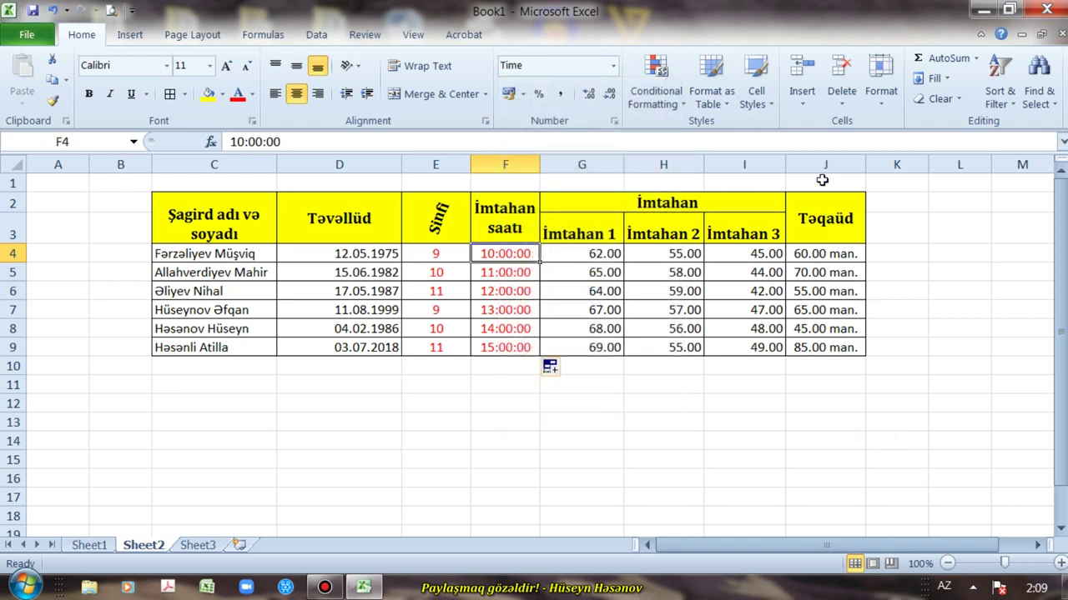
click(1036, 546)
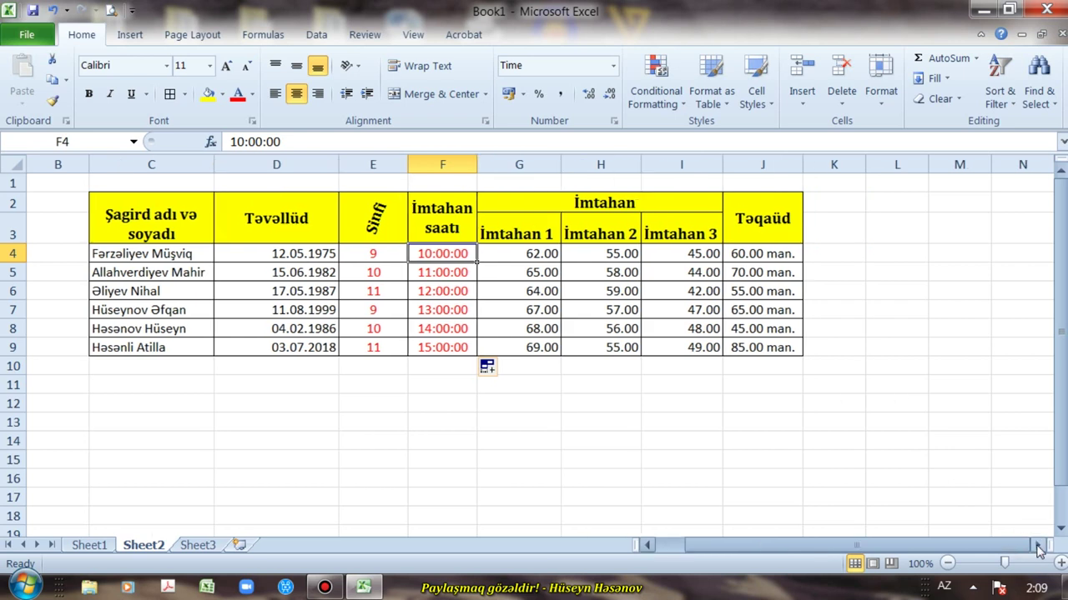
click(685, 164)
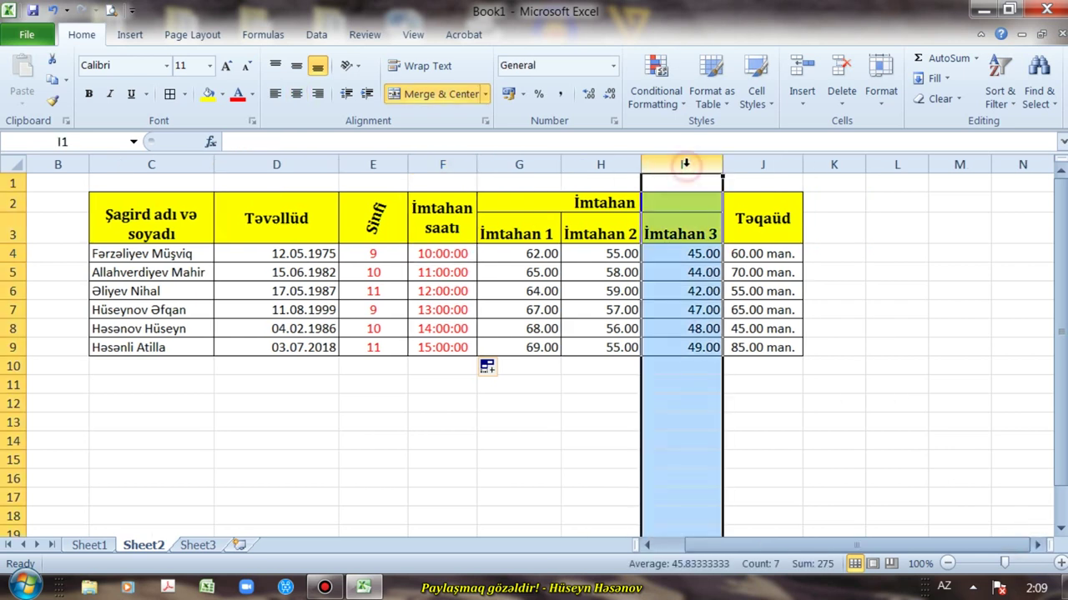
Step: Insert a new empty column J before Təqaüd
click(760, 157)
right_click(755, 167)
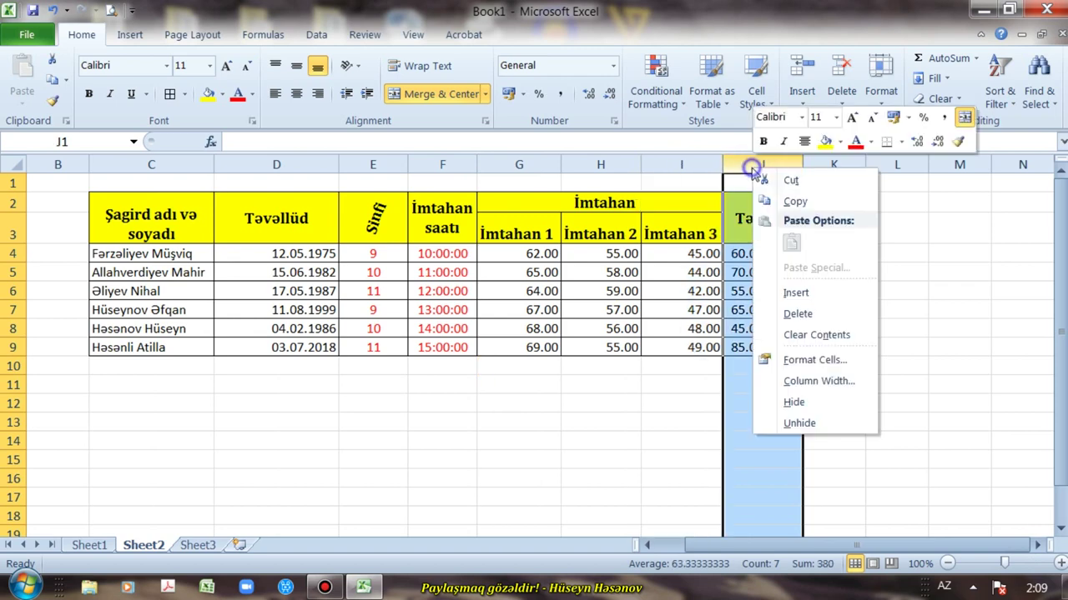
click(796, 293)
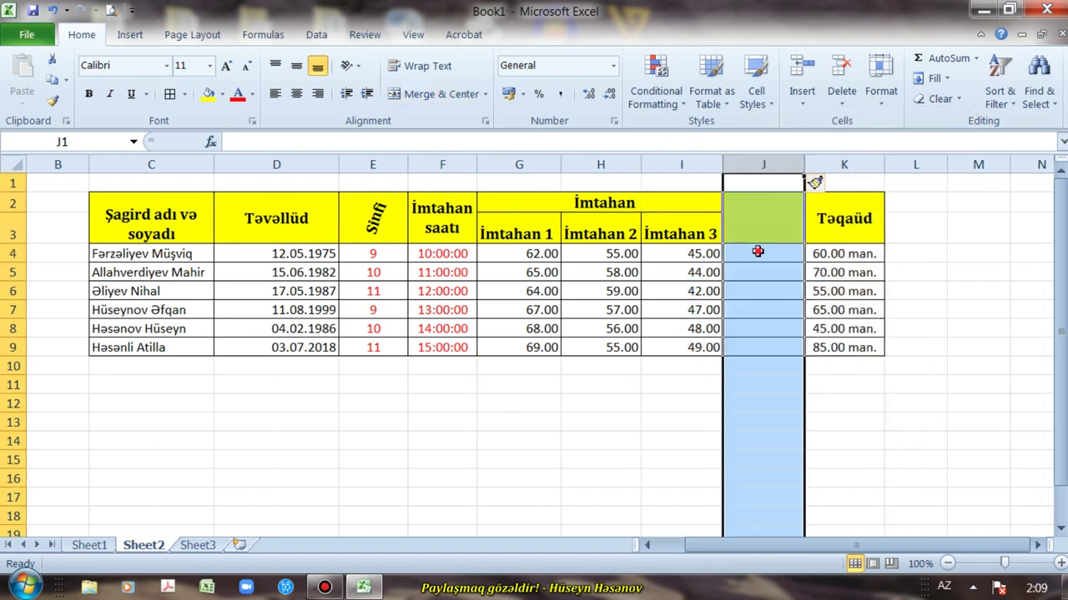
Step: Merge J2:J3, enter the header Ümumi bal, and wrap its text
click(757, 245)
drag(750, 199, 754, 227)
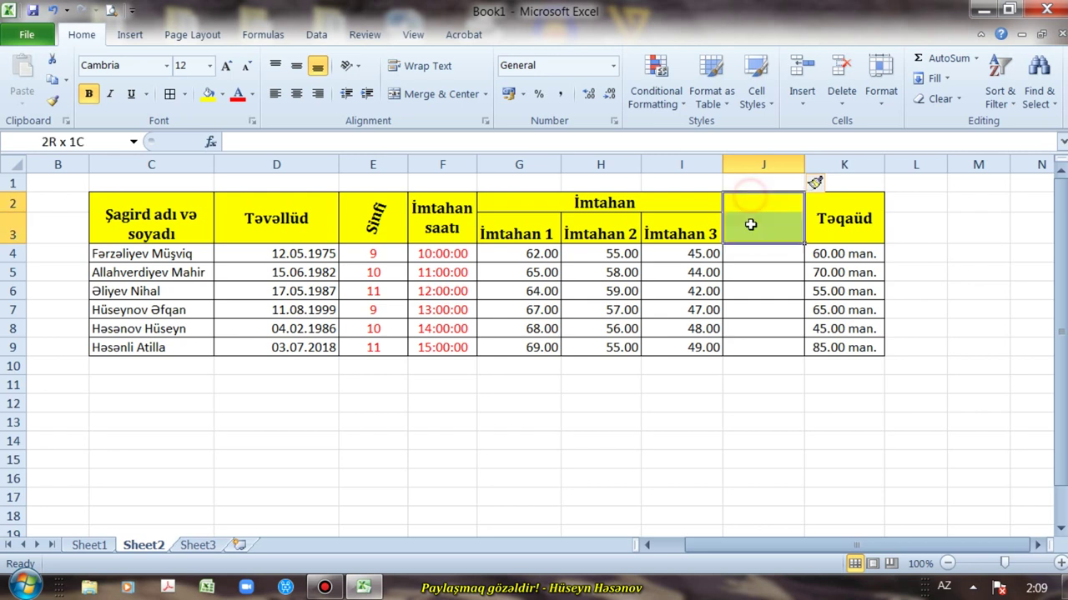
click(436, 93)
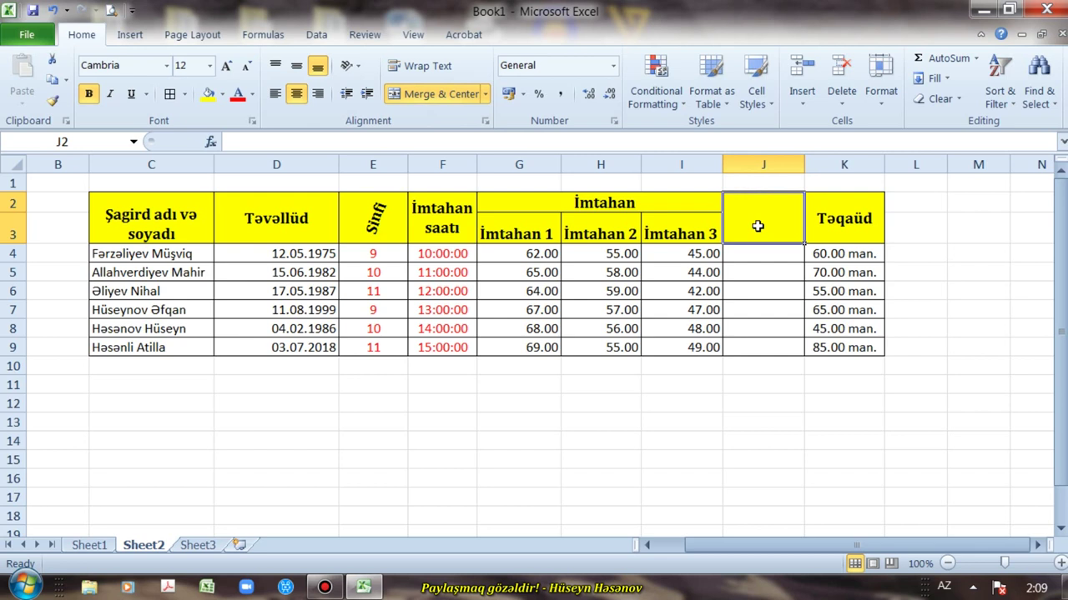
text(Ümumi bal)
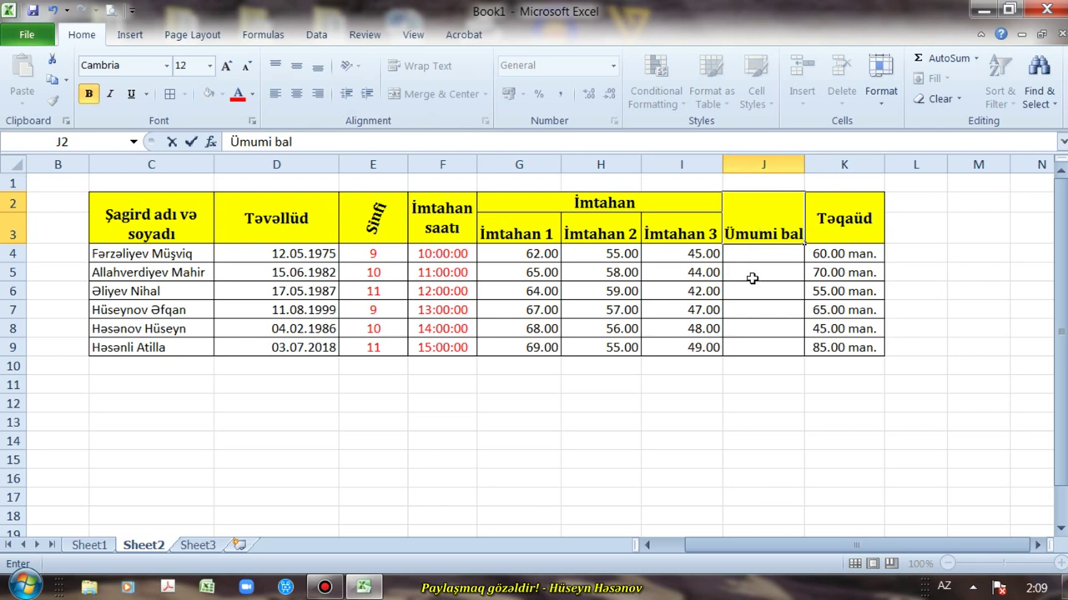
click(751, 345)
click(753, 236)
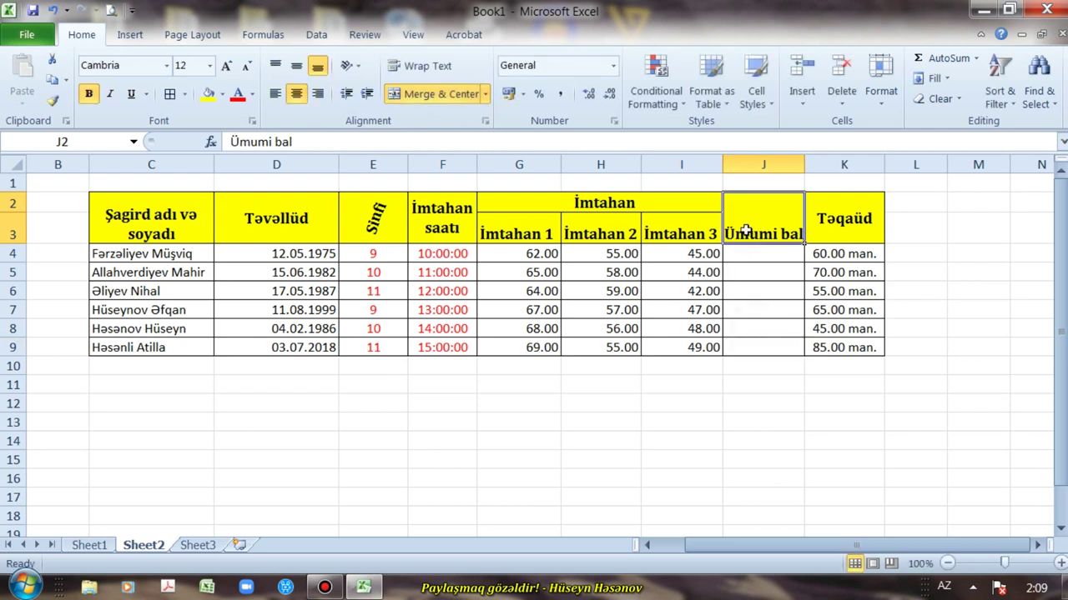
click(426, 69)
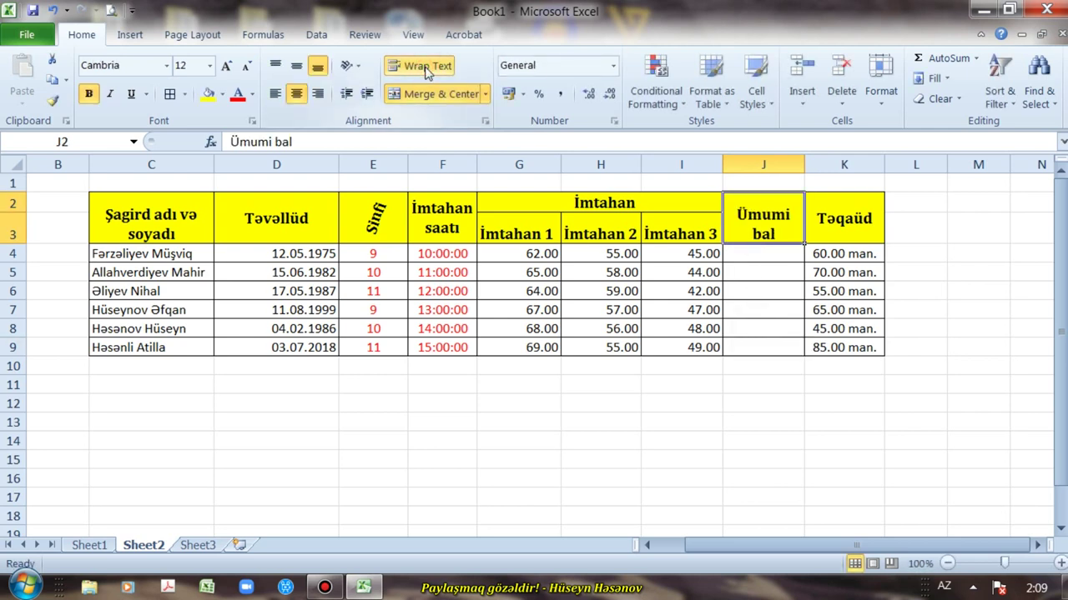
click(745, 260)
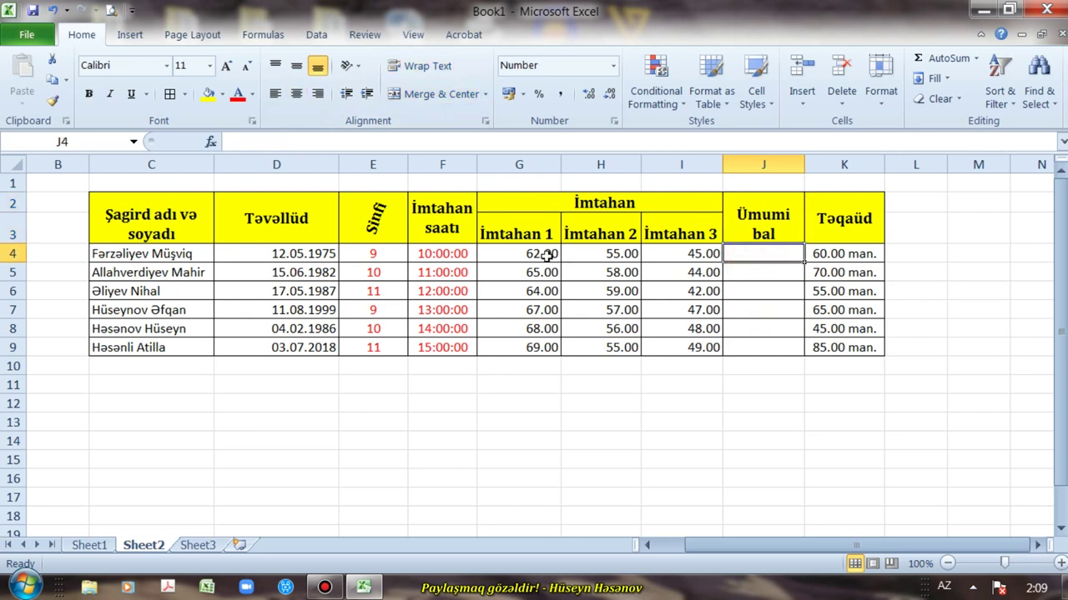
Step: Enter the total formula =G4+H4+I4 in J4
drag(536, 256, 667, 254)
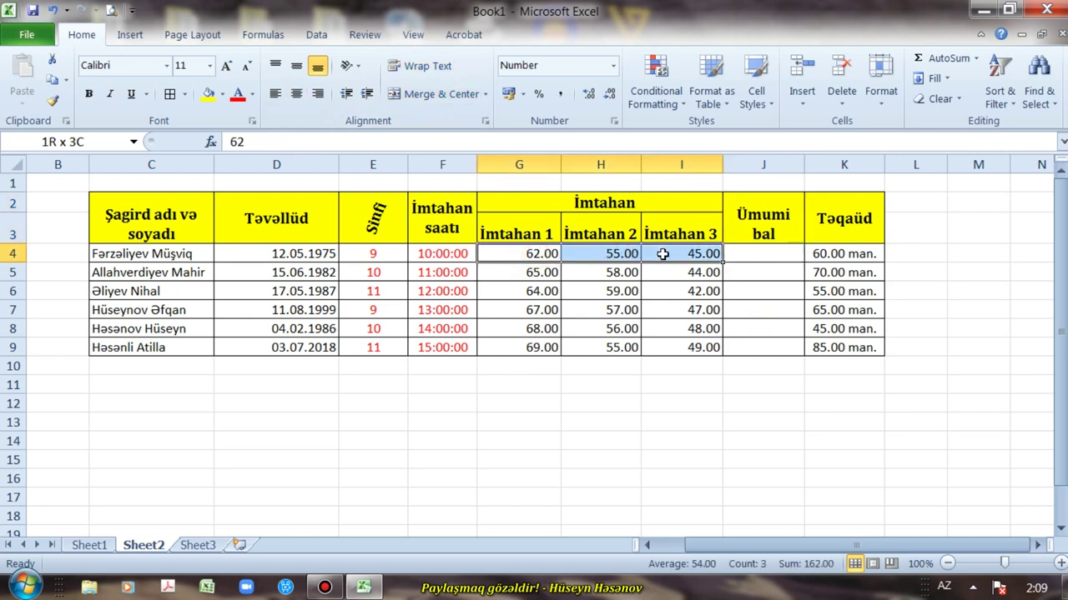
click(742, 254)
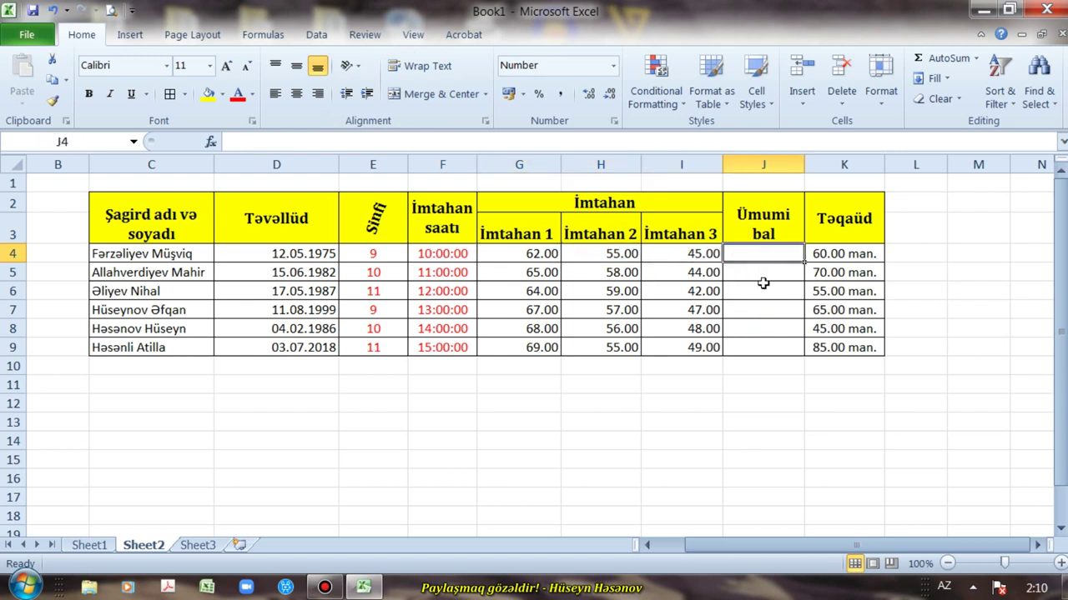
text(=)
click(512, 252)
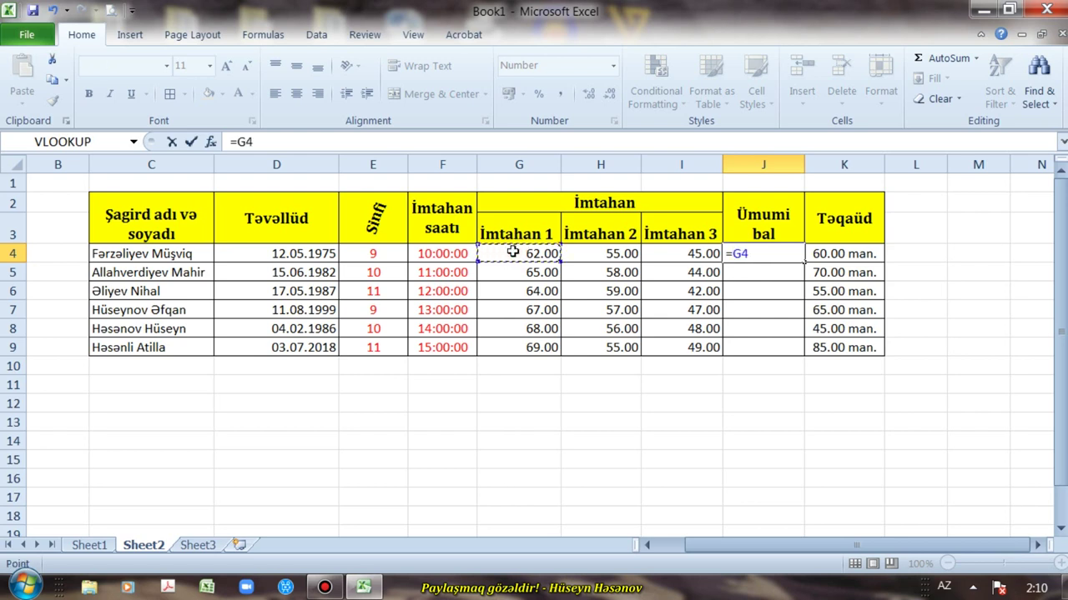
text(+)
click(587, 253)
text(+)
click(659, 257)
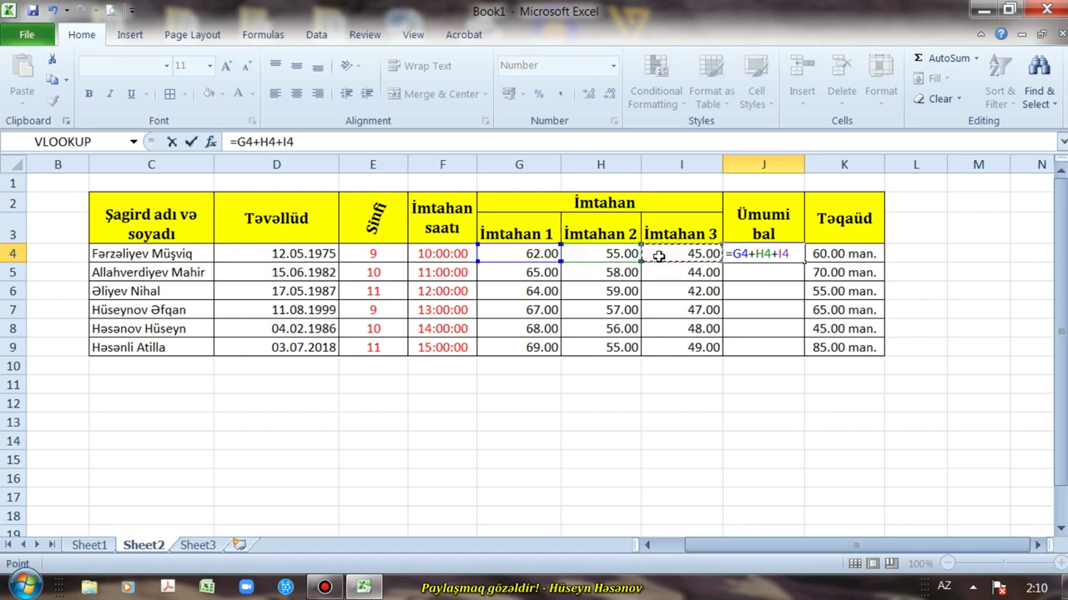
key(Return)
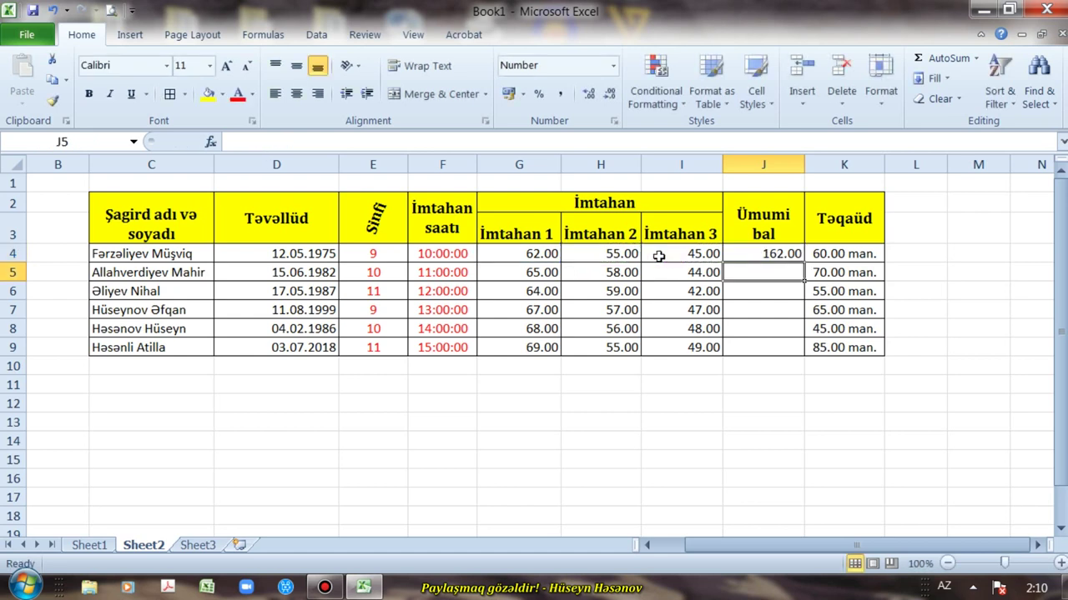
Step: Copy the total down to J9, then clear J4:J9 again
click(757, 247)
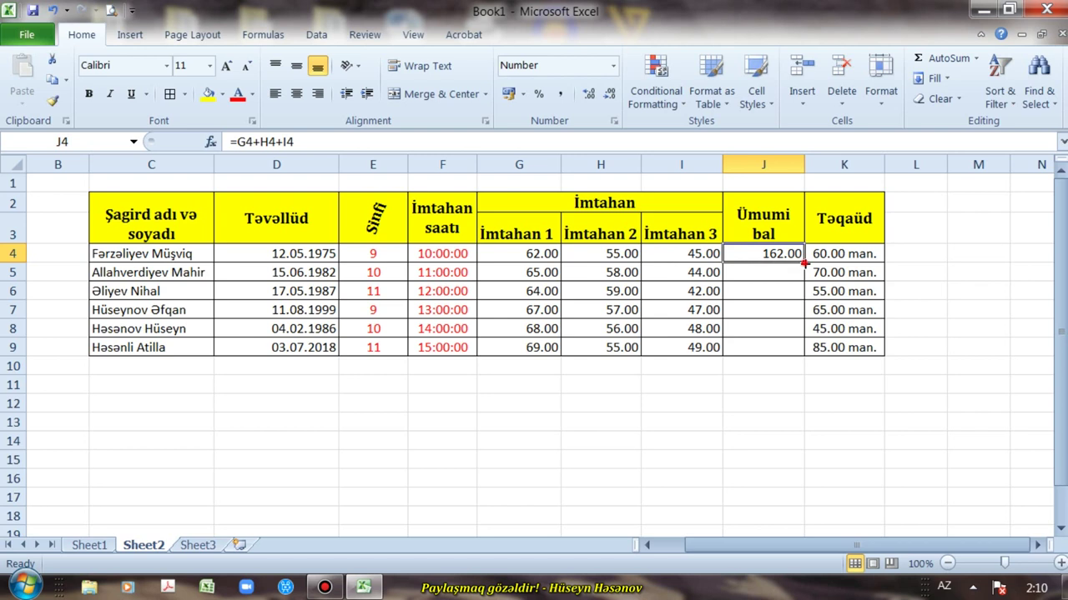
drag(803, 263, 788, 351)
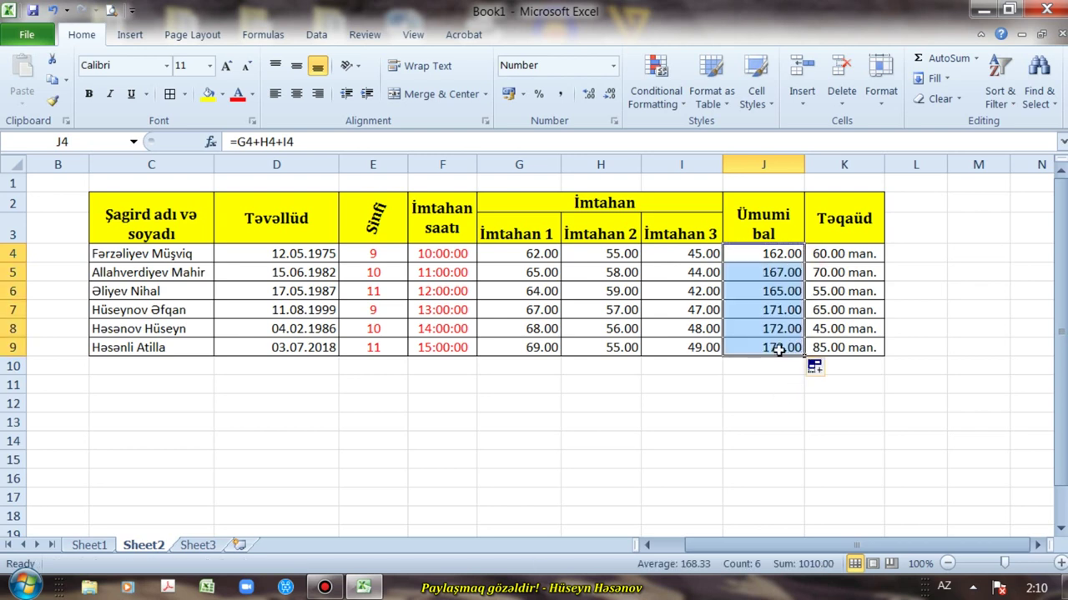
click(751, 273)
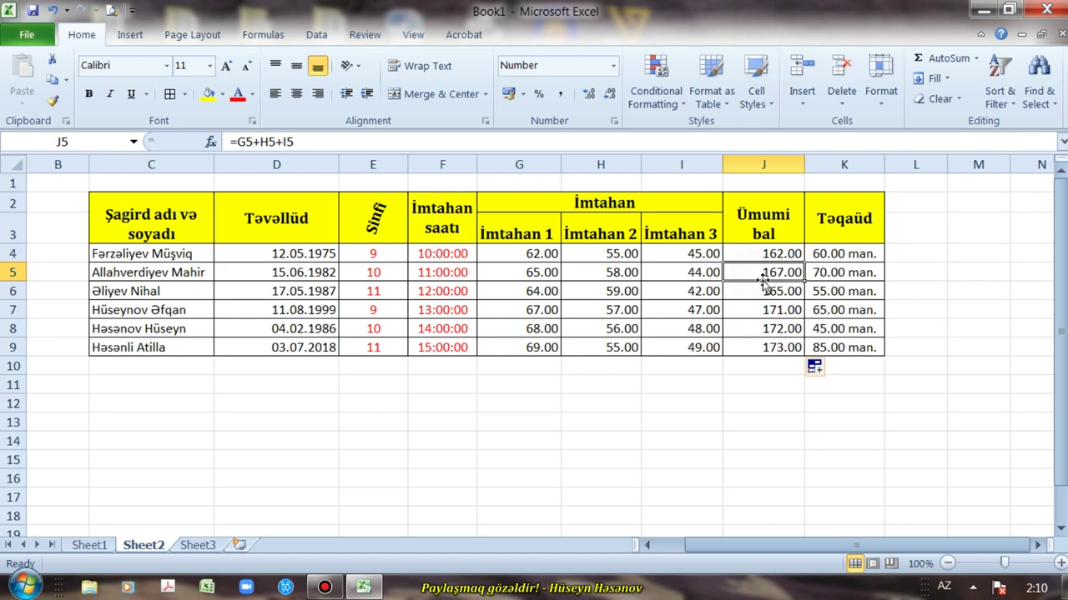
drag(760, 254, 756, 351)
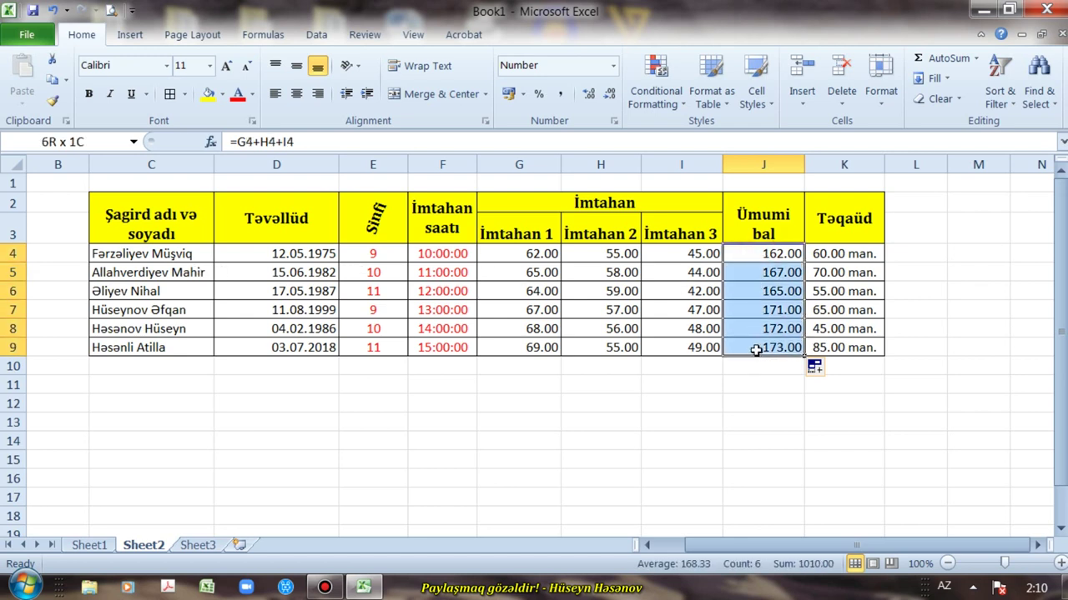
key(Delete)
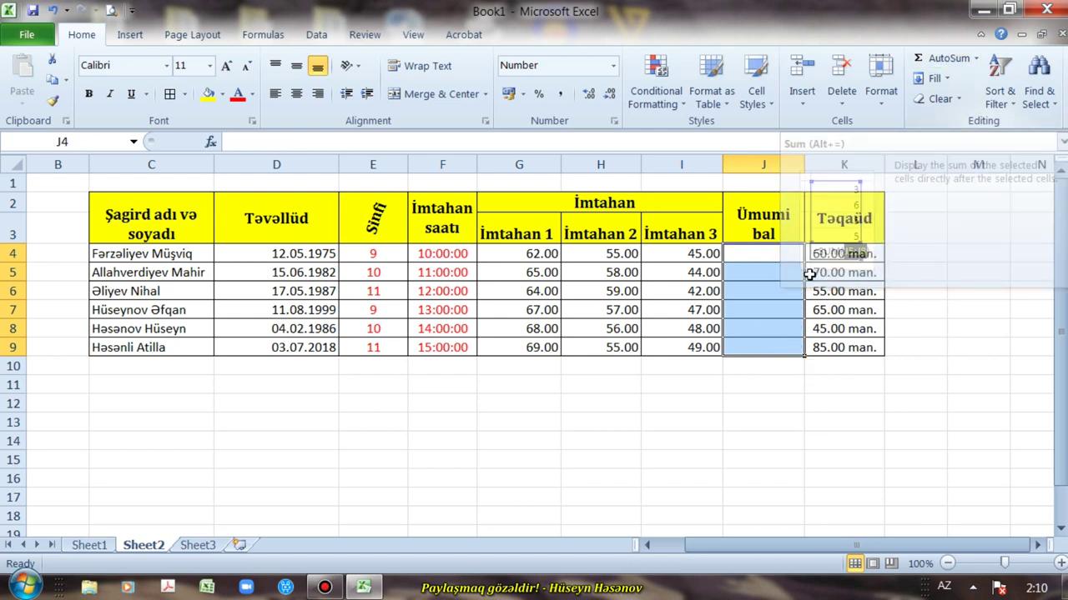
Step: Enter AutoSum totals of the exam scores in J4 through J7
click(725, 385)
click(739, 255)
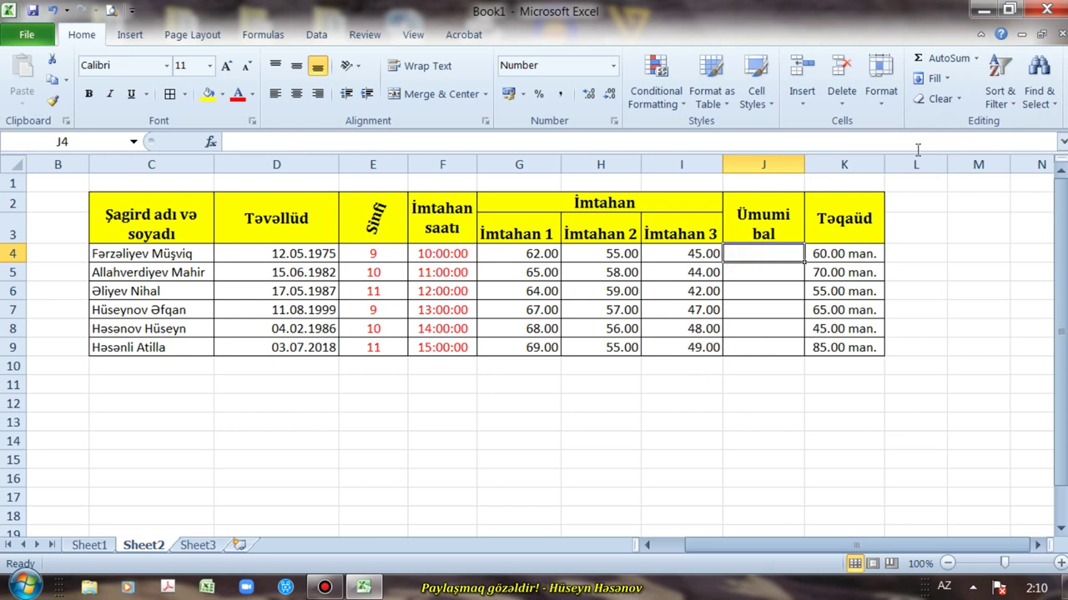
click(951, 58)
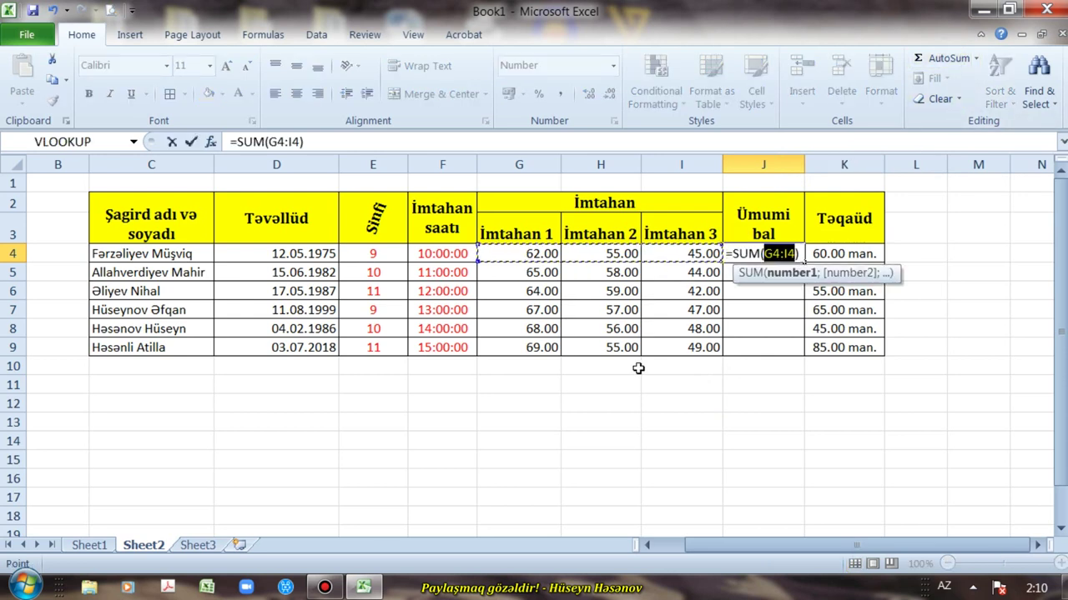
key(Return)
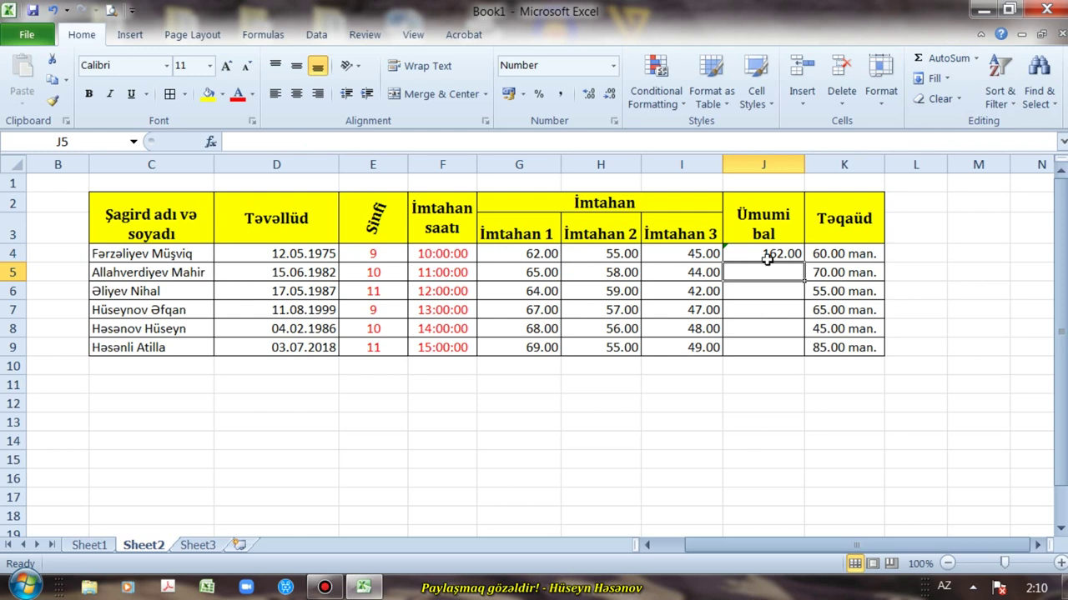
click(937, 63)
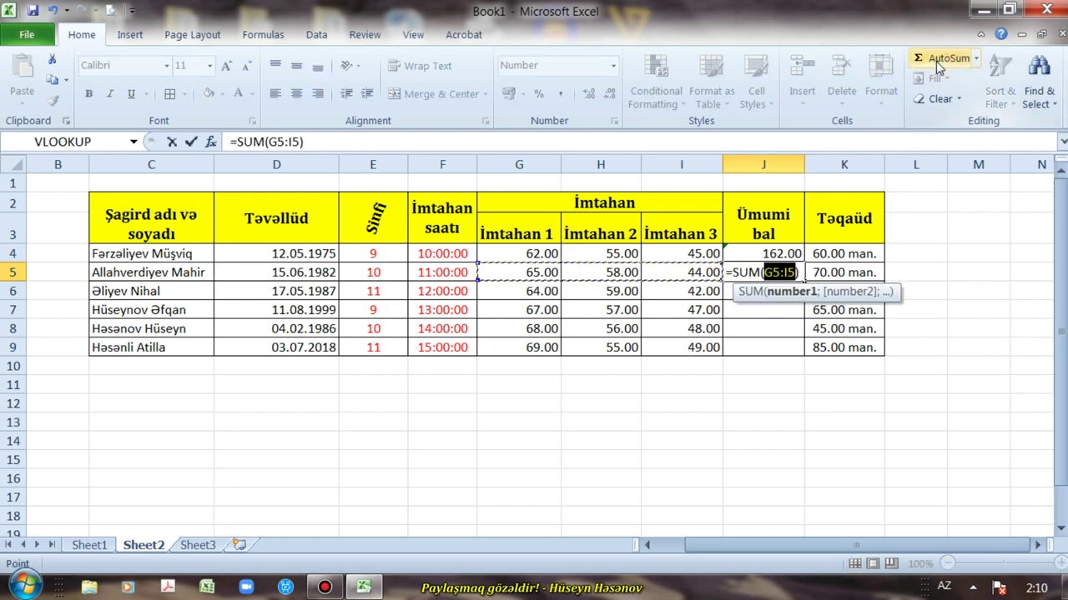
key(Return)
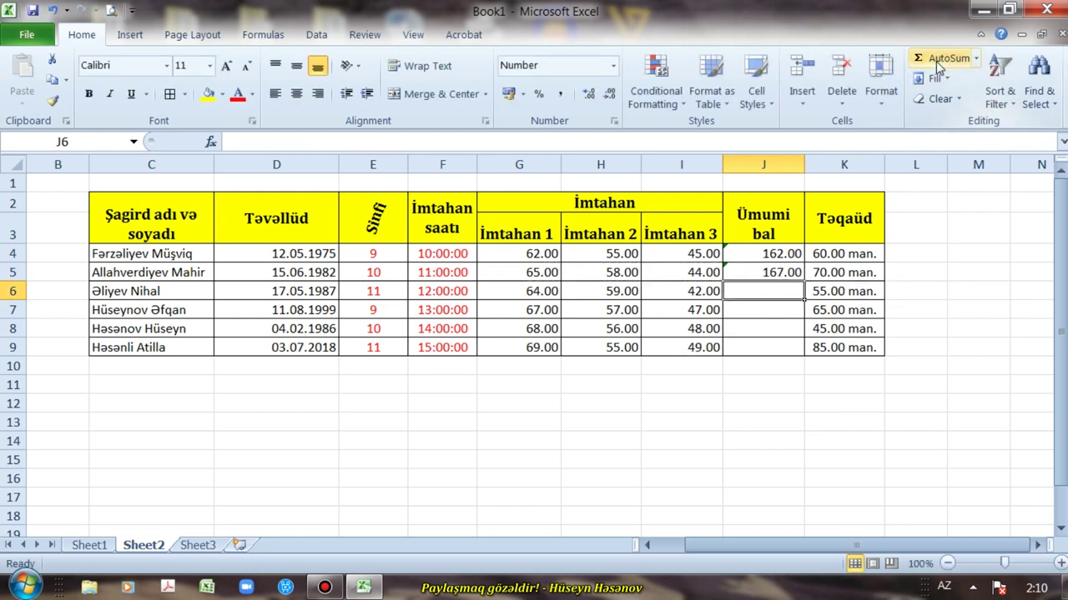
click(932, 60)
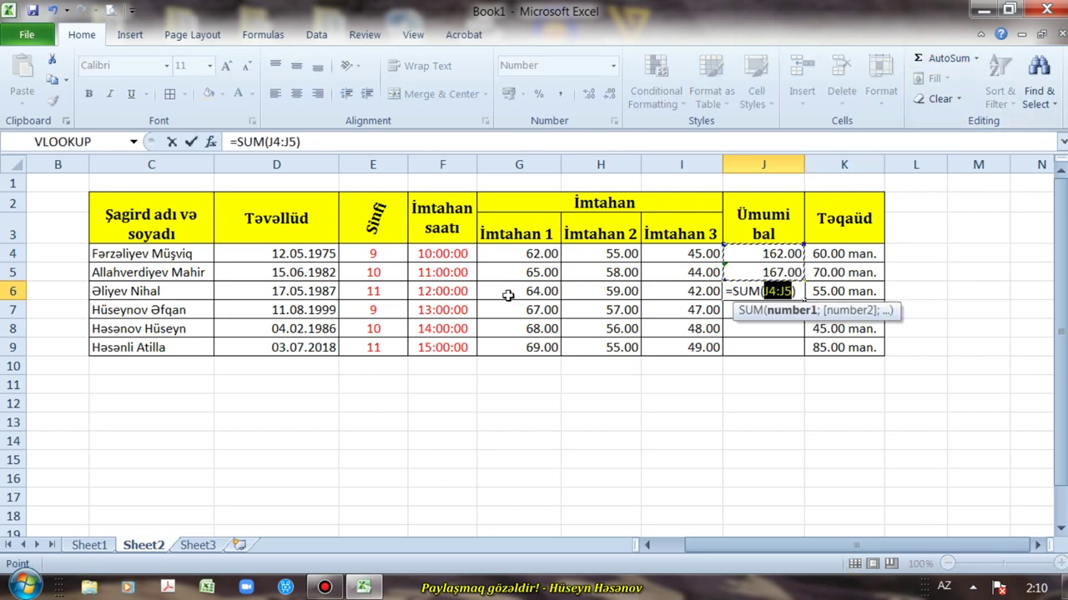
click(510, 293)
drag(590, 292, 670, 297)
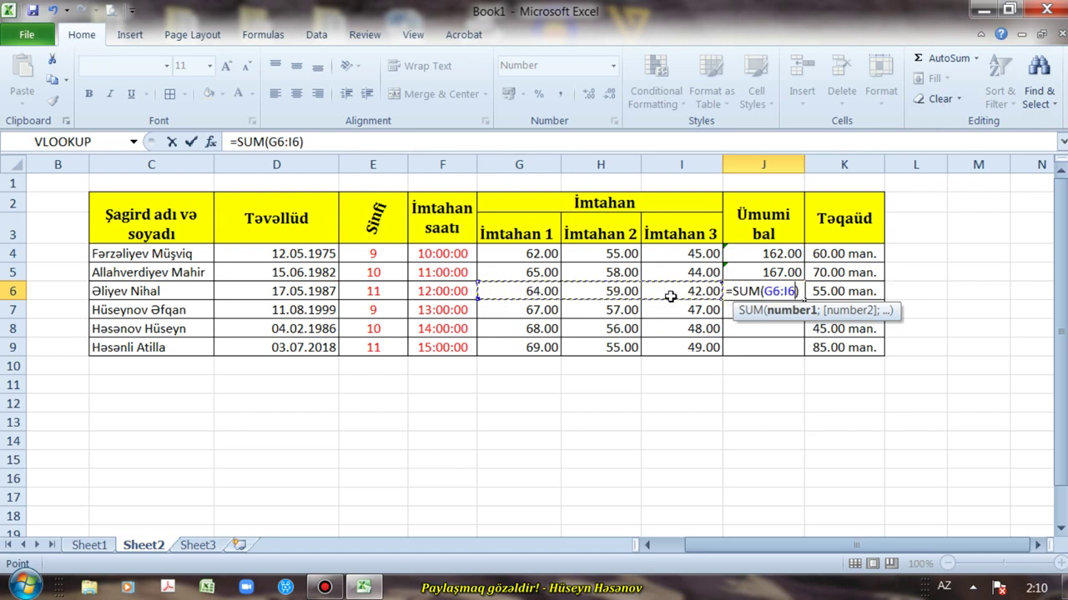
key(Return)
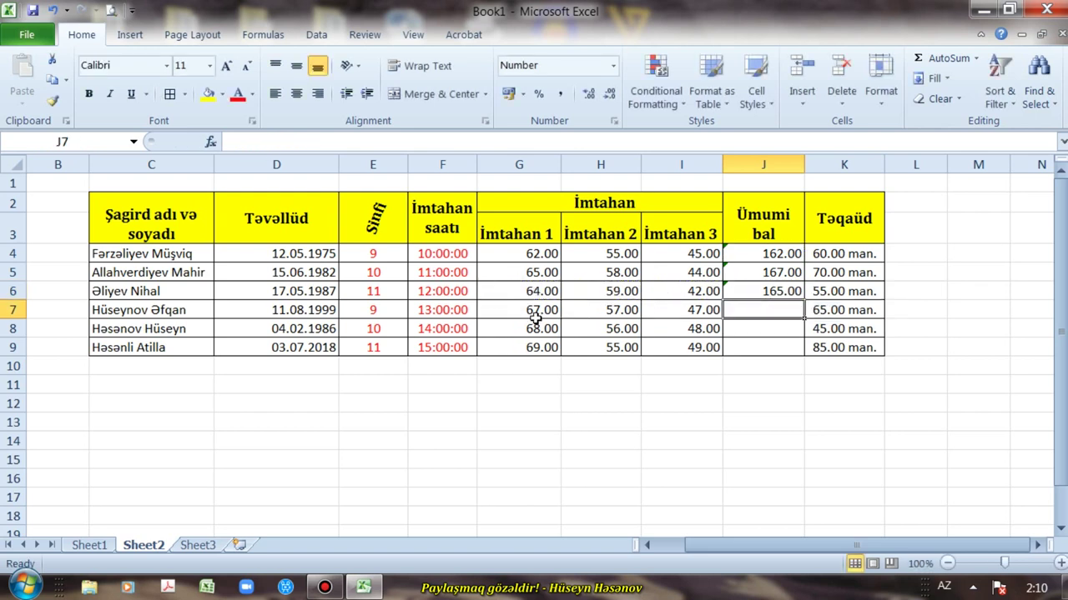
click(936, 63)
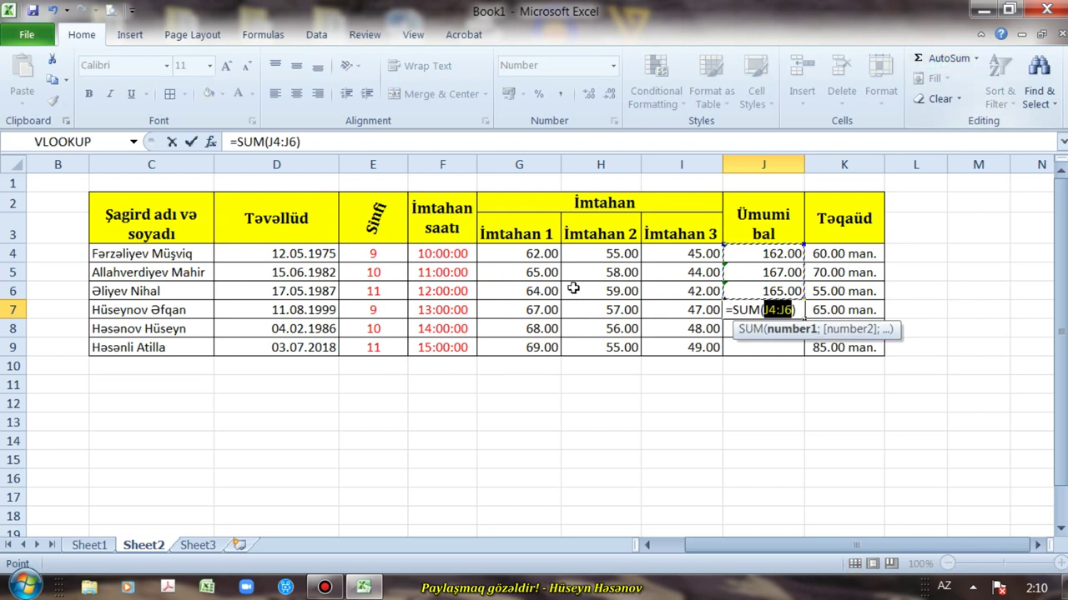
drag(542, 311, 669, 311)
key(Return)
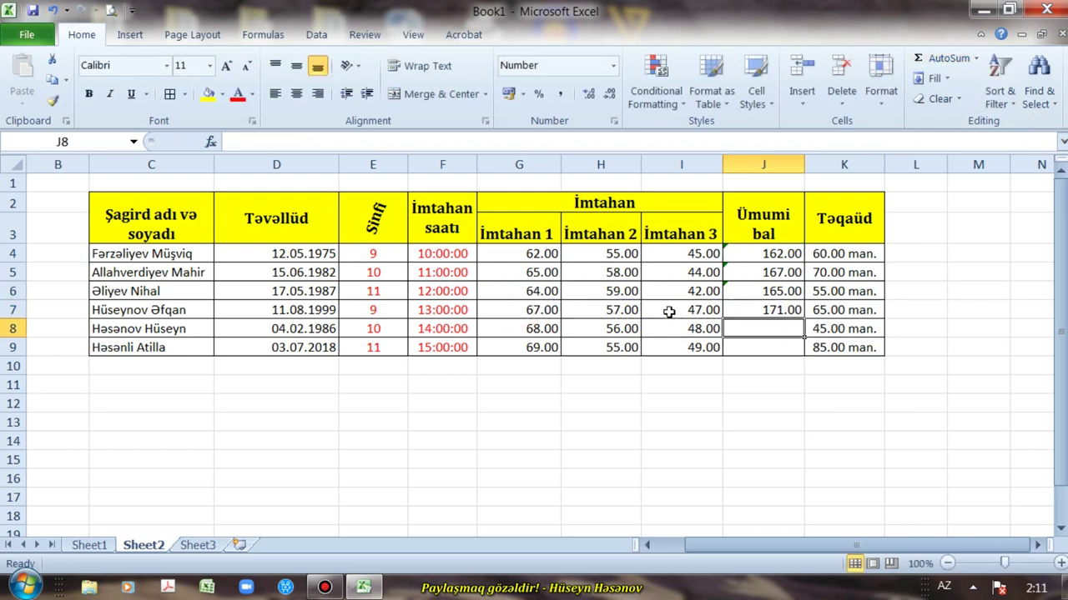
Step: Dismiss the error warning on J4 and fill its total down to J9
click(778, 253)
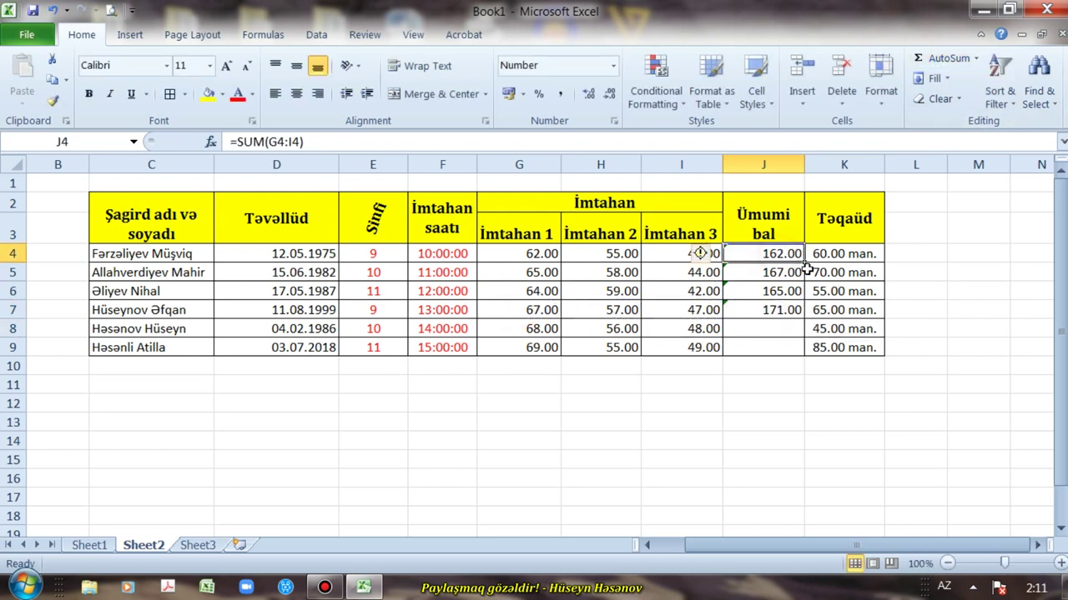
click(713, 255)
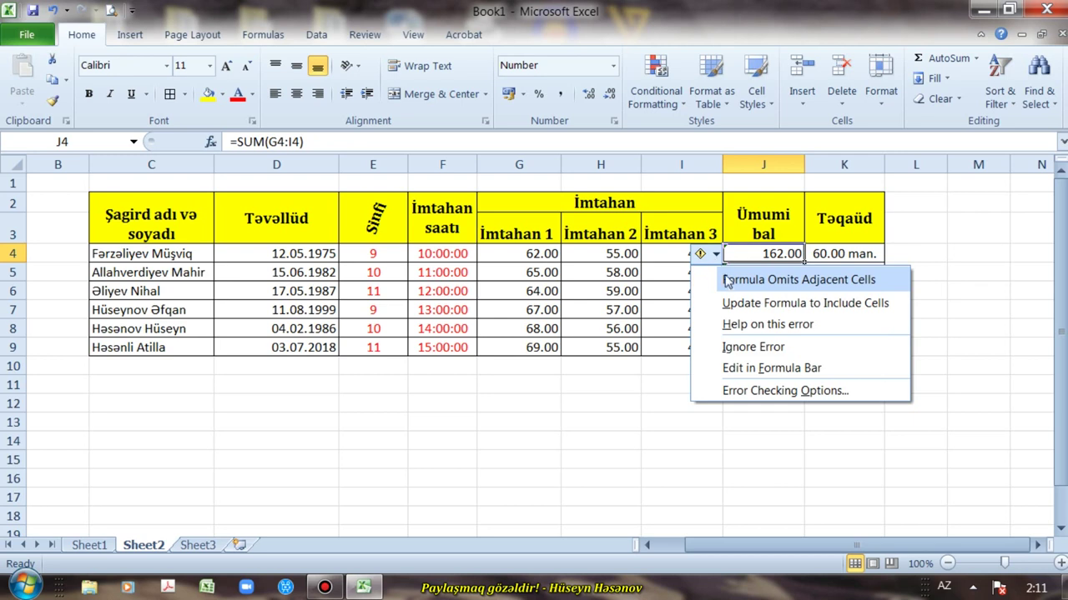
click(739, 347)
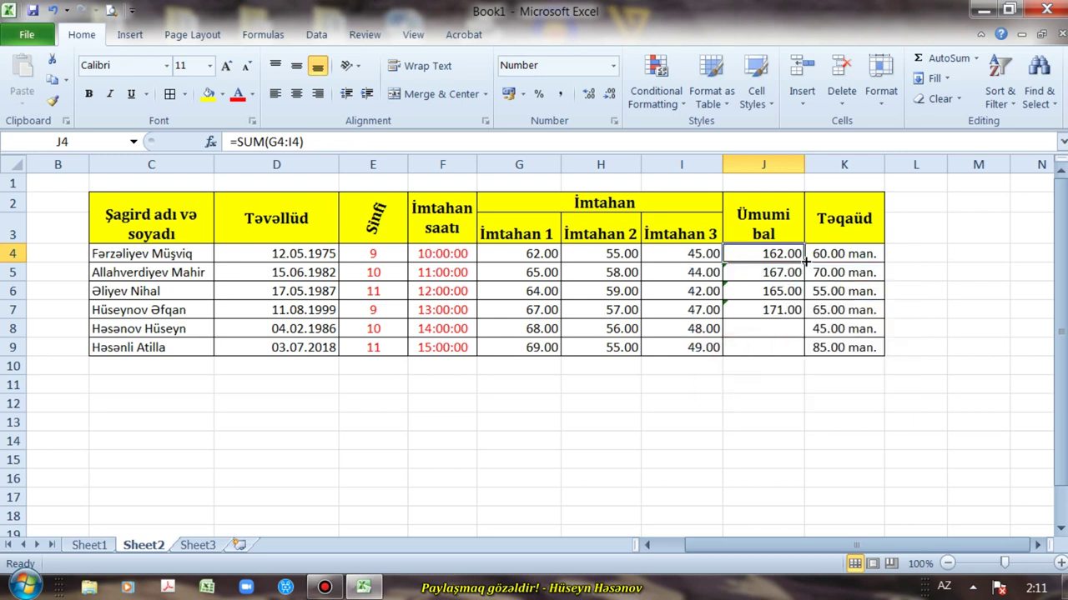
drag(805, 261, 786, 354)
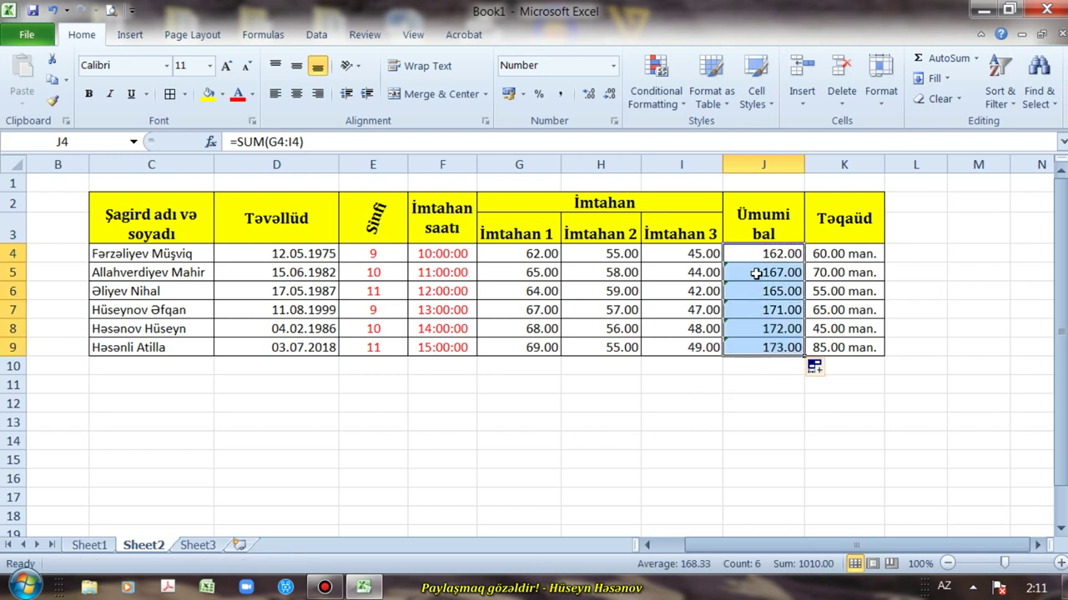
click(821, 371)
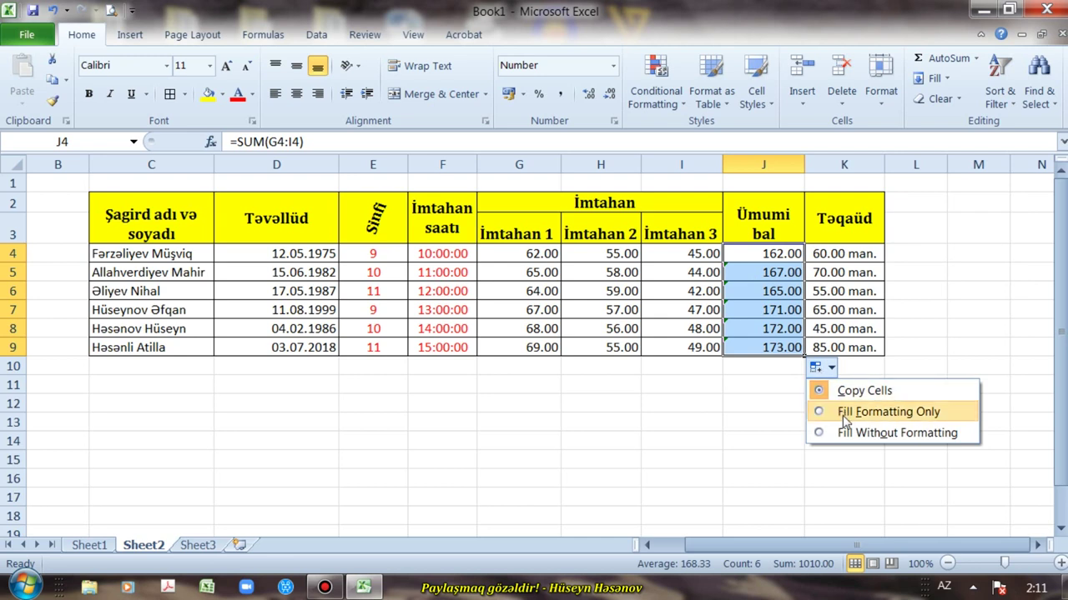
click(711, 459)
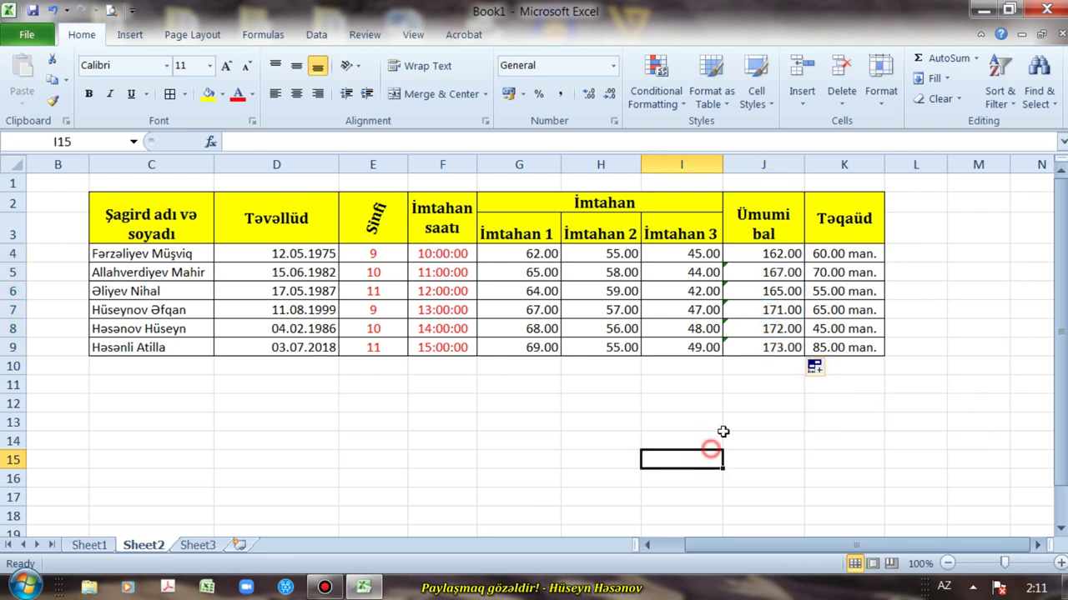
Step: Switch the fill on J5:J9 to Fill Formatting Only, then back to Copy Cells
click(740, 273)
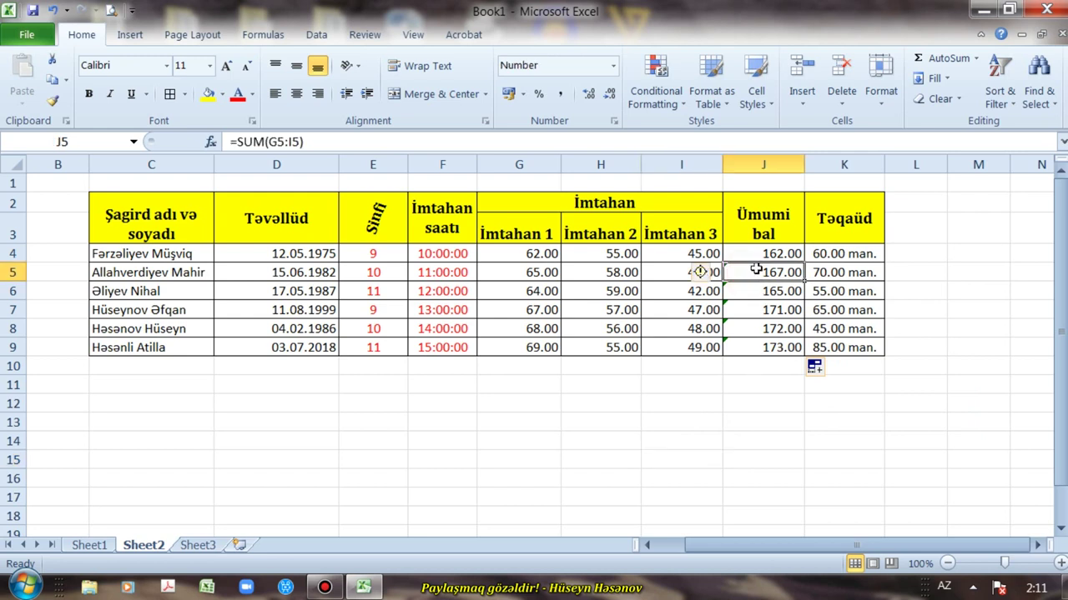
drag(755, 268, 776, 347)
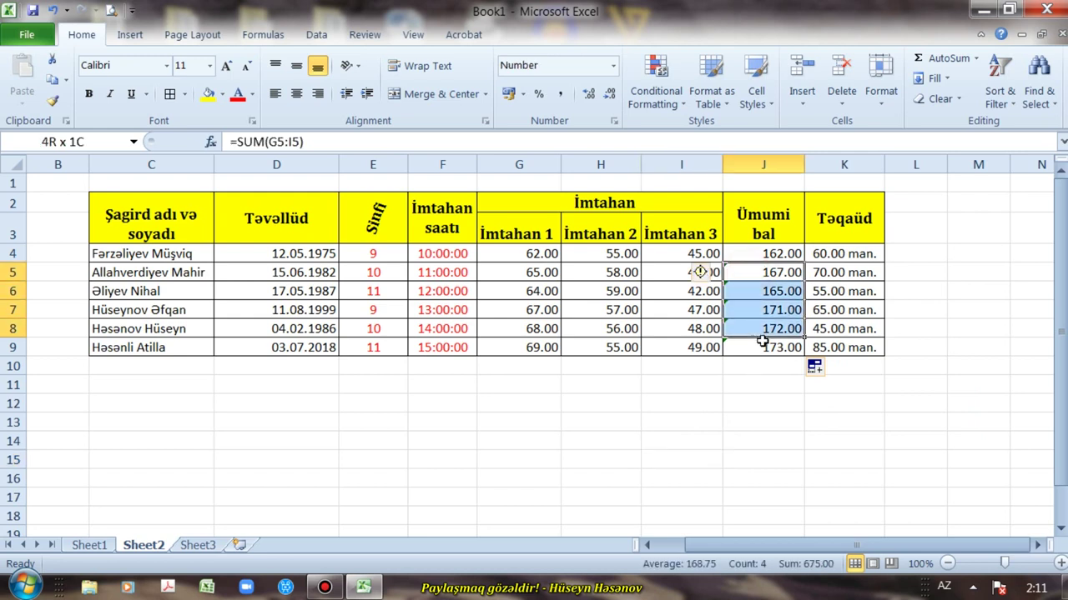
click(829, 369)
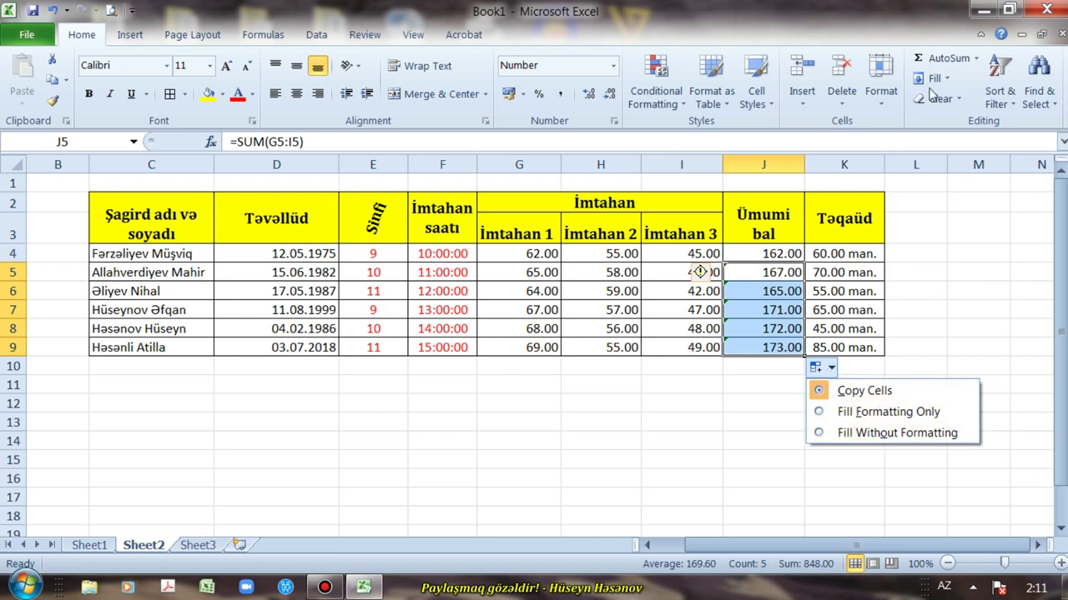
click(890, 414)
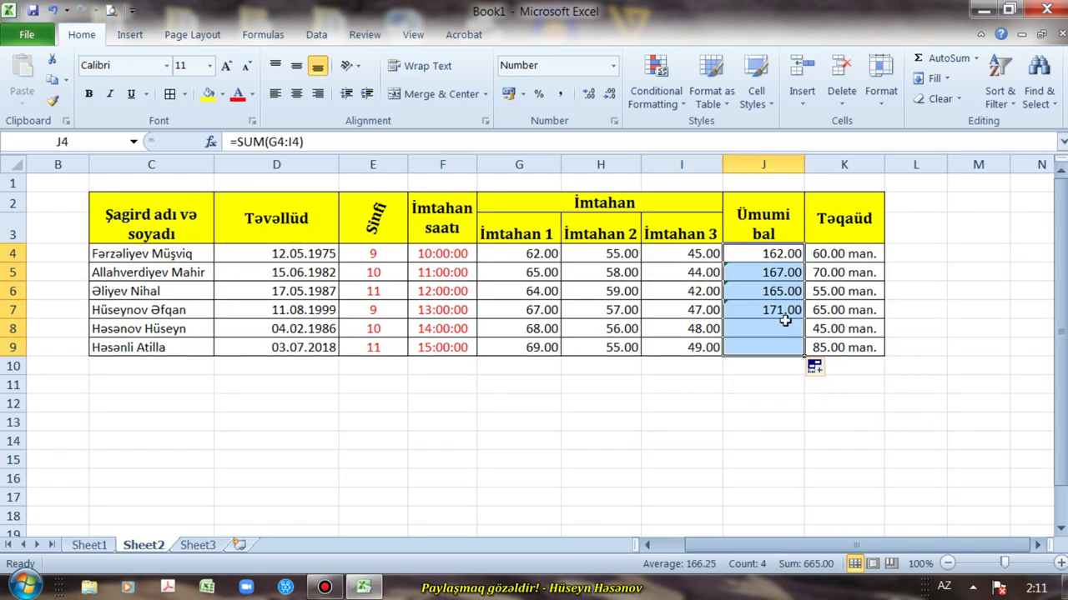
click(822, 372)
click(836, 389)
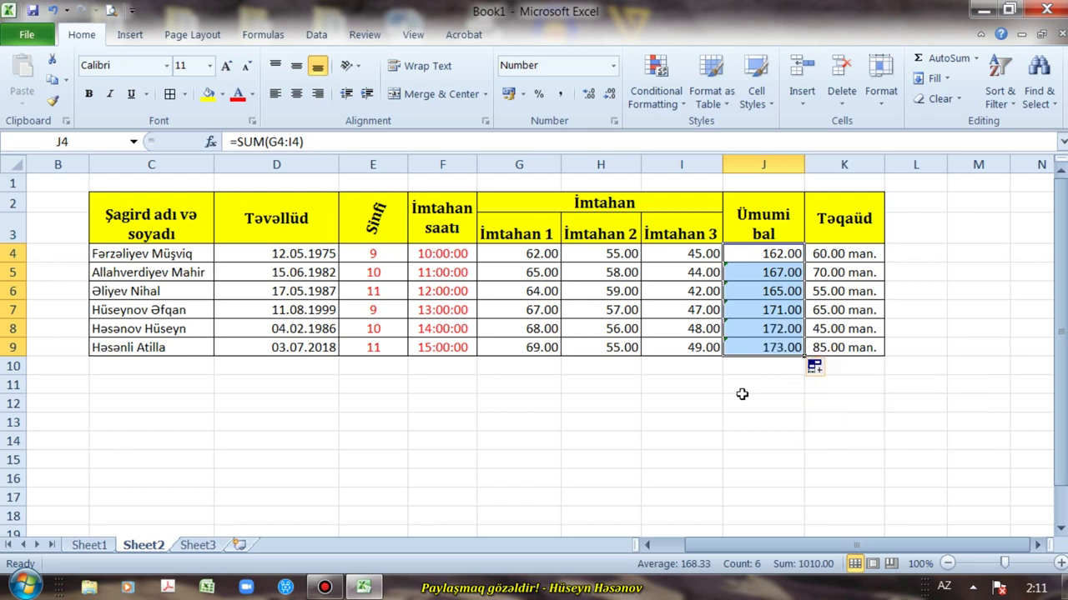
click(741, 396)
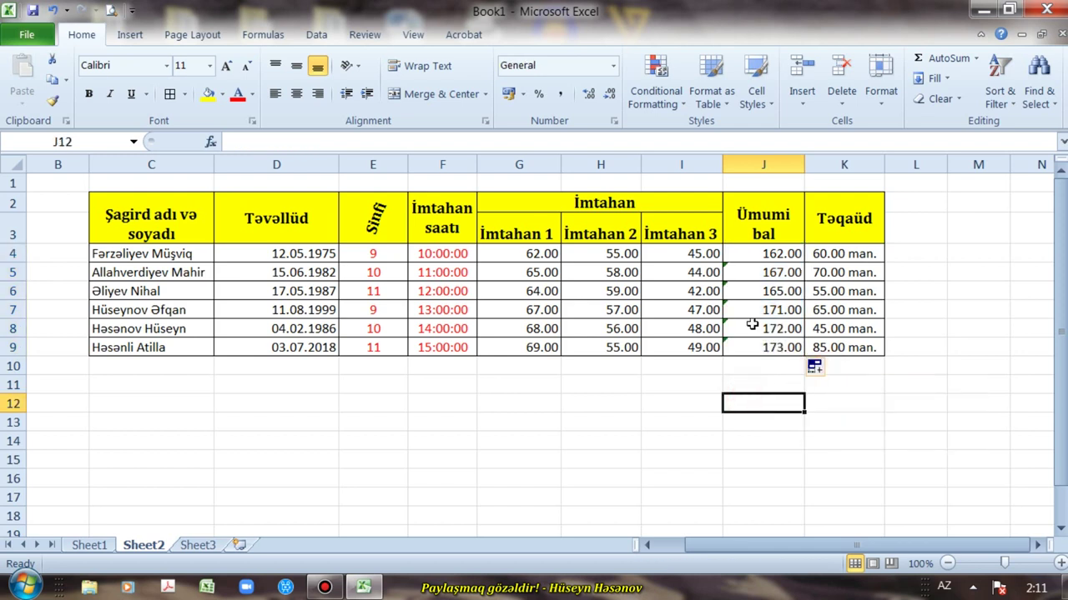
Step: Inspect the SUM formulas in J5, J6, J7 and J9
click(750, 274)
click(755, 294)
click(756, 310)
click(755, 346)
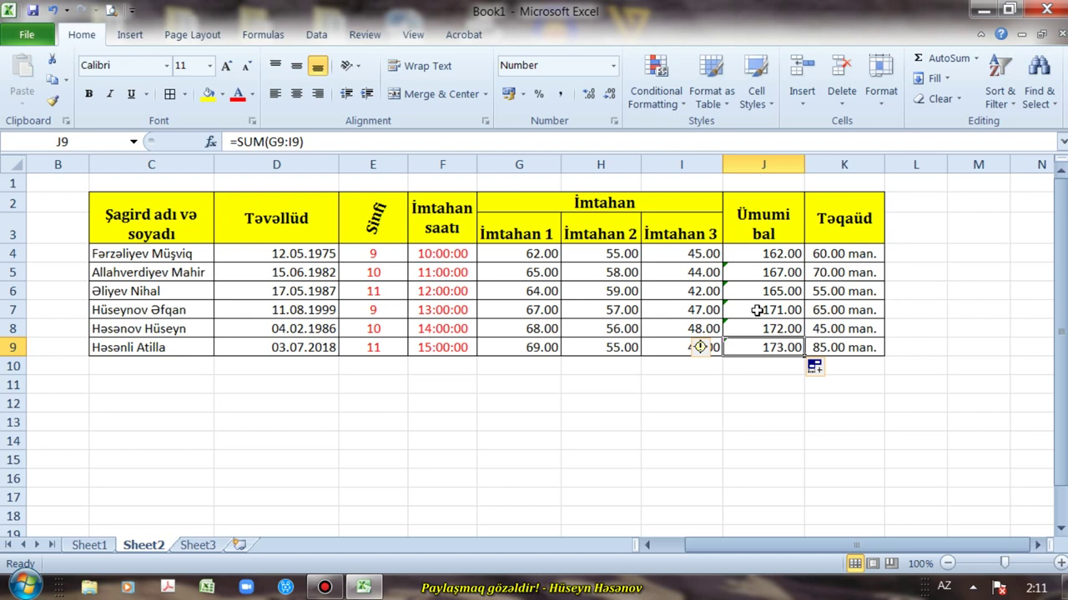
Step: Open and dismiss column K's menu, then enter and clear 20 in F11
click(826, 170)
right_click(826, 171)
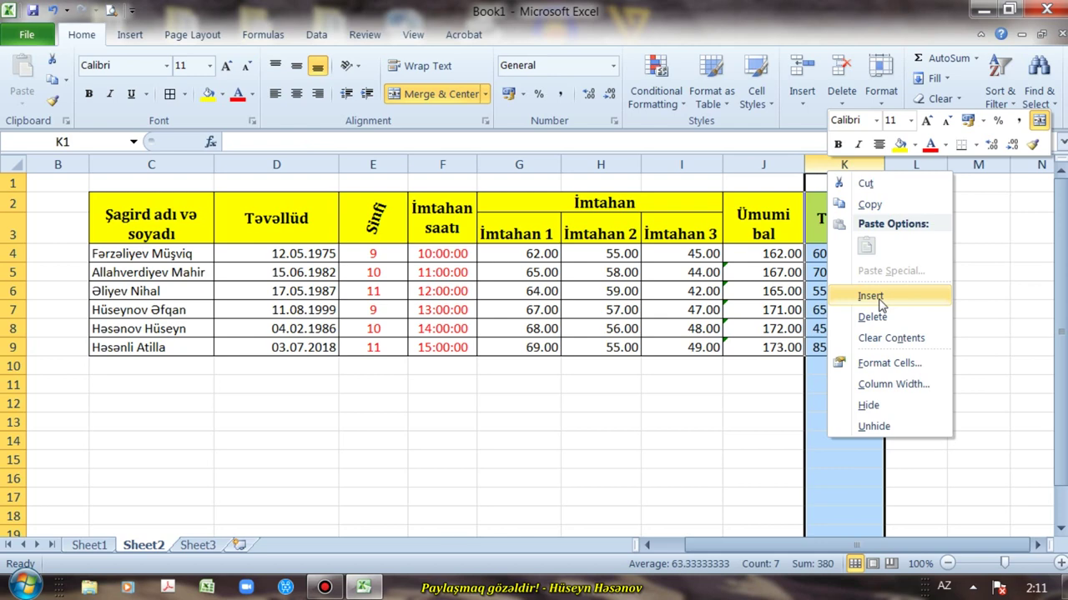
click(684, 402)
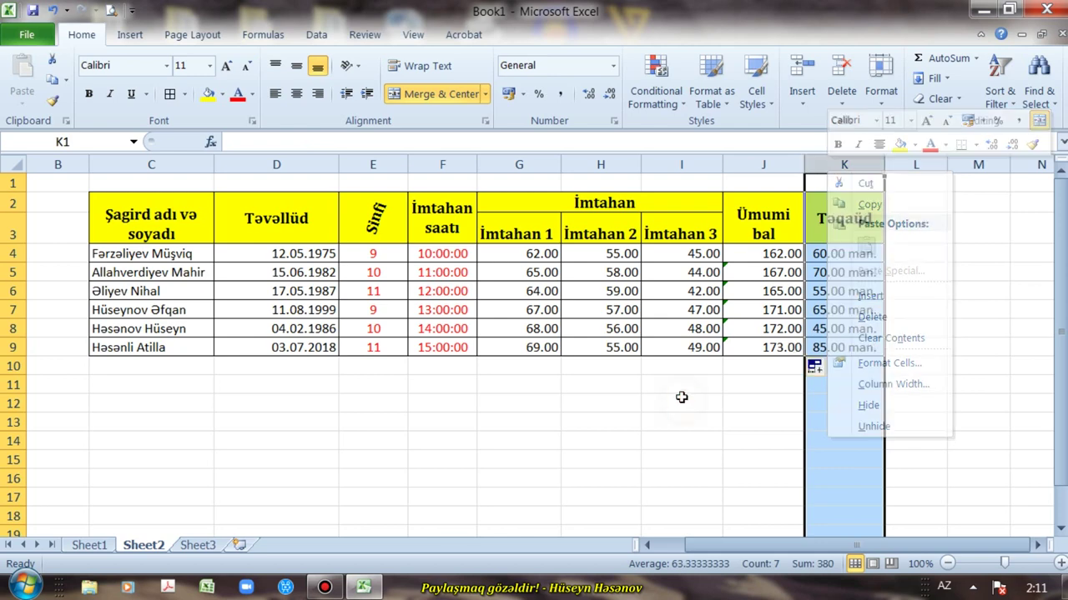
click(474, 399)
click(459, 383)
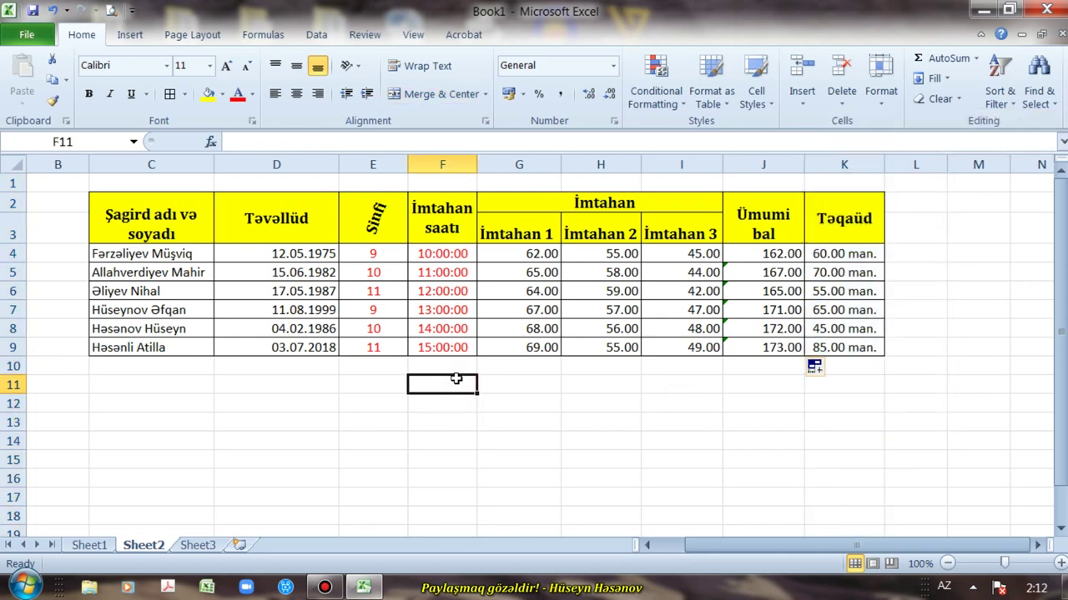
text(20)
key(Return)
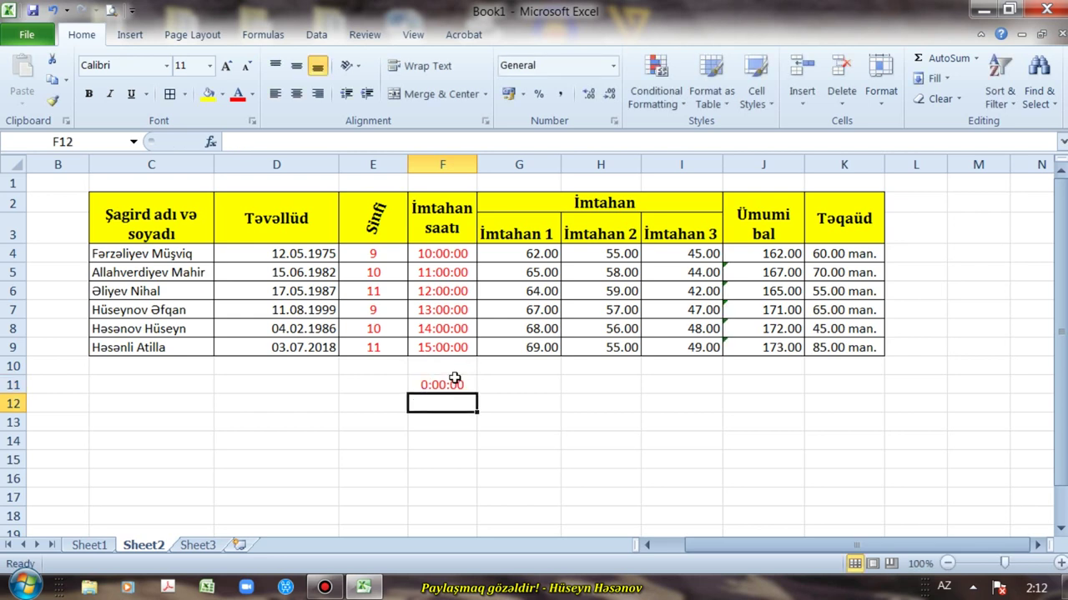
click(450, 383)
key(Delete)
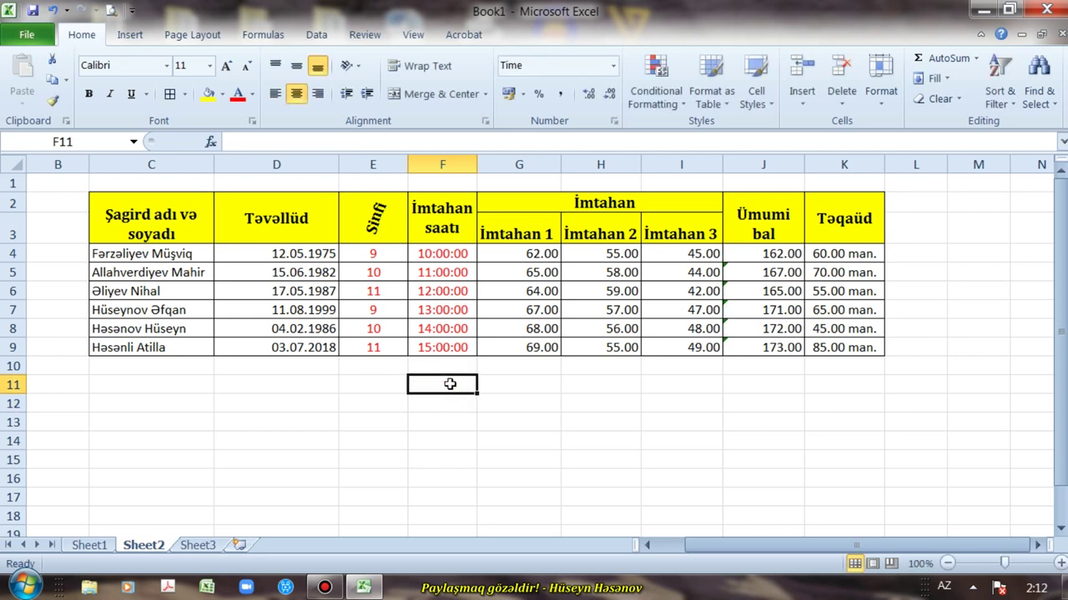
Step: Enter 200 in cell H11
click(594, 386)
text(200)
key(Return)
click(597, 386)
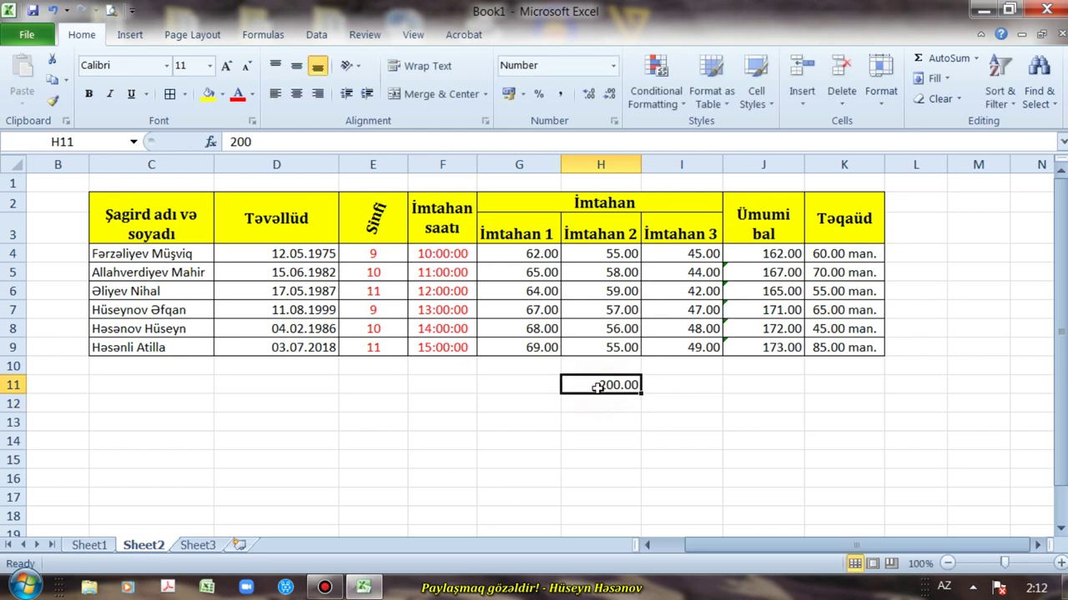
click(740, 273)
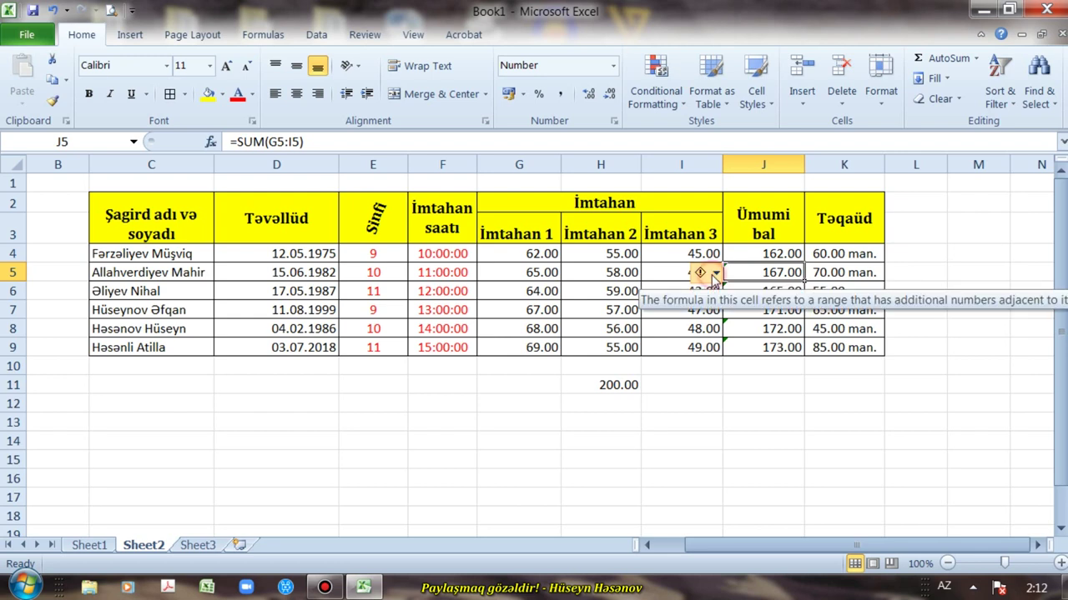
Step: Ignore the error warnings on the Ümumi bal totals in J5, J6 and J7
click(714, 273)
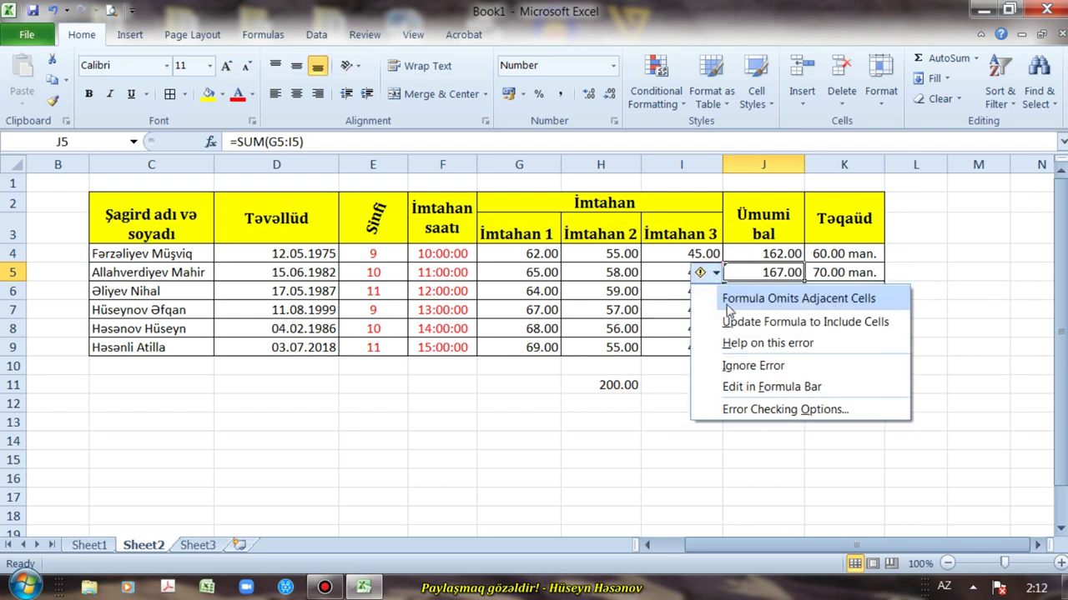
click(733, 367)
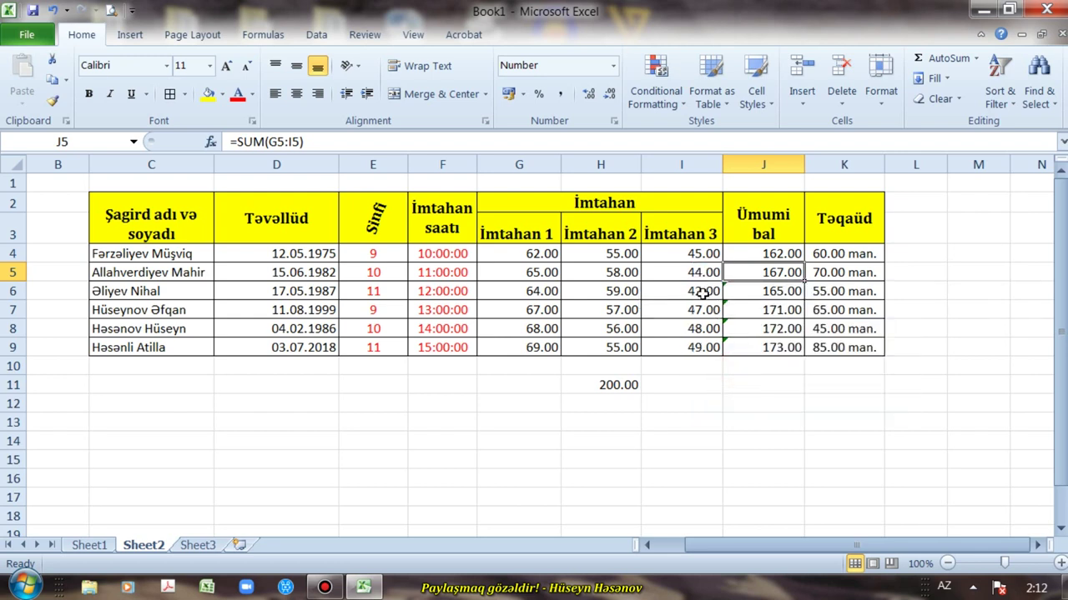
click(744, 292)
click(711, 291)
click(738, 385)
click(734, 311)
click(713, 310)
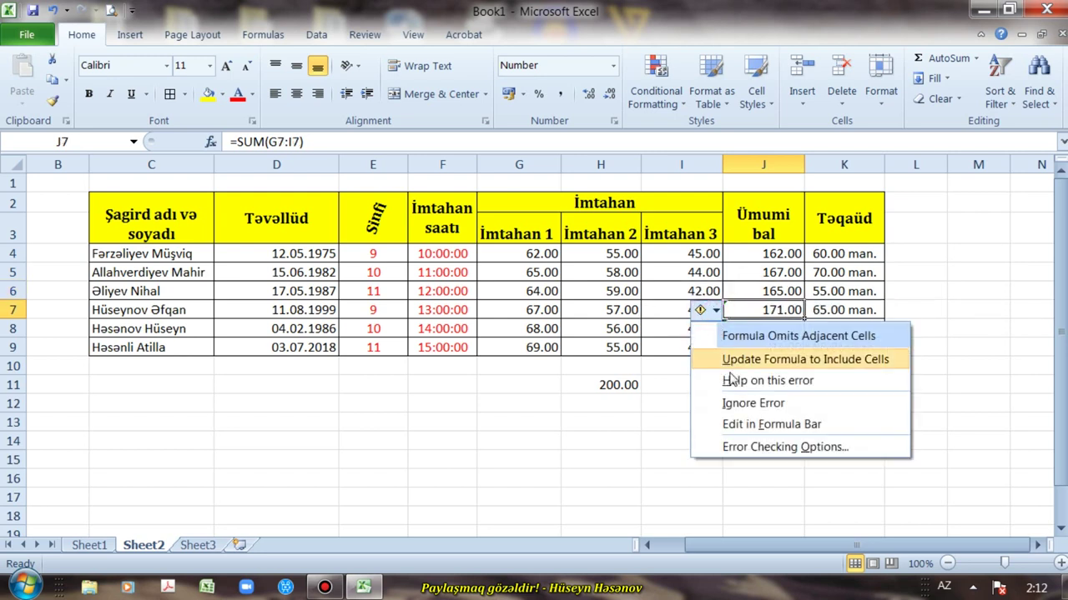
click(737, 403)
Step: Ignore the remaining error warnings on the J8 and J9 totals
click(734, 329)
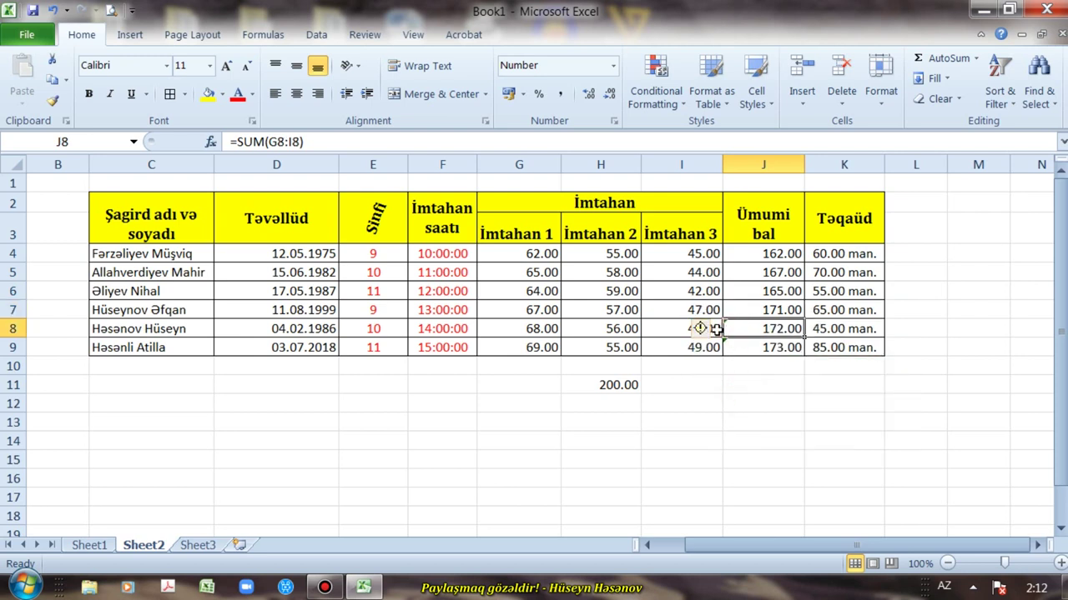
click(714, 329)
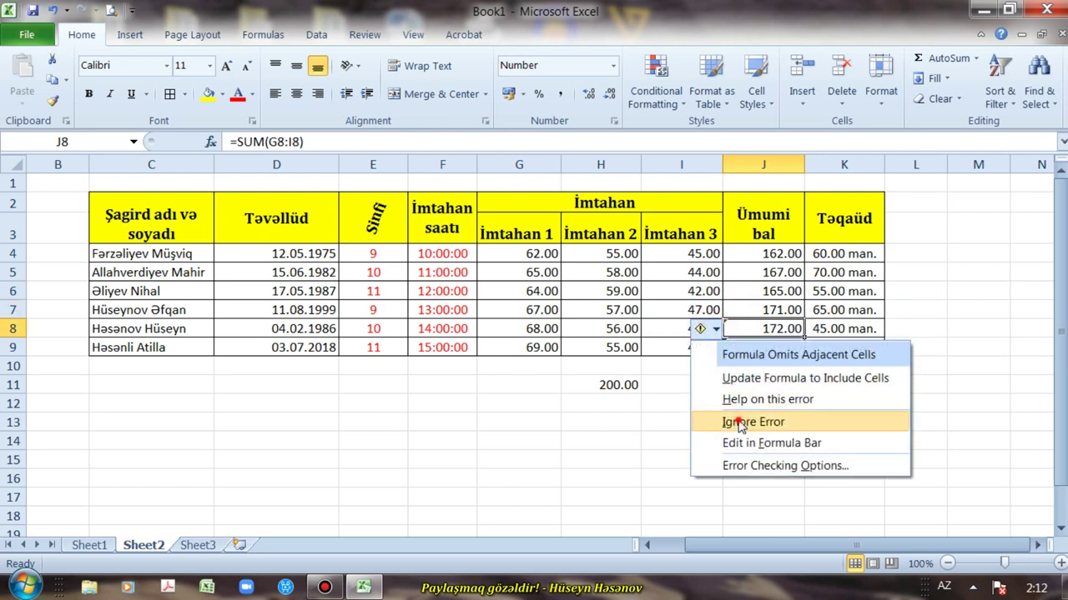
click(751, 422)
click(739, 347)
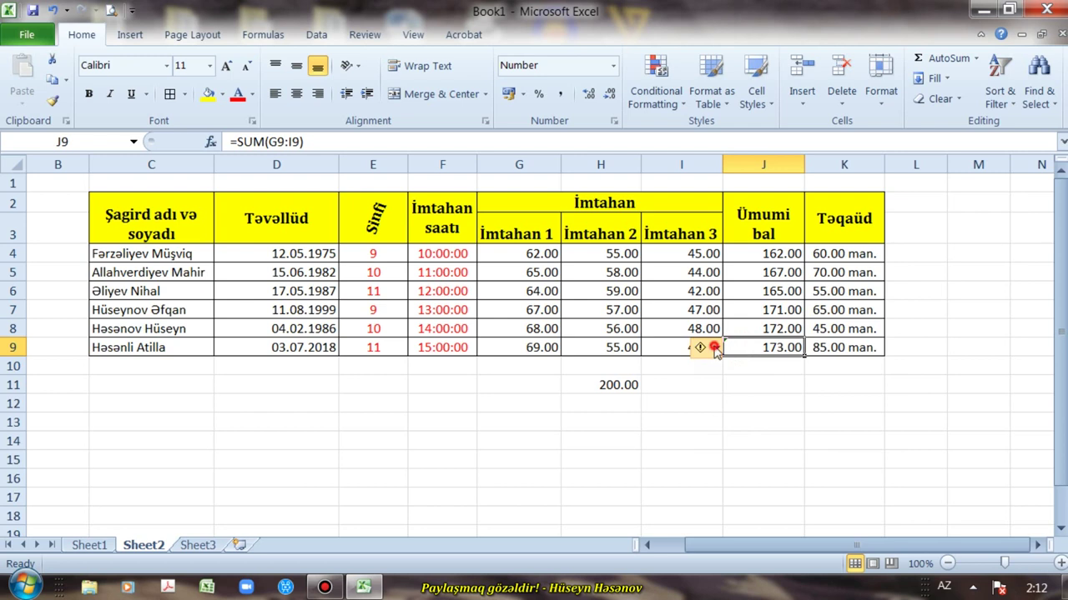
click(714, 347)
click(721, 440)
click(721, 443)
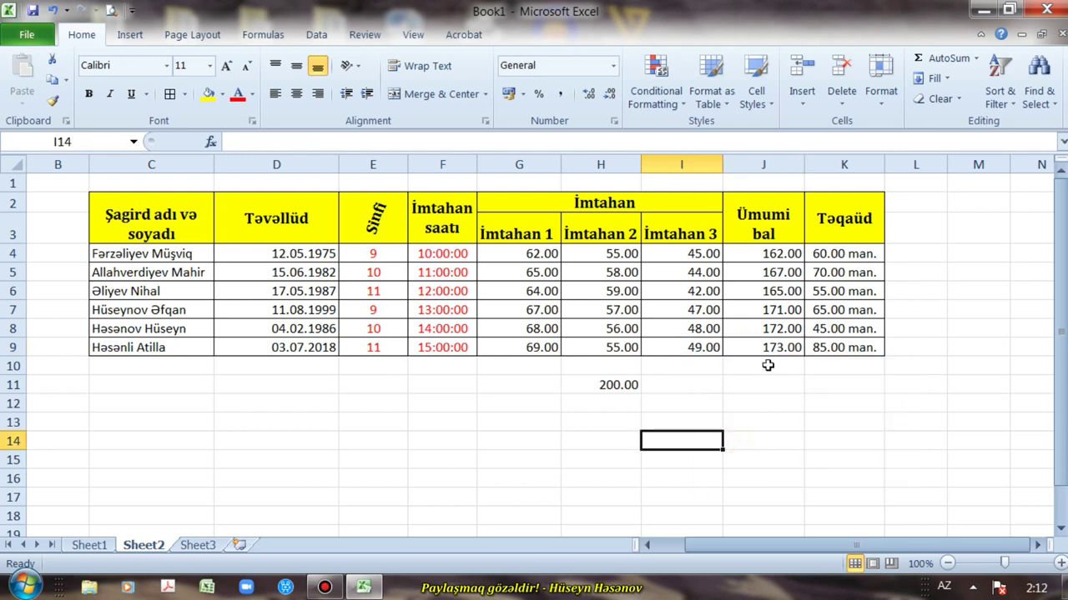
click(602, 380)
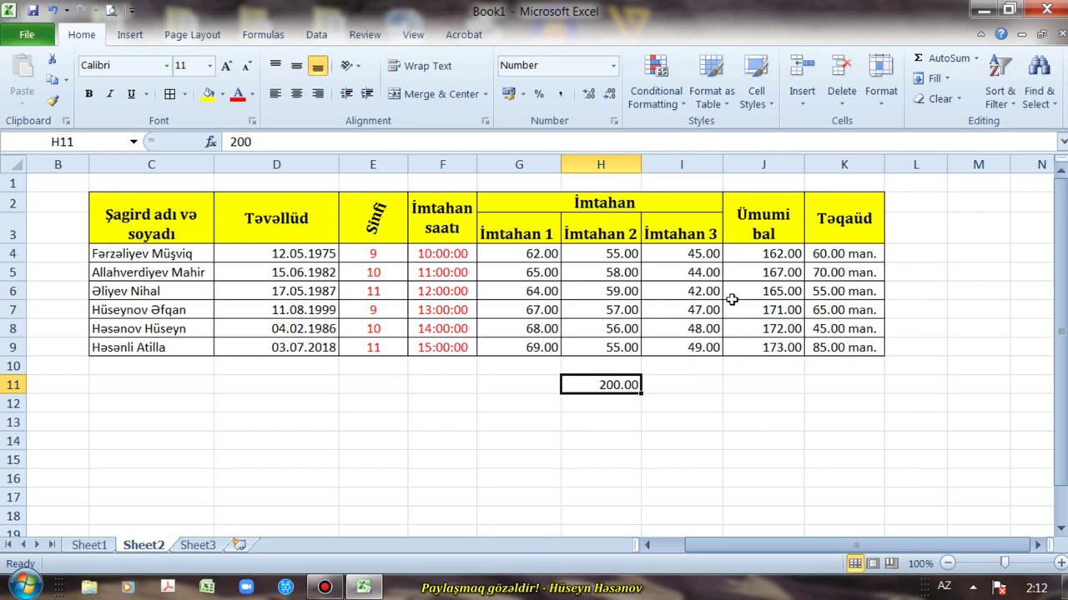
click(832, 164)
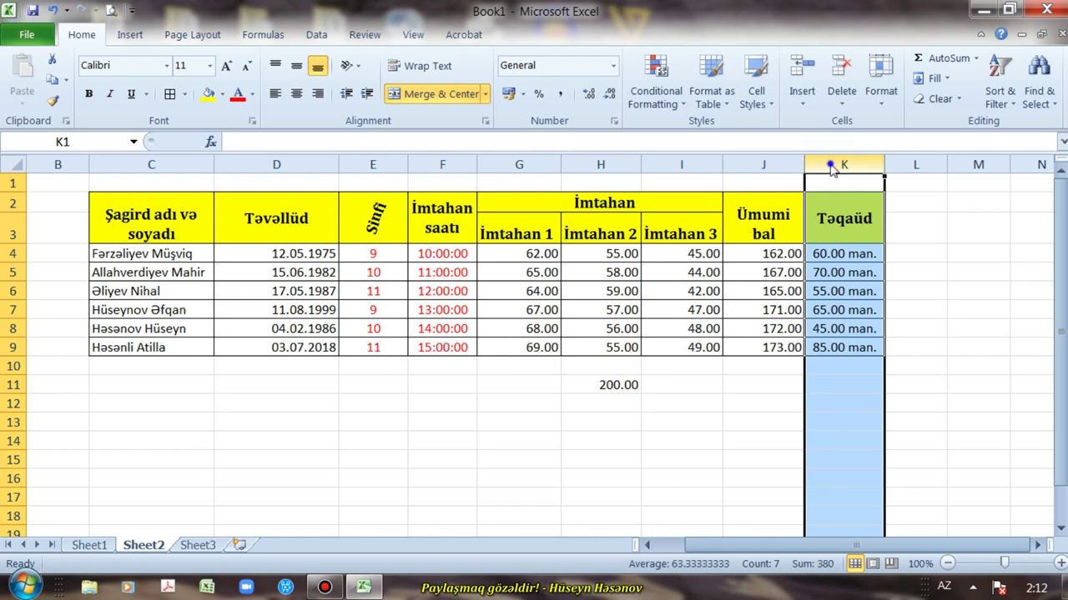
Step: Insert an empty column before Təqaüd and merge K2:K3 for its header
right_click(832, 167)
click(873, 290)
click(829, 219)
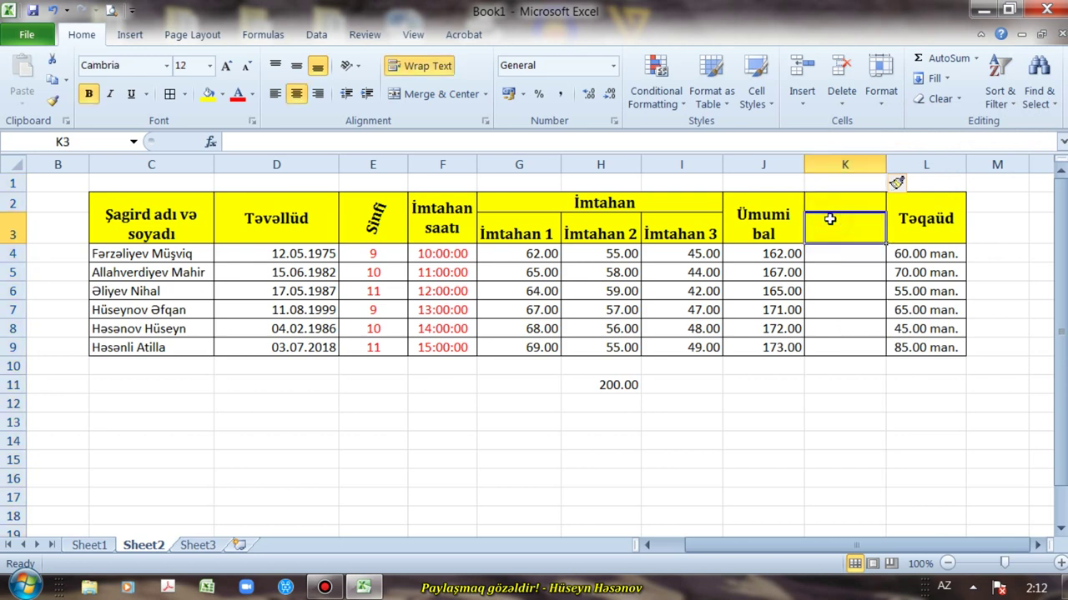
drag(826, 206, 829, 223)
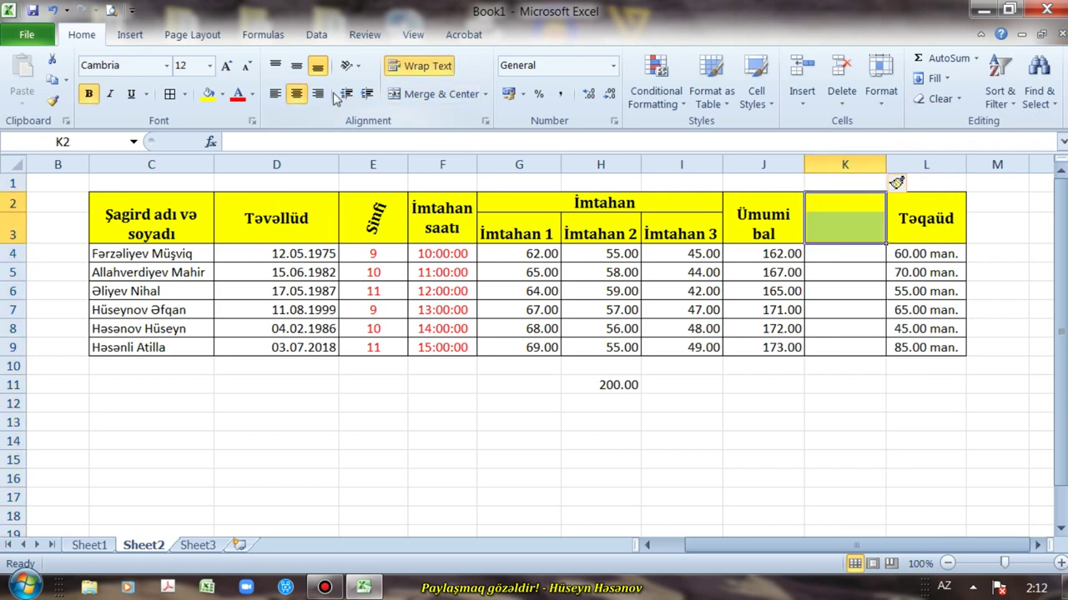
click(402, 94)
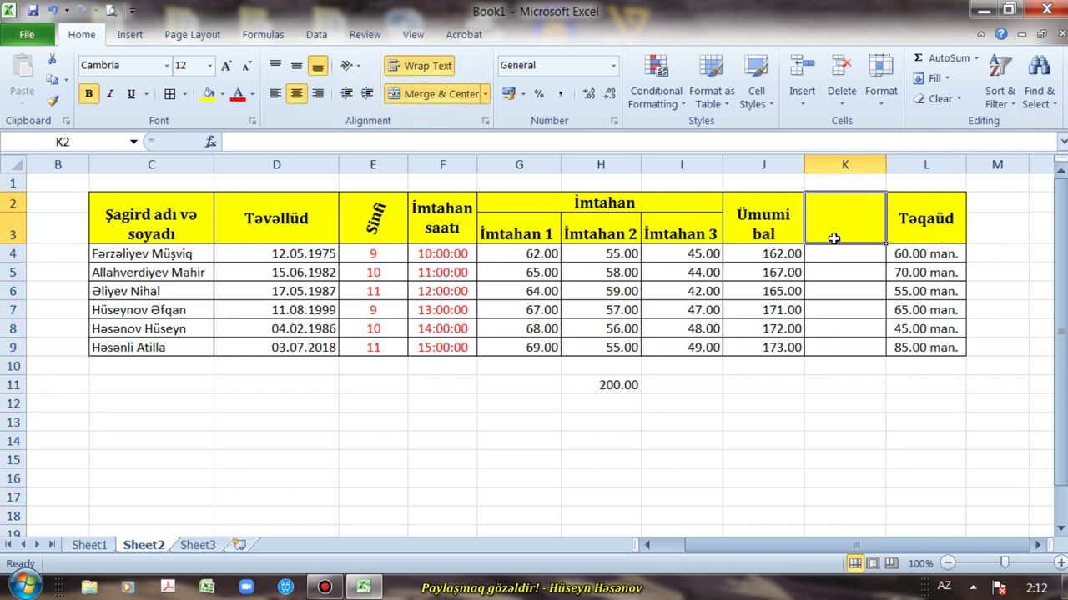
Step: Enter the header 'Faiz' in merged K2:K3 and centre it vertically
text(Faiz)
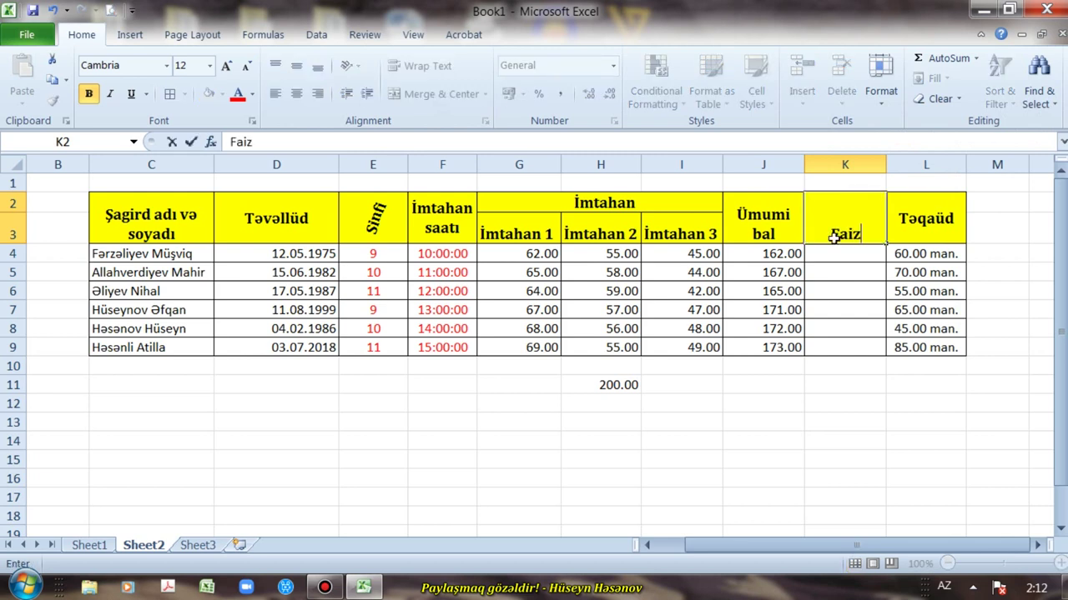
key(Return)
click(833, 238)
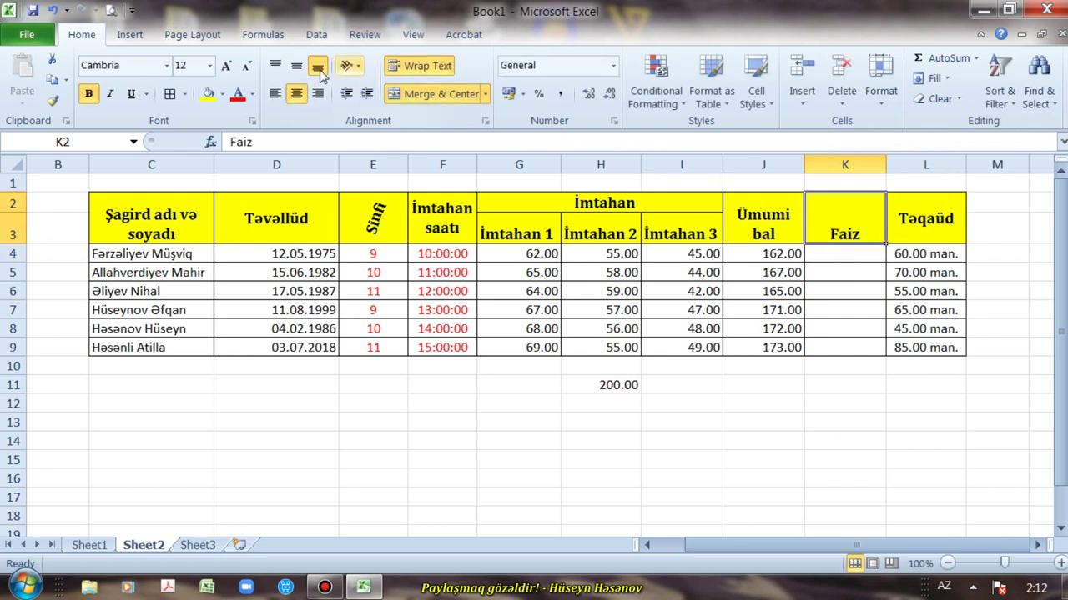
click(300, 68)
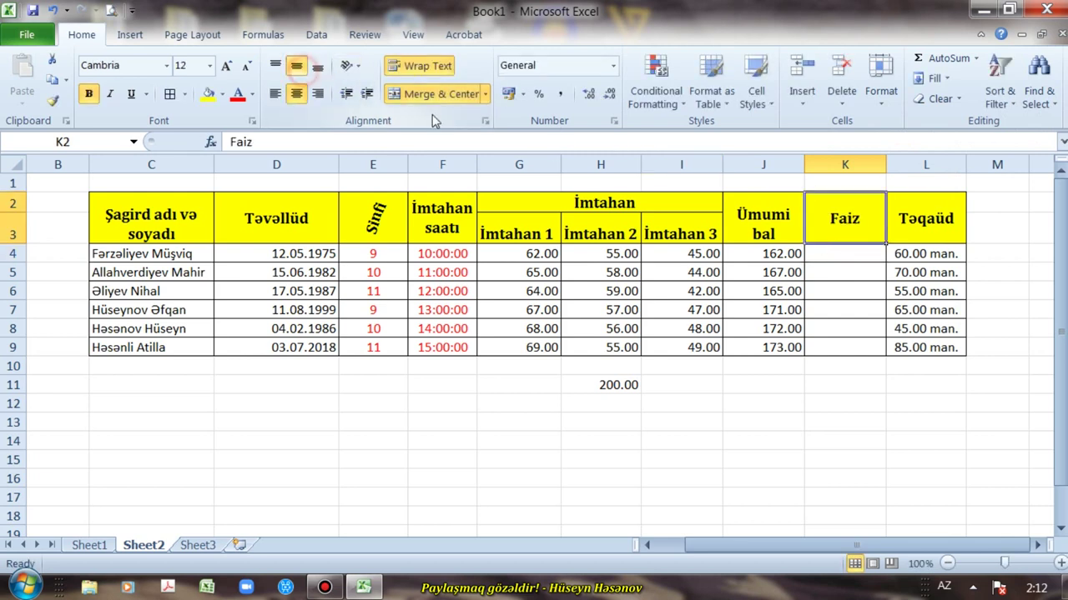
click(833, 255)
click(664, 401)
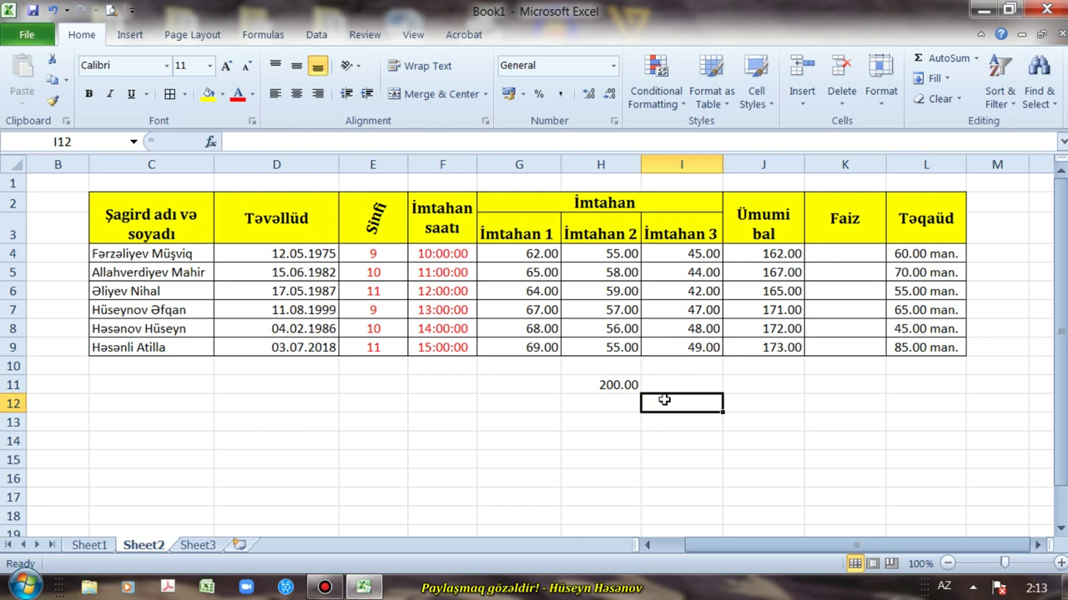
Step: Note 100-200 in I12 and x-162 in I13, then start =100*162/200 in K4
text(100)
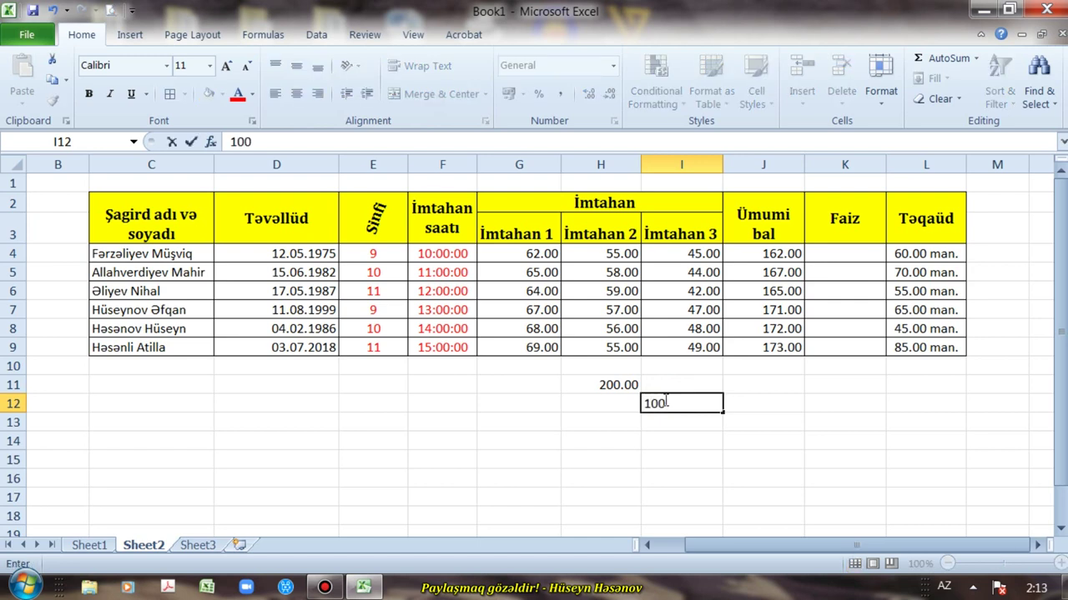
text(-200)
click(662, 424)
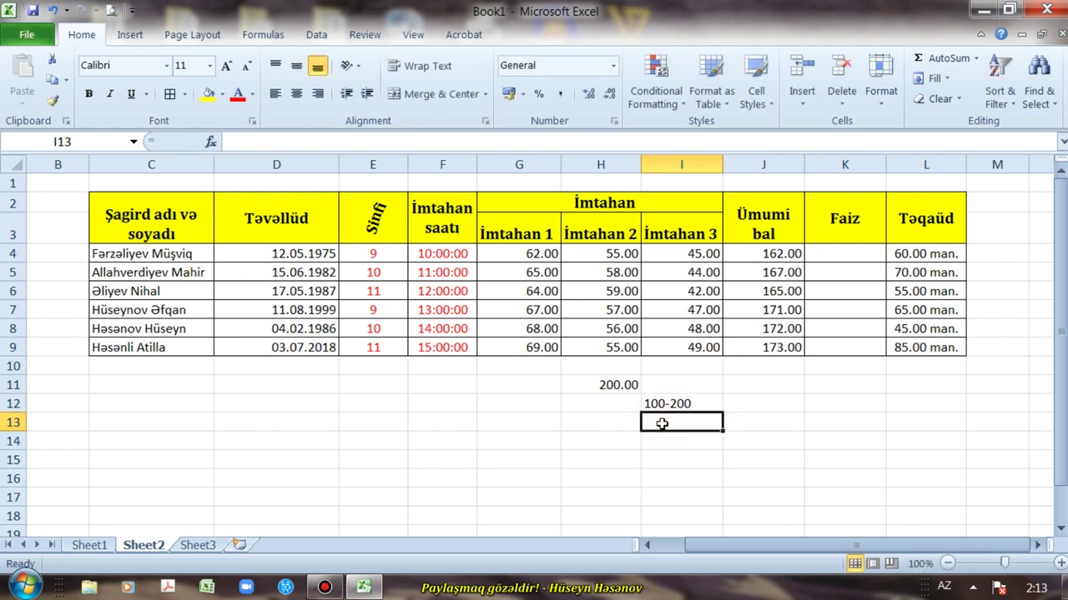
text(x-162)
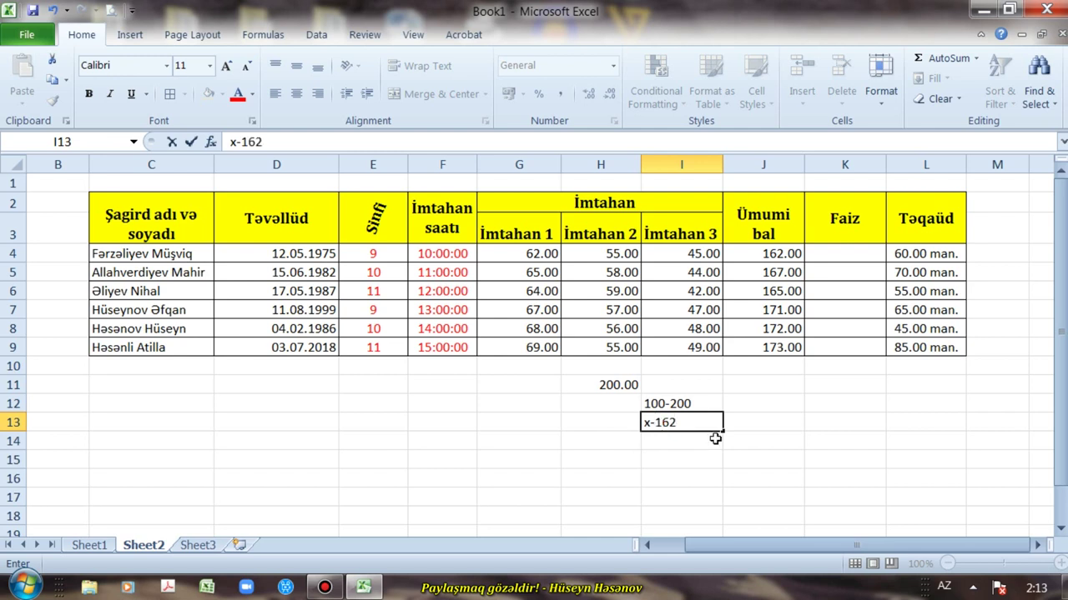
click(692, 463)
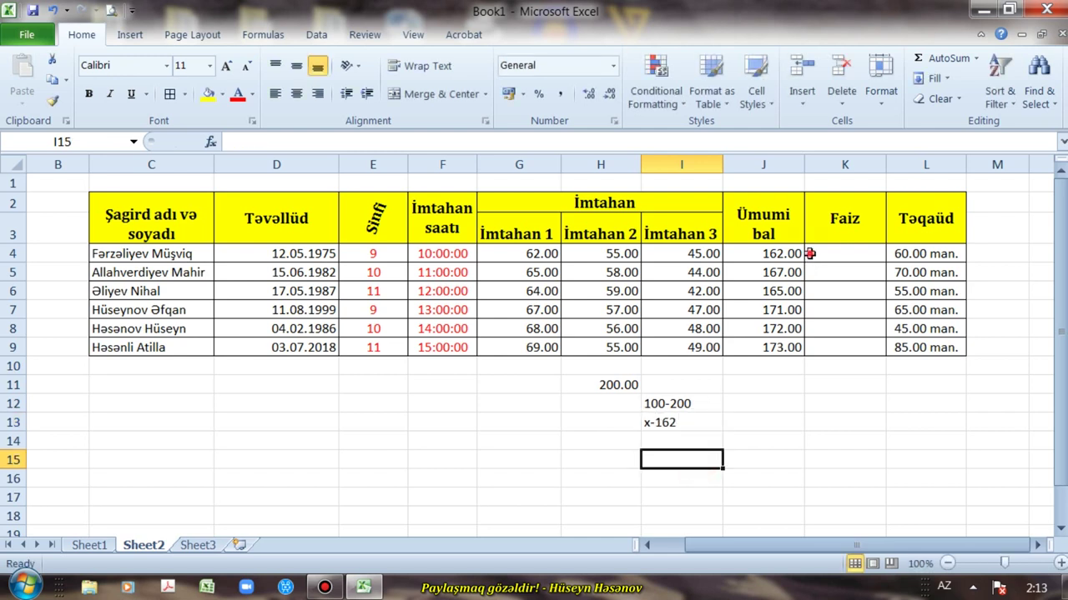
click(810, 253)
text(=)
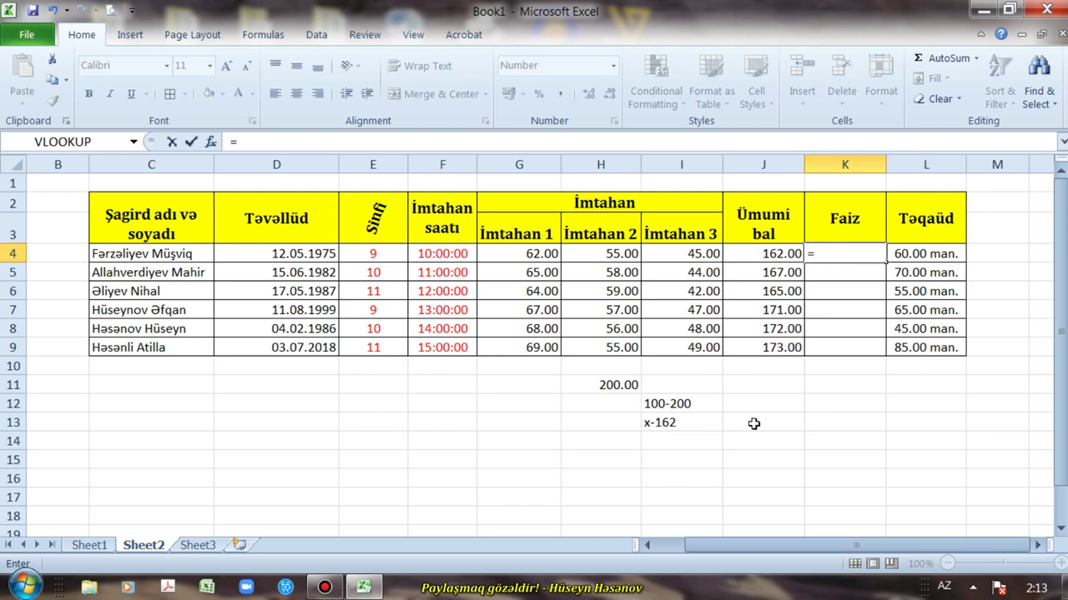
text(100)
text(*162/200)
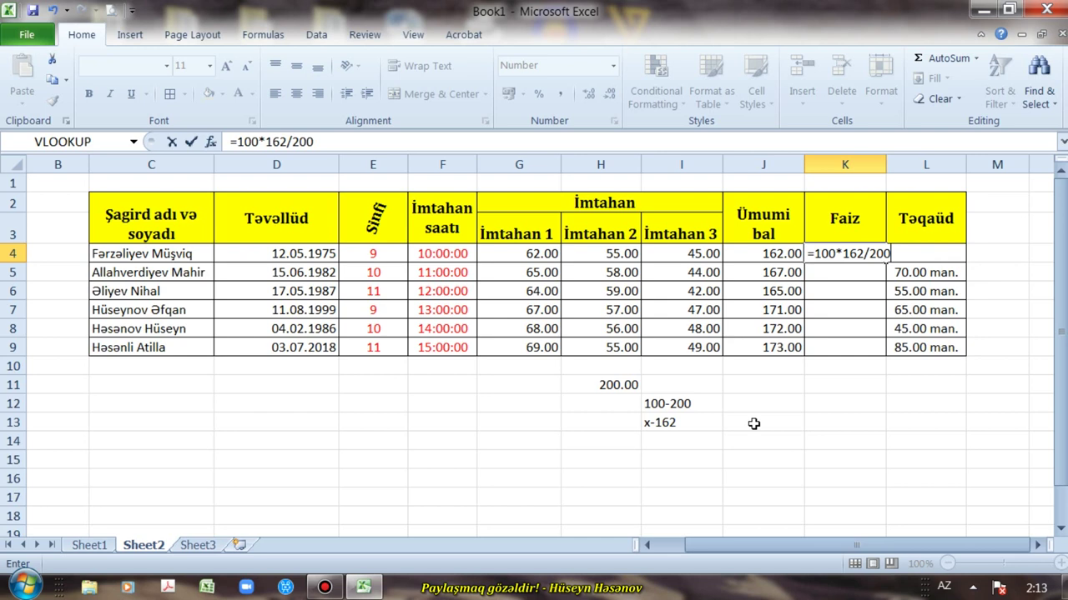
Step: Enter =100*162/200 in K4, try percentage style, then delete the 8100% result
key(Return)
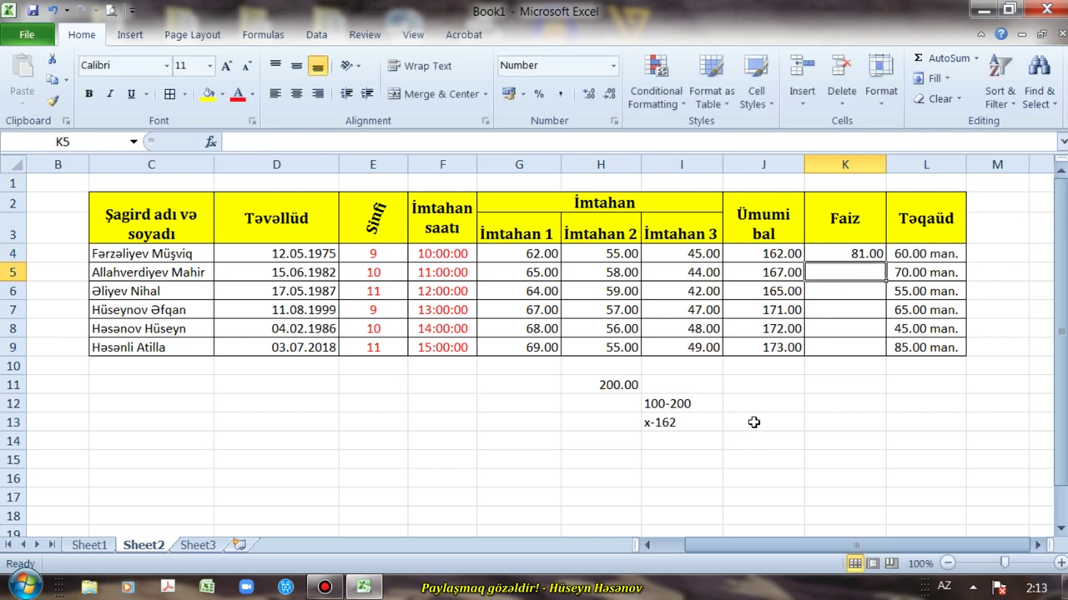
click(837, 256)
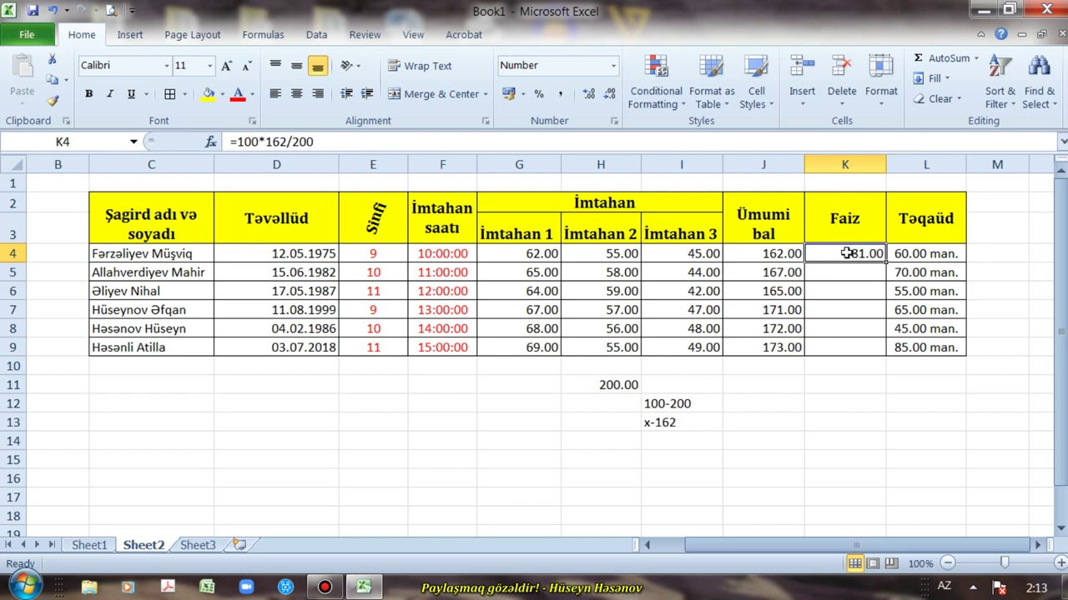
click(538, 95)
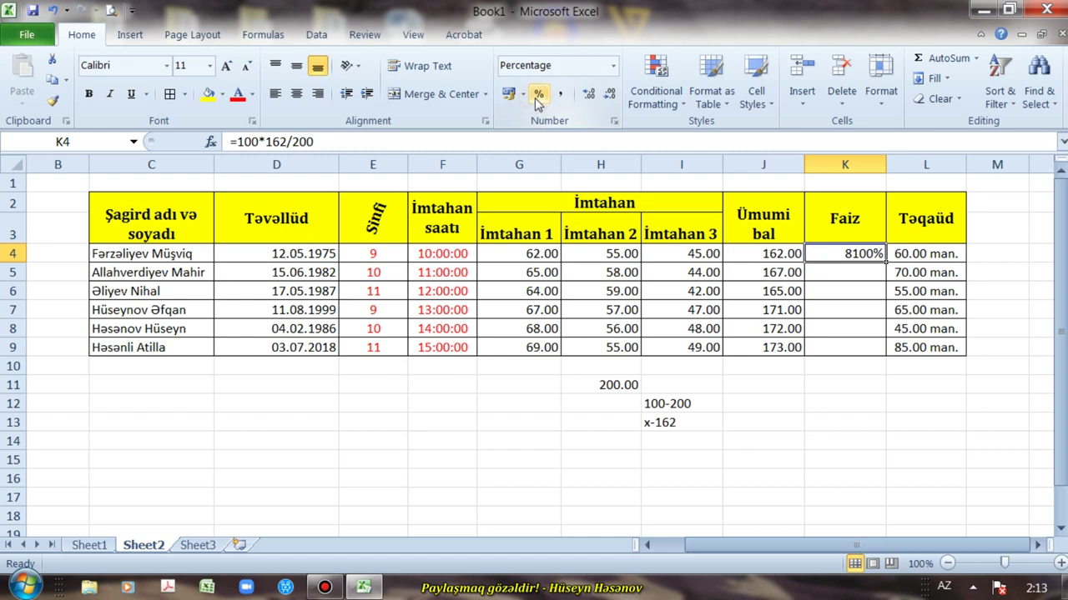
key(Delete)
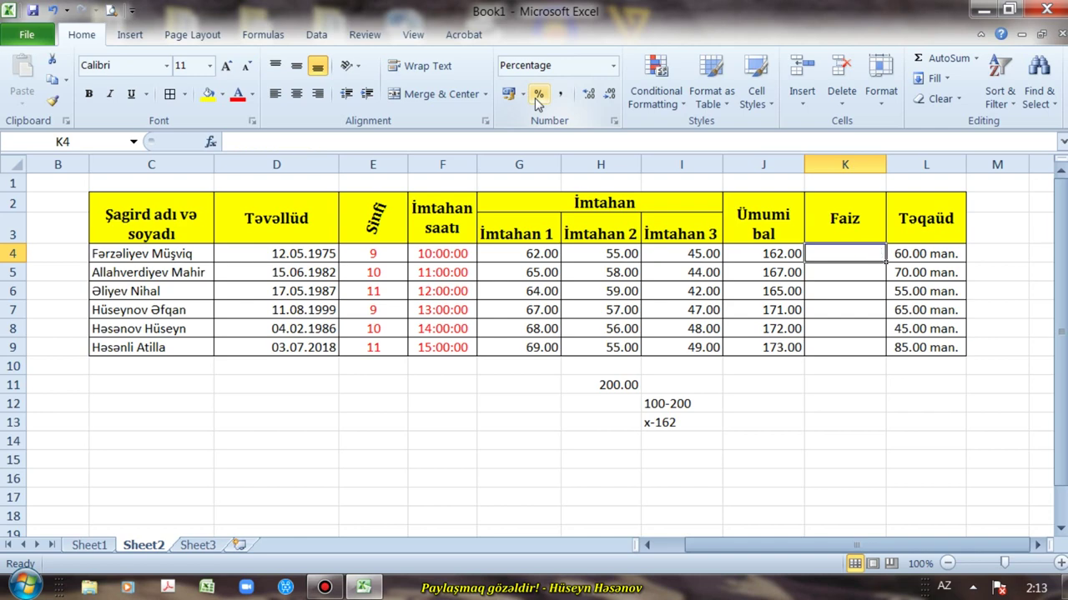
key(F7)
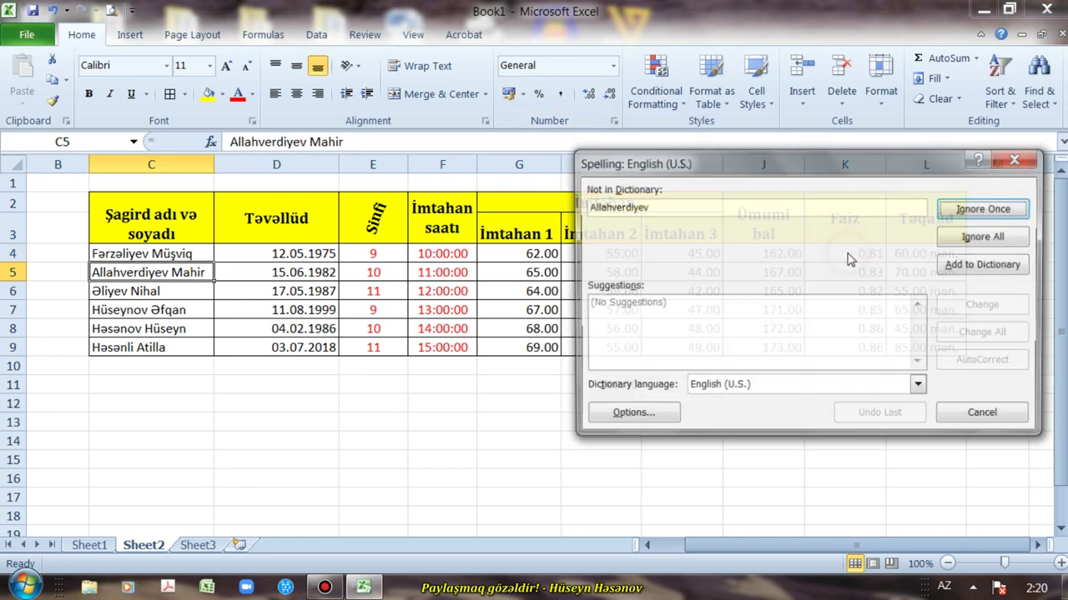
click(1010, 415)
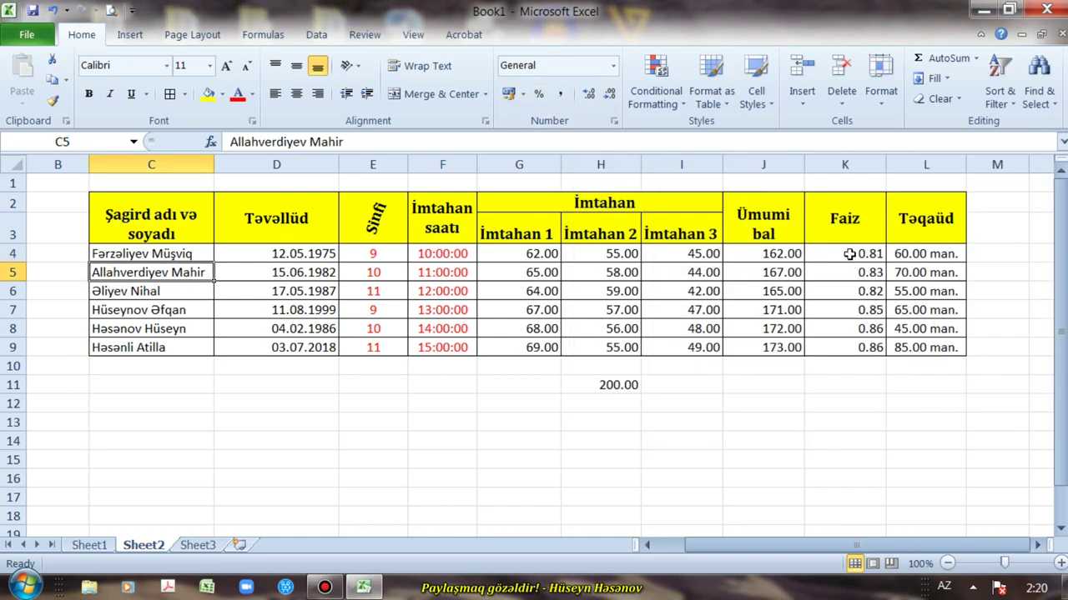
click(849, 254)
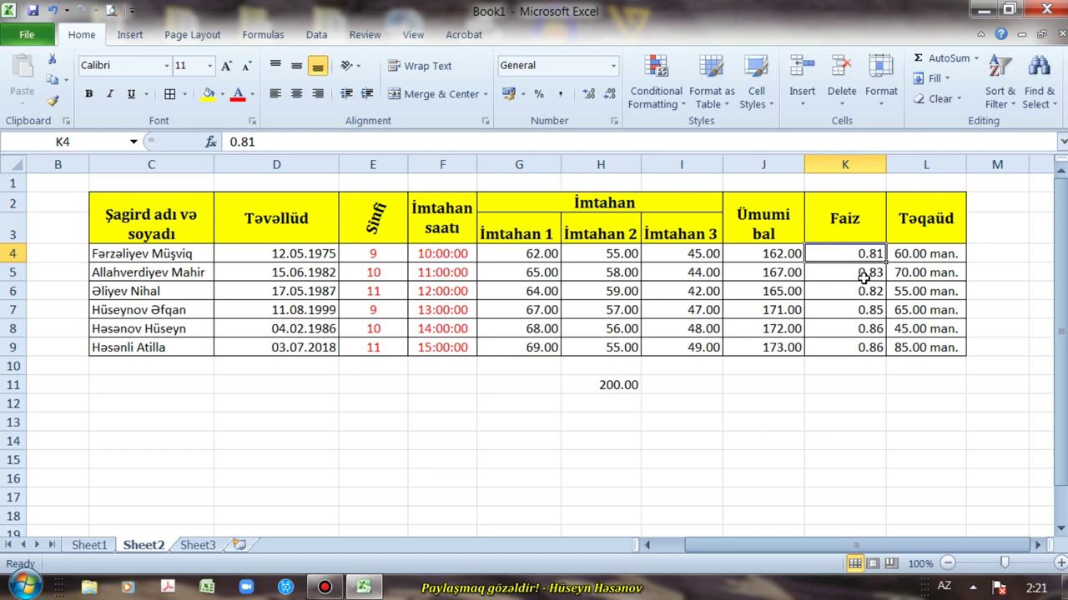
click(862, 278)
click(861, 292)
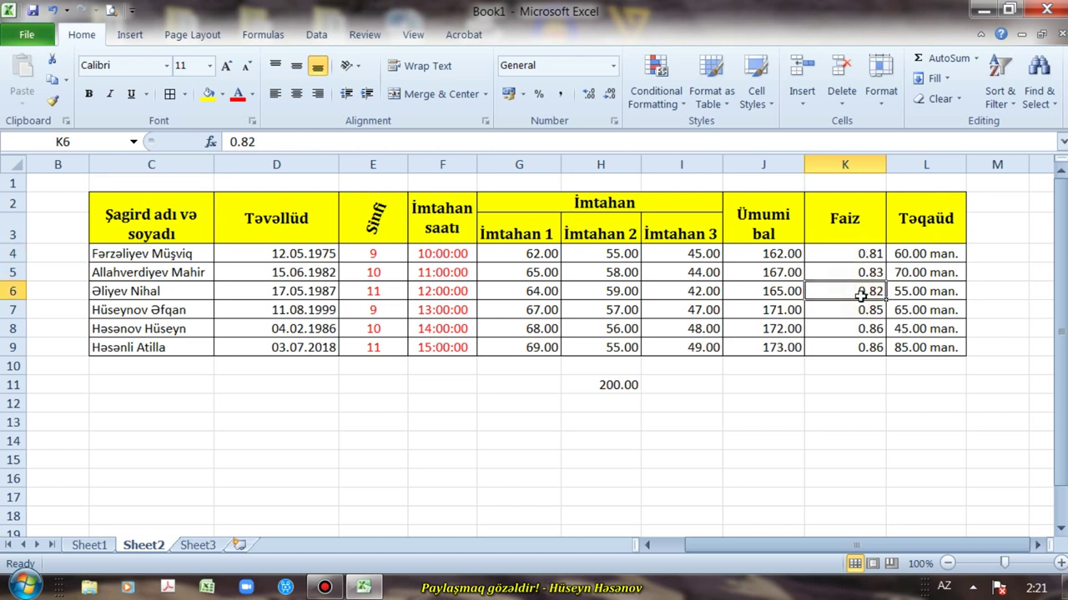
click(860, 312)
click(857, 344)
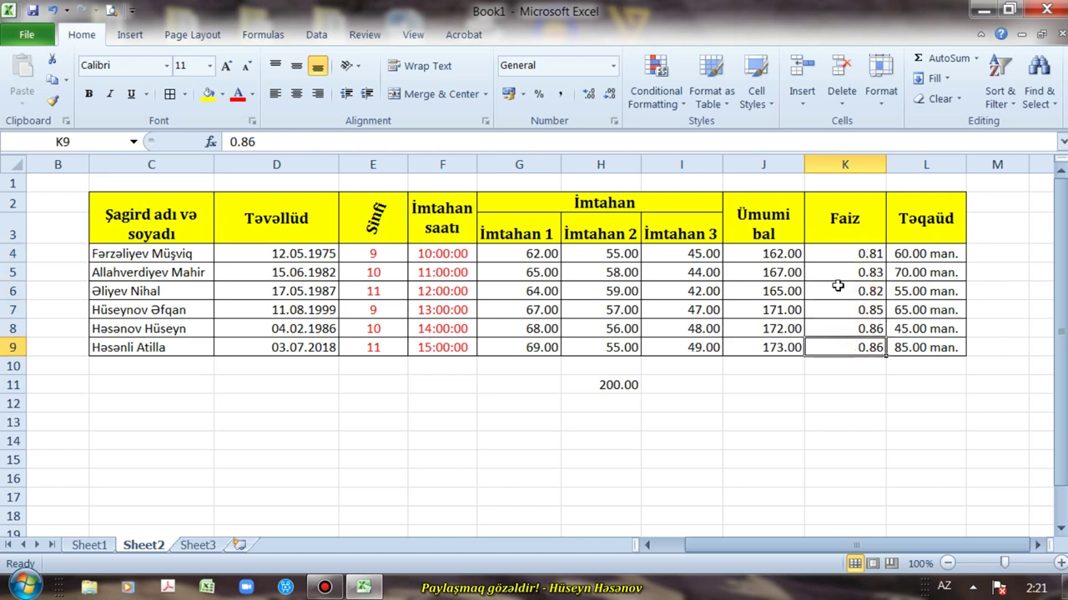
drag(832, 251, 831, 352)
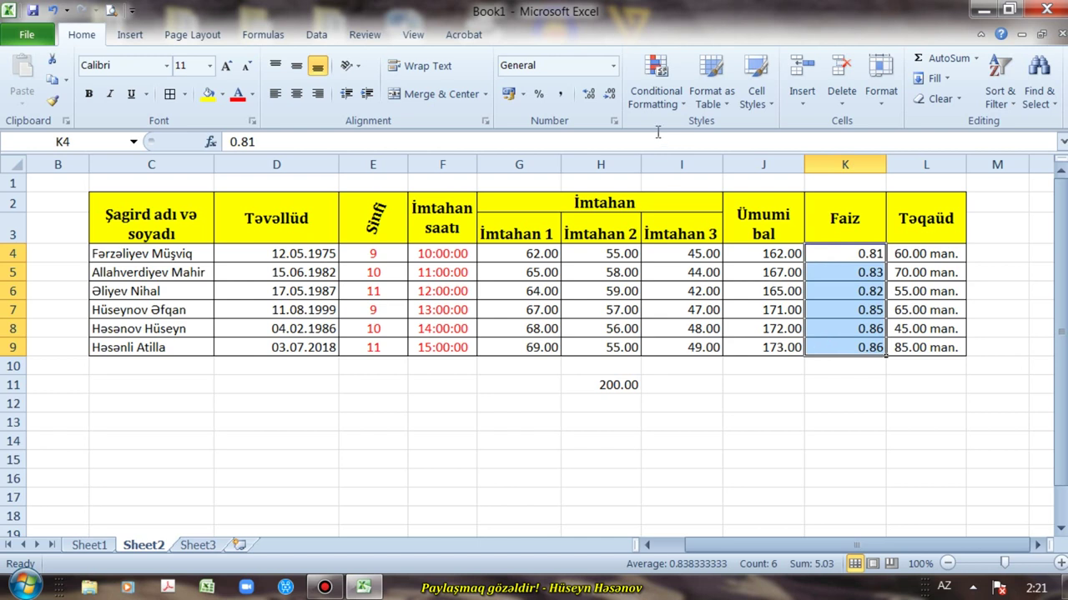
Step: Format the Faiz values as percentages with no decimals, 81% to 86%
click(613, 71)
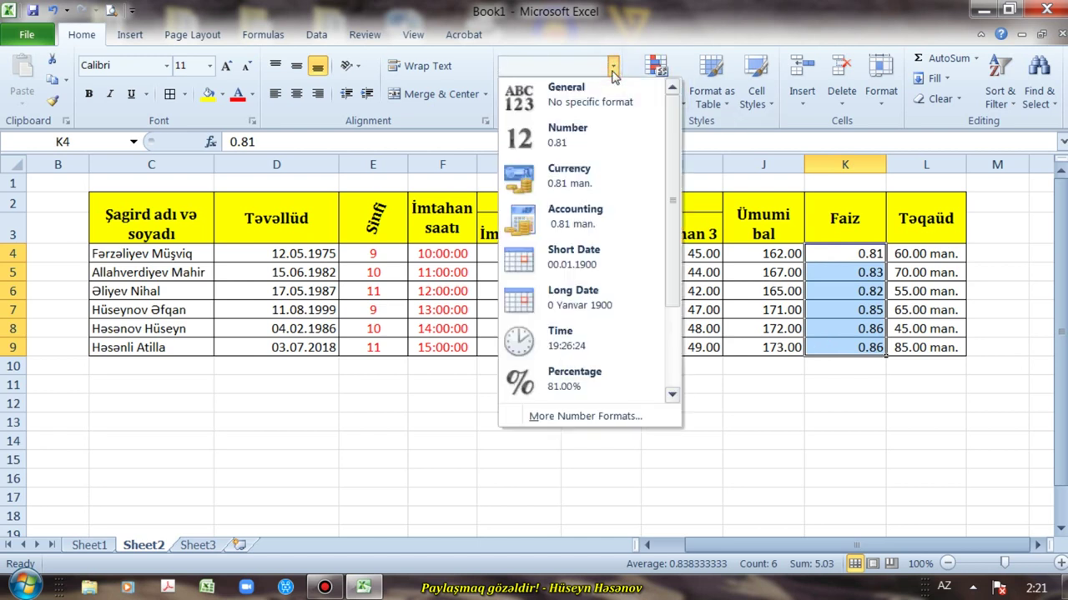
click(844, 250)
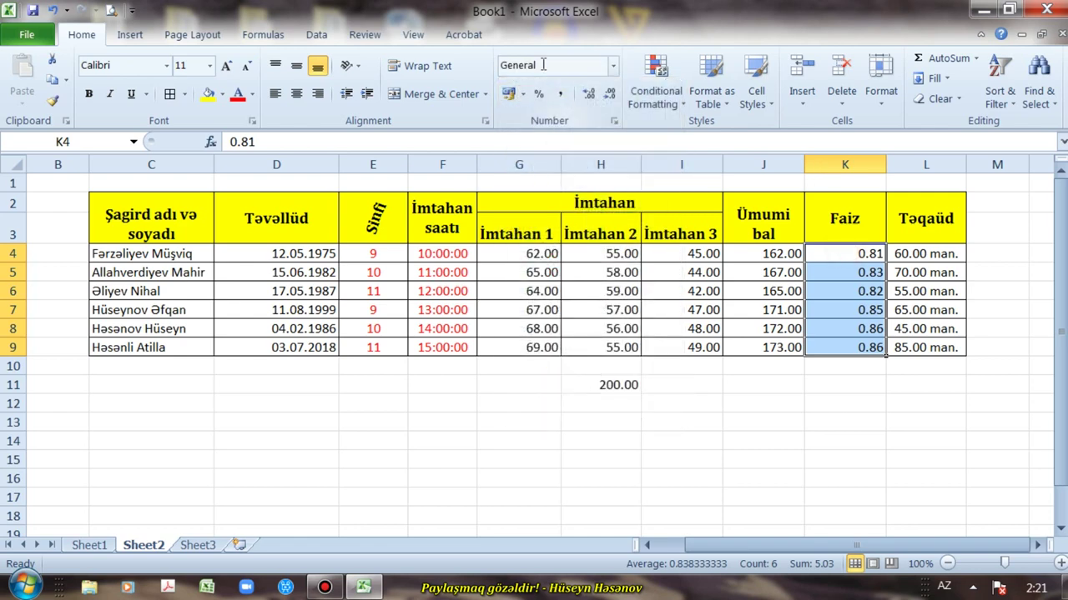
click(612, 67)
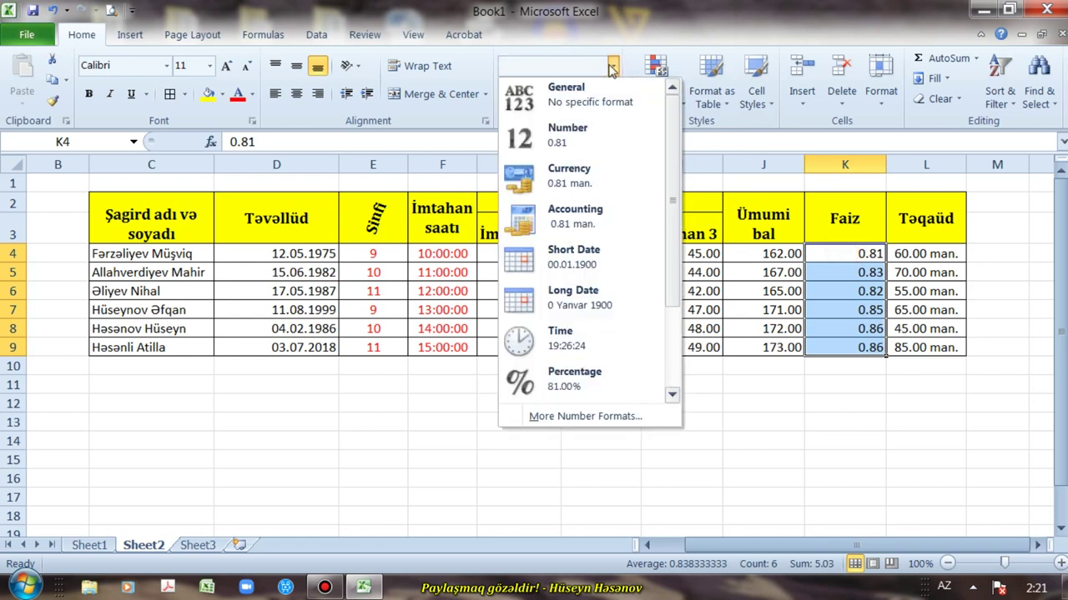
click(583, 392)
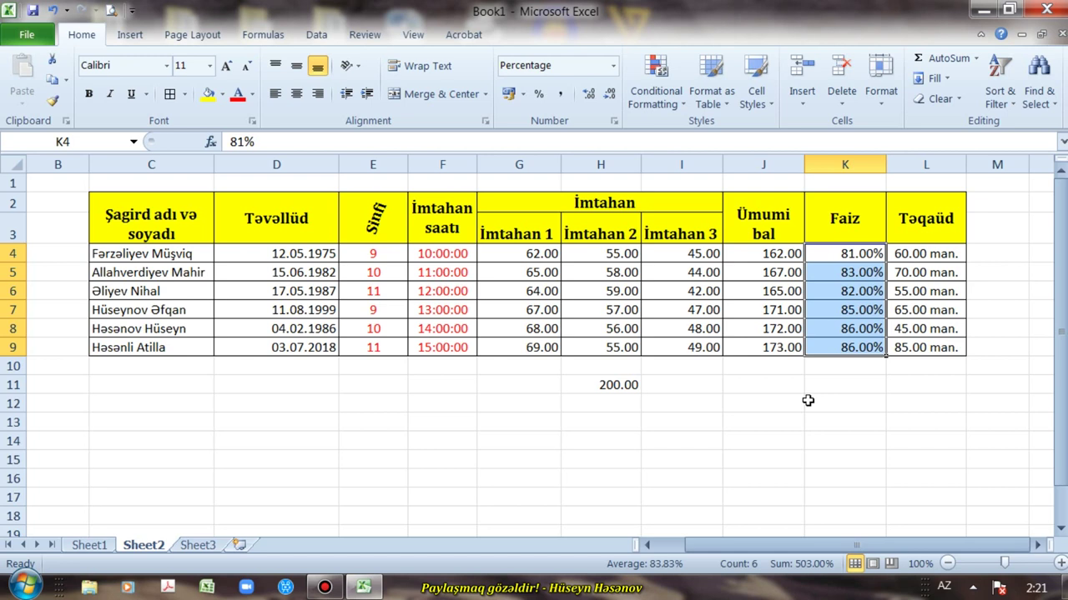
click(609, 93)
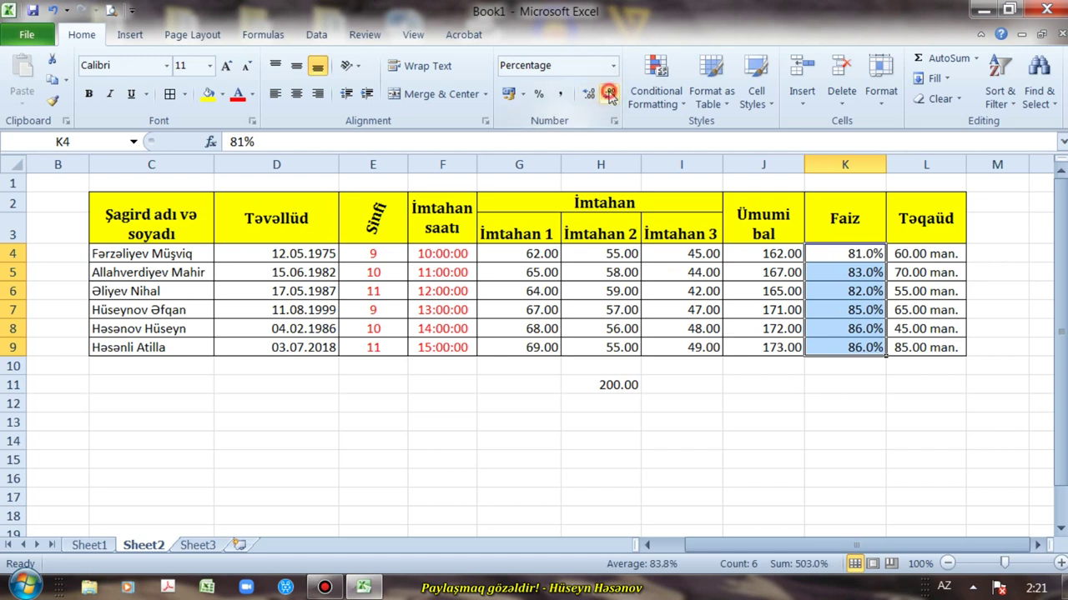
click(610, 95)
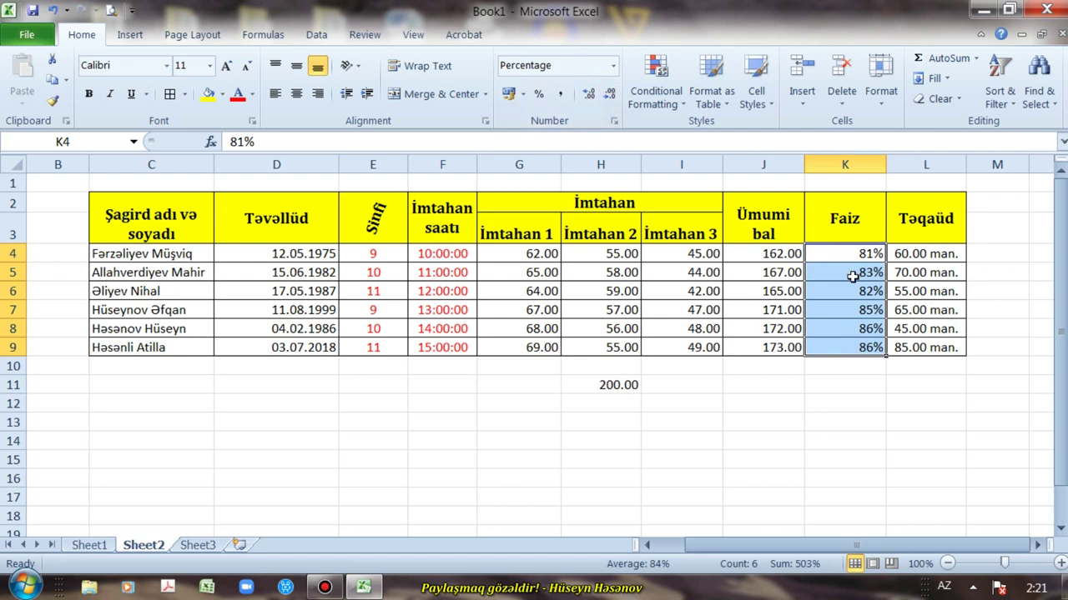
Step: Check the Faiz values in K6–K8 and browse the number format list without changes
click(851, 292)
click(852, 310)
click(846, 329)
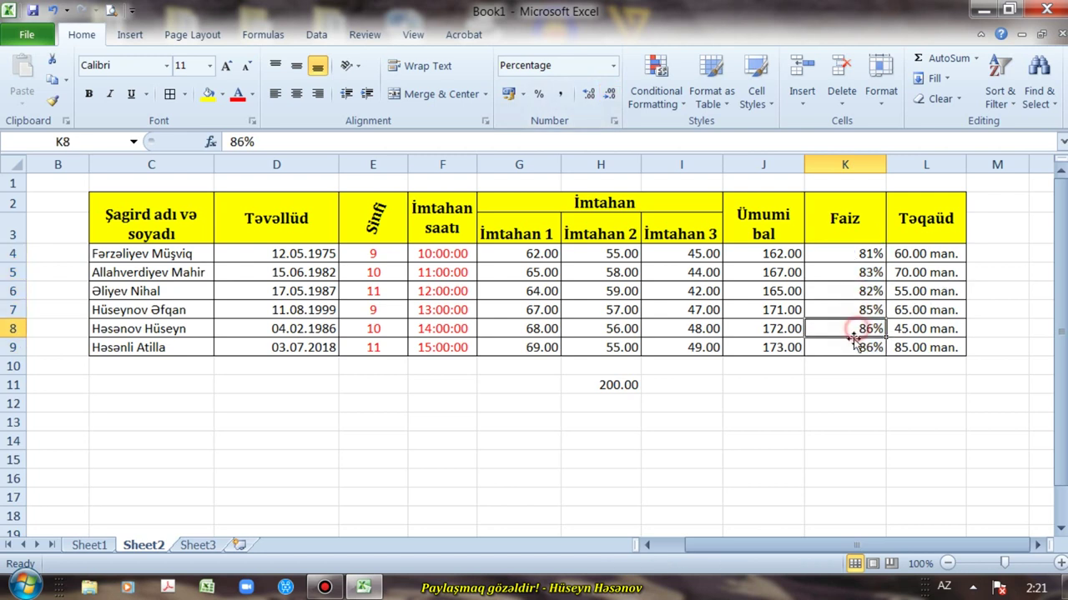
click(832, 385)
click(613, 71)
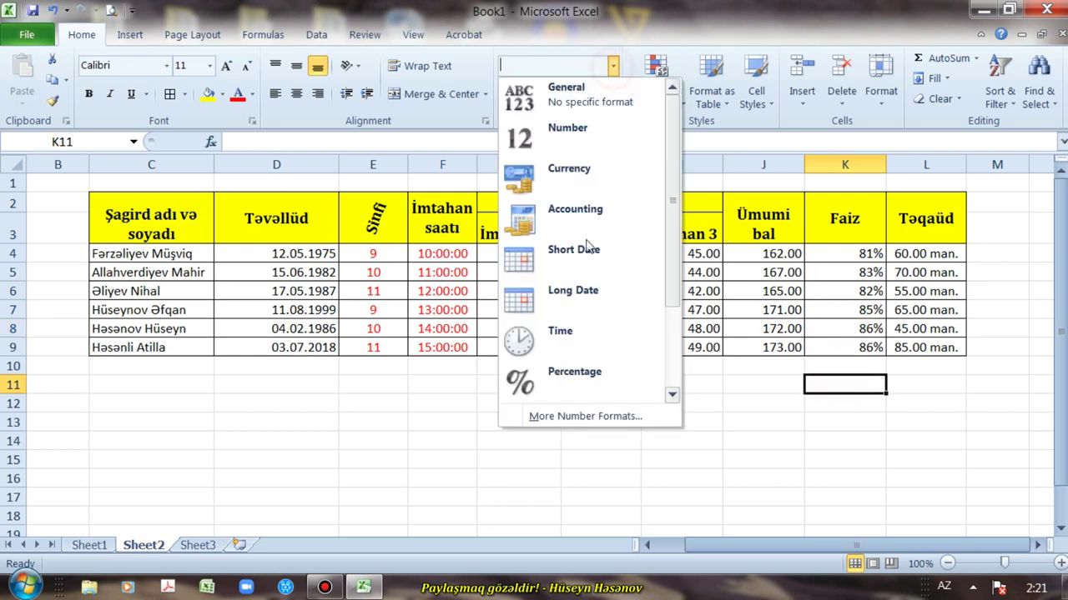
scroll(674, 299, down, 2)
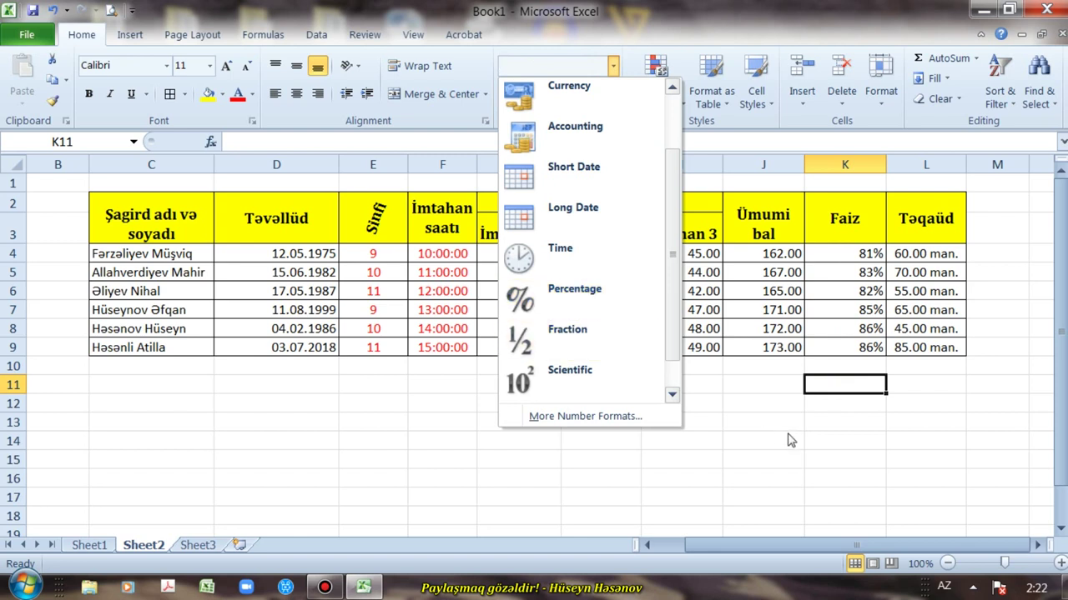
click(834, 250)
click(836, 250)
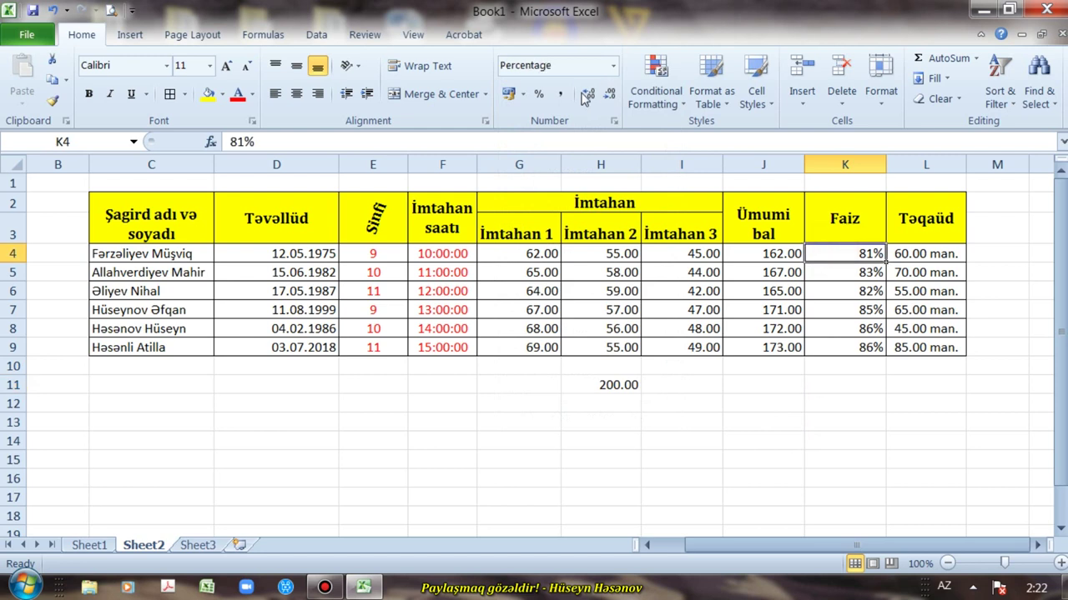
click(613, 66)
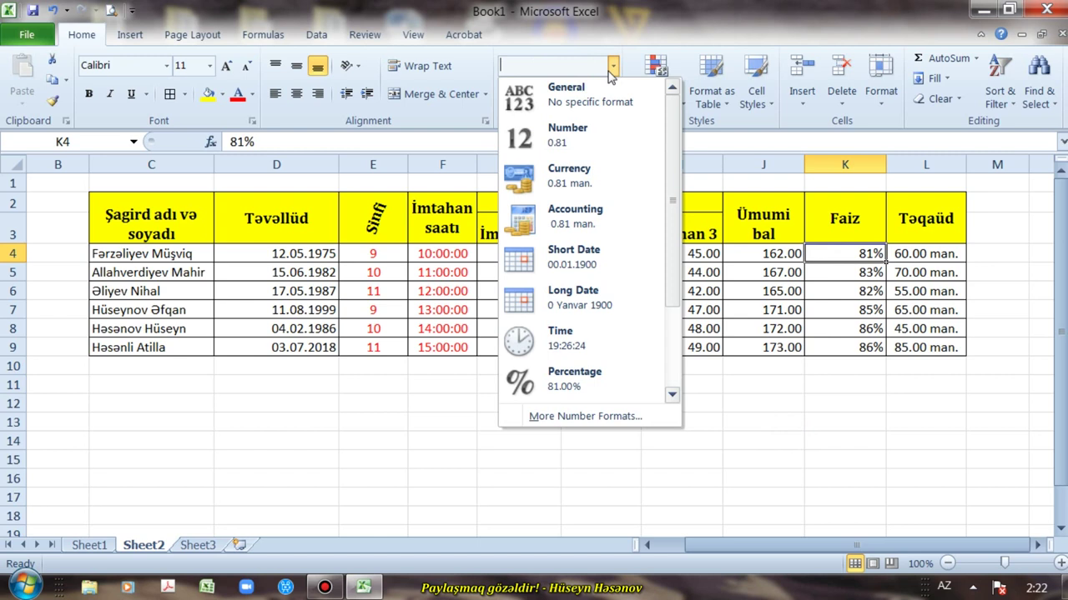
Step: Switch the Faiz values K4:K9 to General, then to Fraction format
click(675, 349)
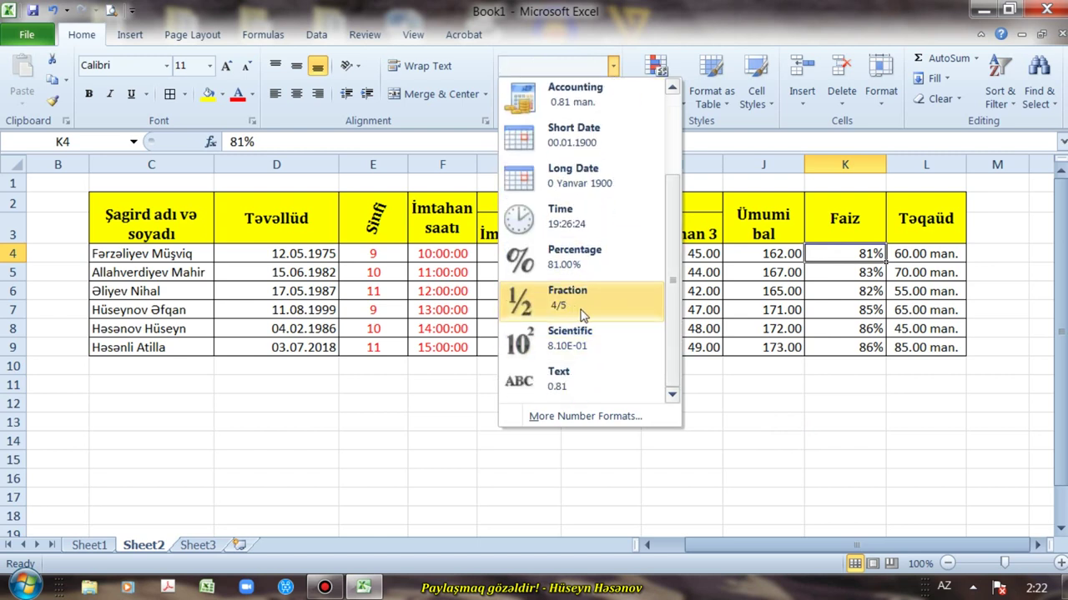
click(877, 381)
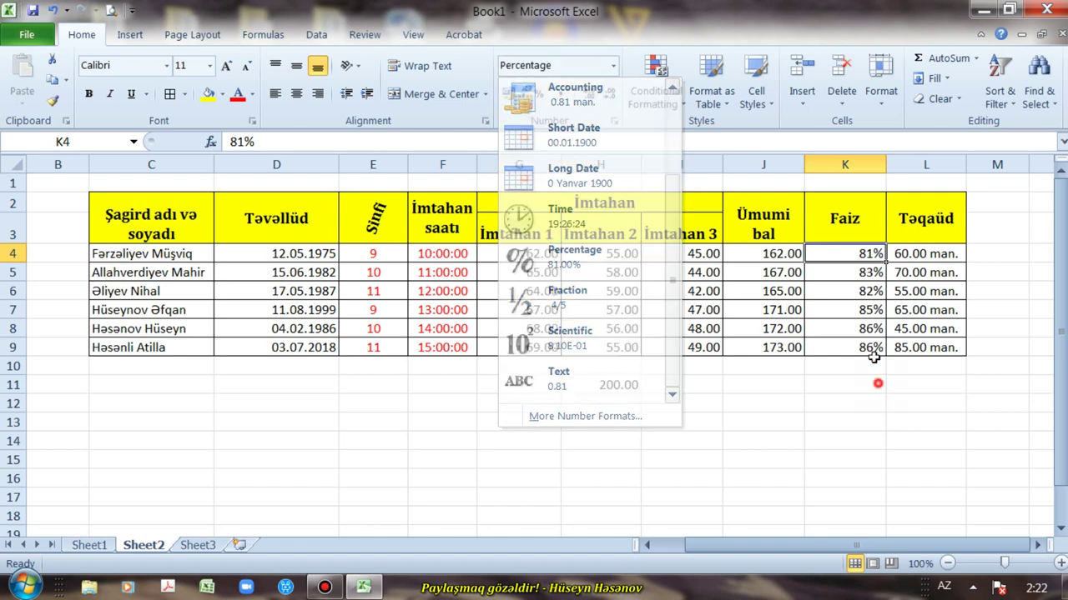
drag(852, 253, 847, 347)
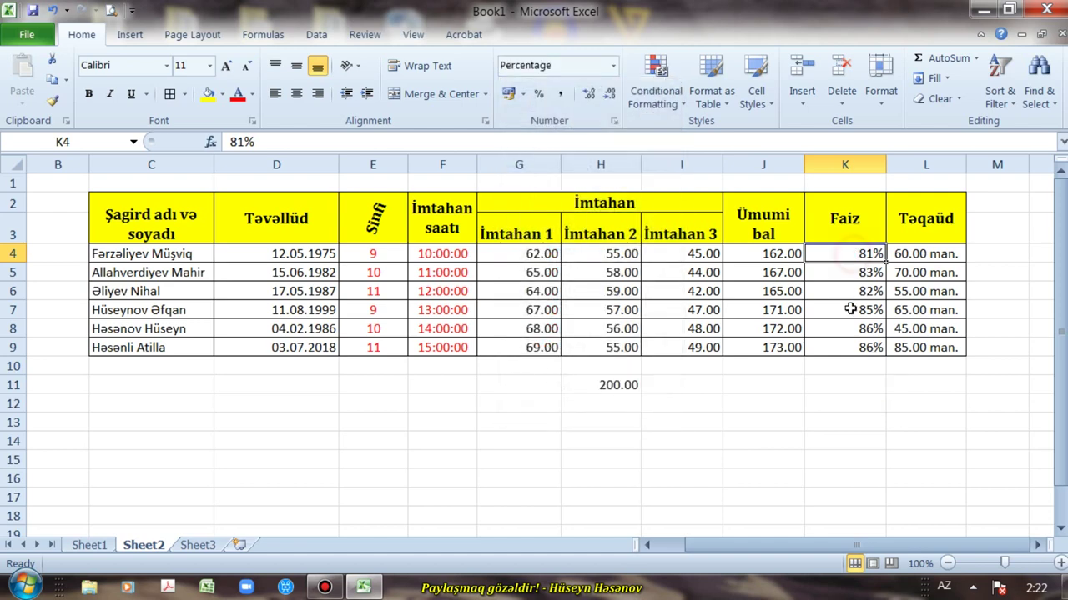
click(615, 66)
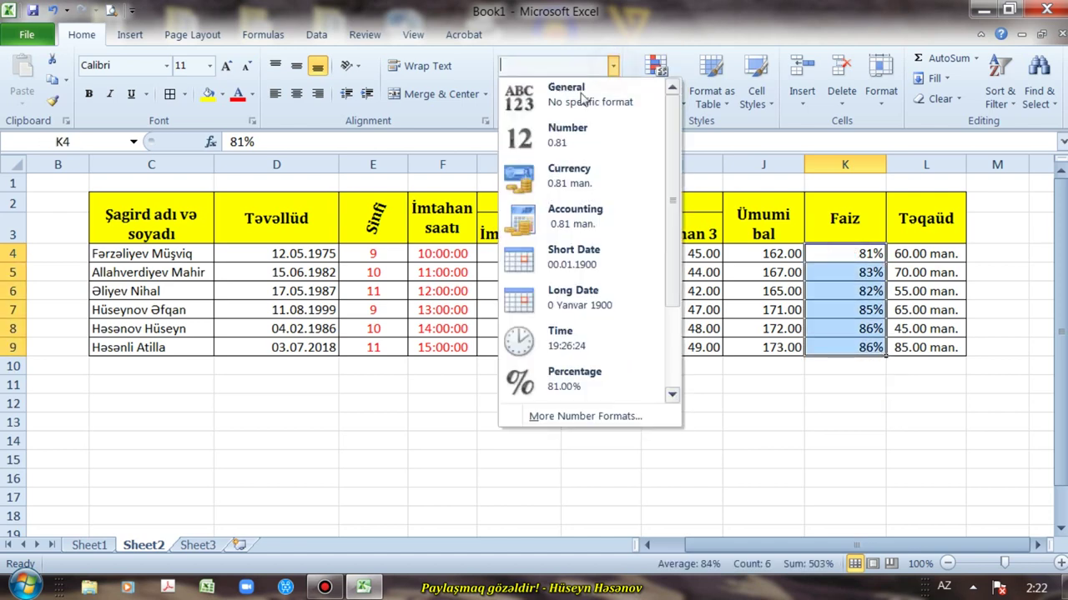
click(583, 97)
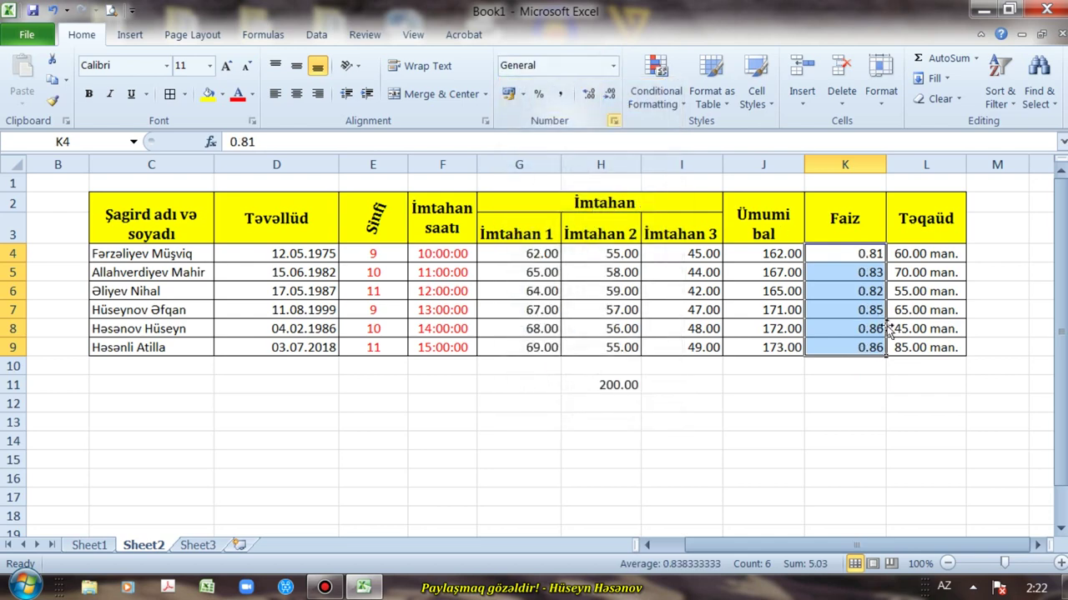
click(613, 65)
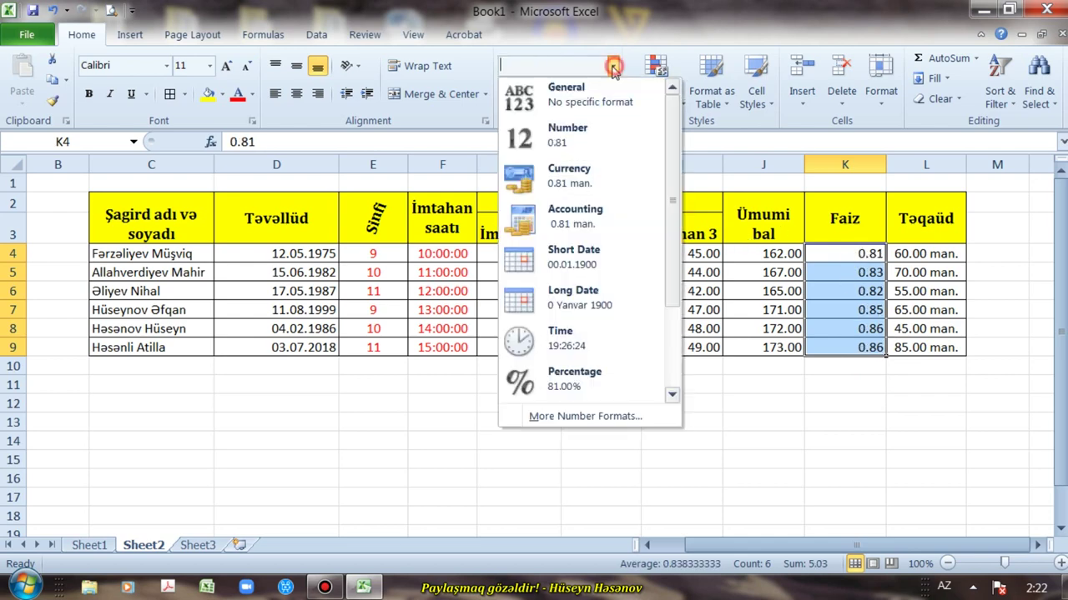
scroll(587, 338, down, 1)
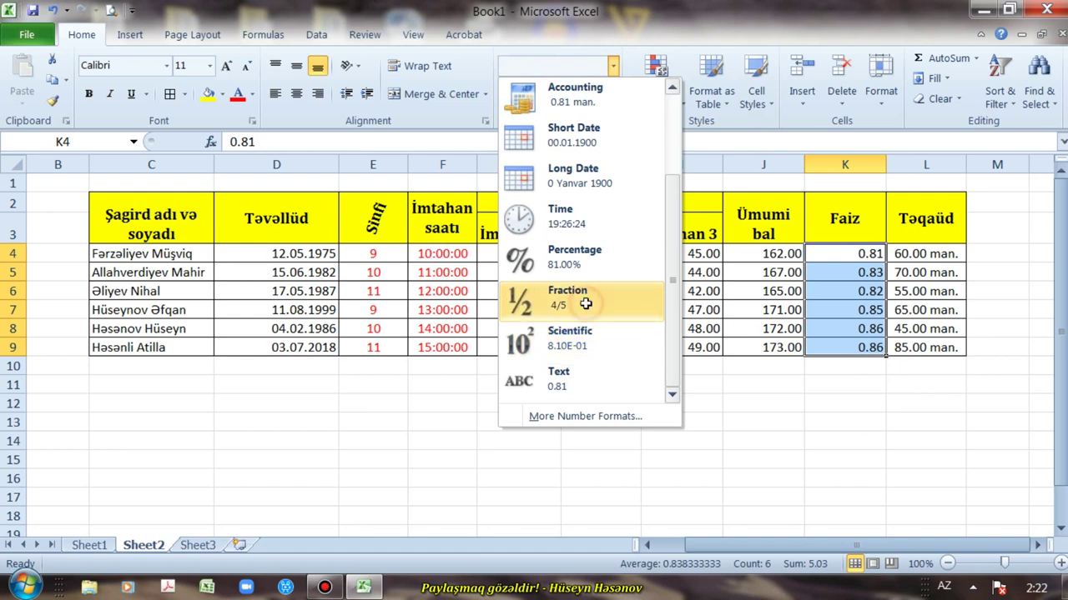
click(586, 306)
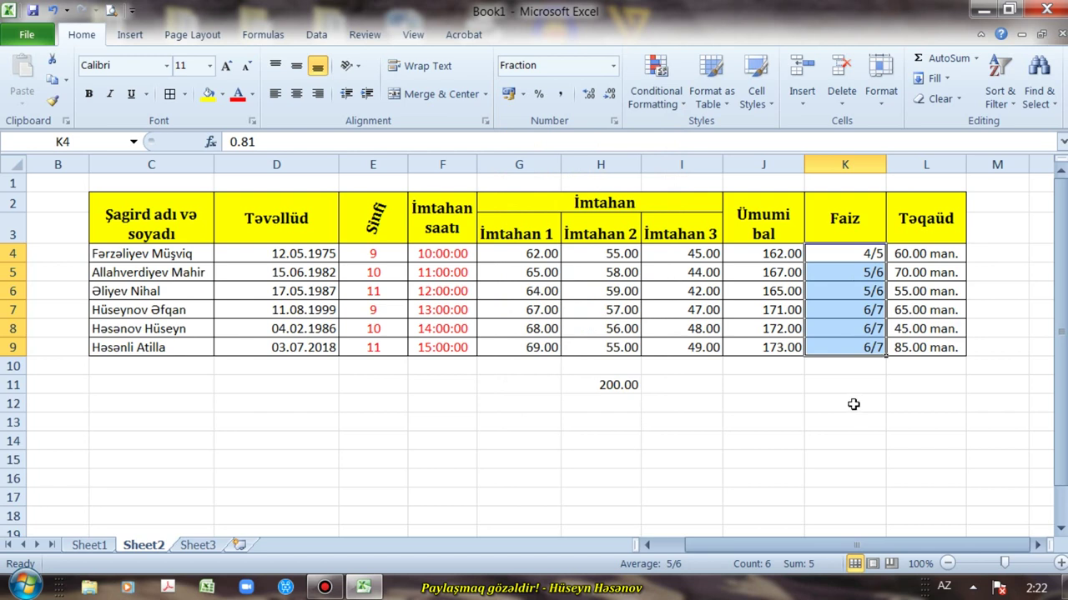
Step: Browse the number format and accounting currency lists without applying anything
click(611, 69)
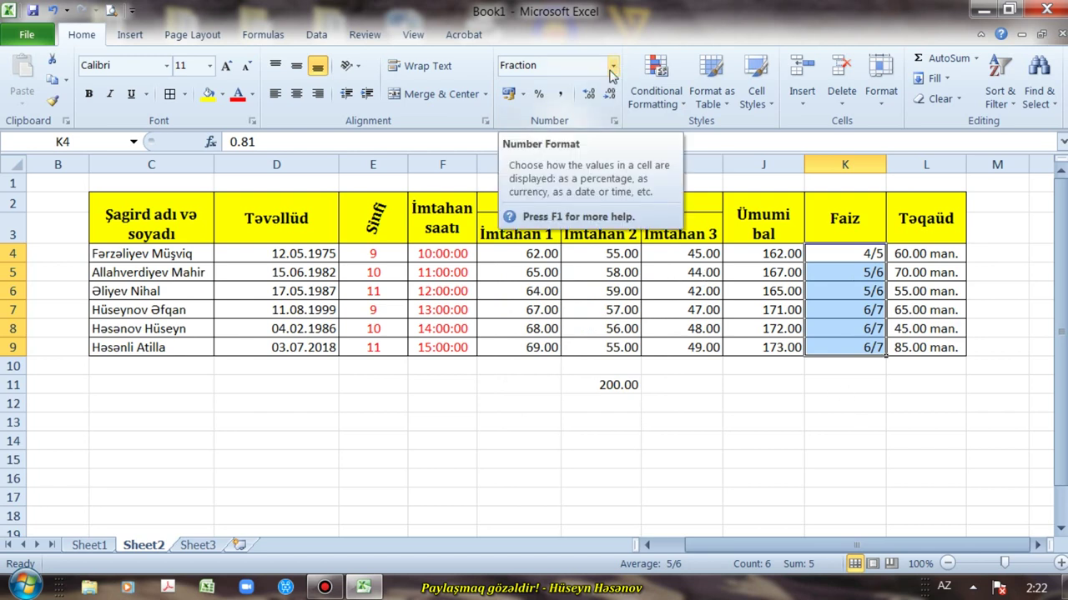
click(522, 95)
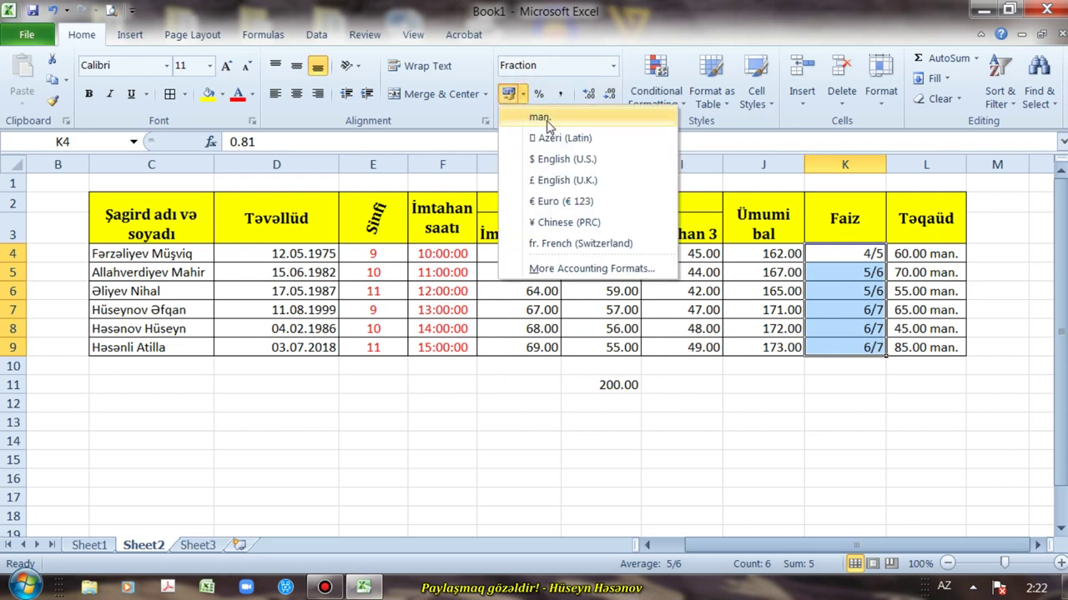
click(549, 489)
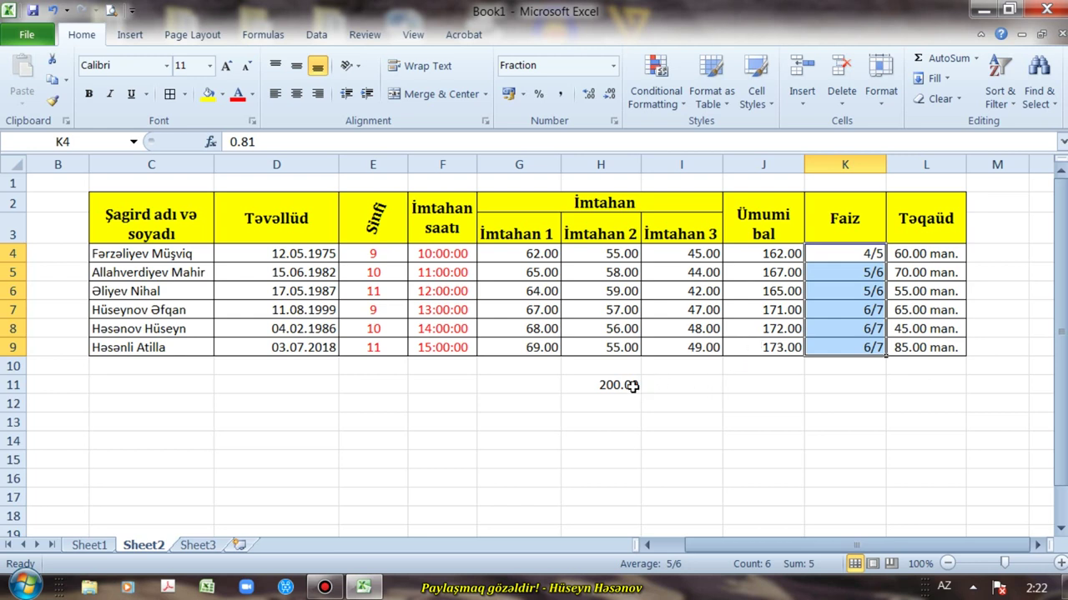
click(779, 388)
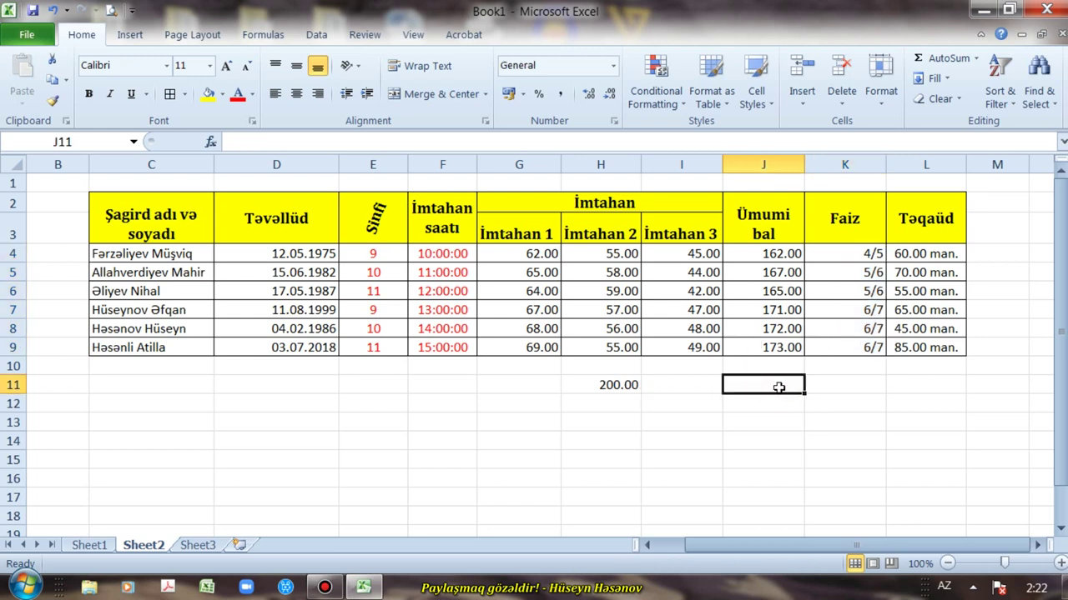
Step: Enter 1024512 in J11, then apply Comma Style and widen column J
text(1024512)
key(Return)
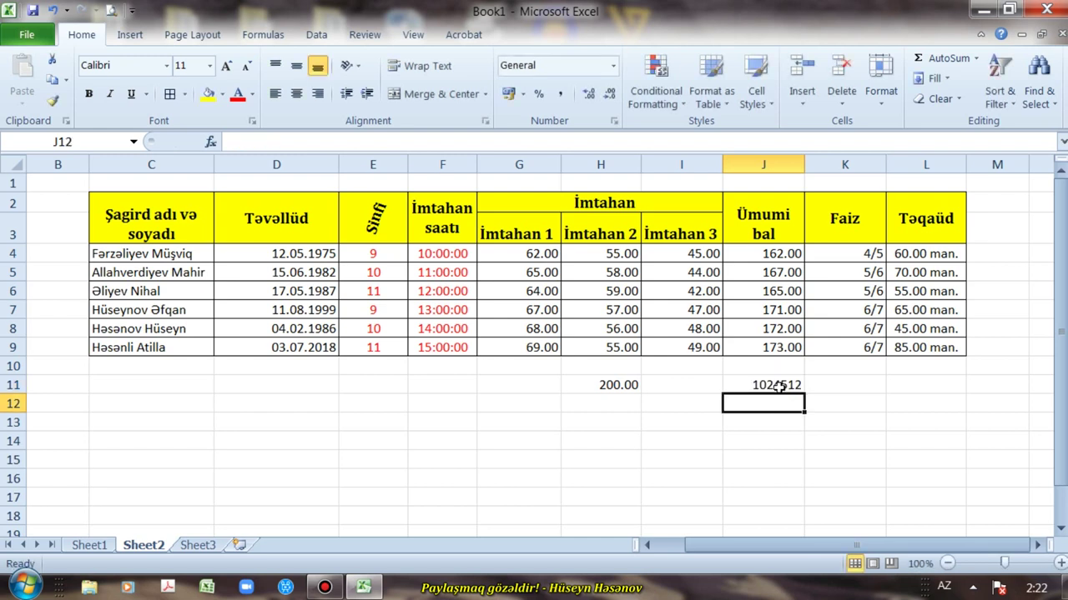
click(778, 386)
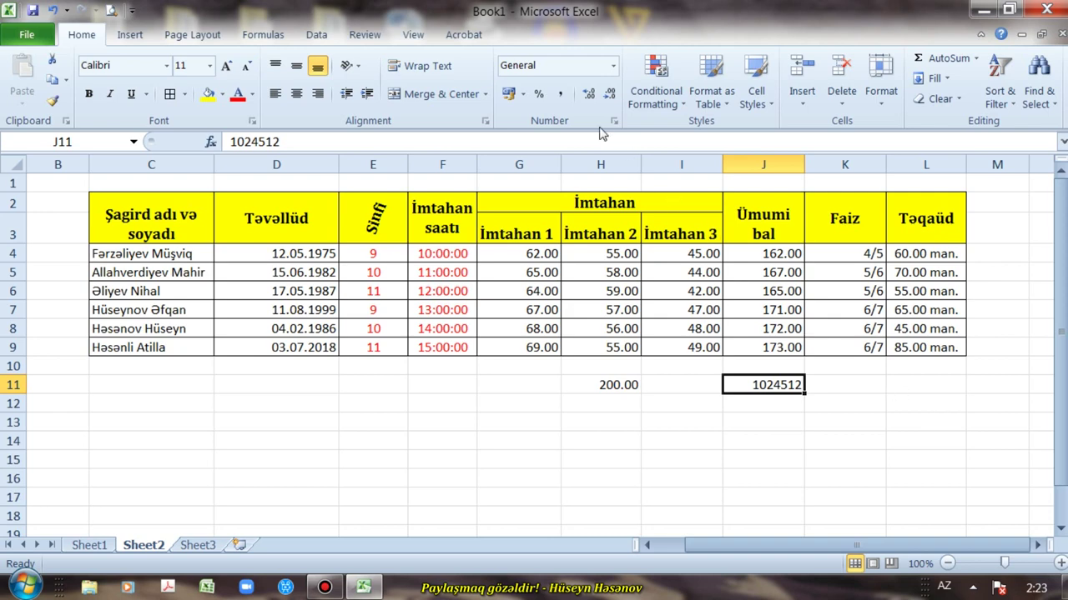
click(561, 97)
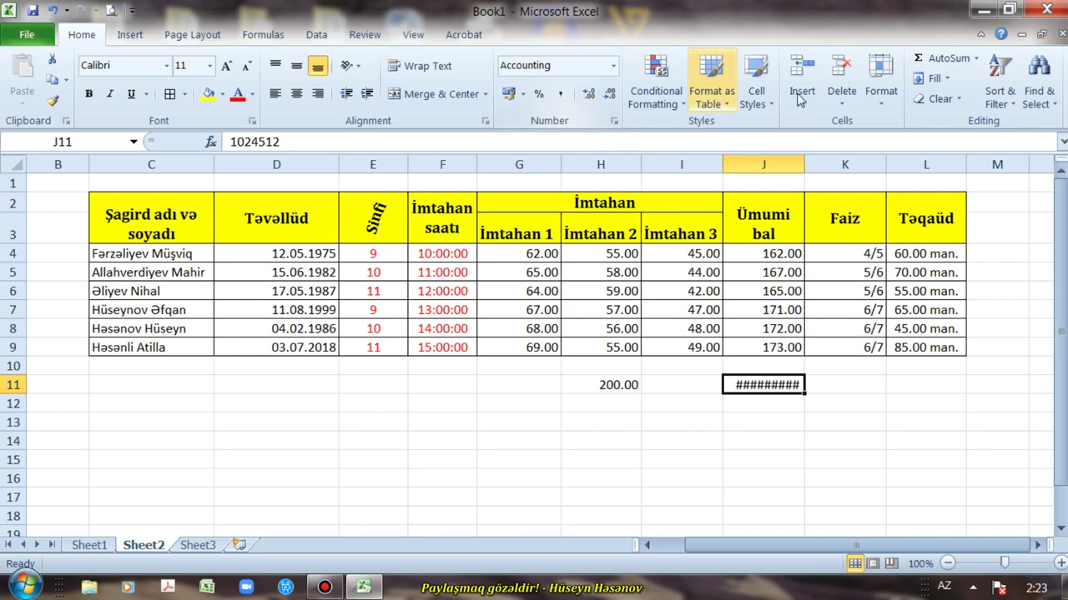
drag(805, 164, 852, 166)
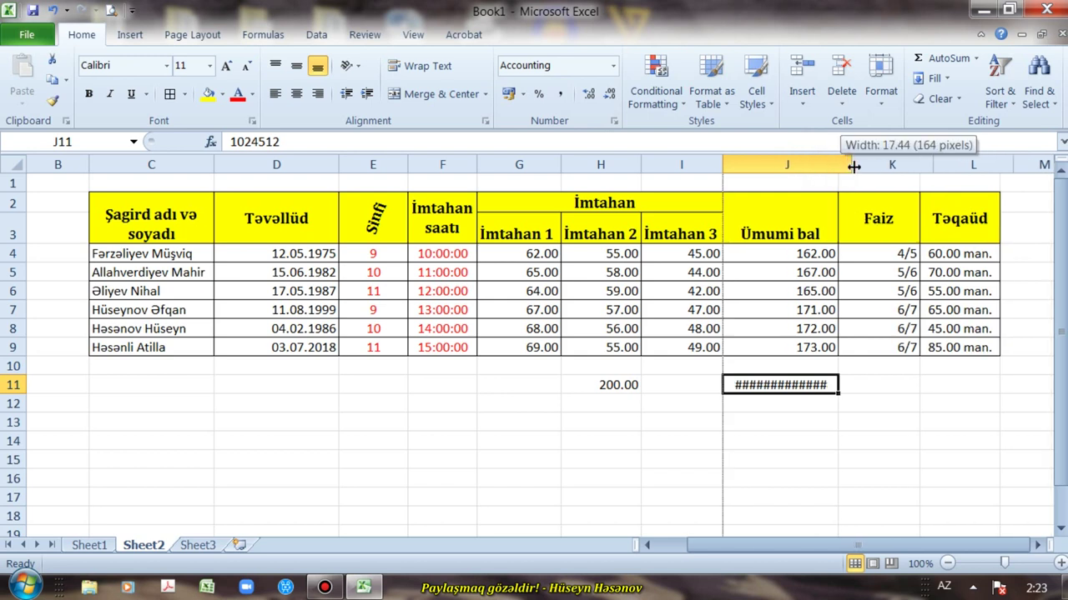
Step: Undo the column widening and Comma Style, leaving J11 as plain 1024512
click(762, 420)
click(755, 384)
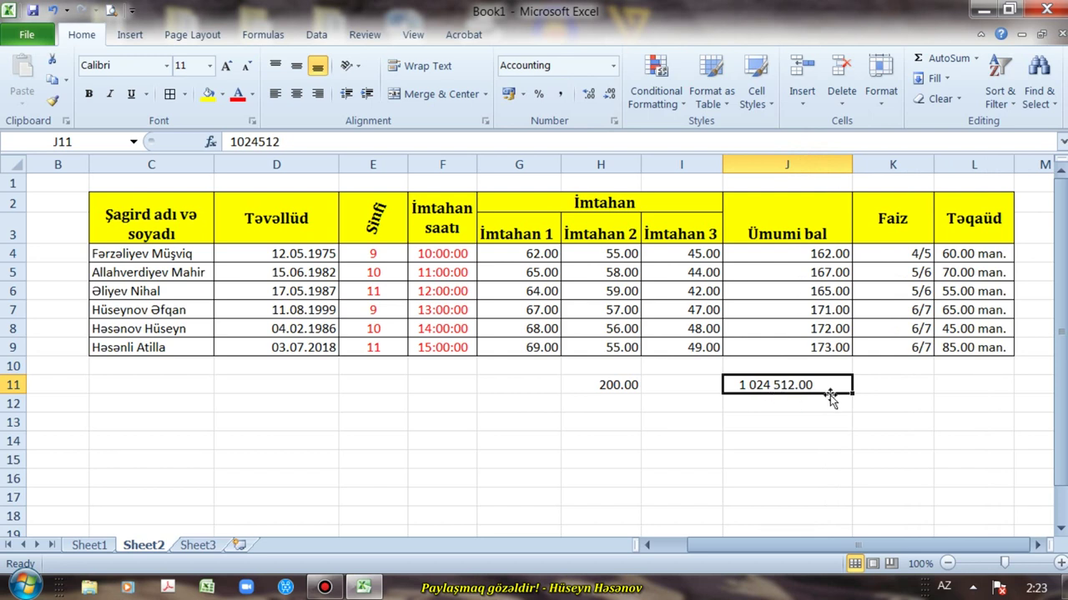
key(ctrl+z)
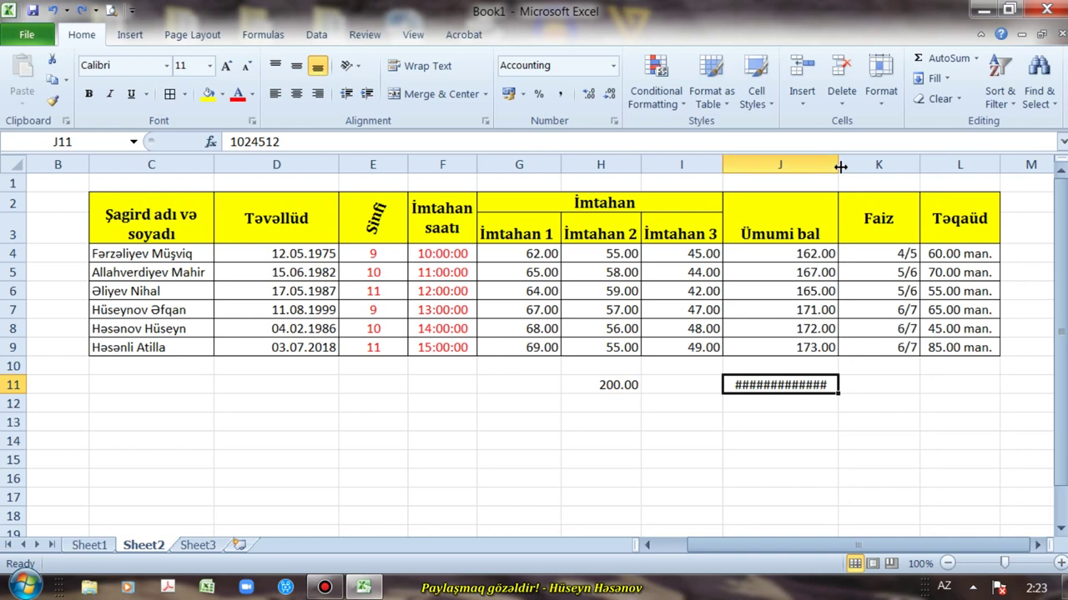
key(ctrl+z)
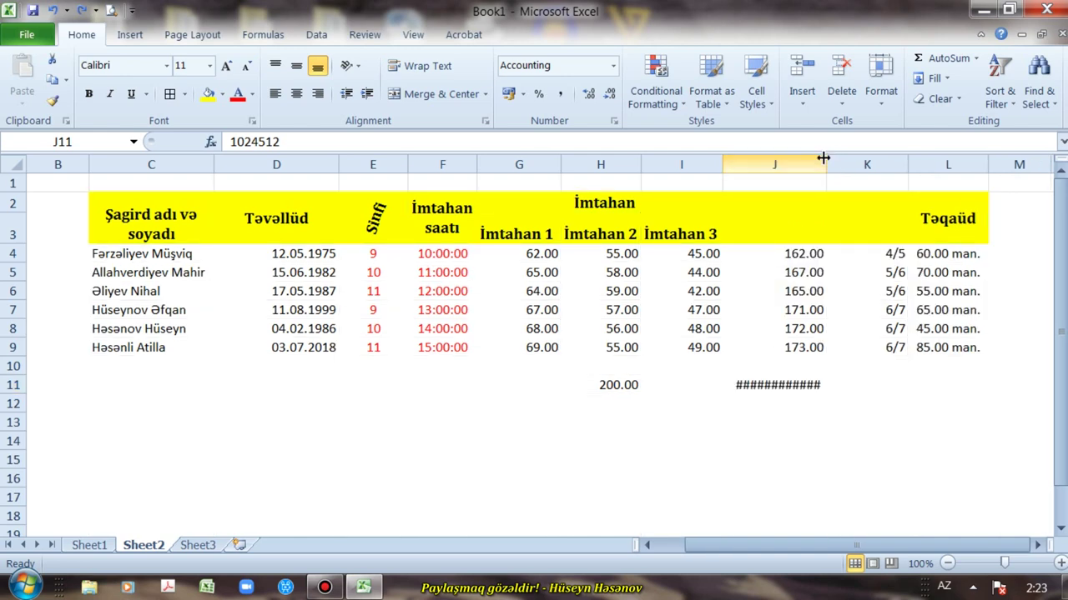
key(ctrl+z)
key(ctrl+z)
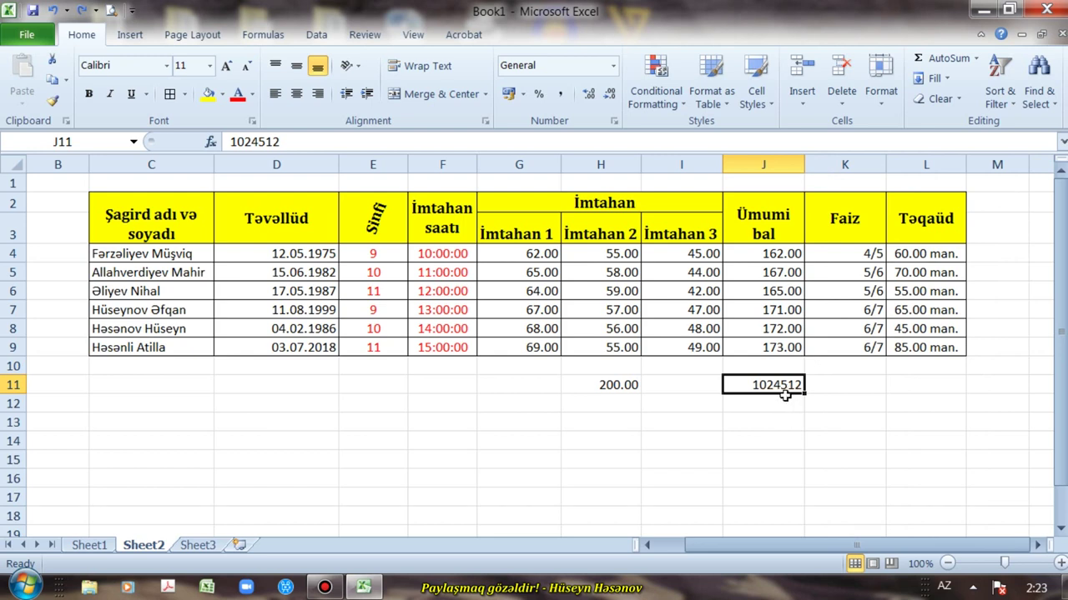
click(776, 420)
click(782, 385)
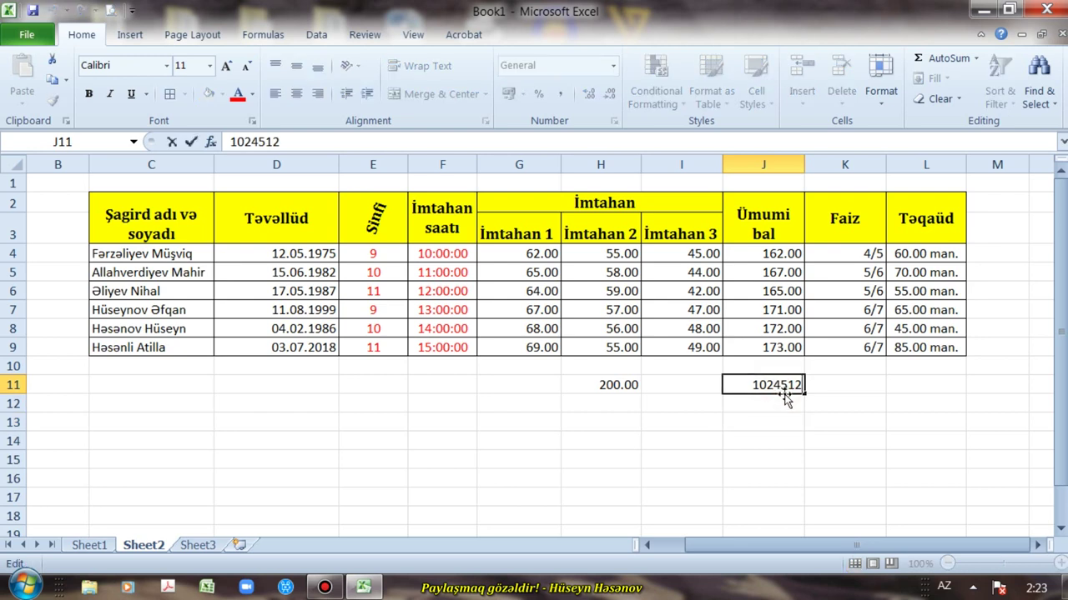
click(775, 439)
click(775, 386)
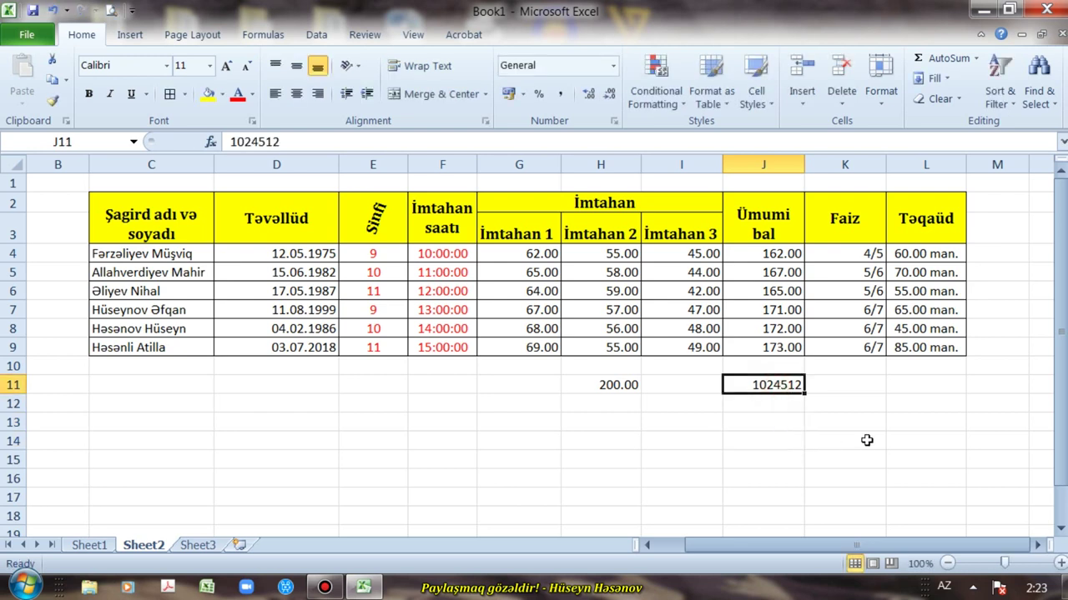
click(771, 454)
click(773, 381)
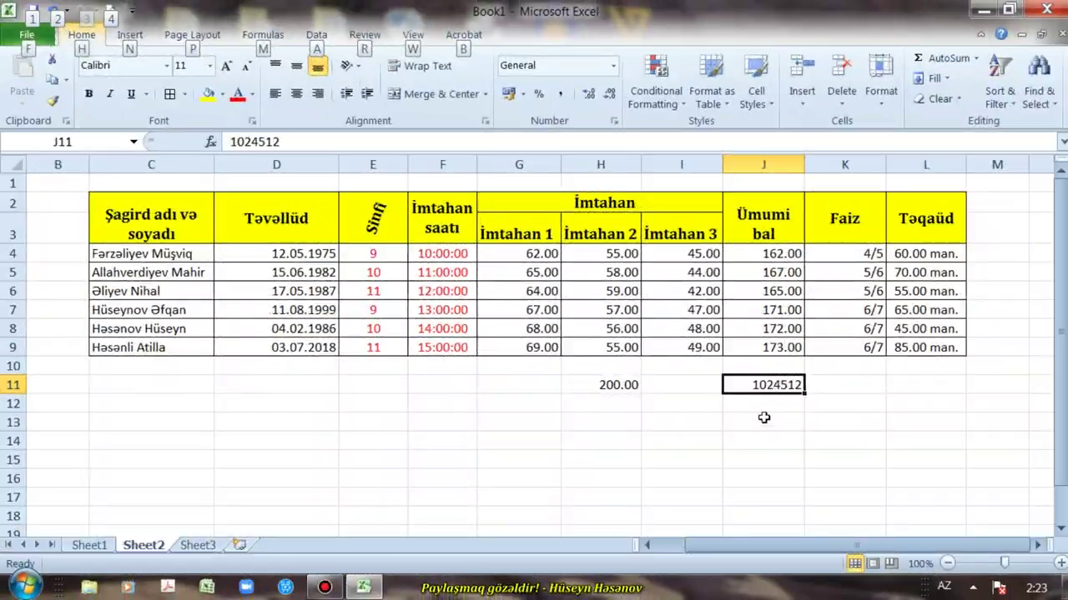
Step: Reselect J11 and decline restarting the spell check from the top
click(763, 405)
click(768, 385)
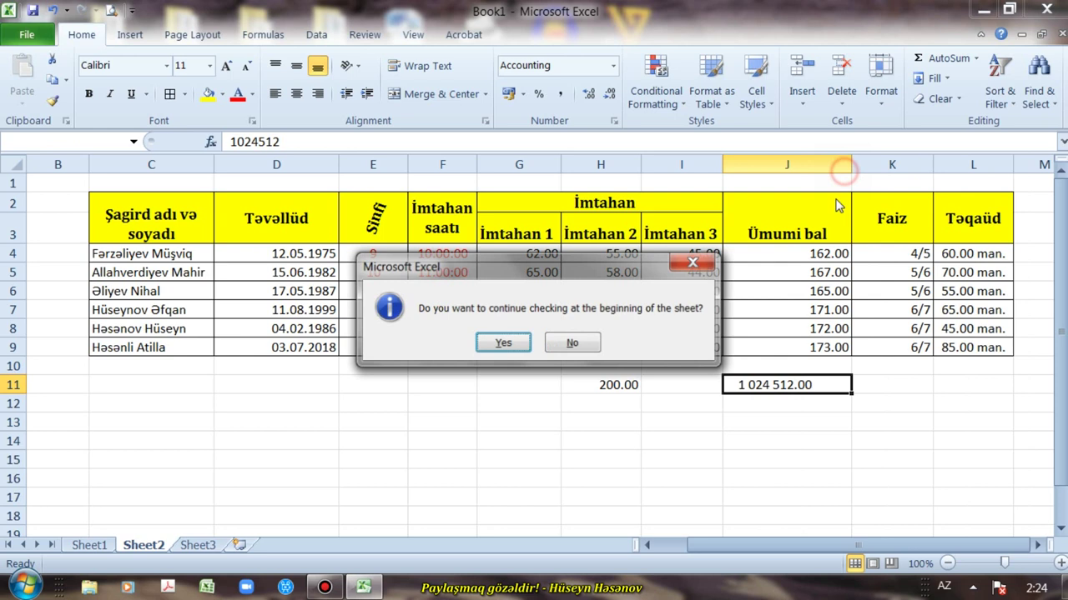
click(564, 342)
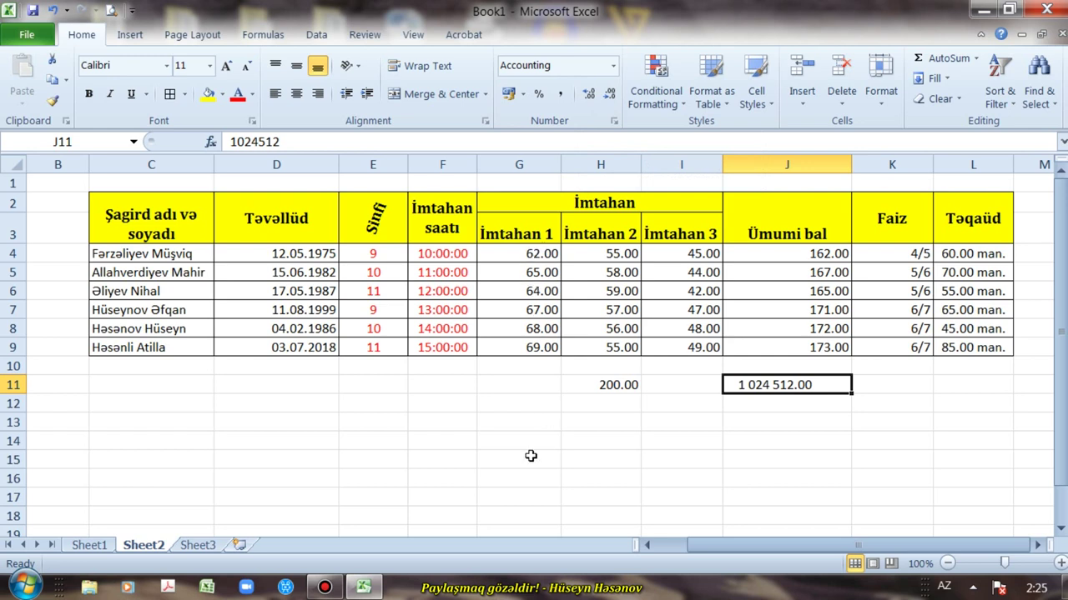
click(518, 422)
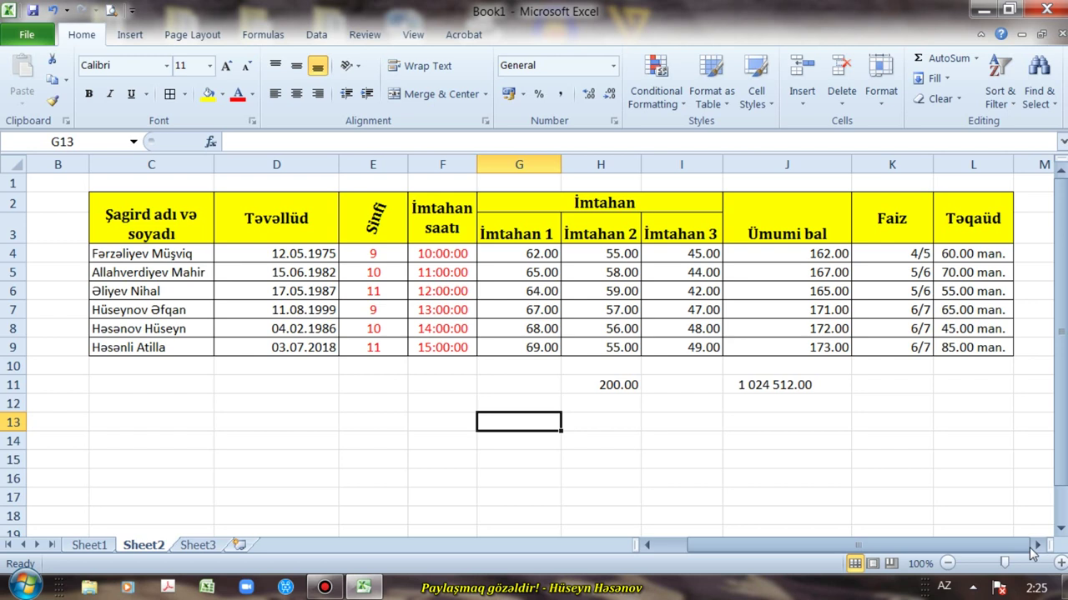
Step: Enter 10 and 20 as the İmtahan 1 scores in G4 and G5
click(511, 252)
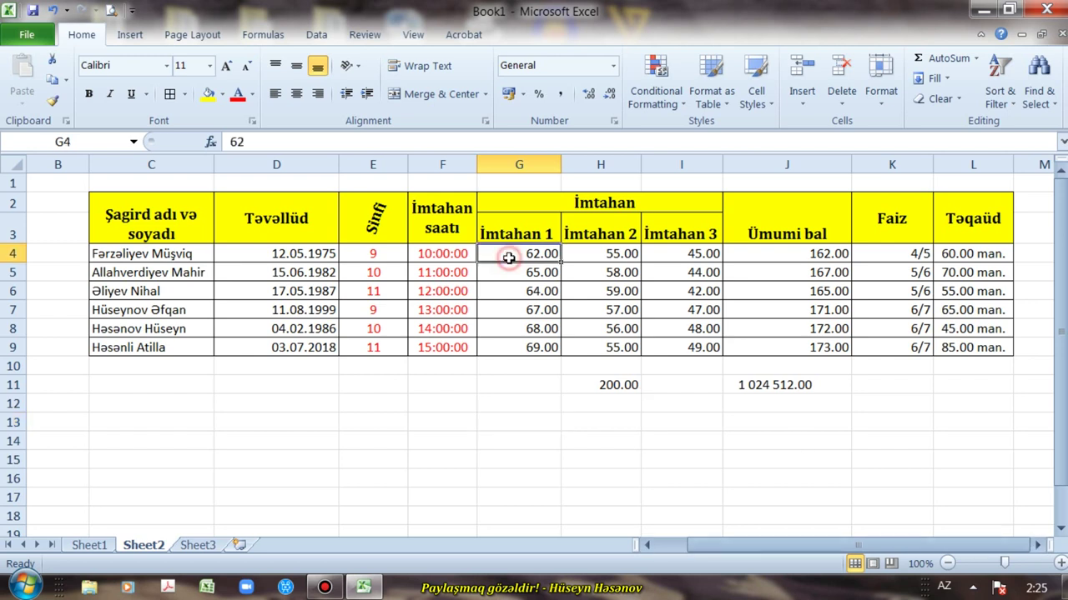
text(10)
key(Return)
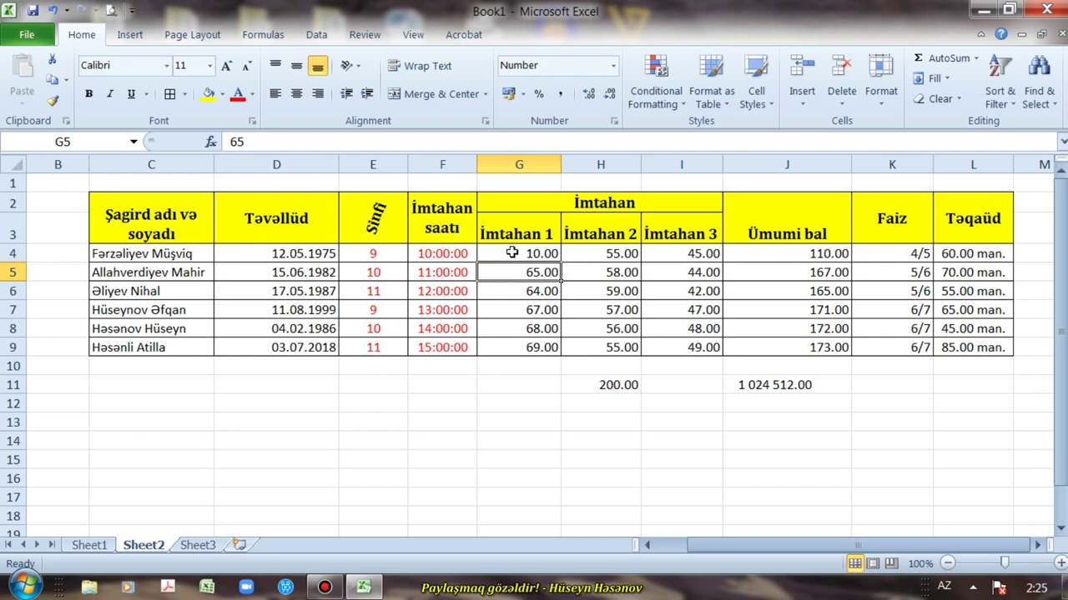
text(50)
key(BackSpace)
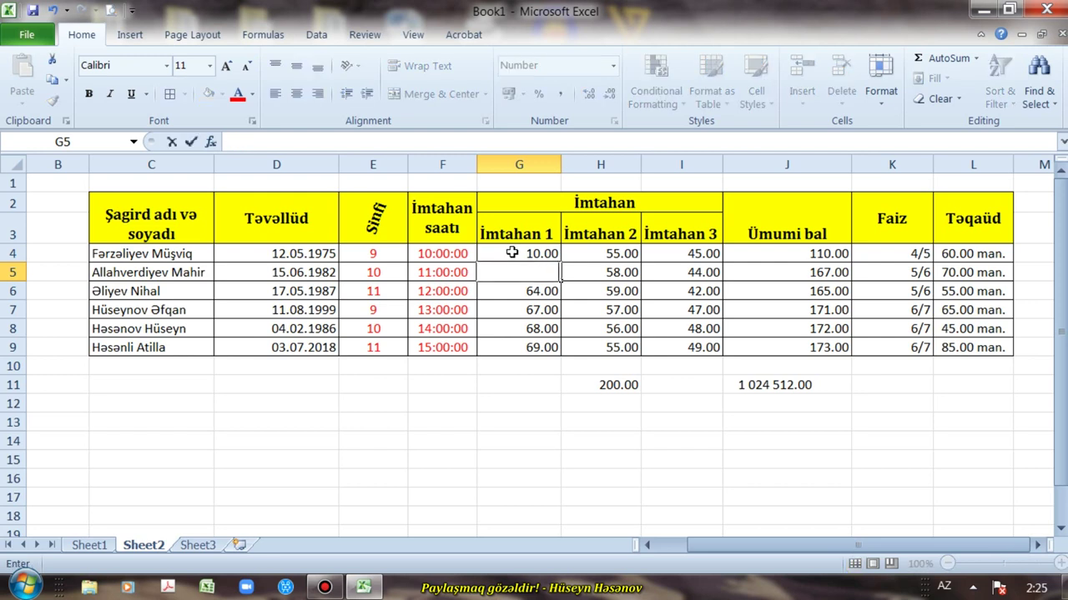
text(20)
key(Return)
Step: Enter 30, 40, 50 and 60 as the İmtahan 1 scores in G6 through G9
text(30)
key(Return)
text(40)
key(Return)
text(50)
key(Return)
text(60)
key(Return)
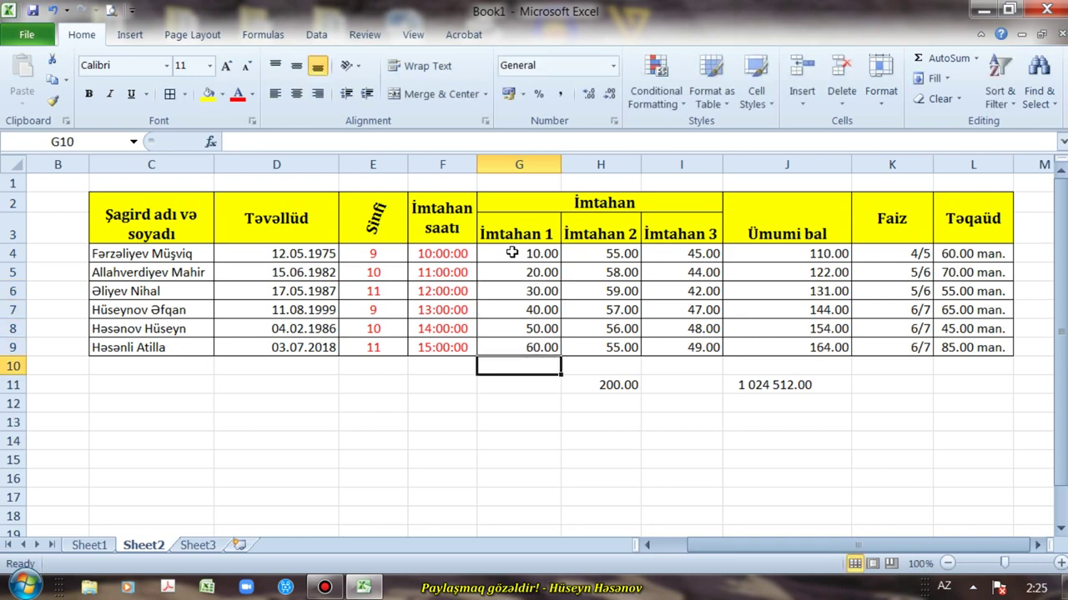
drag(511, 252, 515, 350)
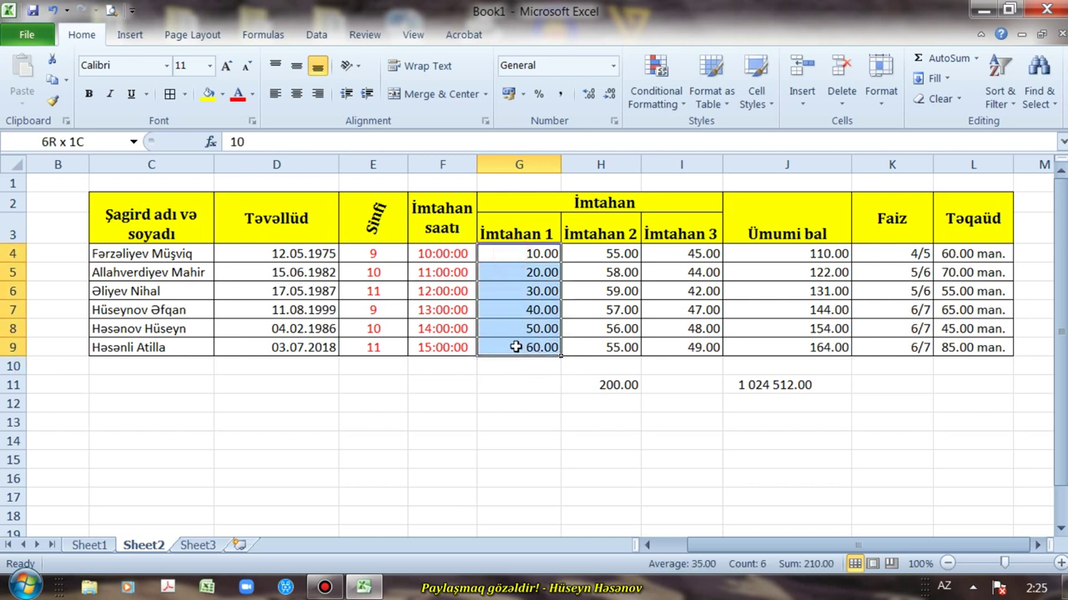
Step: Apply solid red data bars to the İmtahan 1 scores
click(683, 107)
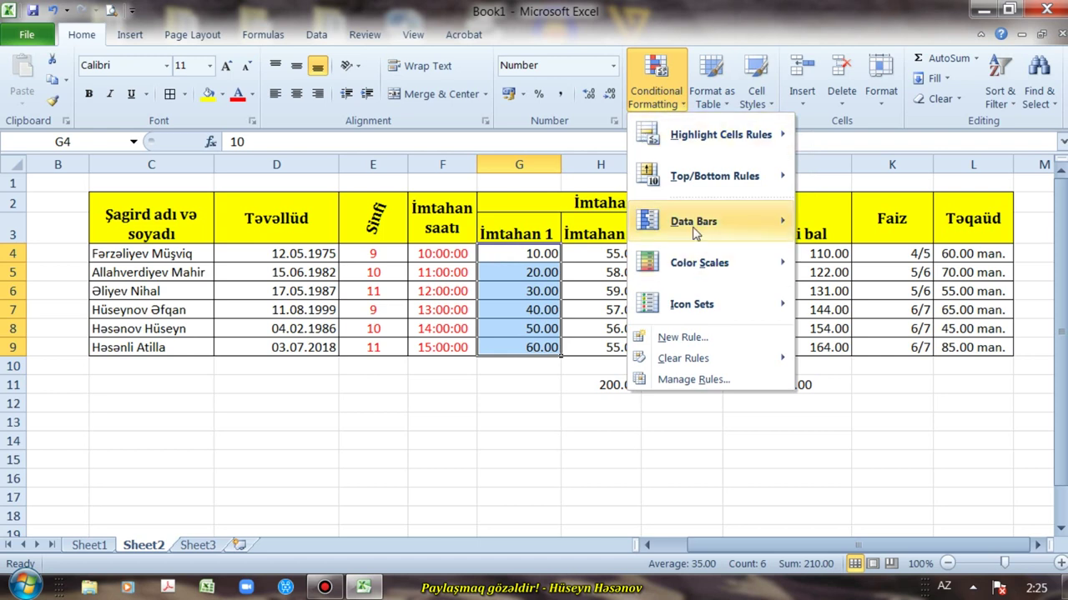
mouse_move(769, 222)
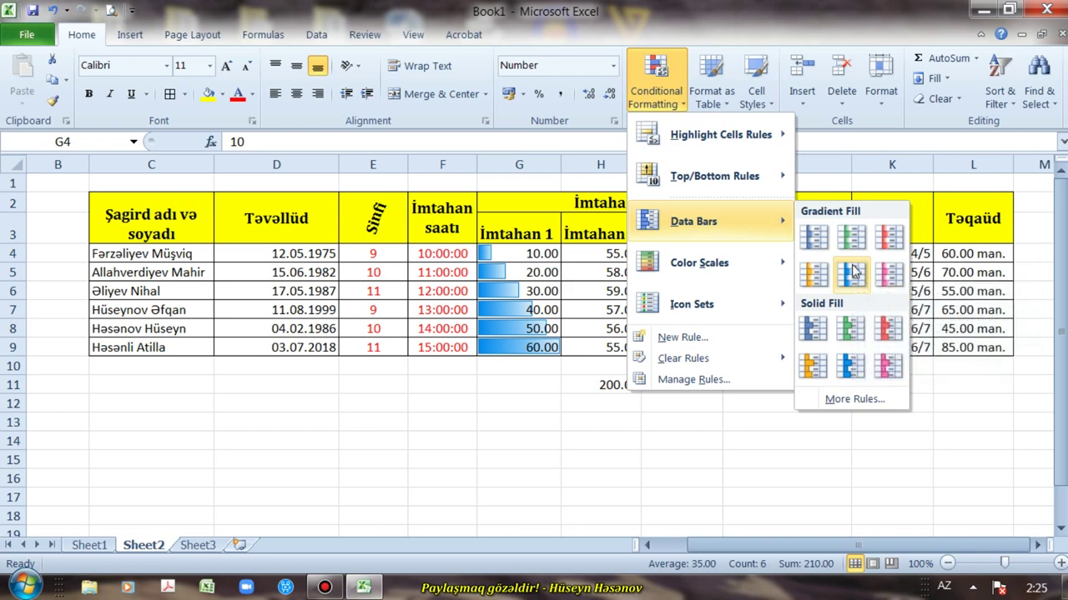
click(887, 329)
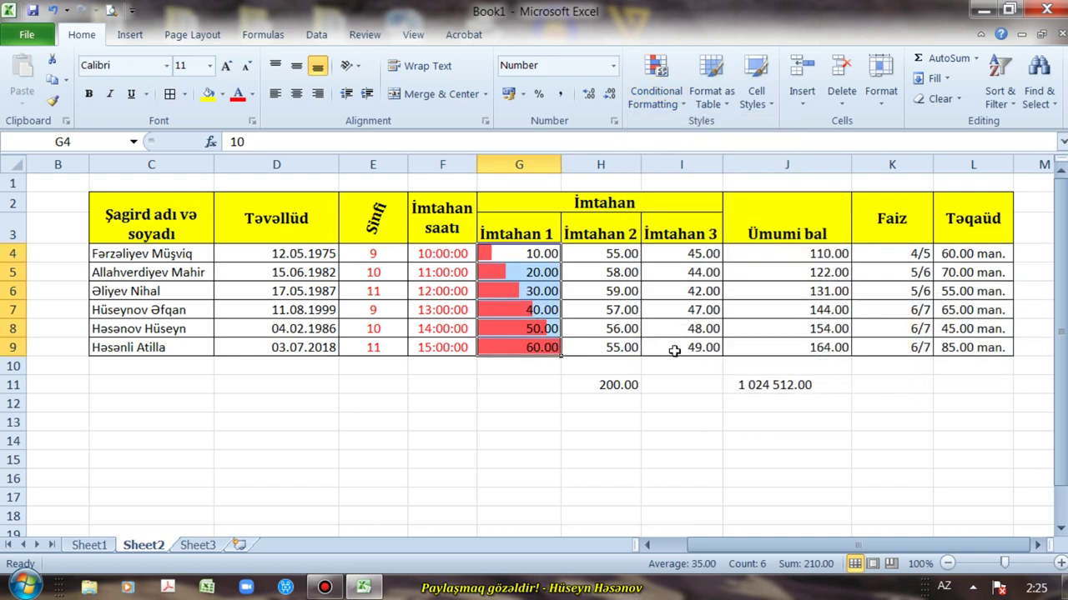
click(553, 455)
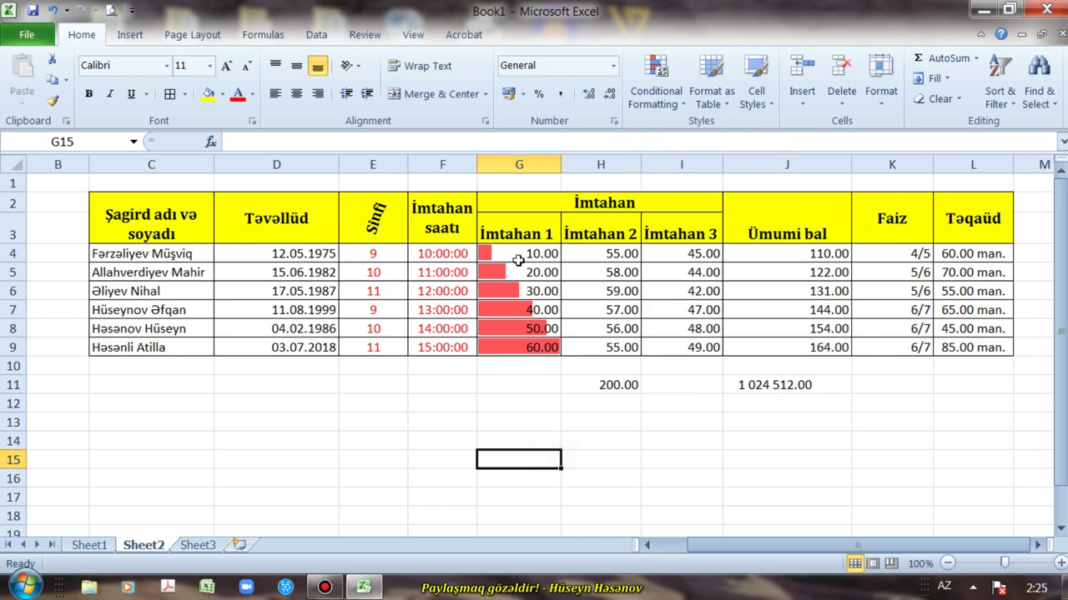
Step: Clear the conditional formatting rules from the selected scores G4:G9
drag(514, 254, 508, 348)
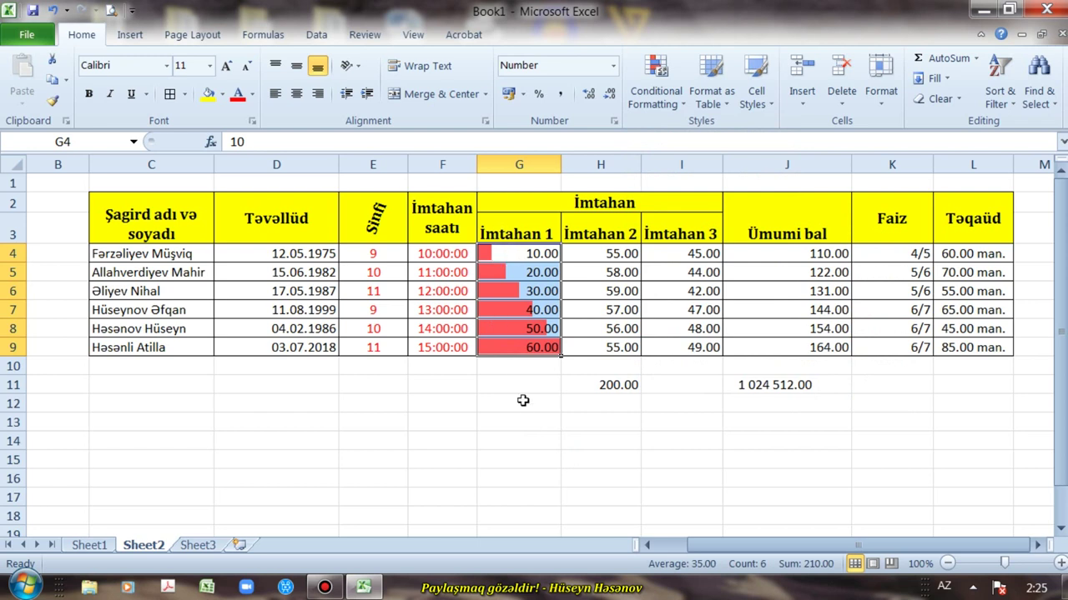
click(680, 101)
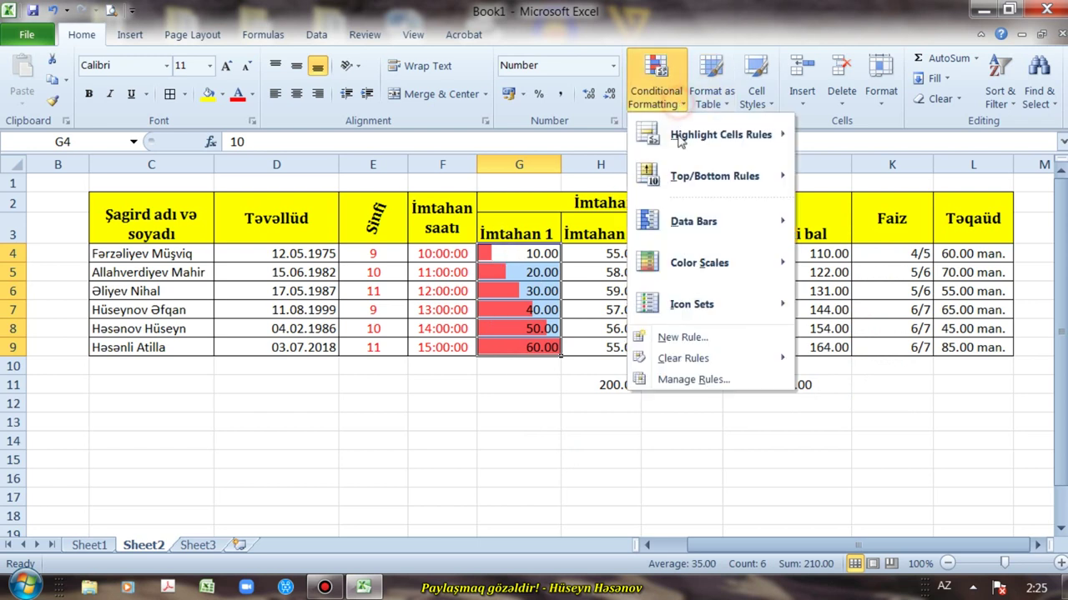
mouse_move(685, 228)
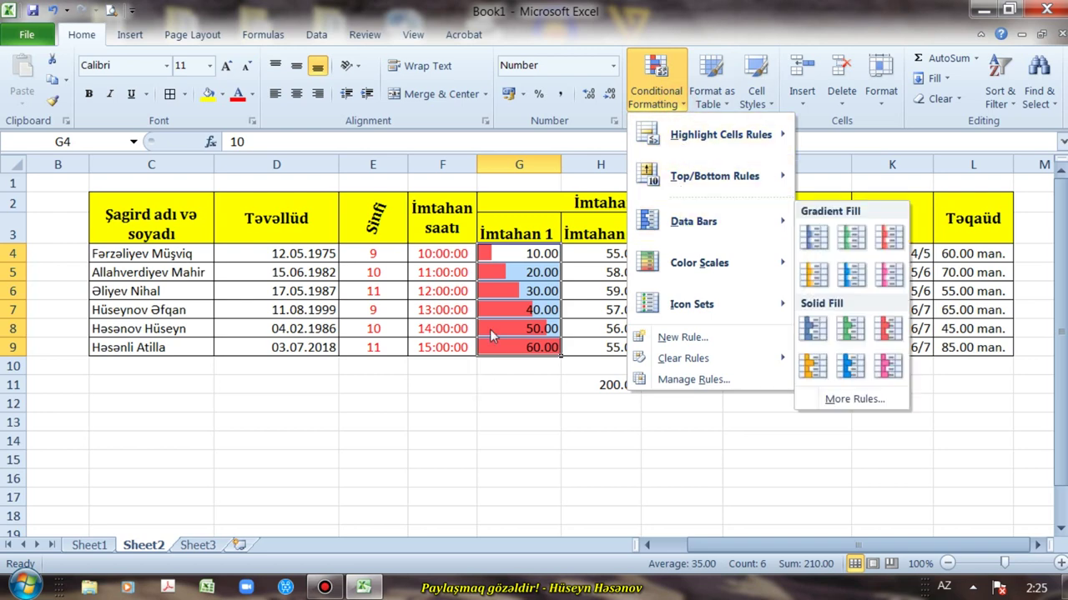
click(531, 254)
drag(530, 253, 525, 347)
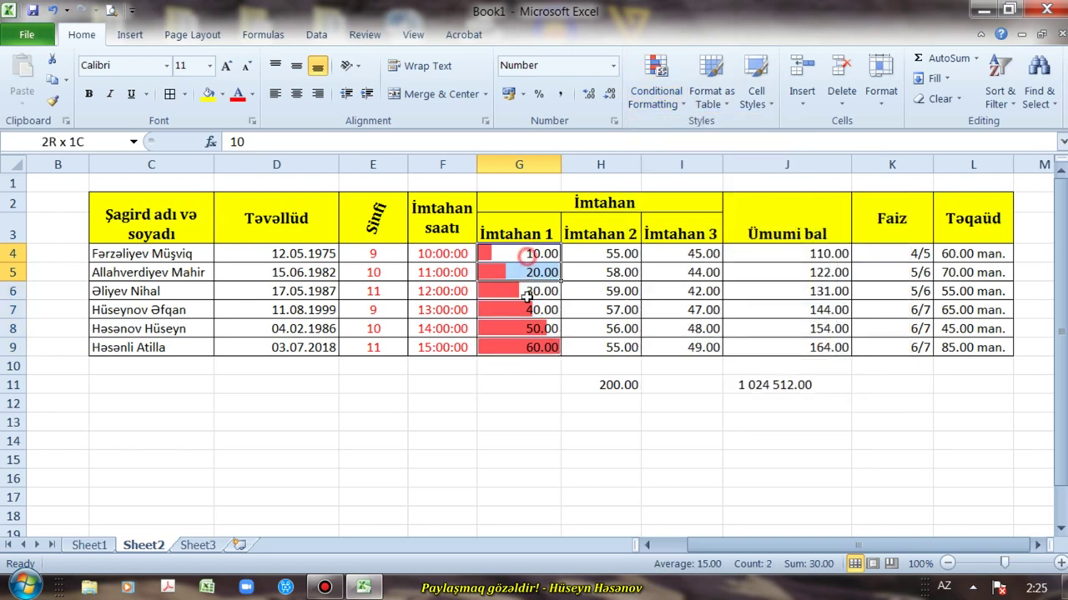
click(668, 112)
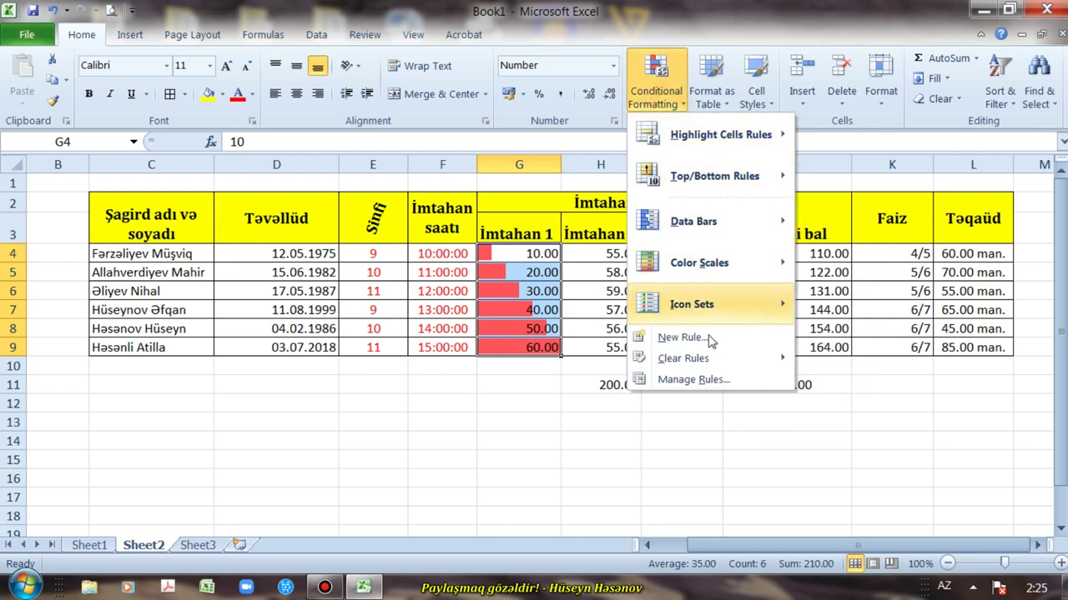
mouse_move(715, 365)
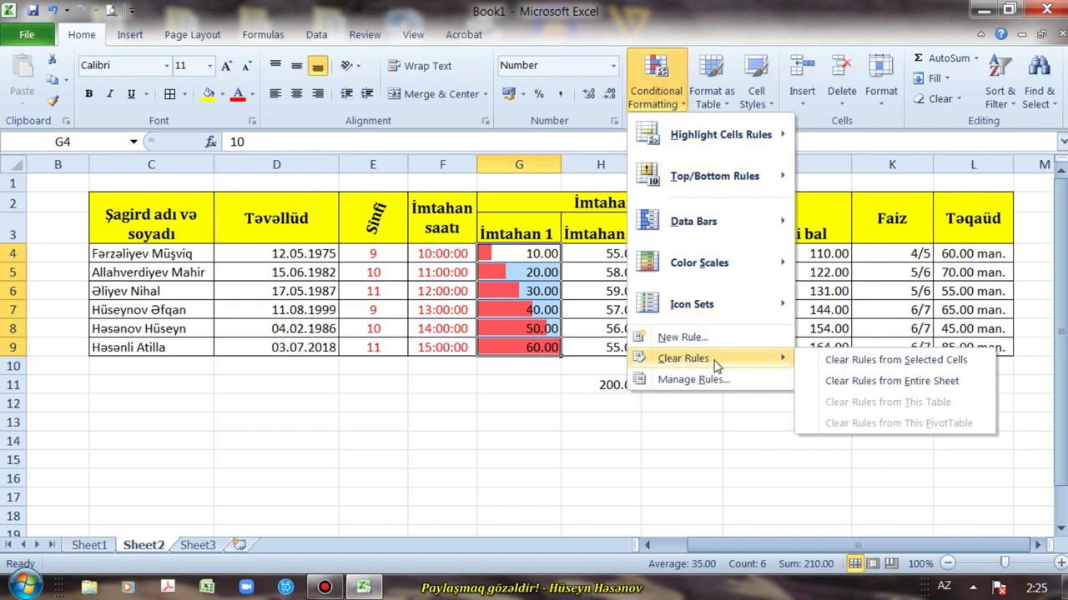
click(831, 360)
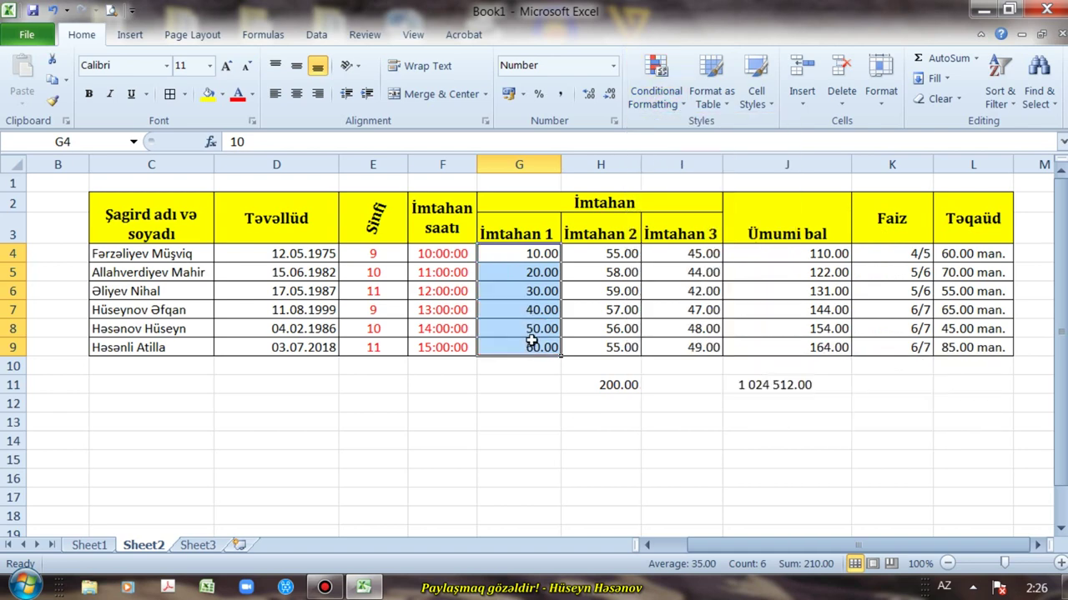
Step: Add red gradient-fill data bars to G4:G9, spanning 10.00 to 60.00, then deselect
click(666, 113)
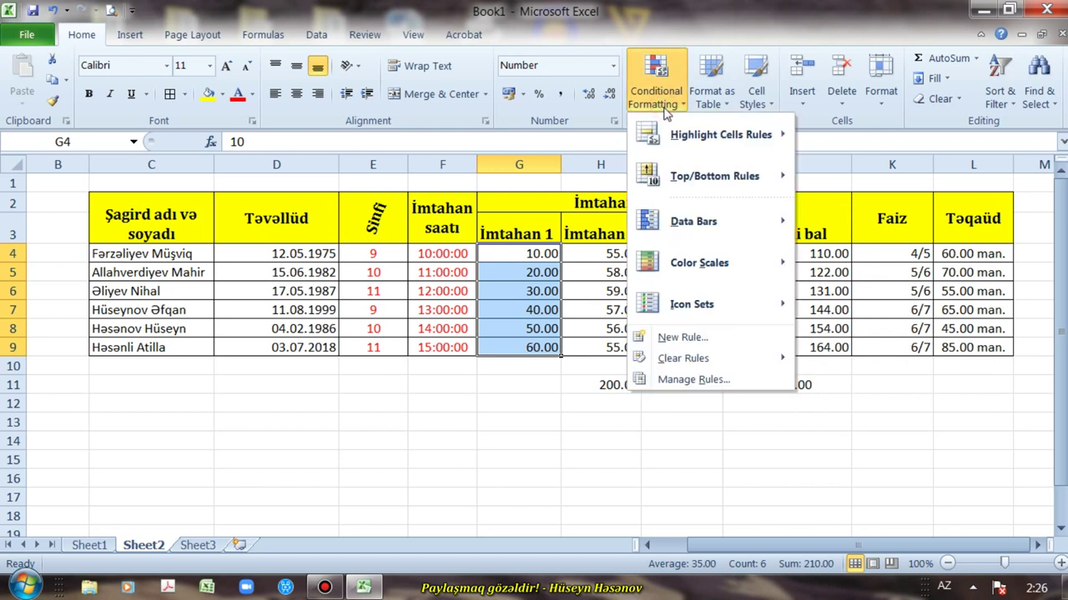
mouse_move(690, 269)
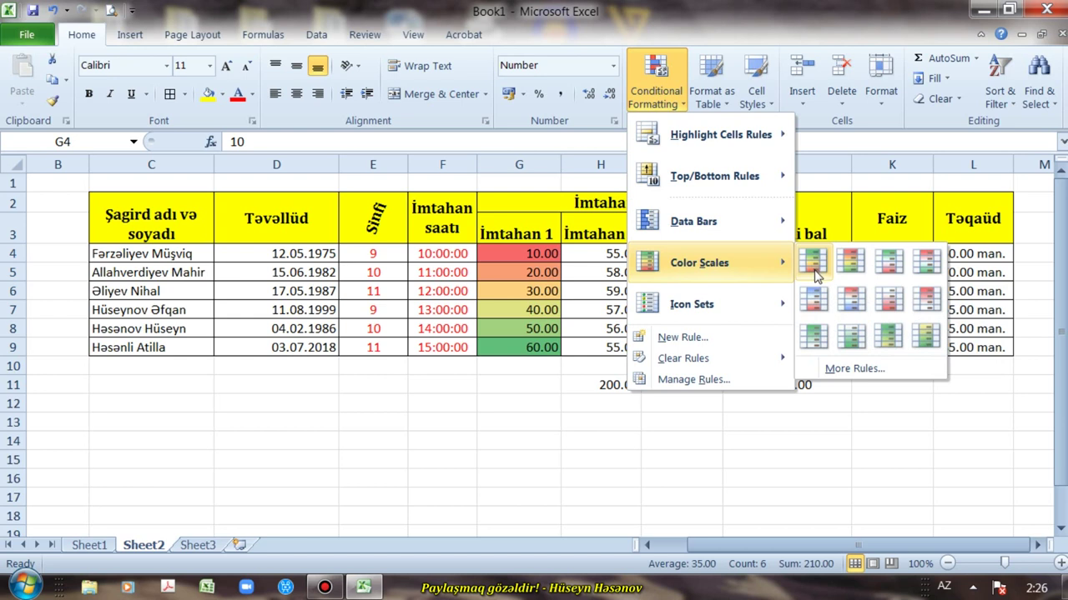
mouse_move(764, 315)
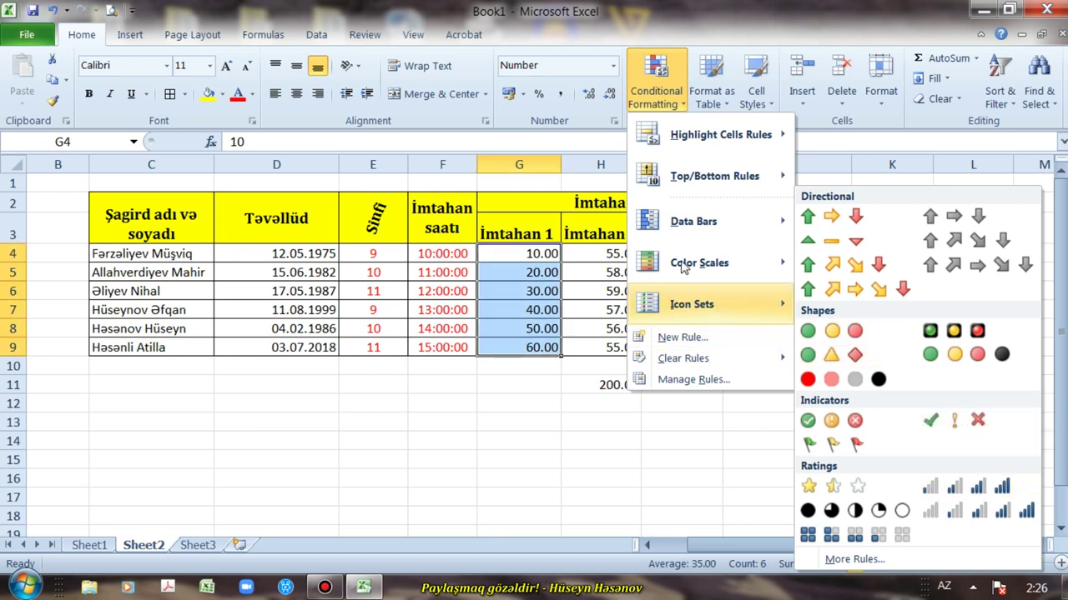
mouse_move(680, 228)
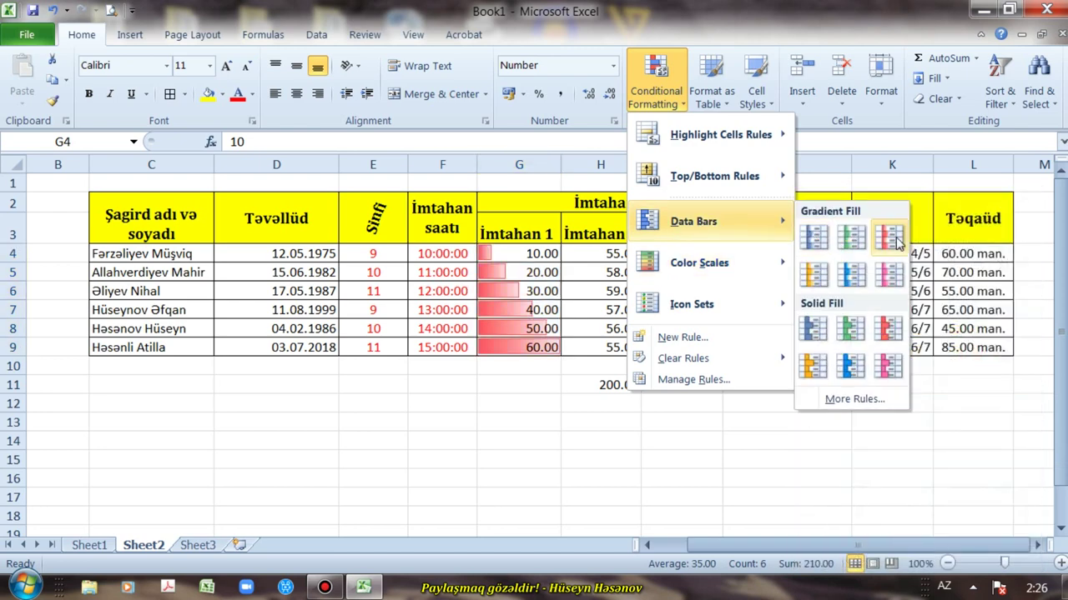
click(888, 237)
click(608, 439)
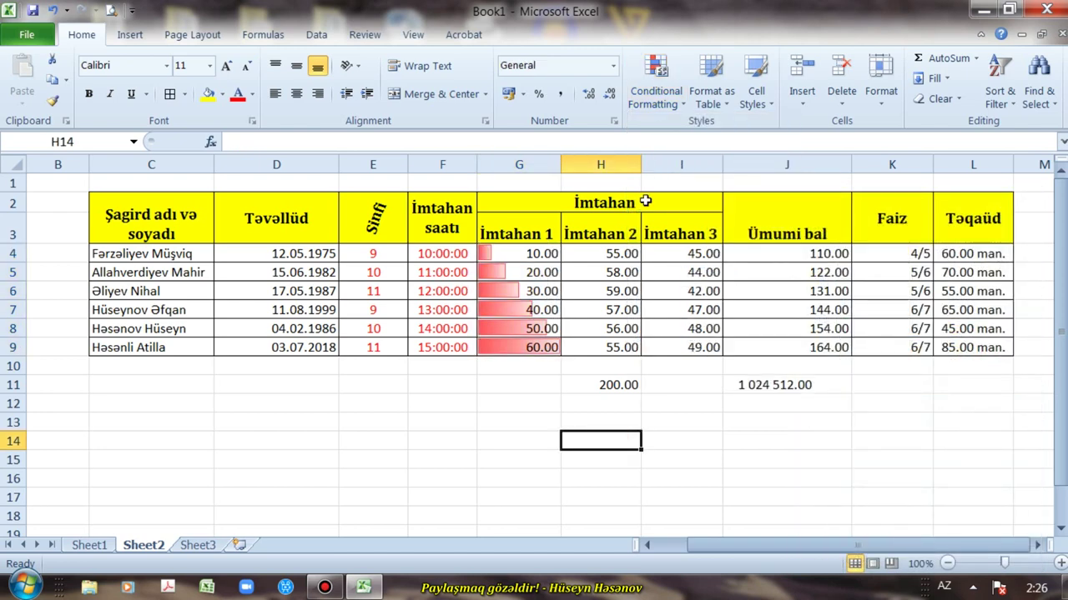
Step: Select the Ümumi bal total in cell J4
click(676, 105)
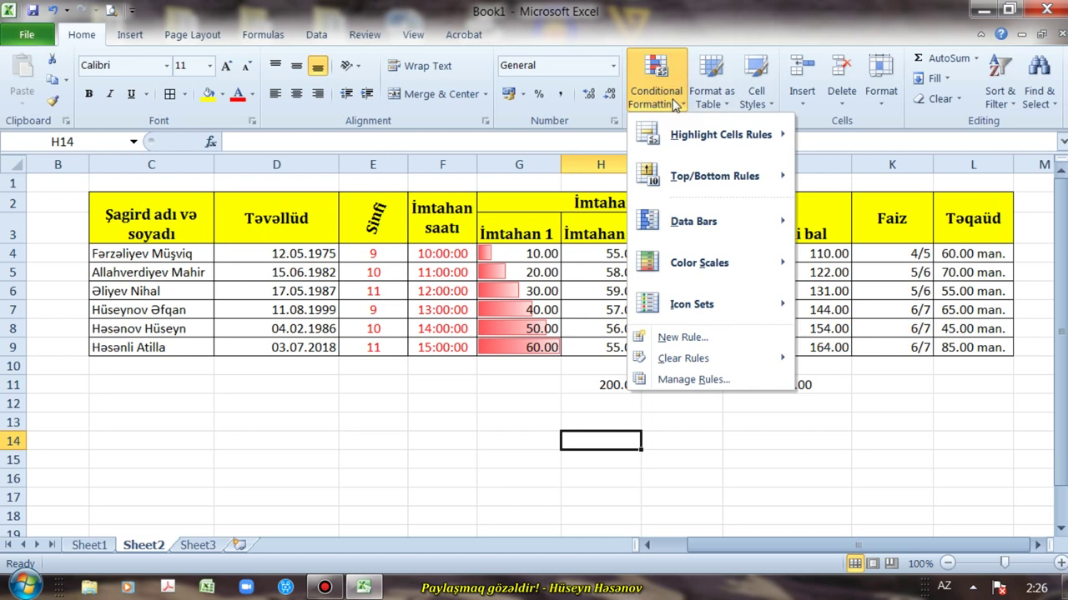
mouse_move(675, 146)
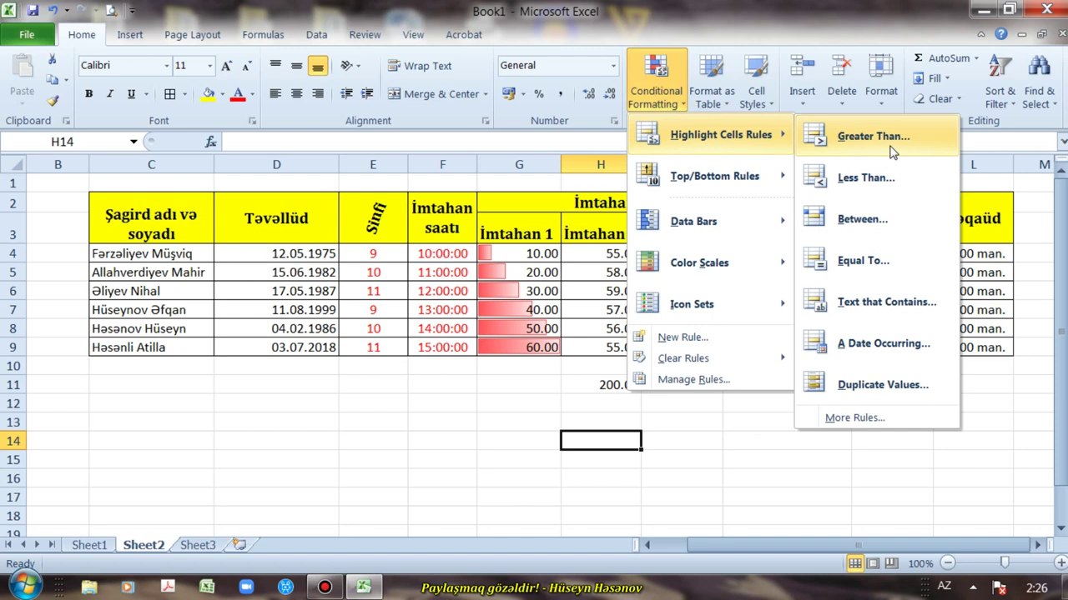
click(722, 498)
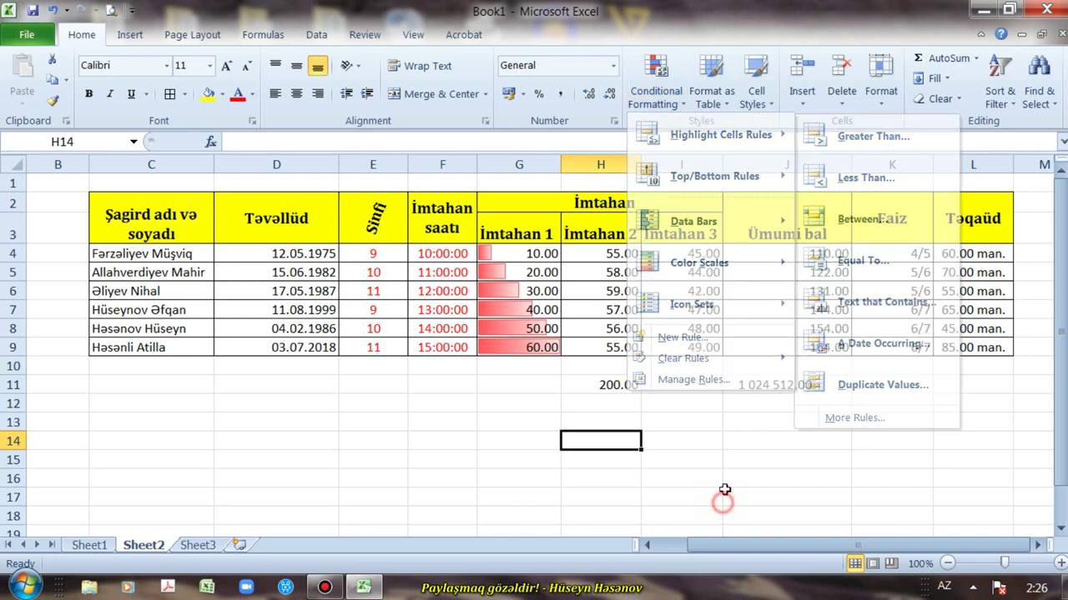
click(833, 259)
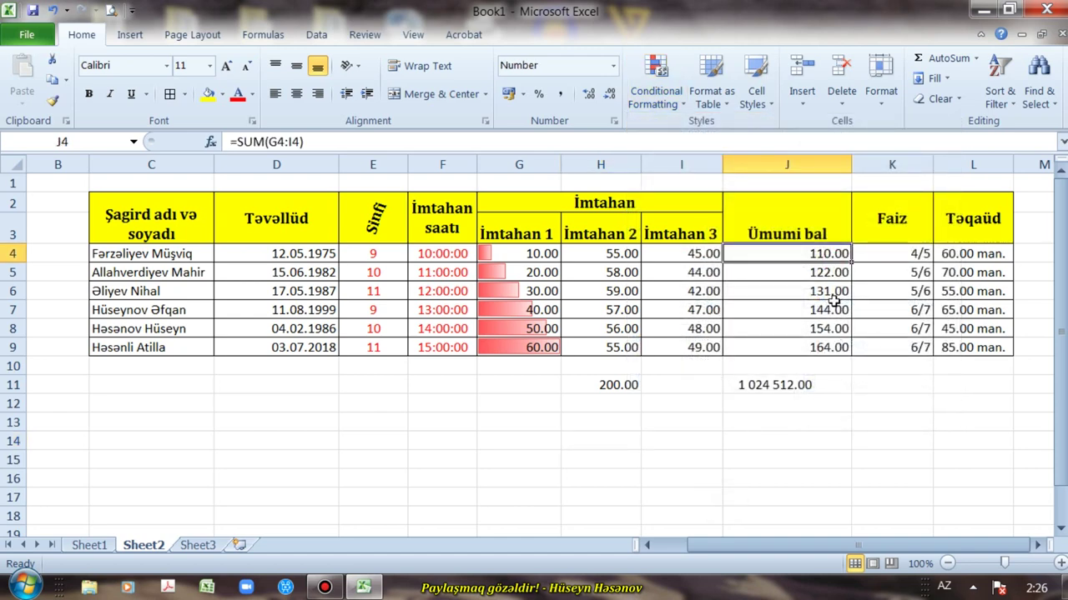
Step: Add a Greater Than 100 rule to J4 with green fill and dark green text
click(711, 94)
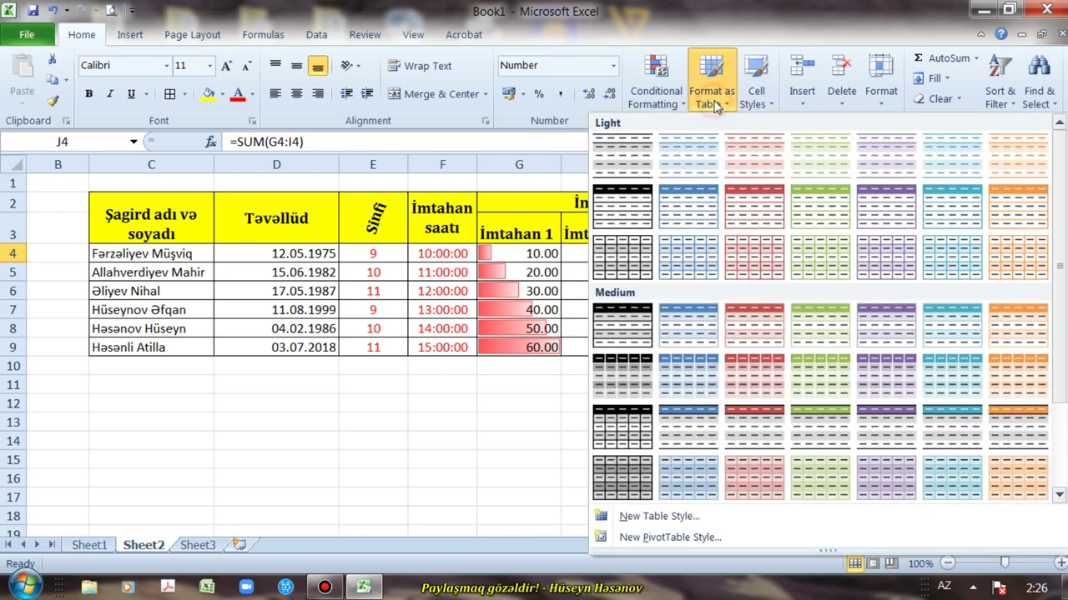
click(667, 100)
mouse_move(717, 135)
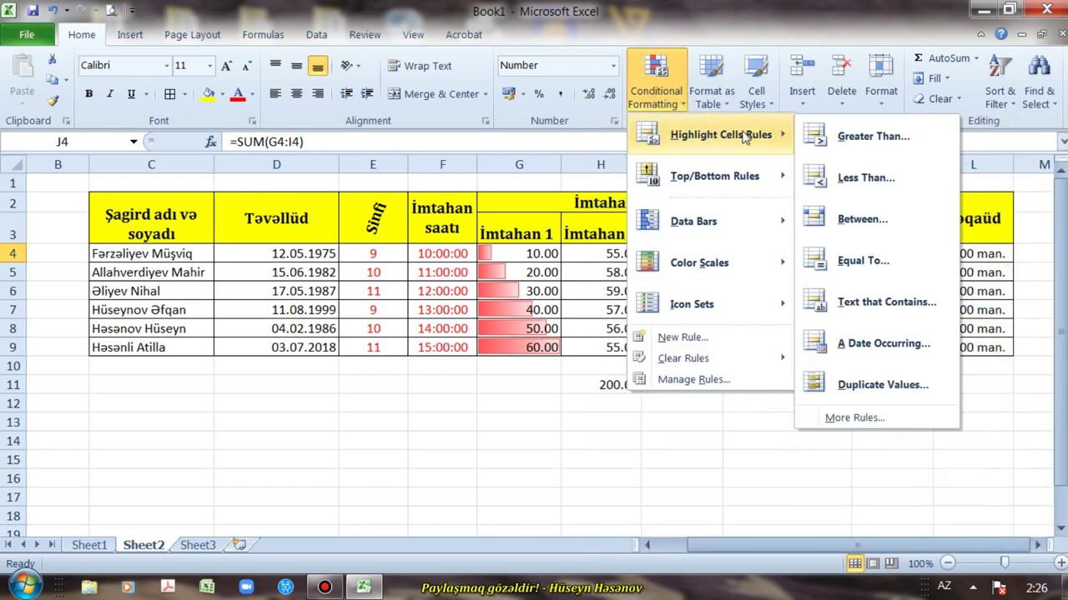
click(844, 136)
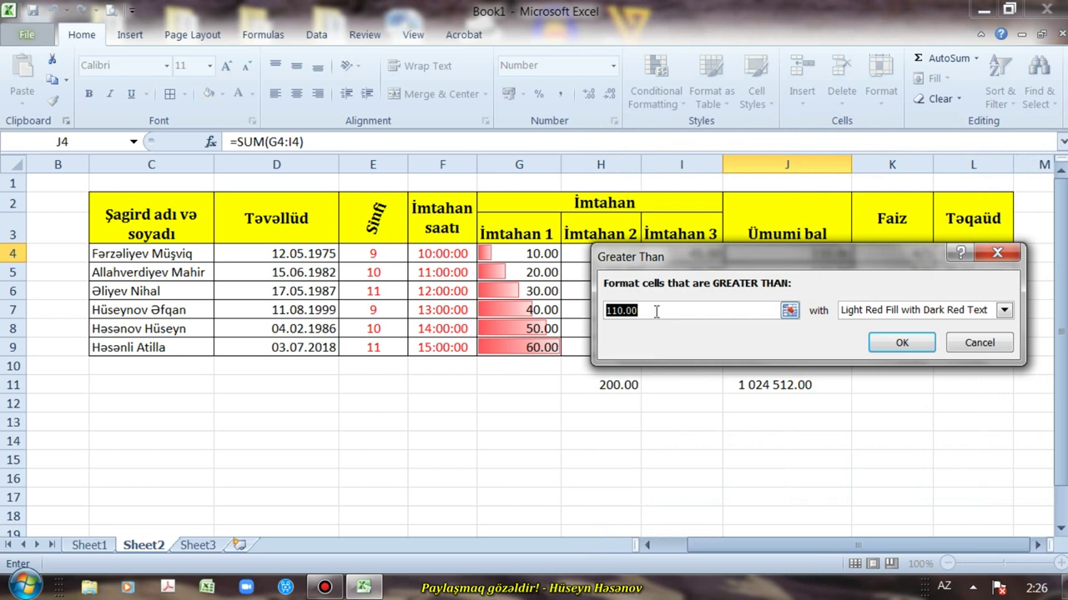
text(10)
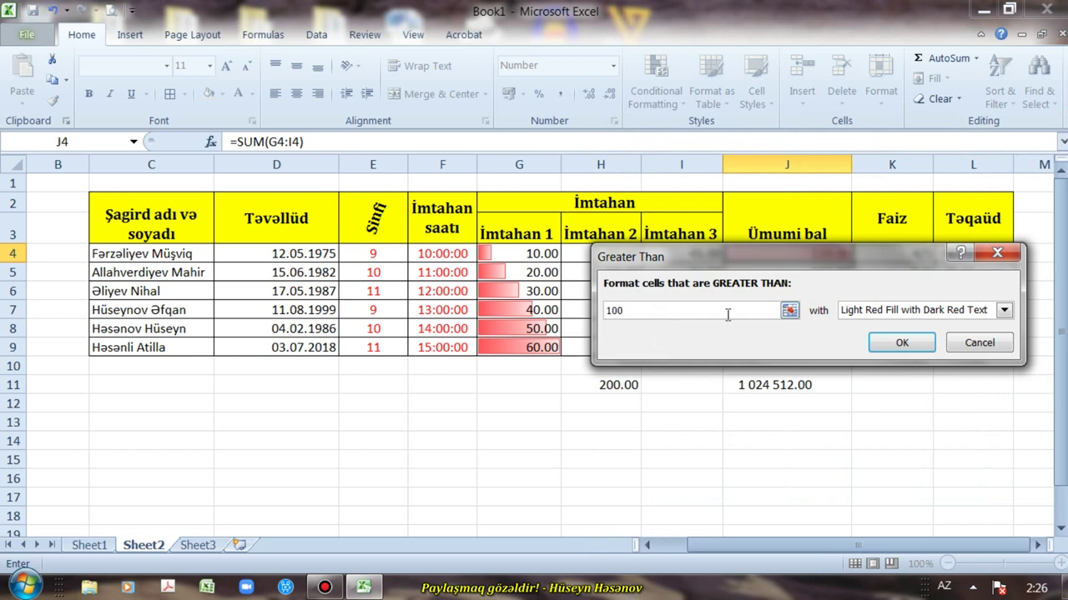
click(1004, 311)
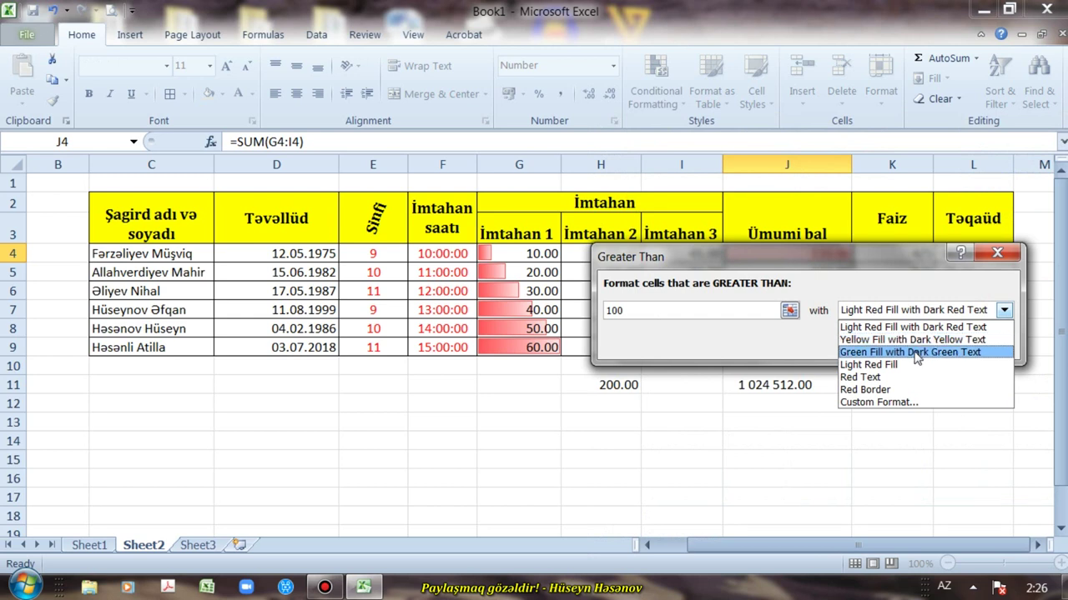
click(914, 353)
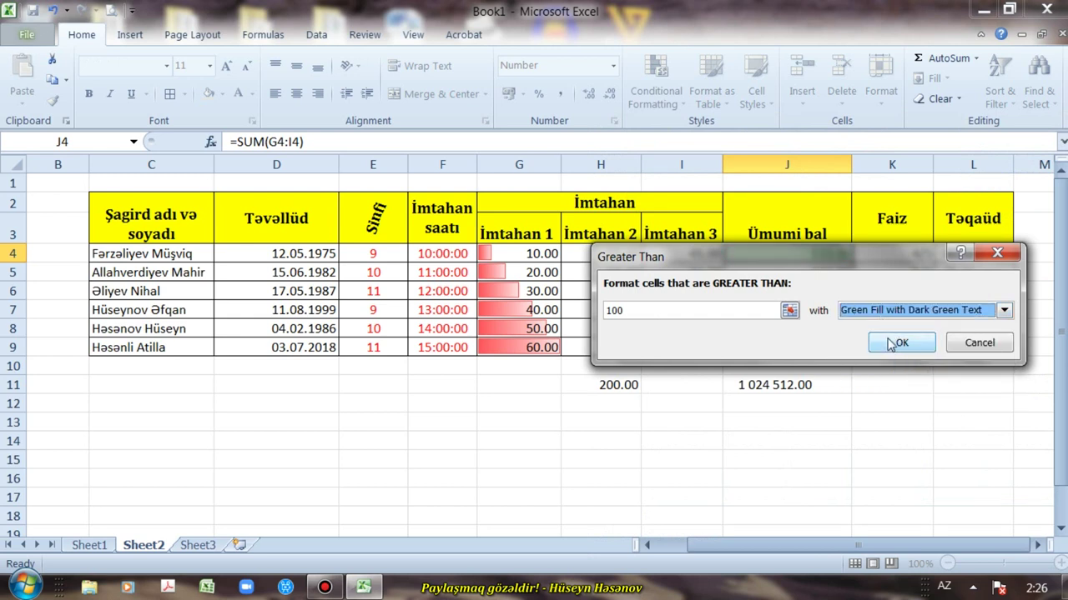
click(891, 345)
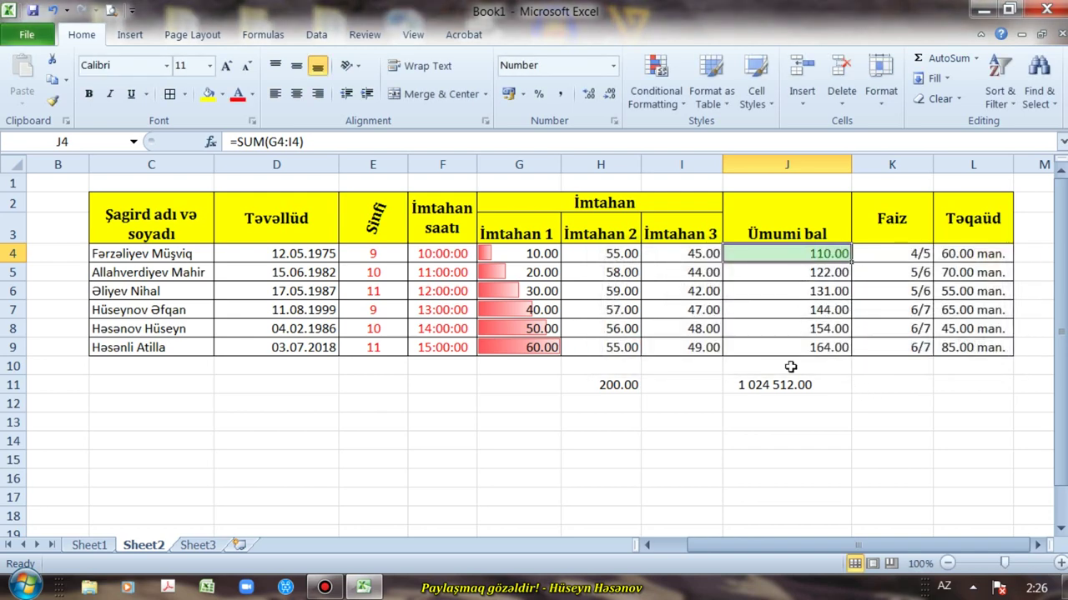
click(800, 273)
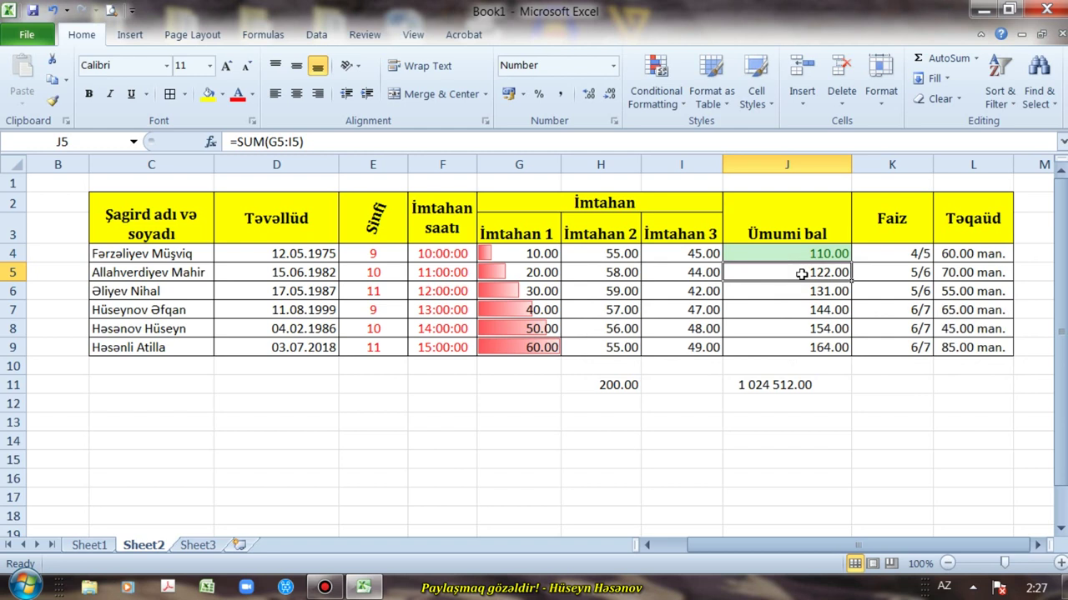
click(657, 93)
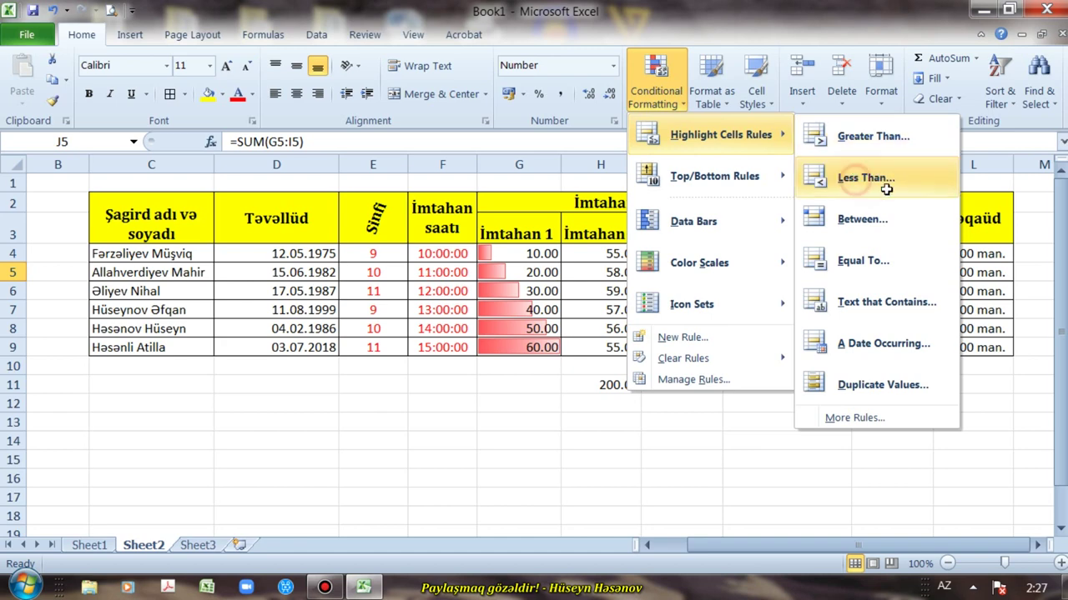
click(859, 181)
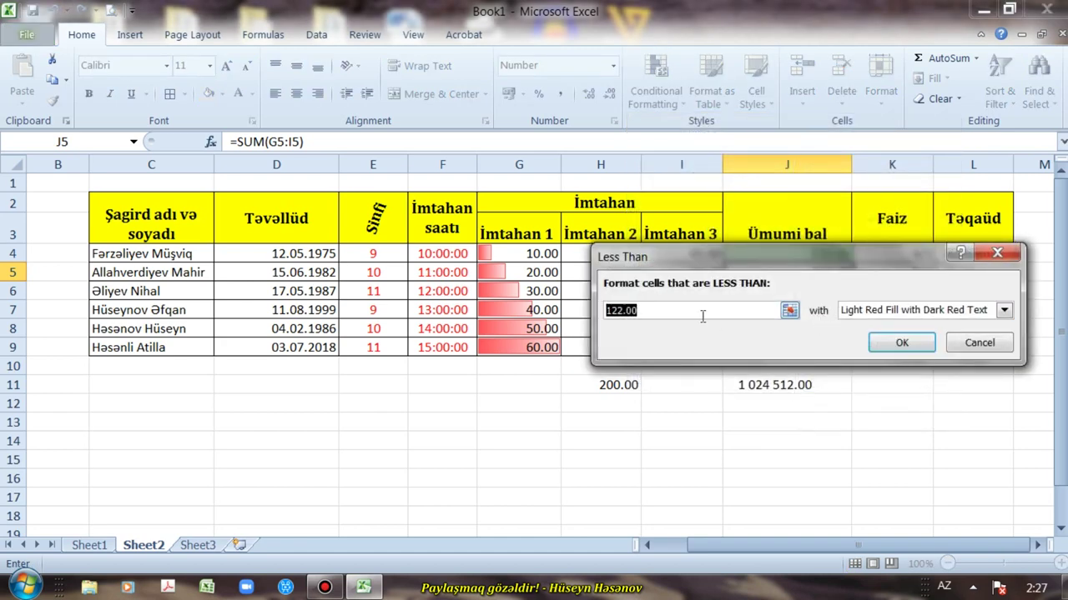
text(150)
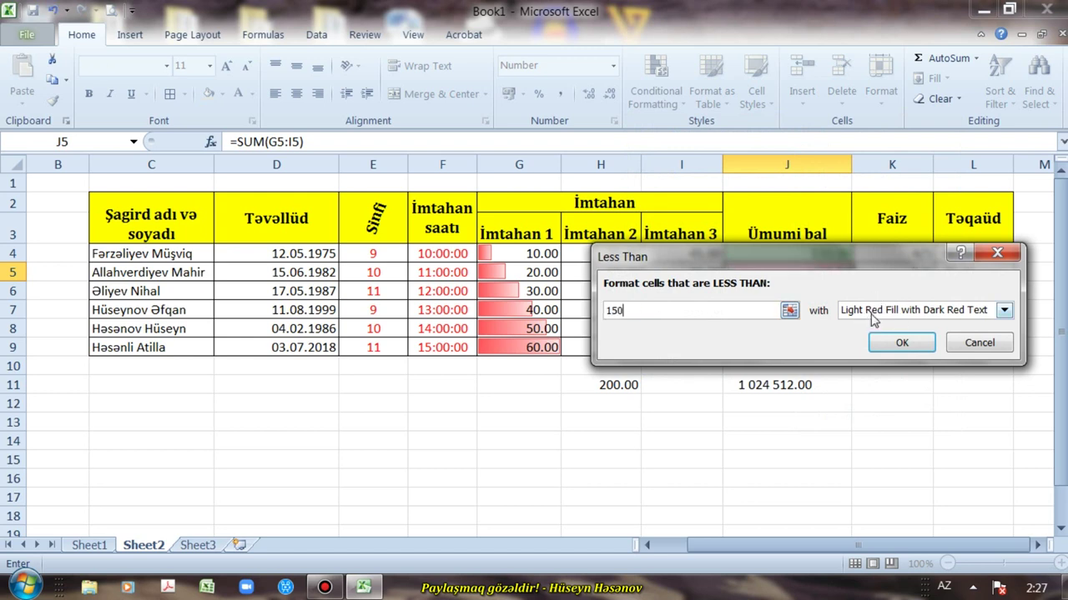
click(895, 345)
click(806, 294)
click(809, 272)
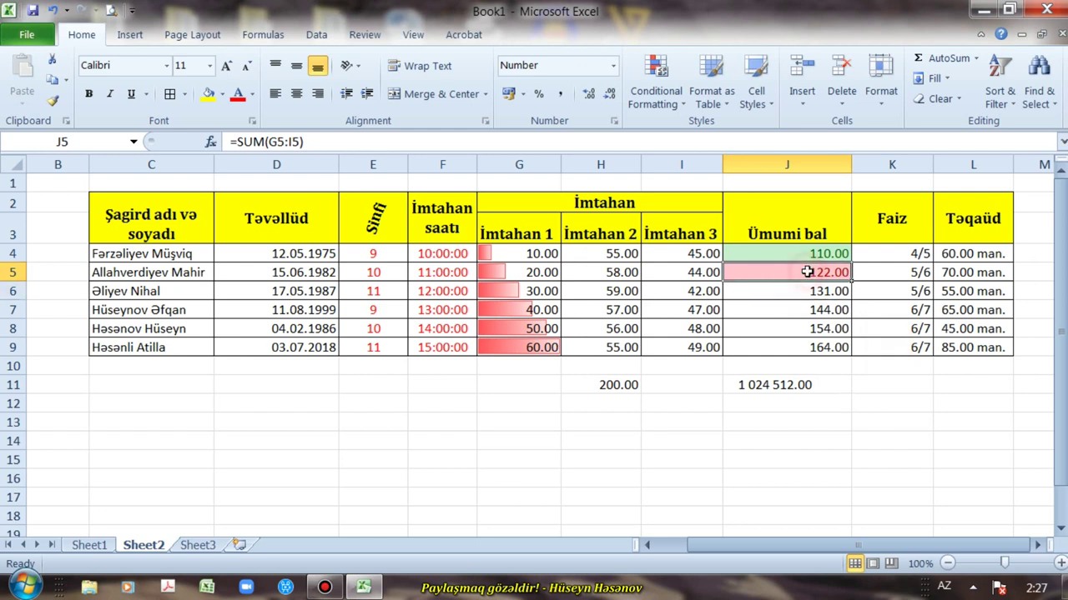
click(620, 272)
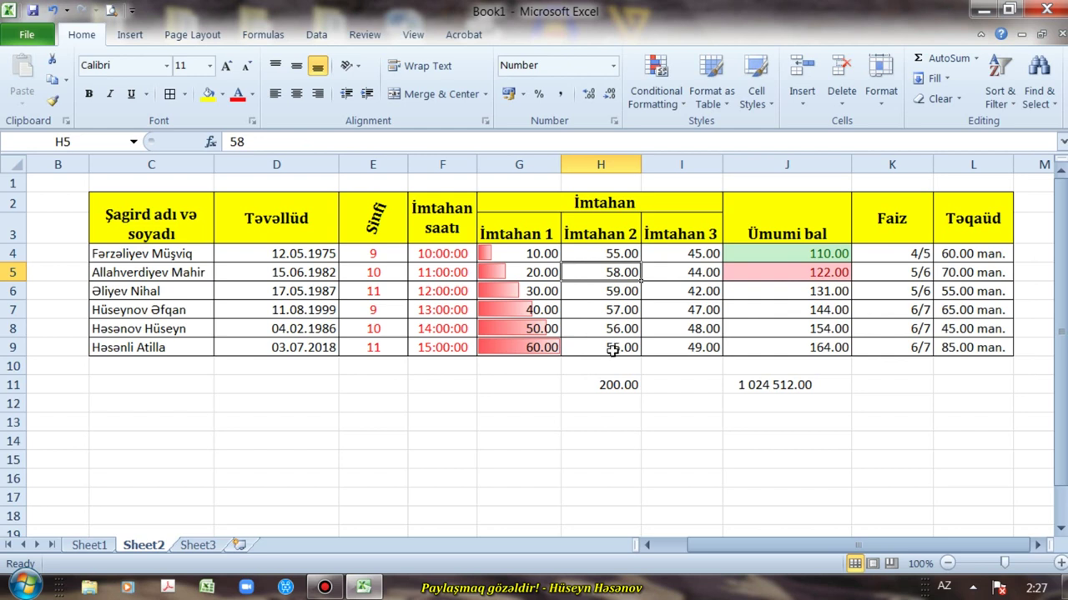
text(100)
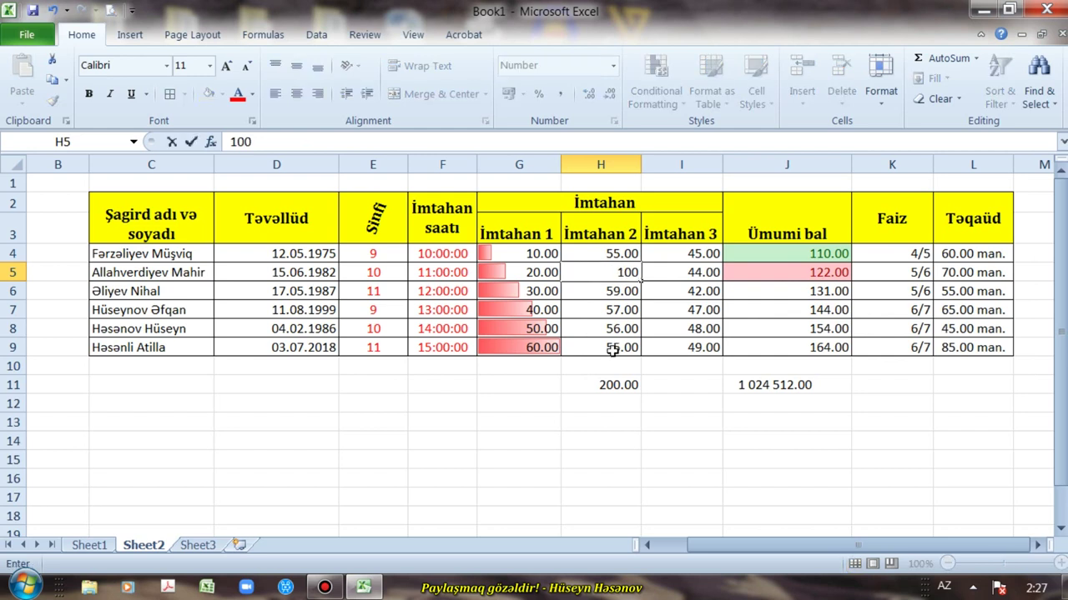
key(Return)
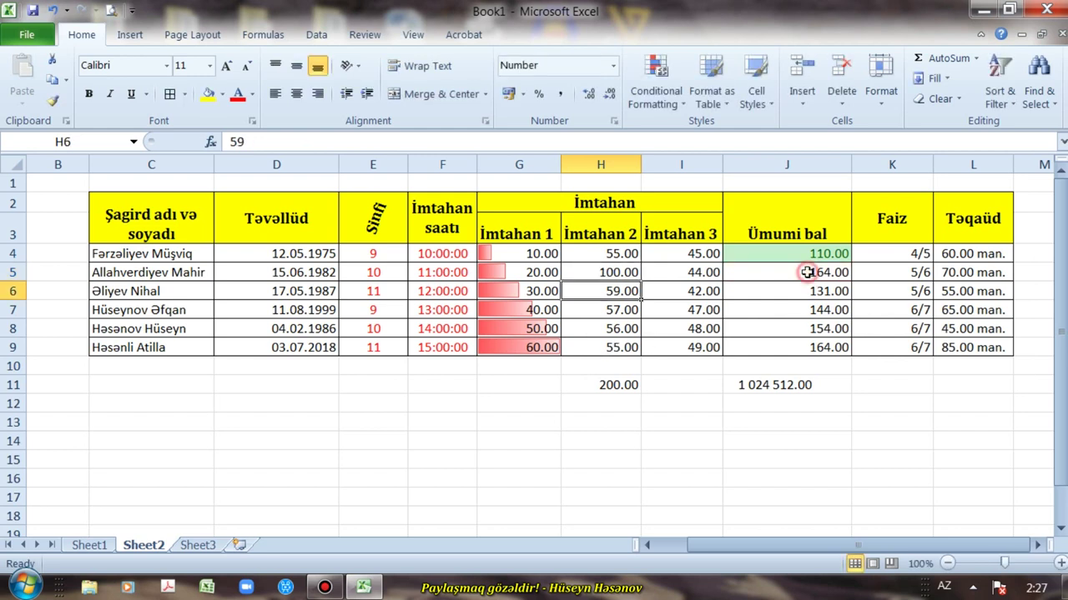
click(807, 271)
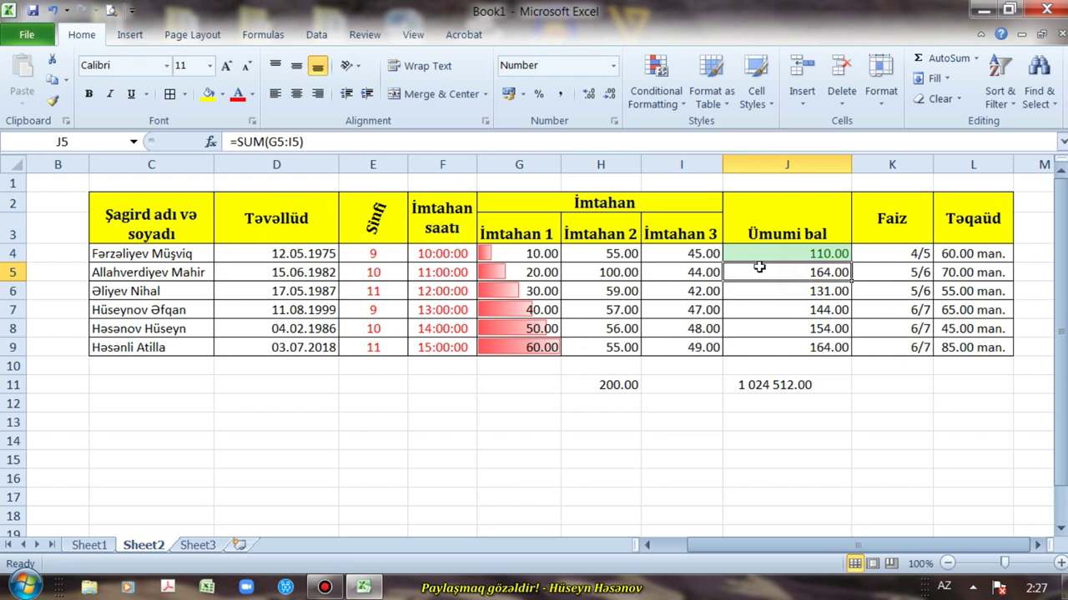
click(773, 290)
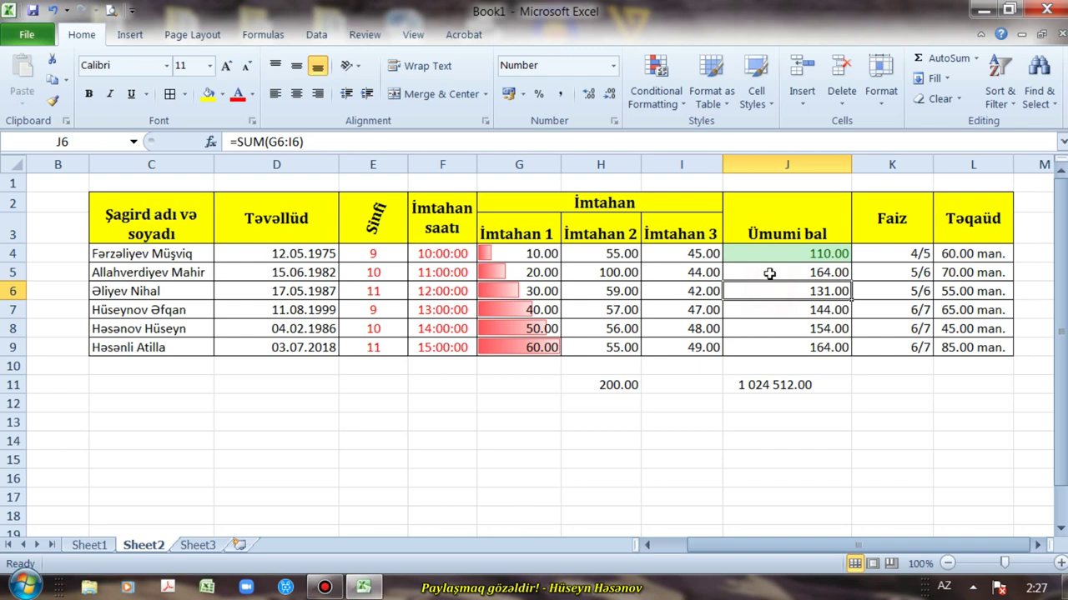
Step: Add a Between 120 and 140 rule to J6 with yellow fill and dark yellow text
click(668, 92)
mouse_move(682, 138)
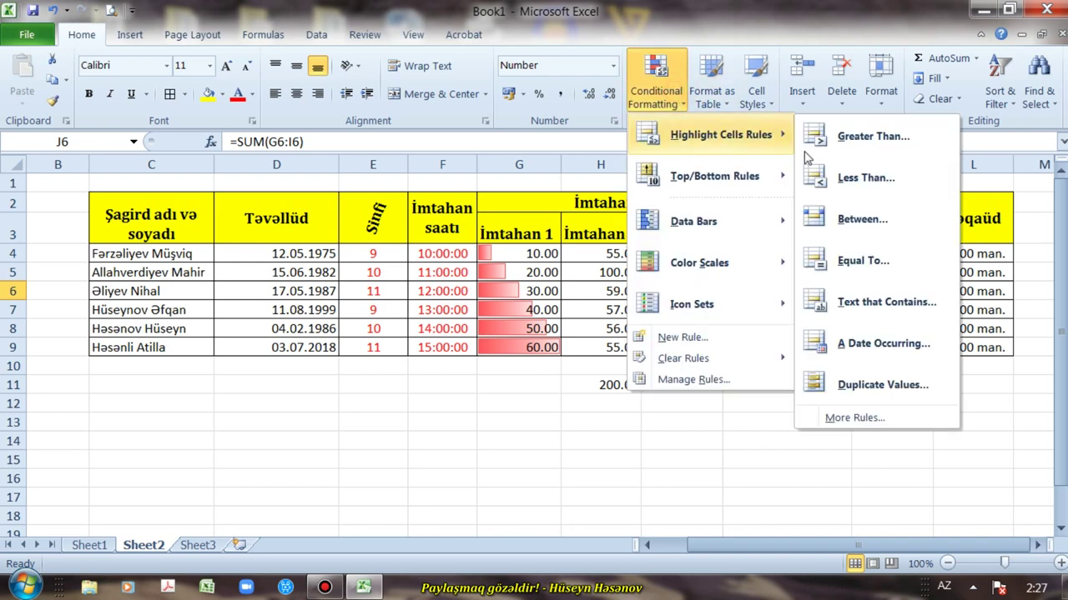
click(850, 223)
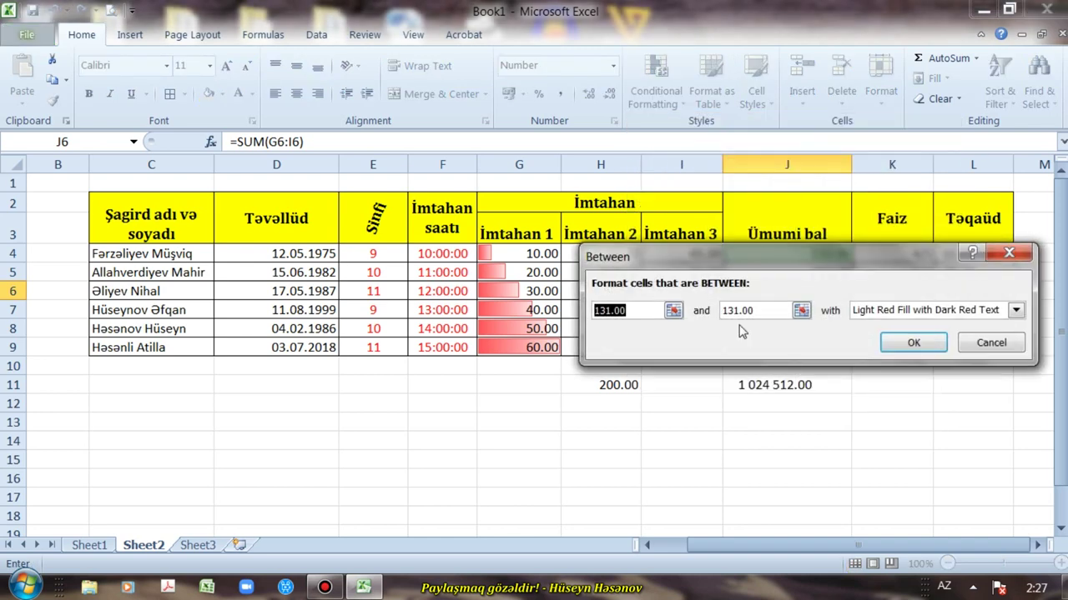
text(120)
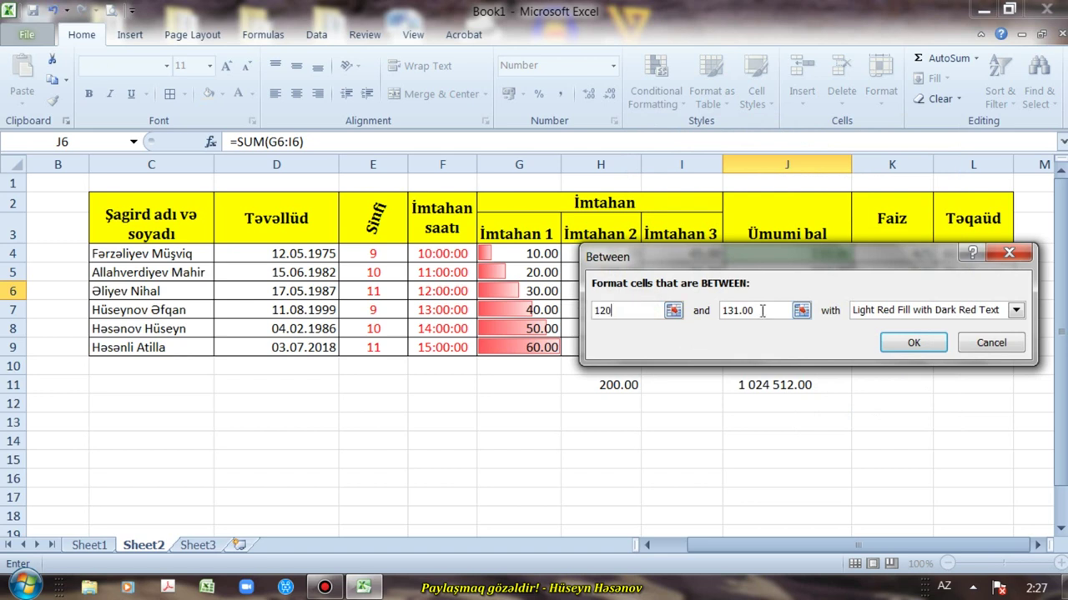
drag(766, 310, 722, 313)
text(140)
click(922, 310)
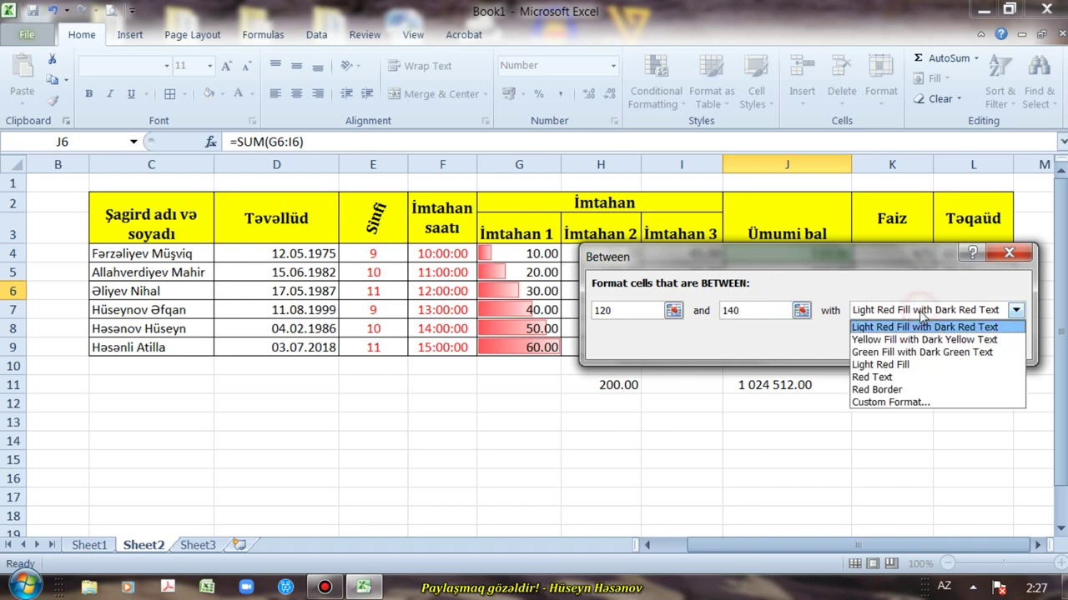
click(884, 340)
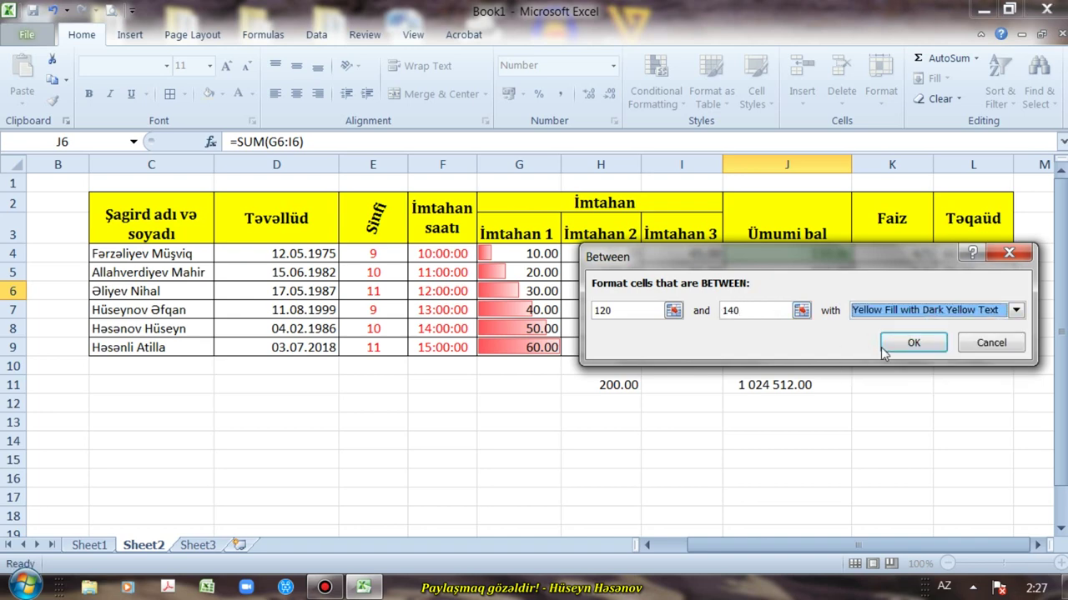
click(884, 342)
Step: Change the Imtahan 3 score in I6 to 100, raising J6's total to 189
click(830, 389)
click(792, 292)
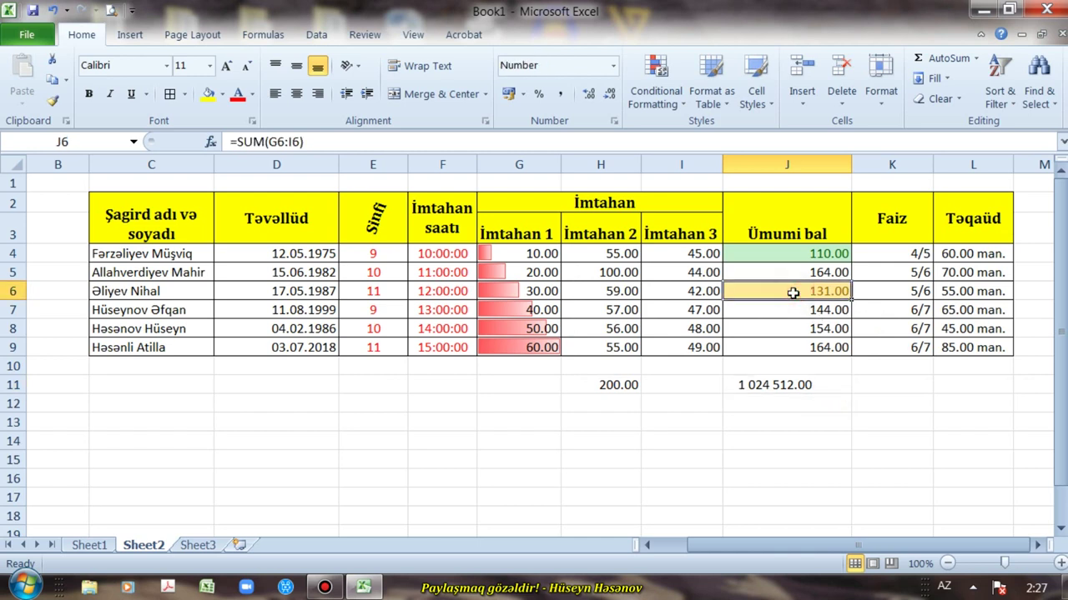
click(627, 293)
click(688, 293)
text(100)
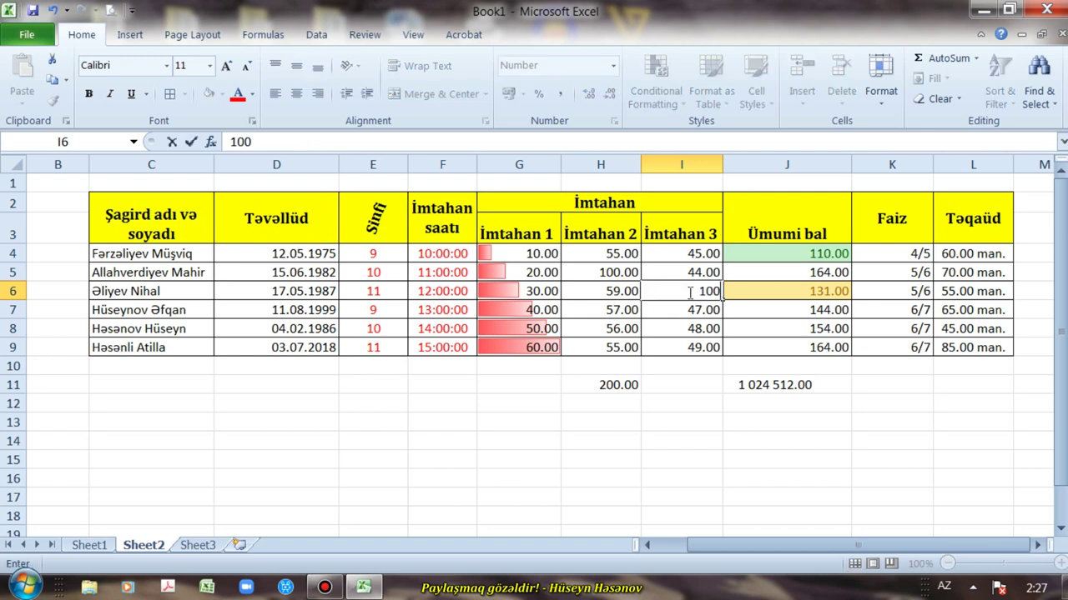
key(Return)
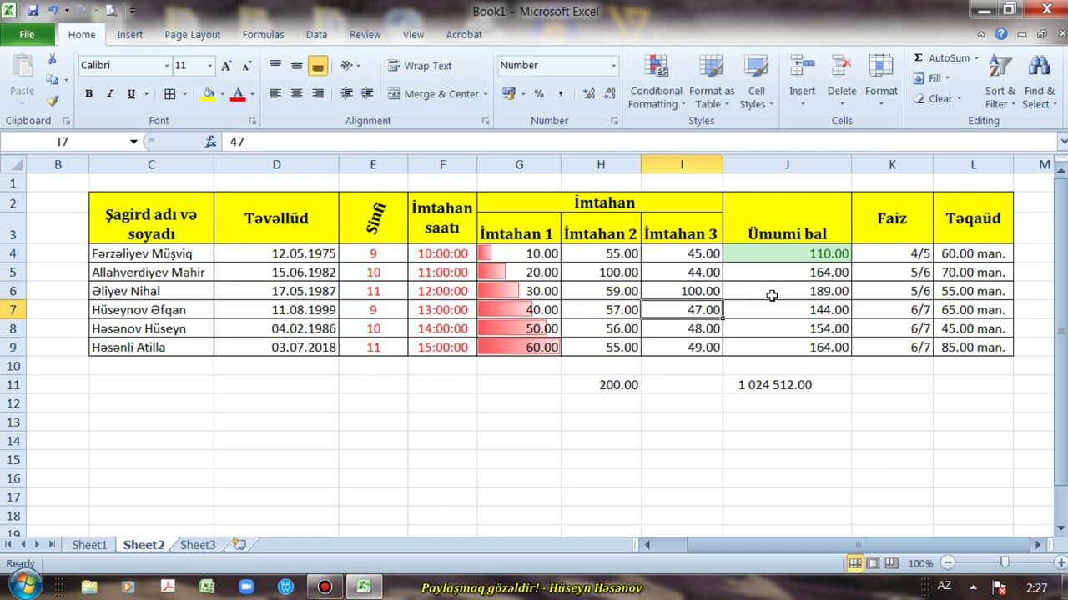
click(769, 297)
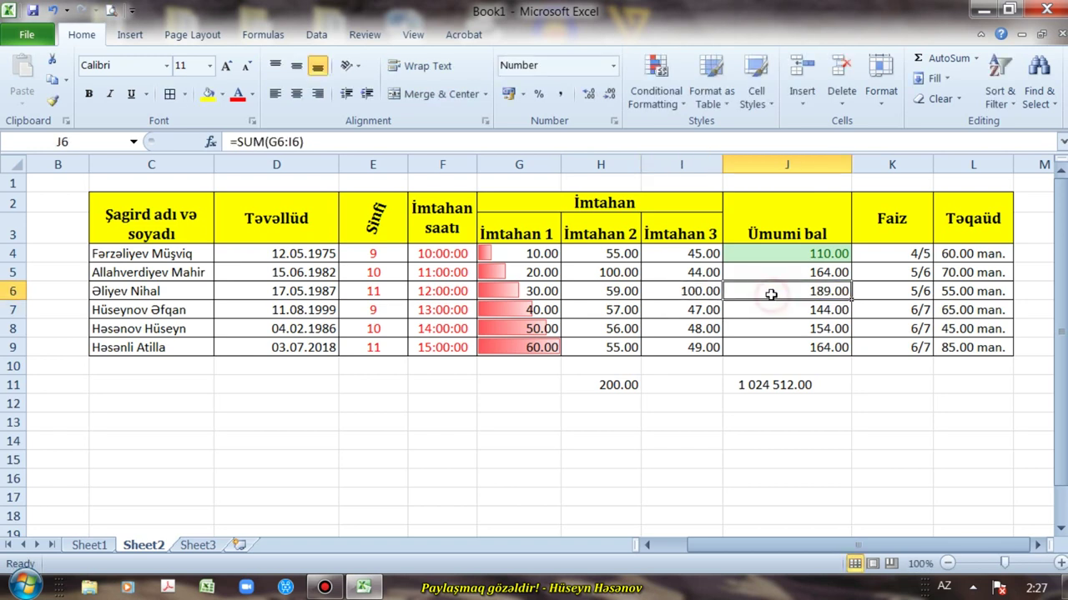
Step: Add an Equal To 190 rule on J6 with light red fill and dark red text
click(674, 105)
mouse_move(688, 137)
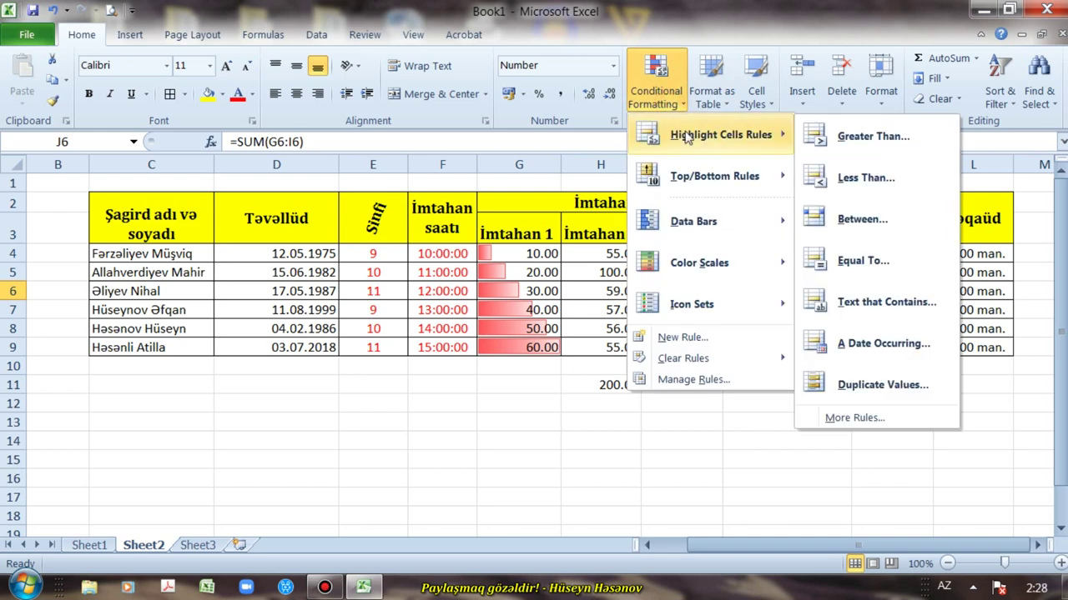
click(867, 265)
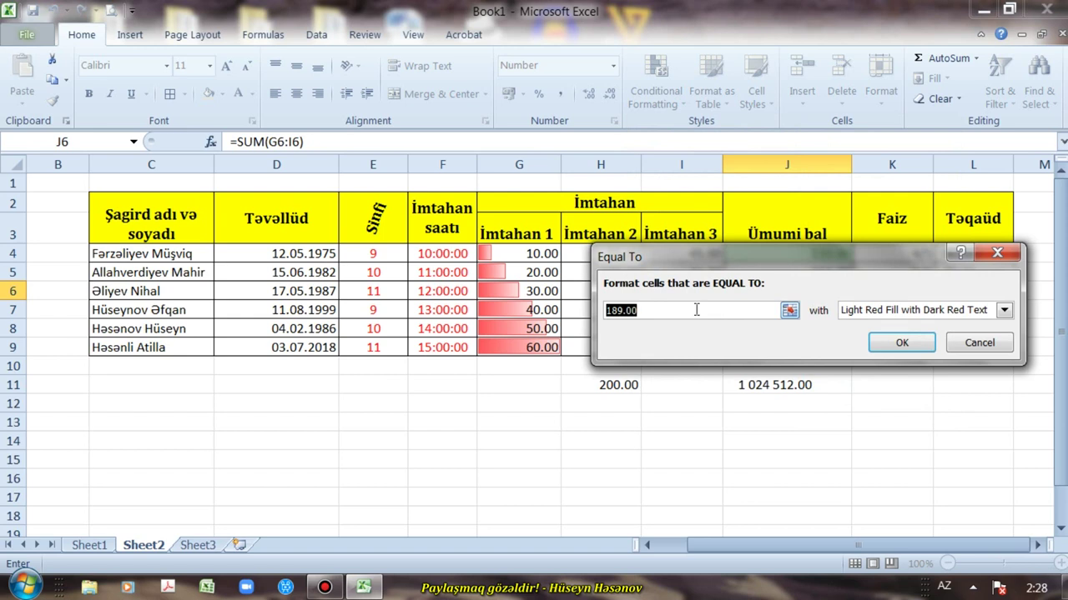
text(190)
key(Return)
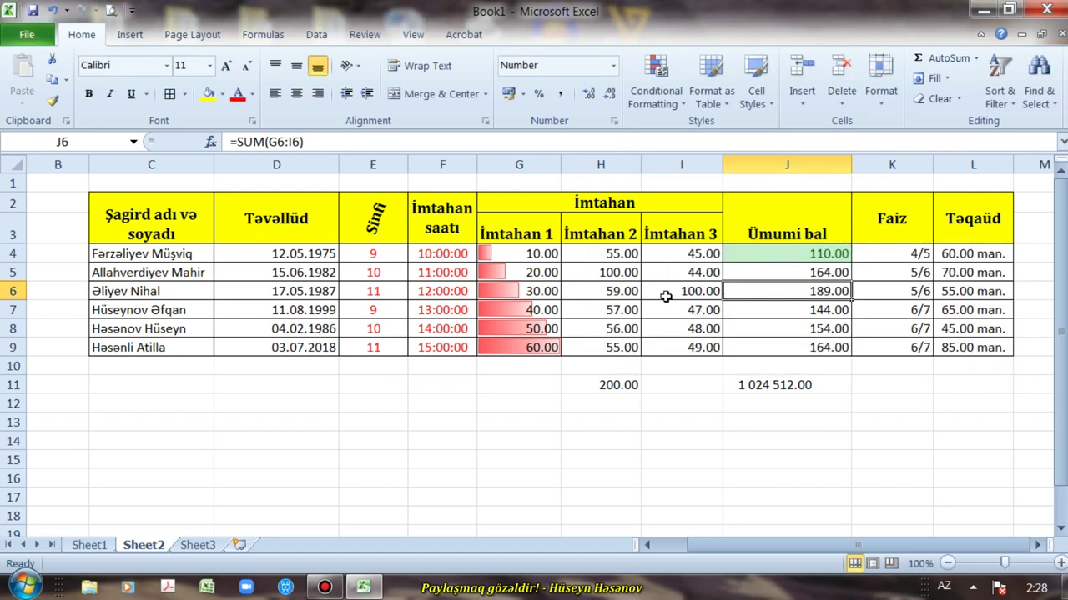
click(546, 294)
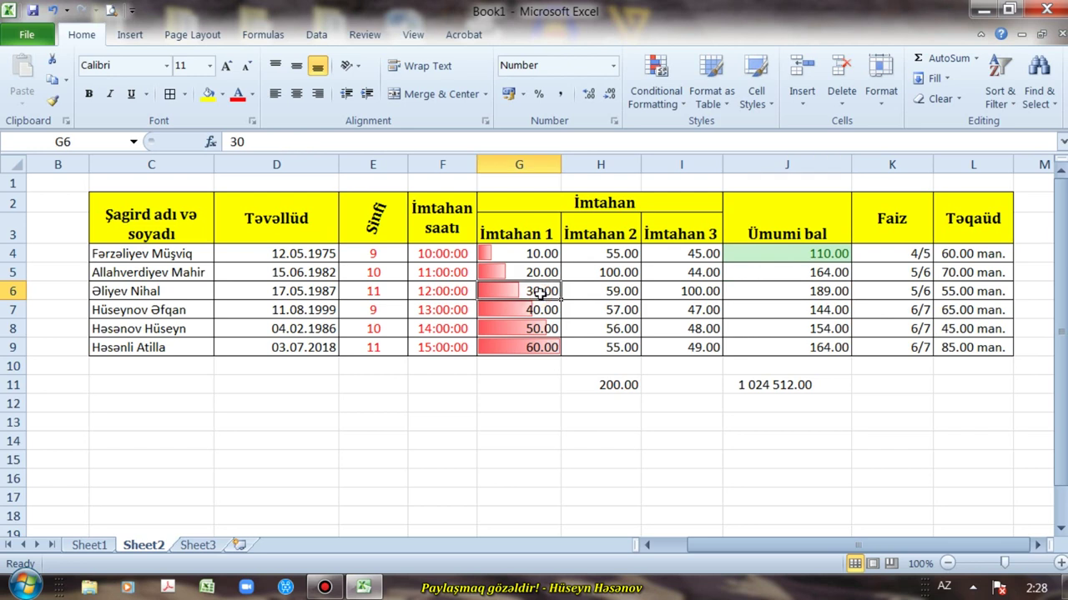
click(610, 295)
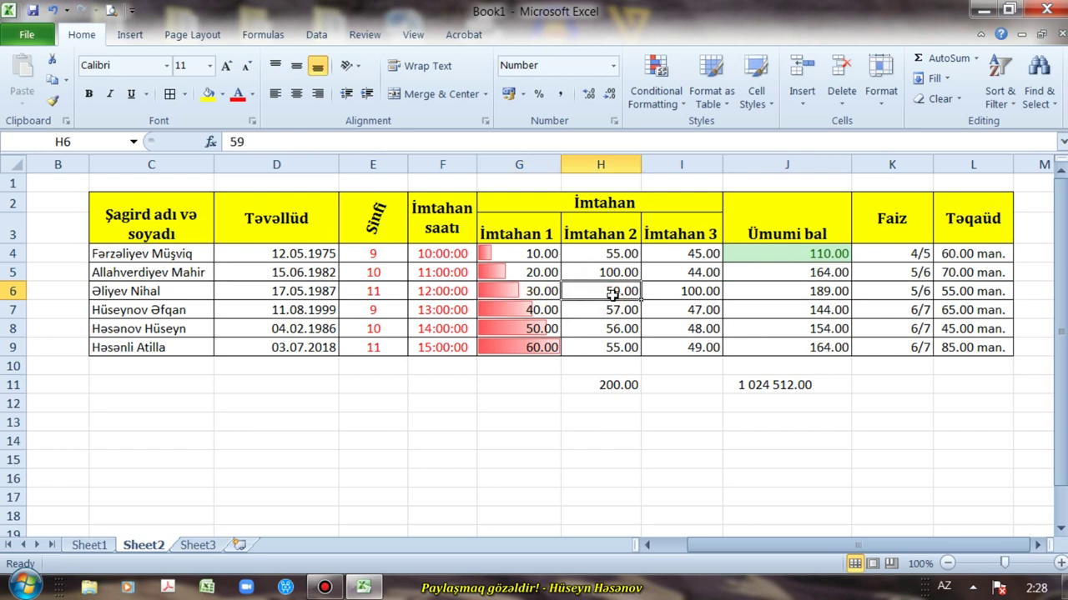
text(69)
key(Return)
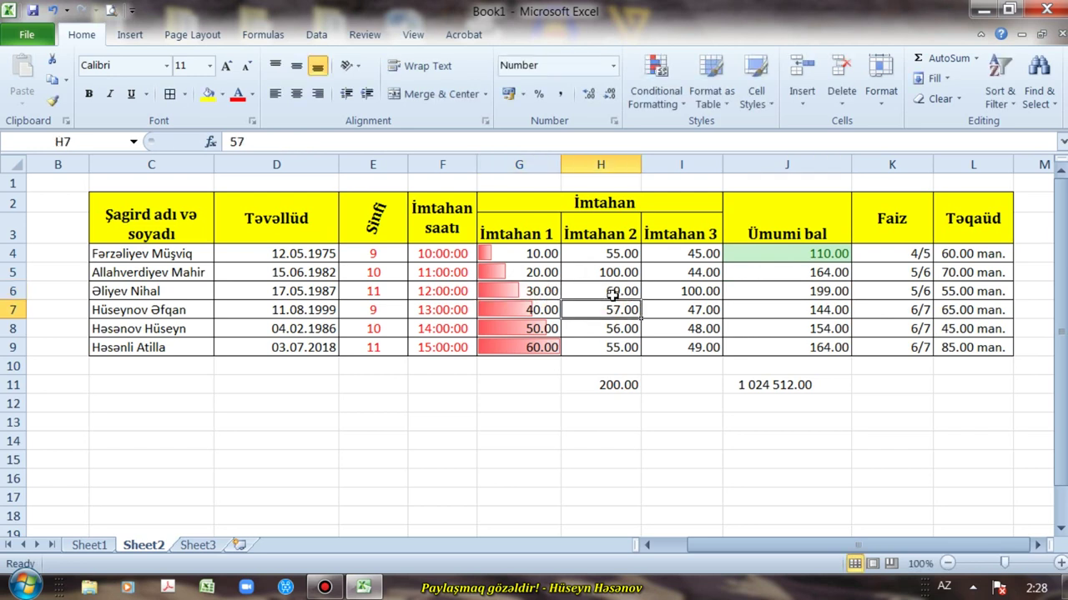
click(612, 295)
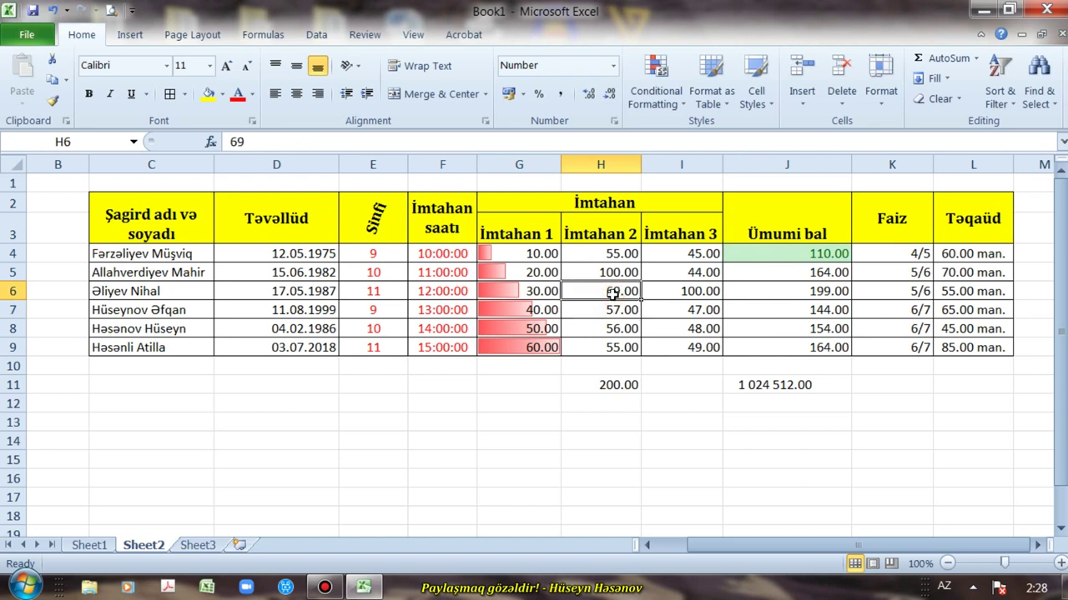
text(6)
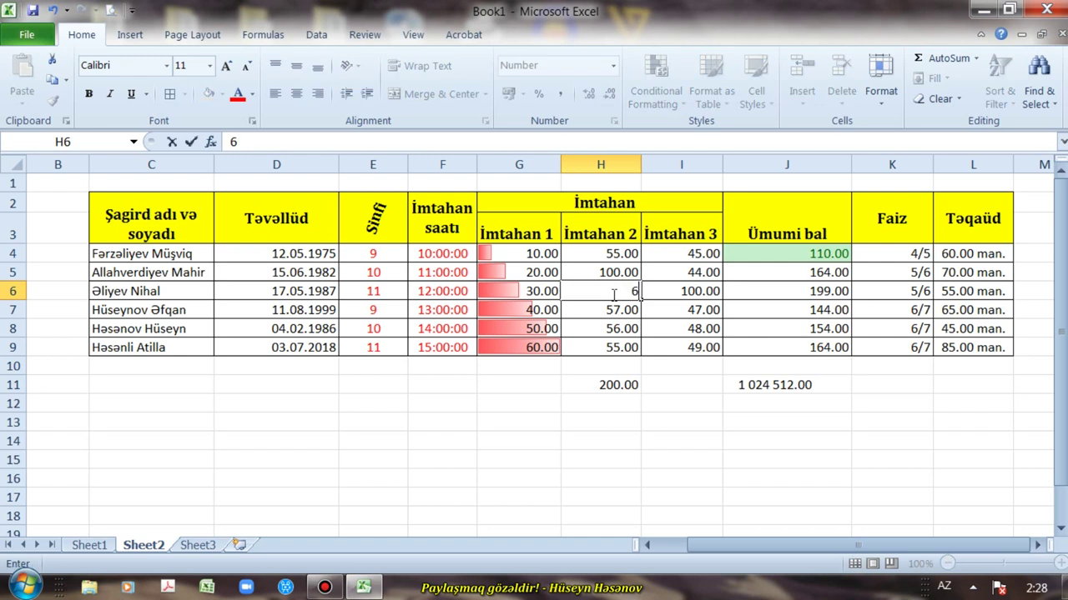
text(0)
key(Return)
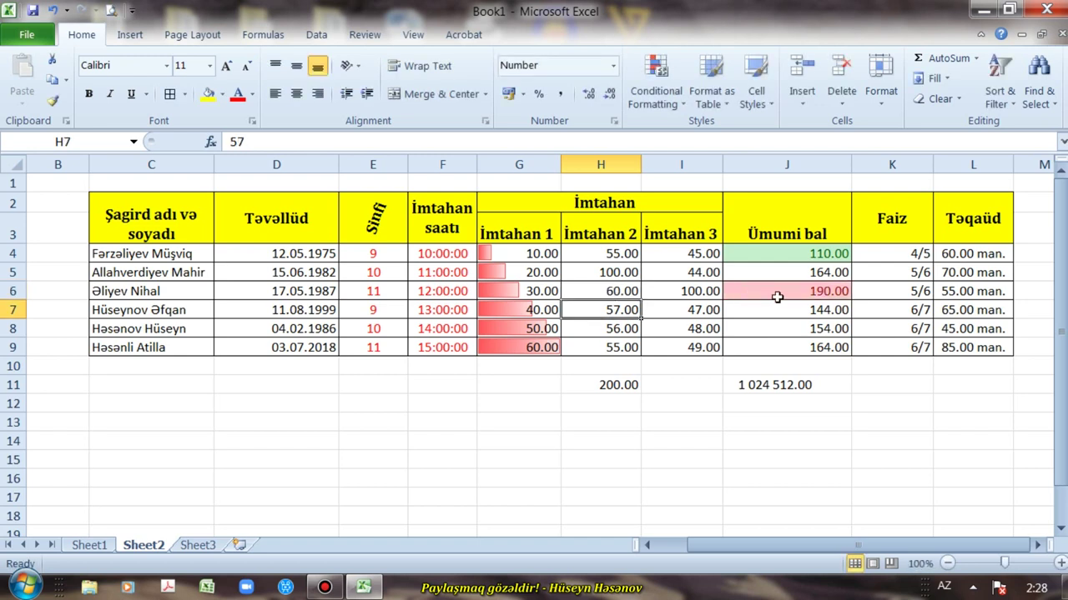
click(777, 297)
click(609, 296)
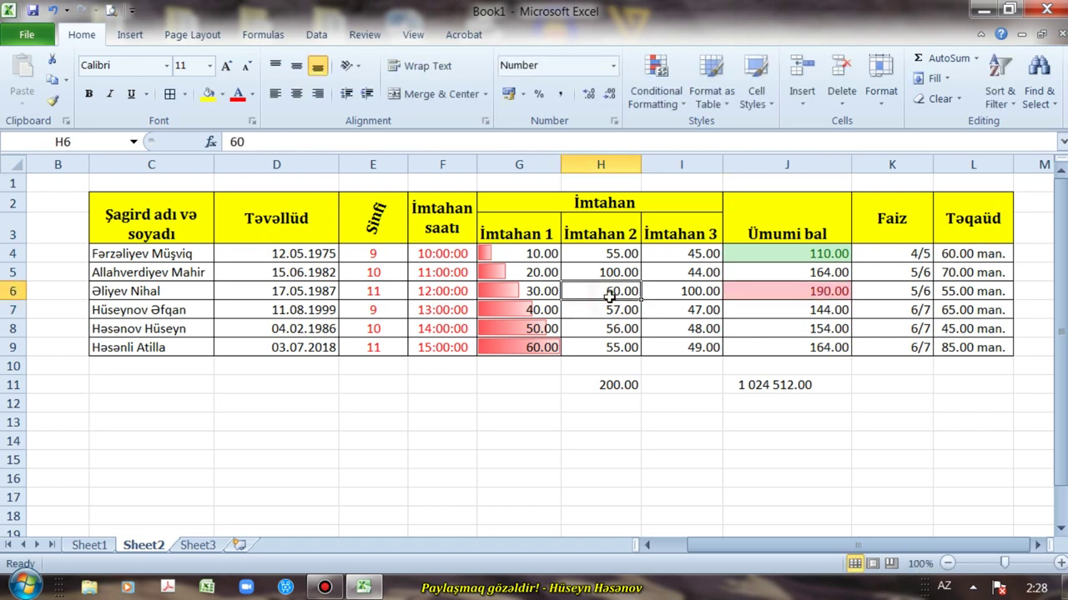
text(61)
key(Return)
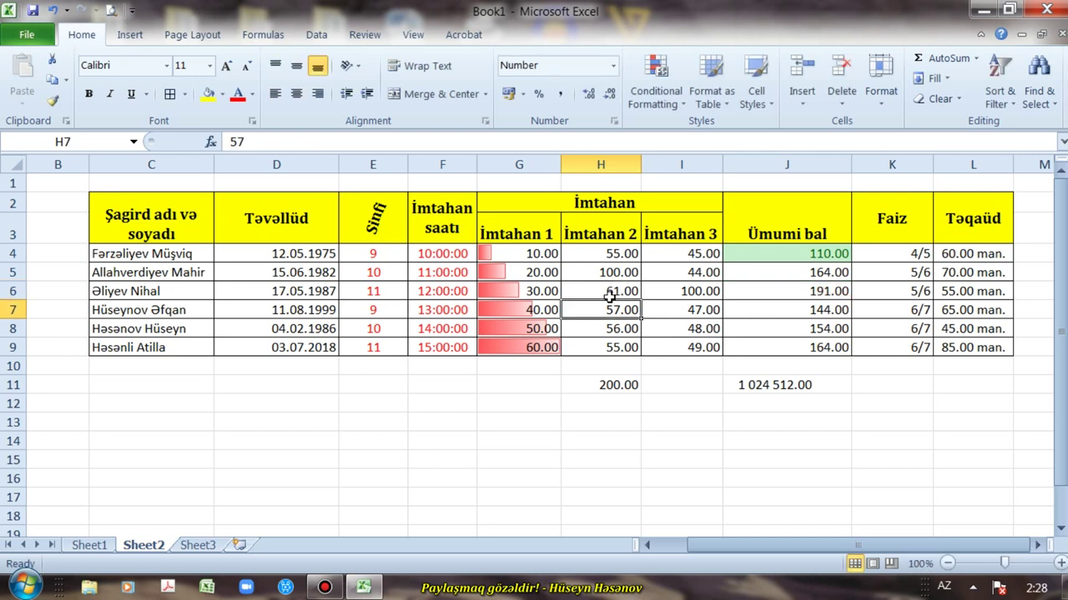
click(609, 292)
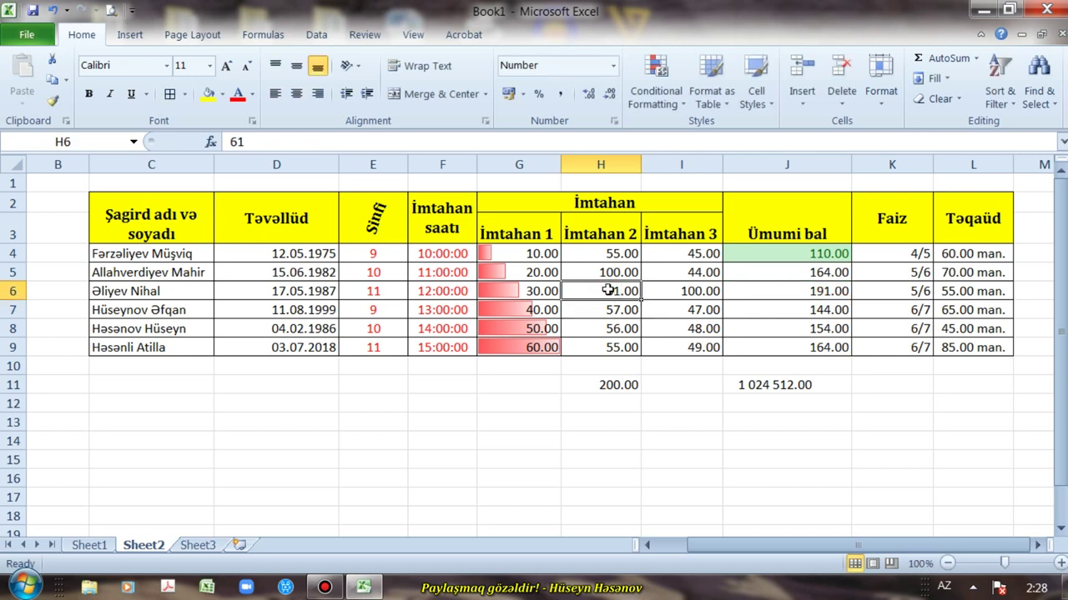
text(59)
key(Return)
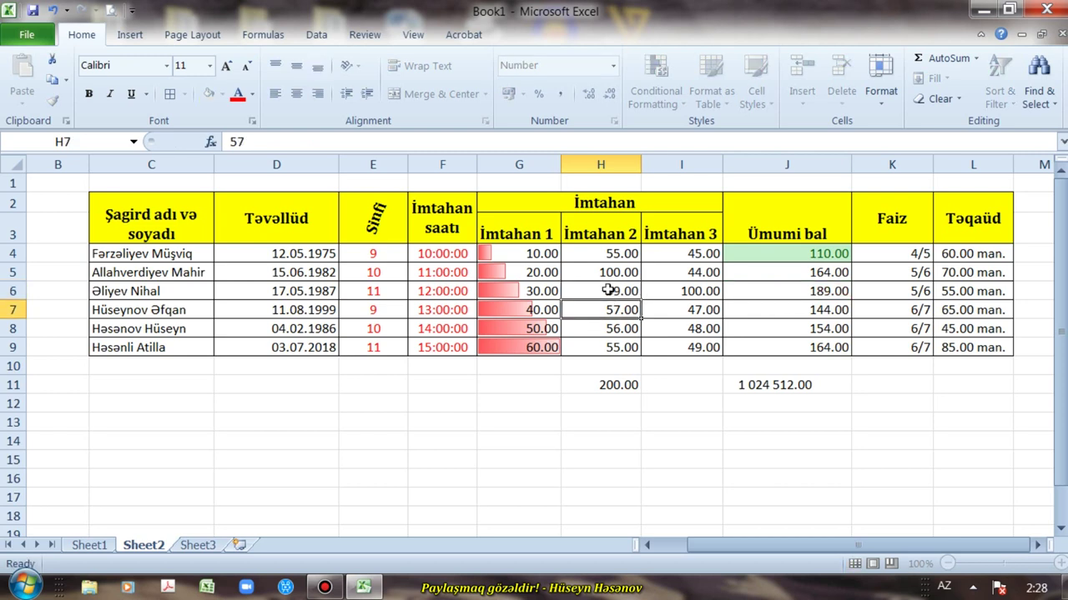
click(760, 287)
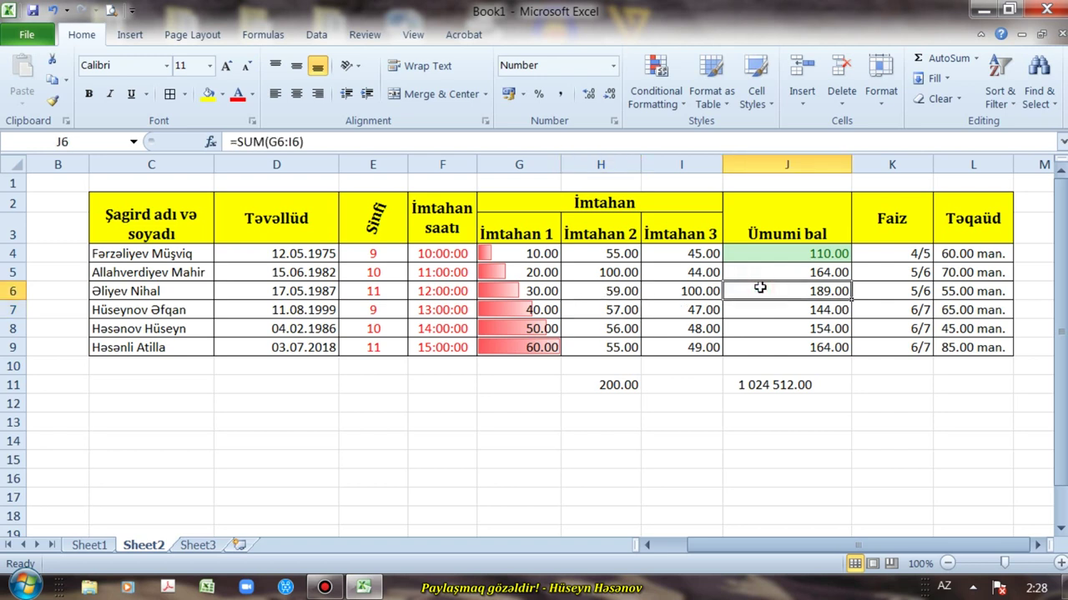
click(655, 96)
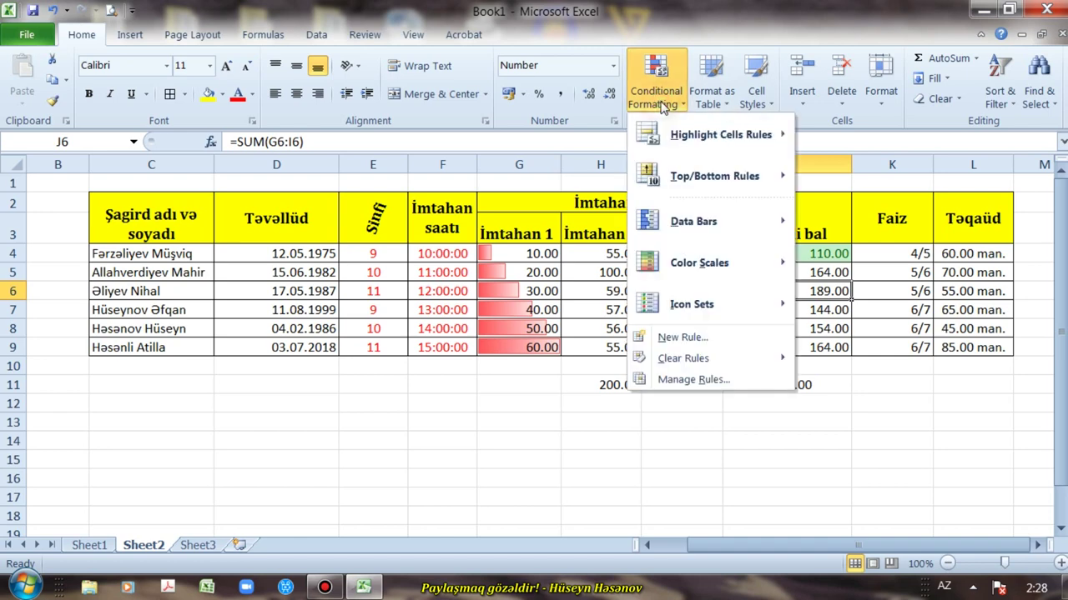
mouse_move(761, 135)
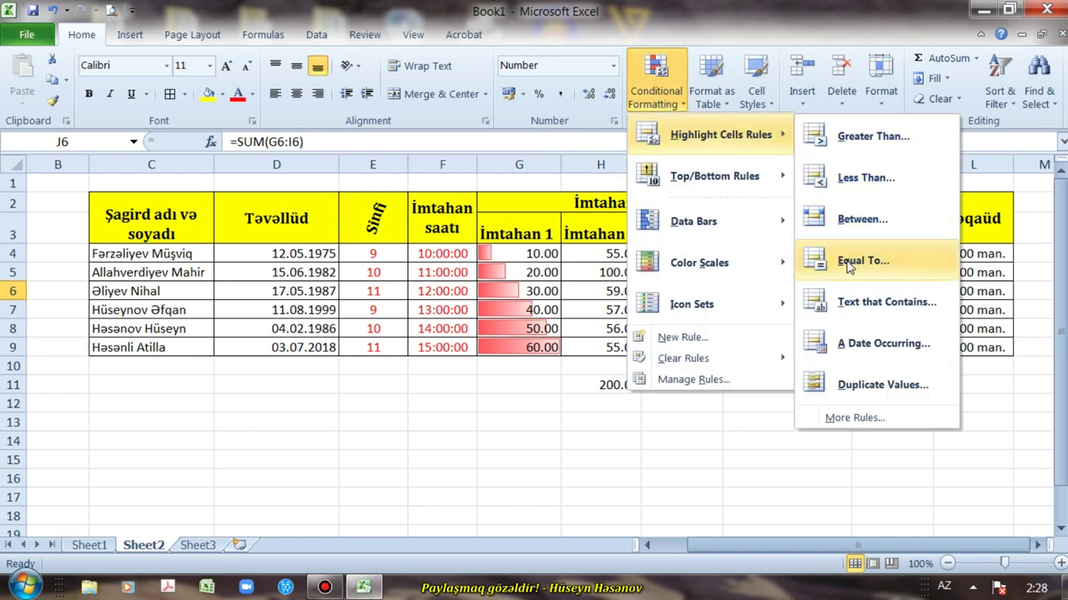
click(557, 498)
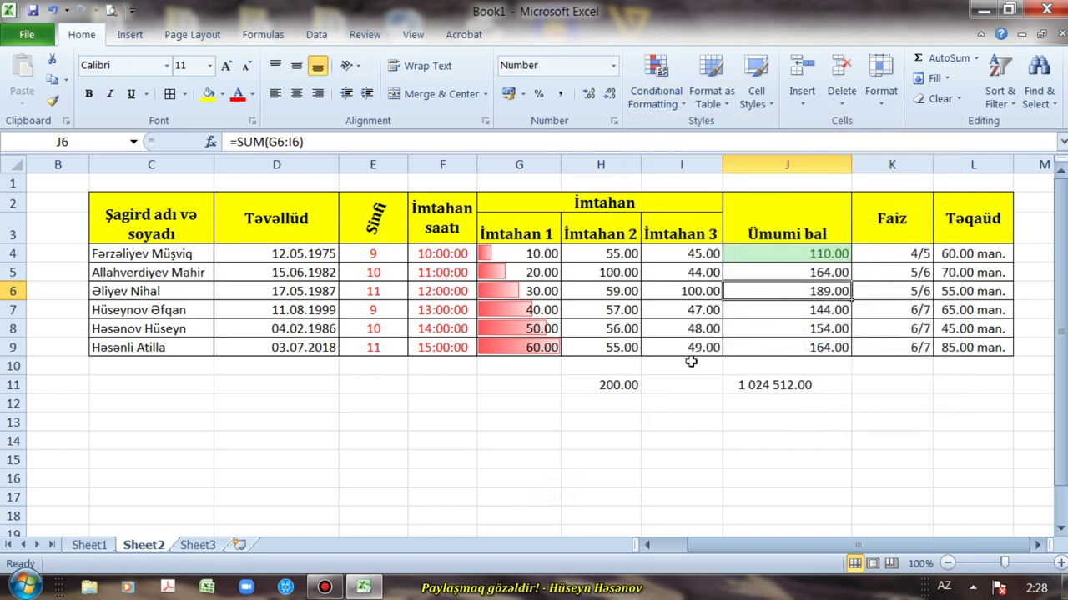
click(532, 434)
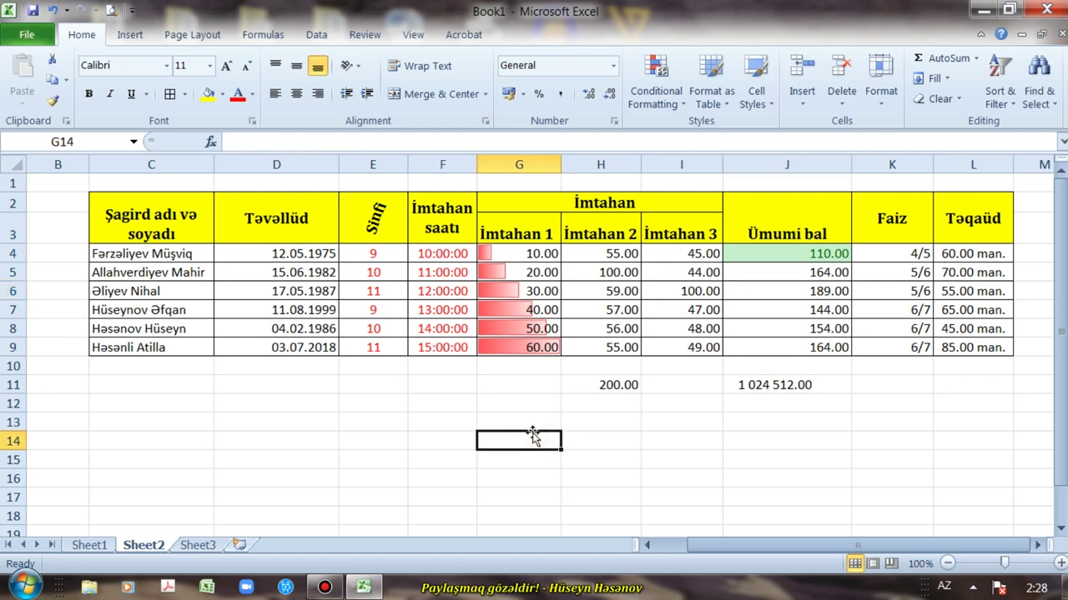
Step: Enter the letters a, d, b, c, a into G14 through K14
text(a)
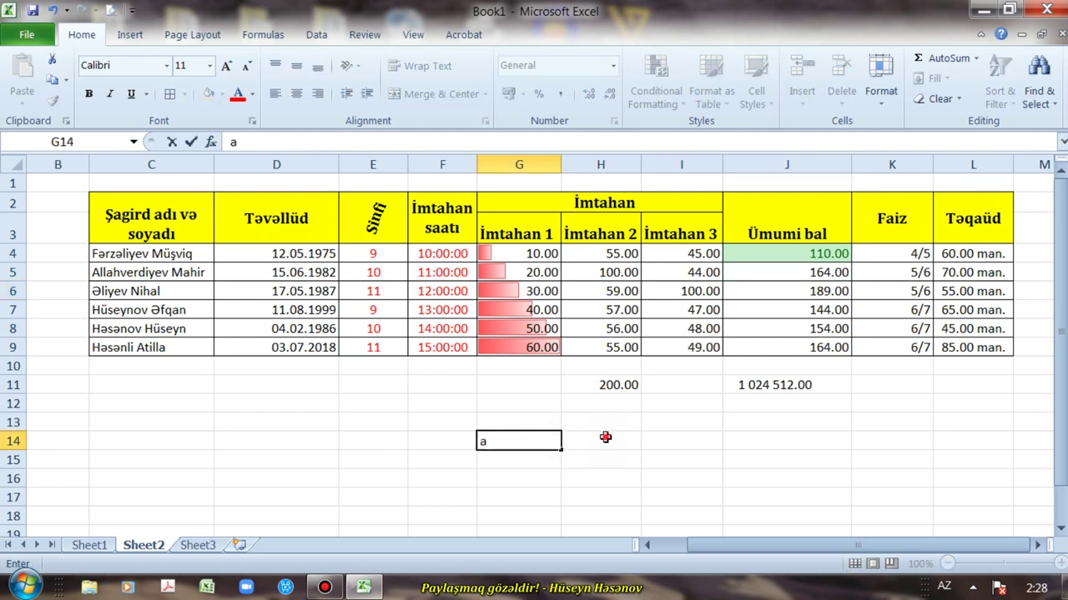
click(604, 435)
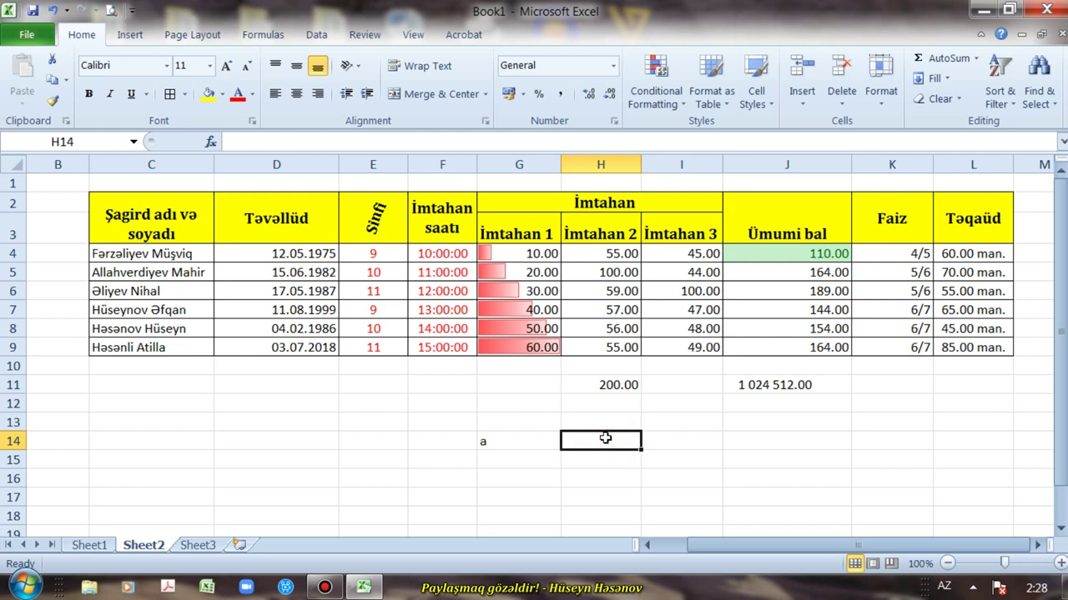
text(d)
click(696, 443)
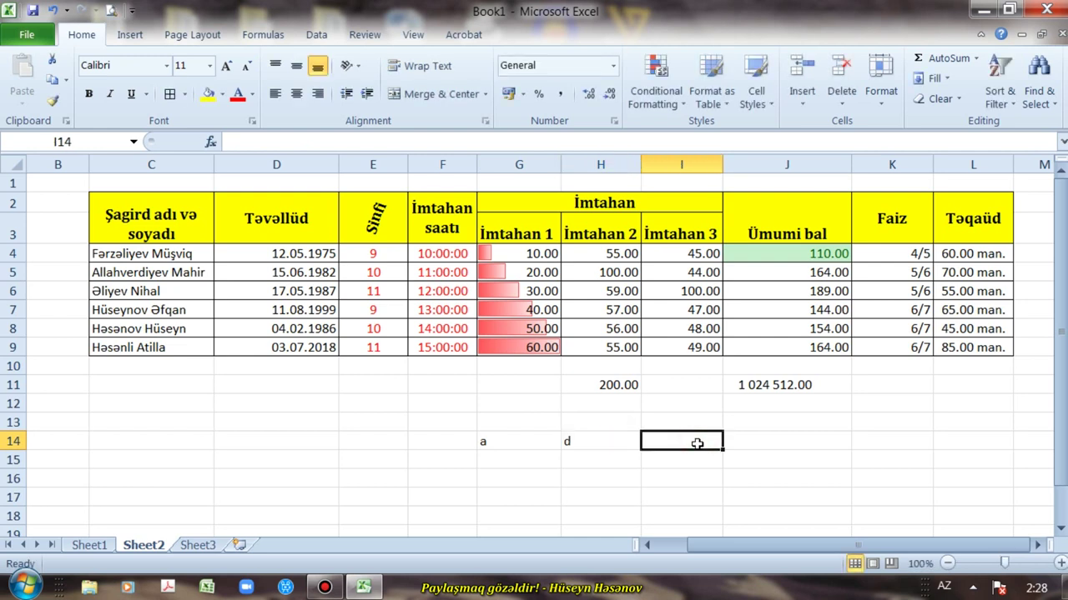
text(b)
click(759, 442)
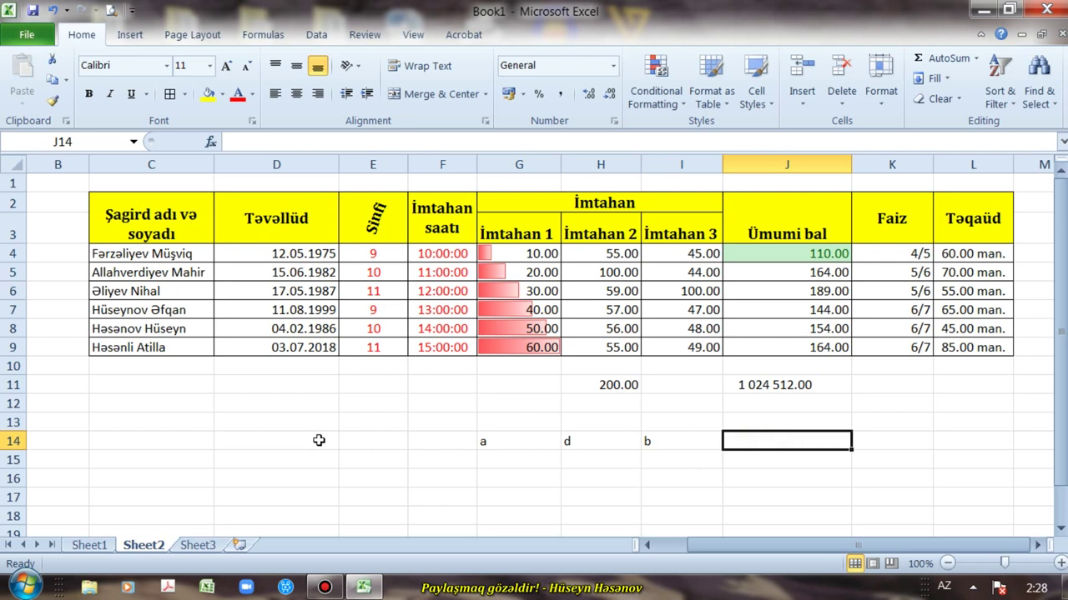
text(c)
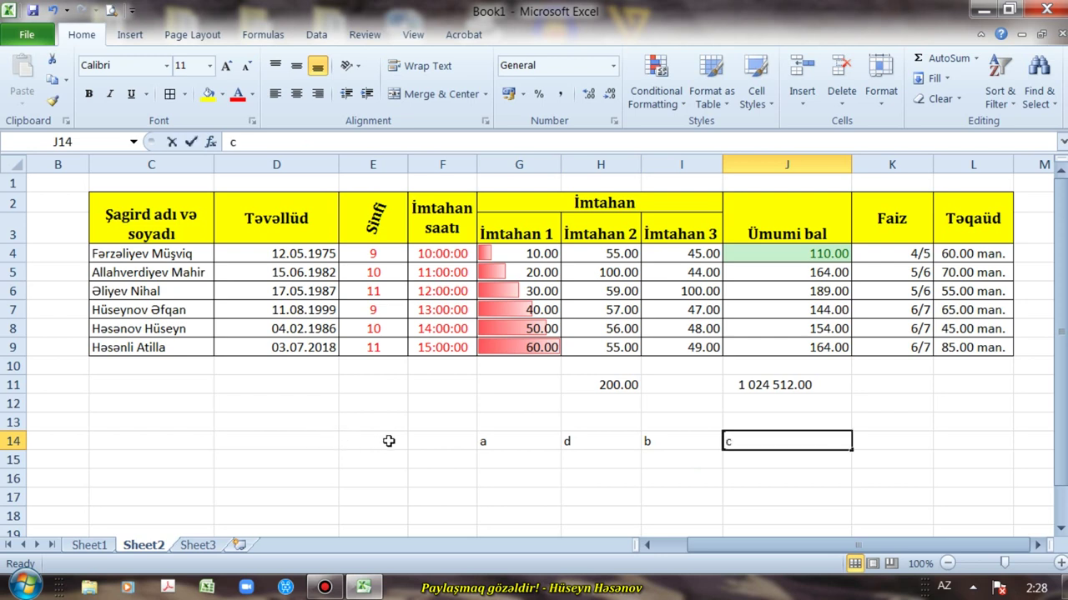
click(893, 436)
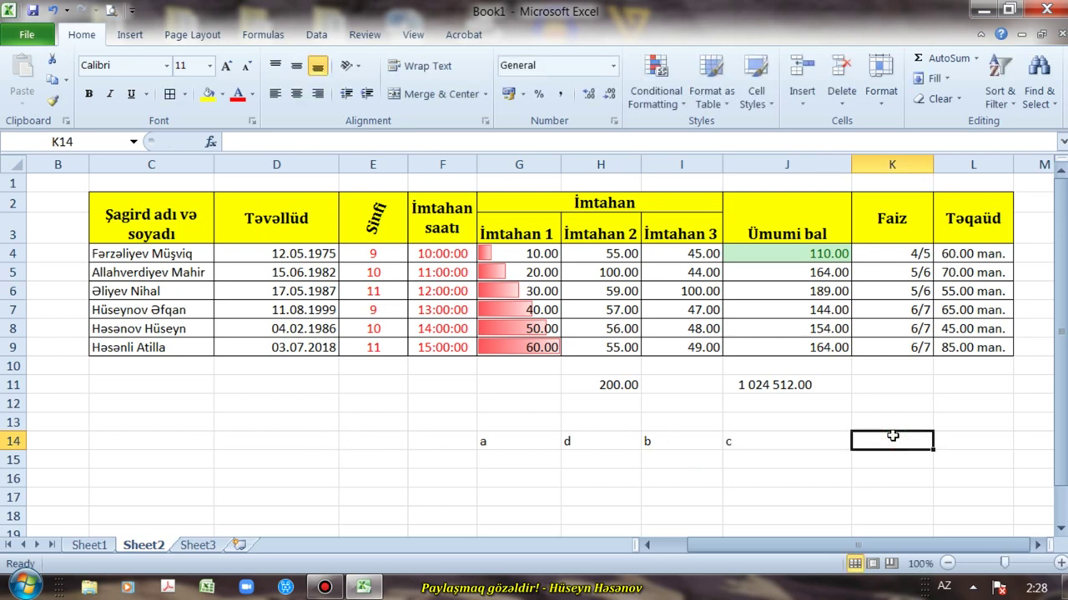
text(a)
click(772, 493)
Step: Enter b in F14 and select the letters F14:K14
drag(476, 447, 425, 436)
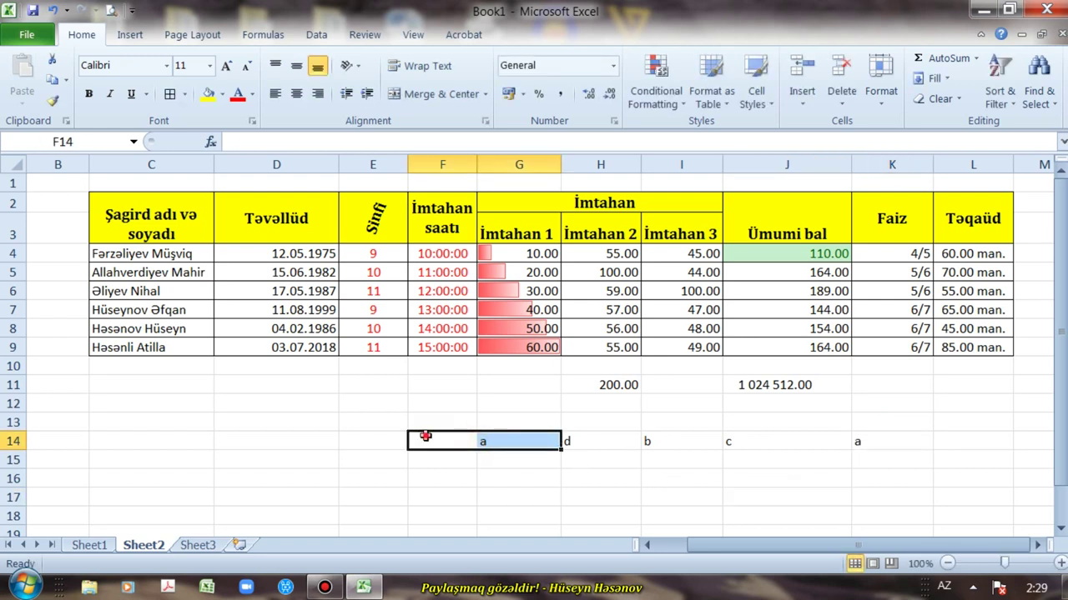
text(b)
click(489, 472)
click(426, 443)
drag(519, 444, 922, 442)
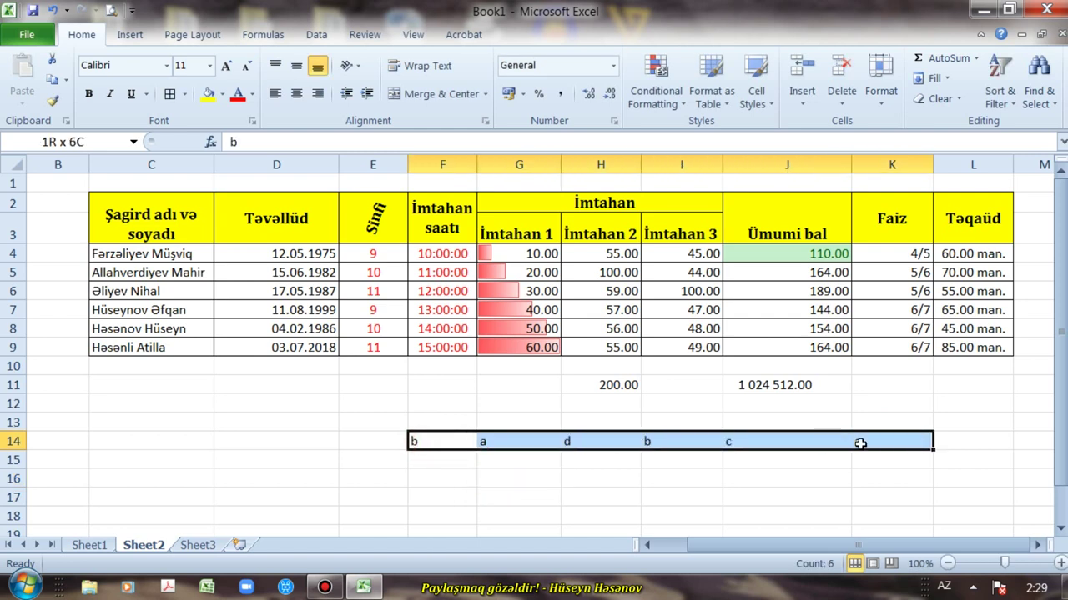
click(655, 87)
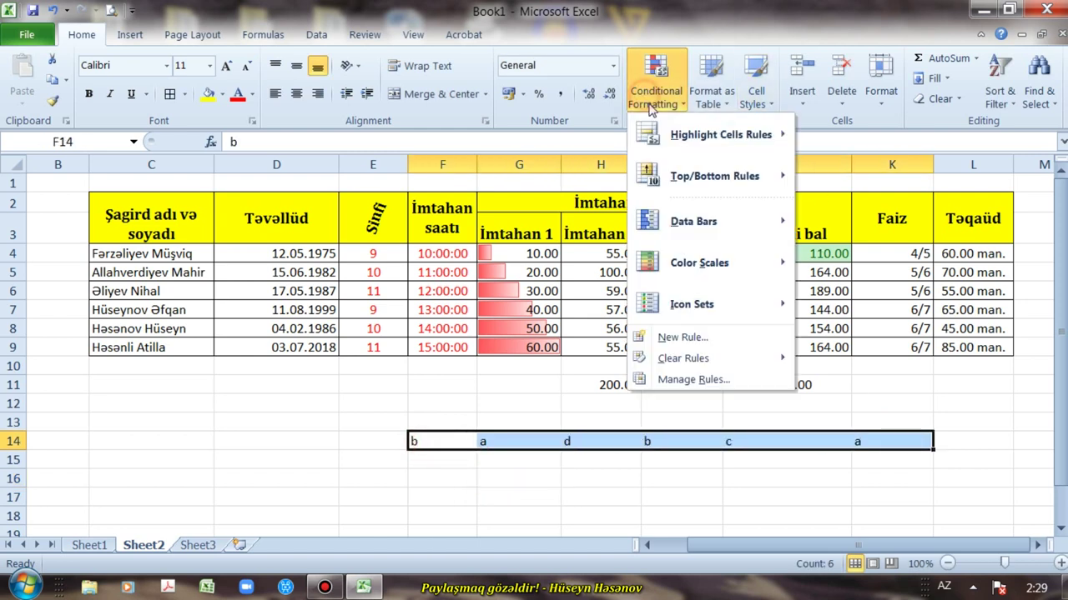
Step: Add a Text that Contains 'a' rule to F14:K14 with light red fill and dark red text
mouse_move(671, 133)
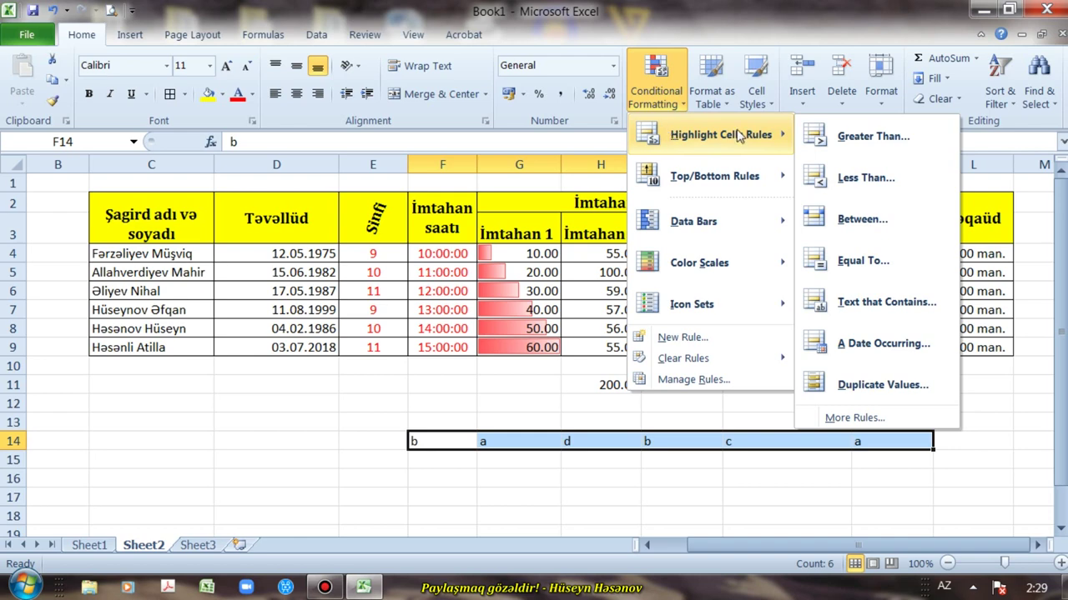
click(873, 305)
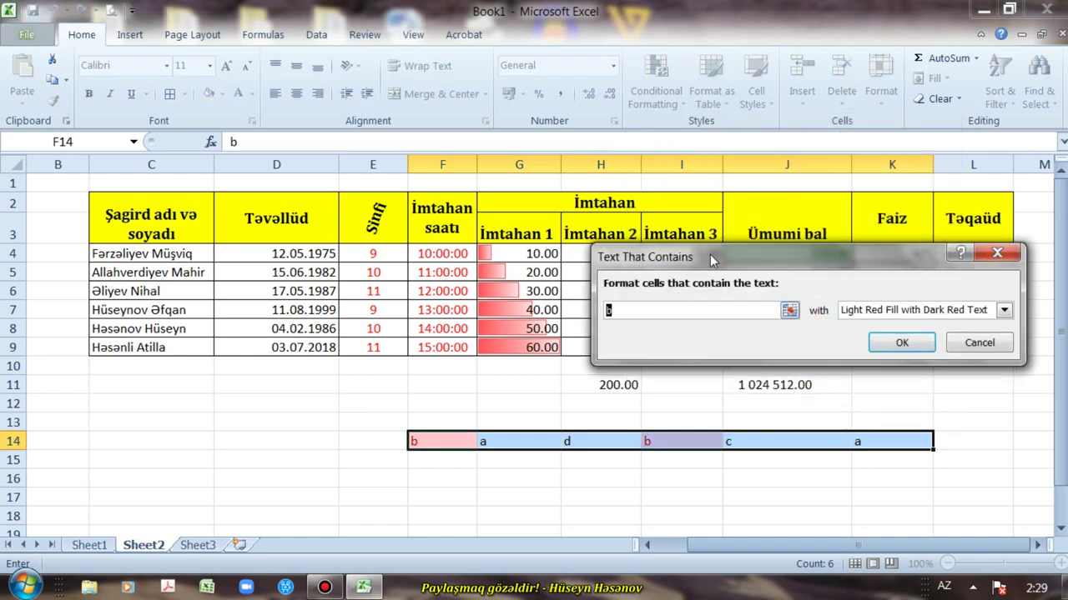
drag(727, 257, 494, 192)
click(413, 248)
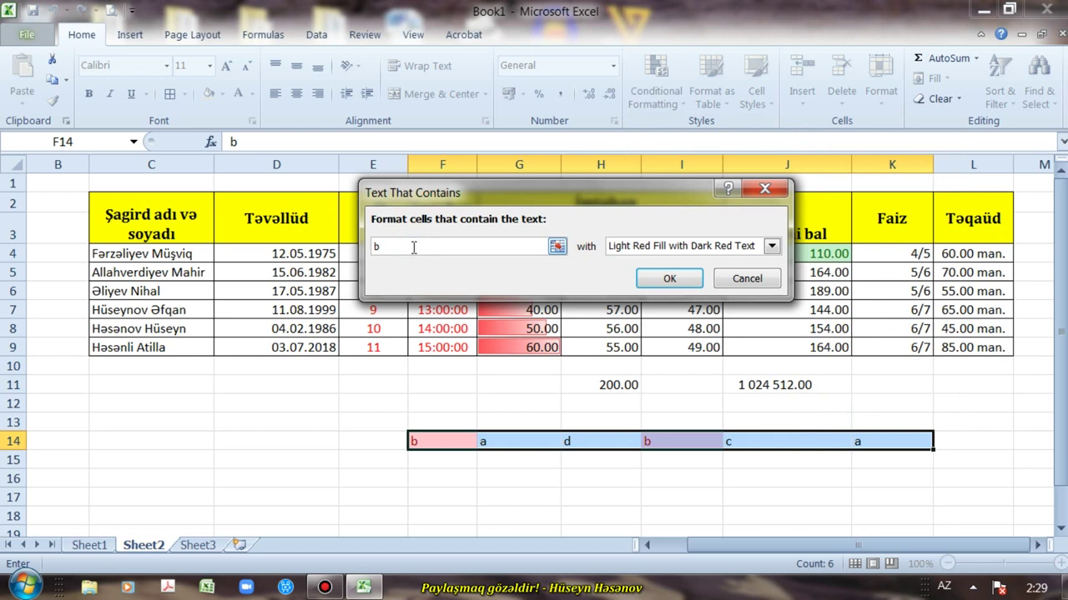
drag(386, 249, 350, 246)
text(a)
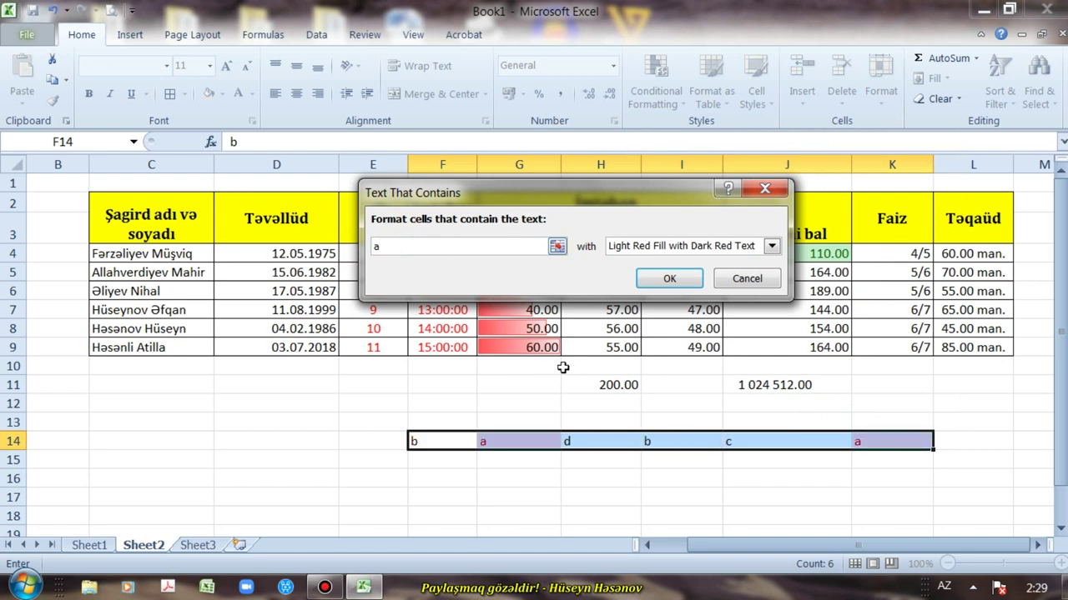
click(669, 278)
Step: Check that G14 and K14 are highlighted while F14 is not
click(634, 504)
click(457, 442)
click(502, 442)
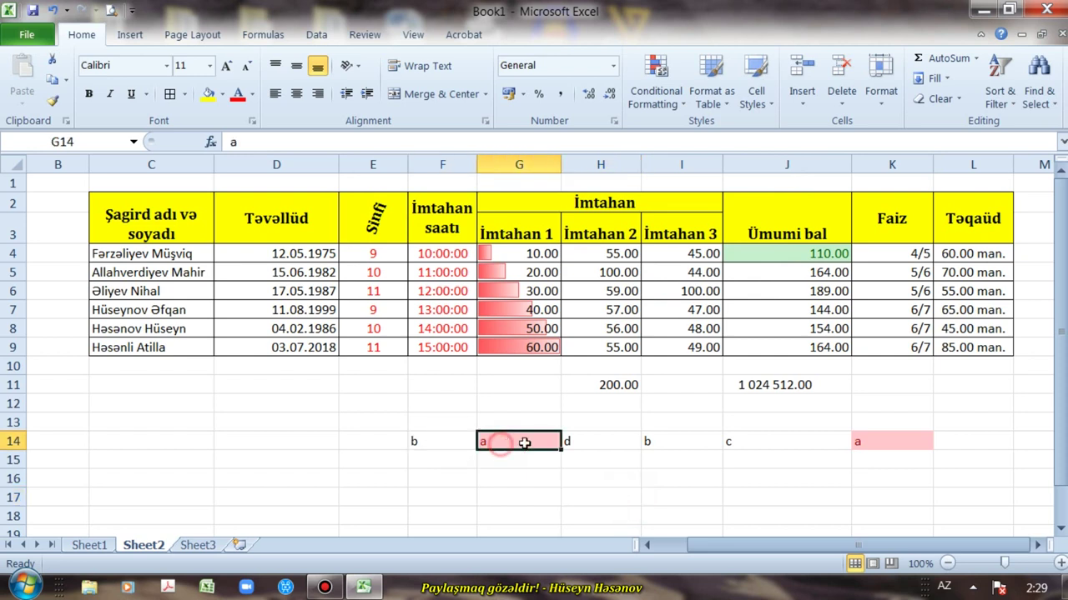
click(874, 440)
click(753, 482)
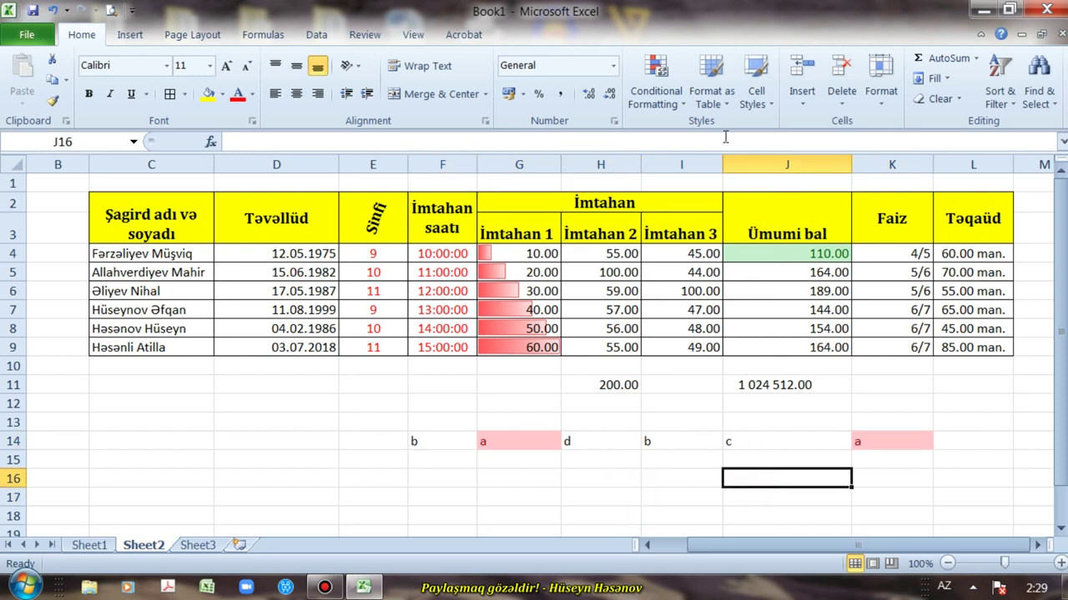
click(679, 106)
mouse_move(680, 135)
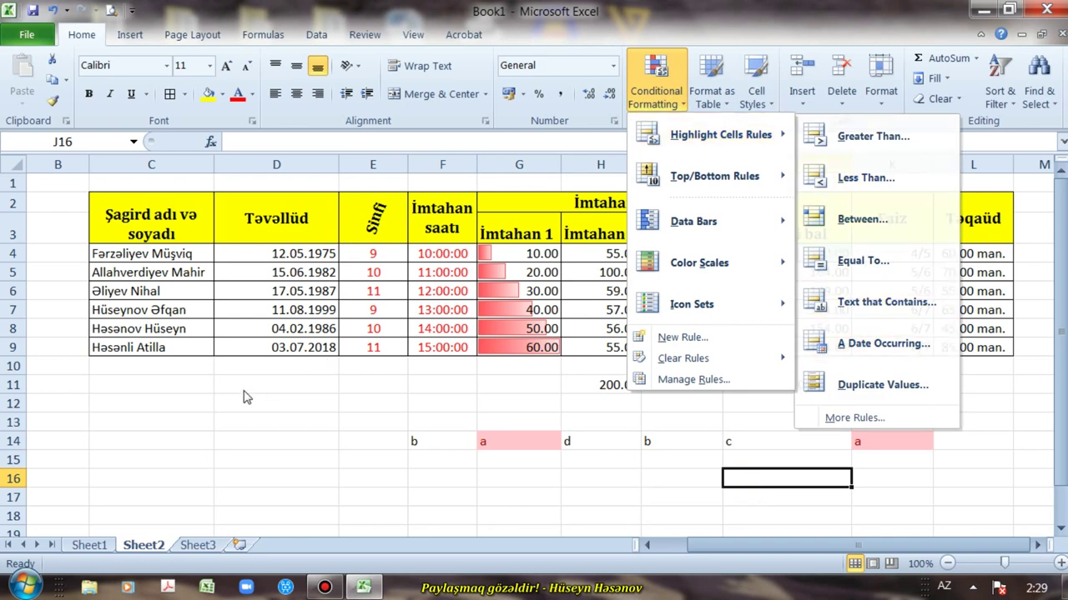
key(Escape)
key(Escape)
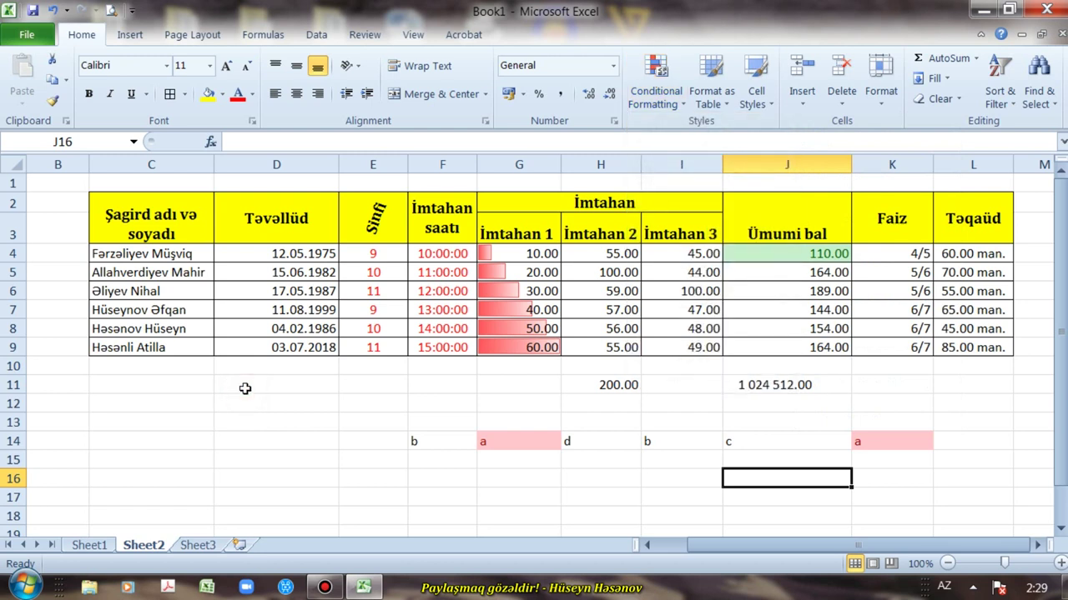
Step: Enter the date 01.04.2020 in cell B4, correcting the mistyped month
click(45, 256)
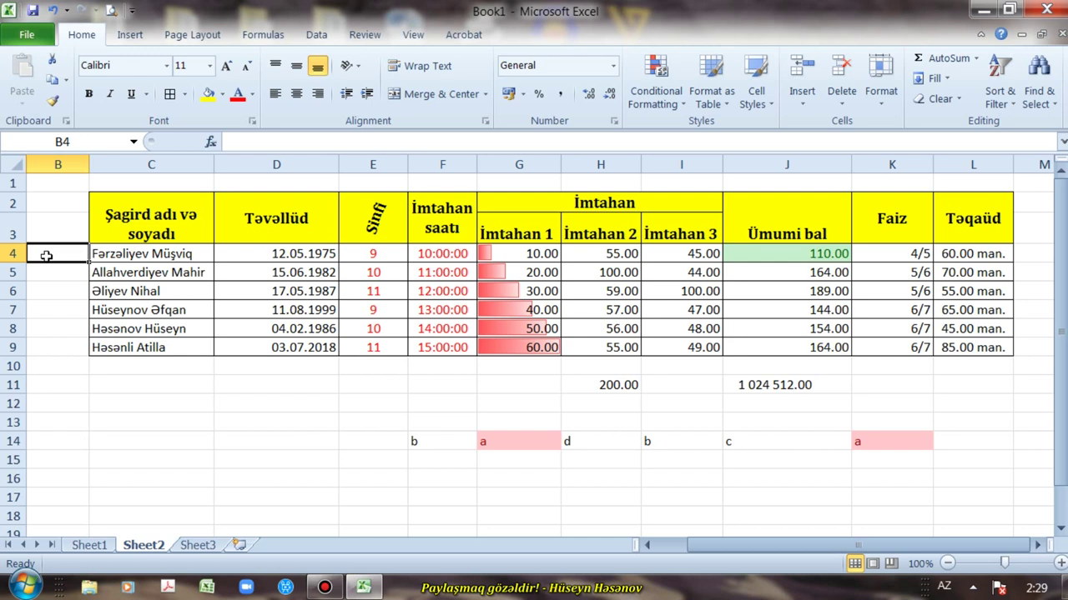
text(01)
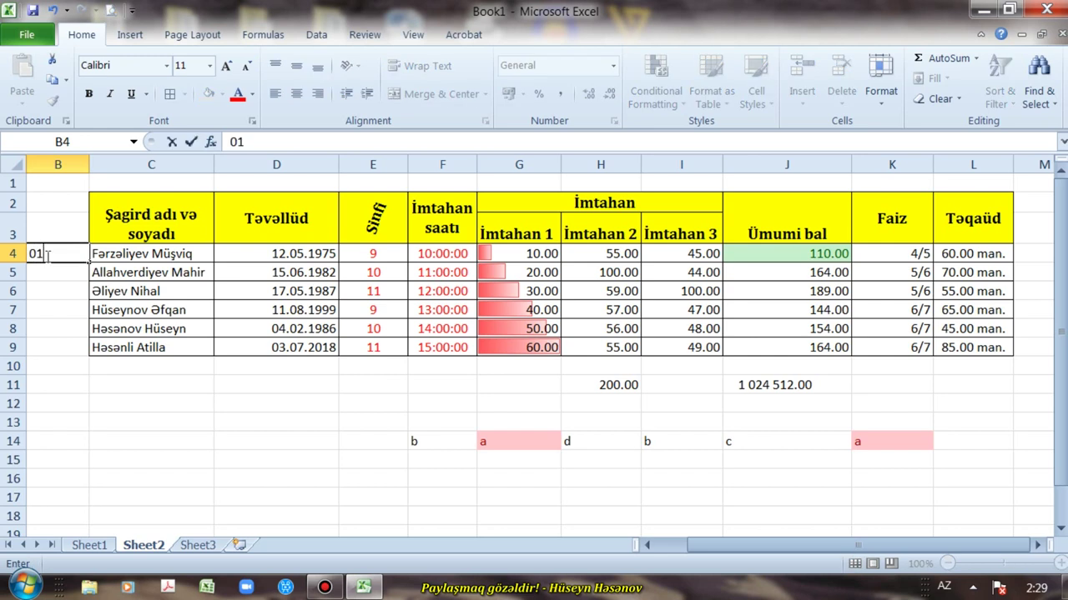
text(.05)
key(BackSpace)
text(4)
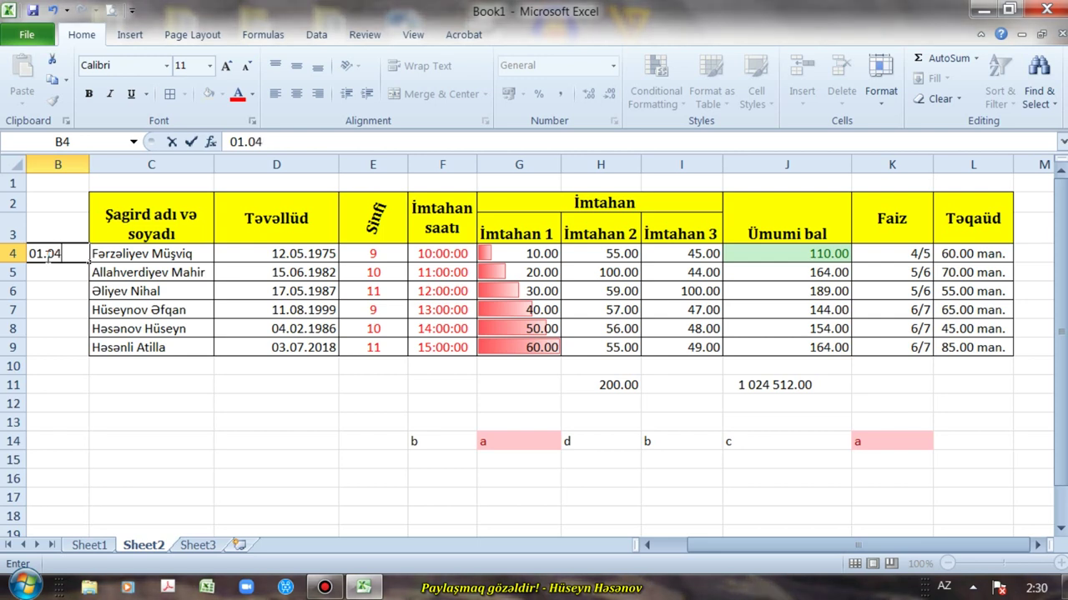
text(.2020)
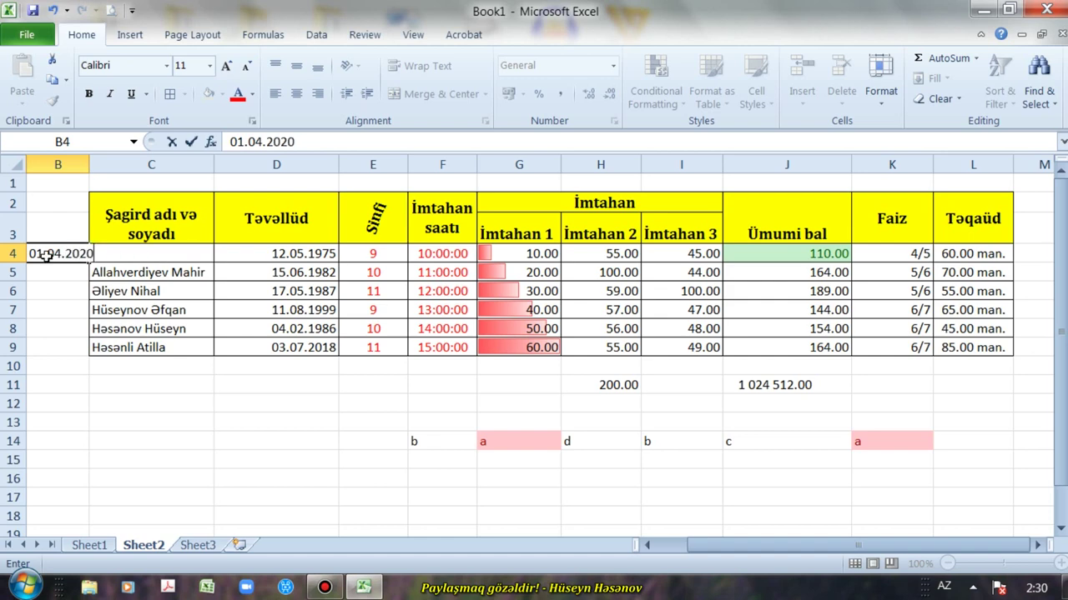
key(Return)
click(48, 256)
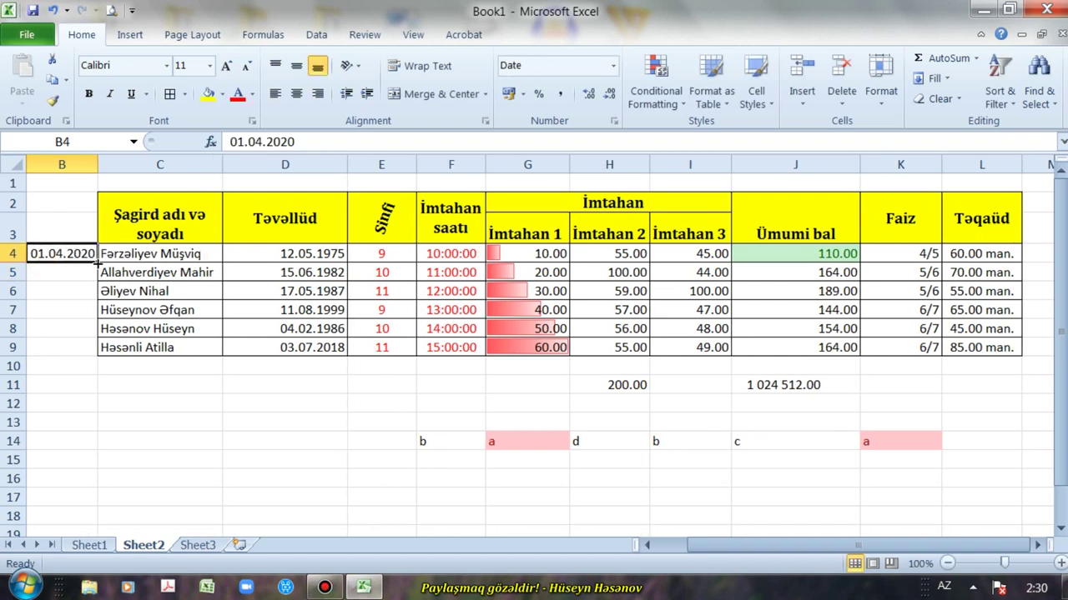
Step: Fill daily dates down column B to 07.05.2020 and zoom out to 50%
drag(96, 261, 92, 530)
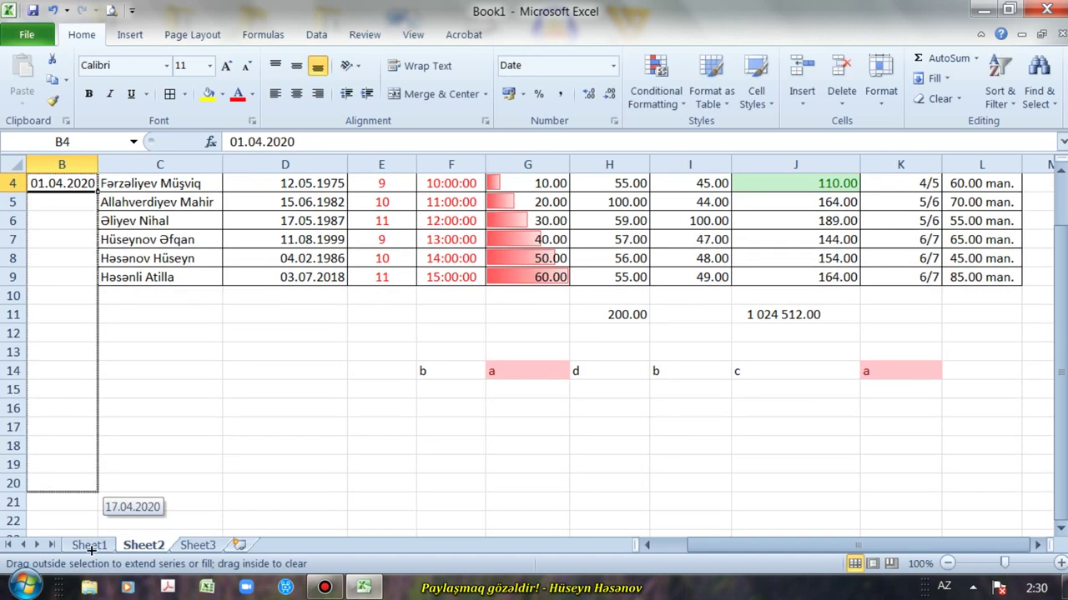
drag(92, 530, 96, 487)
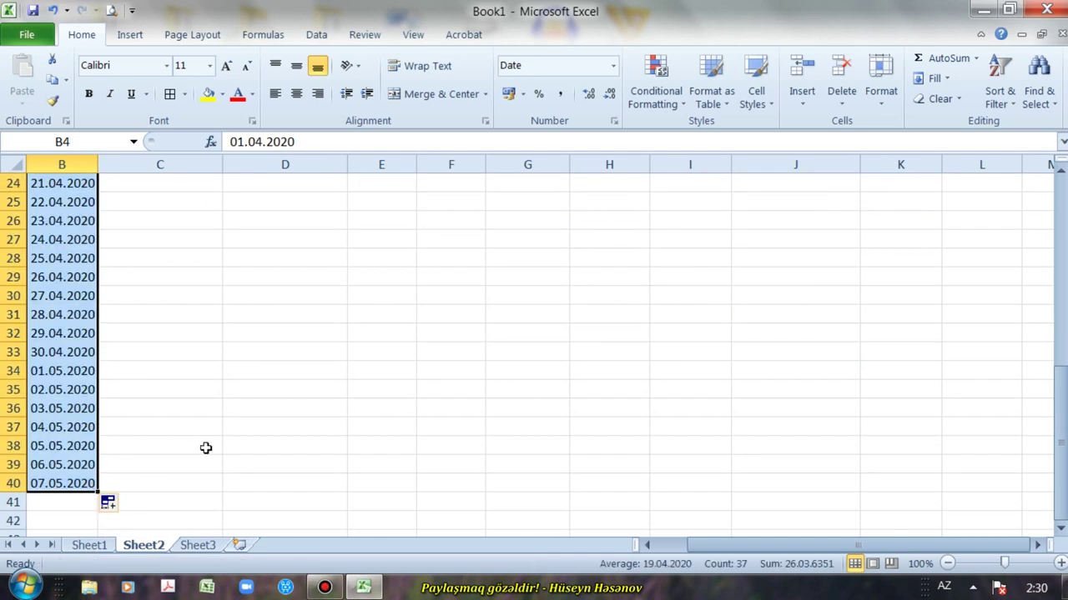
click(947, 564)
click(947, 563)
click(947, 564)
click(948, 564)
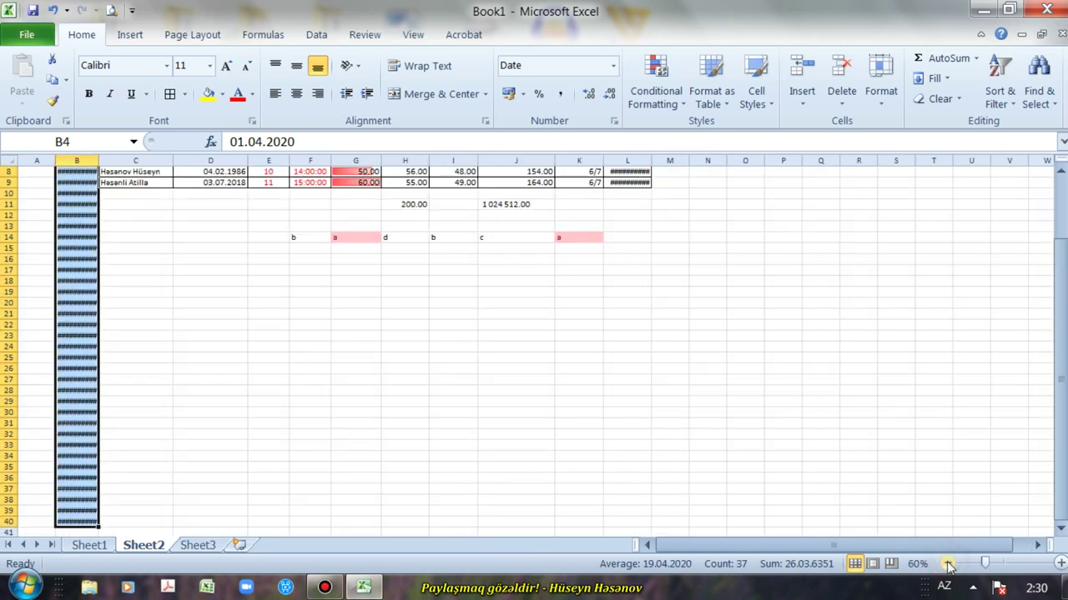
click(948, 564)
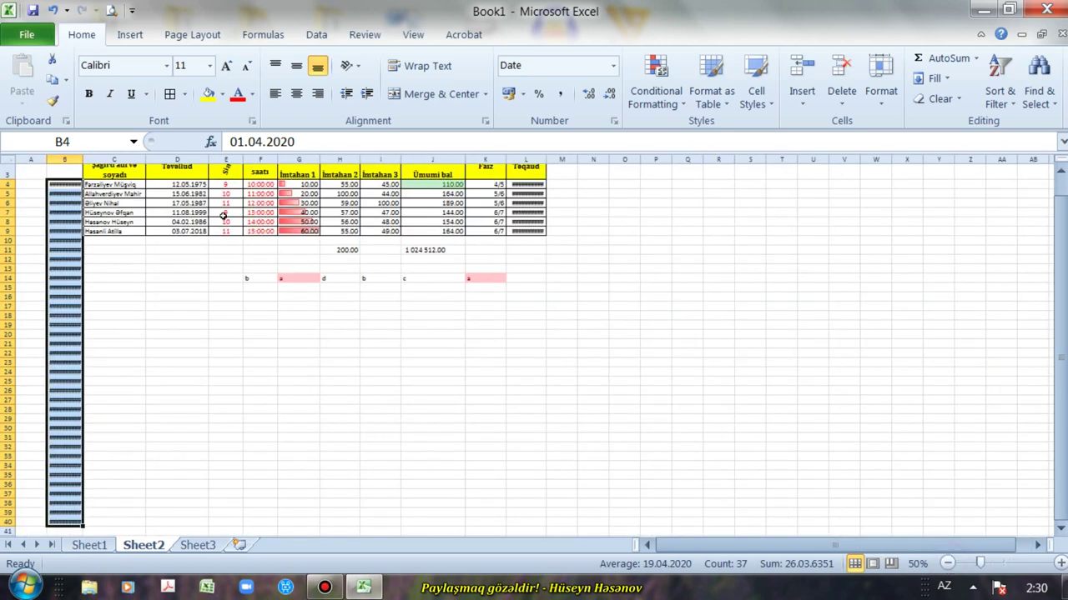
Step: Widen column B so the dates show fully, then select B4:B40
drag(82, 166, 88, 166)
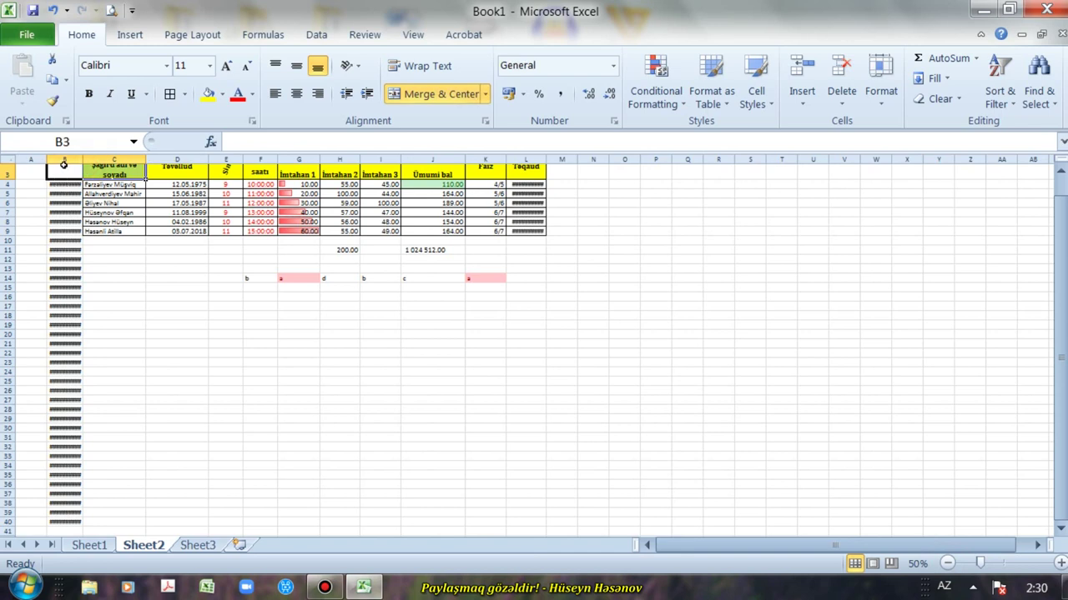
click(64, 159)
drag(82, 159, 106, 159)
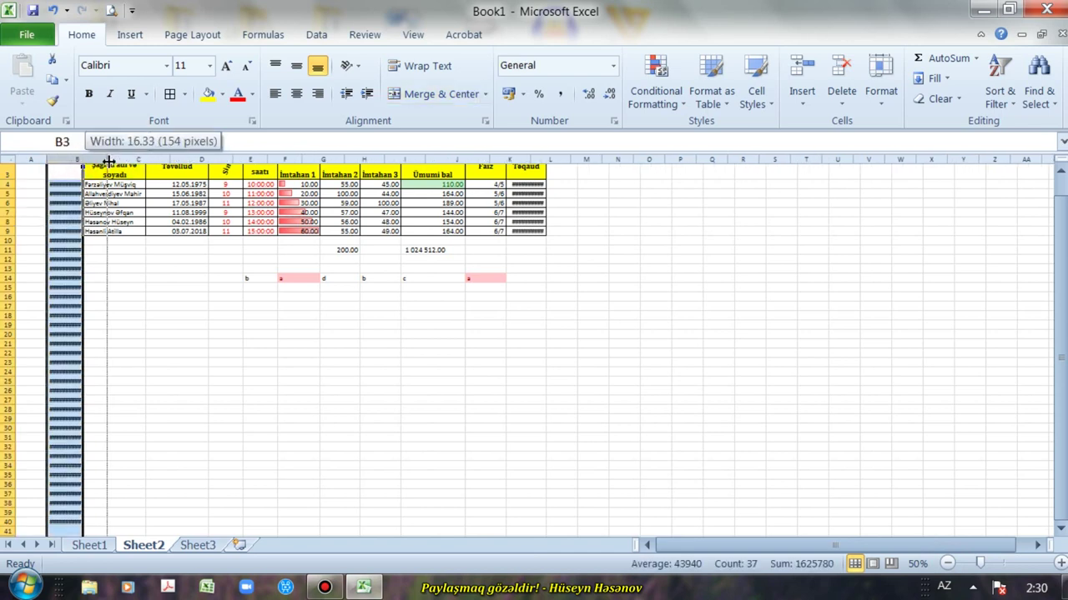
click(72, 181)
drag(72, 181, 72, 522)
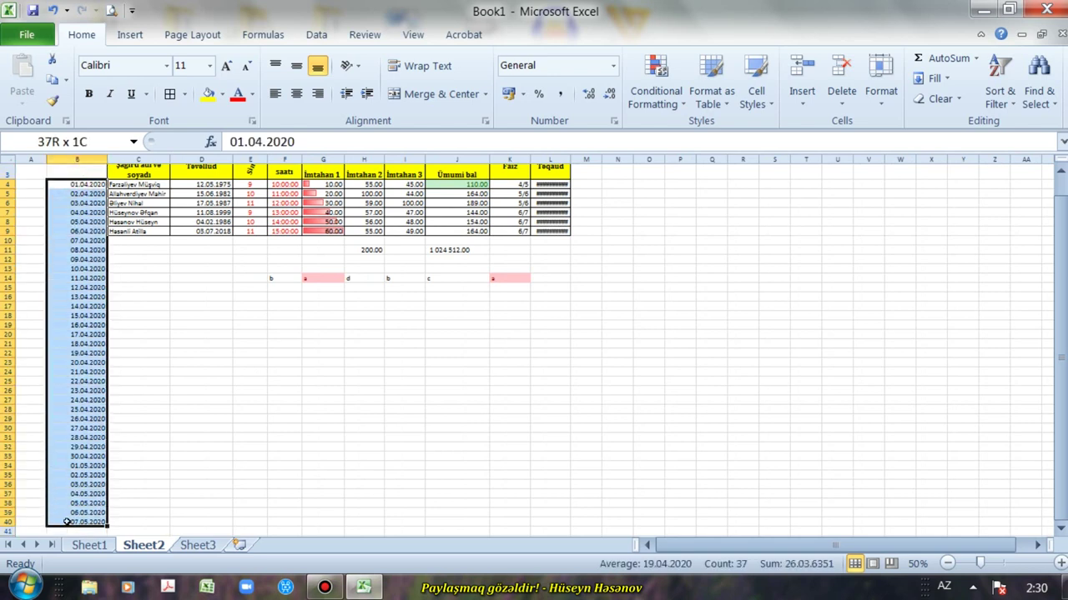
click(672, 87)
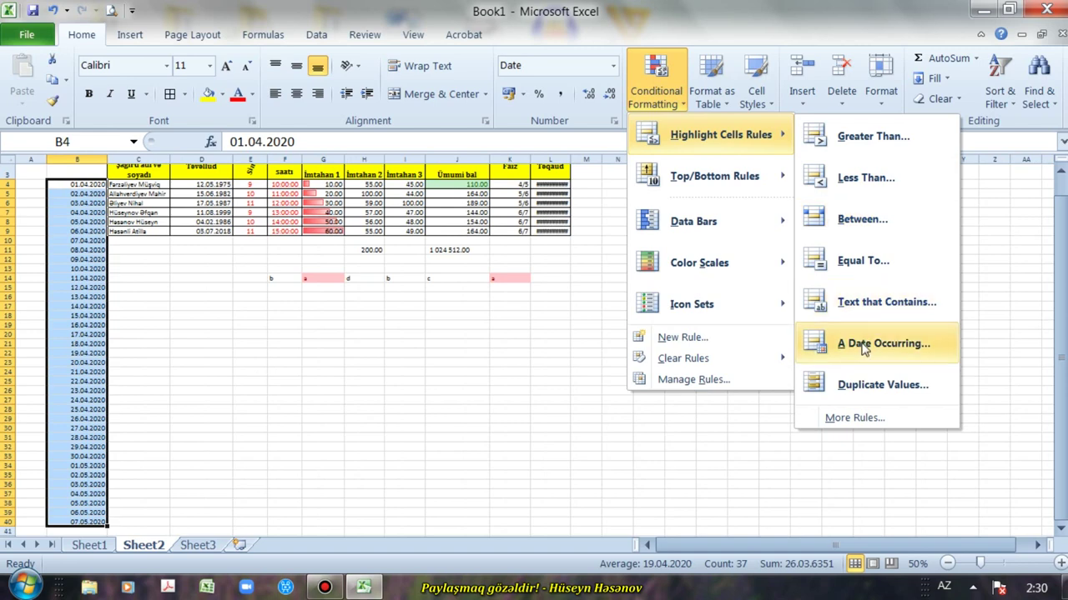
Step: Start an A Date Occurring rule for the dates, preset to Yesterday, and reposition its window
click(869, 346)
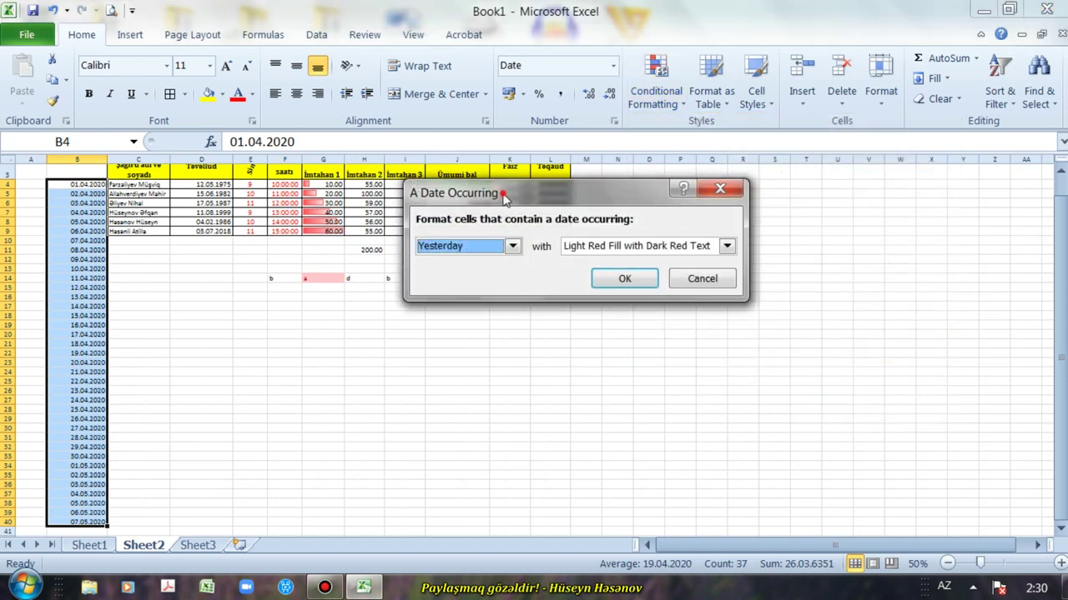
drag(505, 185, 511, 299)
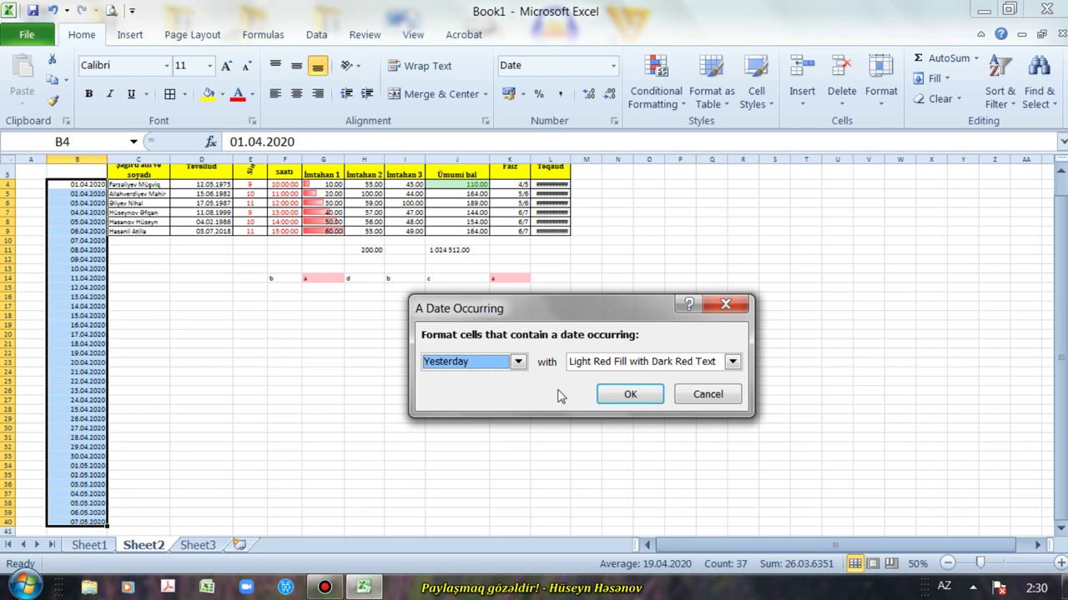
Step: Preview the Today option in the A Date Occurring rule, then cancel it
click(518, 362)
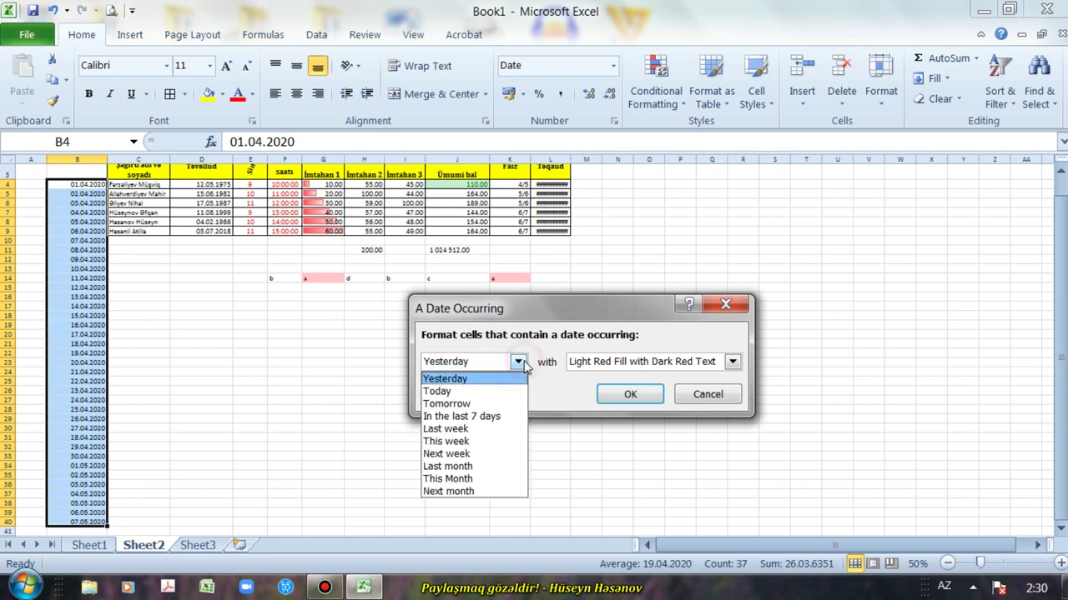
click(464, 392)
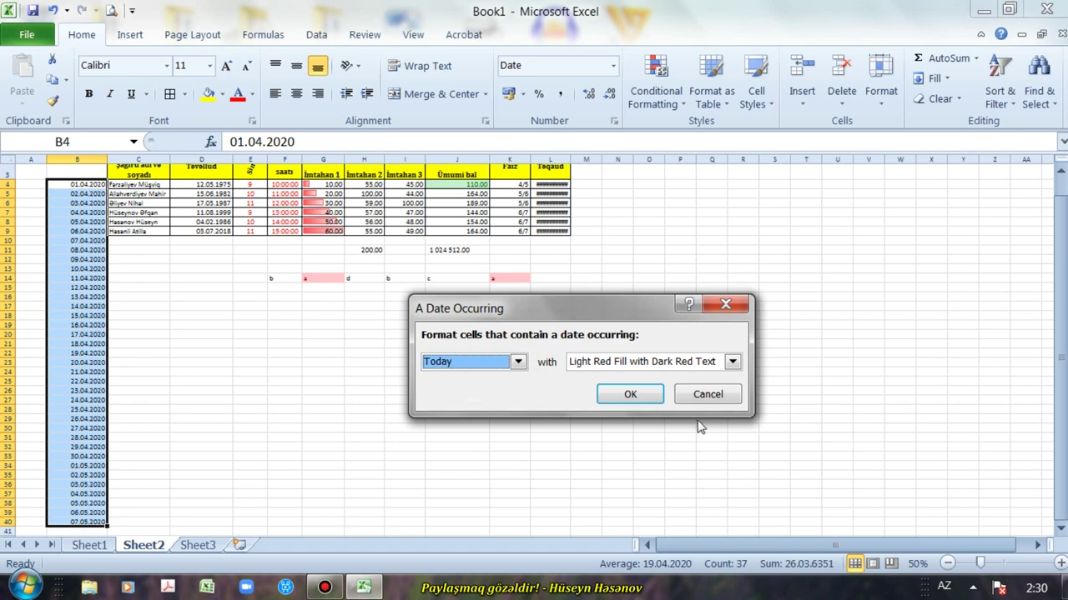
click(707, 395)
Step: Extend the column B date series down to 01.06.2020 at row 65
scroll(417, 385, down, 4)
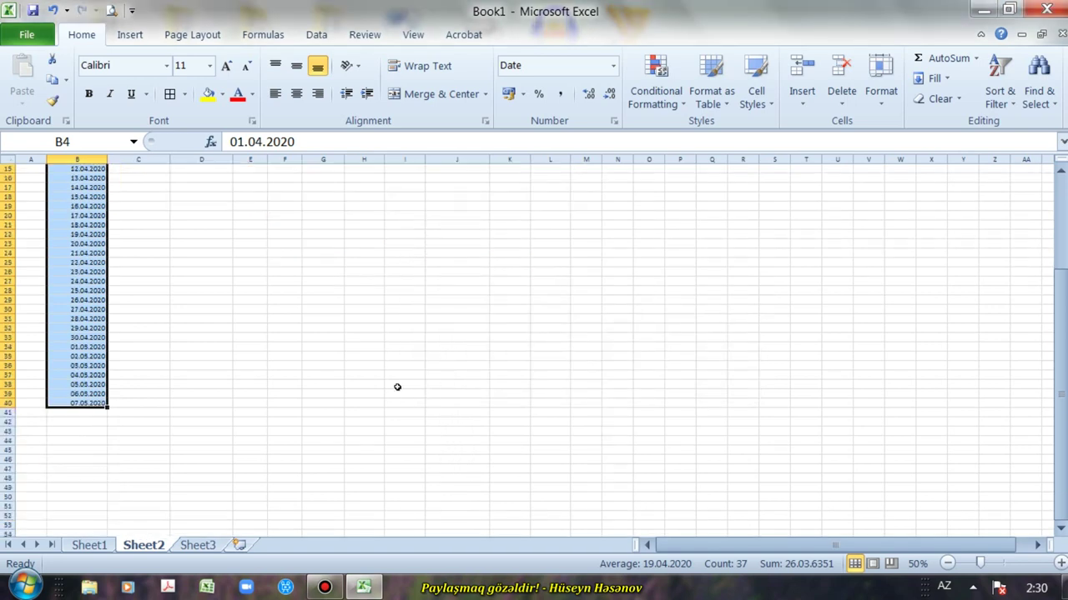
drag(109, 406, 101, 527)
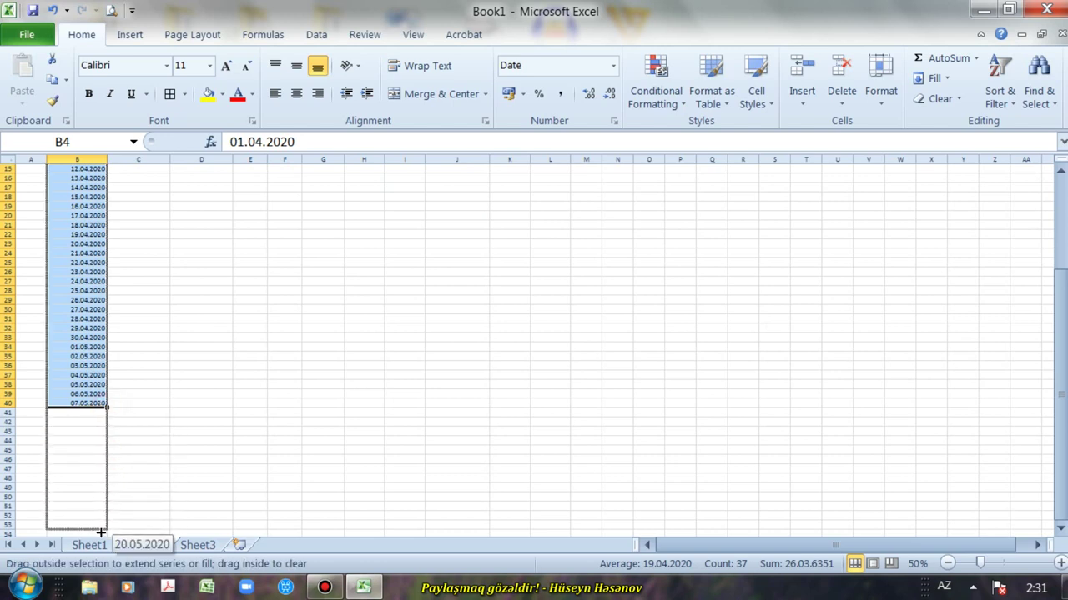
drag(101, 528, 101, 538)
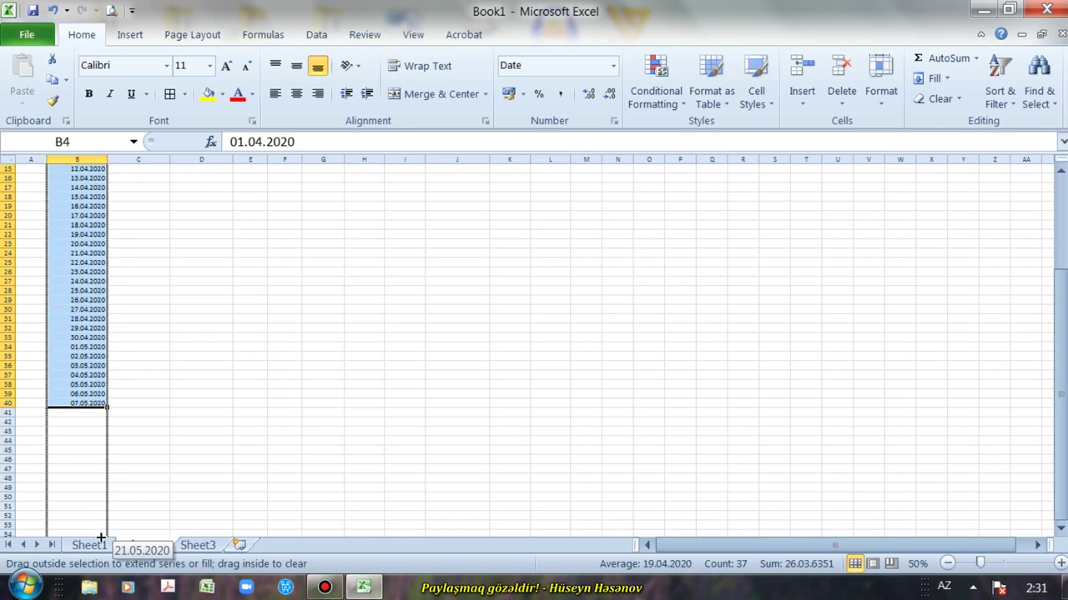
drag(101, 539, 110, 523)
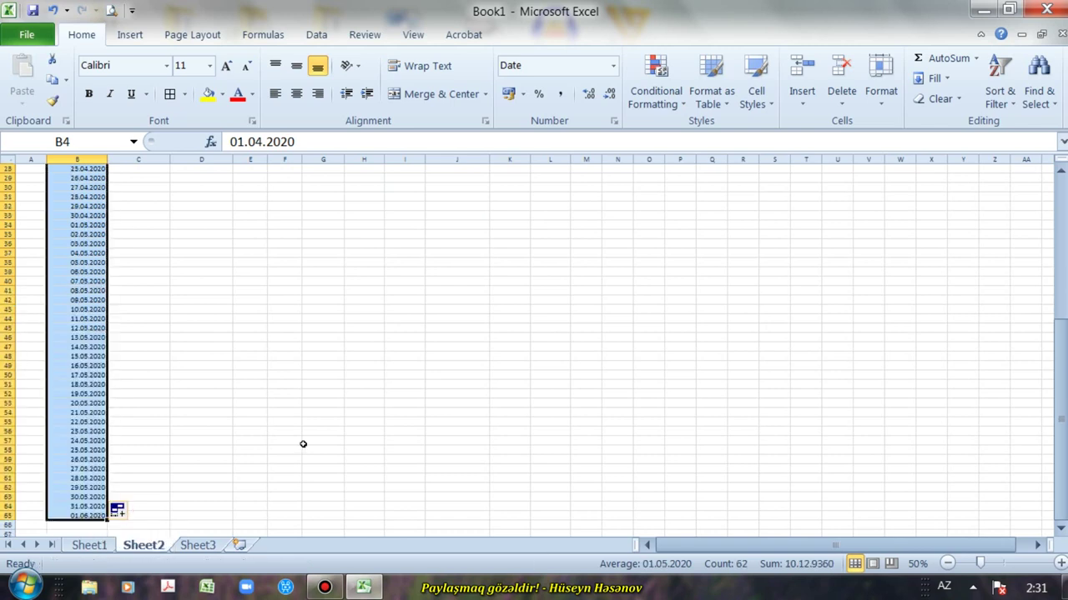
Step: Zoom out to 30% and widen column B so the full dates are readable
click(948, 564)
click(948, 563)
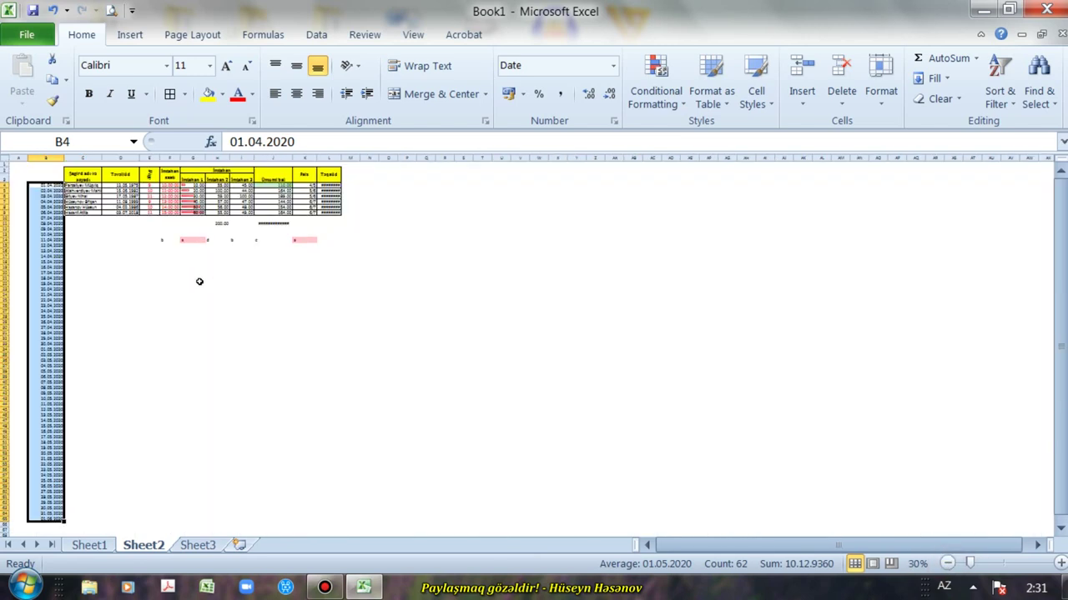
drag(63, 158, 99, 159)
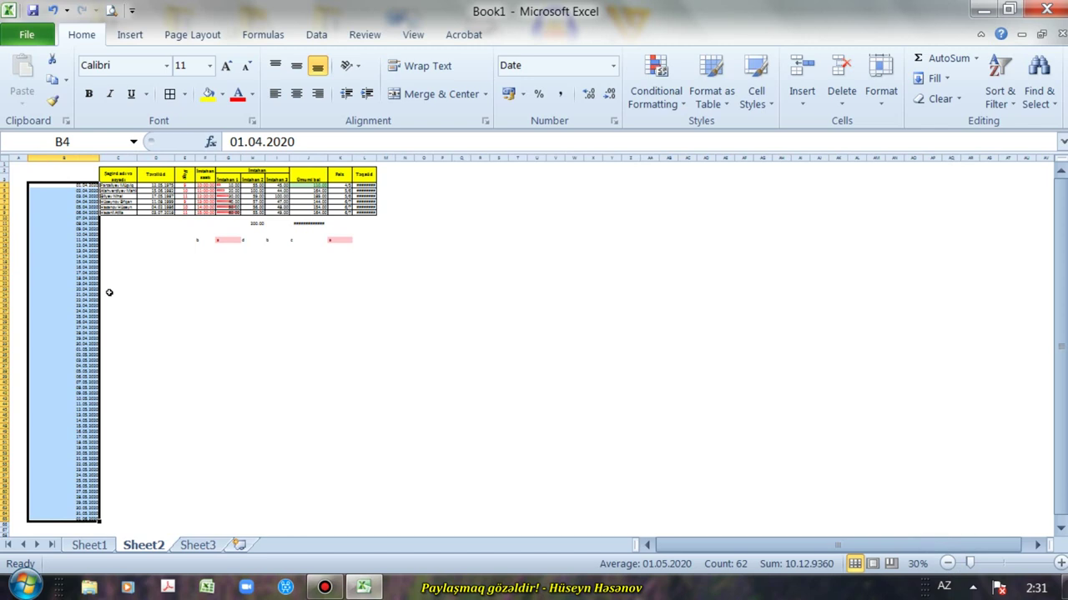
Step: Give yesterday's date in column B a light red fill, then zoom to 70%
click(656, 96)
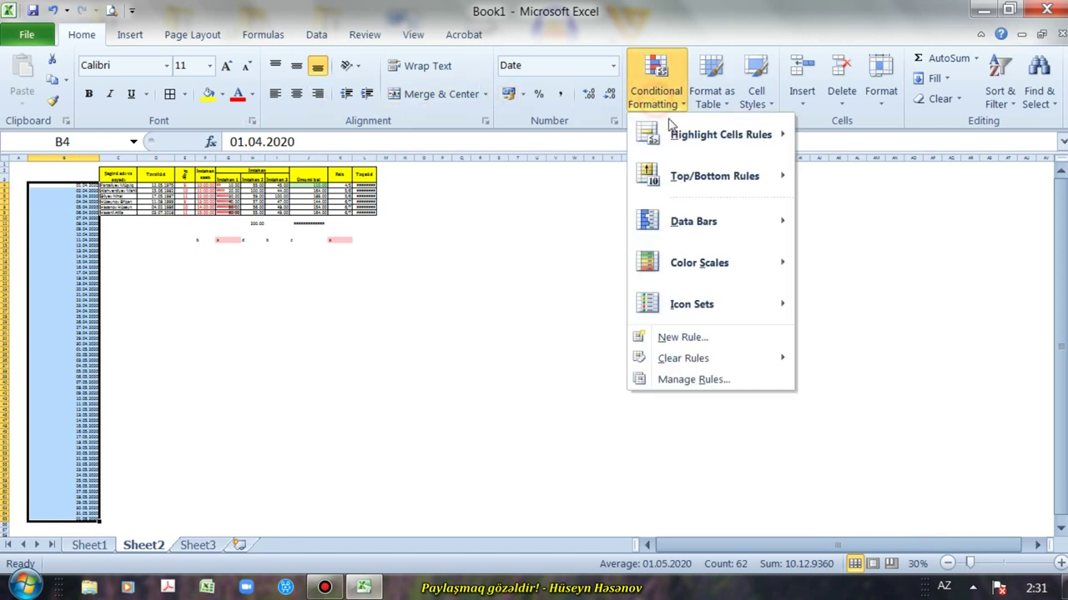
mouse_move(676, 135)
click(882, 343)
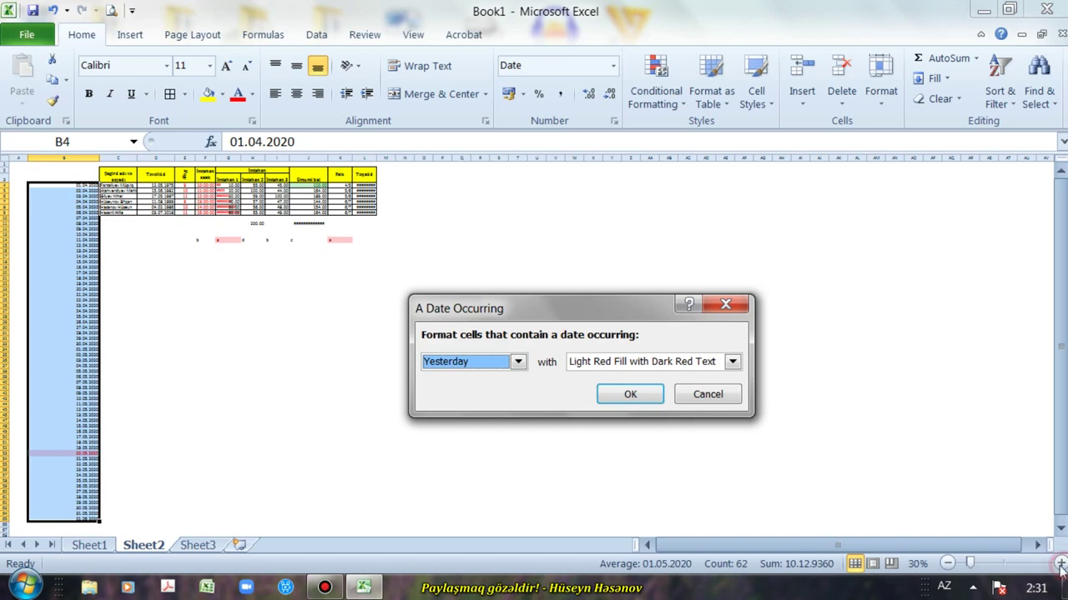
click(630, 394)
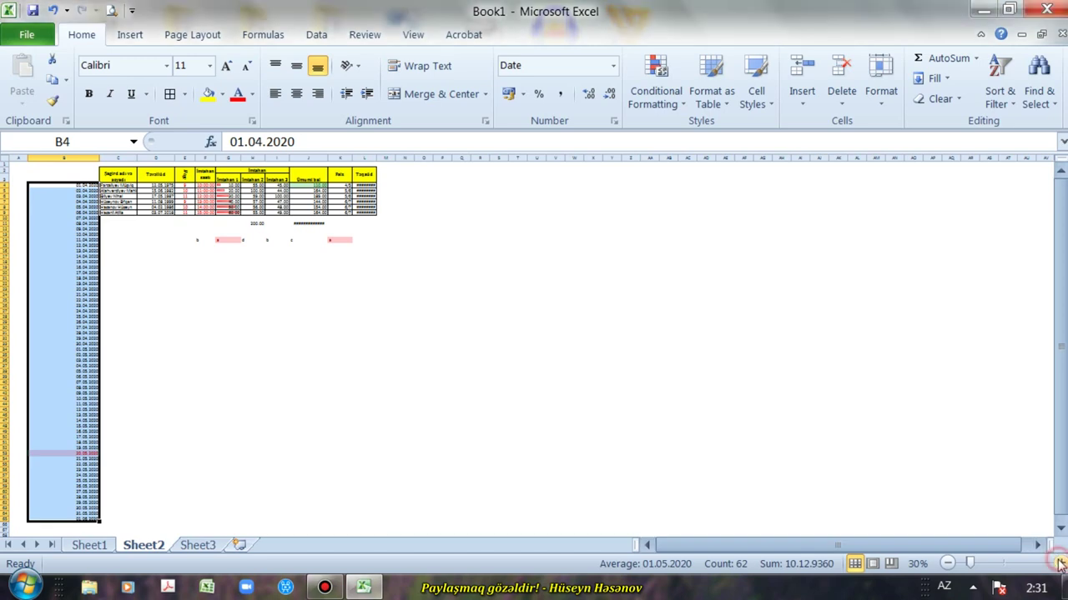
click(1059, 564)
click(1059, 564)
click(1059, 564)
click(1059, 564)
drag(1063, 353, 1058, 476)
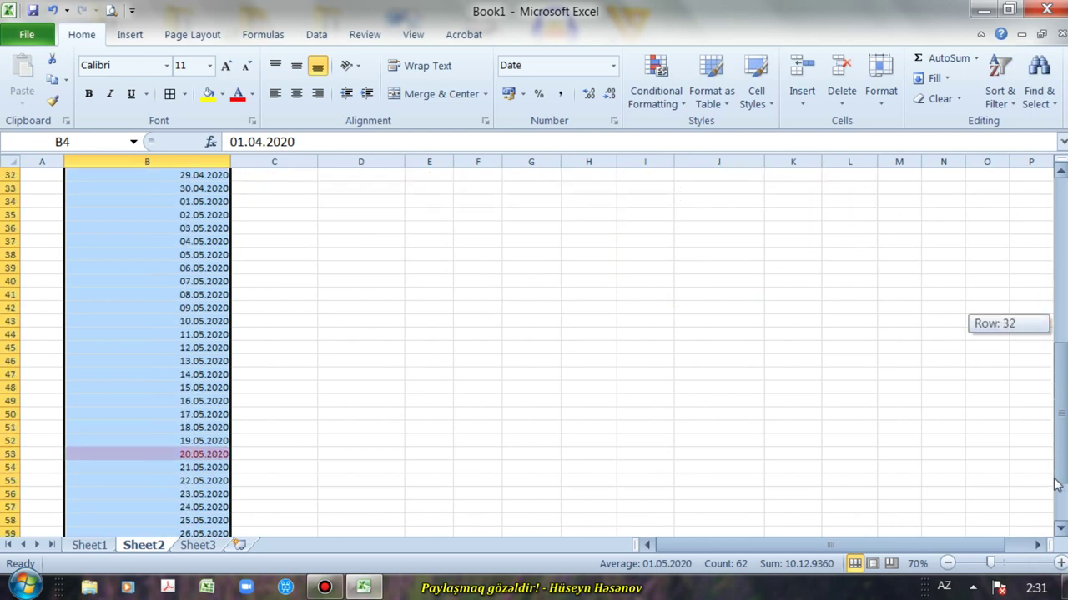
drag(1057, 484, 1058, 487)
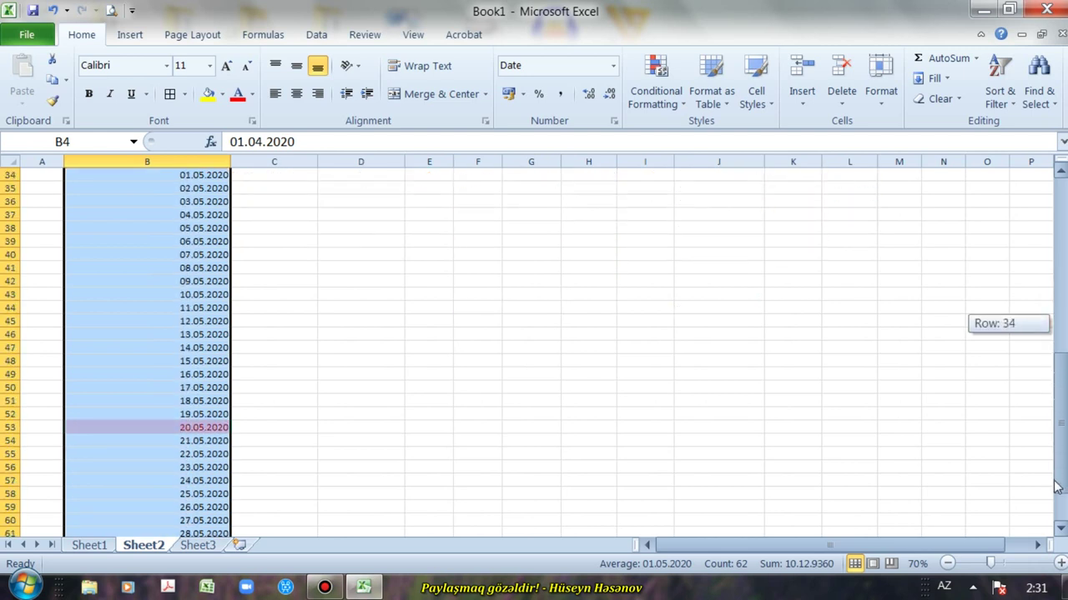
Step: Preview a Today rule under A Date Occurring and cancel it
click(660, 101)
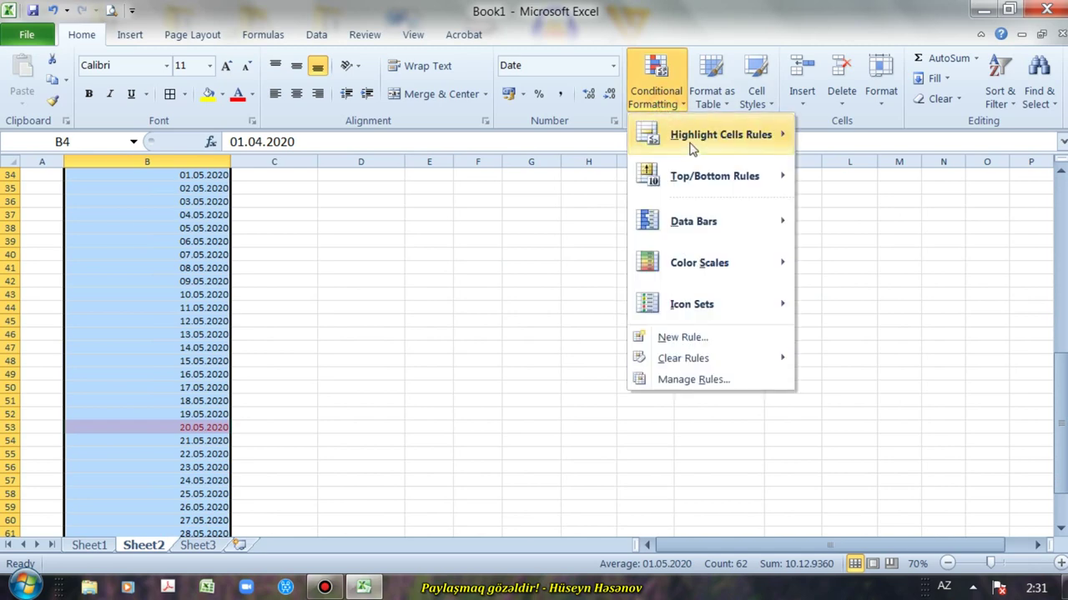
mouse_move(691, 148)
click(876, 346)
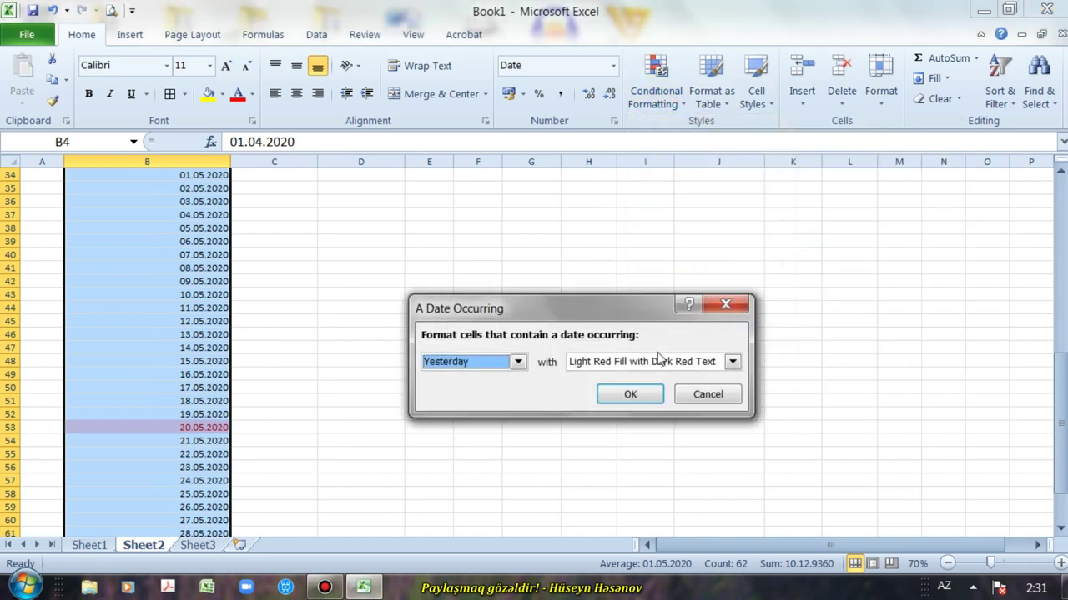
click(517, 362)
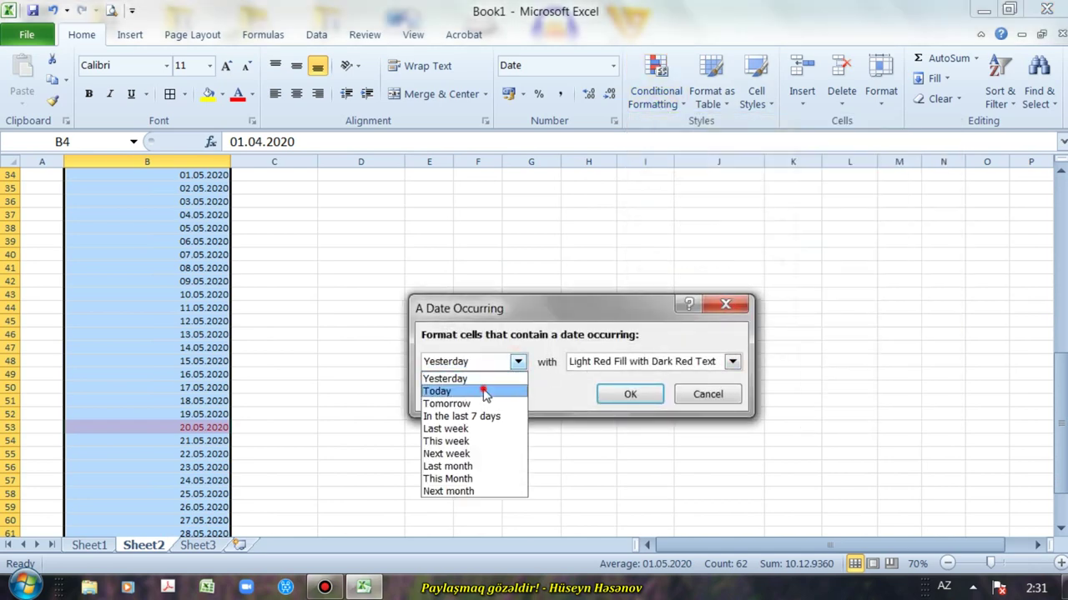
click(486, 392)
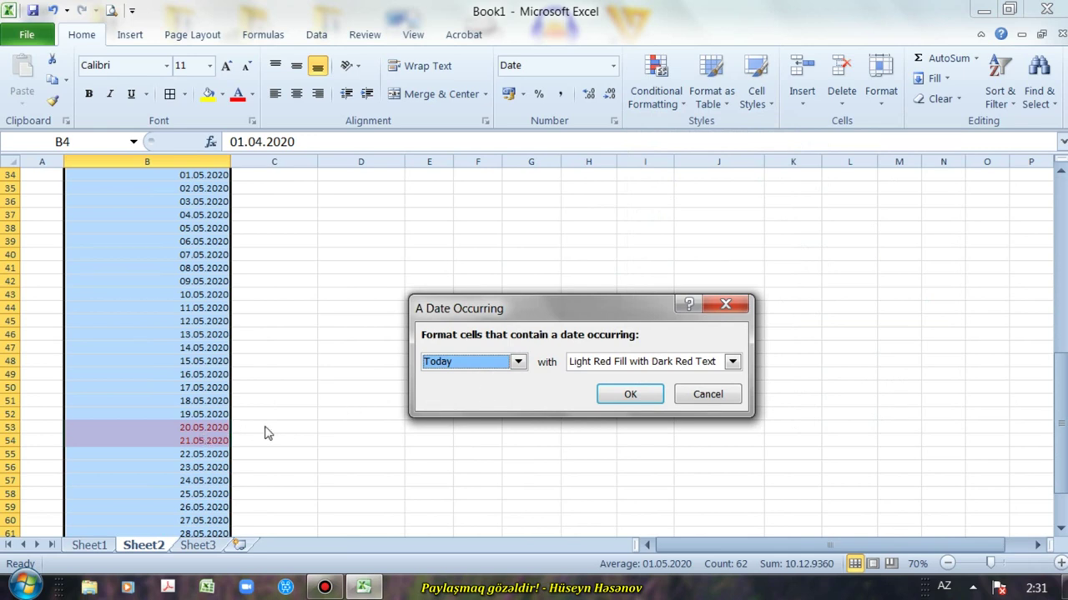
click(707, 395)
Step: Clear the conditional formatting rules from the selected dates
click(682, 104)
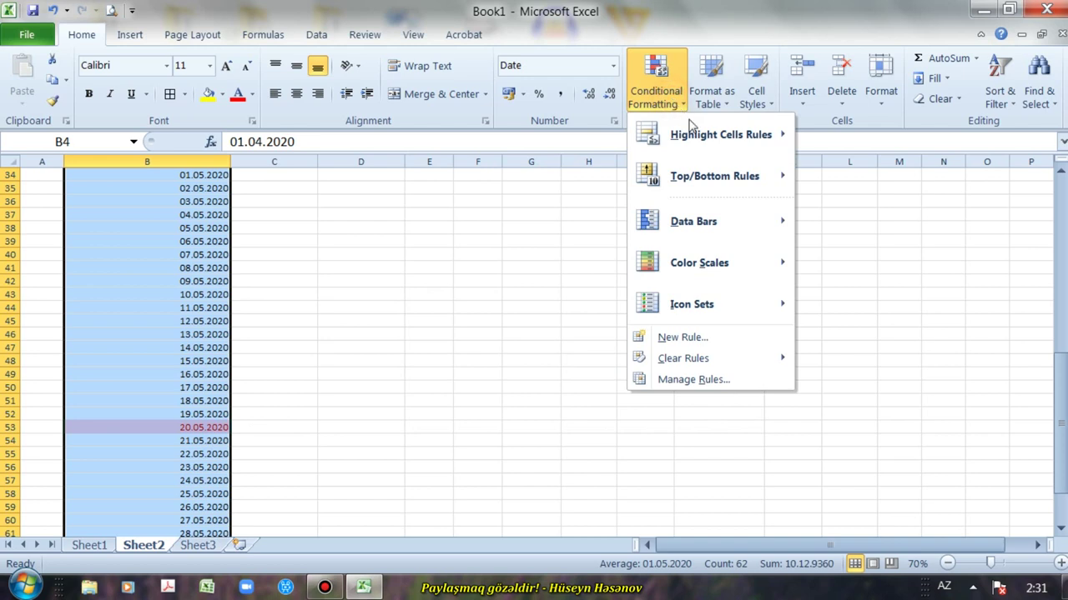
mouse_move(718, 362)
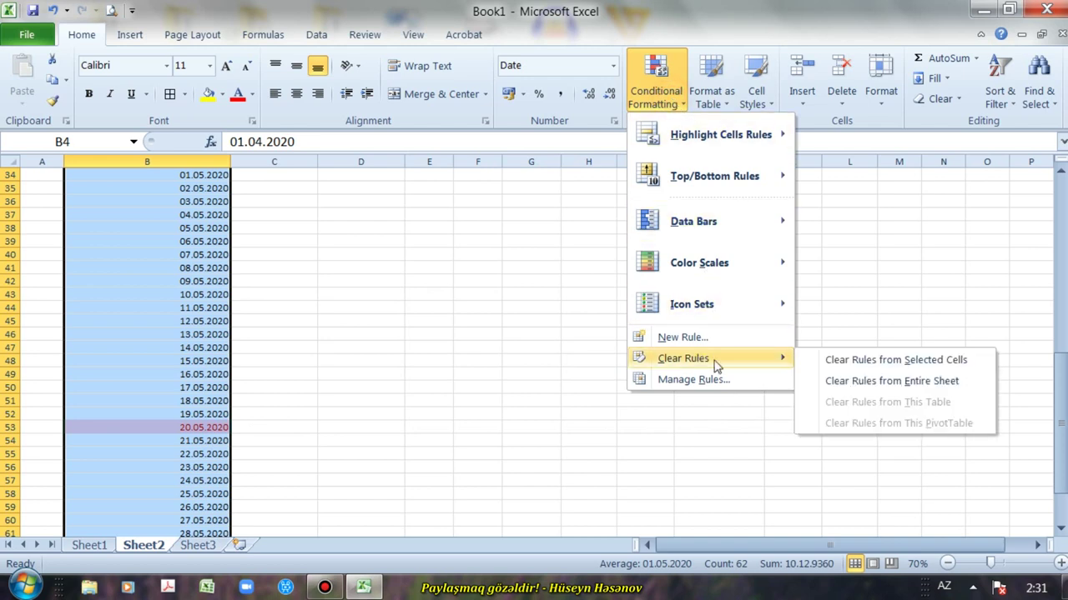
click(835, 367)
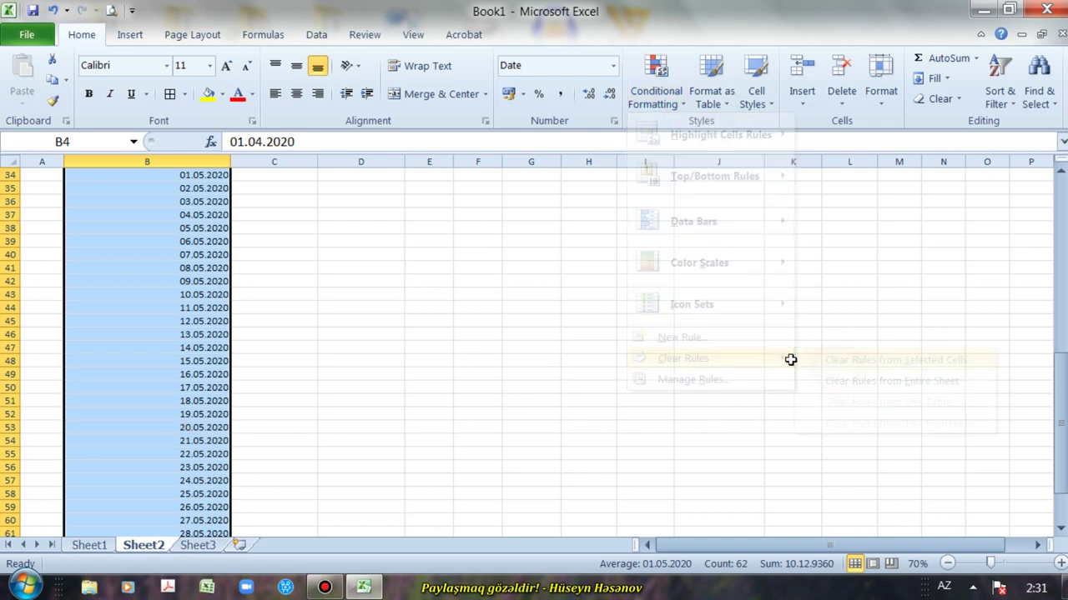
click(659, 107)
mouse_move(672, 138)
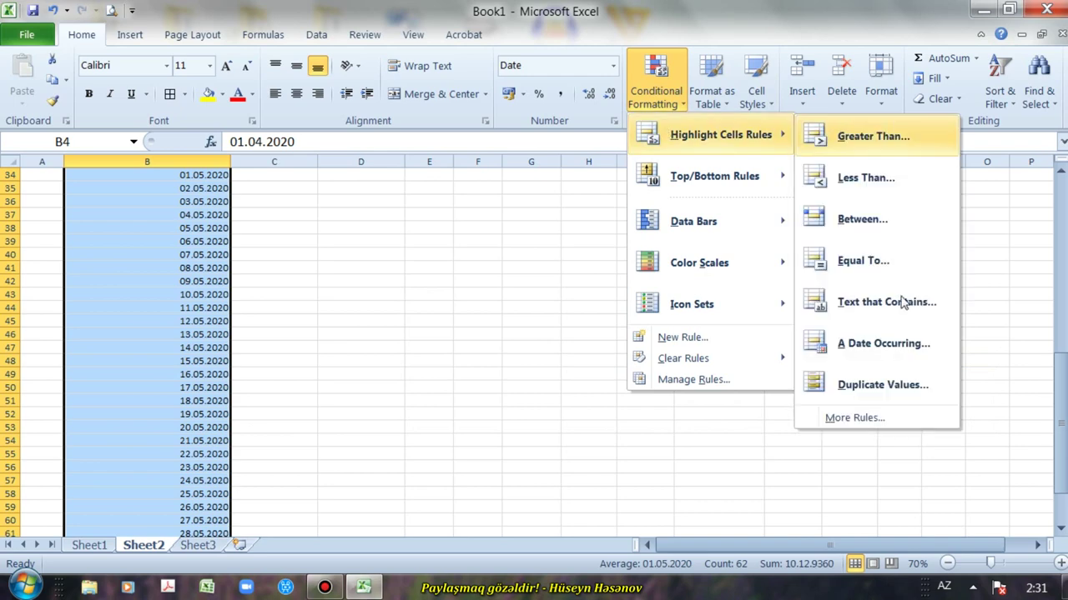
click(889, 357)
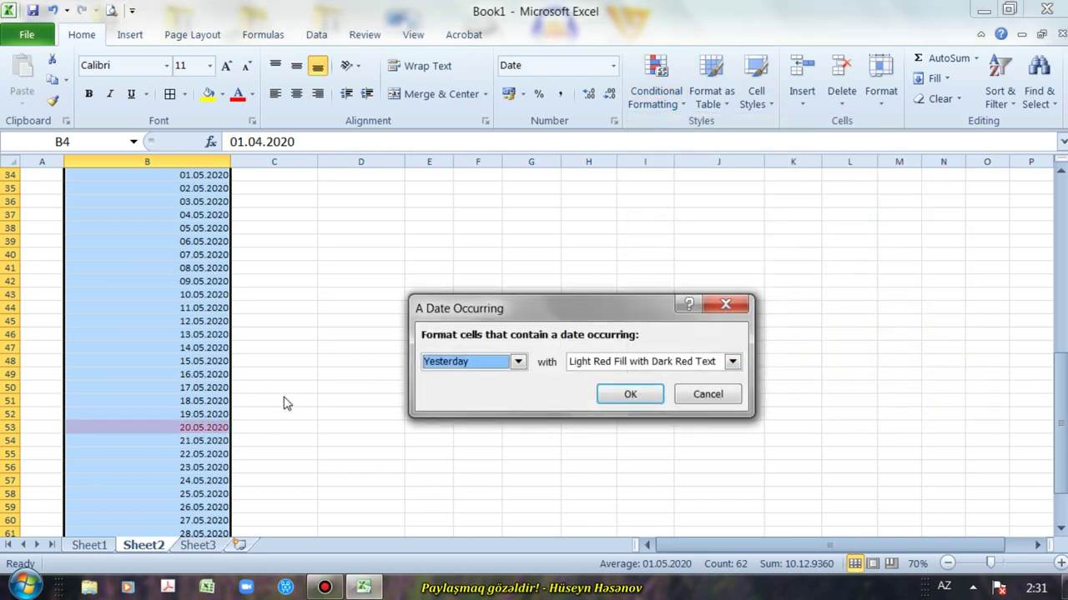
click(517, 362)
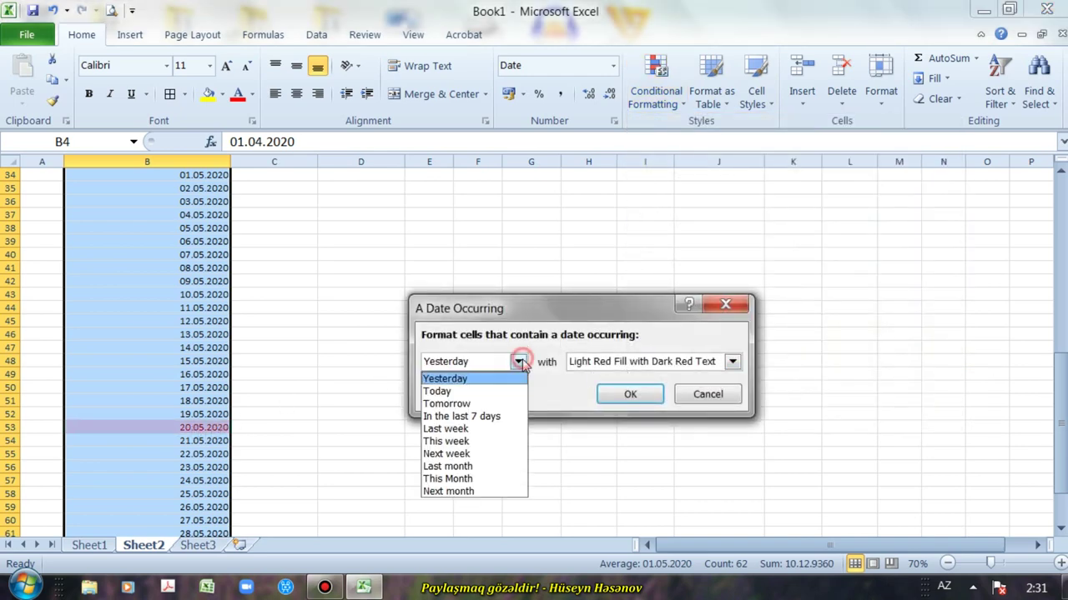
click(480, 389)
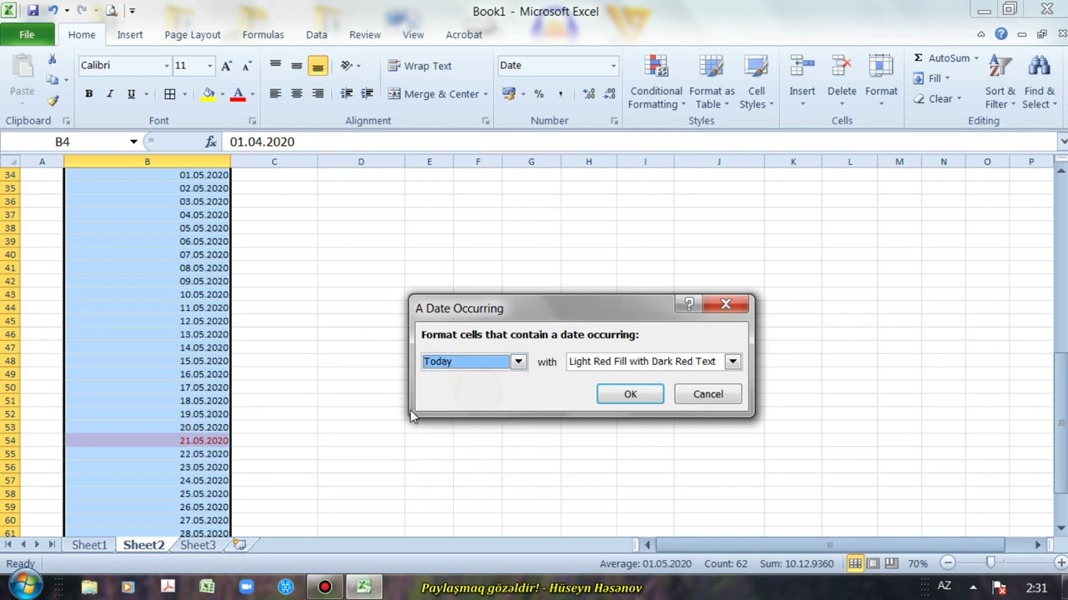
click(517, 361)
click(471, 402)
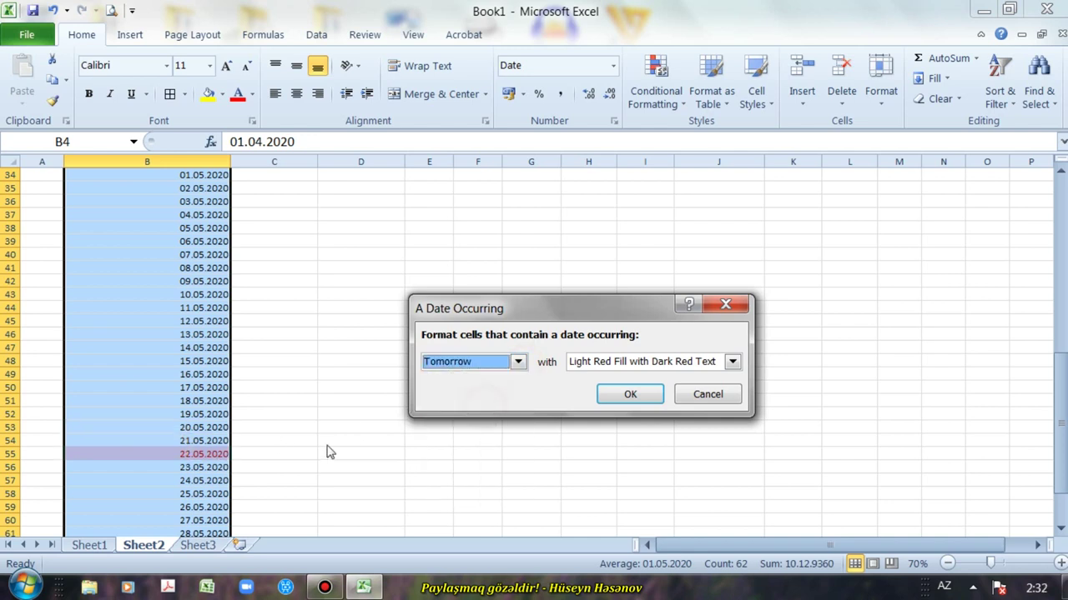
click(517, 362)
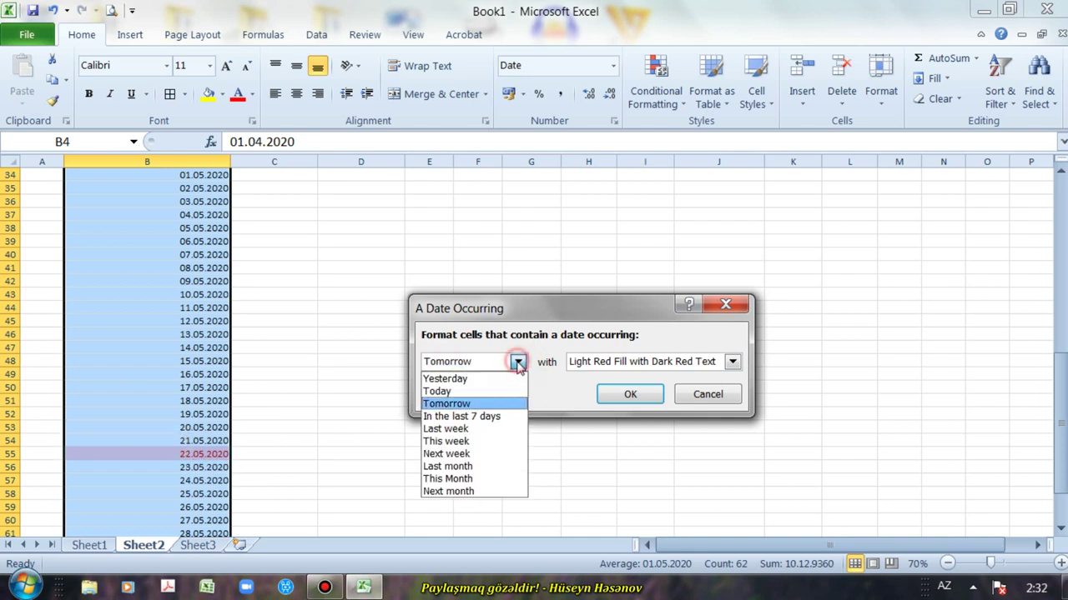
click(470, 417)
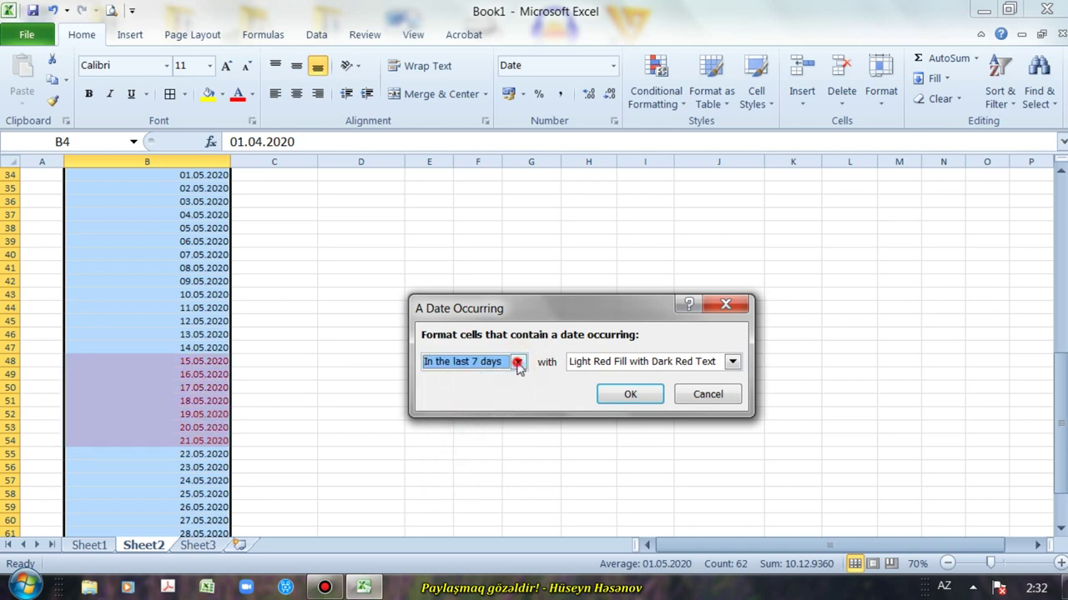
click(517, 362)
click(481, 432)
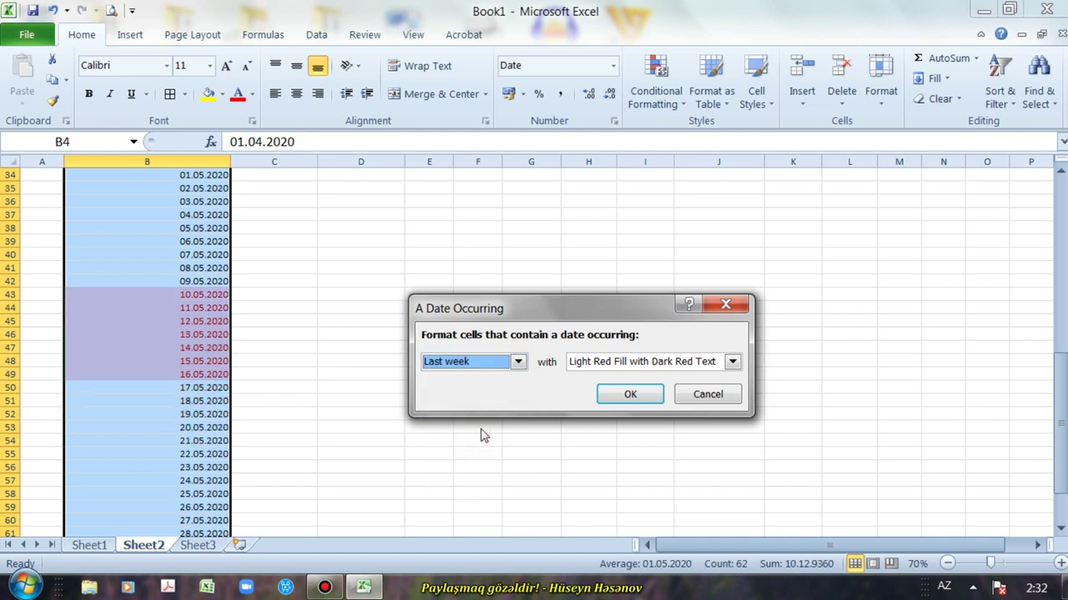
click(518, 362)
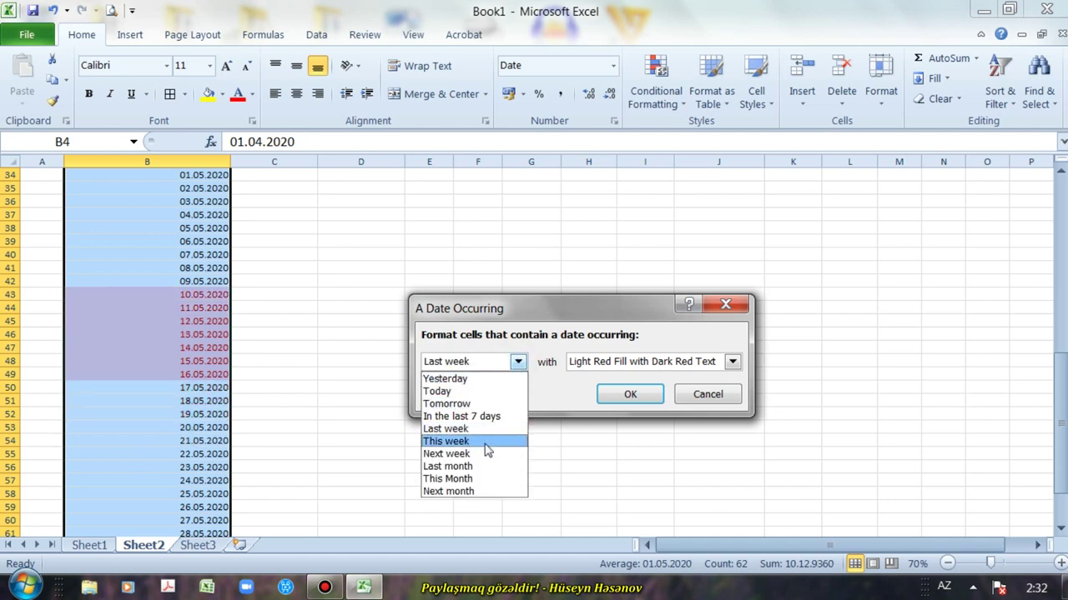
click(485, 440)
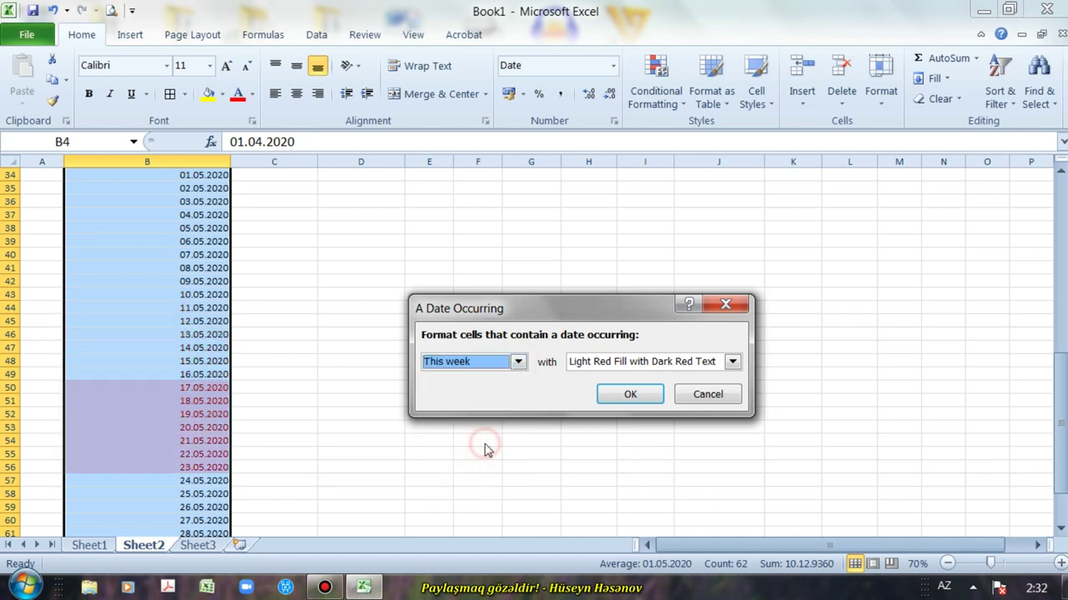
click(518, 362)
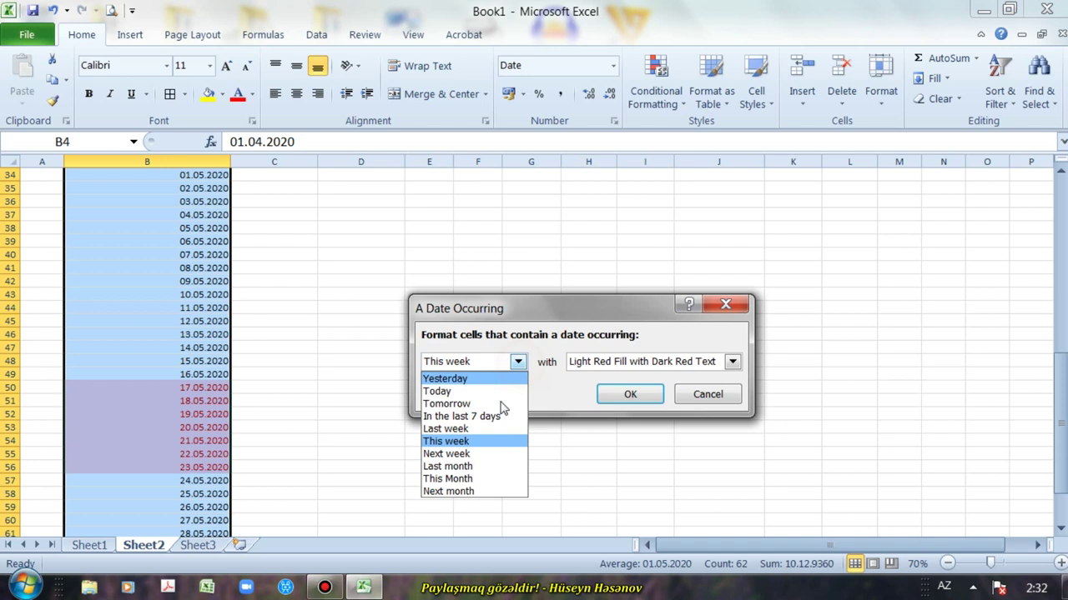
click(478, 454)
click(518, 362)
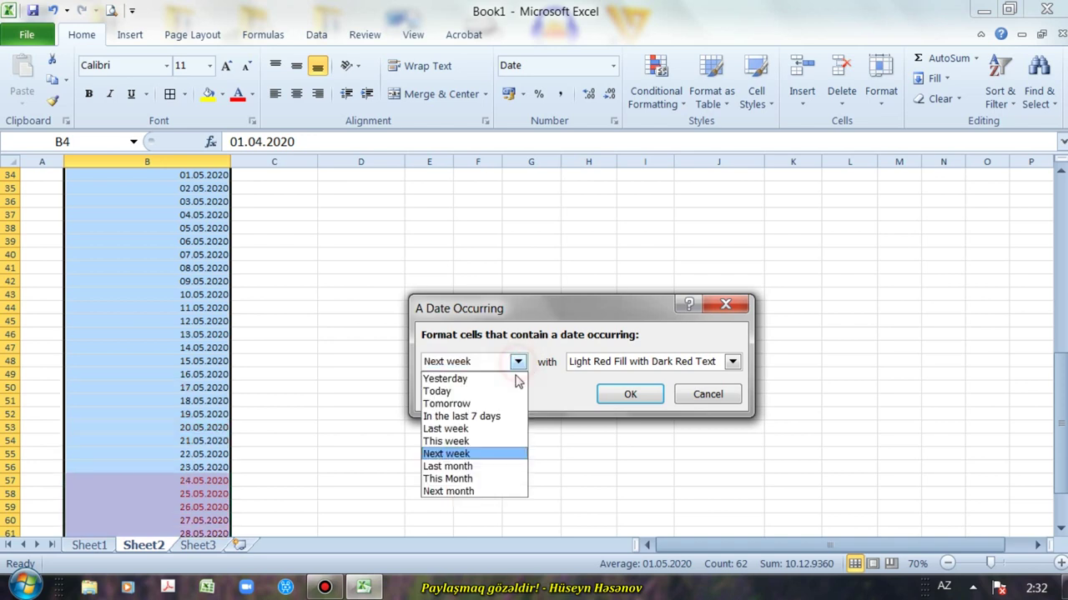
click(482, 467)
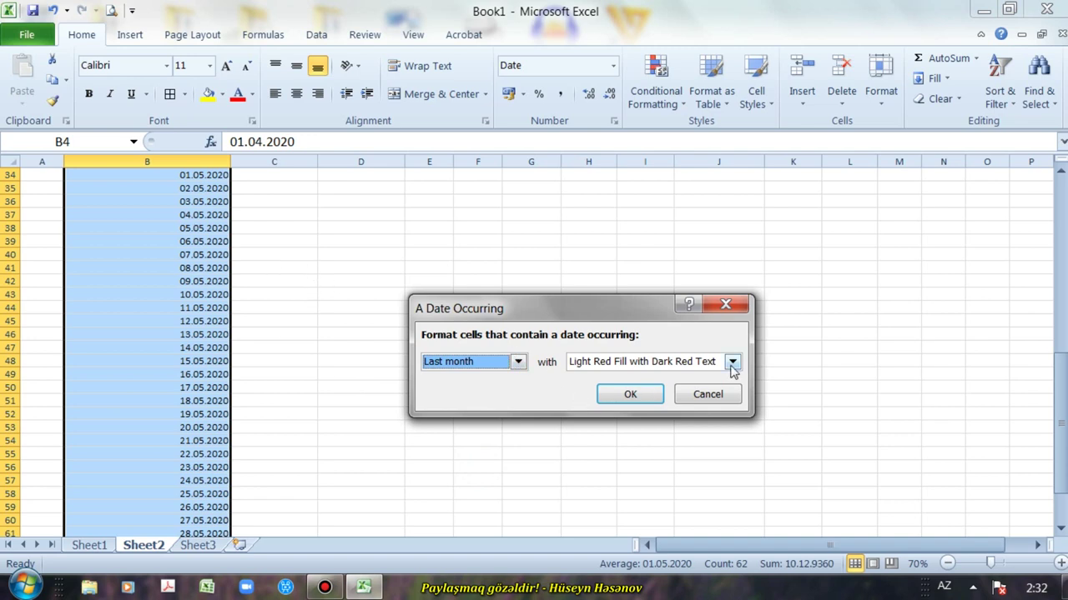
click(1057, 389)
click(707, 393)
drag(1059, 390, 1053, 239)
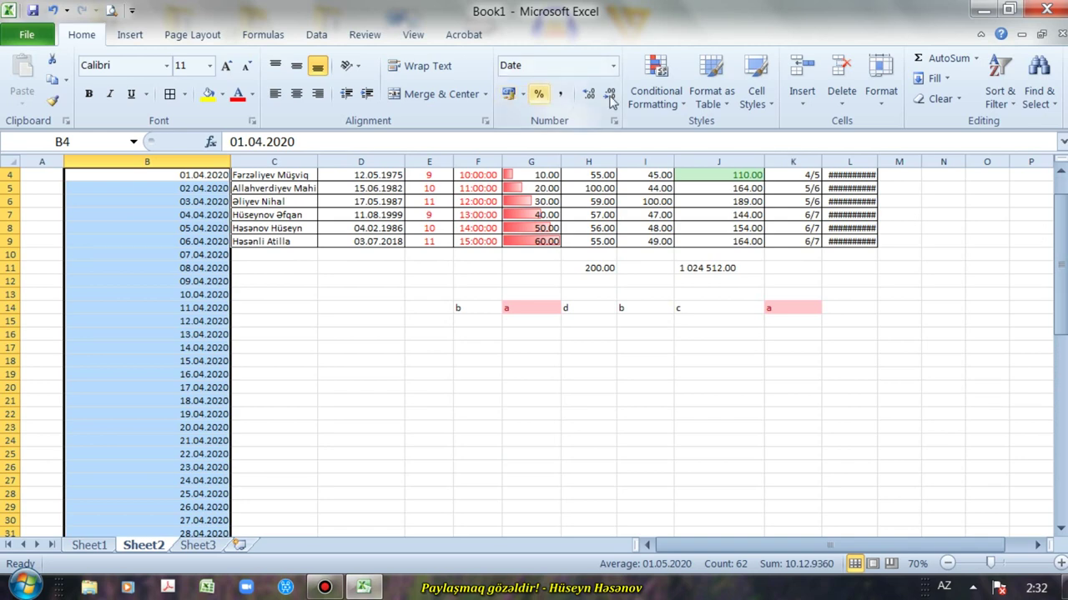
click(656, 94)
mouse_move(771, 135)
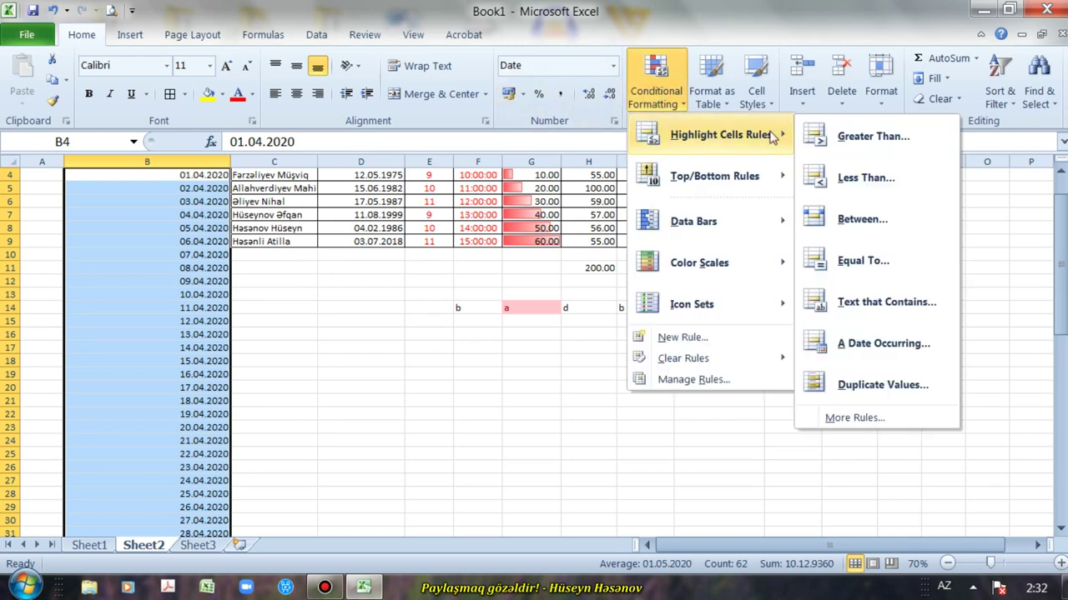
click(840, 349)
click(518, 361)
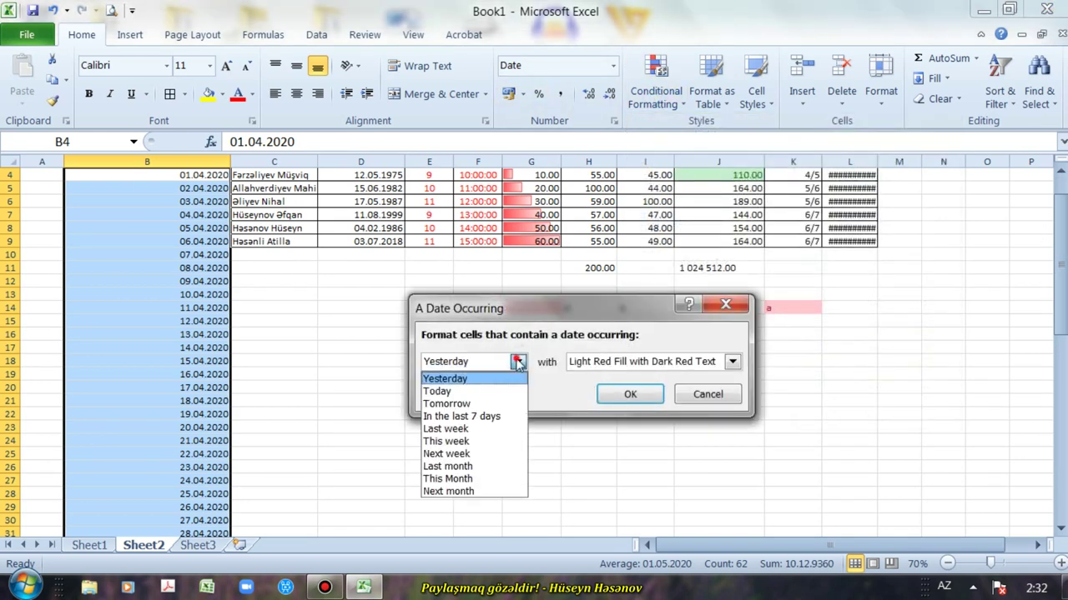
click(475, 467)
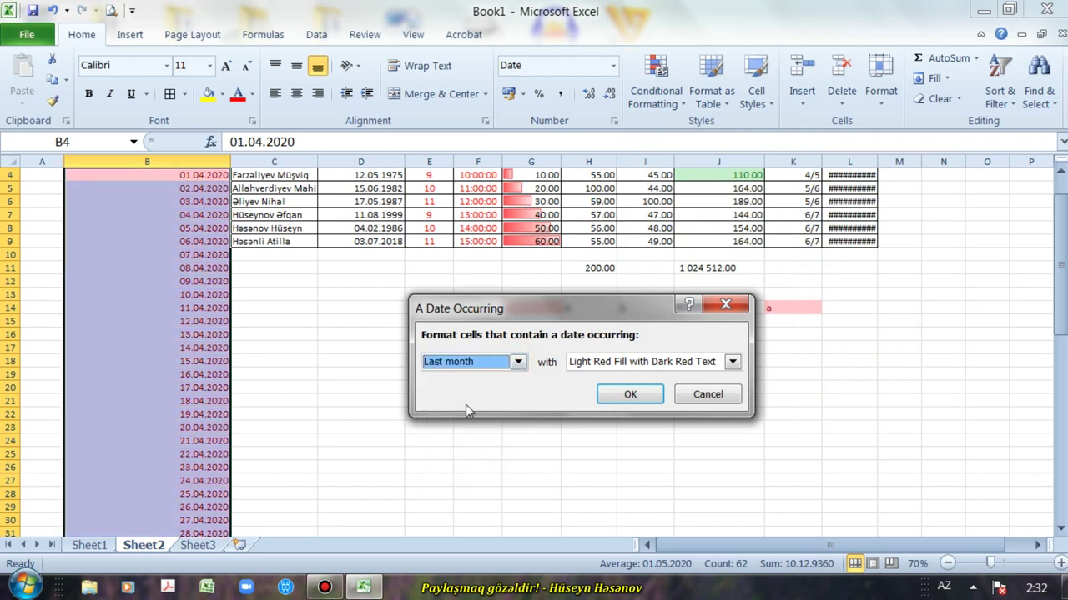
click(518, 364)
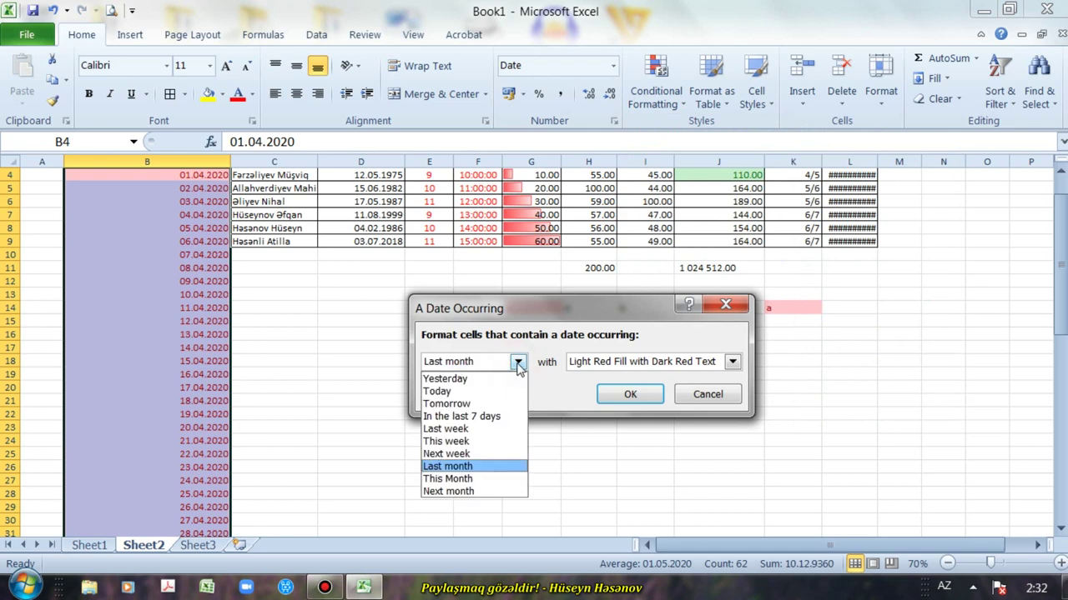
click(450, 479)
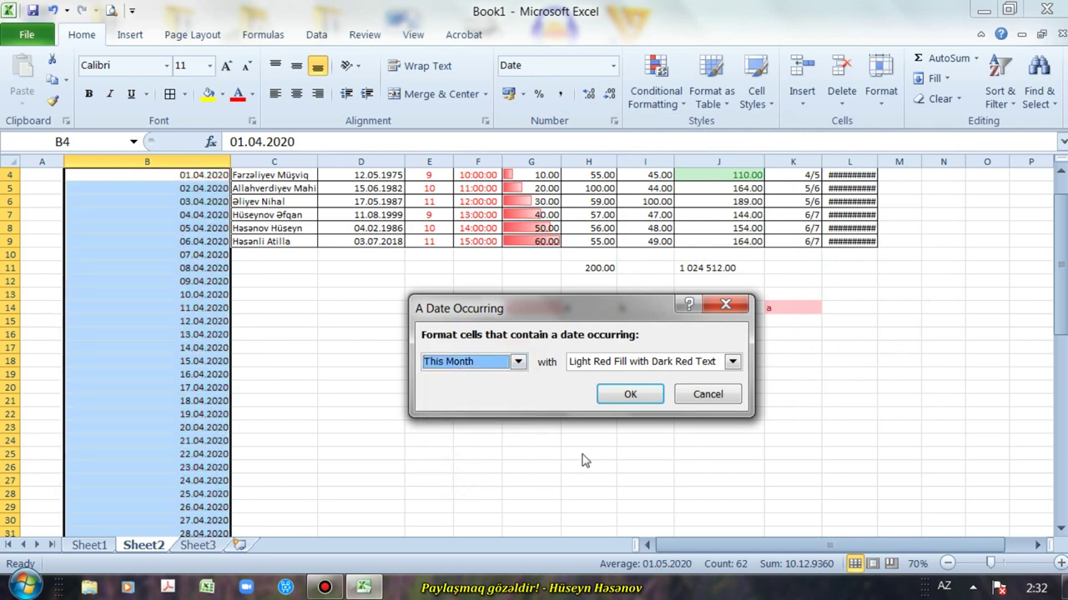
click(707, 395)
drag(1062, 323, 1064, 470)
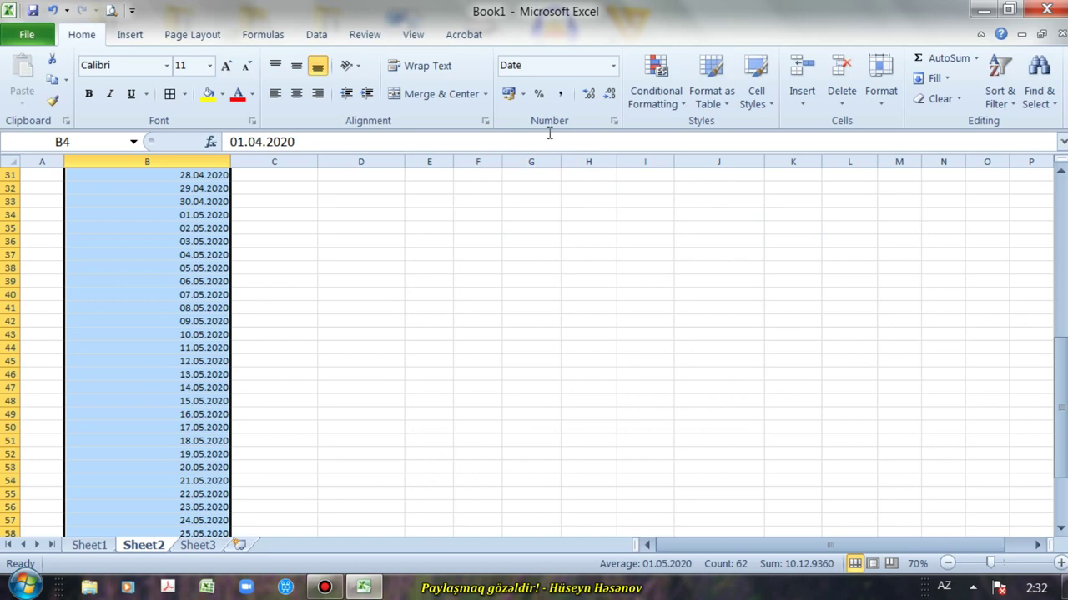
click(657, 96)
mouse_move(689, 138)
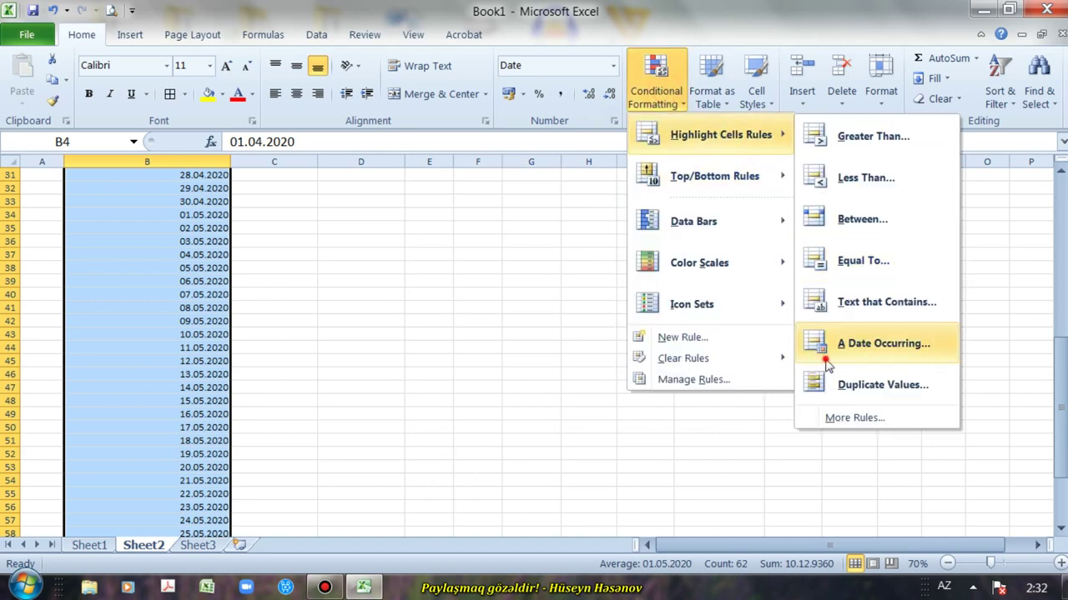
click(867, 347)
click(514, 362)
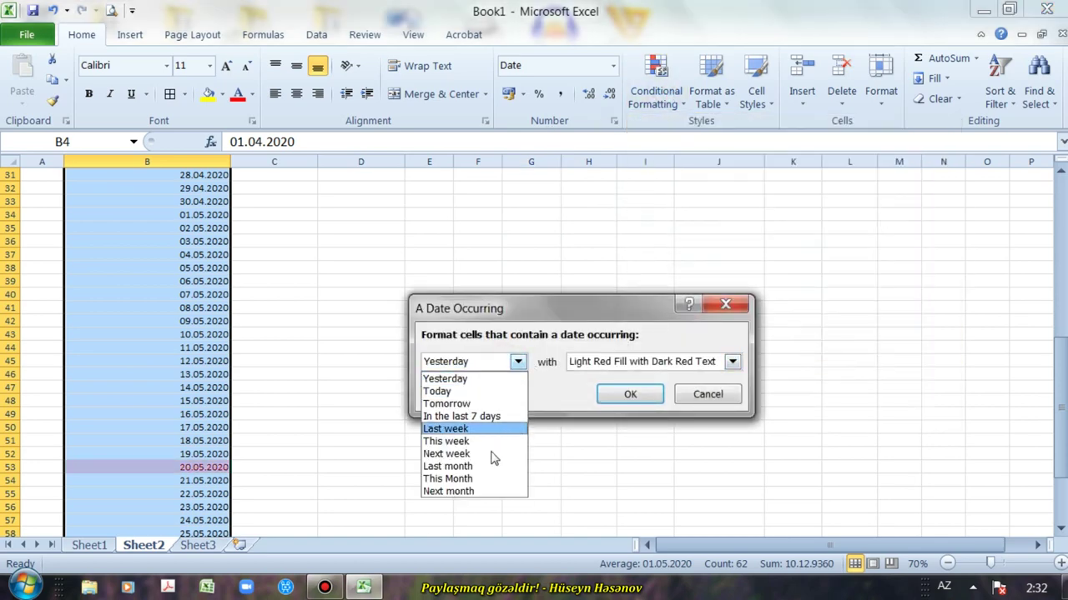
click(467, 477)
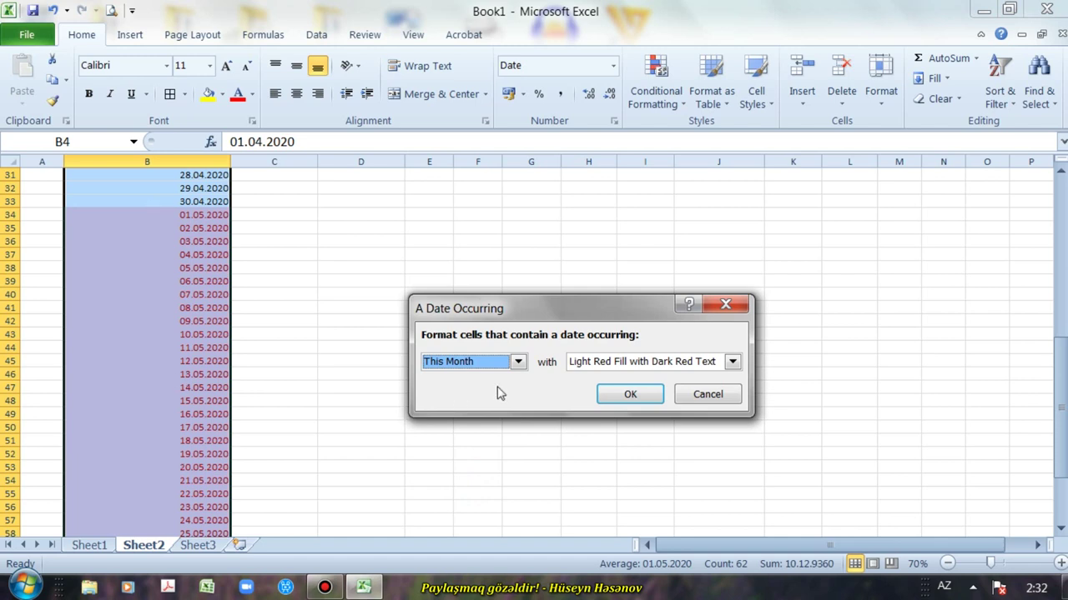
click(518, 362)
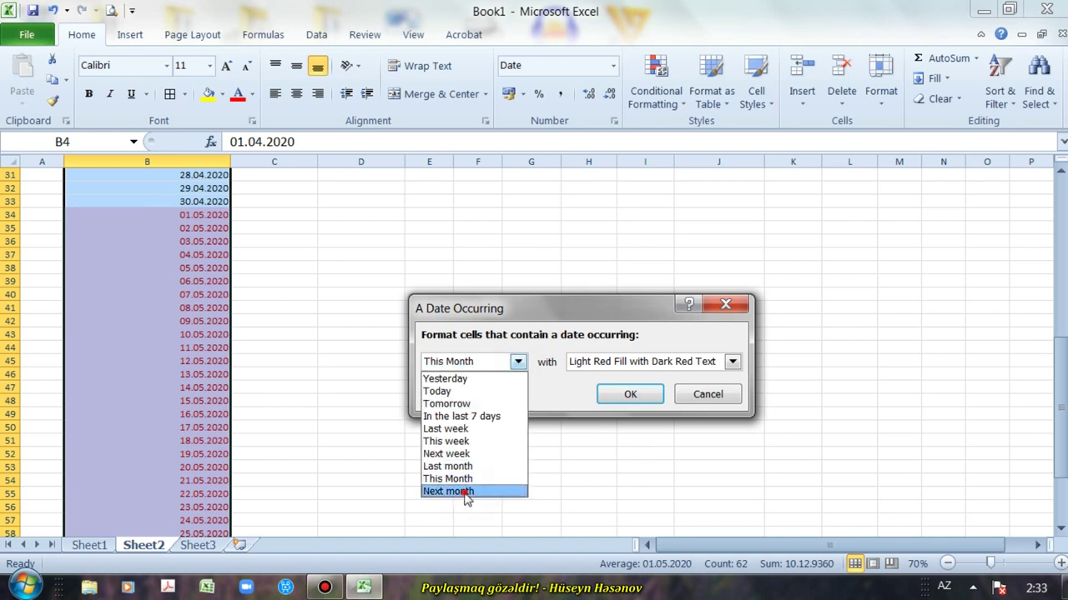
click(466, 492)
click(707, 394)
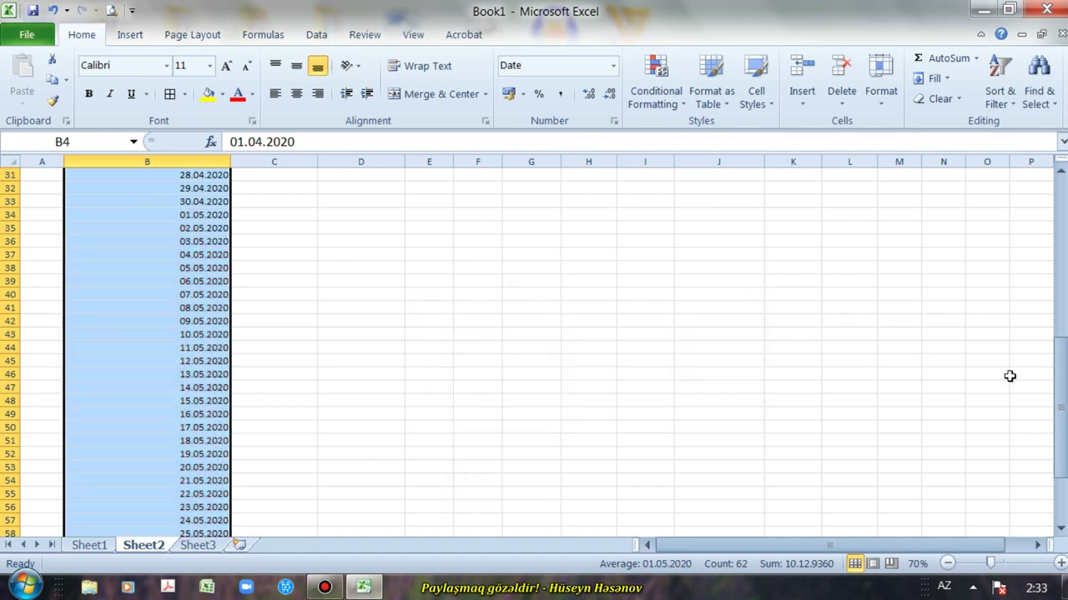
drag(1059, 367, 1059, 406)
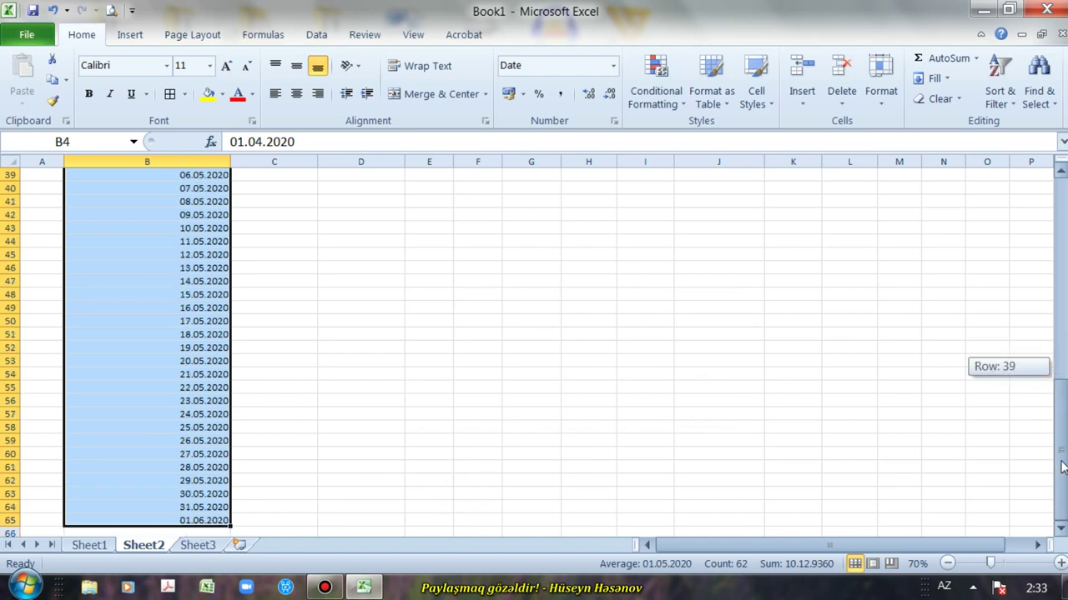
click(661, 110)
mouse_move(699, 135)
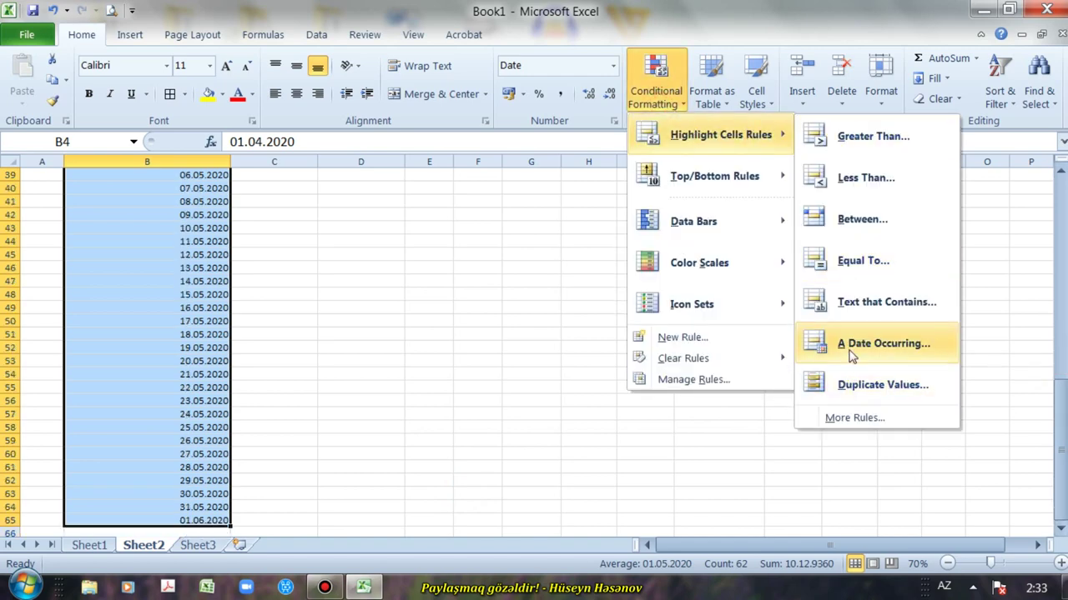
click(851, 355)
click(518, 361)
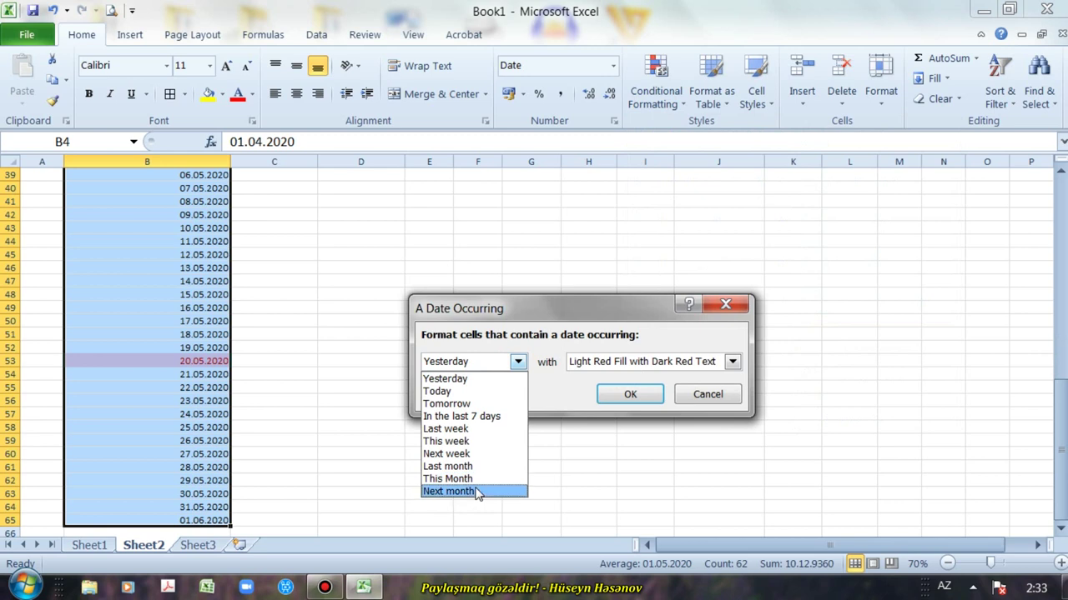
click(471, 479)
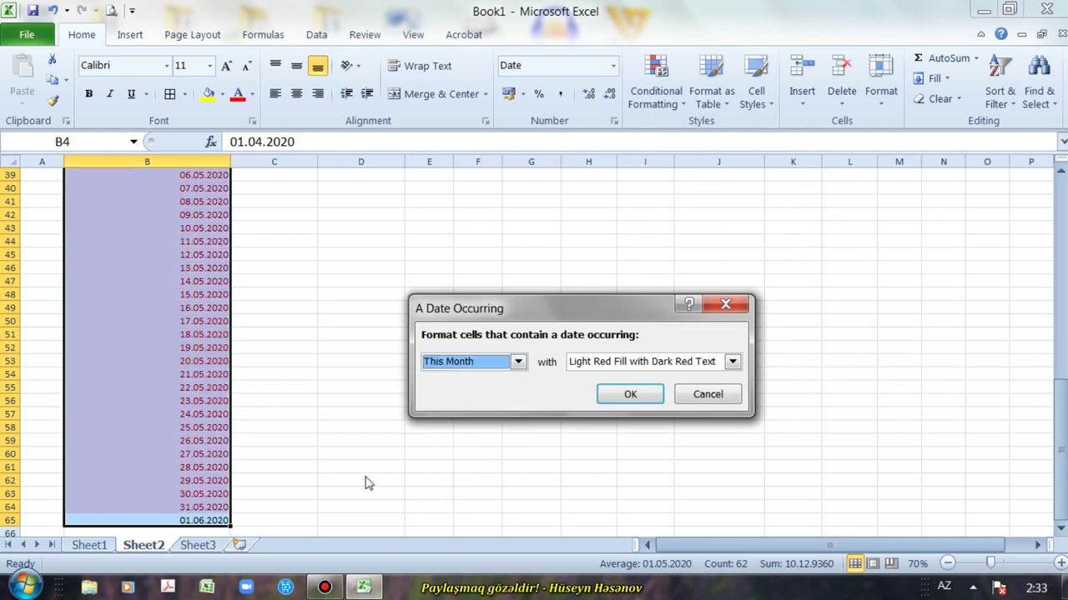
click(517, 363)
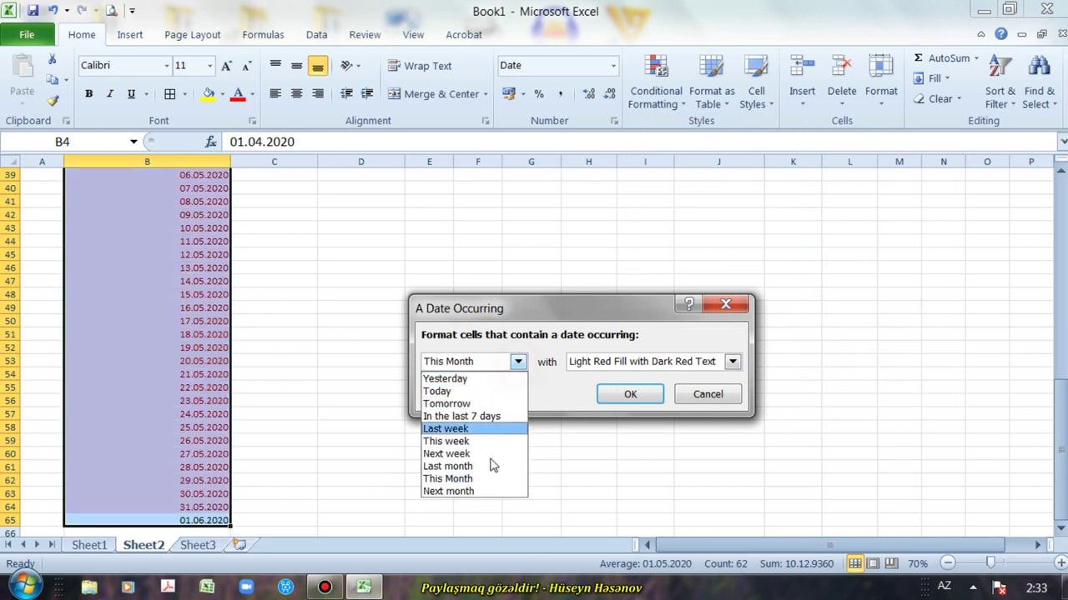
click(457, 493)
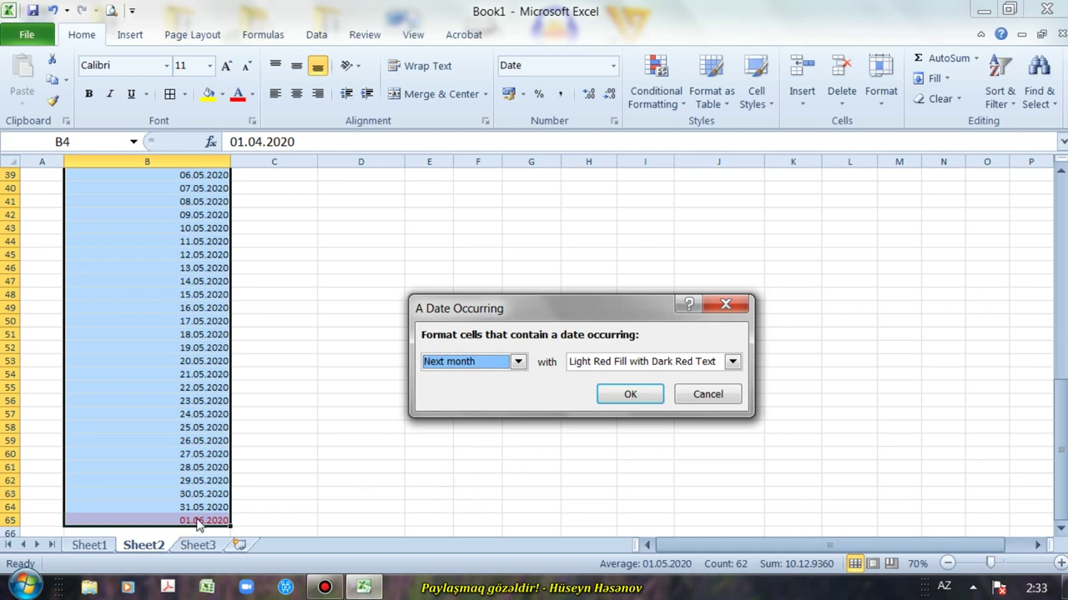
click(697, 395)
text(q)
key(Return)
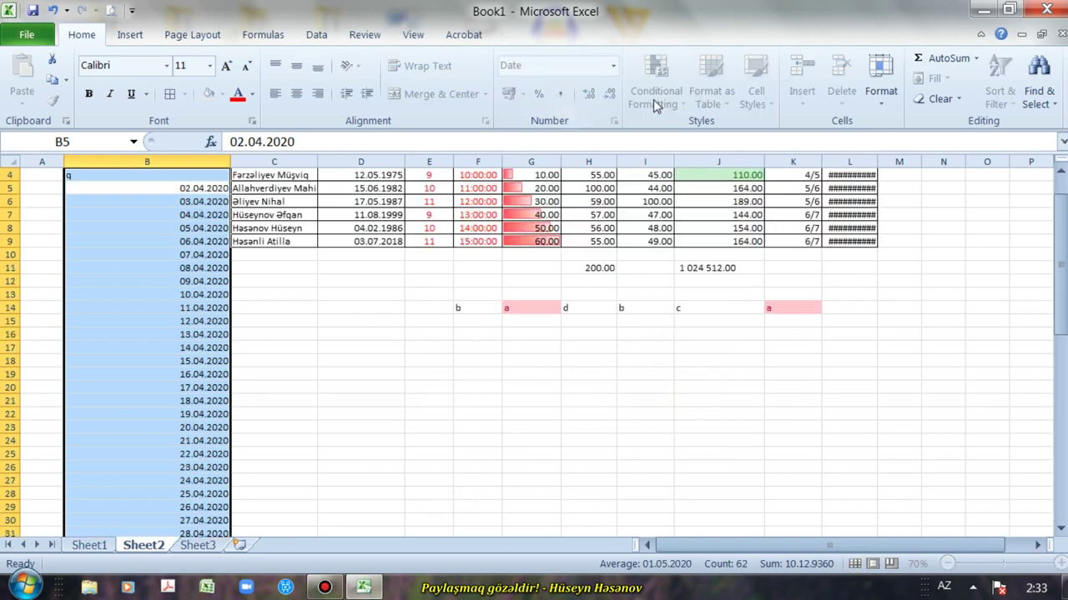
Step: From cell H24, open the Highlight Cells Rules and close them without choosing one
click(589, 436)
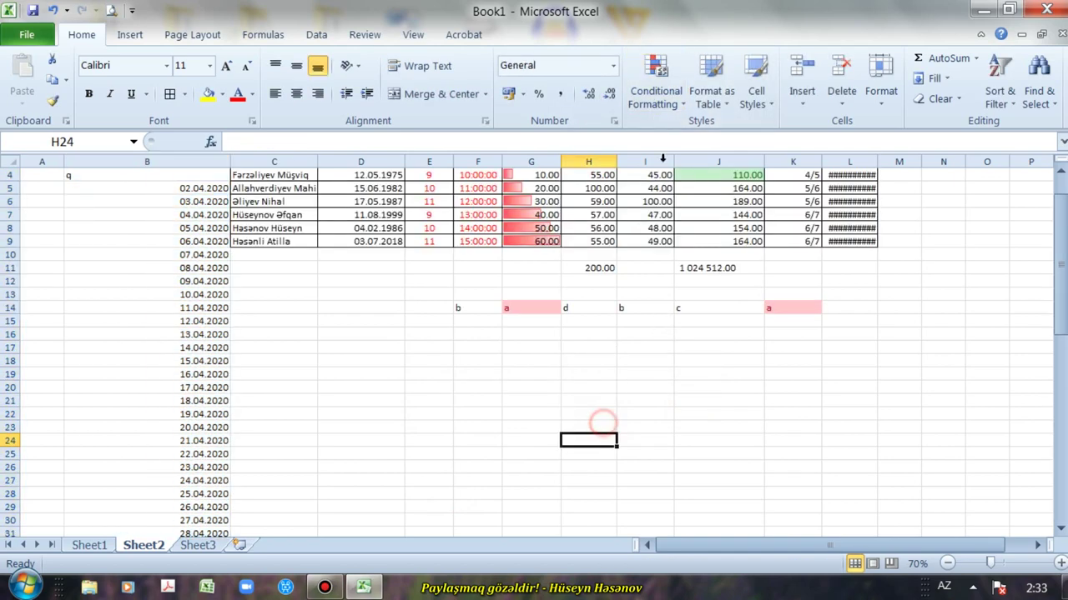
click(657, 98)
mouse_move(695, 136)
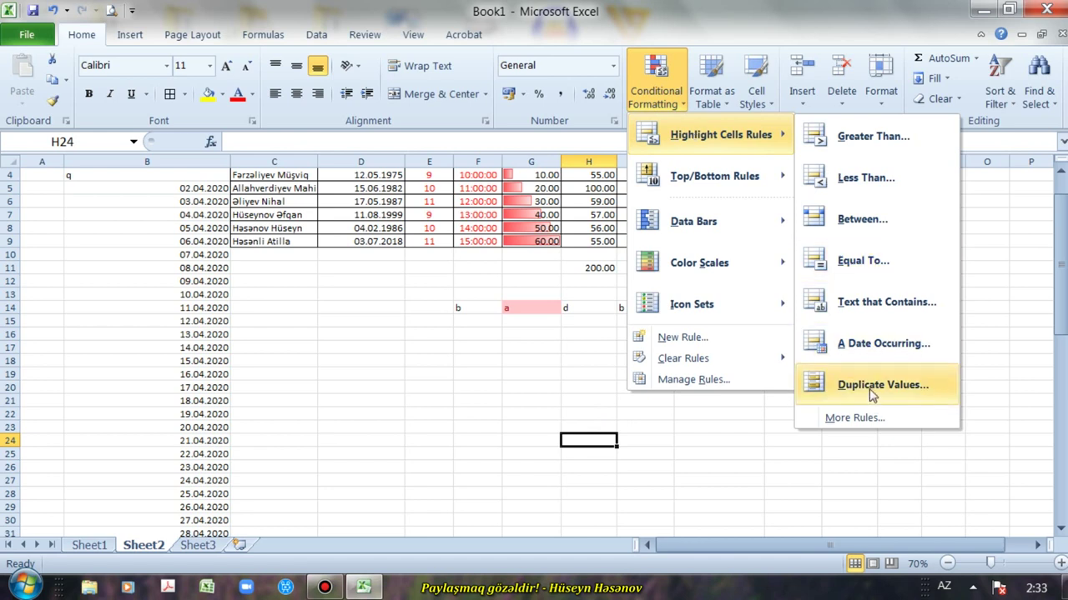
click(293, 367)
Step: Enter the repeated student name in C10 by accepting the autocomplete
click(251, 260)
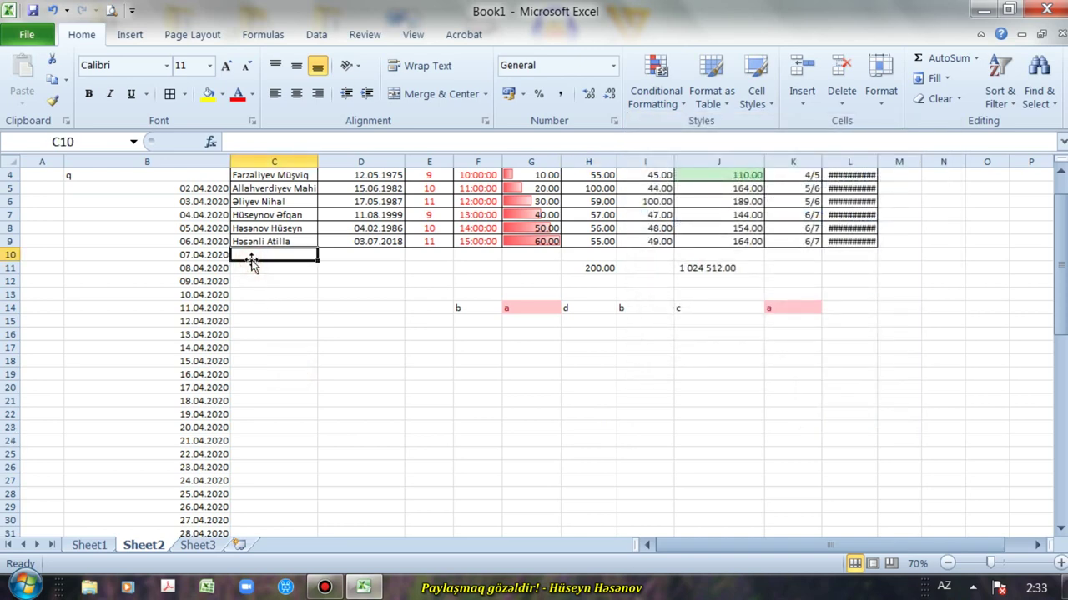
text(Həsə)
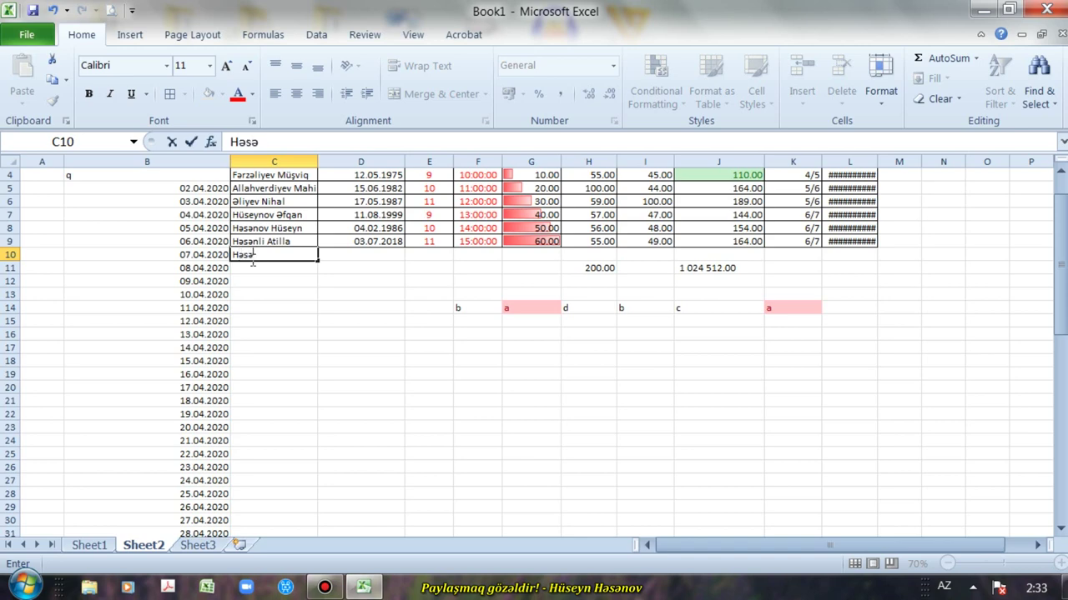
text(no)
key(Return)
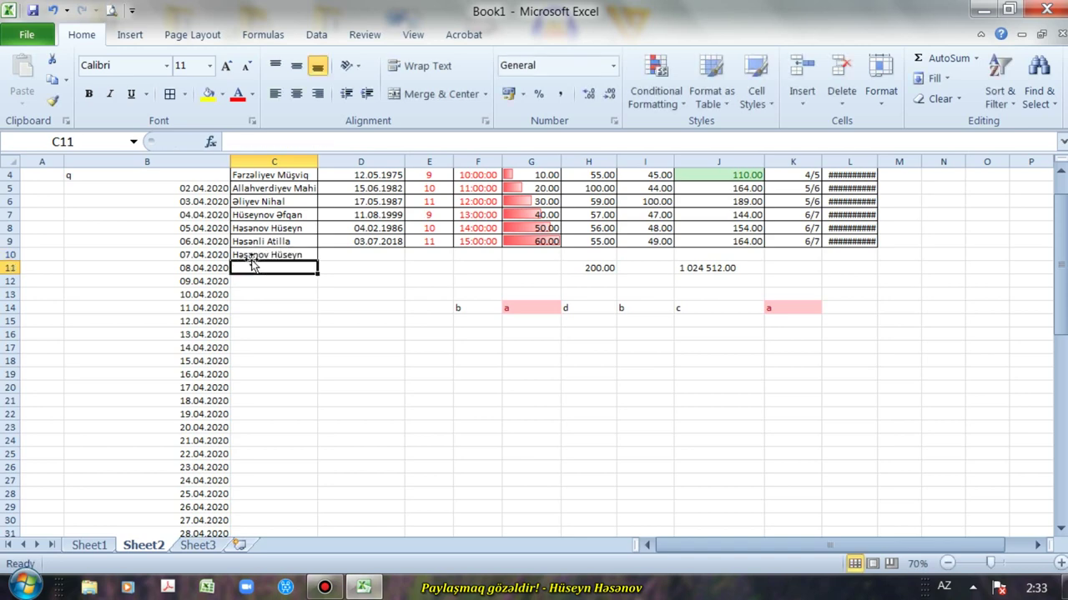
Step: Zoom back to 100% at the table header and select the student names in C4:C10
scroll(420, 305, up, 1)
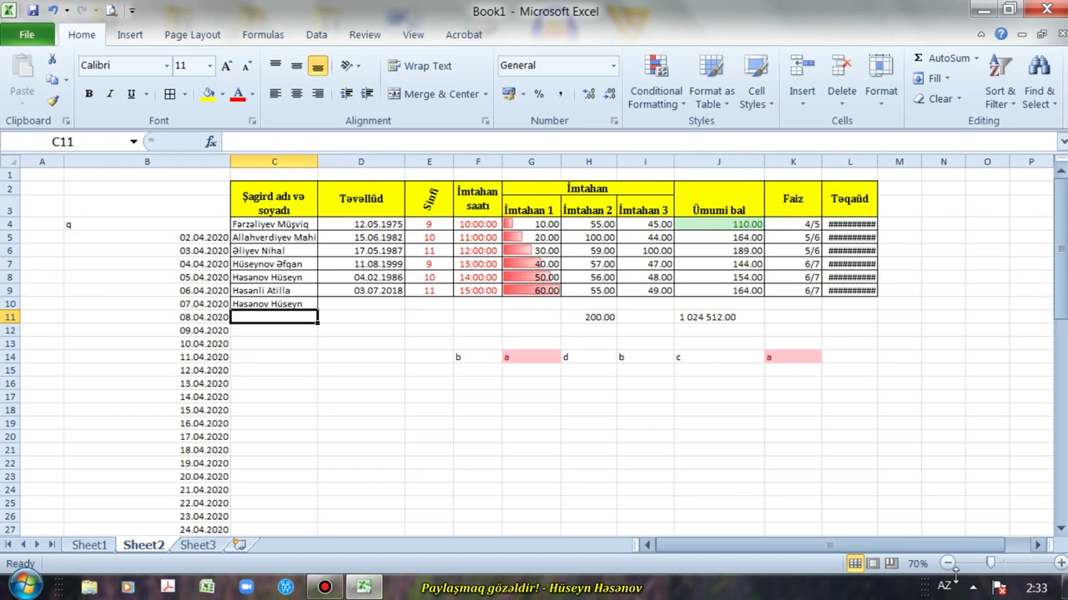
click(1061, 564)
click(1061, 564)
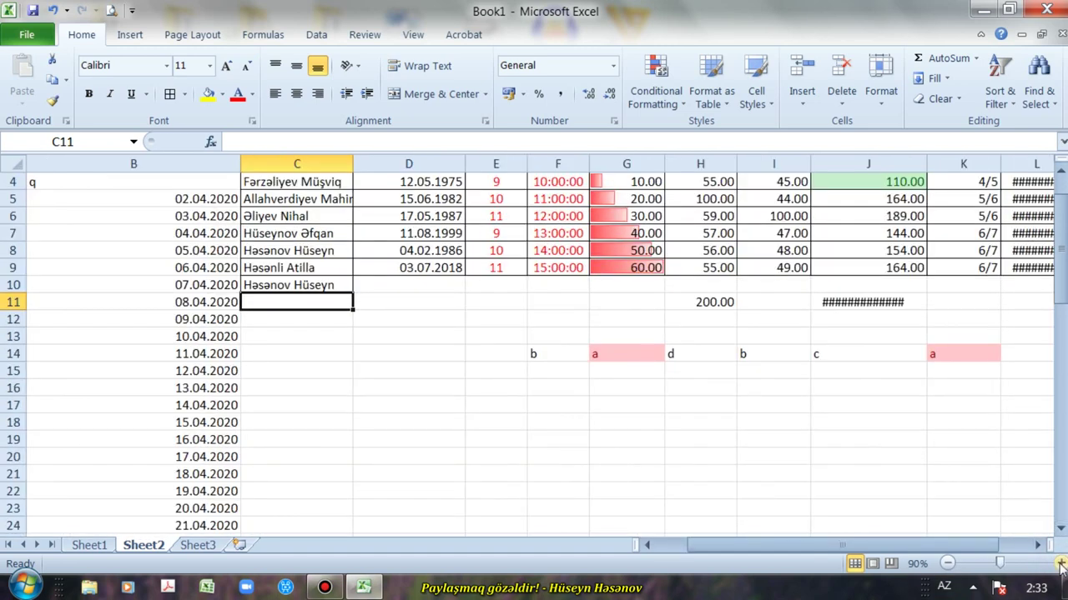
click(1061, 563)
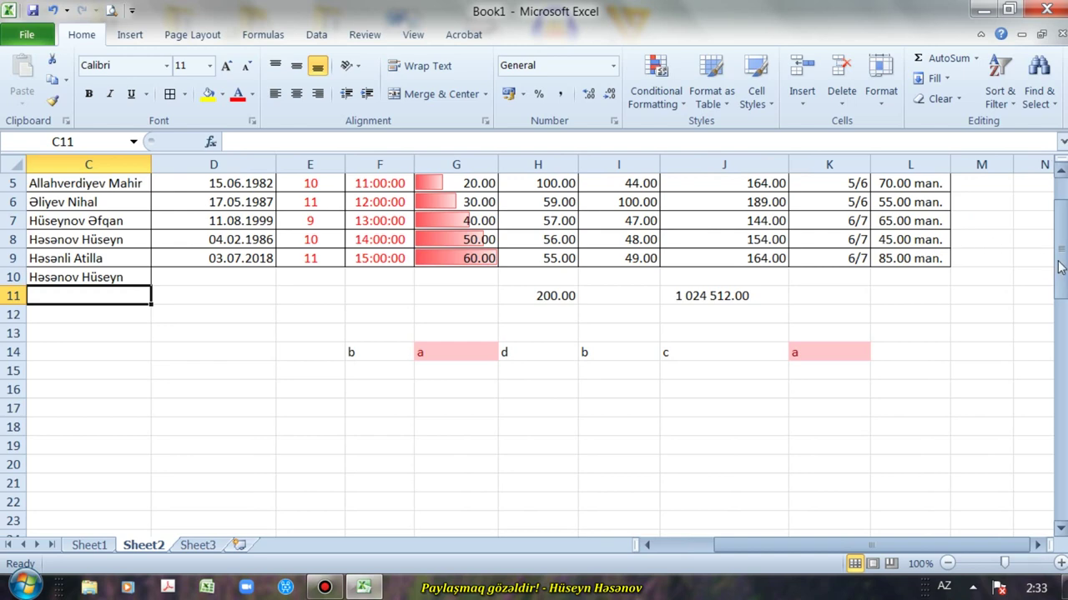
drag(1060, 250, 1060, 218)
drag(70, 254, 61, 366)
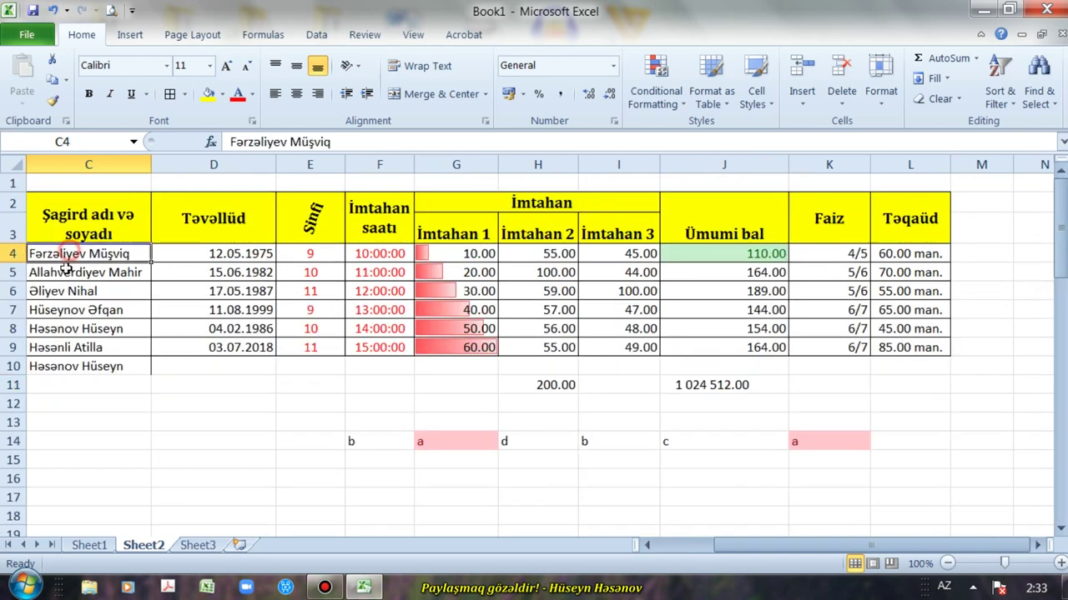
Step: Preview Duplicate, then Unique, highlighting on C4:C10 and cancel without applying it
click(663, 93)
mouse_move(790, 147)
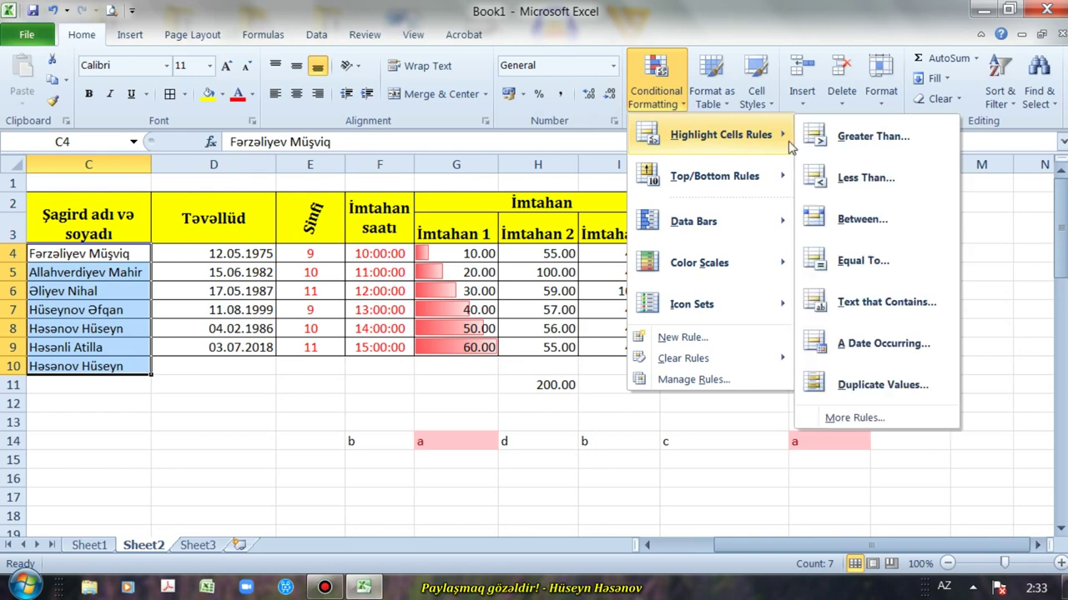
click(874, 392)
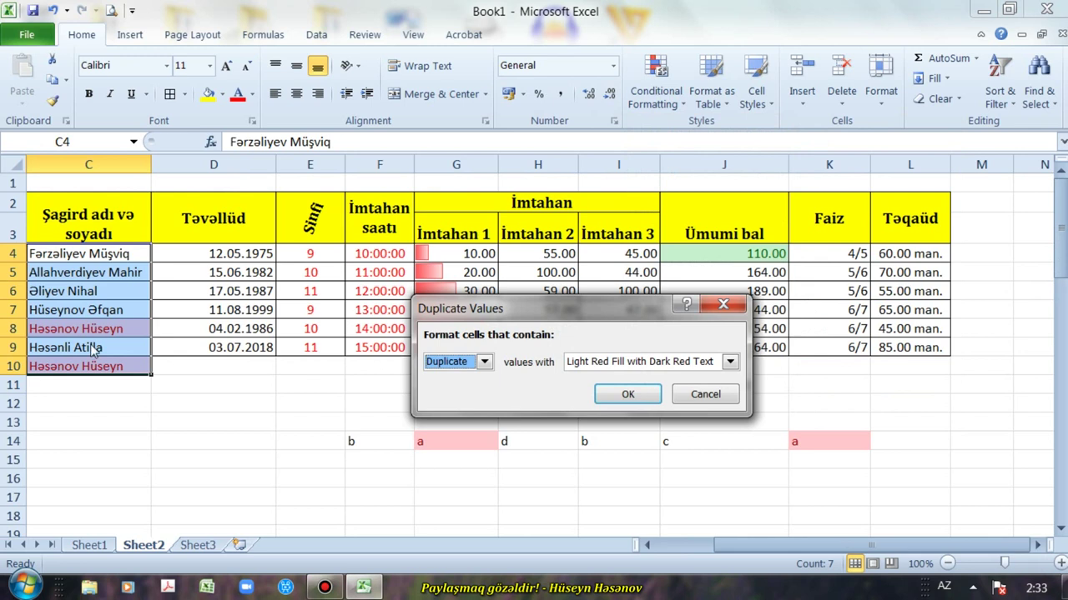
click(484, 361)
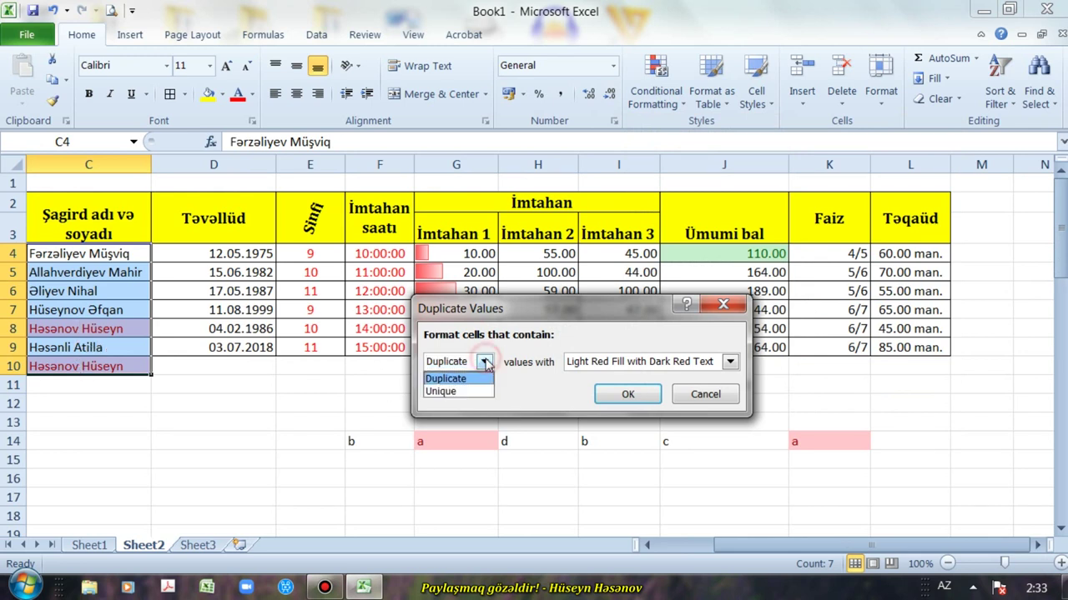
click(451, 391)
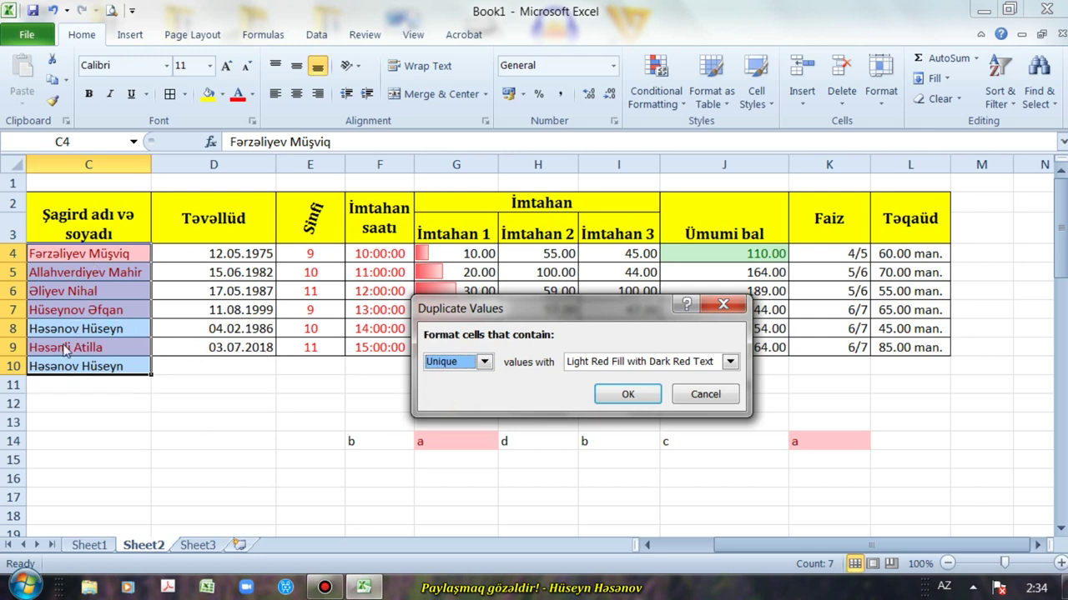
click(704, 401)
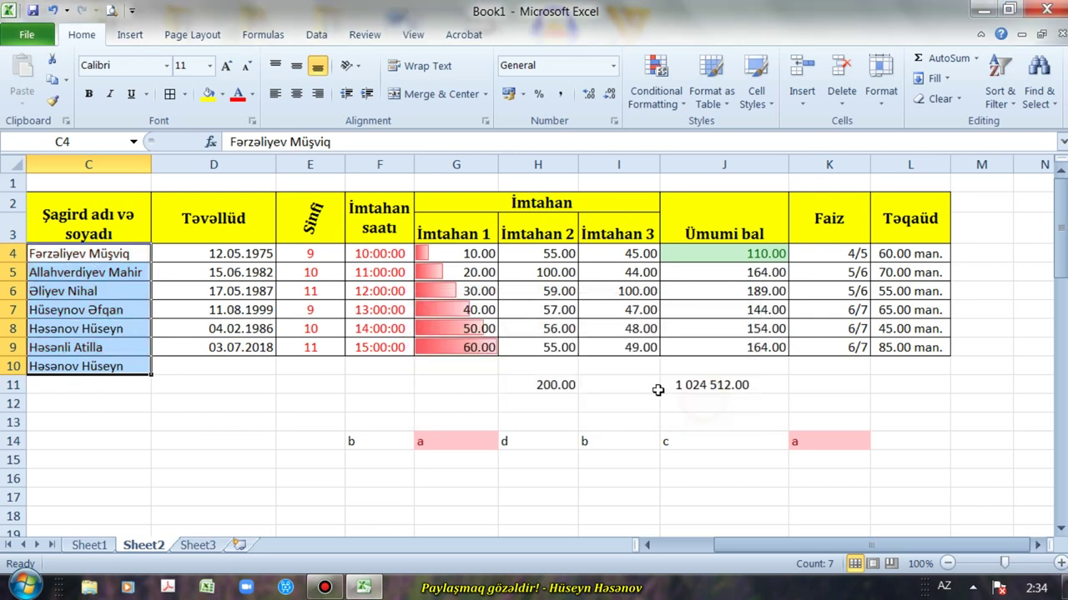
click(653, 99)
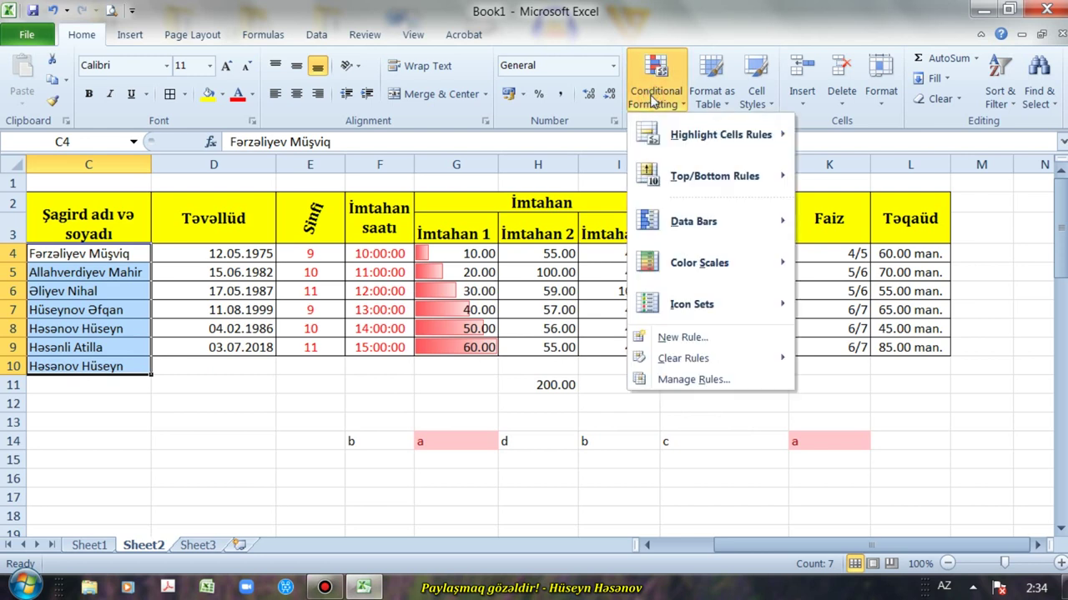
Step: Close the Conditional Formatting menu by clicking on the sheet
mouse_move(684, 181)
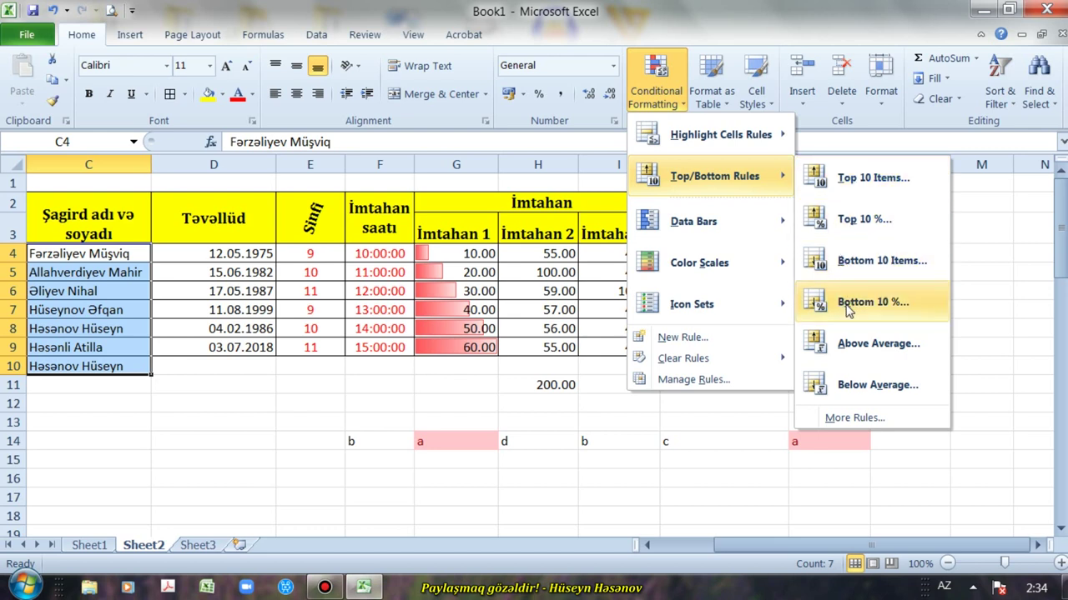
click(328, 423)
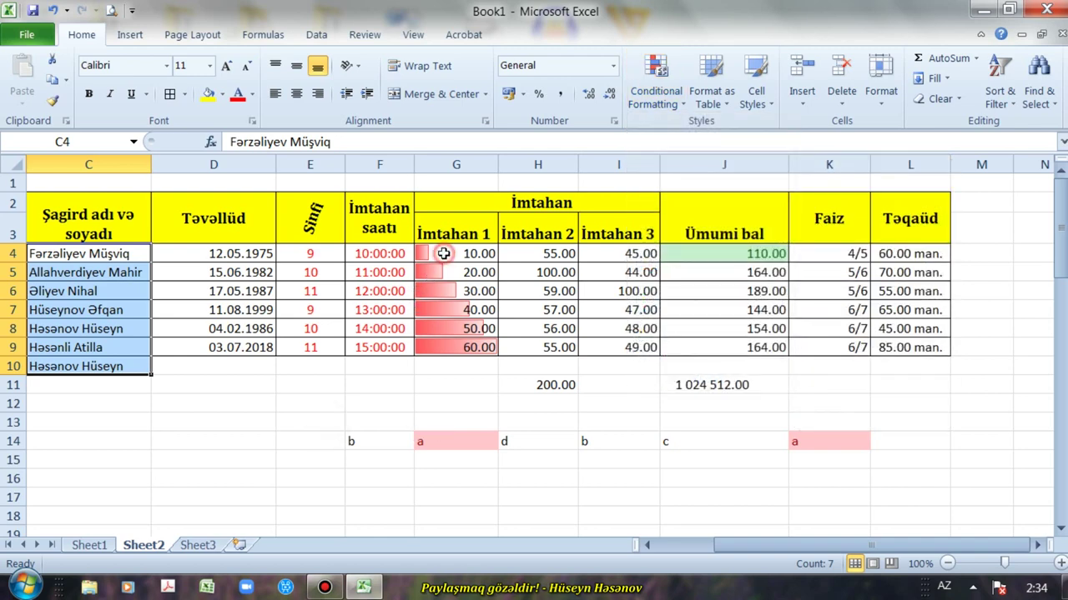
Step: Clear the data bar rules from the İmtahan 1 scores in G4:G9
drag(443, 253, 447, 349)
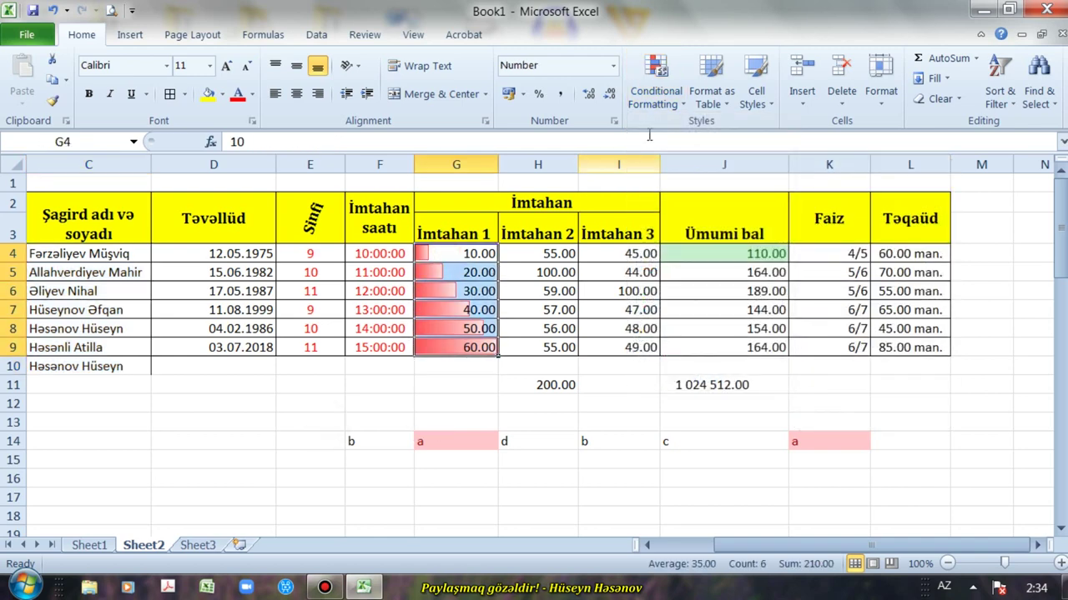
click(674, 108)
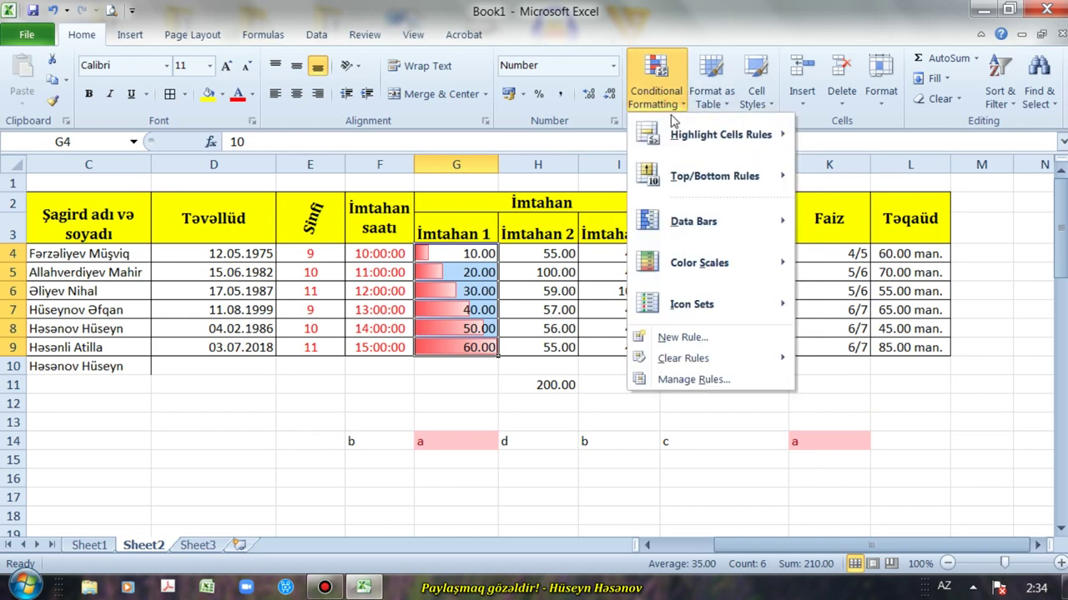
mouse_move(685, 360)
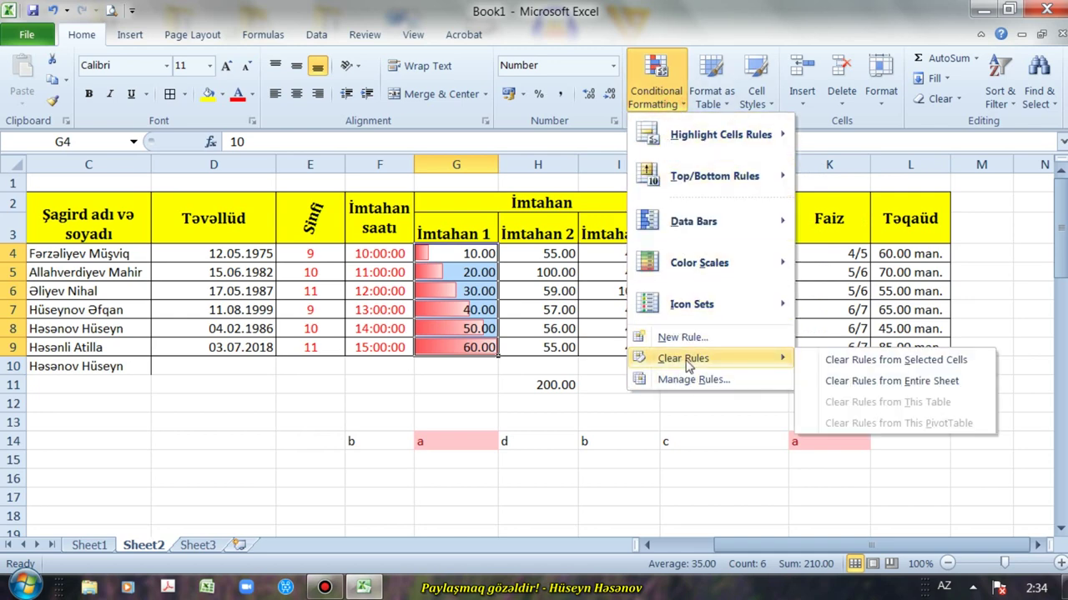
click(825, 360)
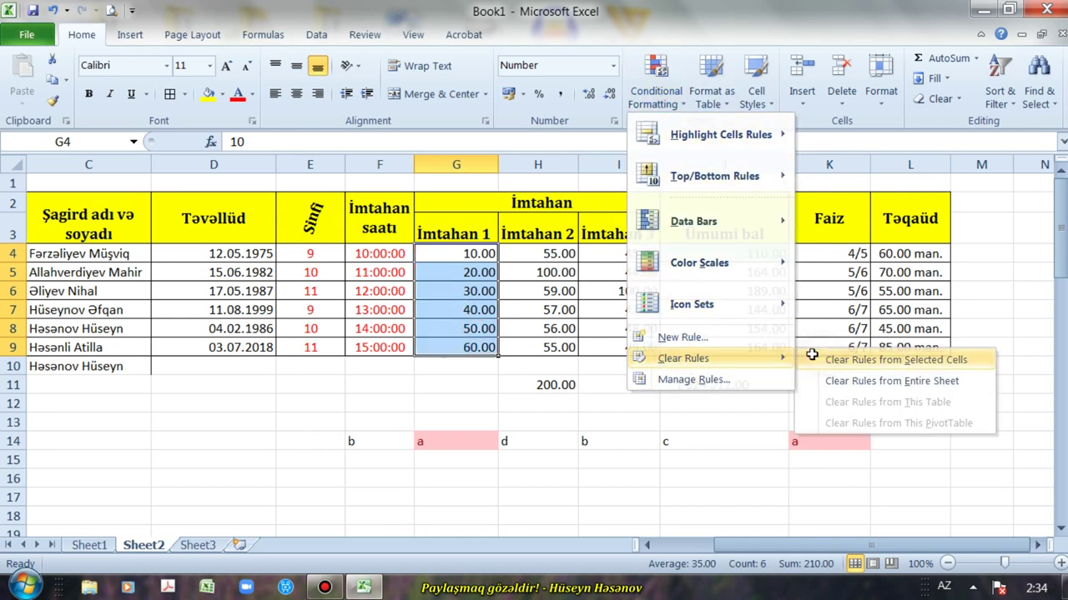
Step: Preview a Top 10 Items rule with counts 2 and then 4, and cancel it
click(677, 100)
mouse_move(681, 180)
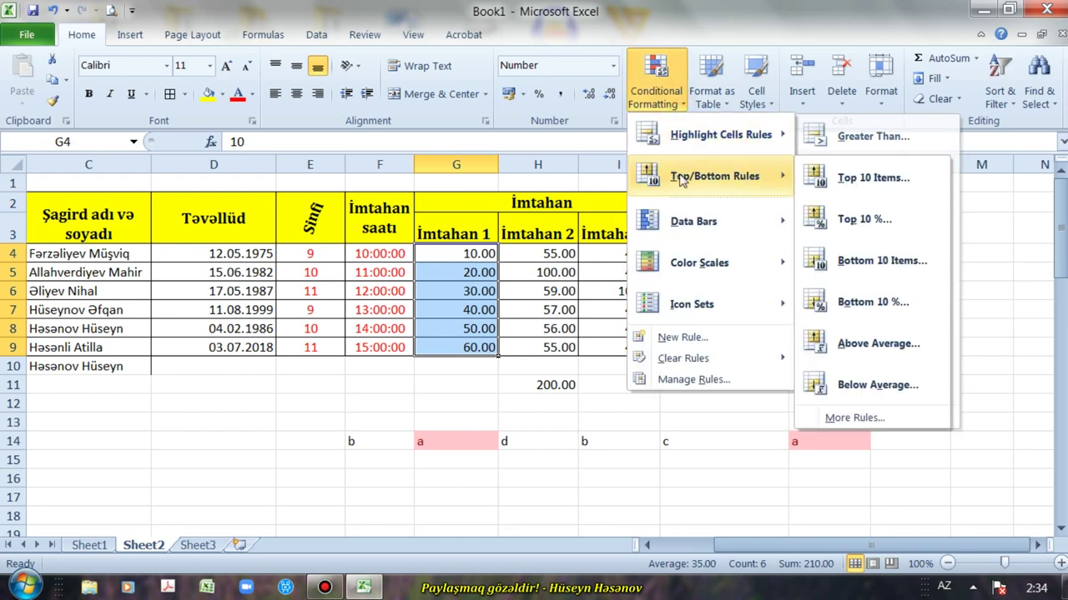
click(826, 177)
drag(570, 319, 765, 216)
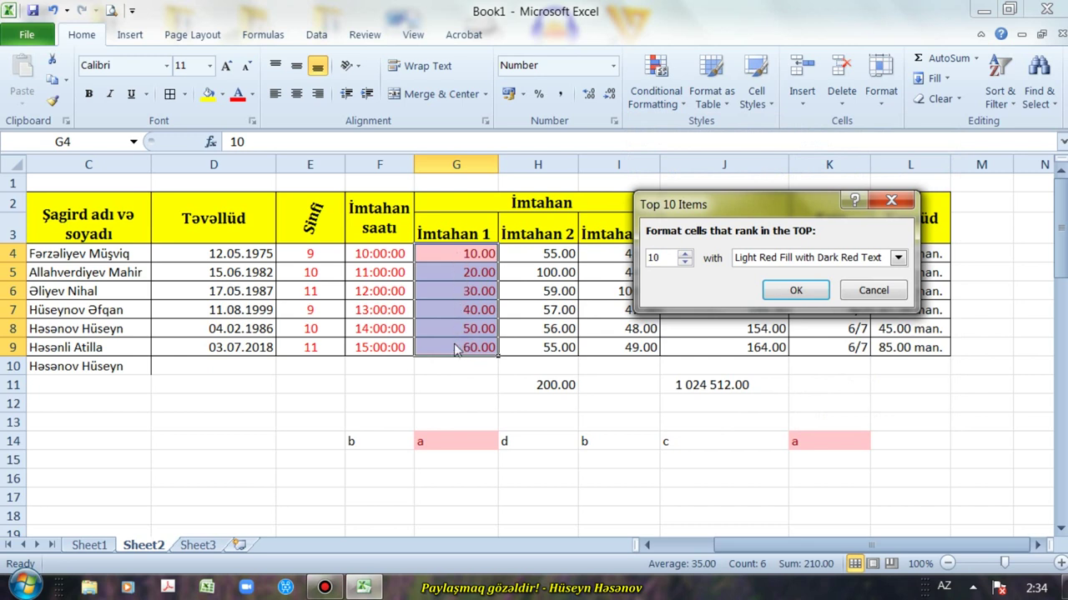
click(684, 261)
click(684, 254)
text(2)
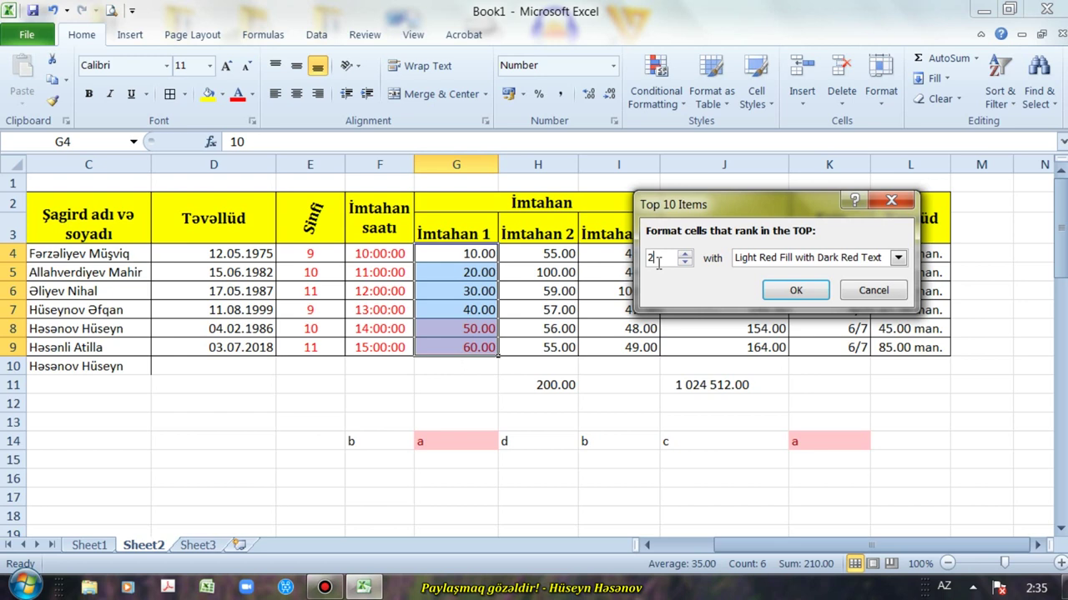
drag(658, 259, 636, 261)
text(4)
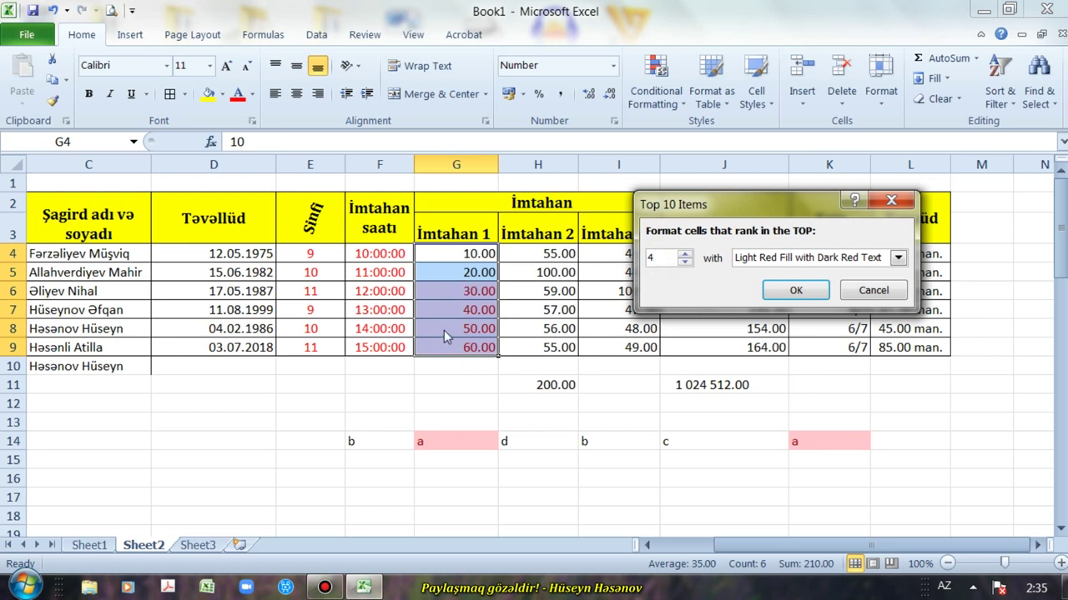
click(849, 298)
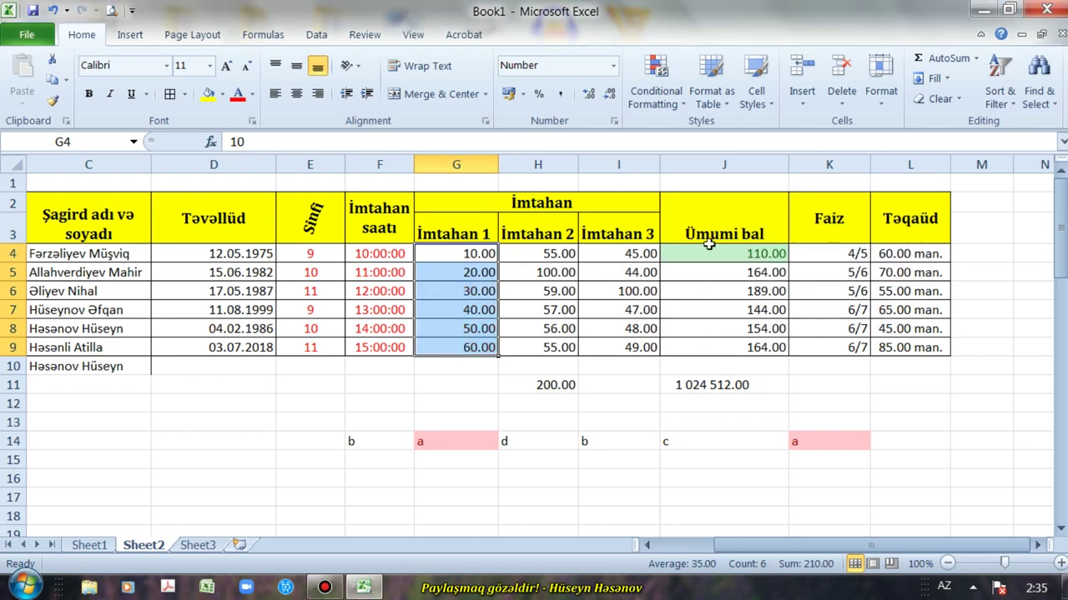
click(651, 99)
mouse_move(650, 133)
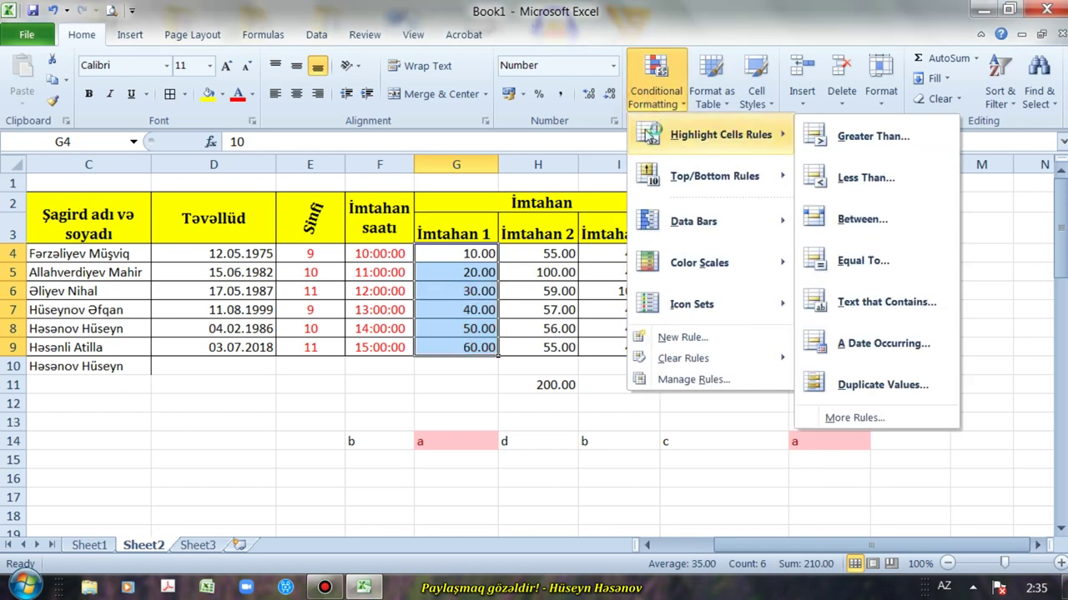
mouse_move(727, 182)
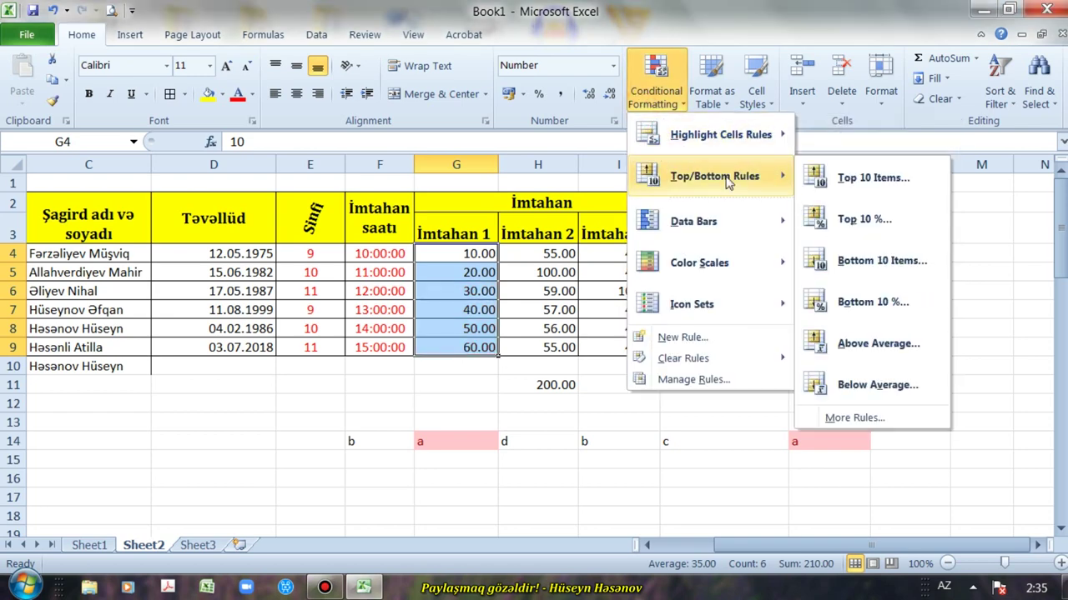
click(830, 260)
drag(665, 257, 634, 258)
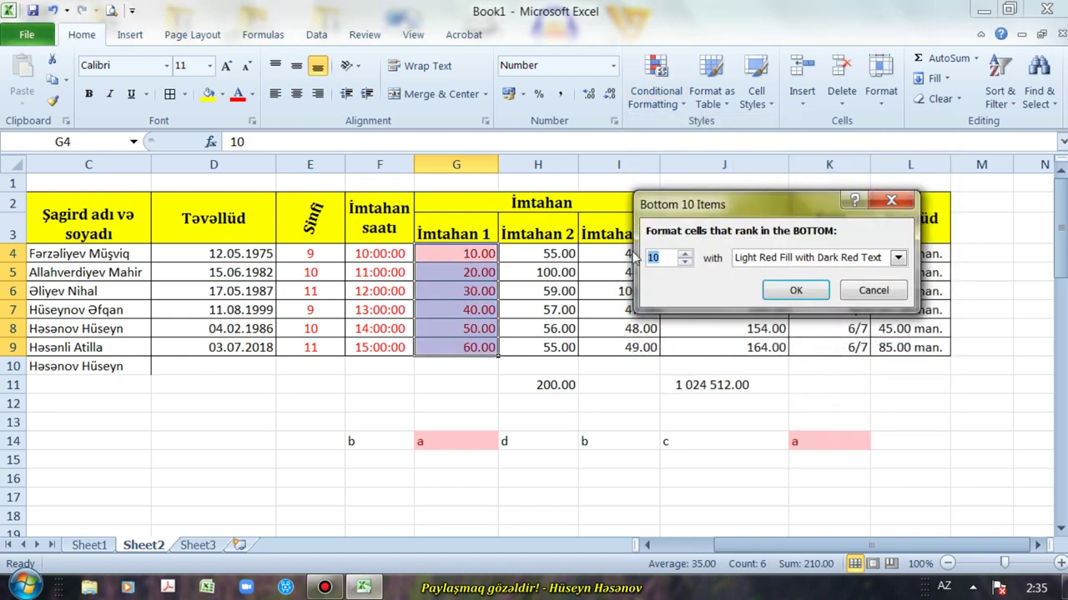
text(2)
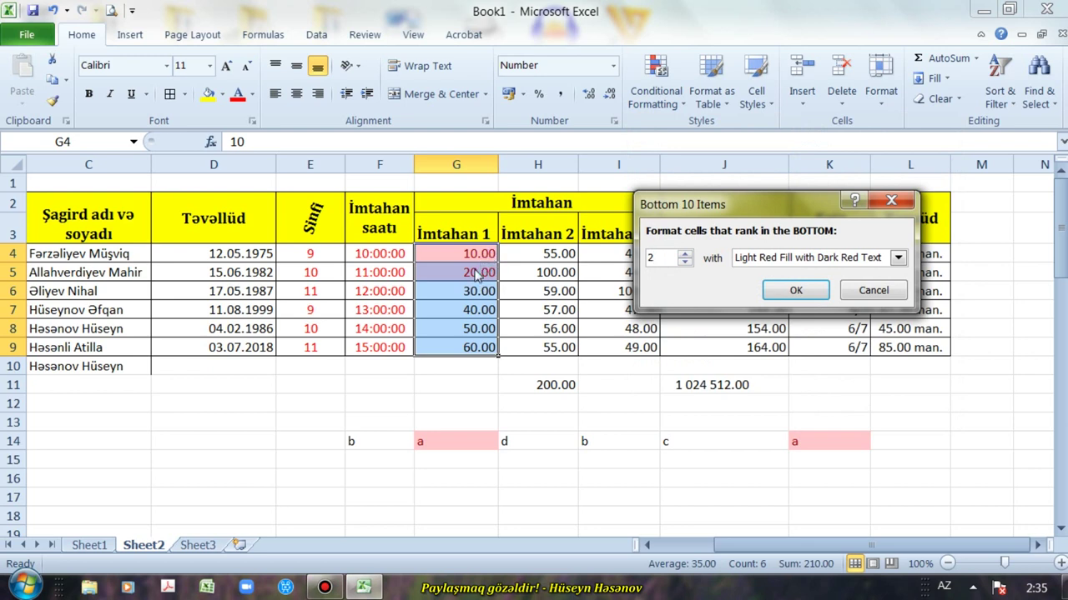
key(BackSpace)
text(3)
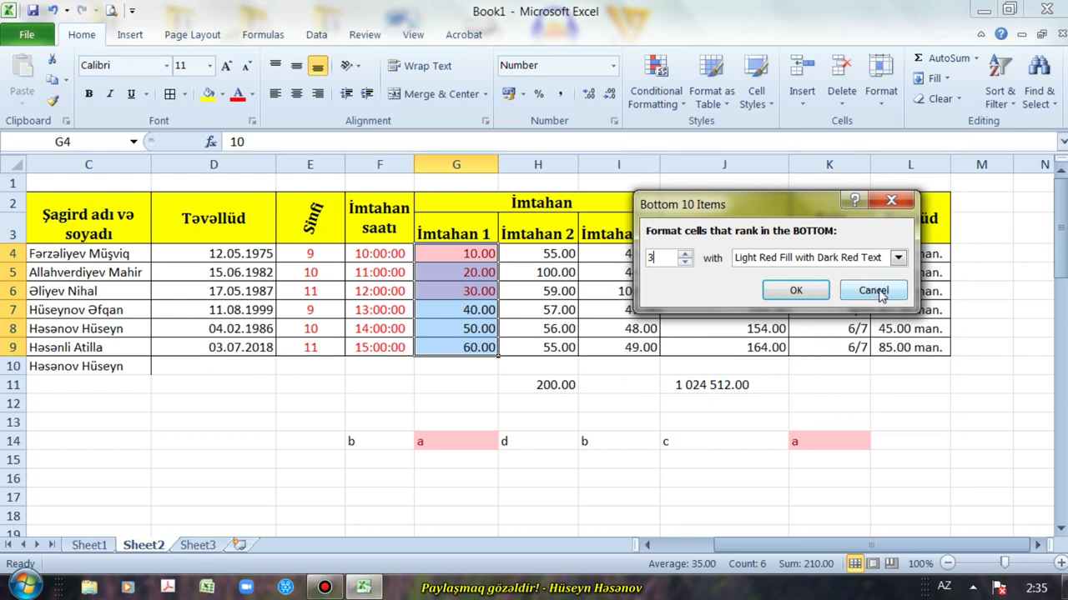
click(873, 291)
click(656, 84)
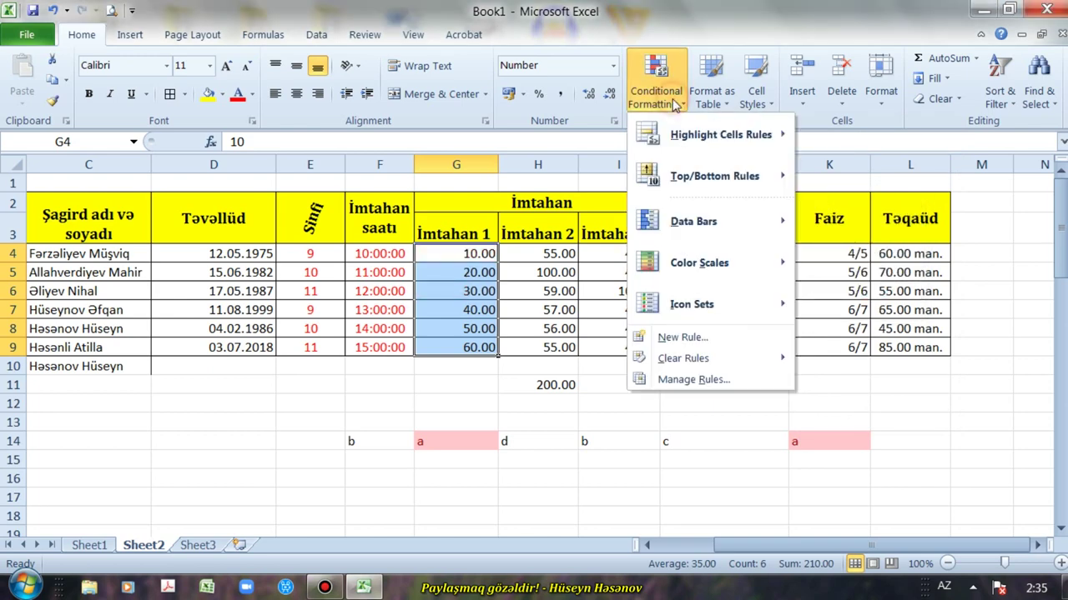
mouse_move(708, 192)
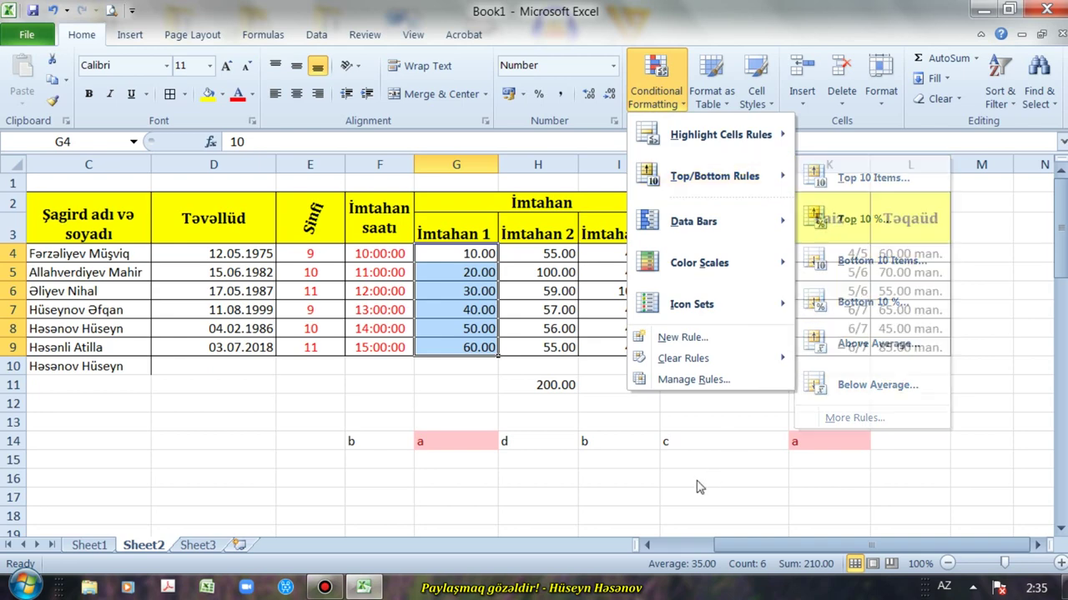
click(697, 479)
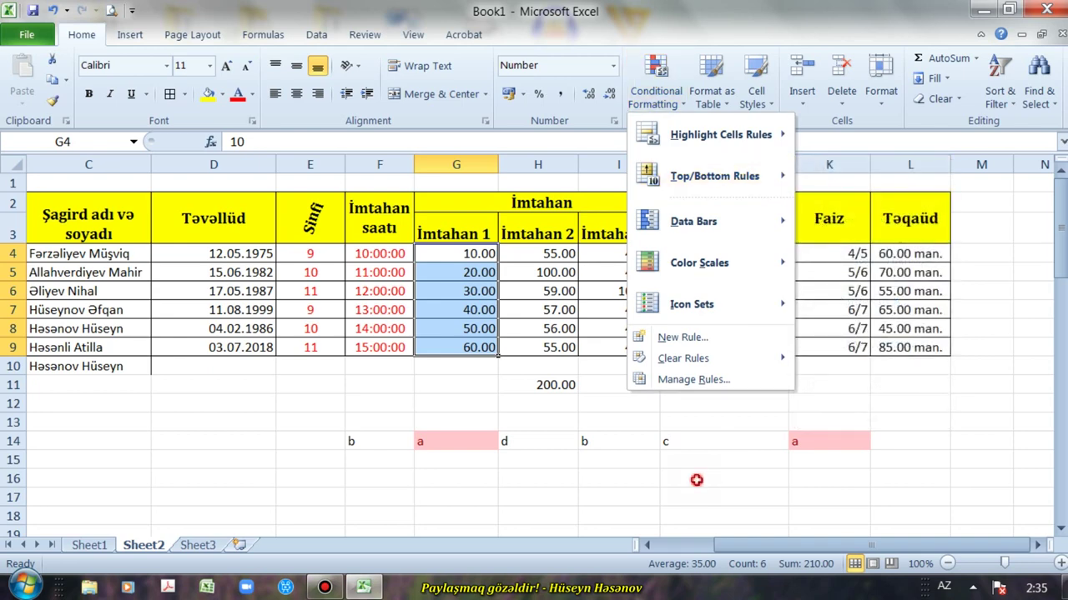
click(724, 104)
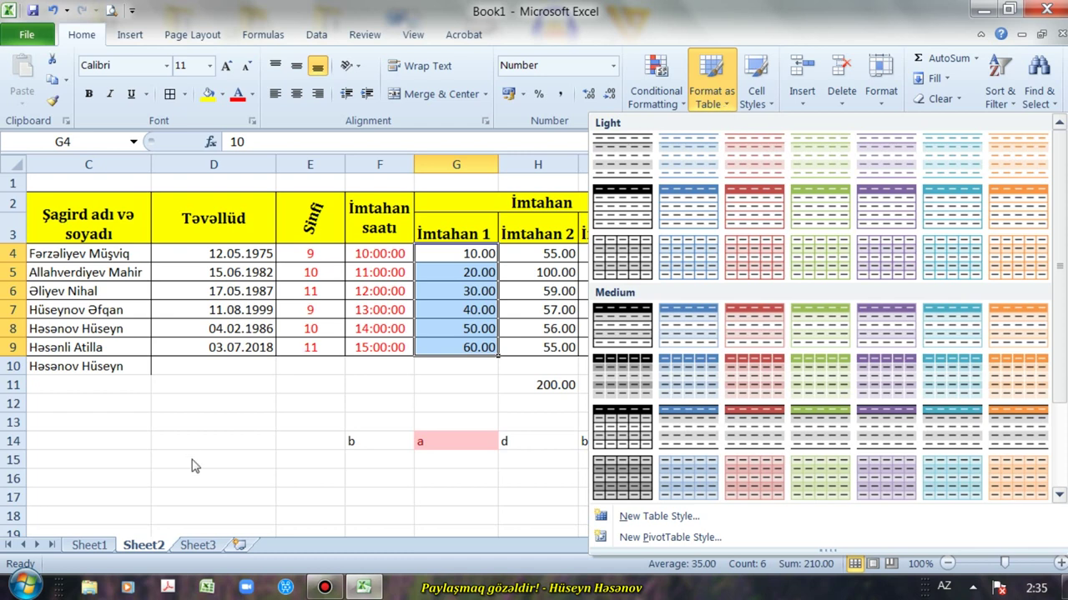
click(99, 311)
drag(59, 259, 870, 333)
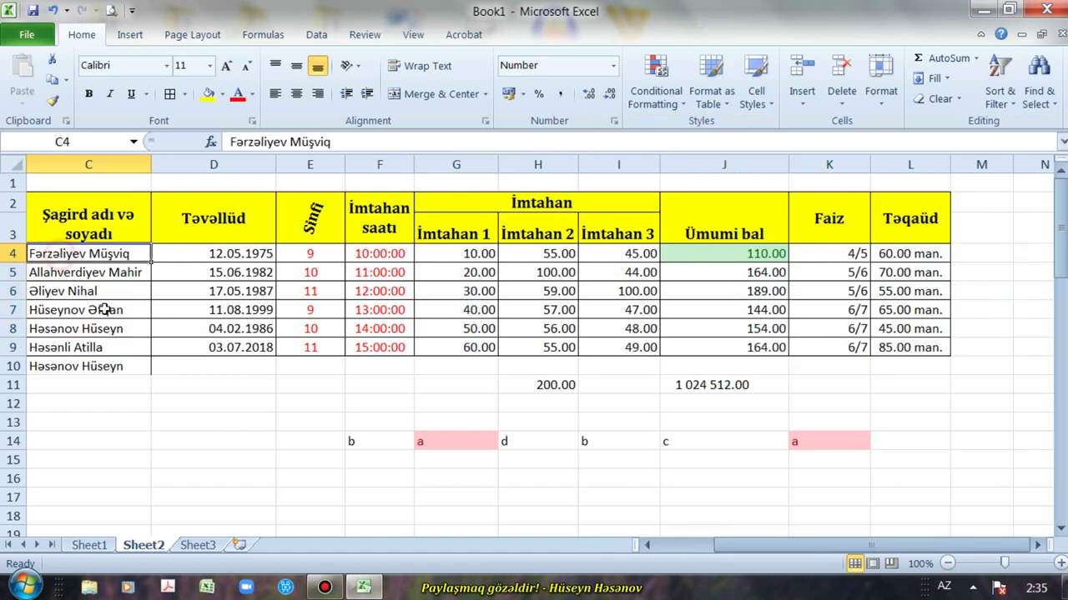
drag(870, 334, 894, 348)
drag(77, 221, 905, 343)
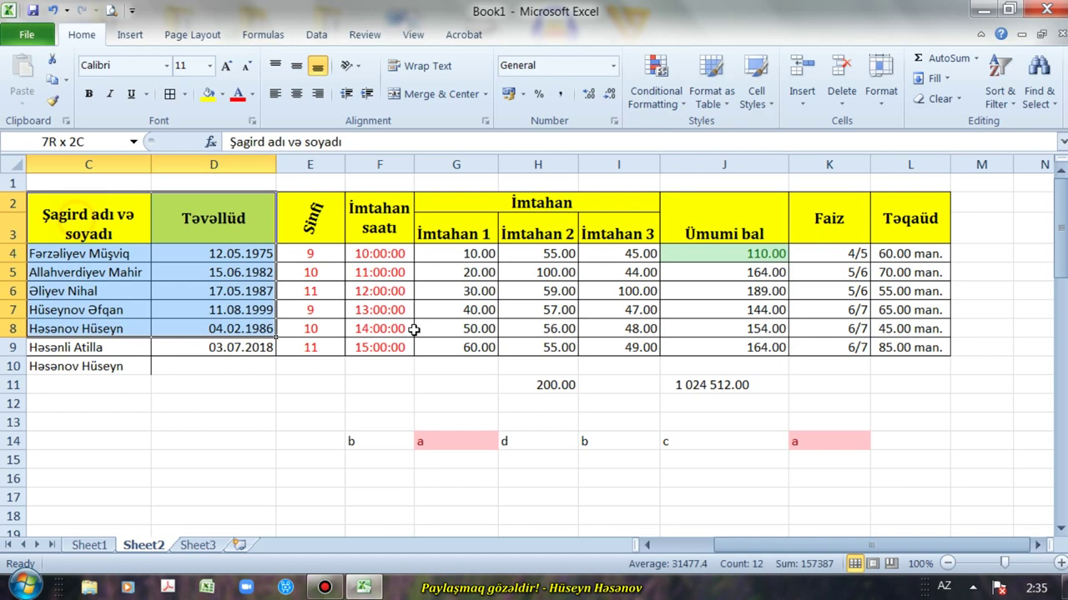
click(682, 106)
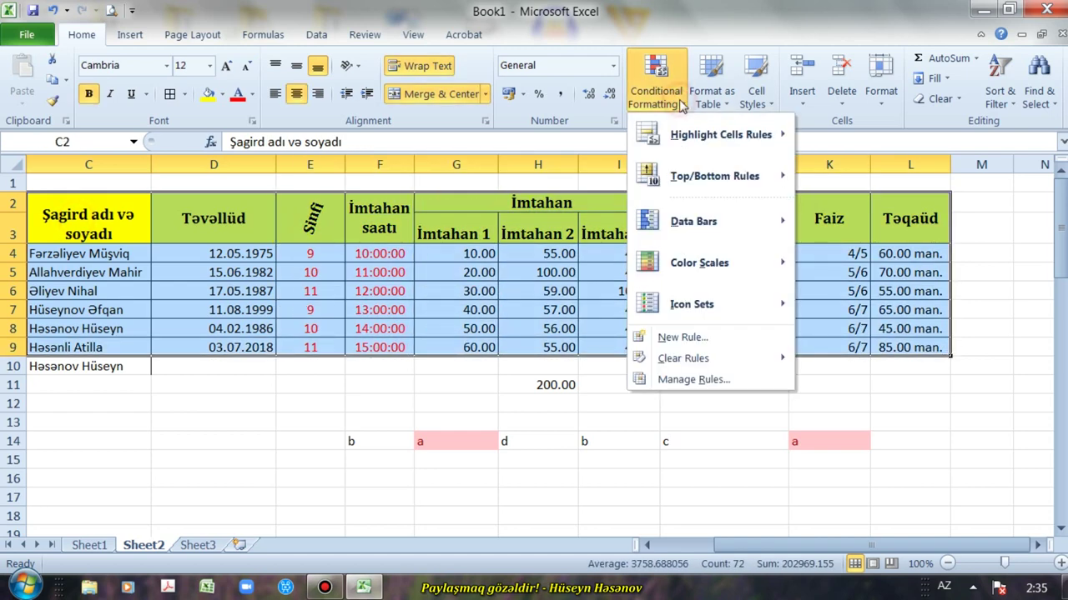
mouse_move(697, 222)
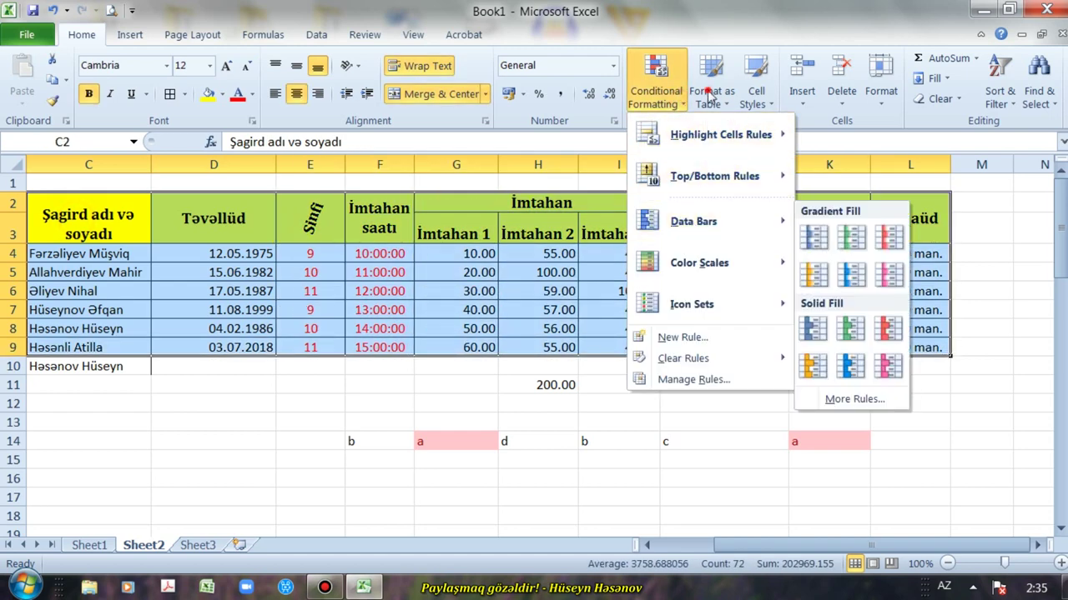
click(711, 96)
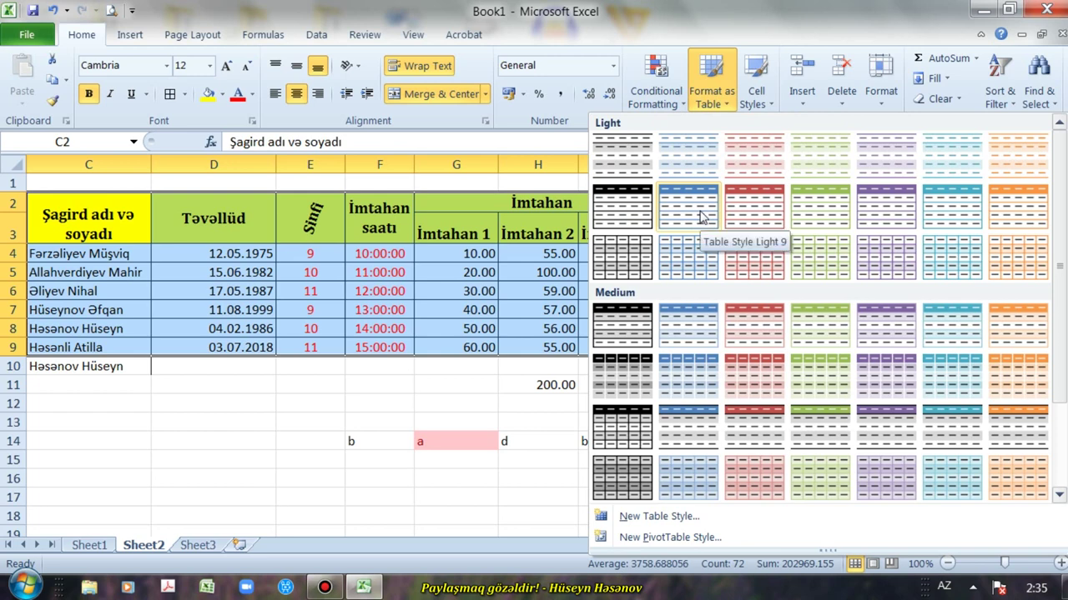
click(752, 161)
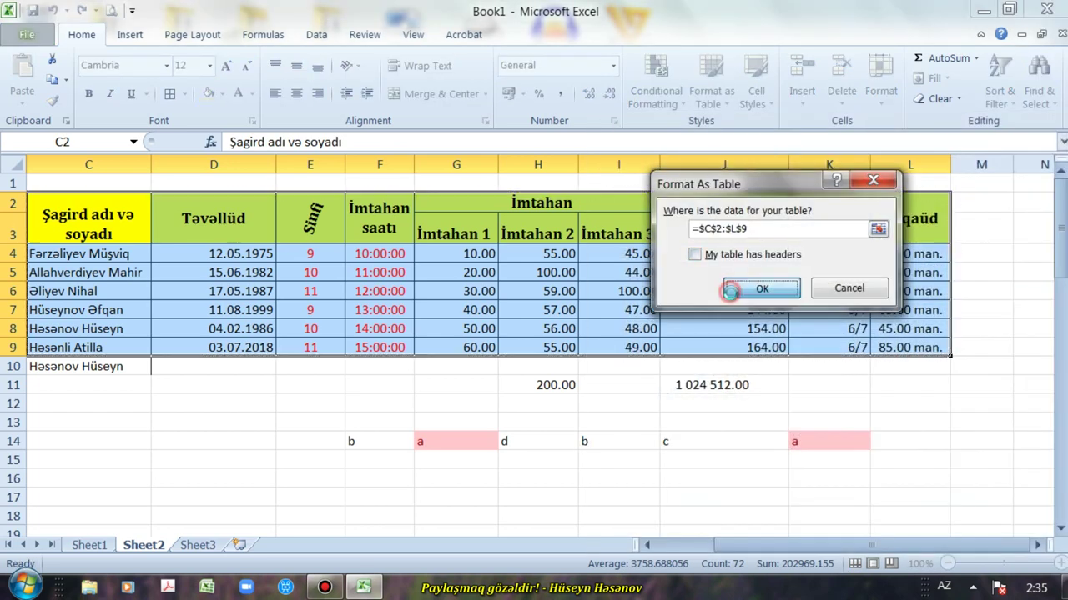
click(761, 288)
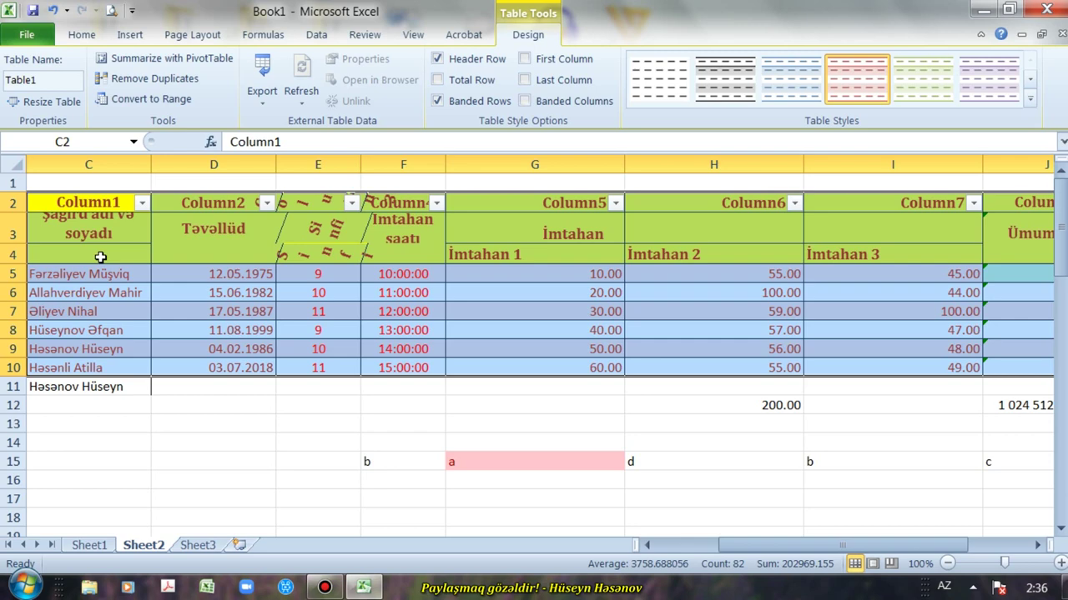
key(ctrl+z)
key(ctrl+z)
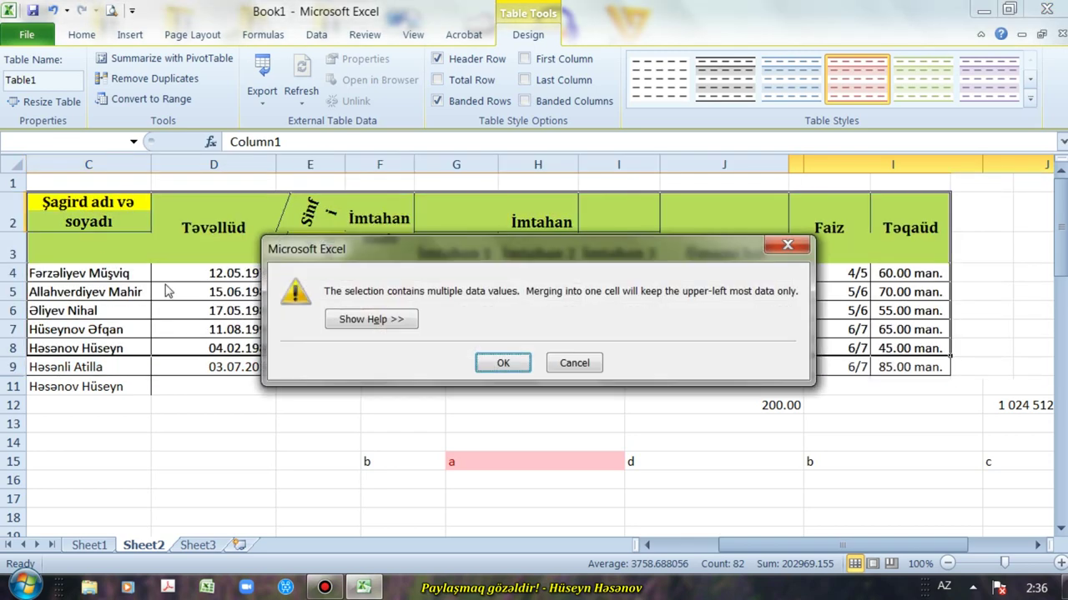
click(504, 360)
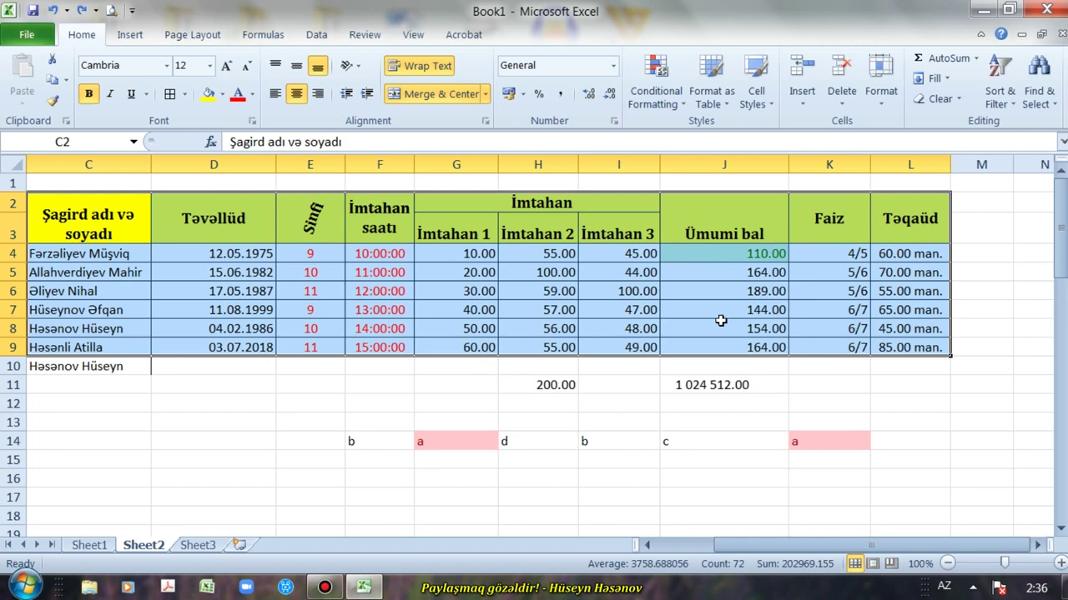
scroll(720, 321, down, 1)
scroll(500, 350, down, 2)
mouse_move(209, 328)
mouse_down()
mouse_move(618, 496)
mouse_move(788, 479)
mouse_up()
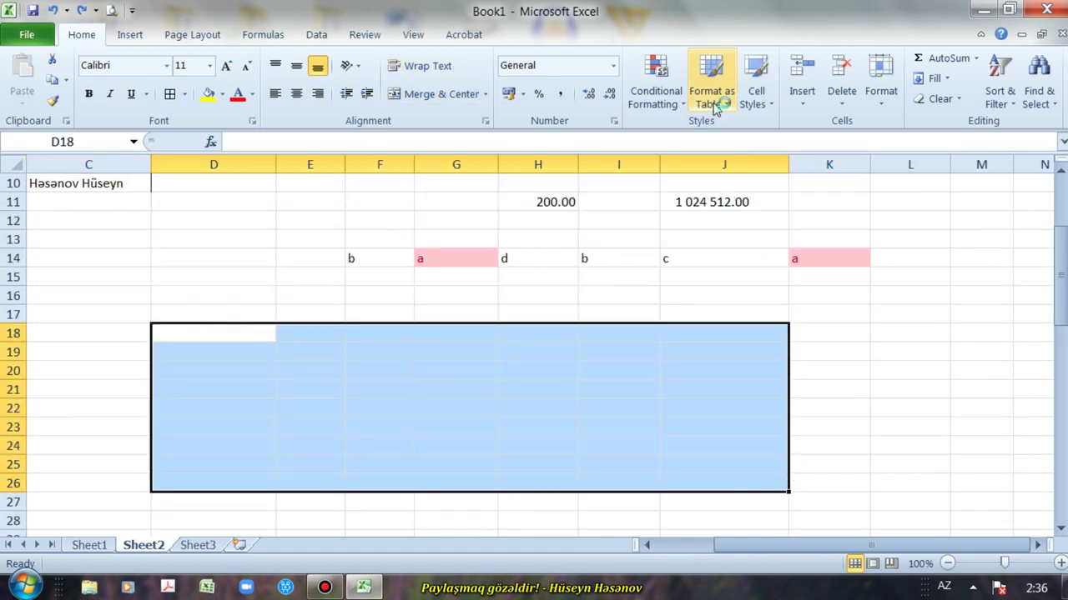
Step: Format D18:J27 as a table with Table Style Light 3
click(711, 97)
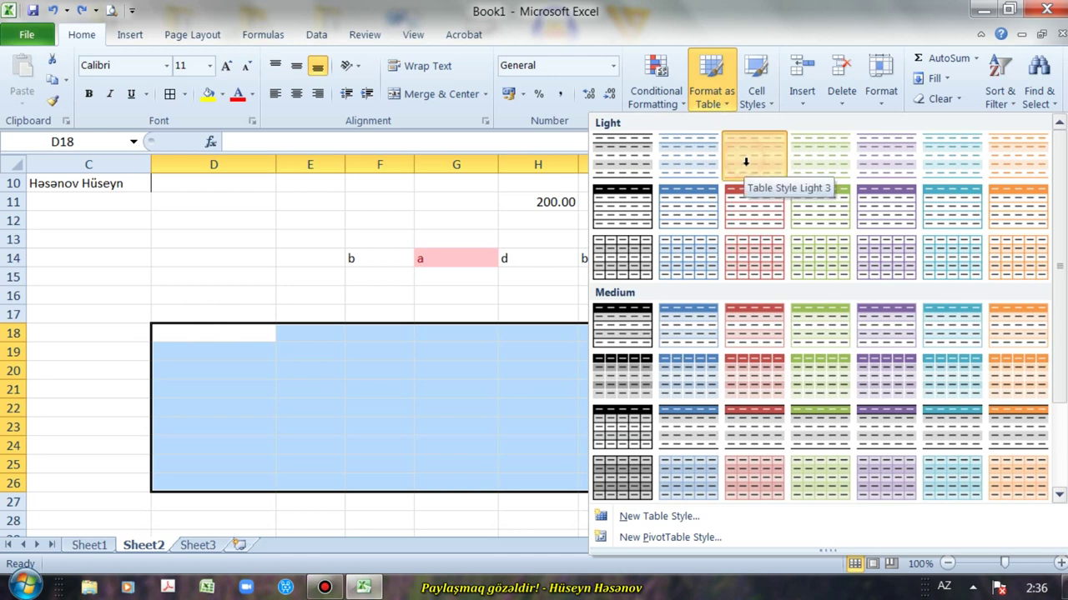
click(747, 163)
click(760, 286)
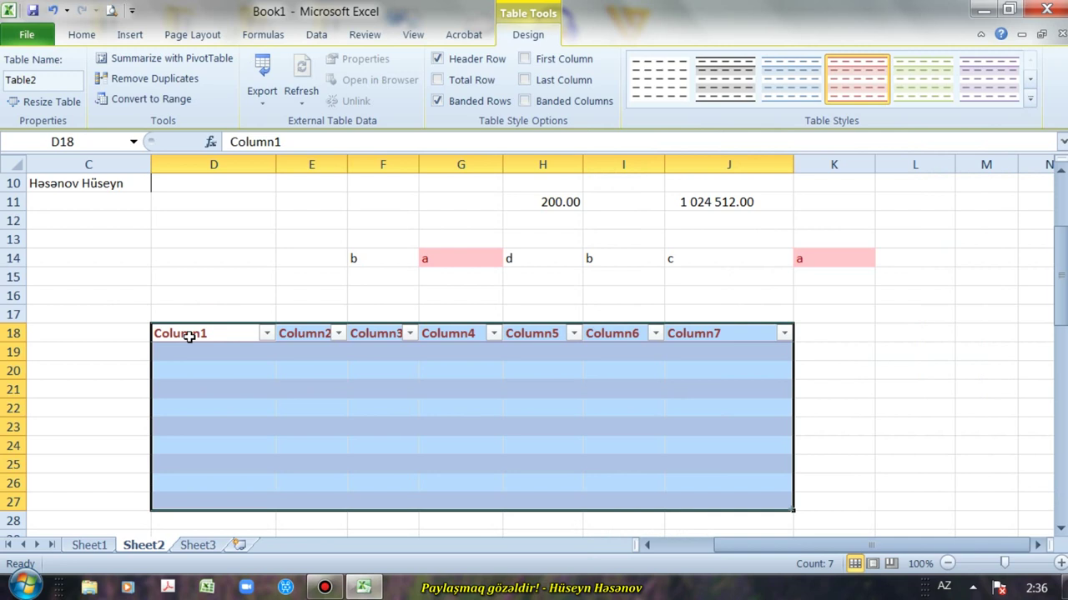
Step: Rename the table's first header from Column1 to 'Adı və soyadı'
click(190, 335)
click(288, 333)
click(366, 335)
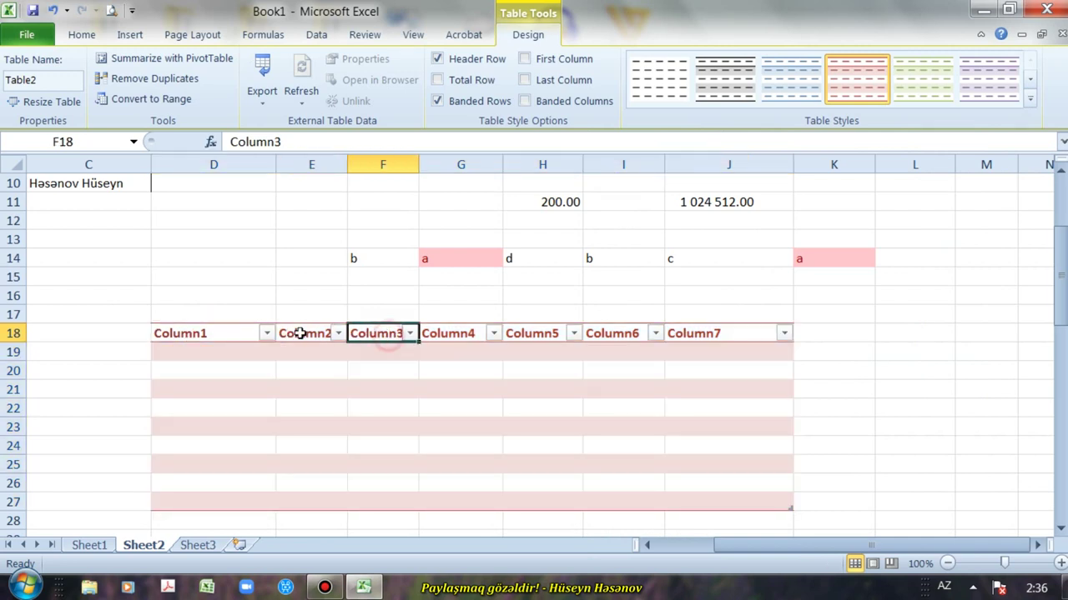
click(229, 333)
text(Adı və soyadı)
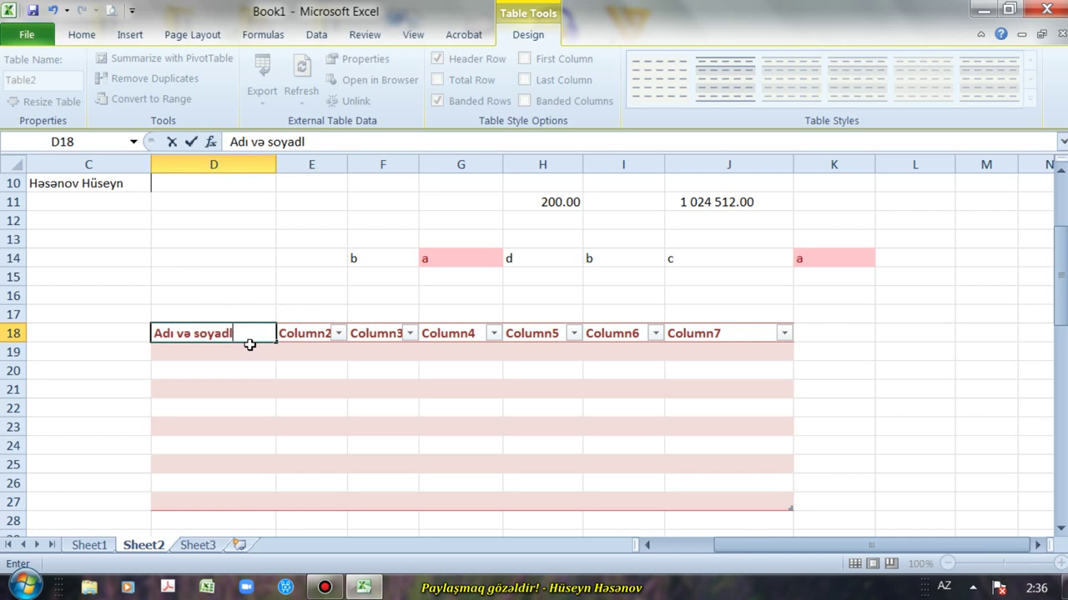
click(279, 364)
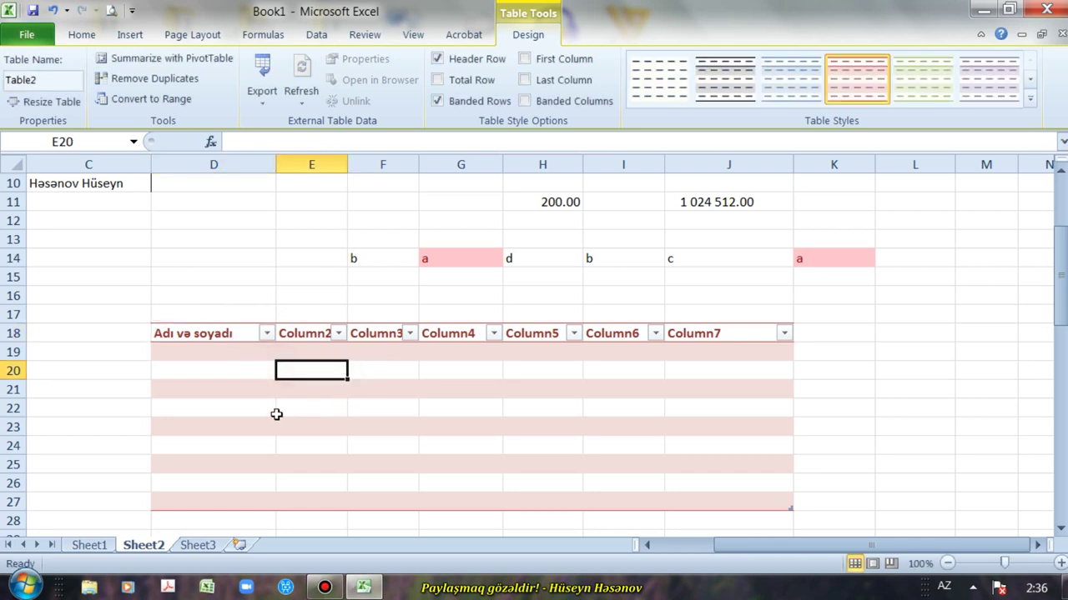
Step: Step through the cells of the table's first column, ending on D24
click(237, 358)
click(234, 375)
click(229, 388)
click(224, 411)
click(213, 450)
click(212, 481)
click(201, 500)
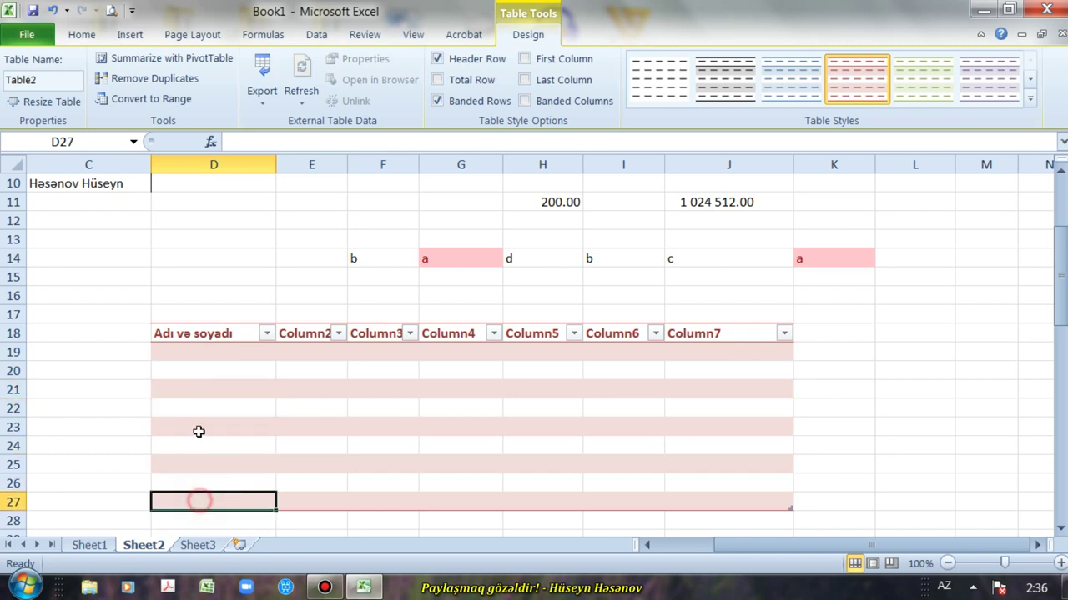
click(194, 354)
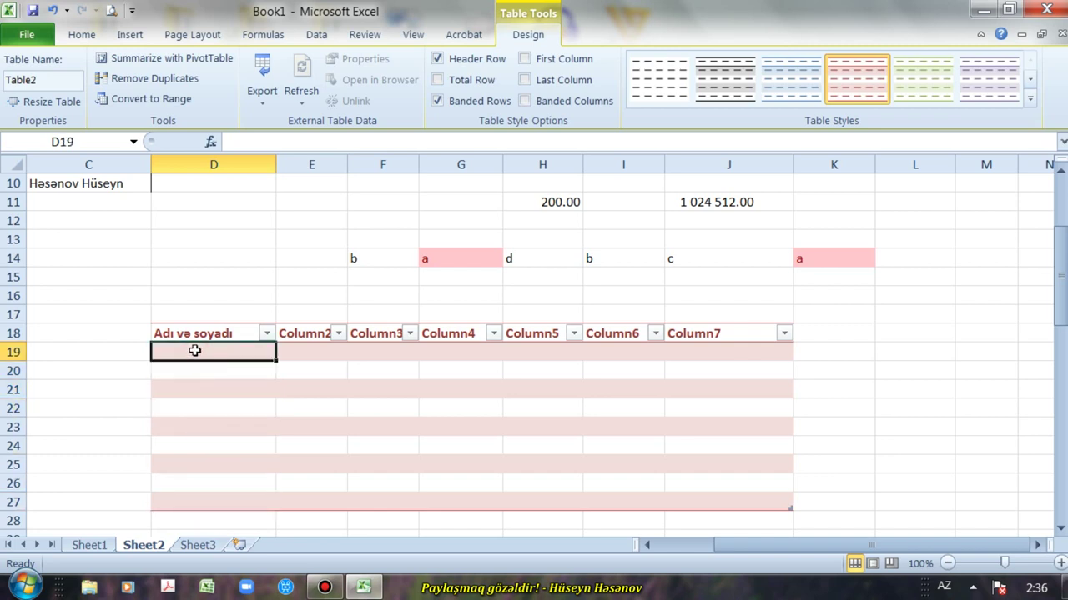
click(199, 370)
click(200, 350)
click(197, 370)
click(204, 410)
click(205, 351)
click(199, 370)
click(198, 389)
click(198, 410)
click(192, 426)
click(189, 444)
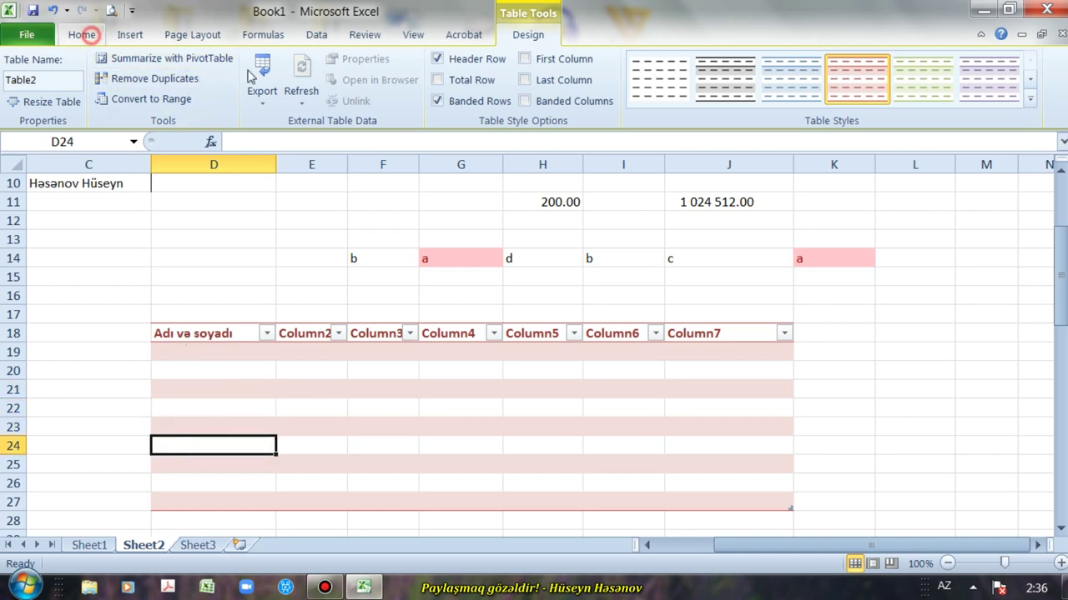
Step: Open the Cell Styles gallery on the Home tab and close it without applying a style
click(84, 34)
click(760, 106)
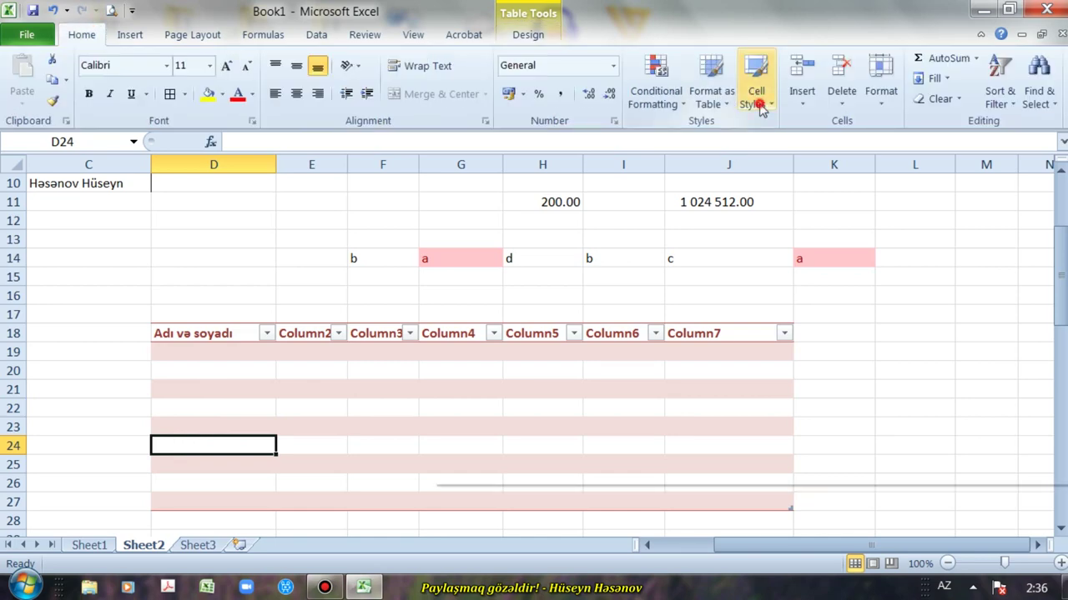
click(317, 246)
scroll(317, 246, up, 2)
scroll(316, 249, down, 3)
scroll(317, 247, down, 4)
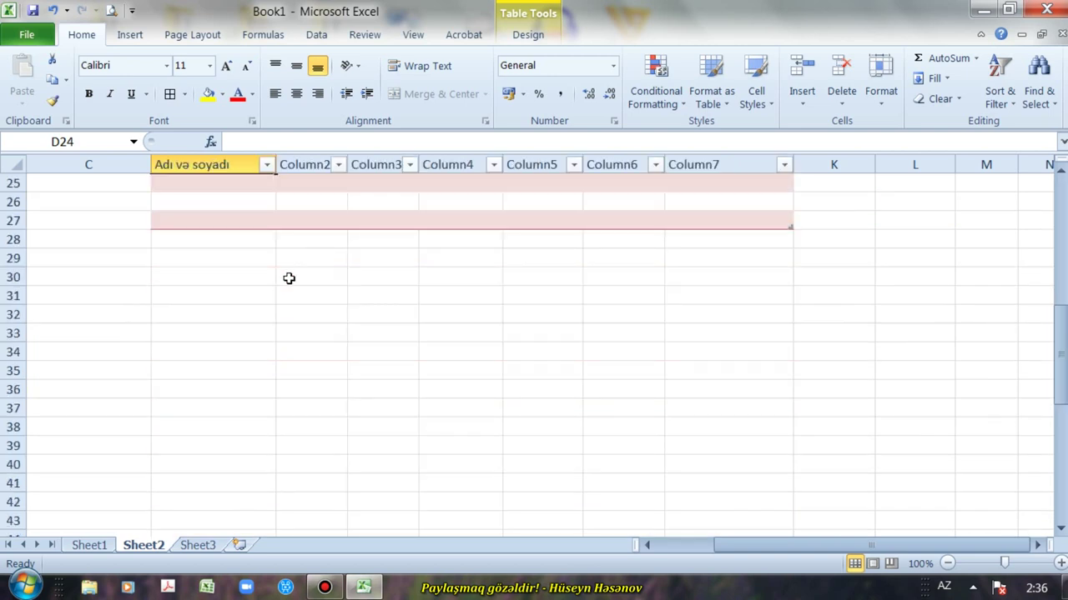
Step: On Sheet3, apply All Borders to C3:K16
click(197, 544)
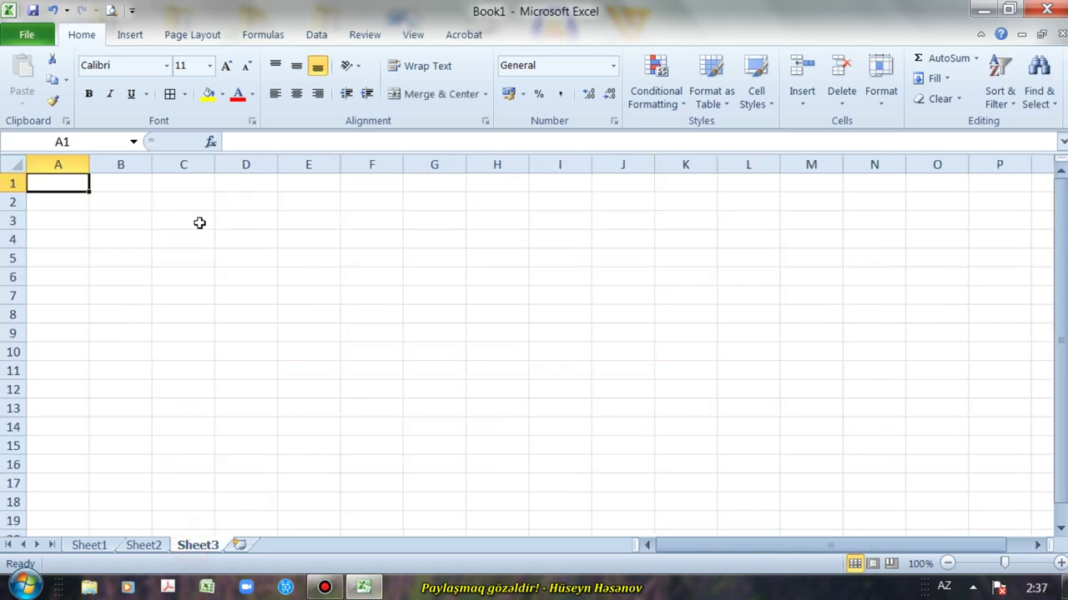
drag(200, 222, 693, 462)
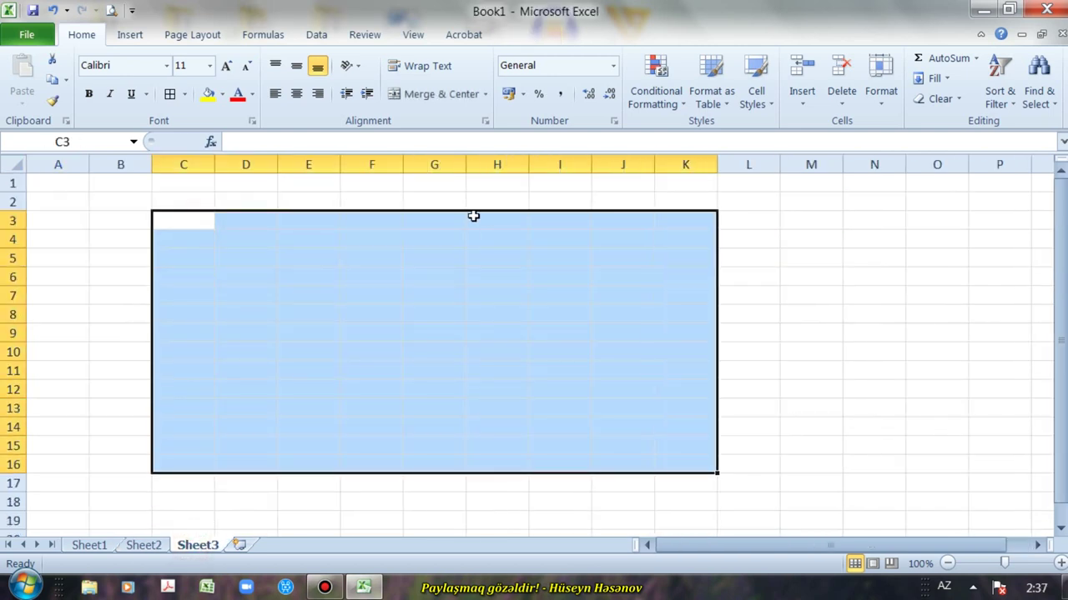
click(169, 94)
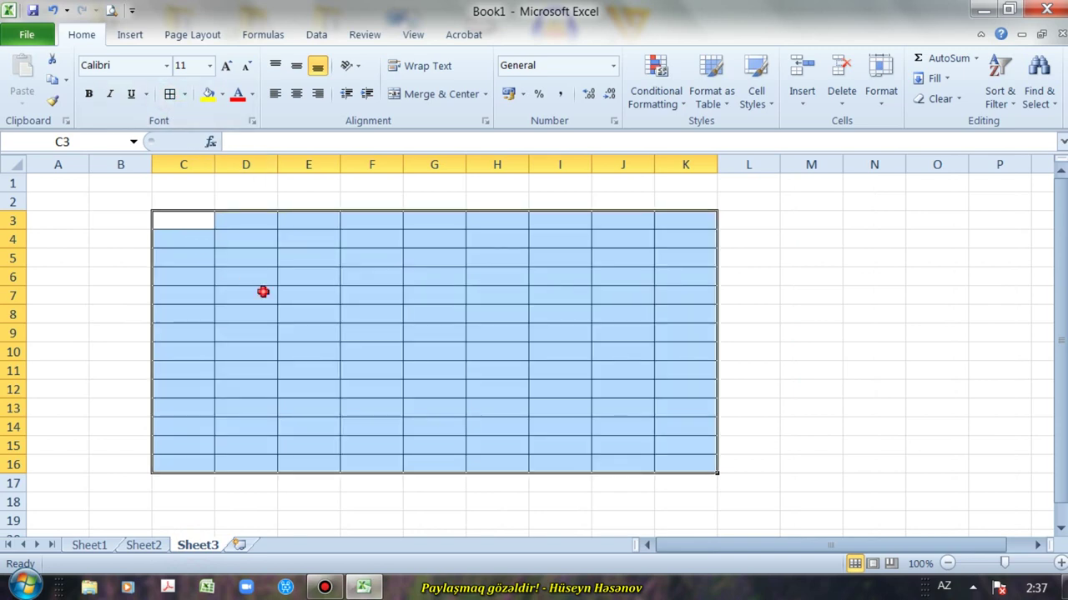
click(263, 291)
Step: Apply the 60% - Accent1 cell style to the header row C3:K3
drag(191, 223, 671, 223)
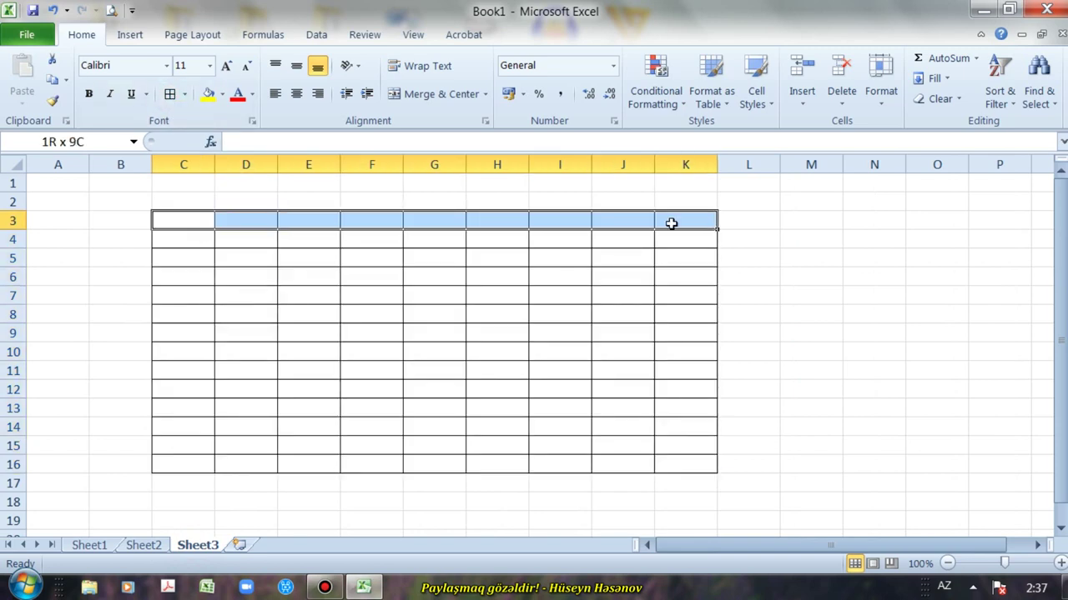
click(753, 98)
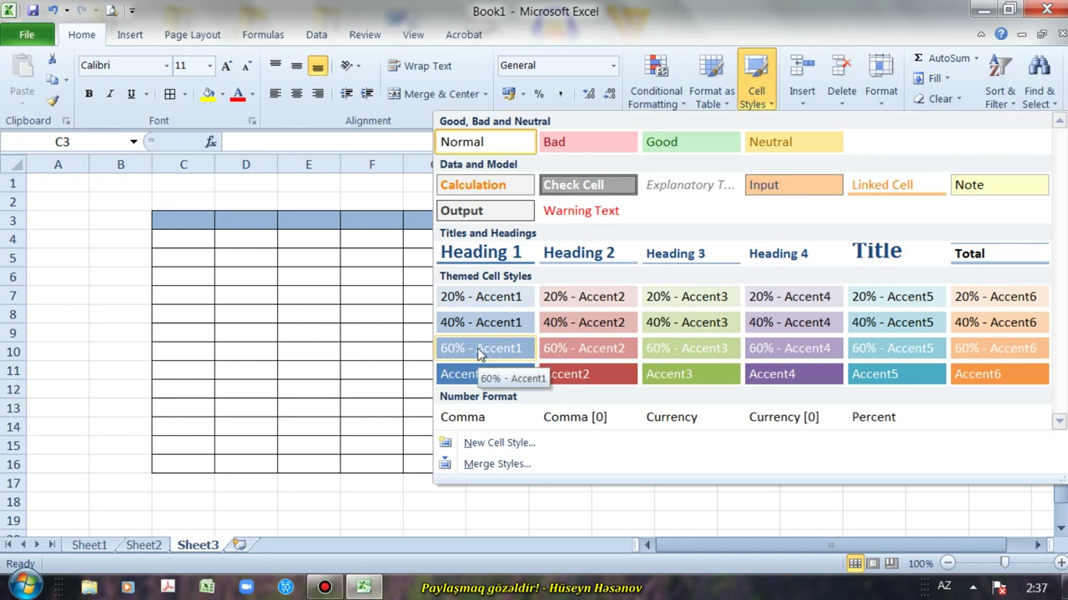
click(480, 353)
Step: Enter the headers 'Adı' in C3 and 'Telefonu' in D3
click(178, 225)
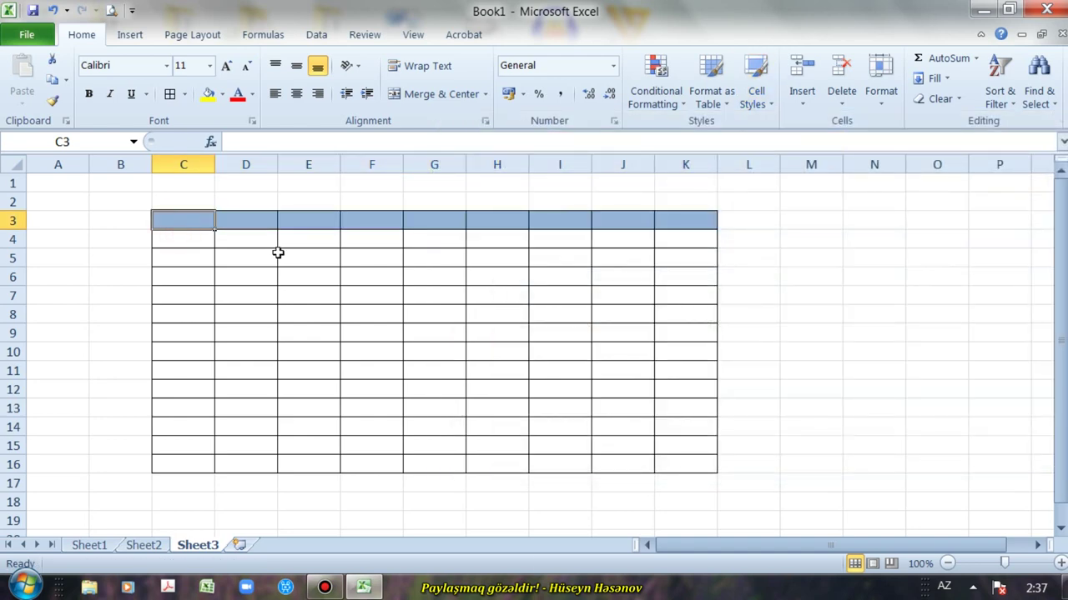
text(Adı)
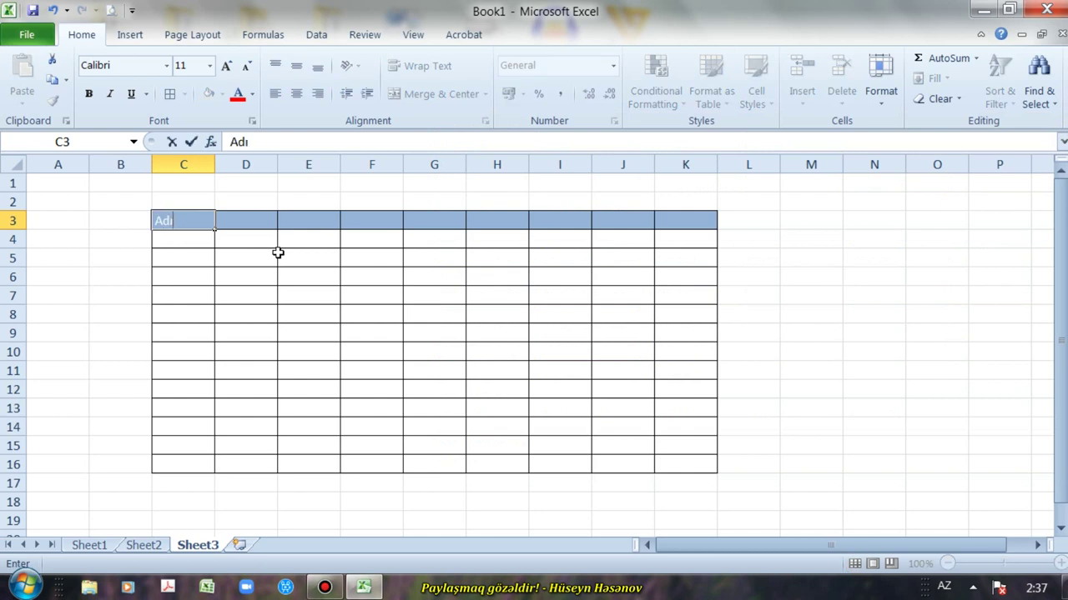
click(255, 229)
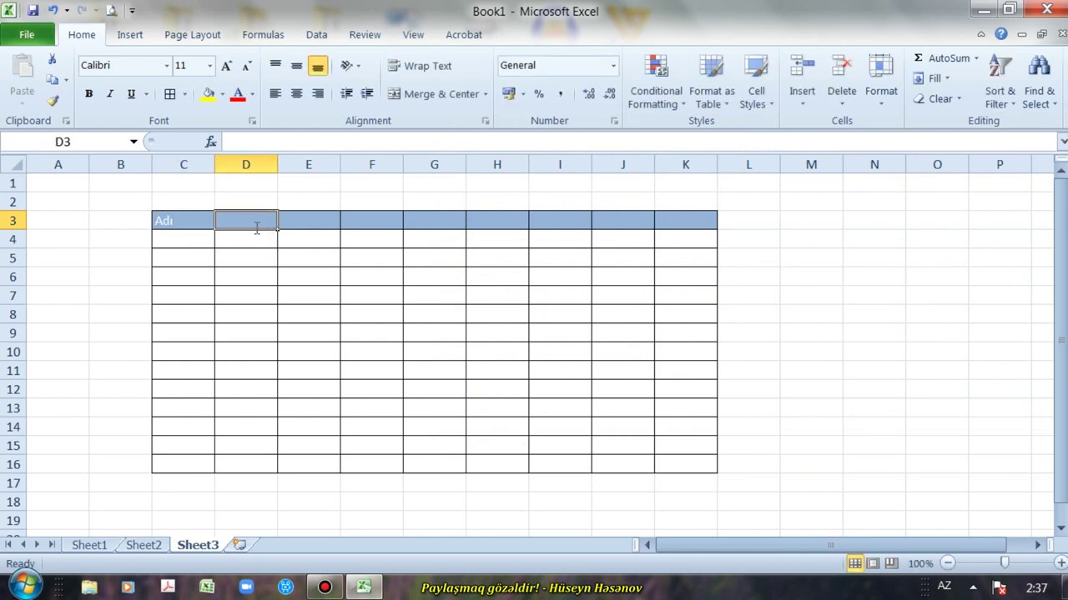
text(Telefonu)
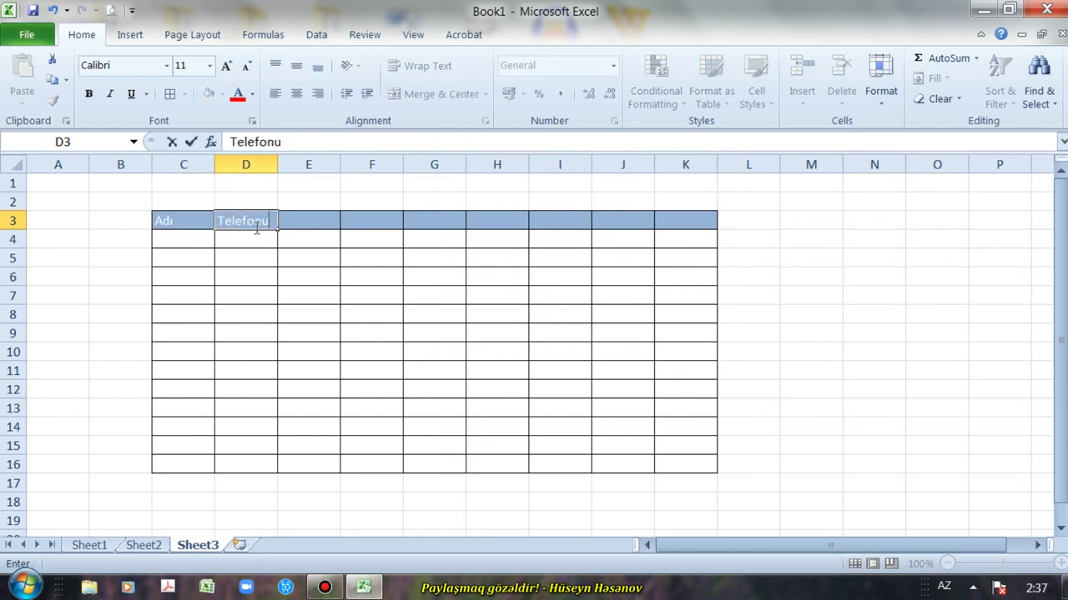
click(321, 291)
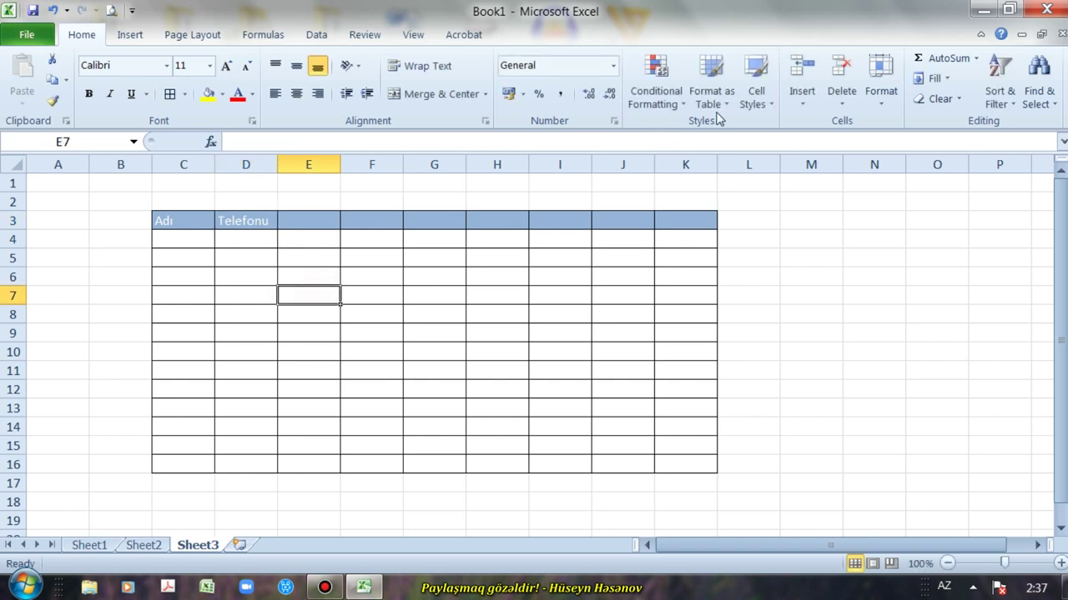
Step: Open the Cell Styles gallery, close it unused, then open the Insert options
click(752, 105)
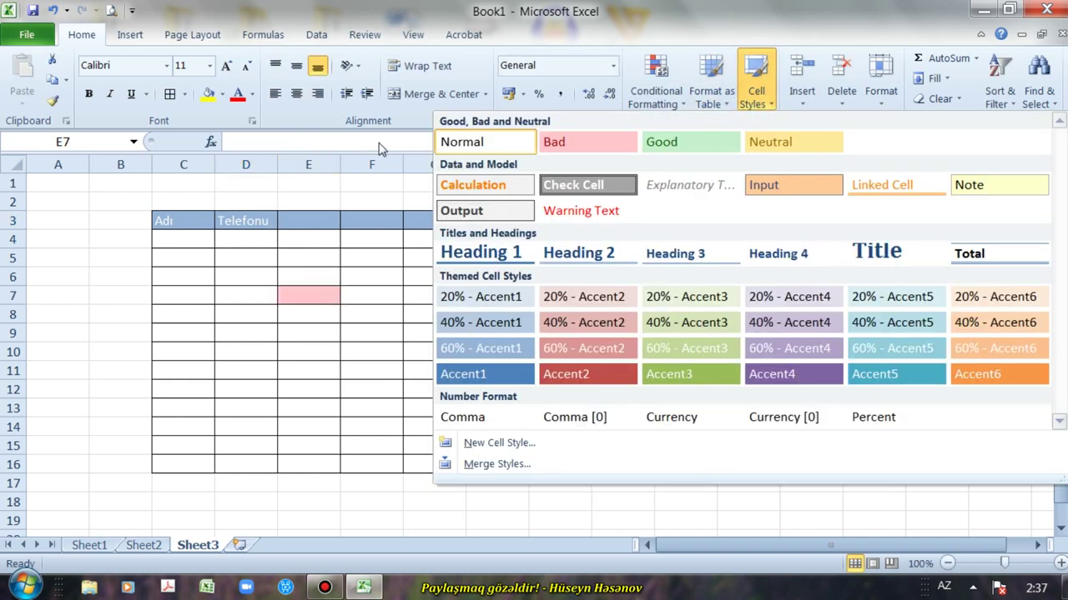
click(345, 203)
click(806, 102)
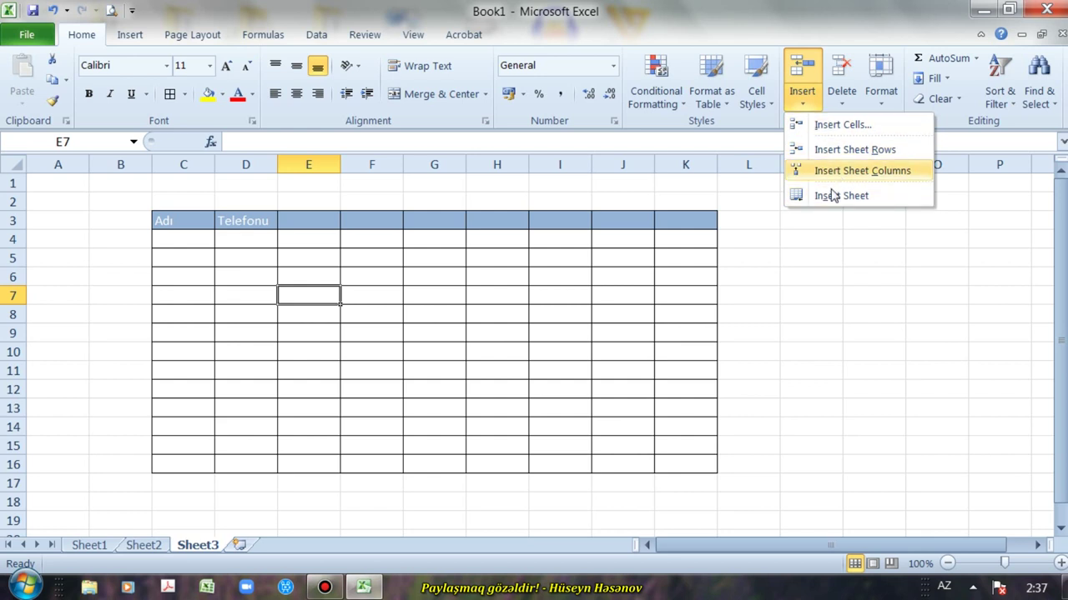
Step: Insert a blank column D before Telefonu
click(767, 277)
right_click(769, 278)
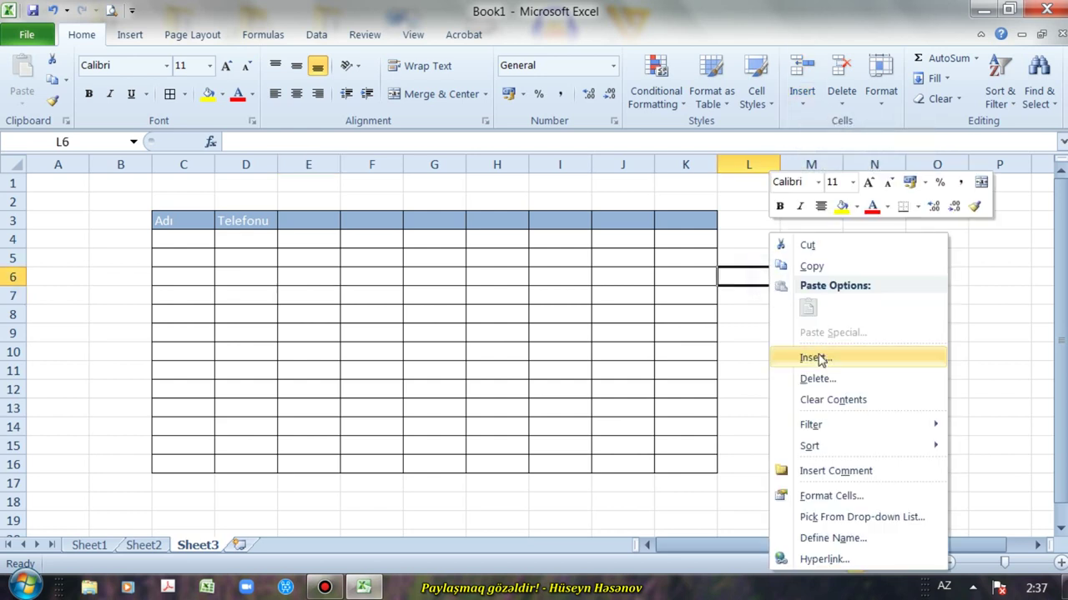
click(68, 277)
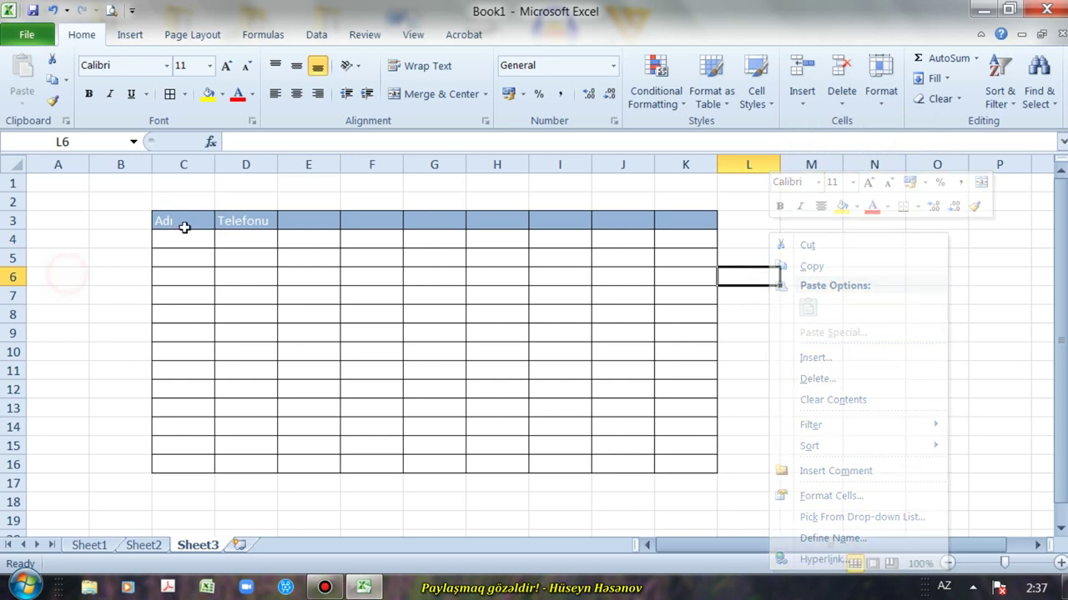
click(242, 164)
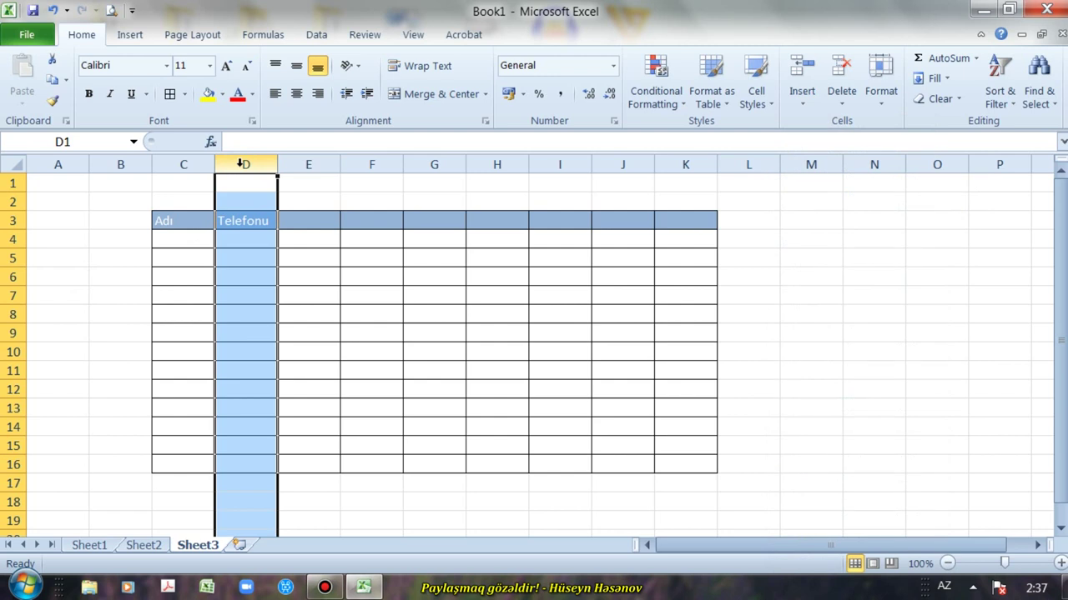
right_click(240, 165)
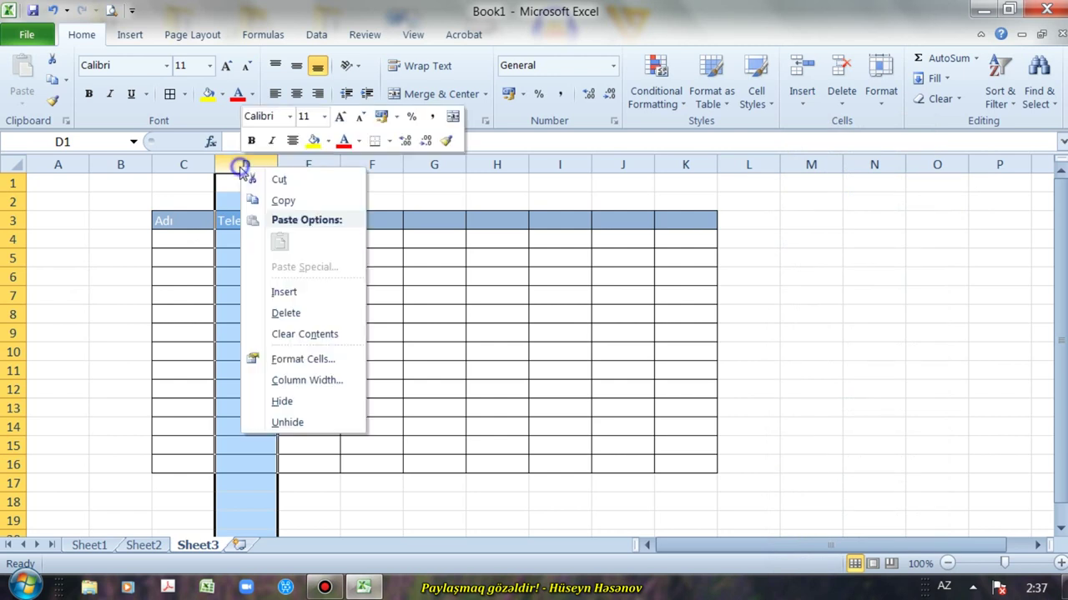
click(282, 290)
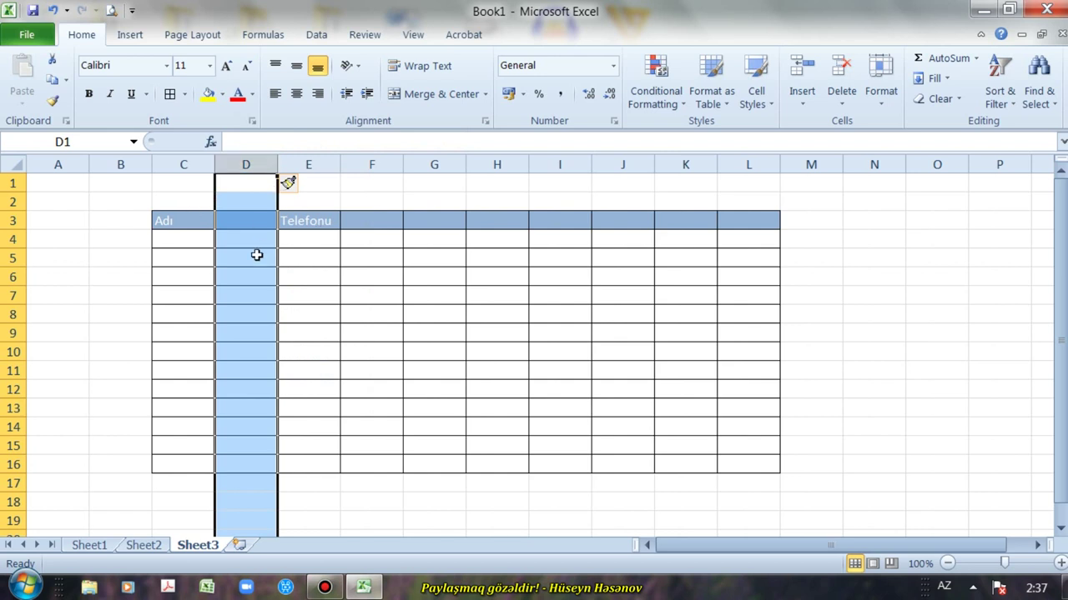
Step: Enter 4 in cell C4
click(175, 240)
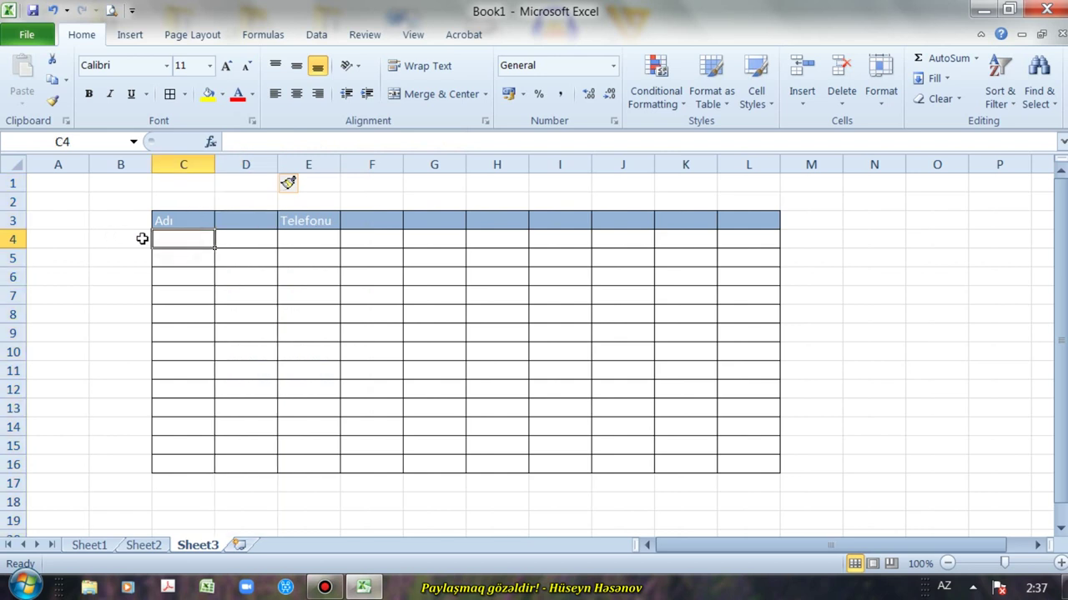
text(4)
click(184, 275)
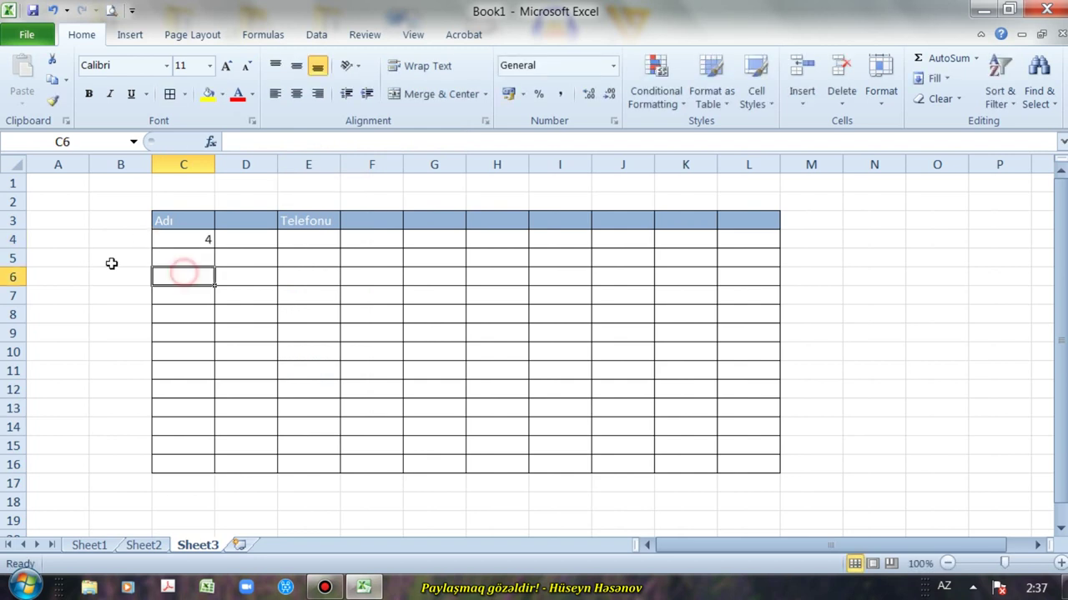
Step: Insert a blank row 4, moving the 4 down to C5
click(13, 239)
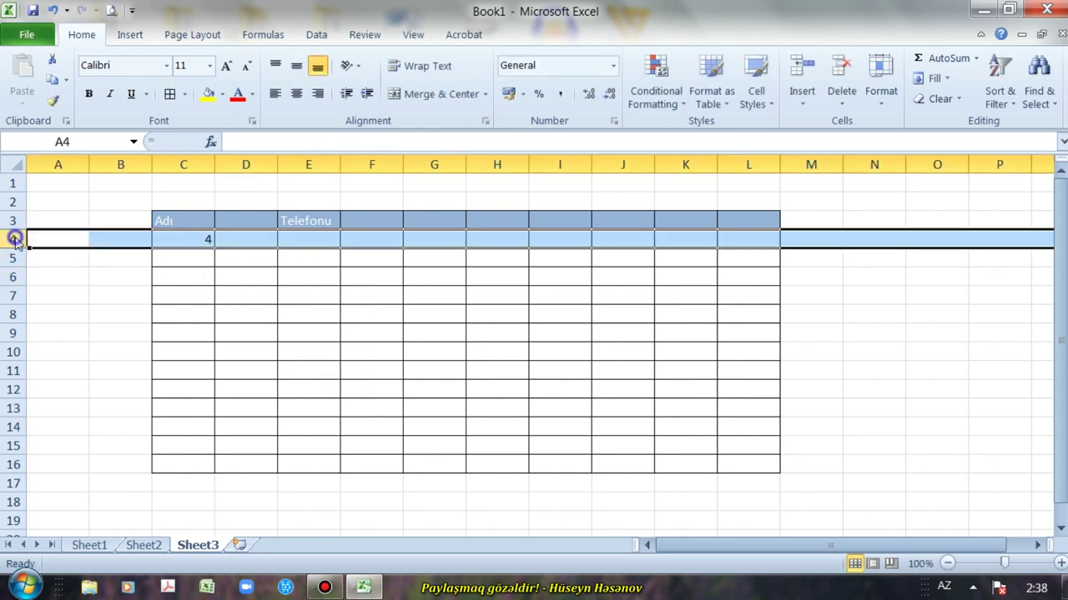
right_click(15, 240)
click(67, 365)
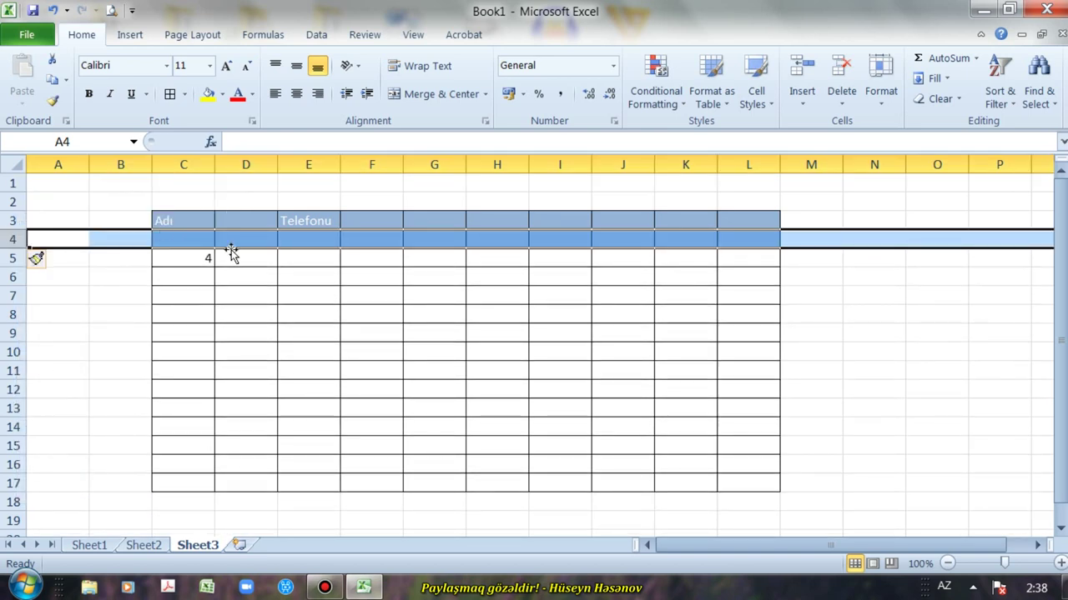
click(222, 317)
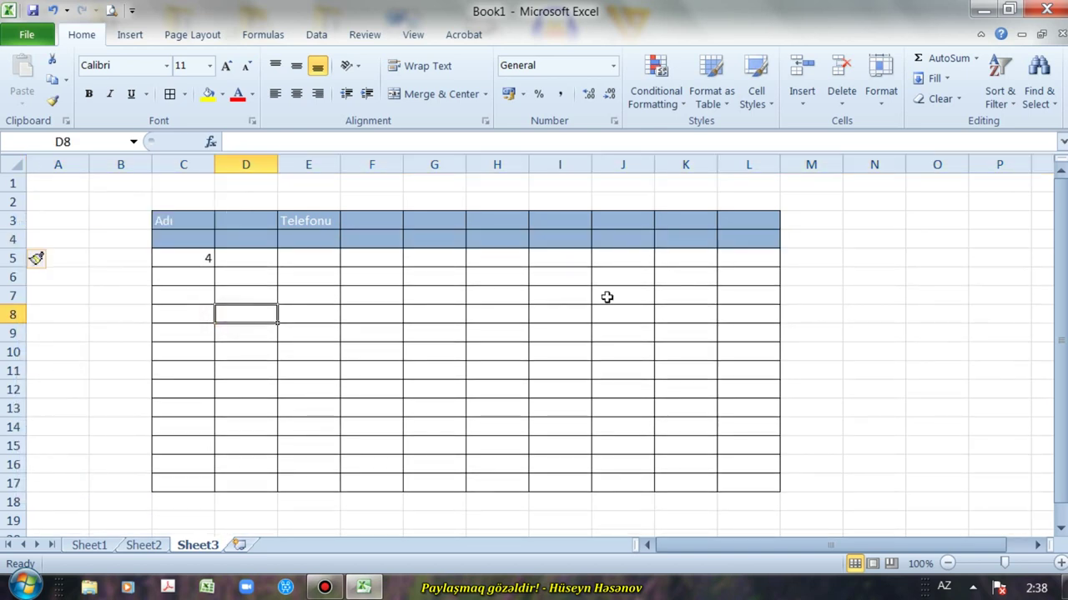
click(815, 101)
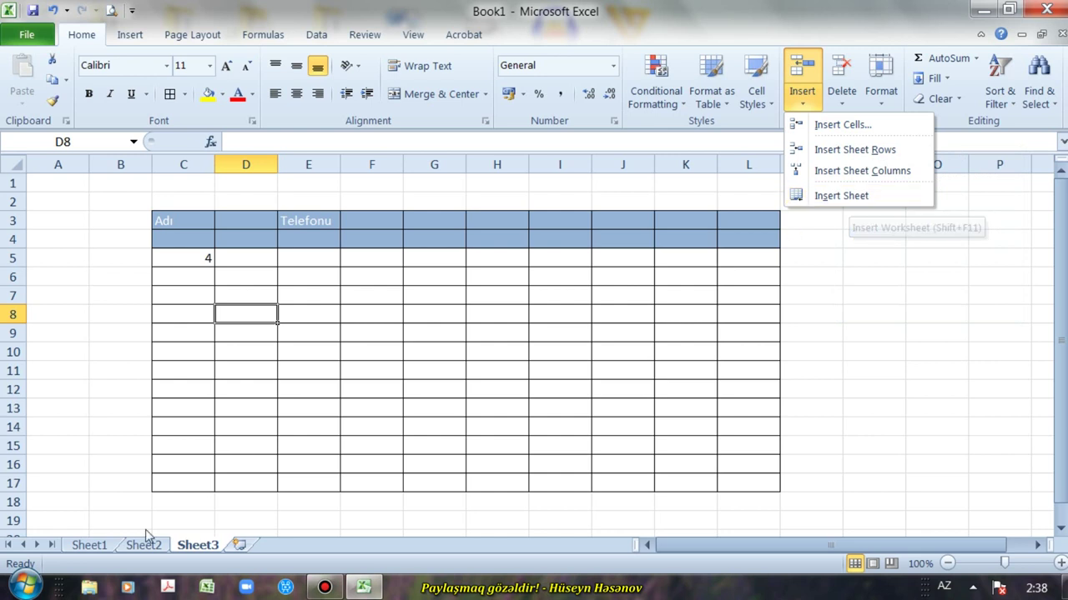
Step: Add a new blank Sheet4 and switch to Sheet1
click(241, 547)
click(241, 547)
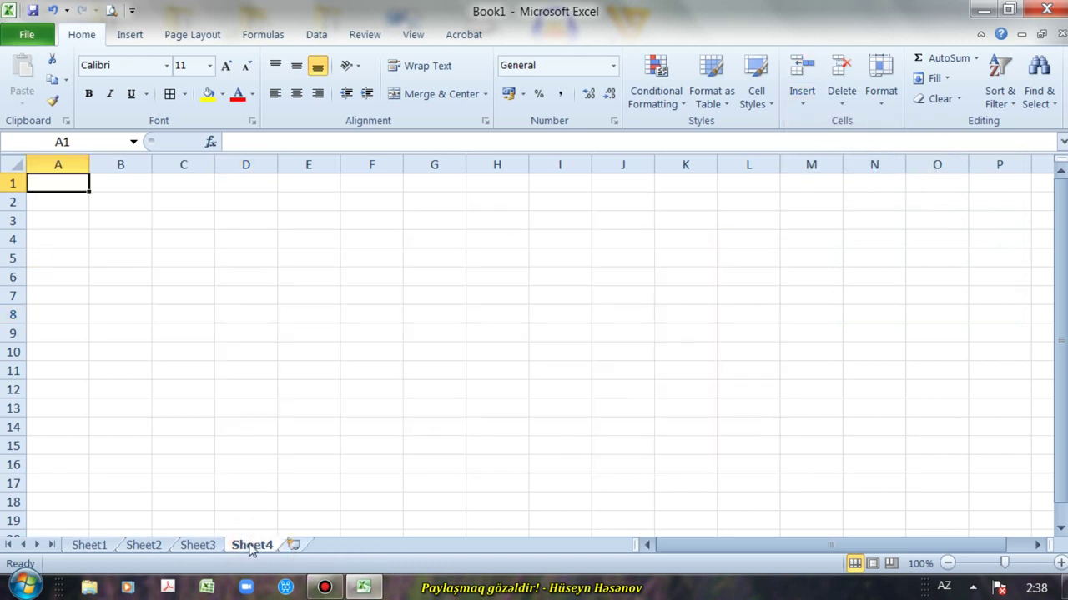
click(90, 548)
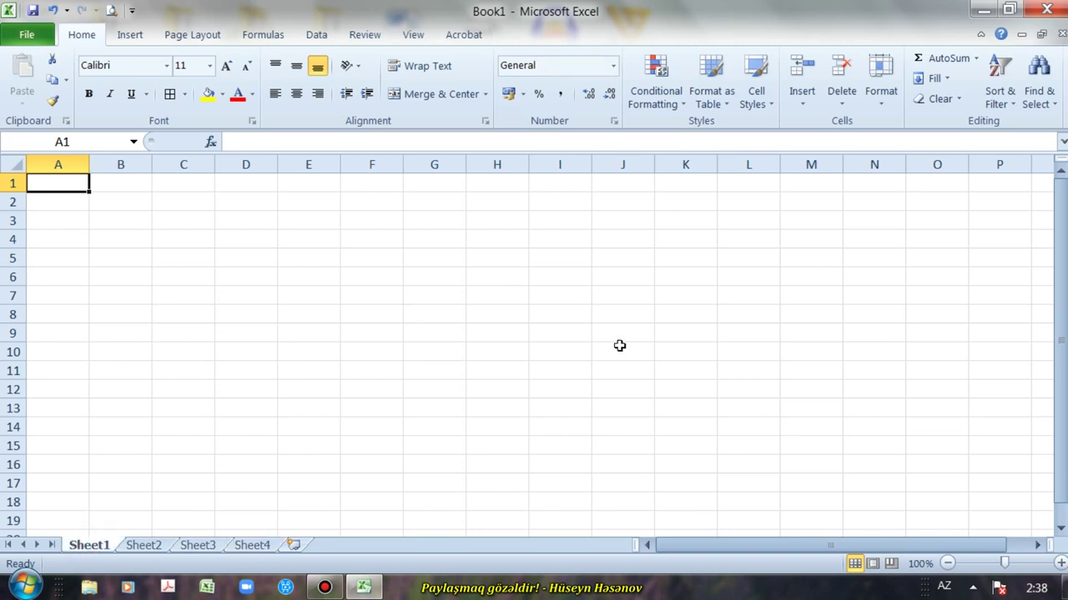
Step: Look through the Format and Delete options, then close them without deleting anything
click(895, 101)
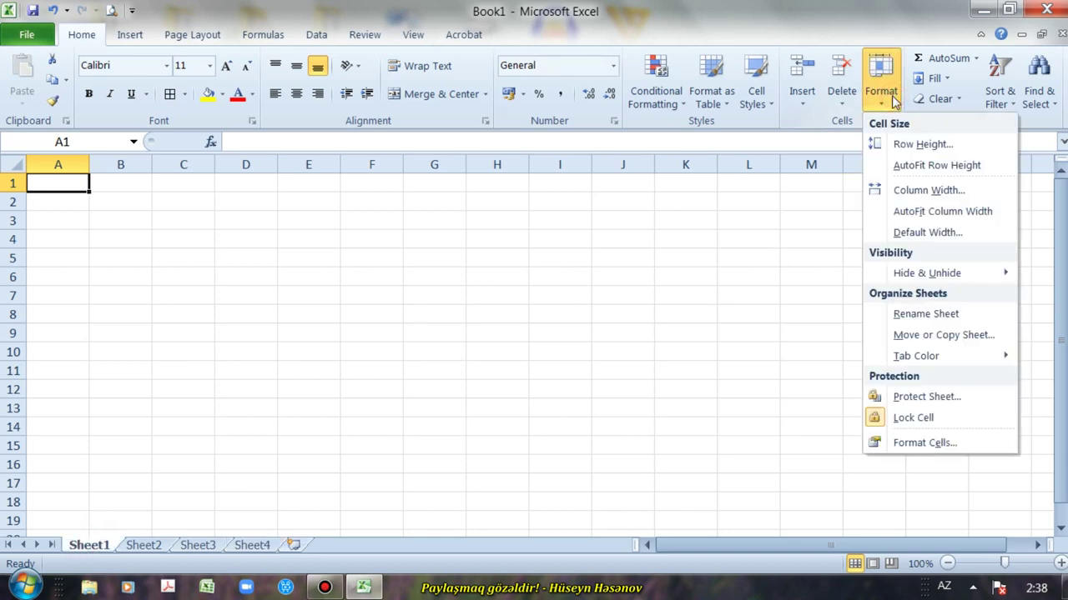
click(851, 101)
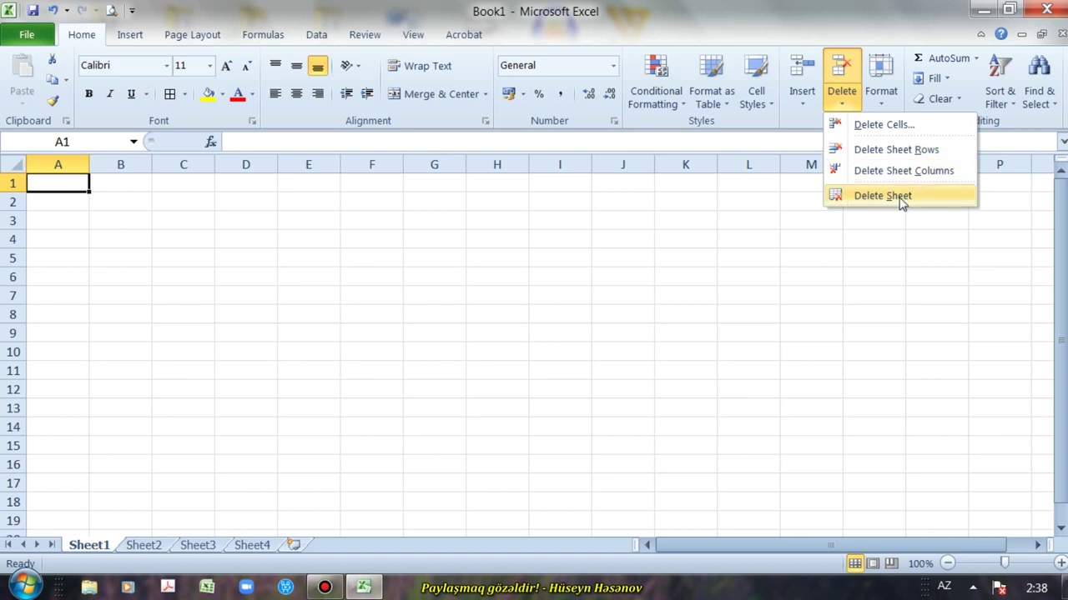
click(339, 290)
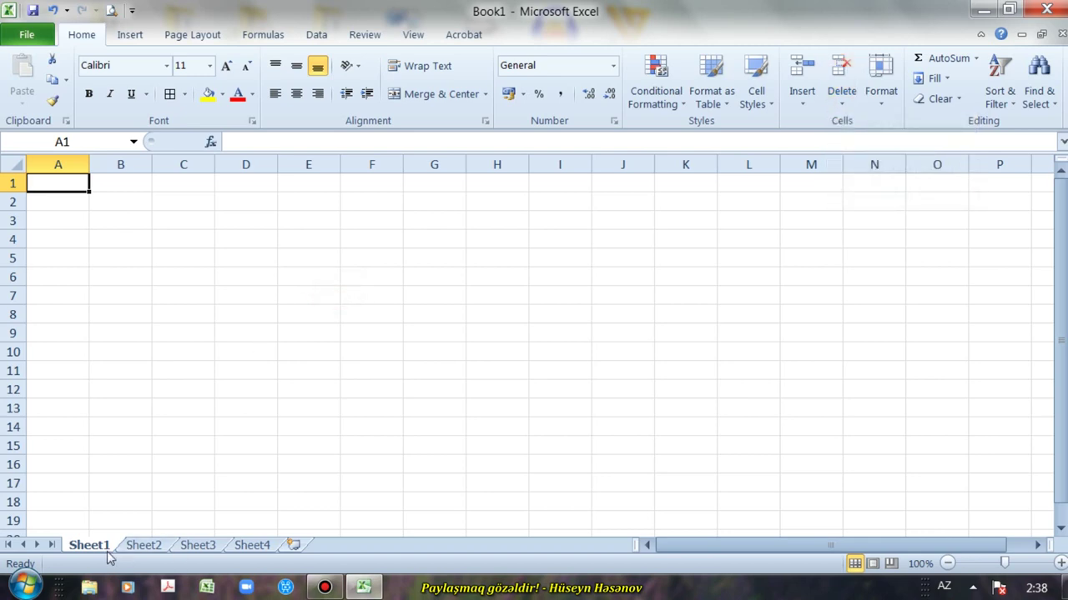
Step: On Sheet3, delete the 4 in cell C5 and shift the cells below up
click(143, 546)
scroll(278, 406, up, 4)
scroll(278, 405, up, 4)
click(200, 545)
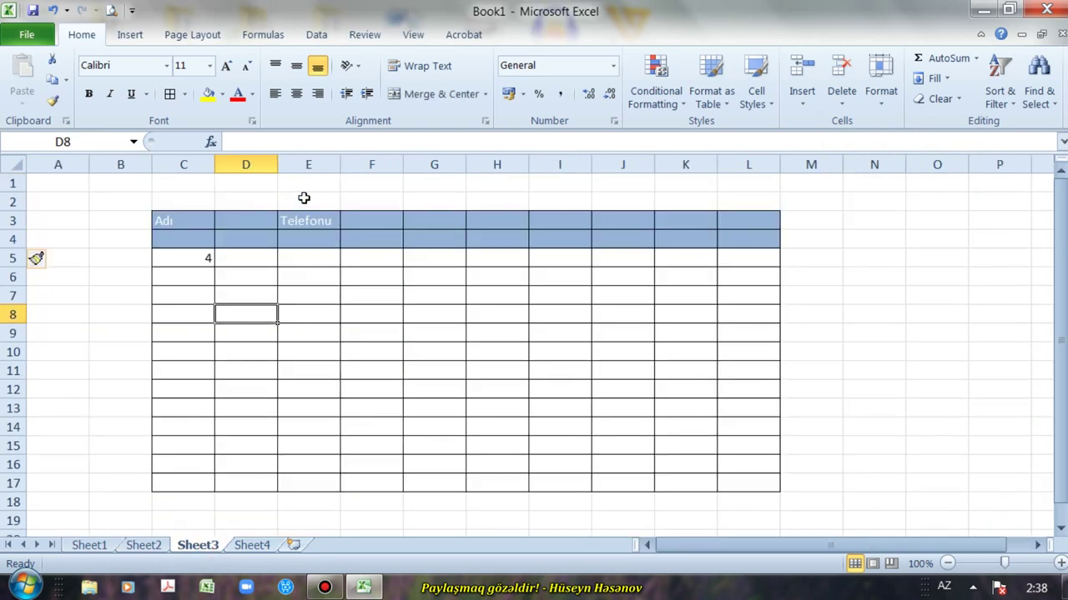
click(204, 259)
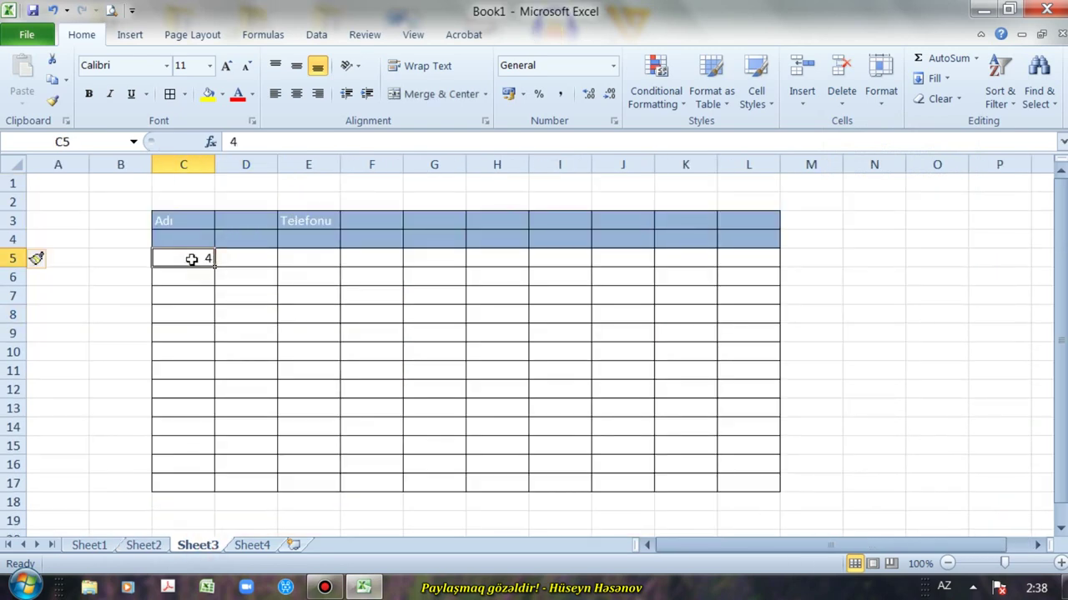
right_click(200, 262)
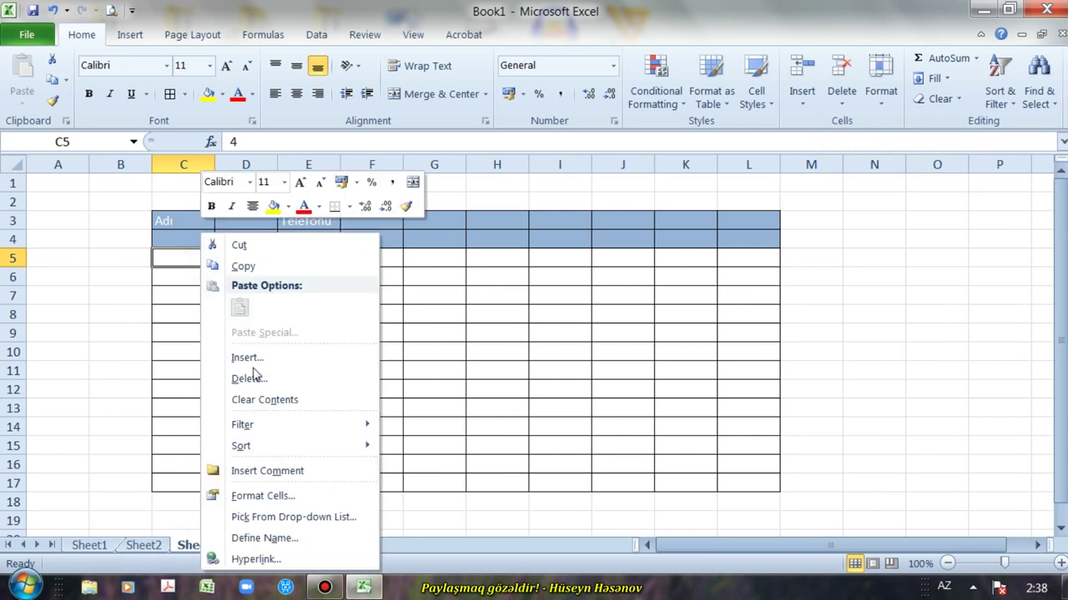
click(281, 383)
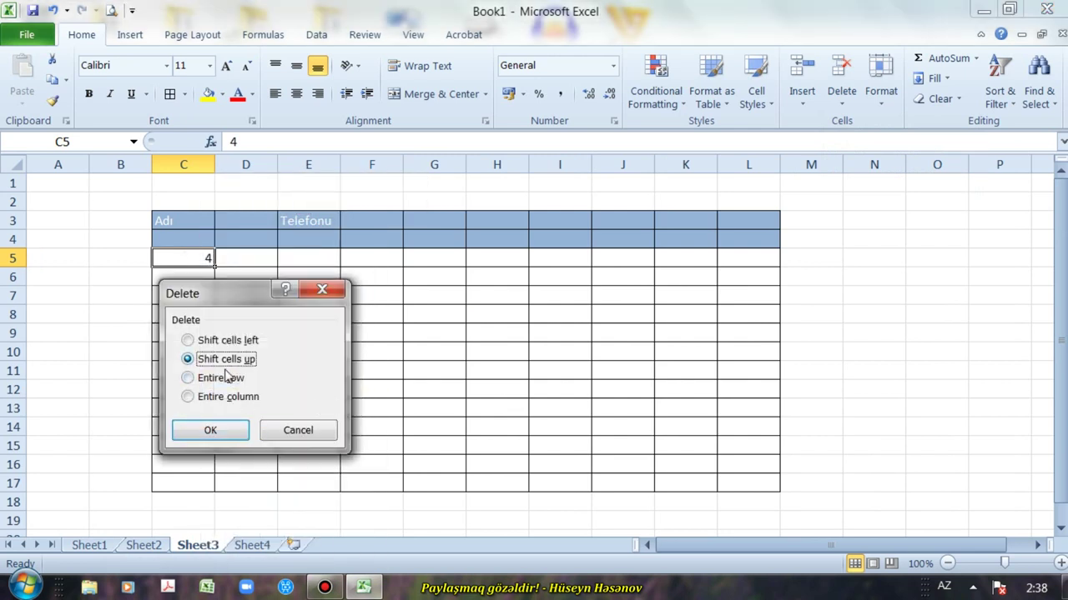
click(218, 431)
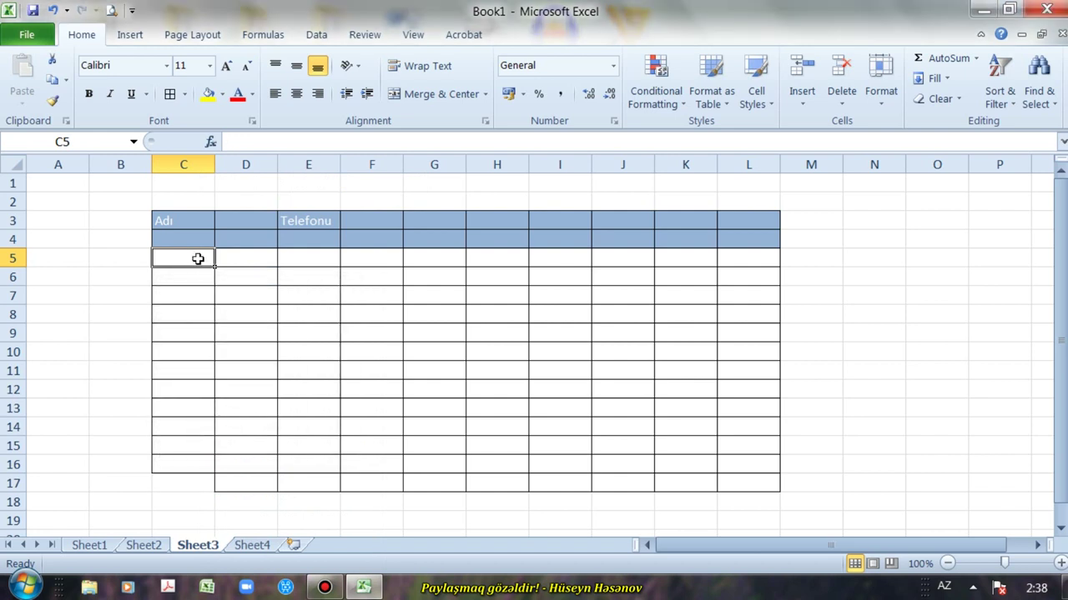
click(186, 481)
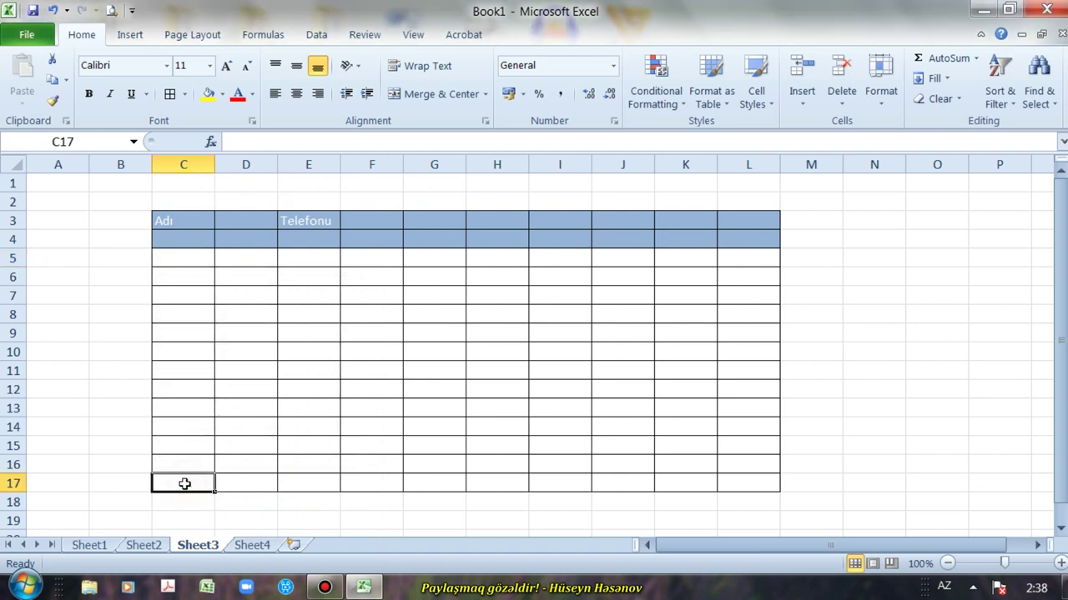
Step: Delete the blank column D so Telefonu sits beside Adı
click(282, 450)
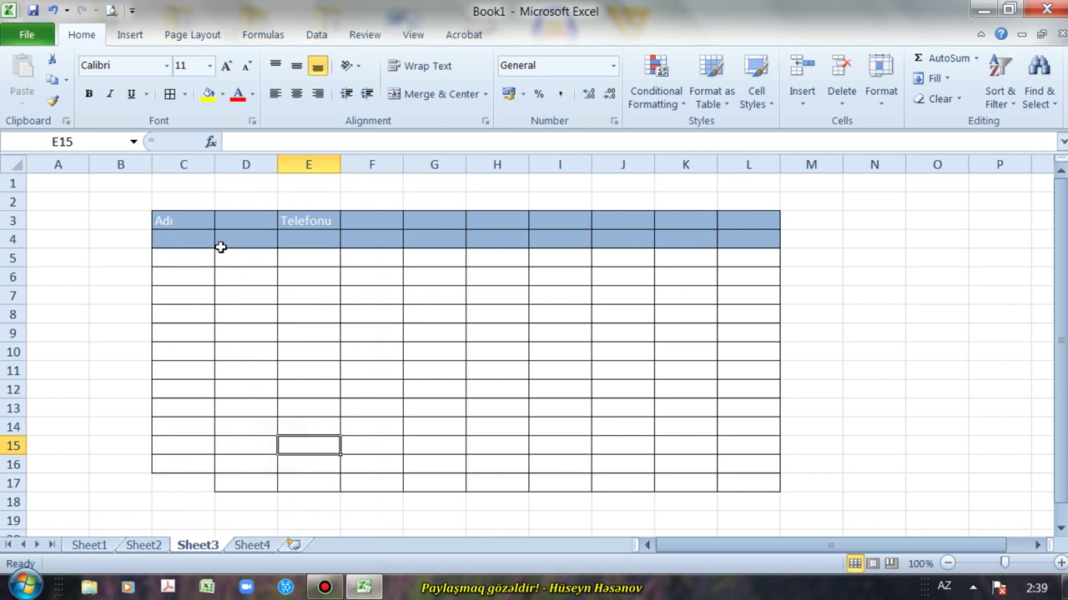
click(882, 104)
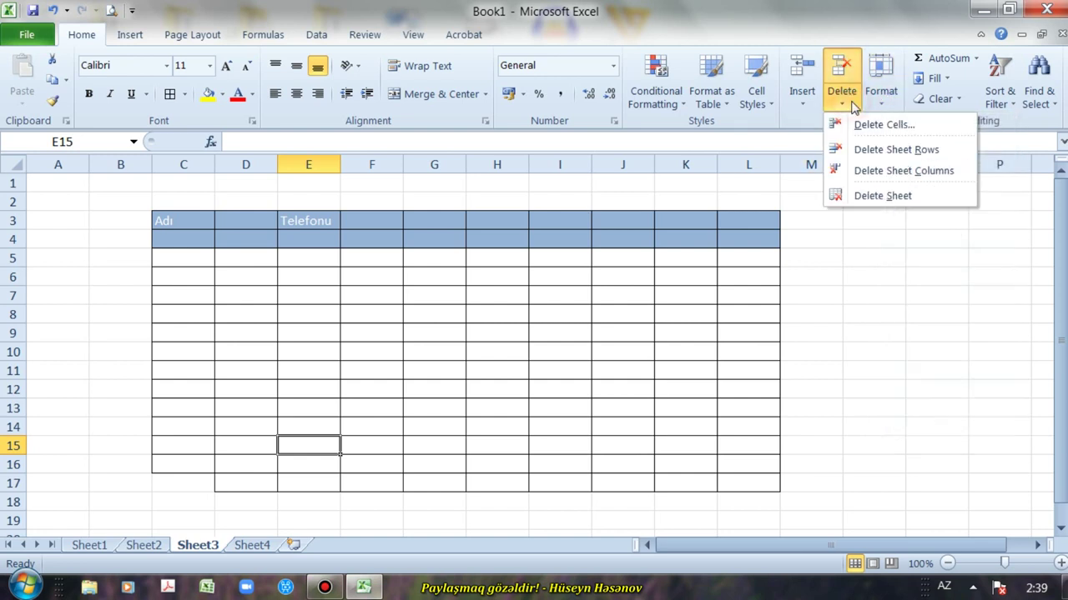
click(371, 254)
click(244, 161)
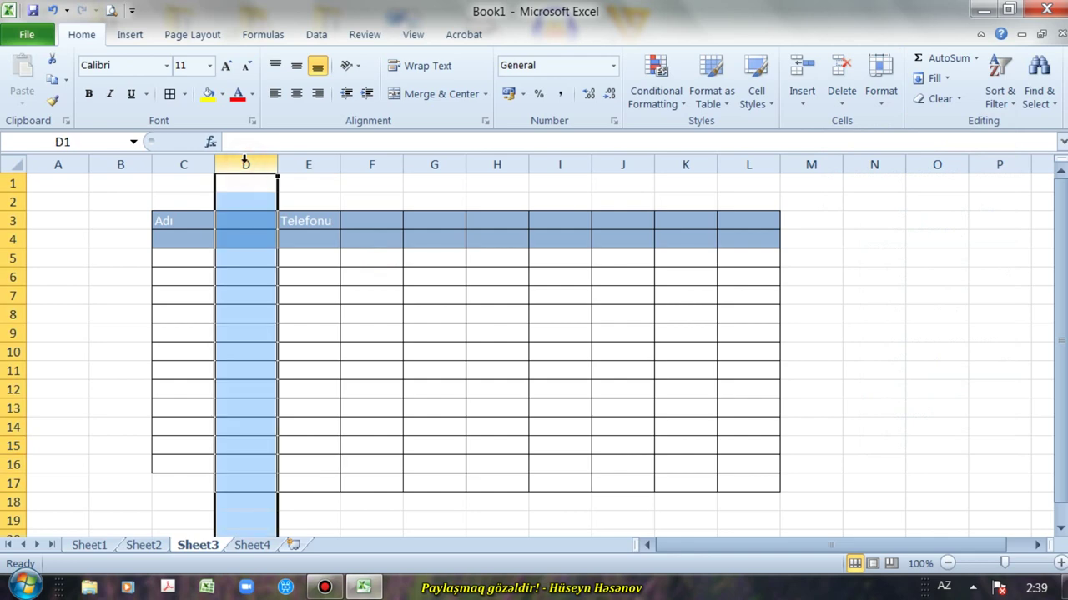
right_click(244, 160)
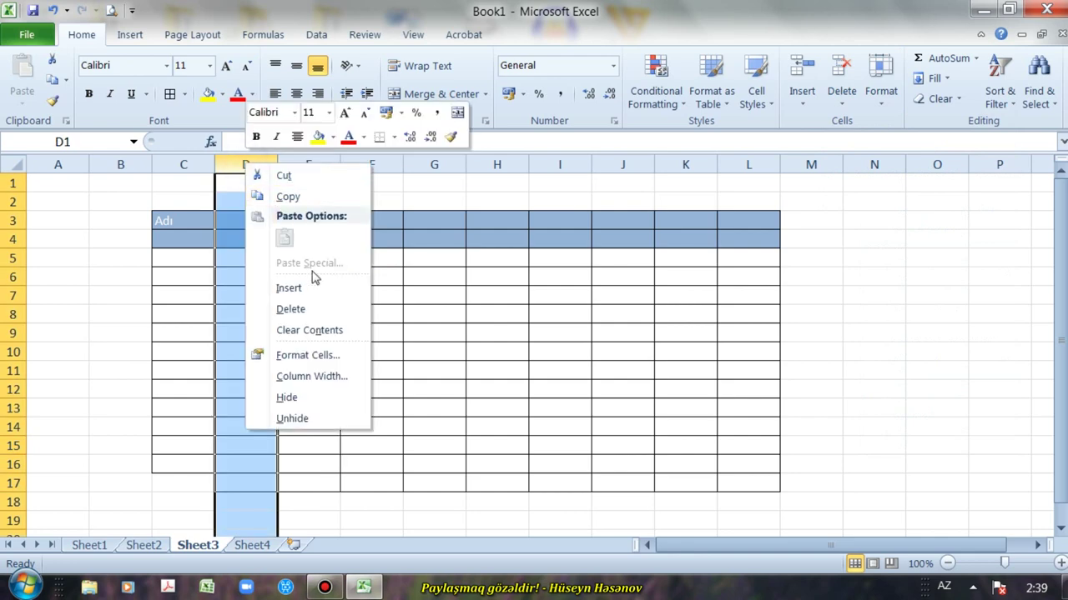
click(304, 308)
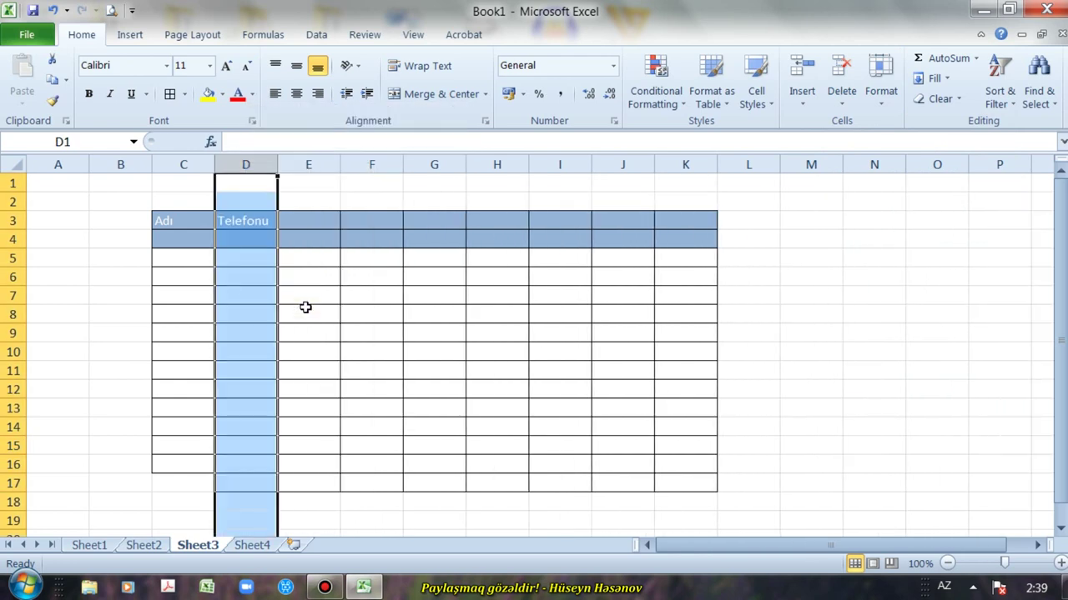
click(305, 308)
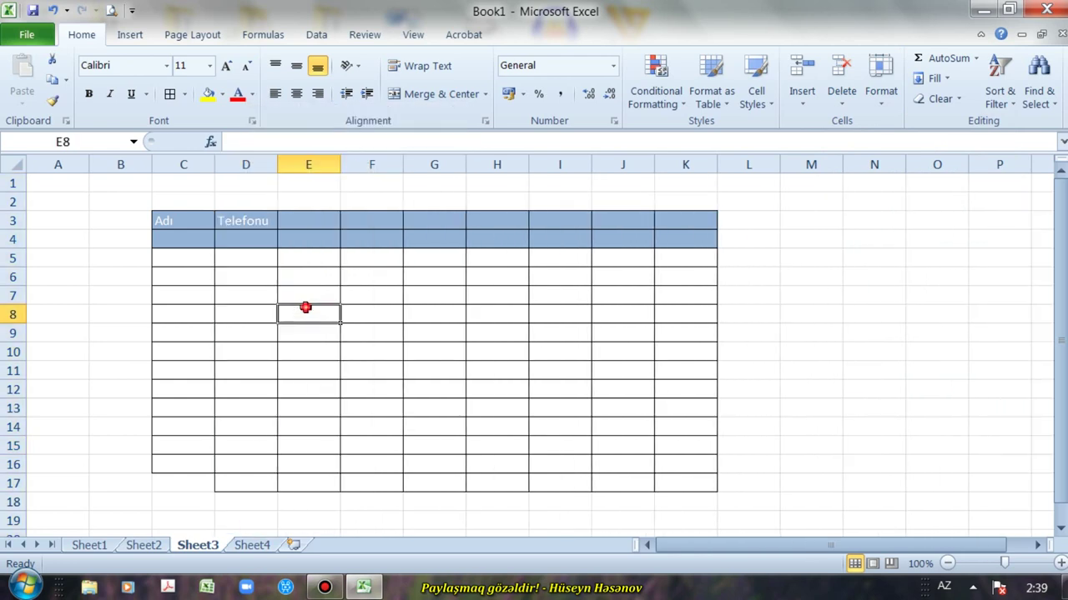
Step: Enter 'ana bala gedirdilər' into cell E5
click(883, 114)
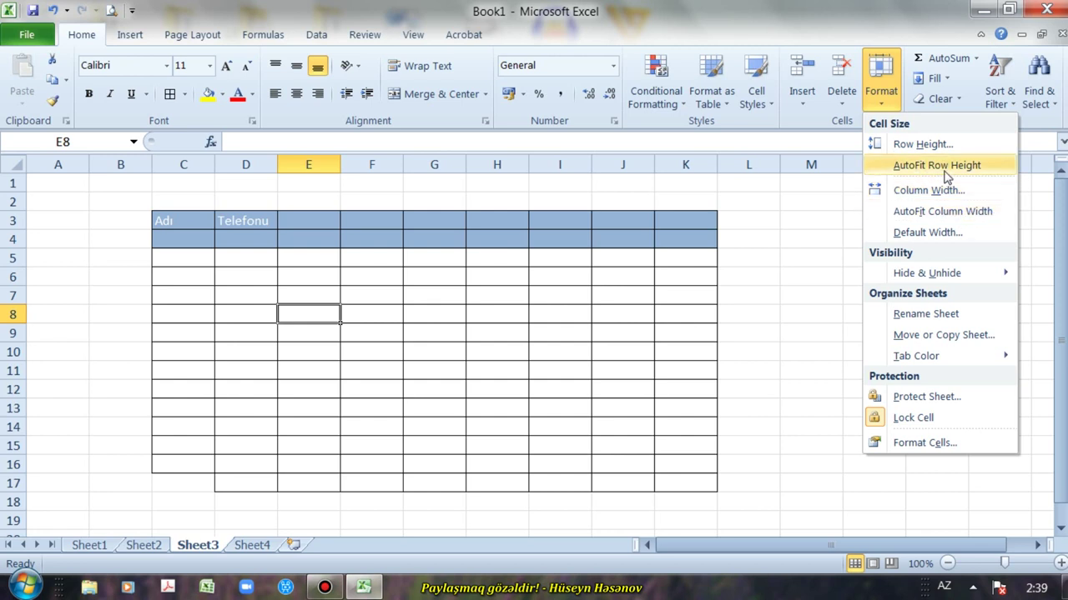
click(312, 257)
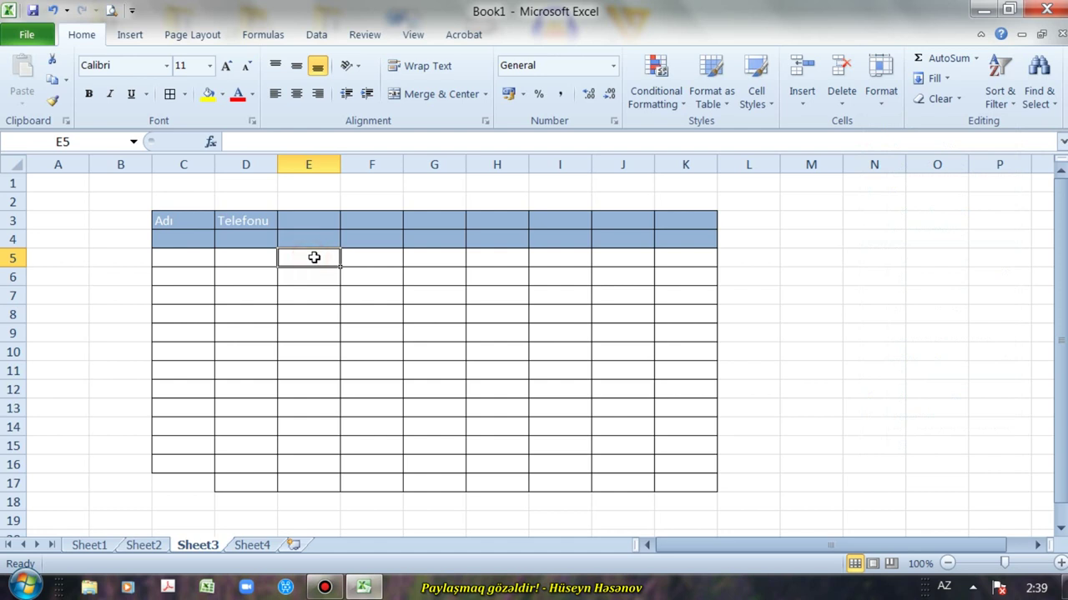
text(ana)
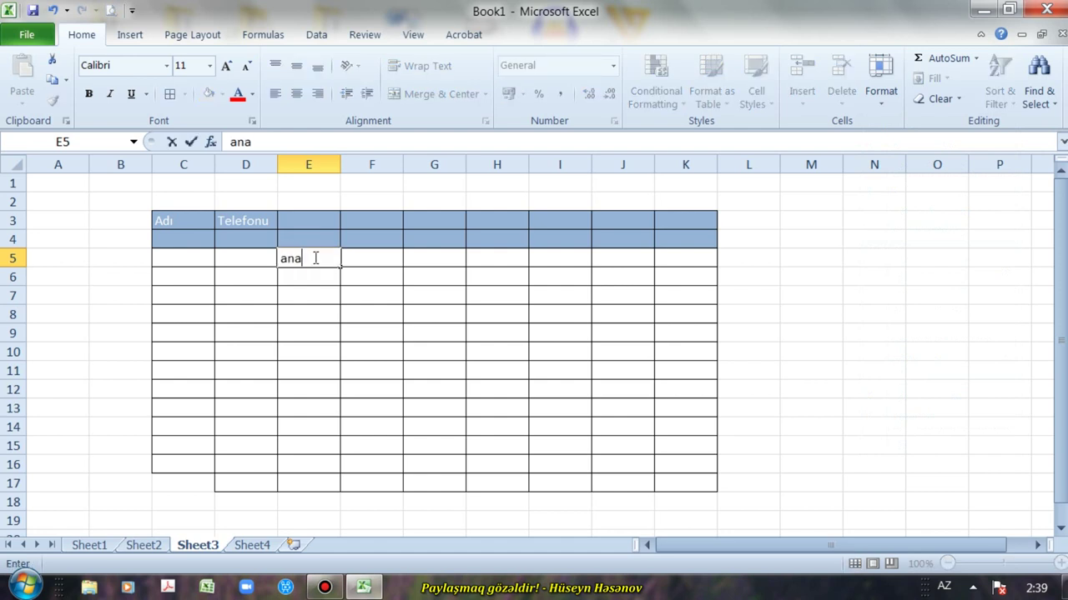
text( bala )
text(gedird)
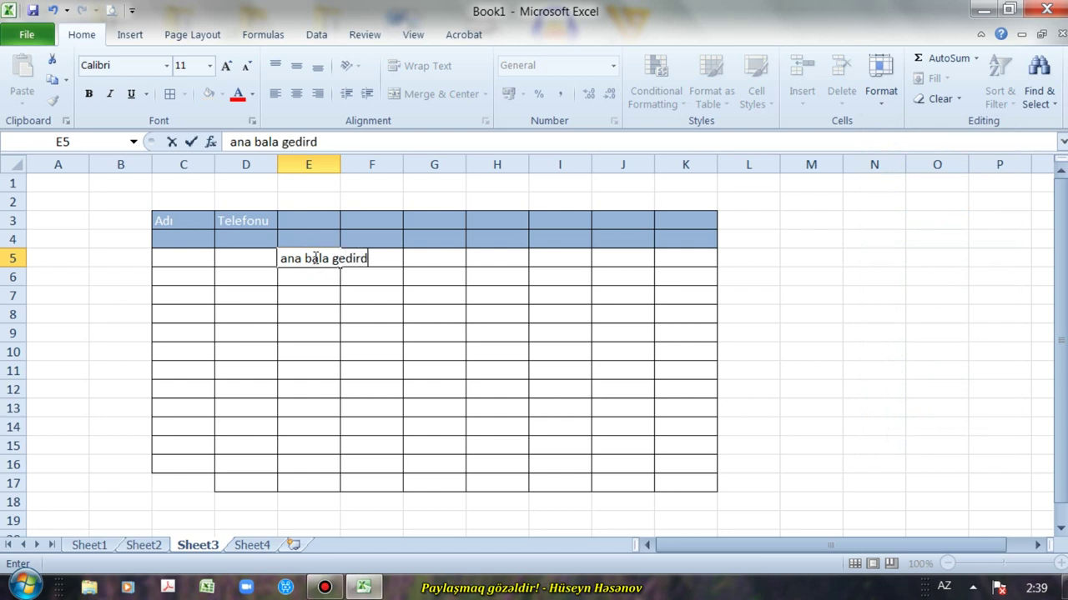
text(ilə)
click(311, 330)
Step: AutoFit the height of row 5 from the Format menu
click(297, 256)
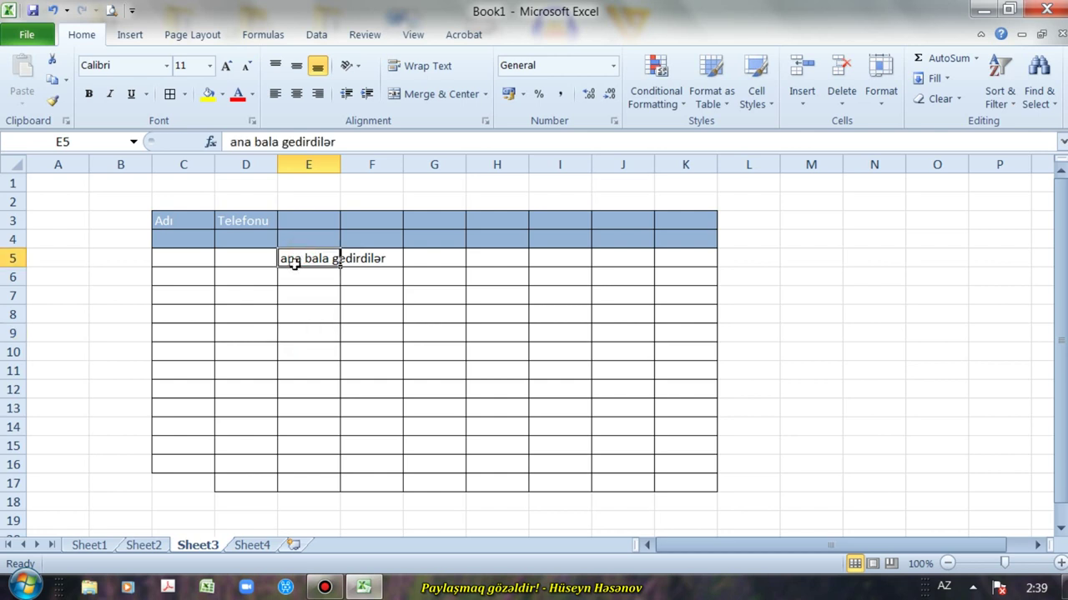
click(881, 100)
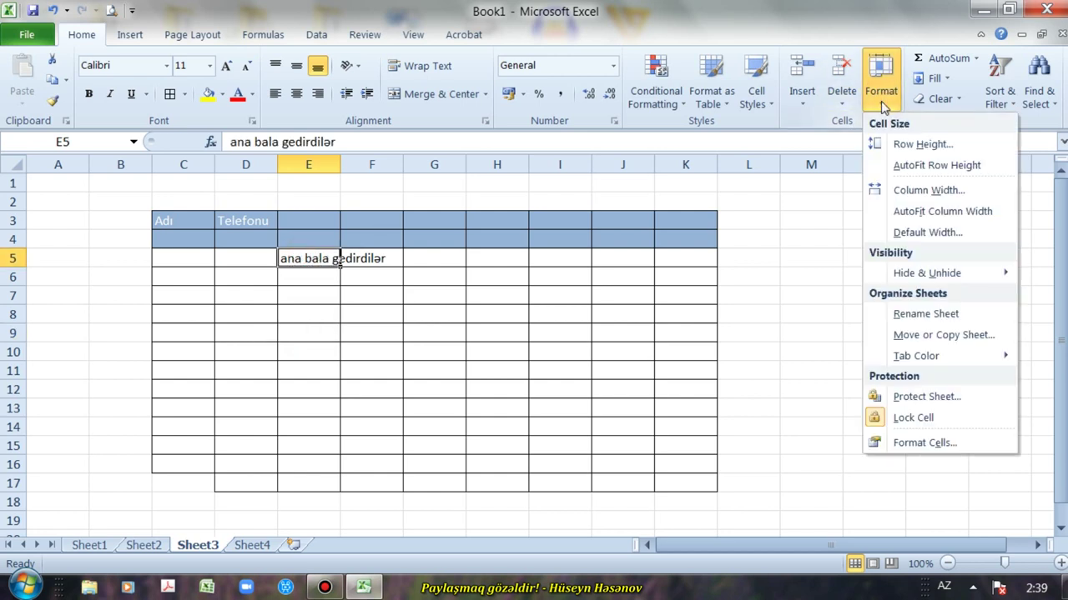
click(911, 165)
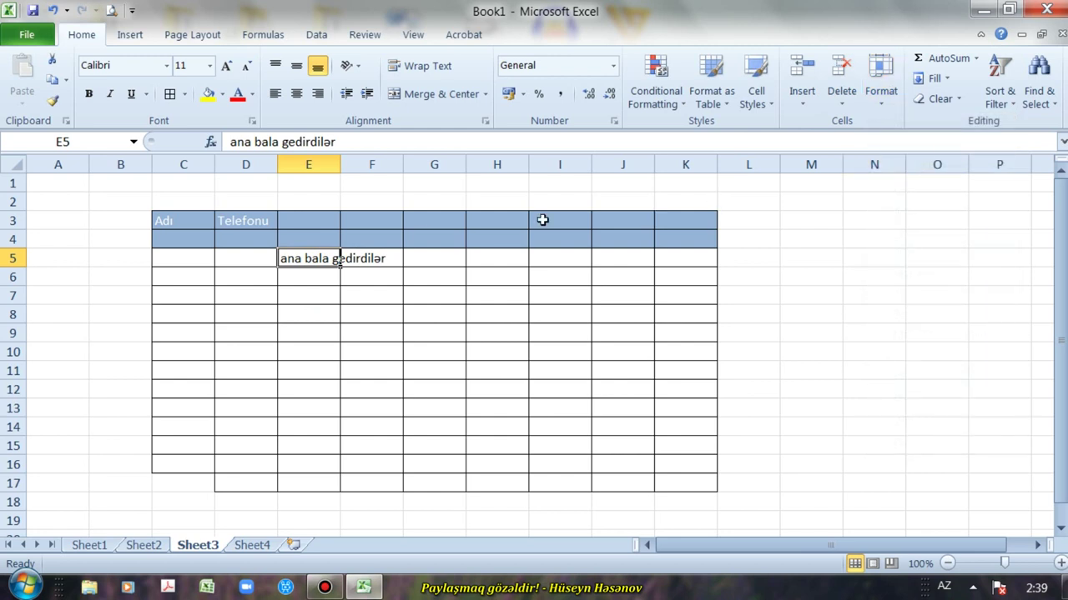
click(322, 293)
click(304, 258)
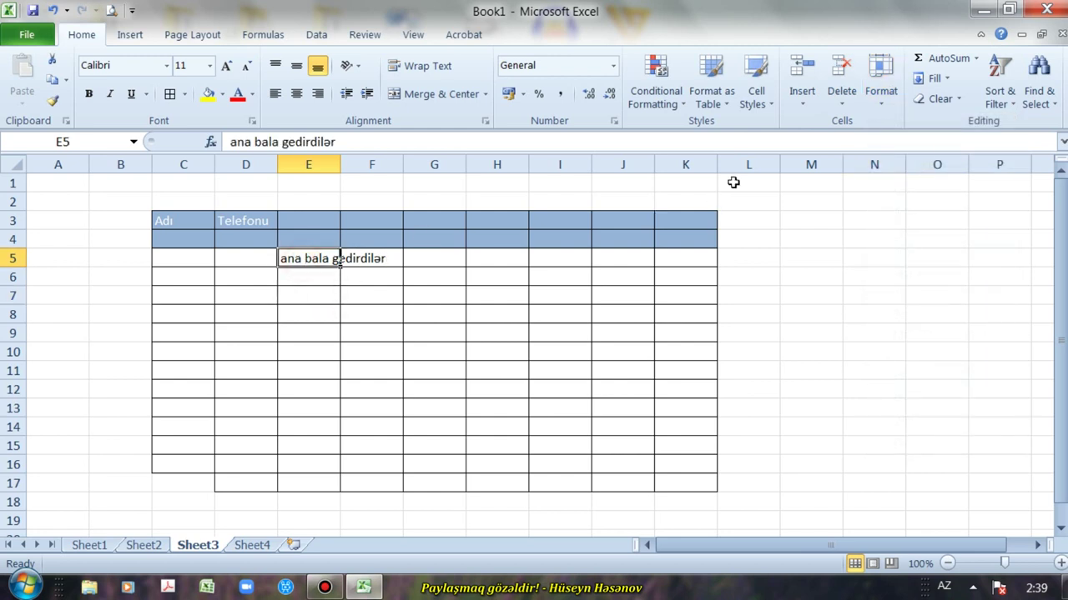
click(875, 105)
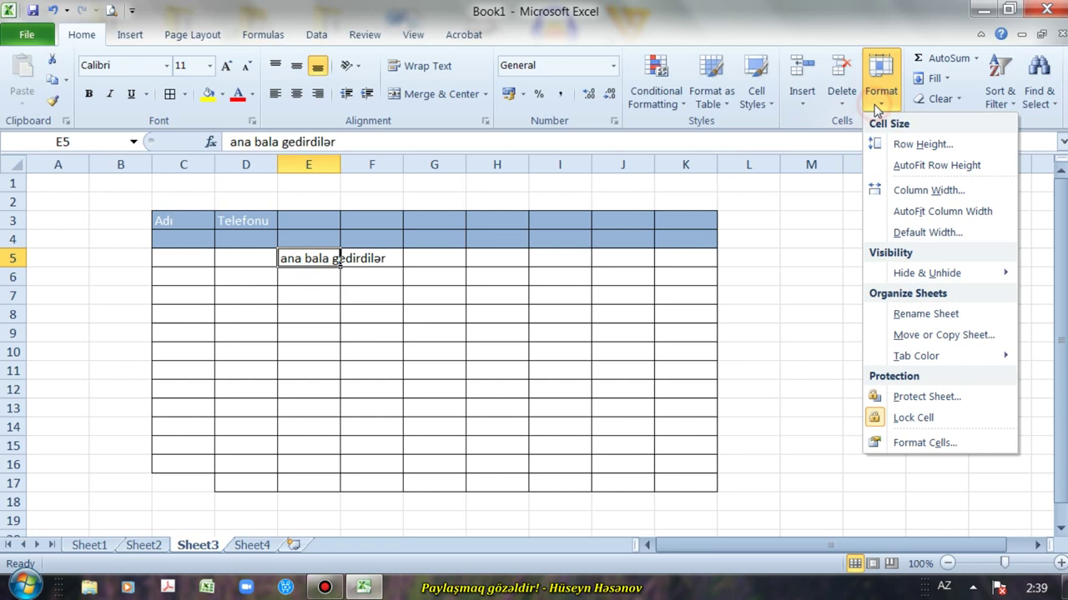
Step: AutoFit column E's width to the phrase 'ana bala gedirdilər'
click(907, 212)
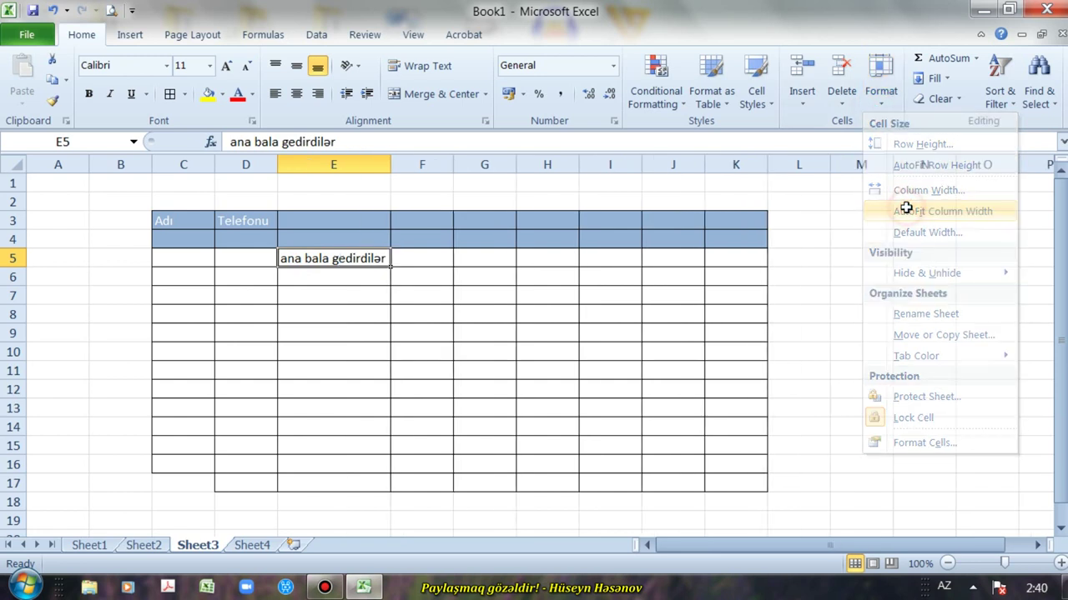
click(330, 163)
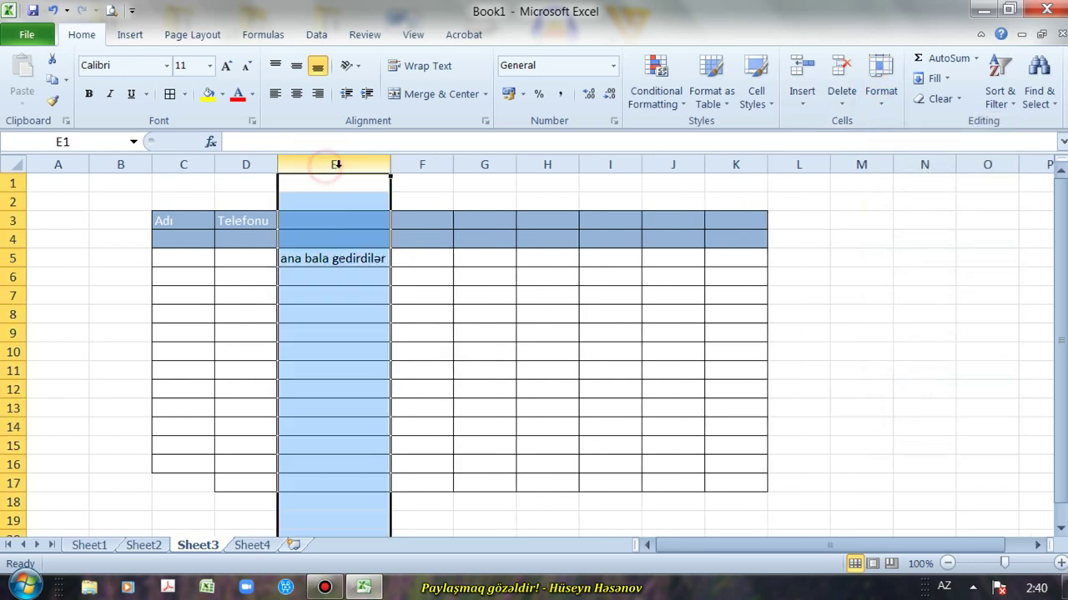
click(333, 280)
click(310, 258)
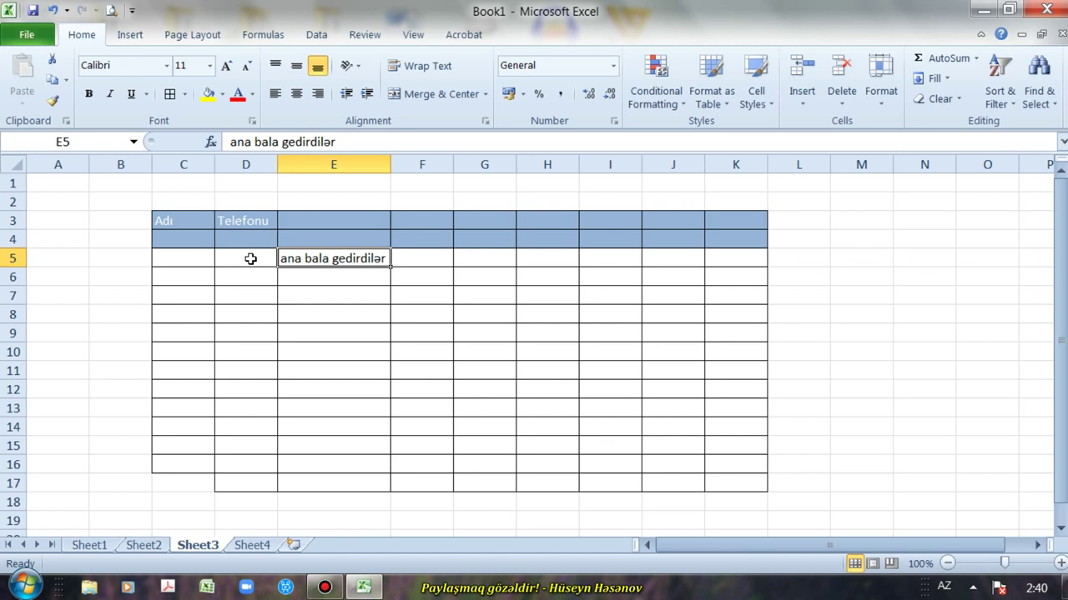
click(566, 297)
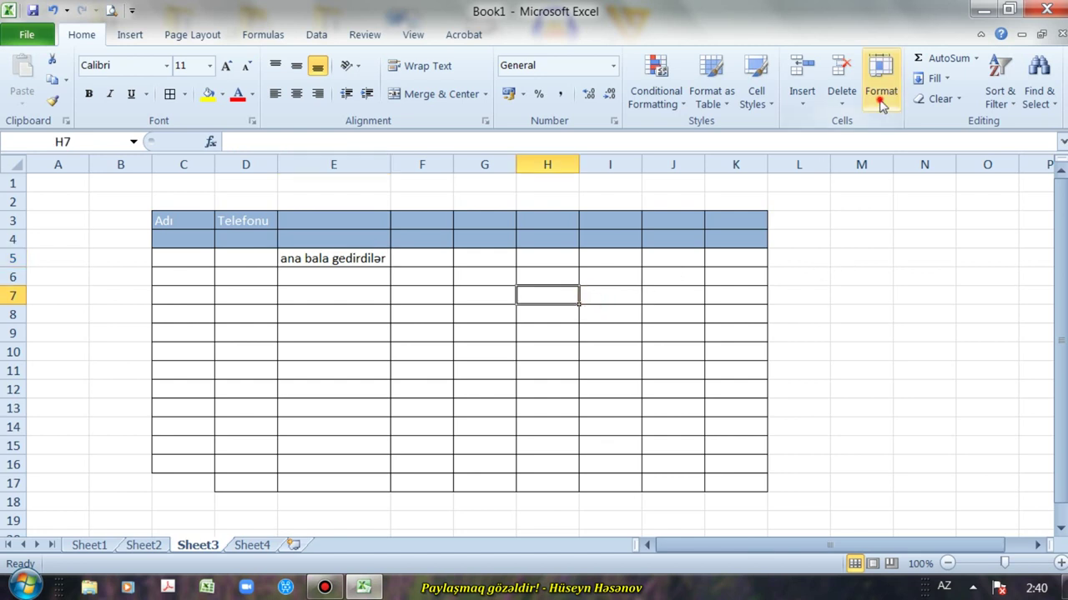
click(882, 105)
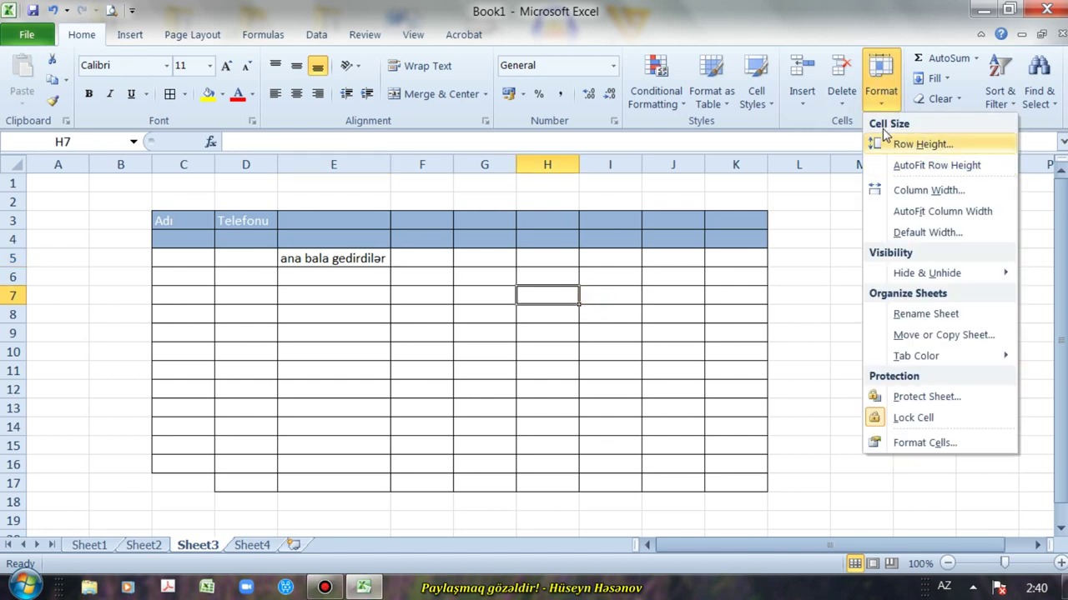
click(319, 305)
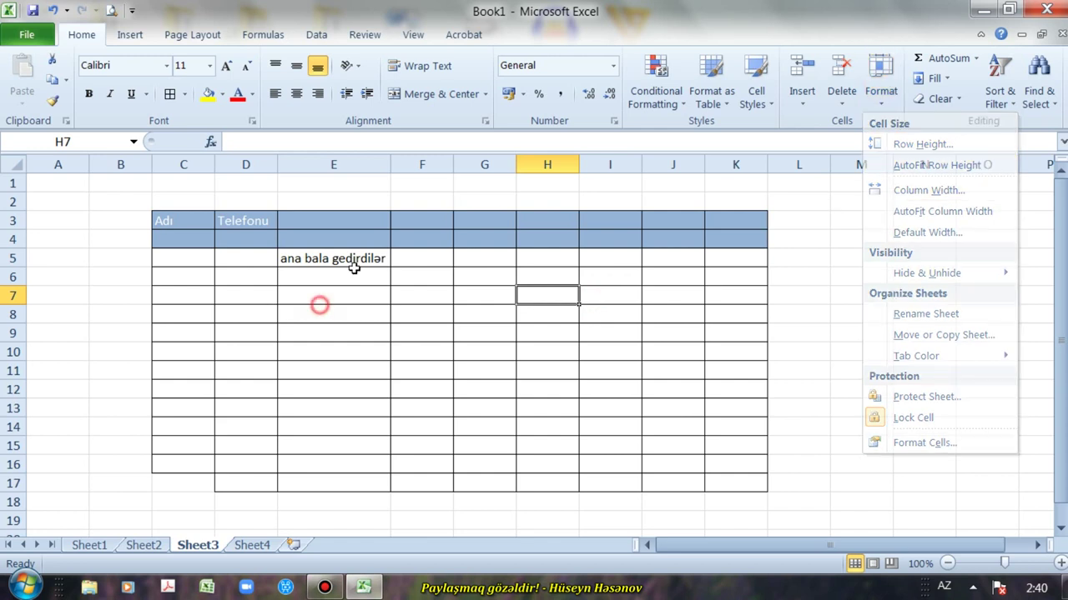
click(881, 98)
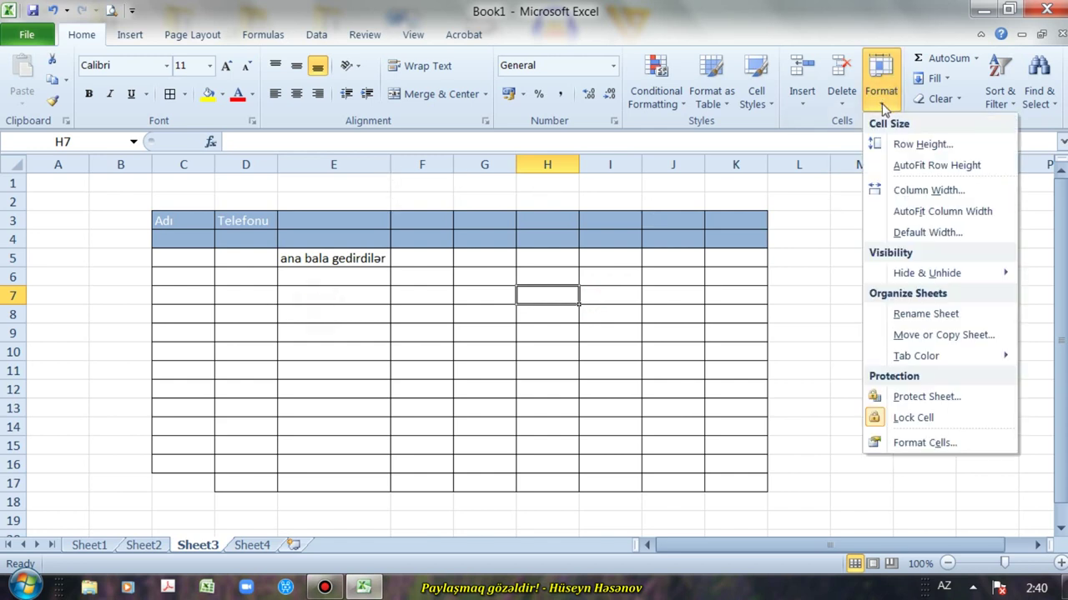
click(305, 303)
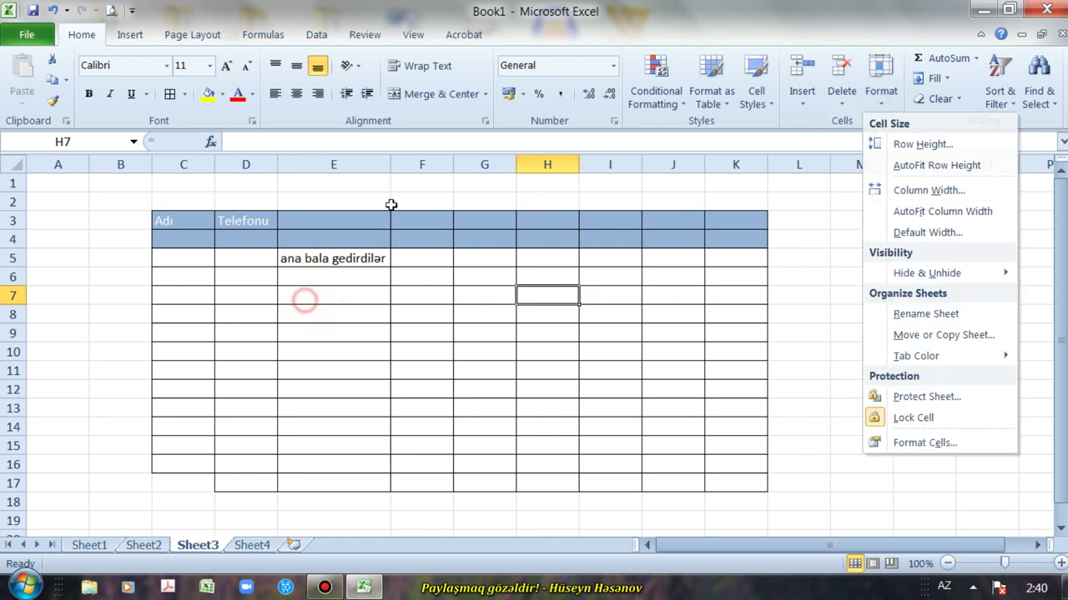
Step: Drag row 5 much taller and widen column E to about 141 pixels
drag(392, 168, 343, 180)
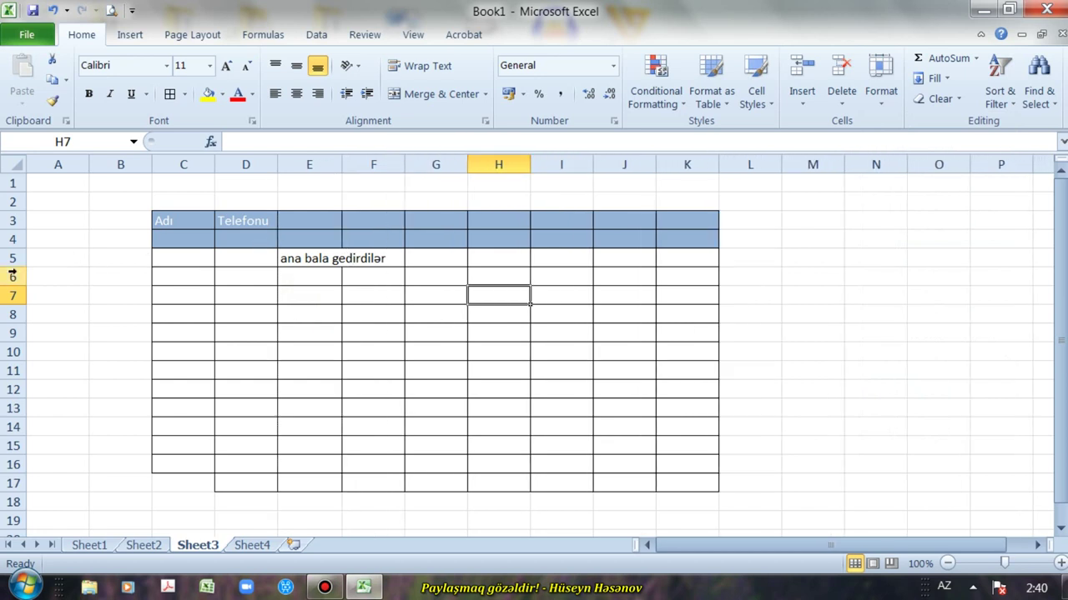
drag(21, 267, 22, 322)
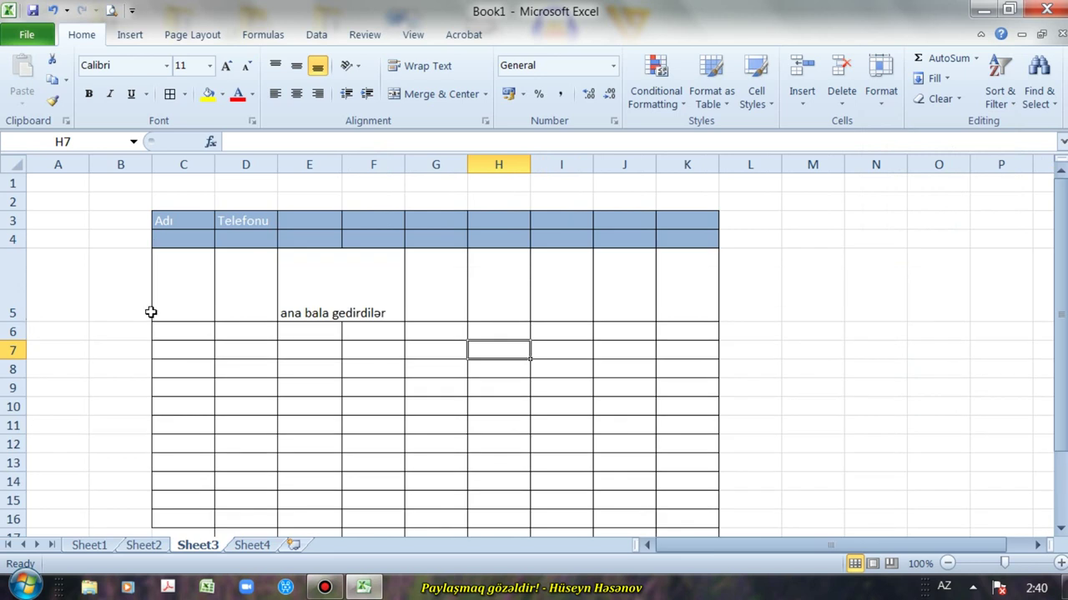
click(355, 297)
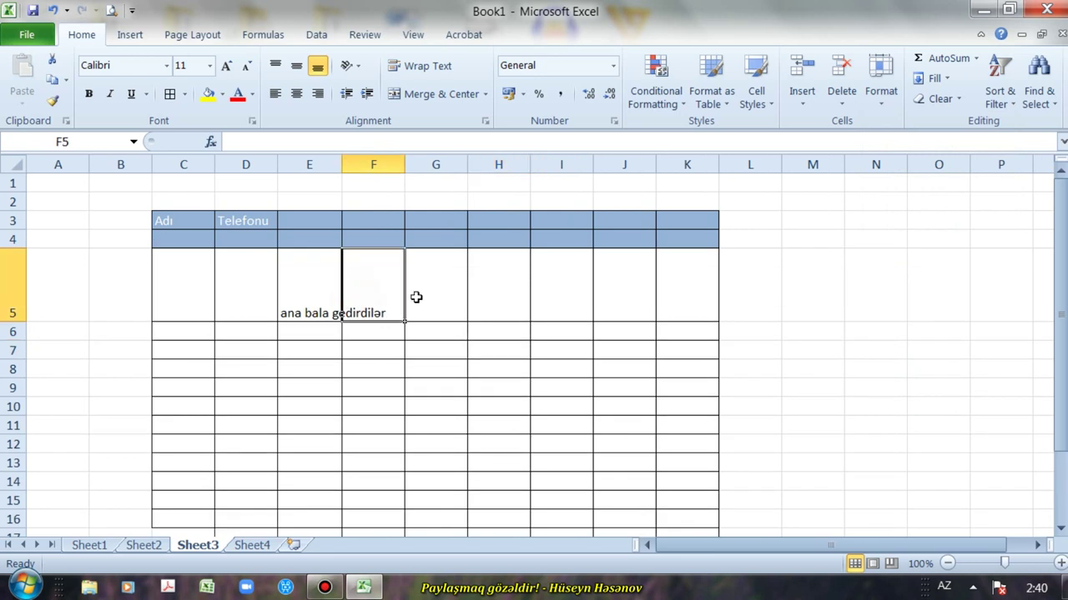
click(313, 282)
drag(338, 165, 396, 165)
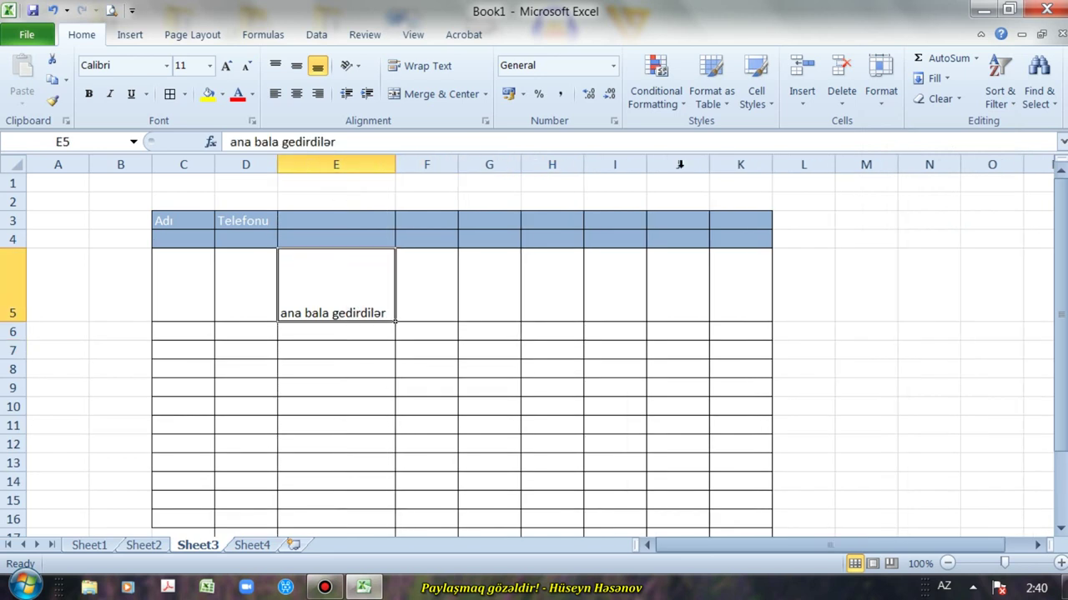
click(879, 106)
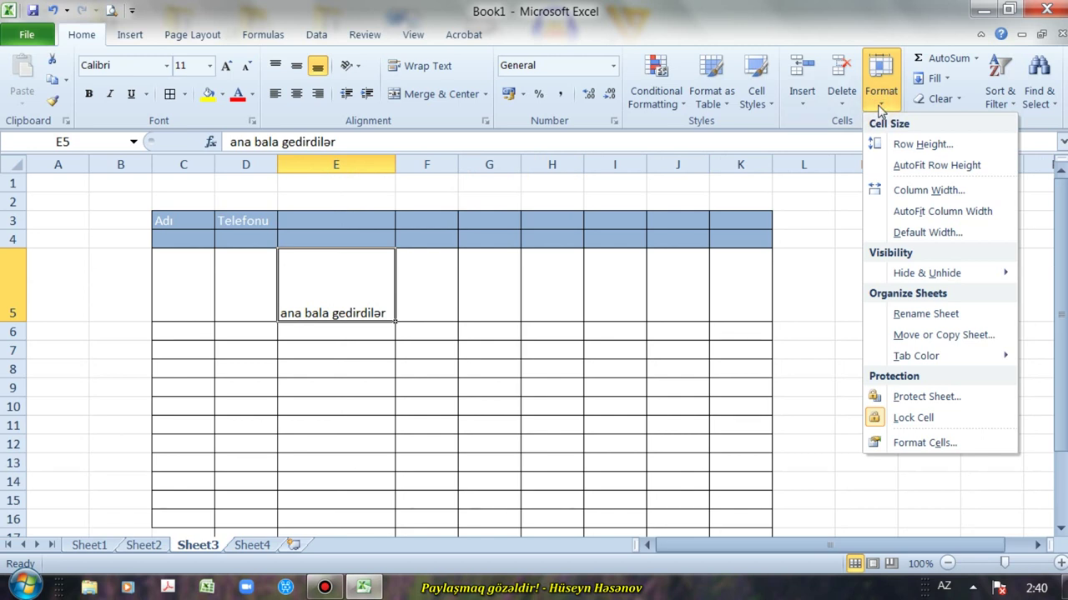
mouse_move(913, 355)
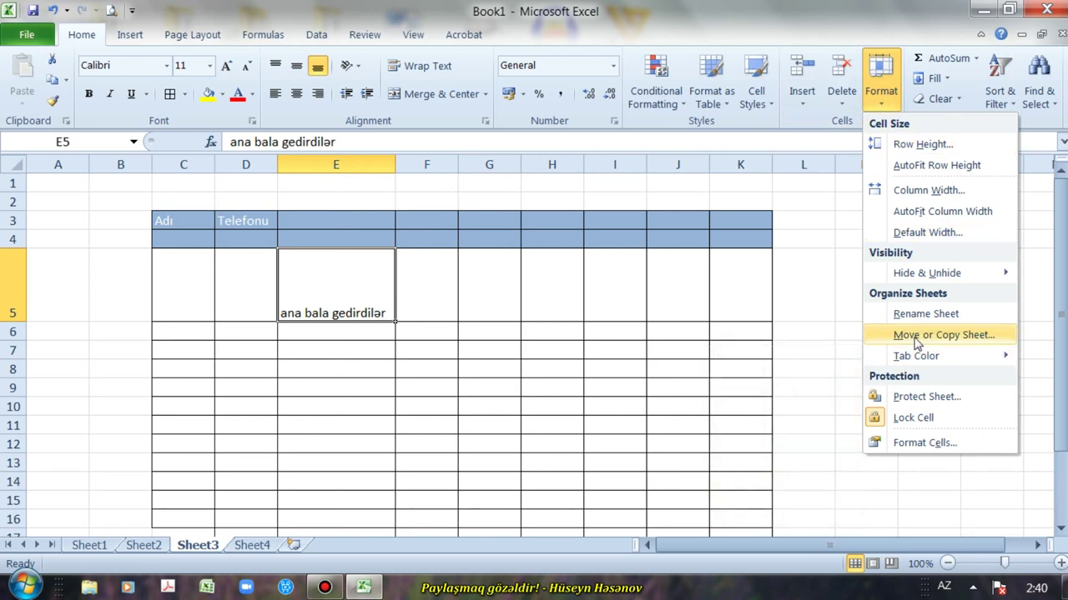
mouse_move(923, 280)
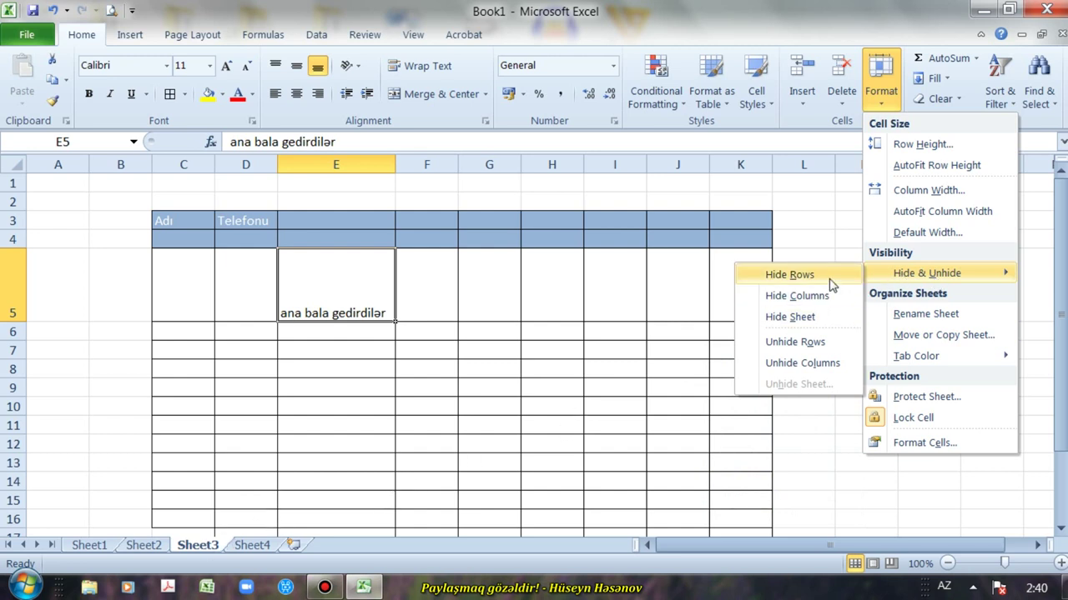
click(807, 317)
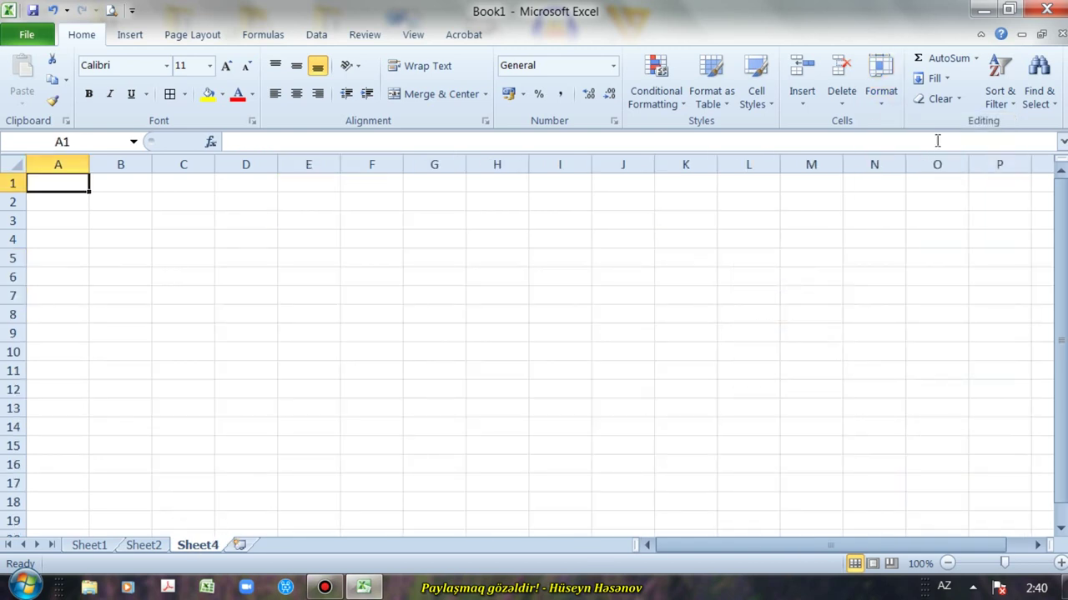
click(879, 94)
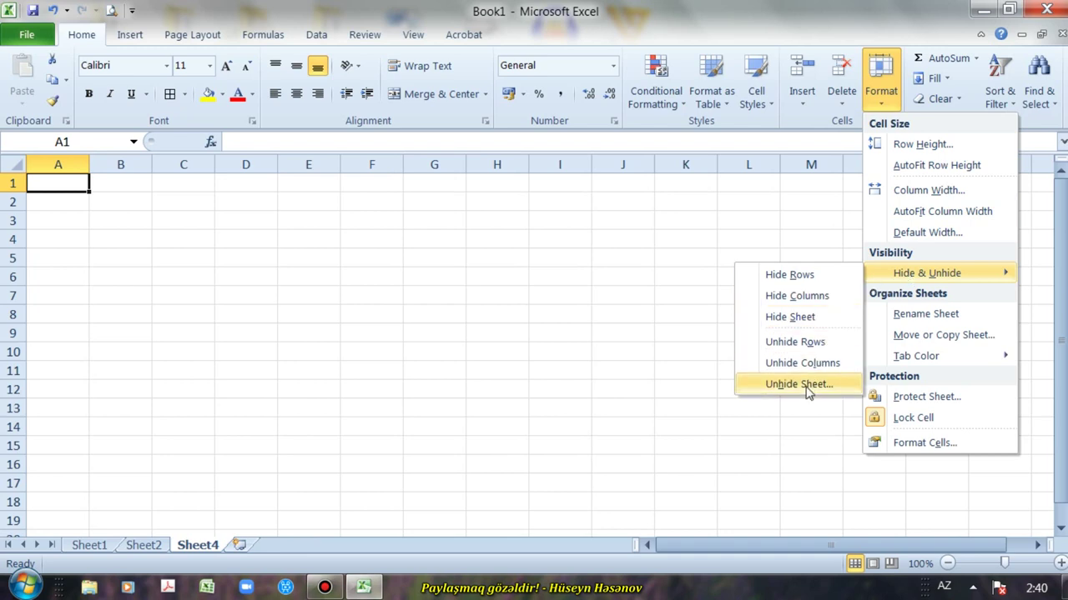
click(805, 389)
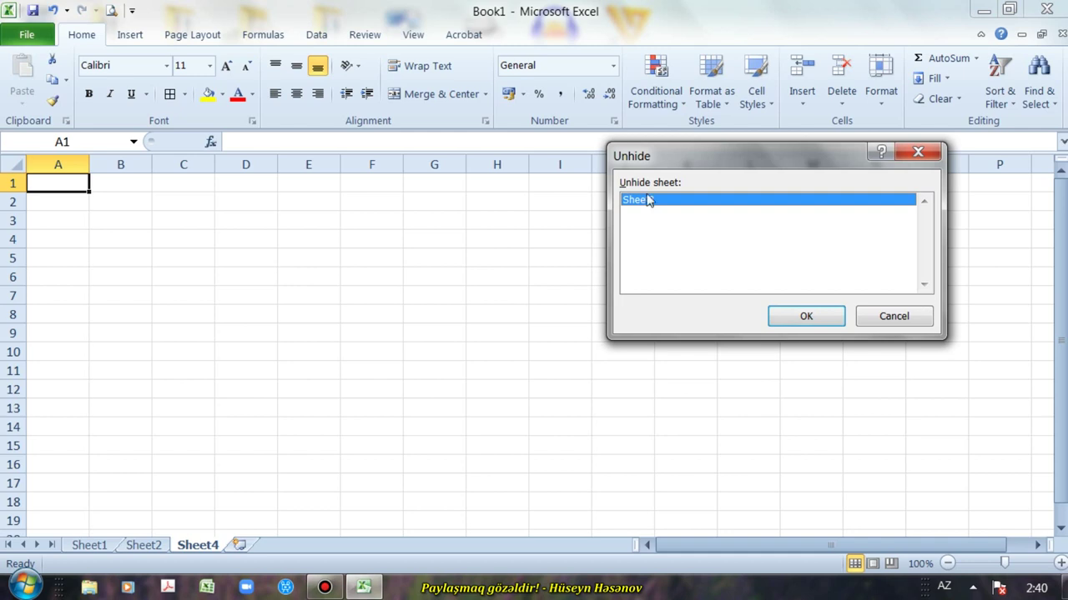
click(792, 323)
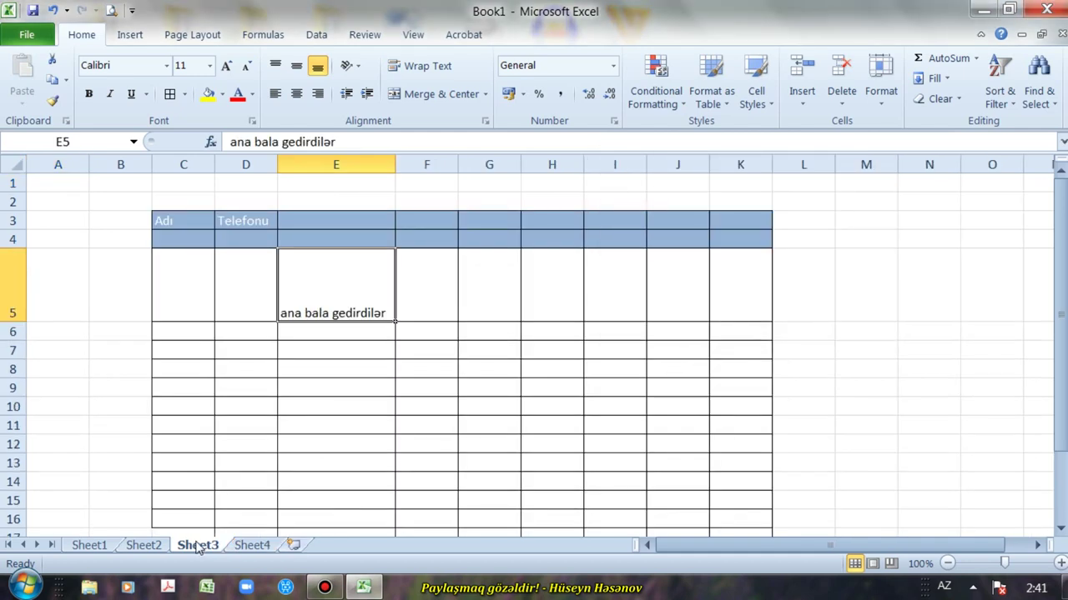
click(883, 111)
Step: Hide column E using Format > Hide & Unhide > Hide Columns
click(464, 286)
click(345, 164)
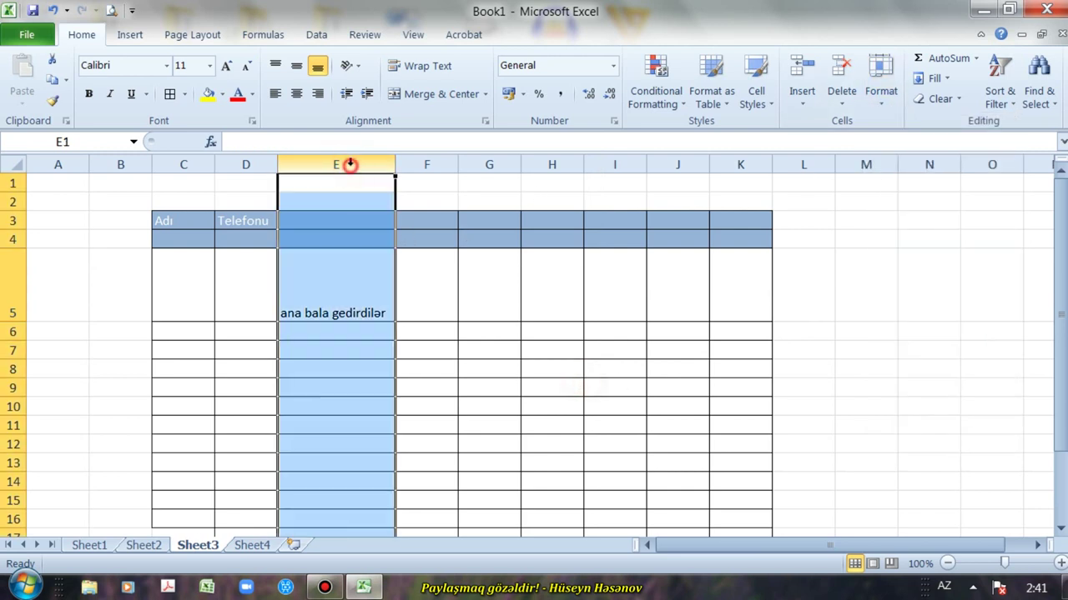
click(882, 108)
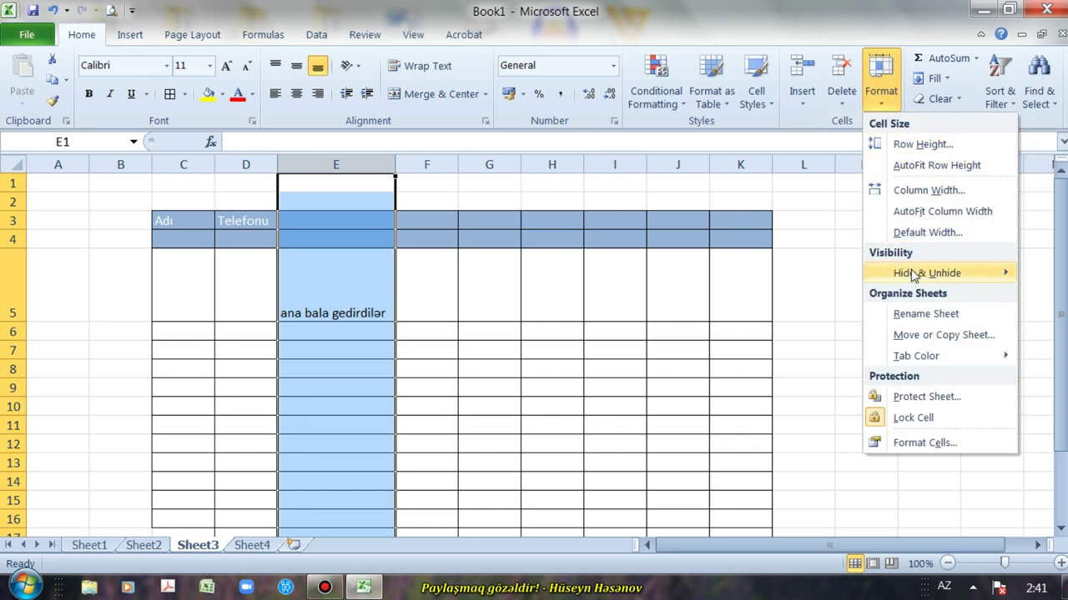
mouse_move(913, 277)
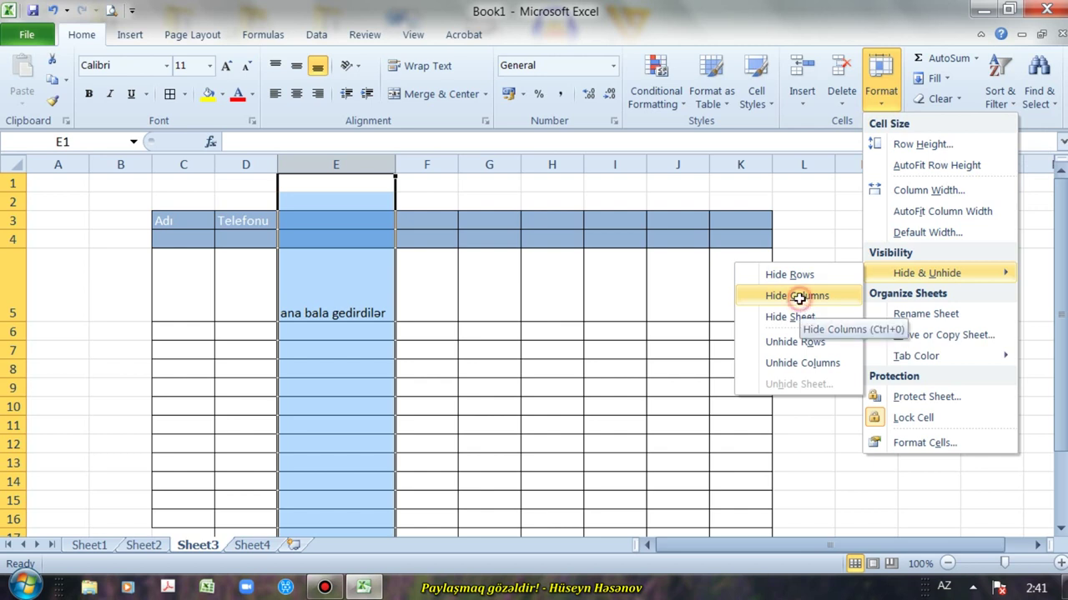
click(799, 299)
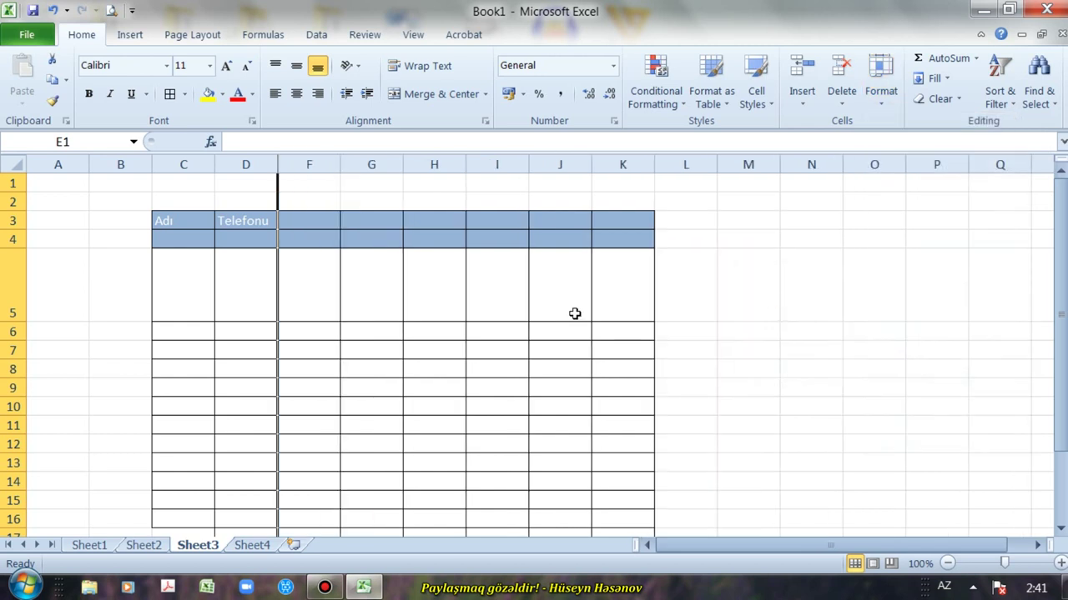
Step: Unhide column E so its phrase shows again
click(882, 108)
mouse_move(913, 272)
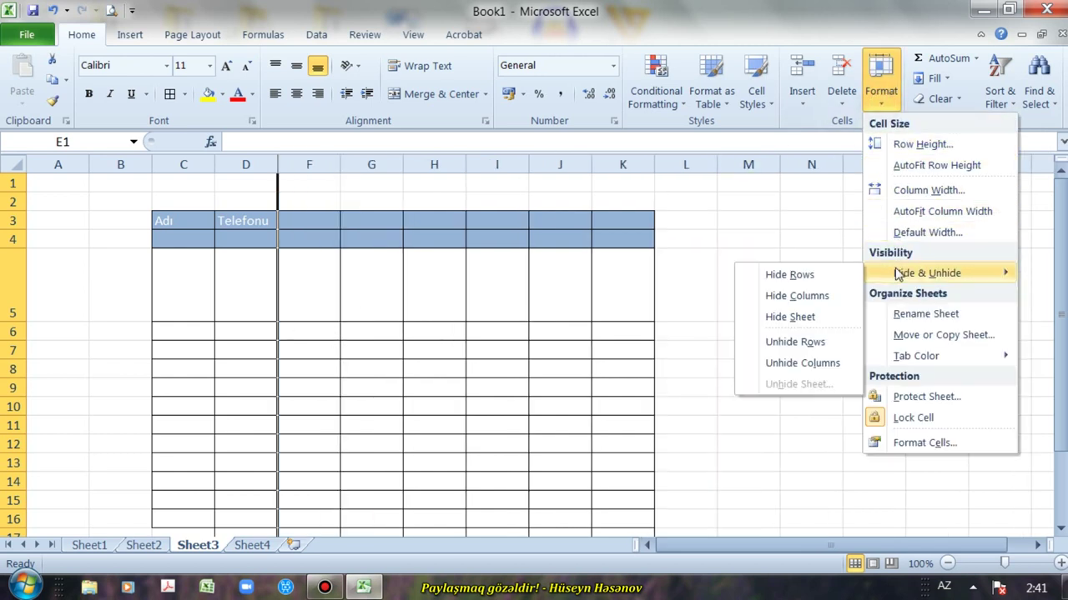
click(801, 364)
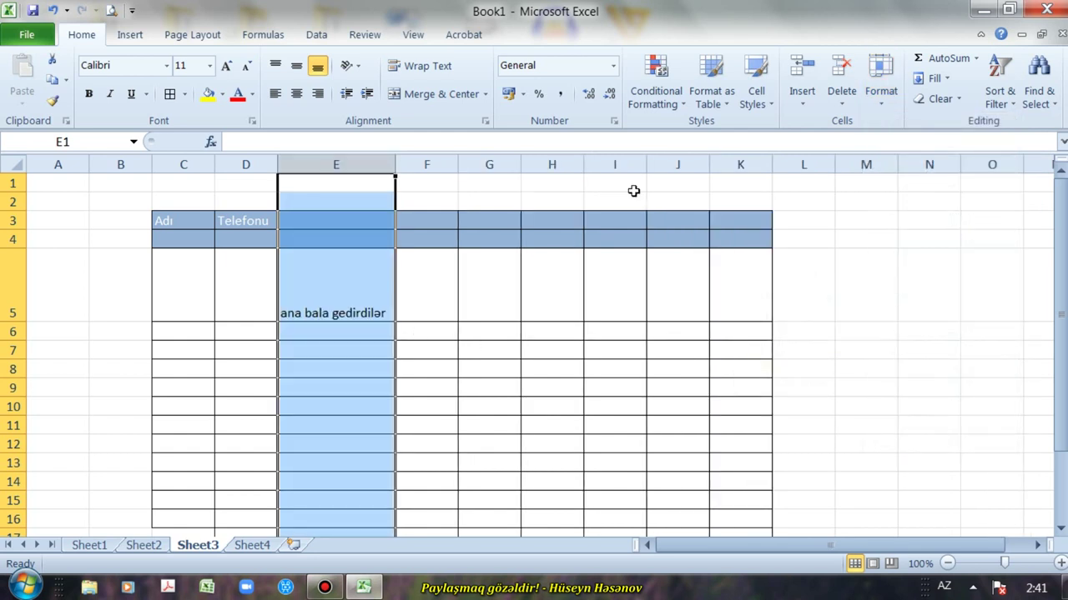
Step: Rename Sheet3 to 'riyaziyyat' through Format > Rename Sheet
click(889, 107)
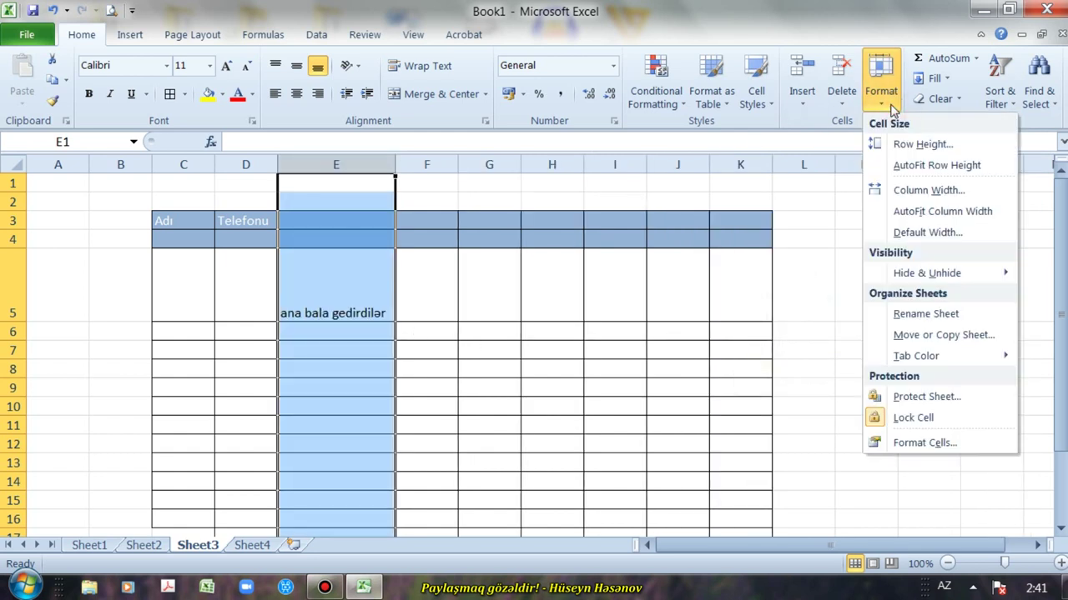
click(926, 315)
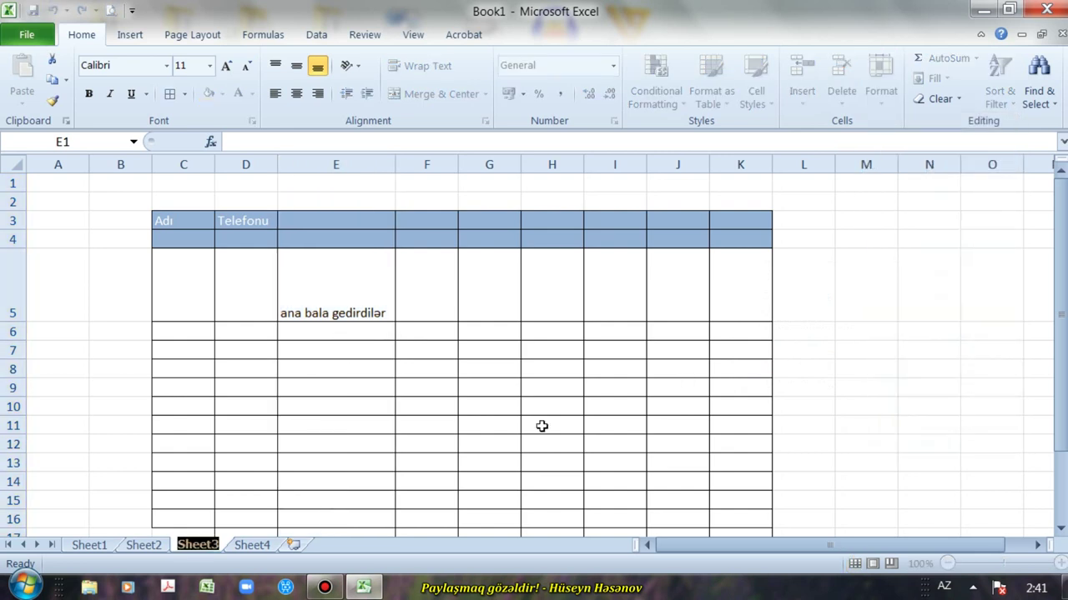
text(riyaziyyat)
click(443, 451)
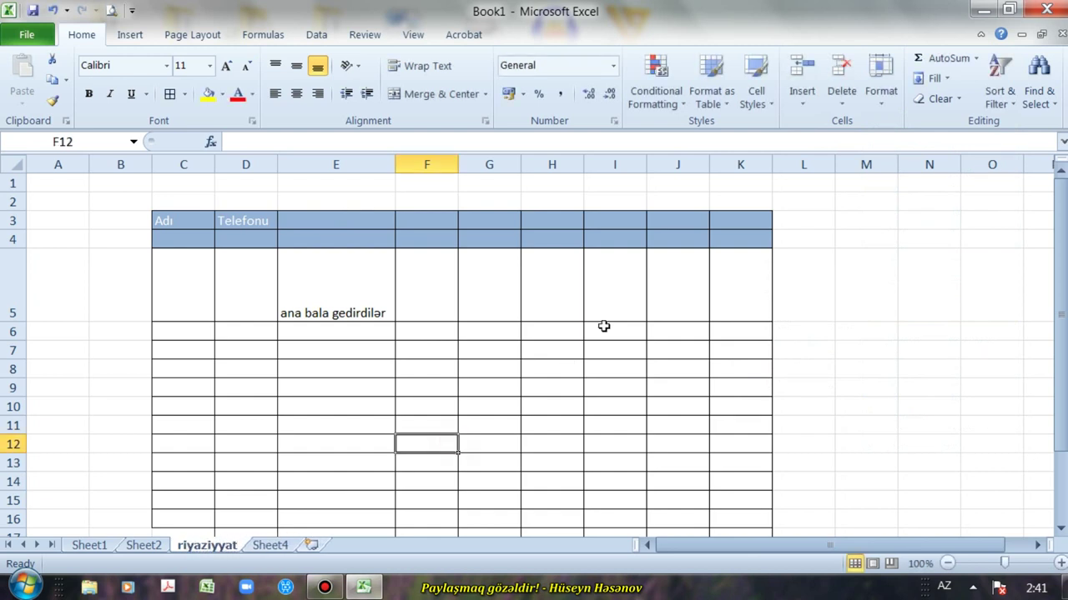
Step: Rename Sheet4 to 'tarix' by double-clicking its tab
click(282, 548)
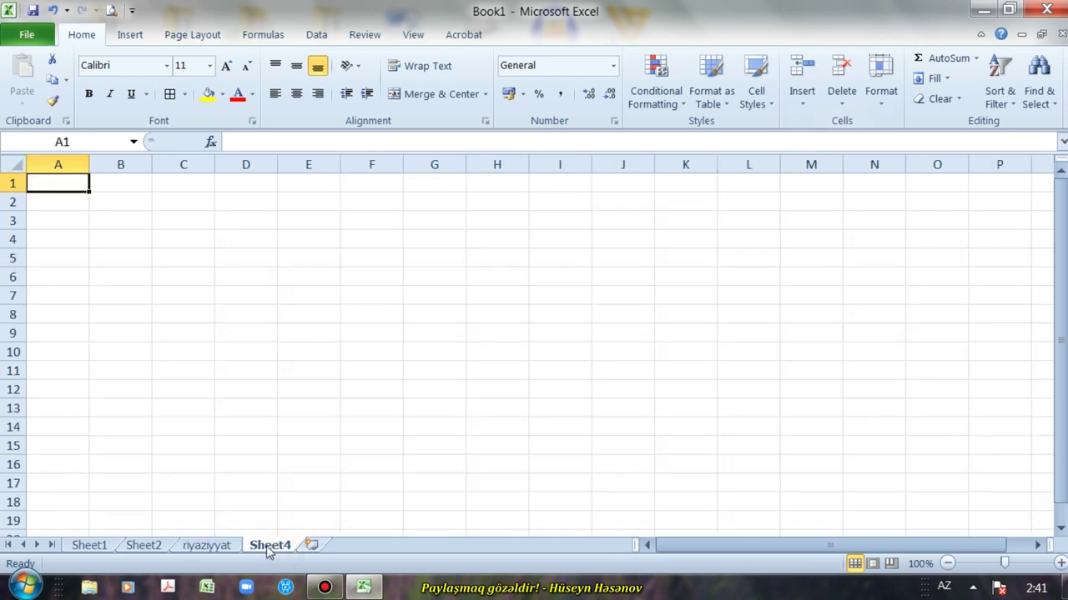
double_click(266, 546)
text(tarix)
click(378, 478)
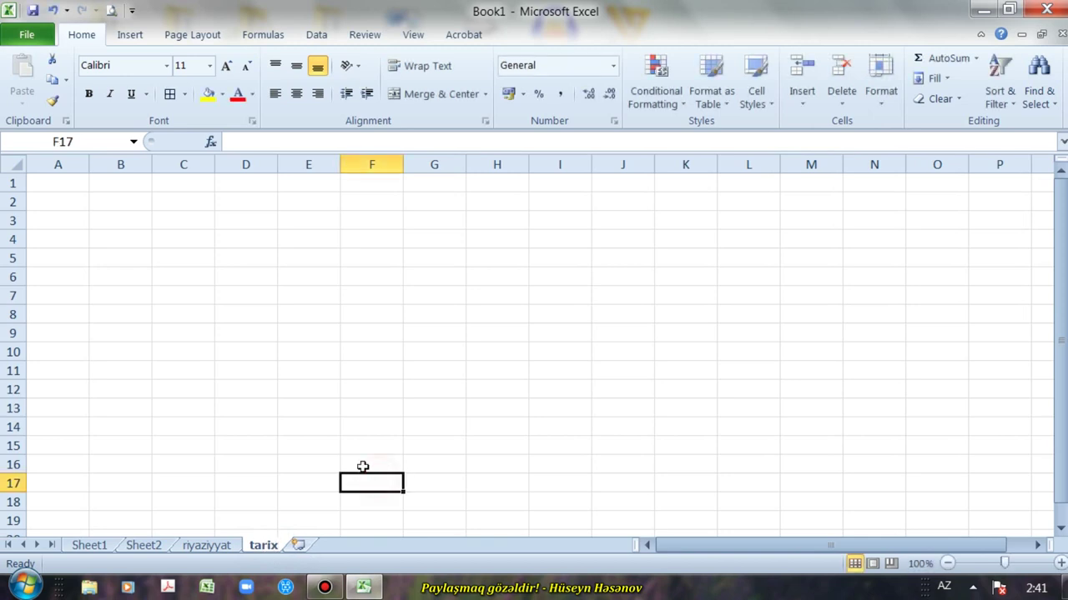
click(882, 101)
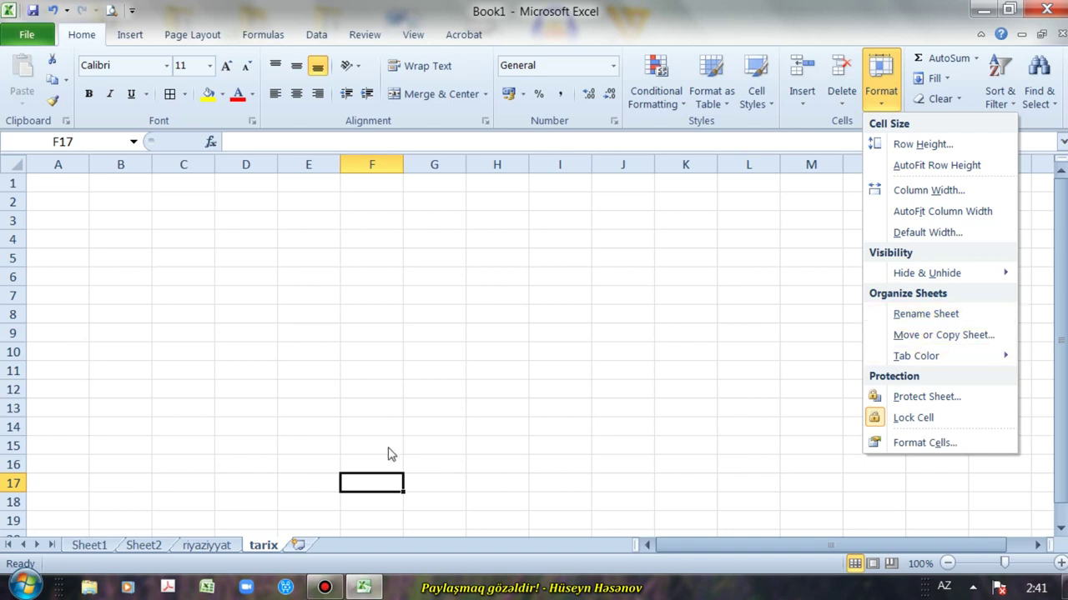
Step: Create the new workbook Book2 and dismiss the spelling-check message
click(469, 440)
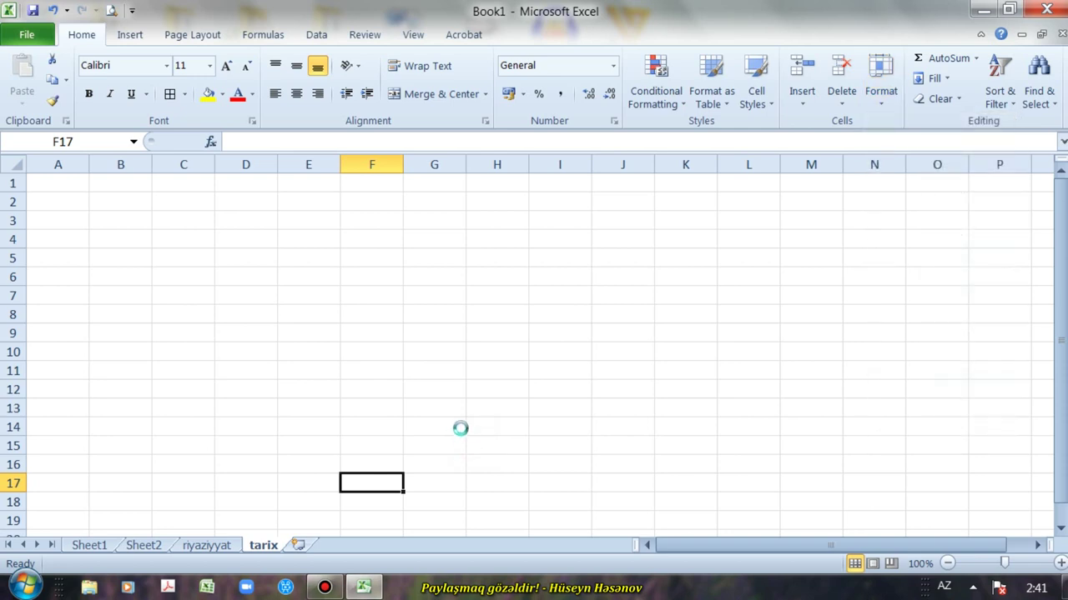
click(453, 401)
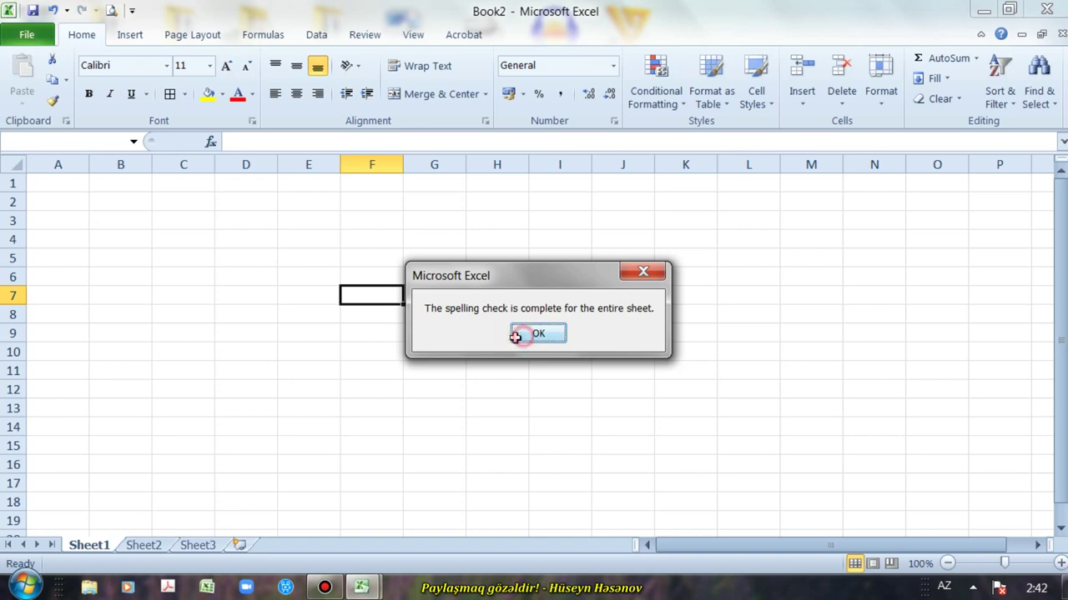
click(519, 335)
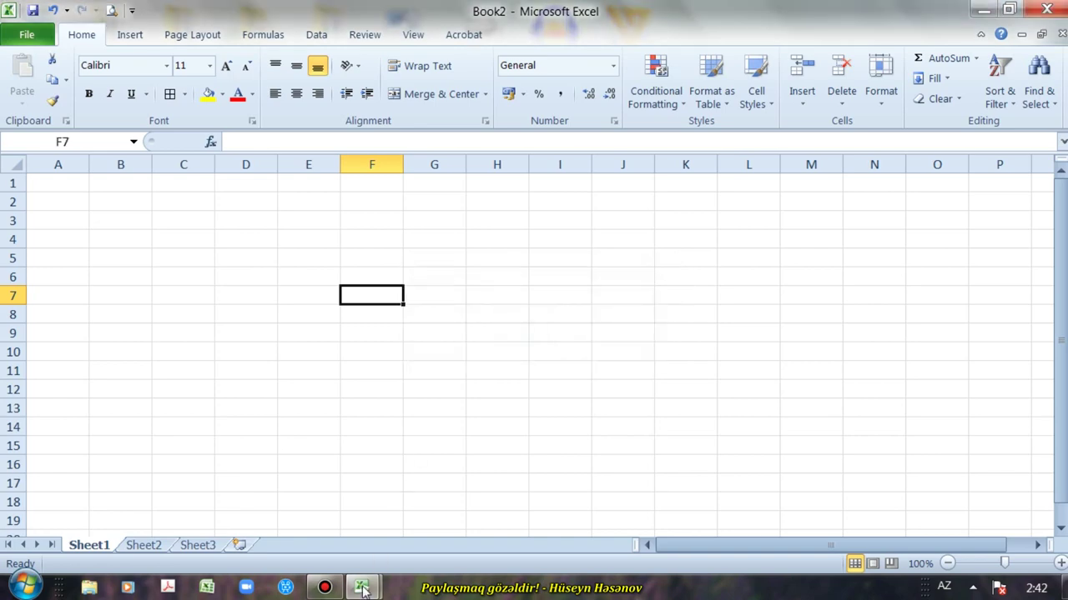
mouse_move(363, 590)
mouse_move(424, 521)
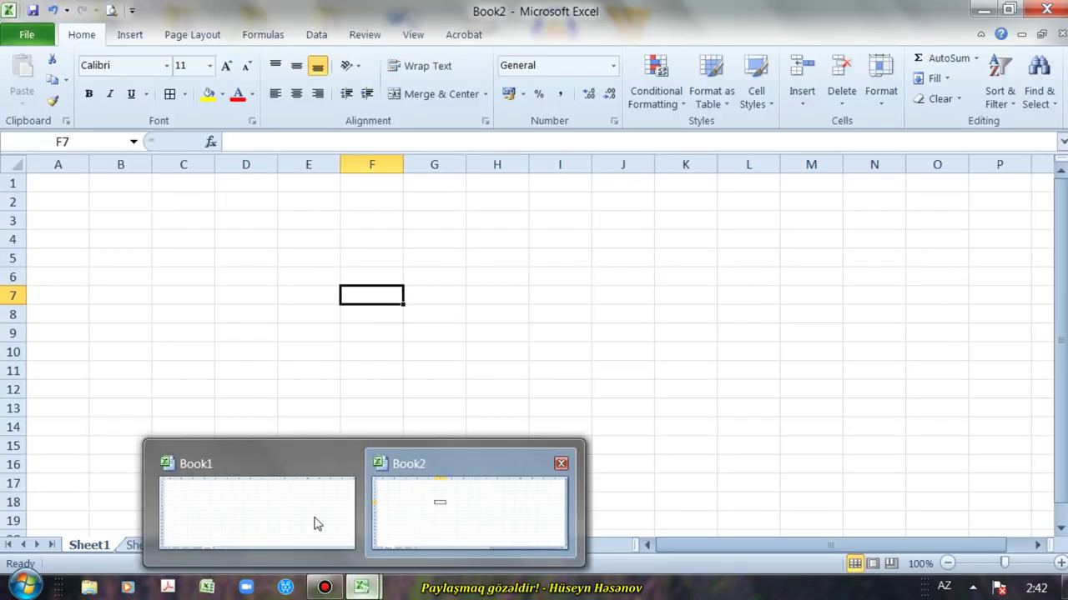
click(217, 353)
Step: Look through Book2's Sheet2 and Sheet3, then return to Book1's Sheet1 and Sheet2
click(147, 544)
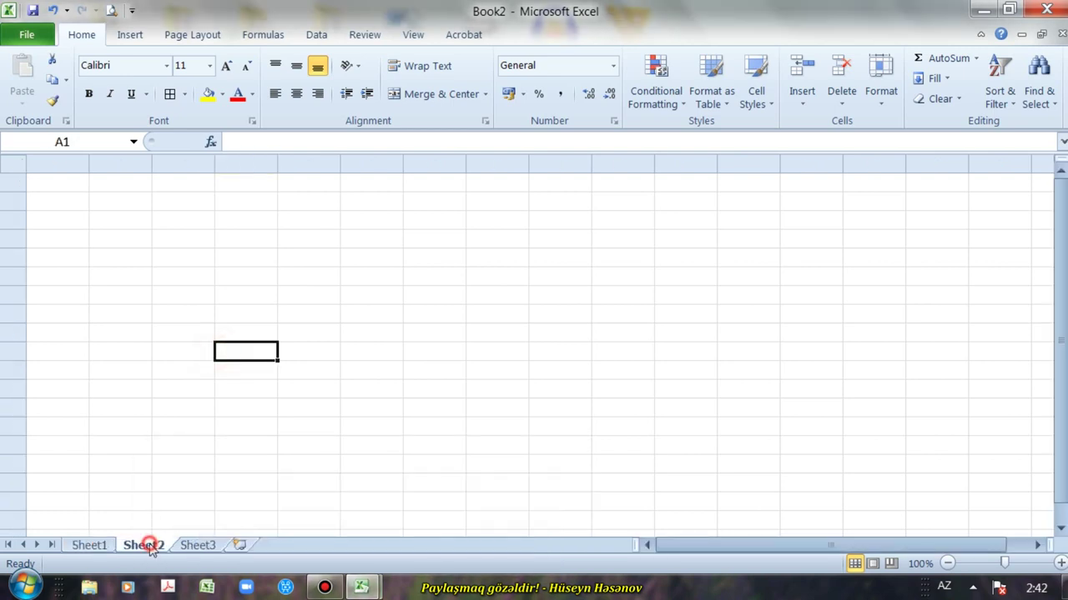
click(183, 544)
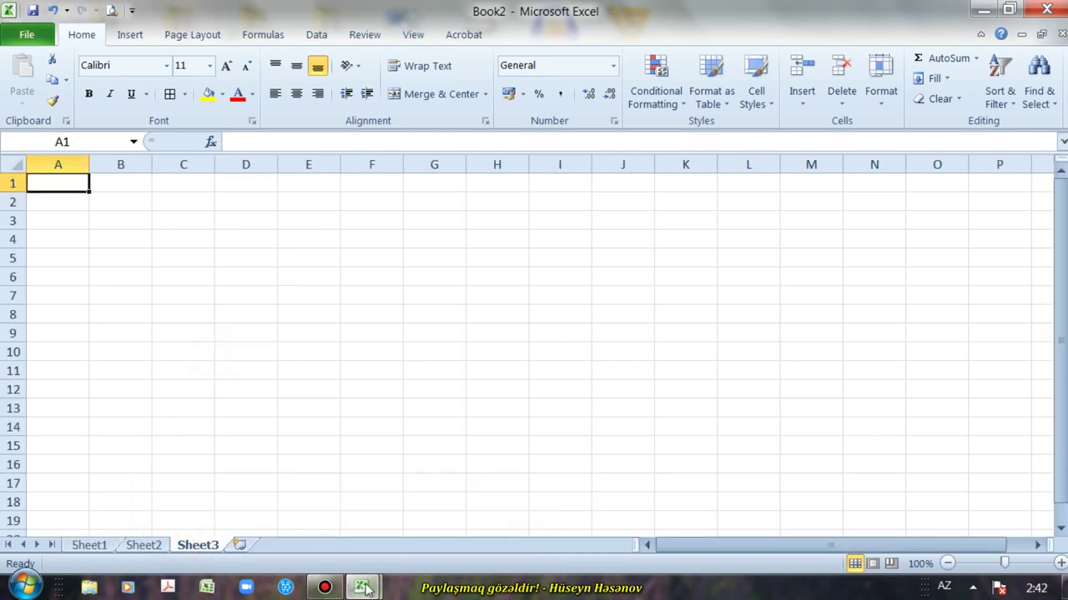
mouse_move(364, 588)
click(291, 524)
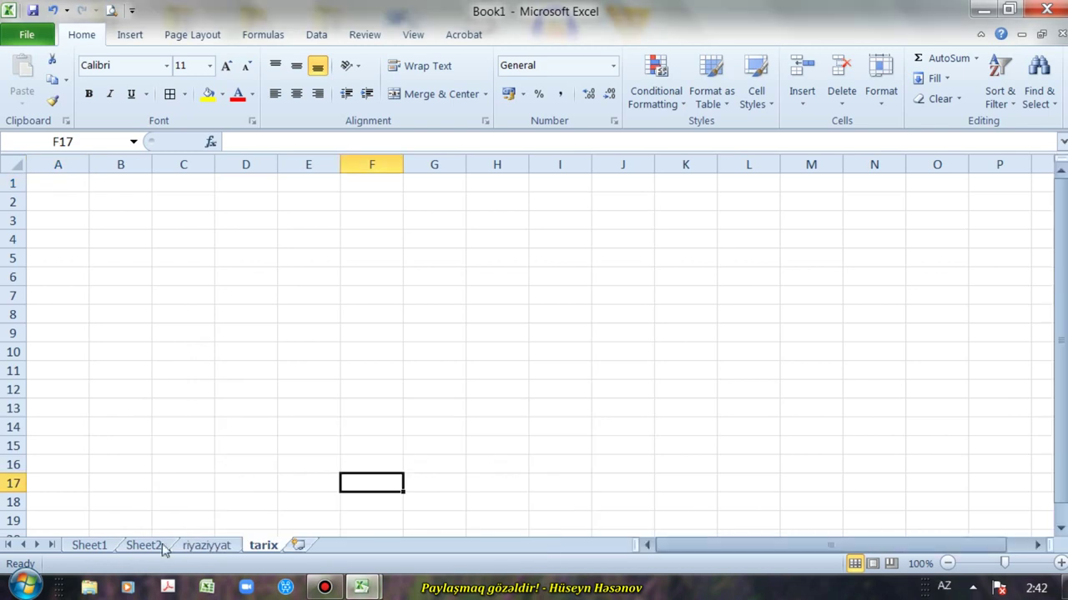
click(87, 545)
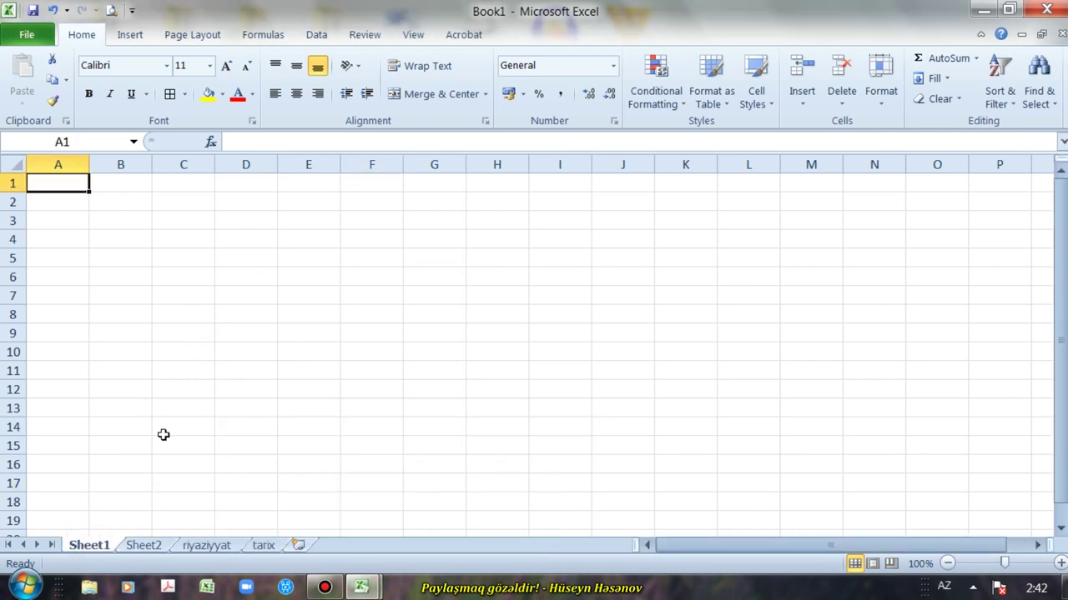
click(144, 545)
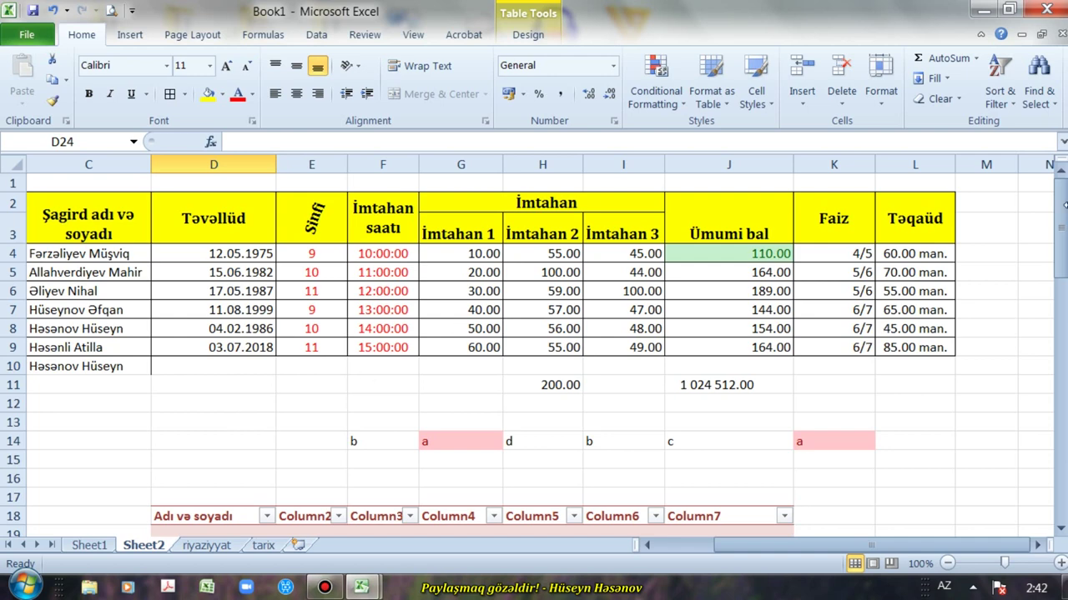
Step: Move the student grades sheet from Book1 into Book2 with Move or Copy Sheet
click(881, 96)
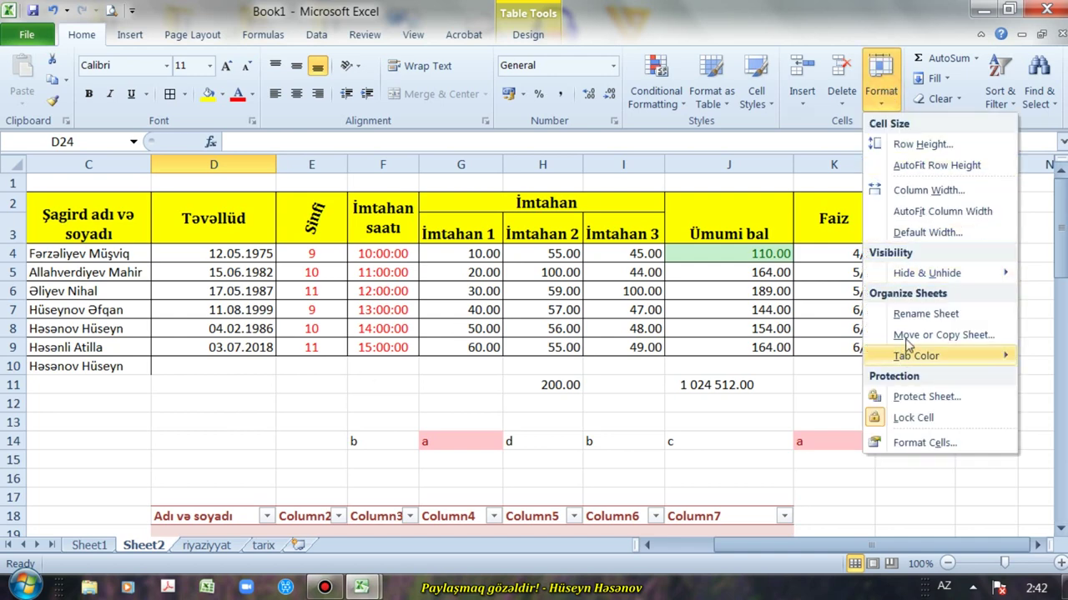
click(908, 342)
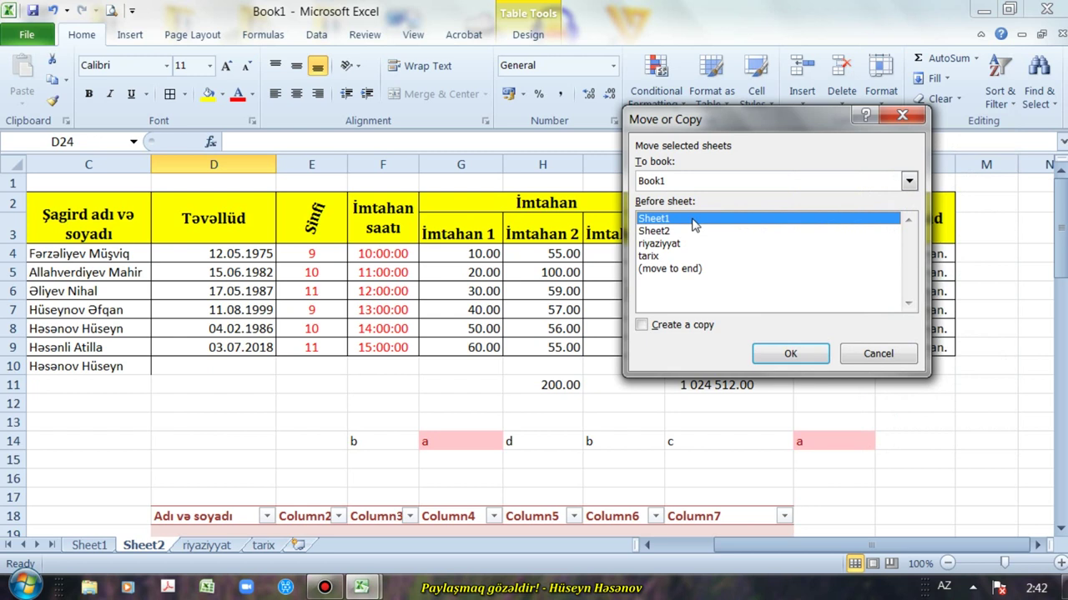
click(651, 231)
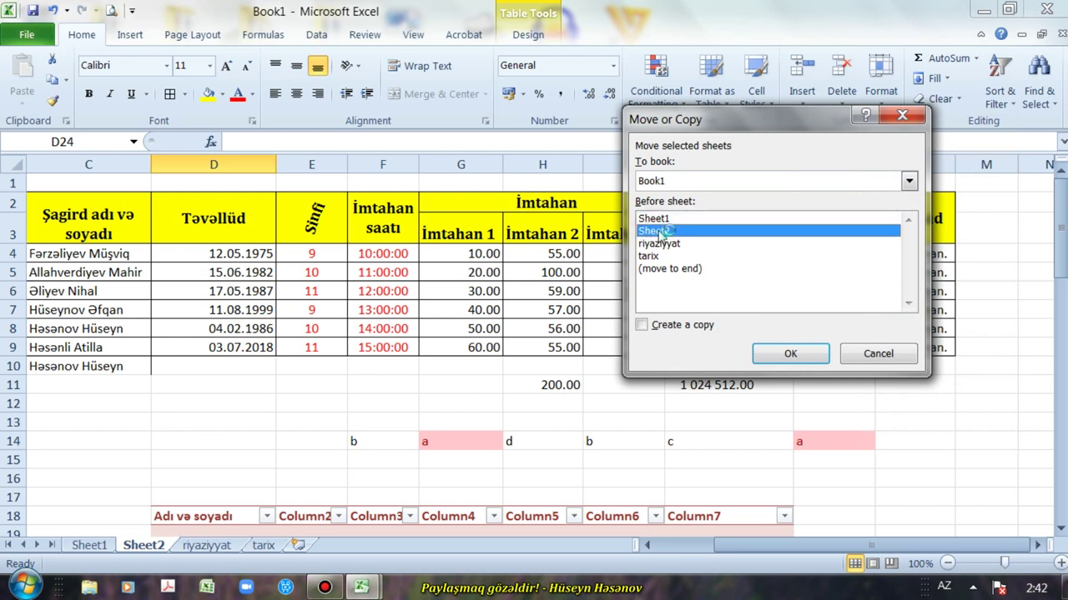
click(909, 181)
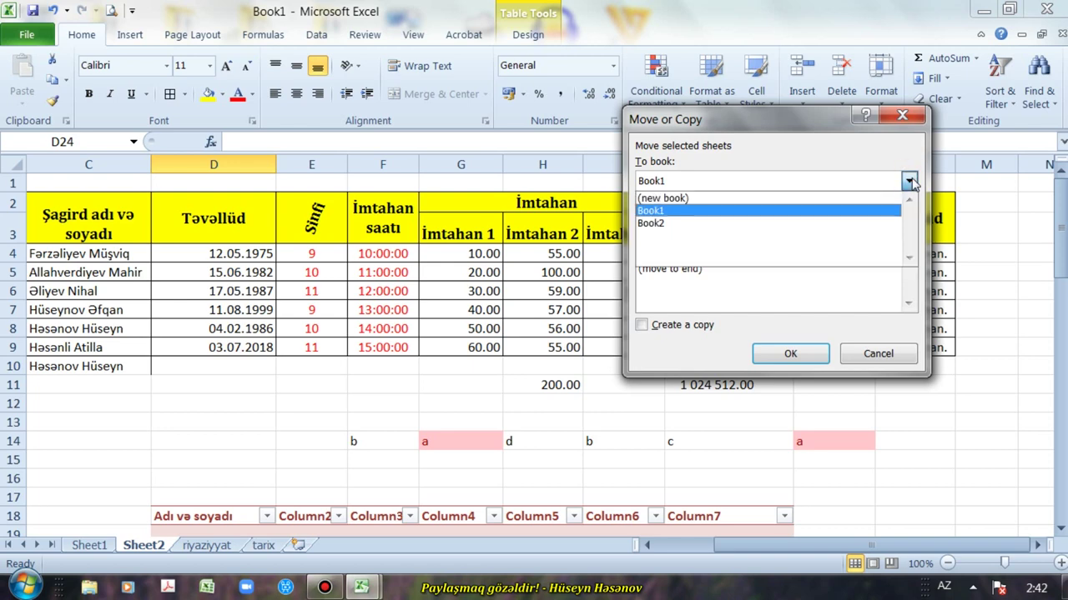
click(693, 226)
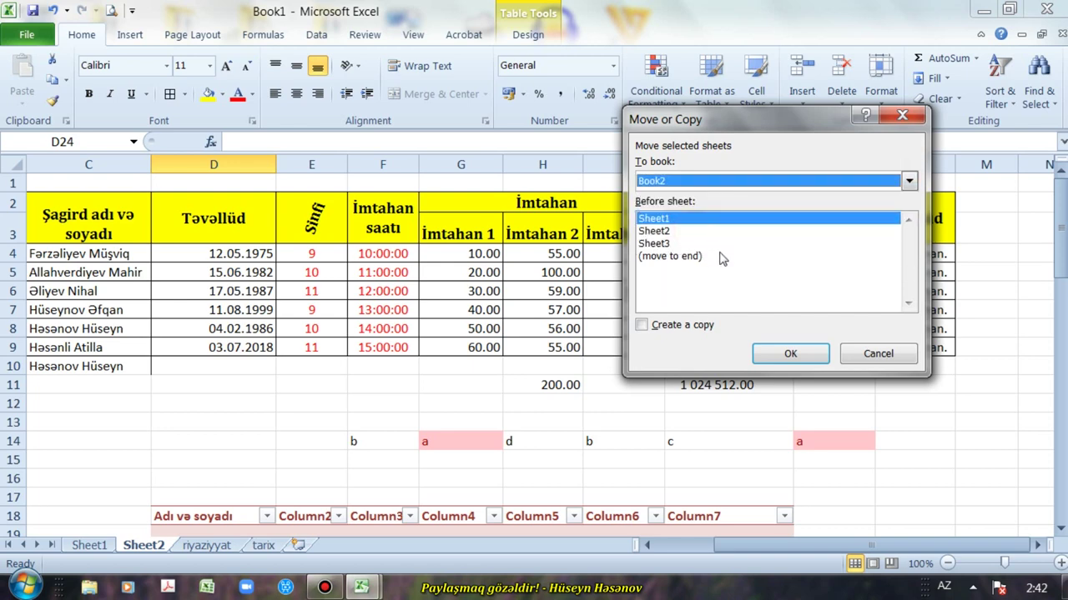
click(780, 354)
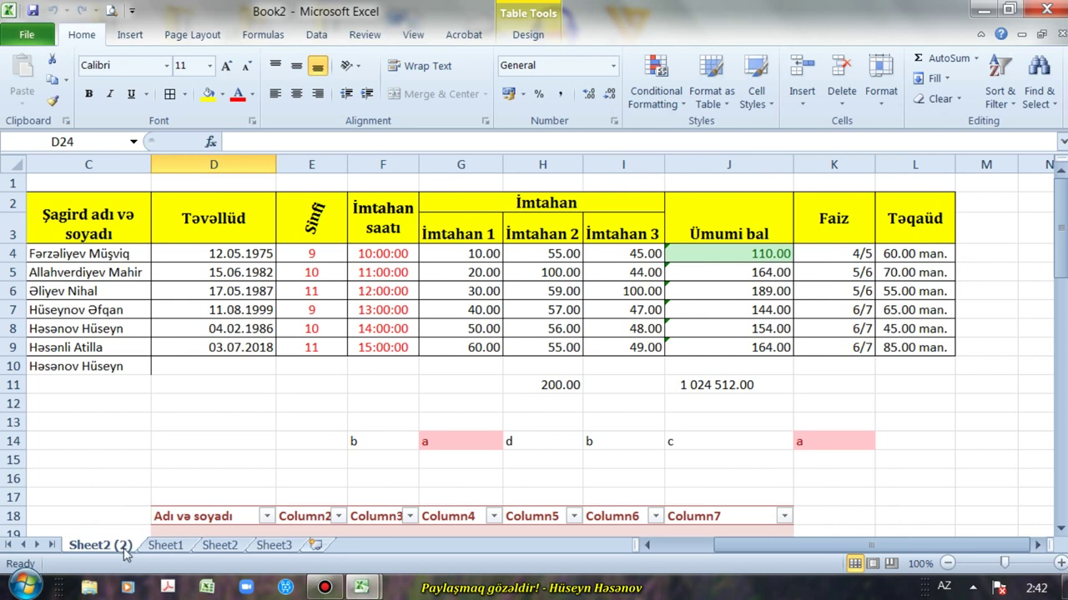
click(222, 546)
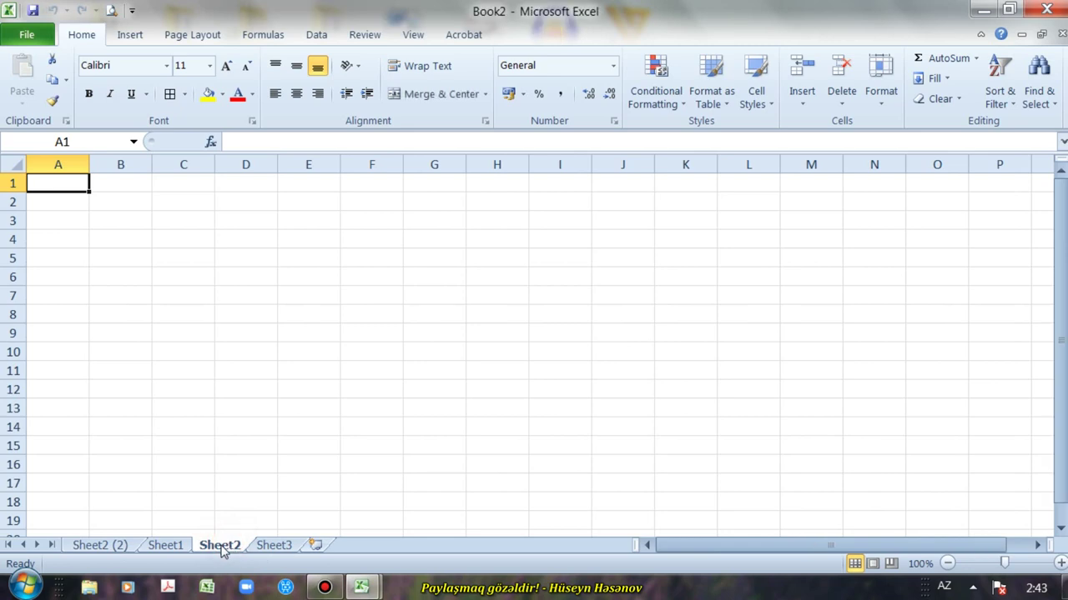
Step: Move 'Sheet2 (2)' from Book2 back into Book1, before Sheet1
click(117, 547)
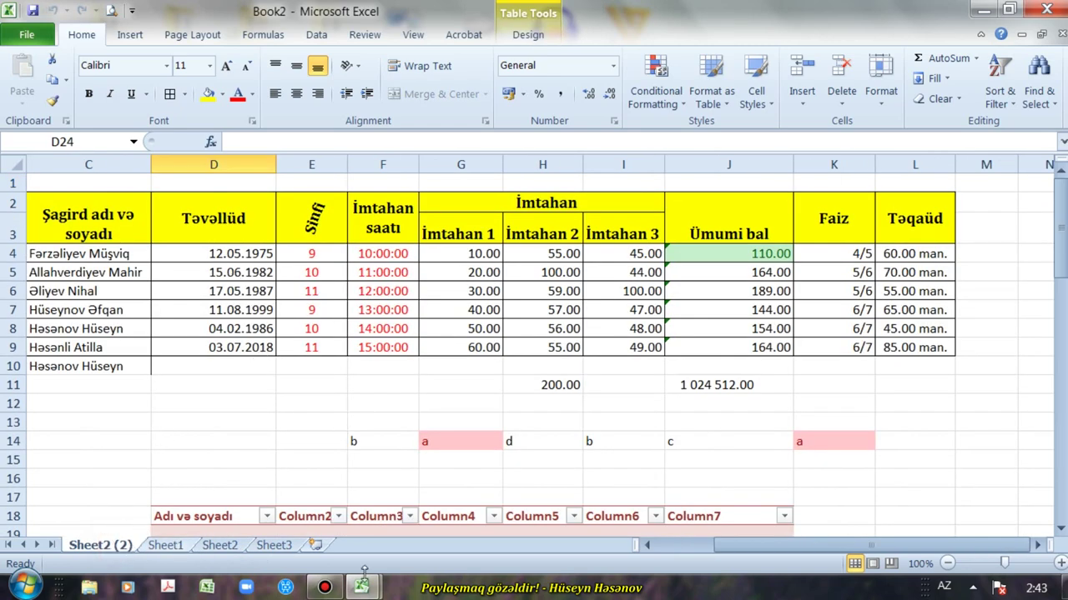
mouse_move(363, 589)
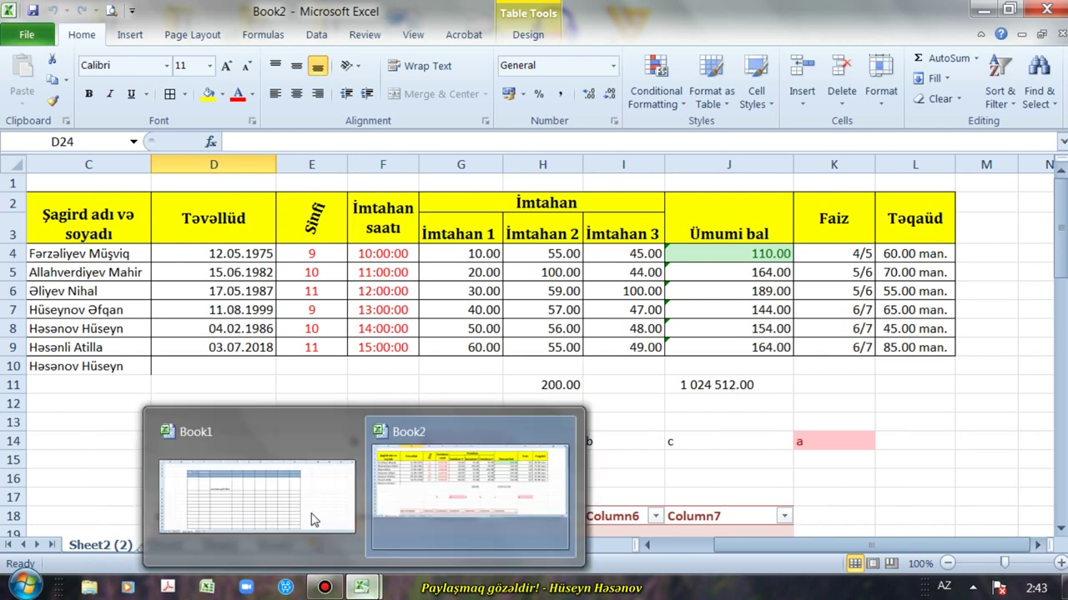
click(311, 517)
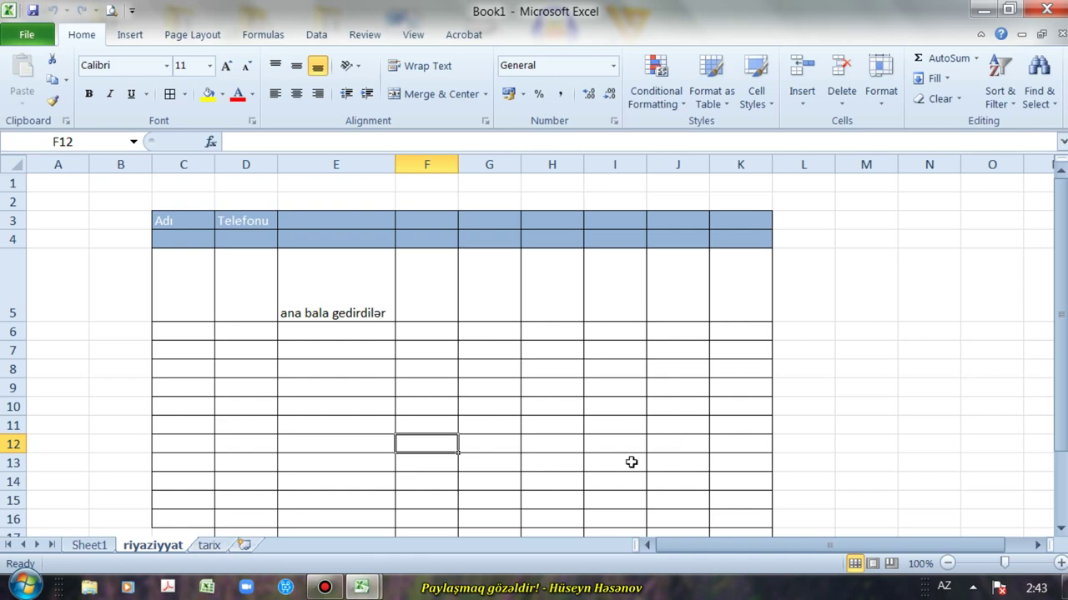
mouse_move(369, 589)
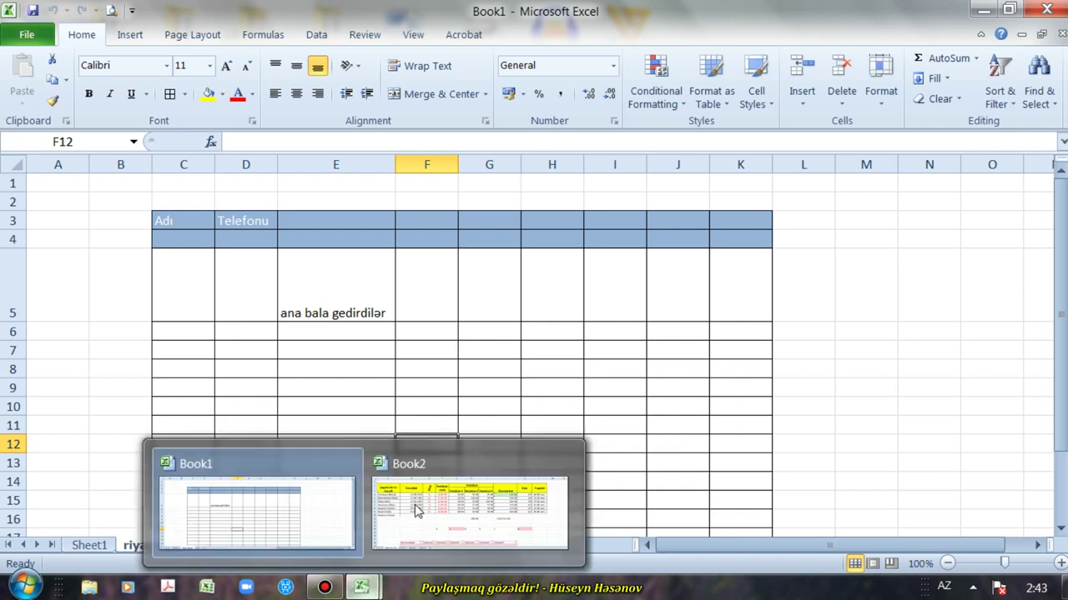
click(417, 508)
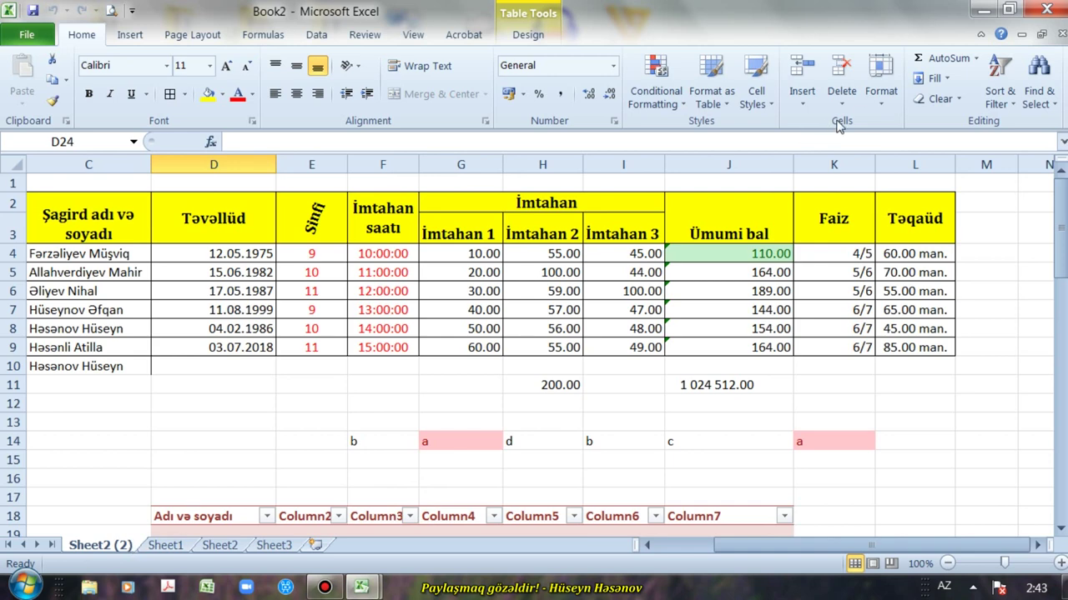
click(878, 106)
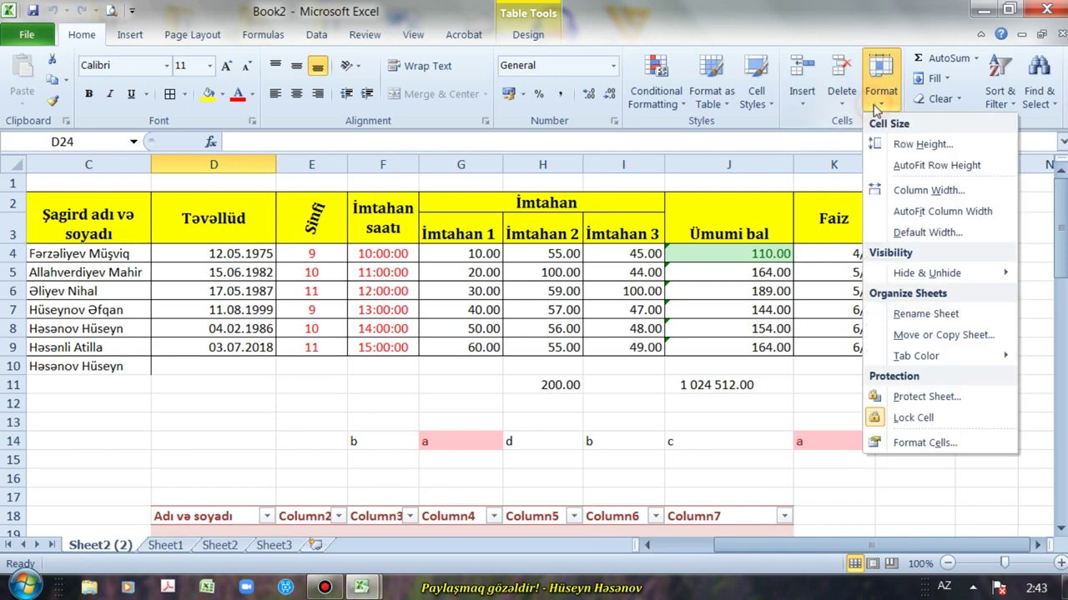
click(900, 334)
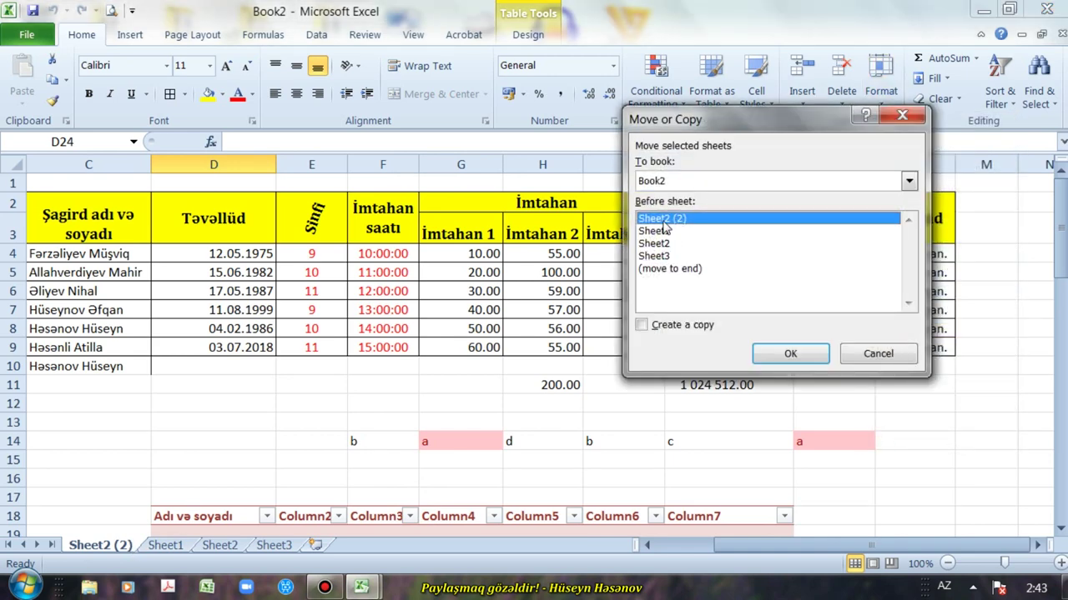
click(909, 182)
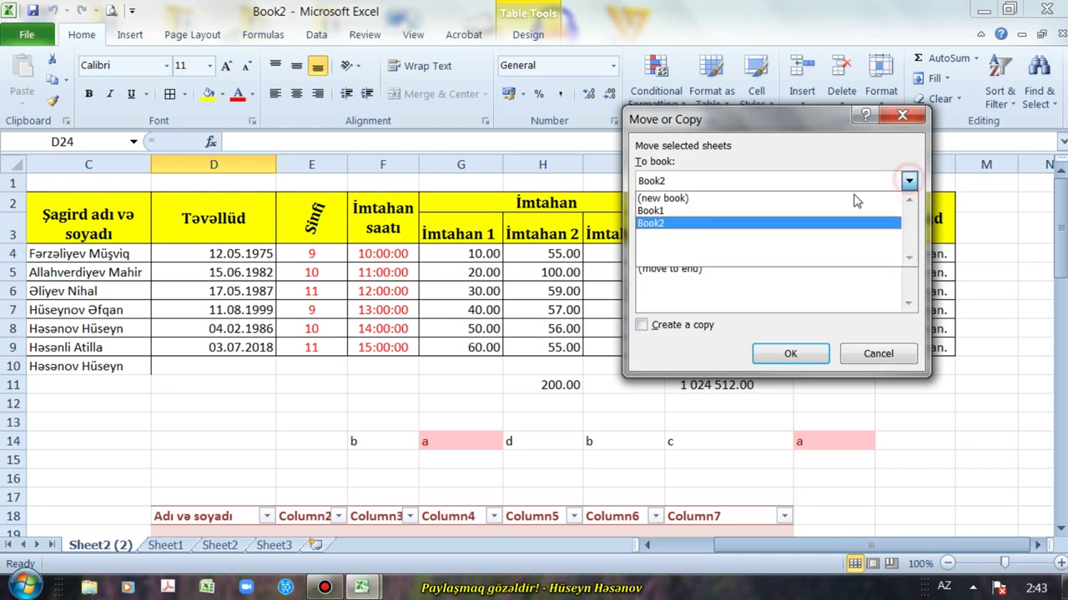
click(696, 209)
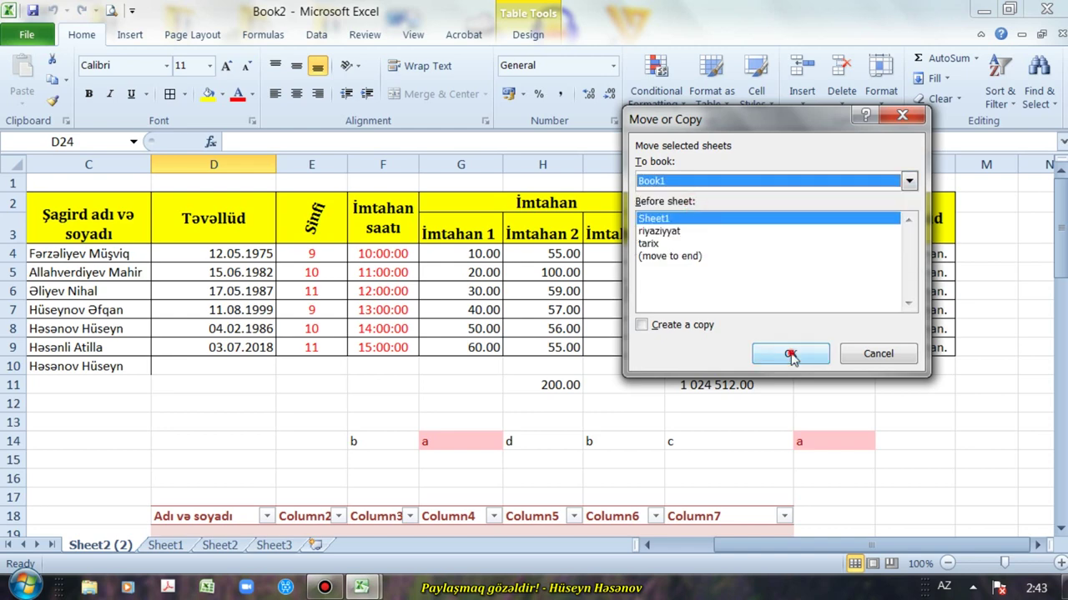
click(790, 354)
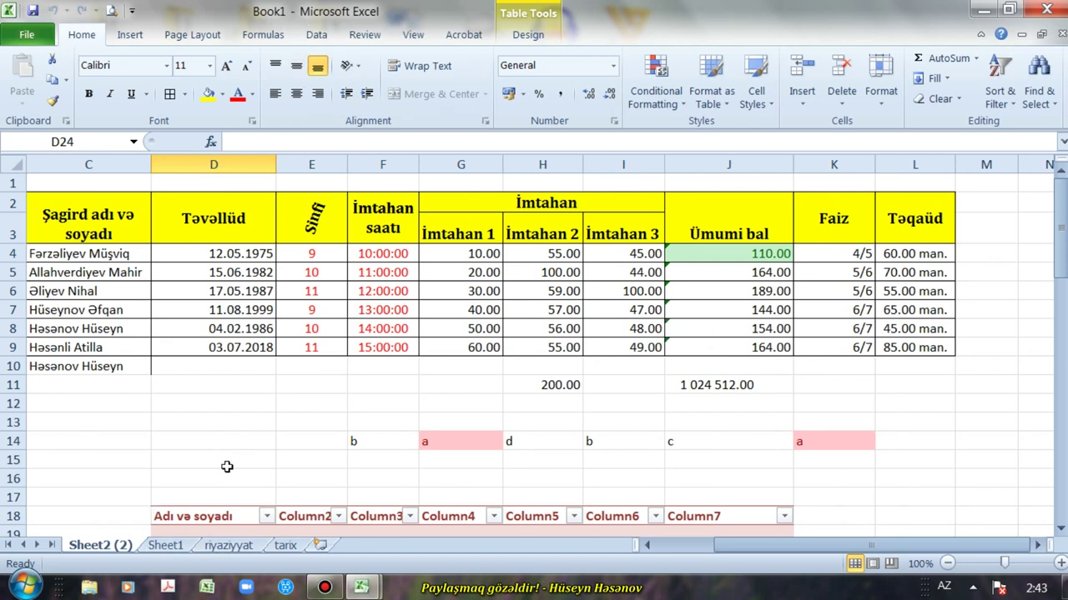
Step: Copy the riyaziyyat sheet into Book2 with Create a copy ticked, then return to Book1
click(226, 547)
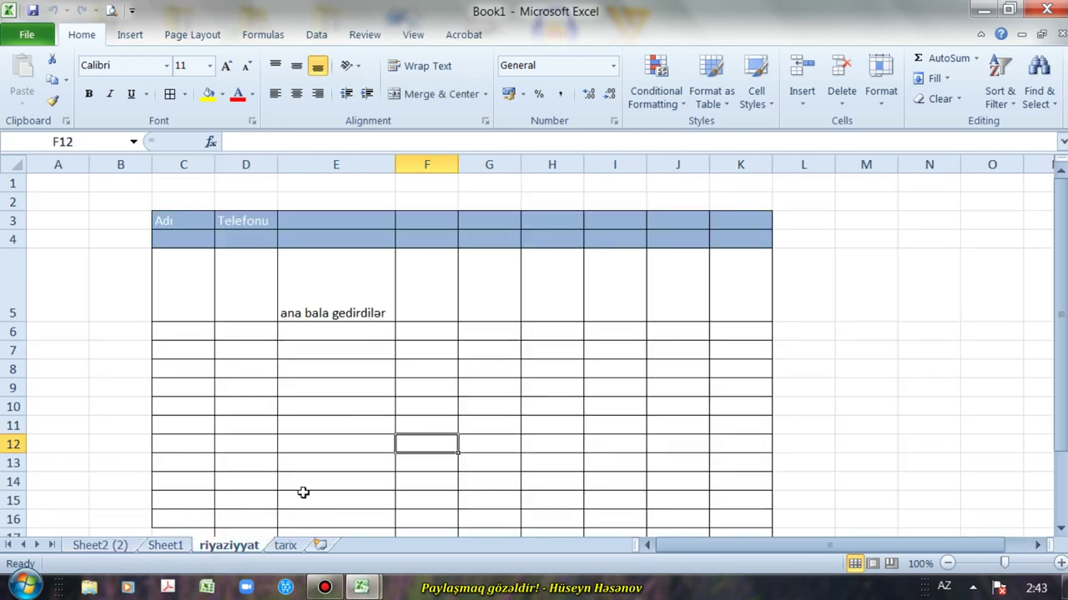
click(881, 107)
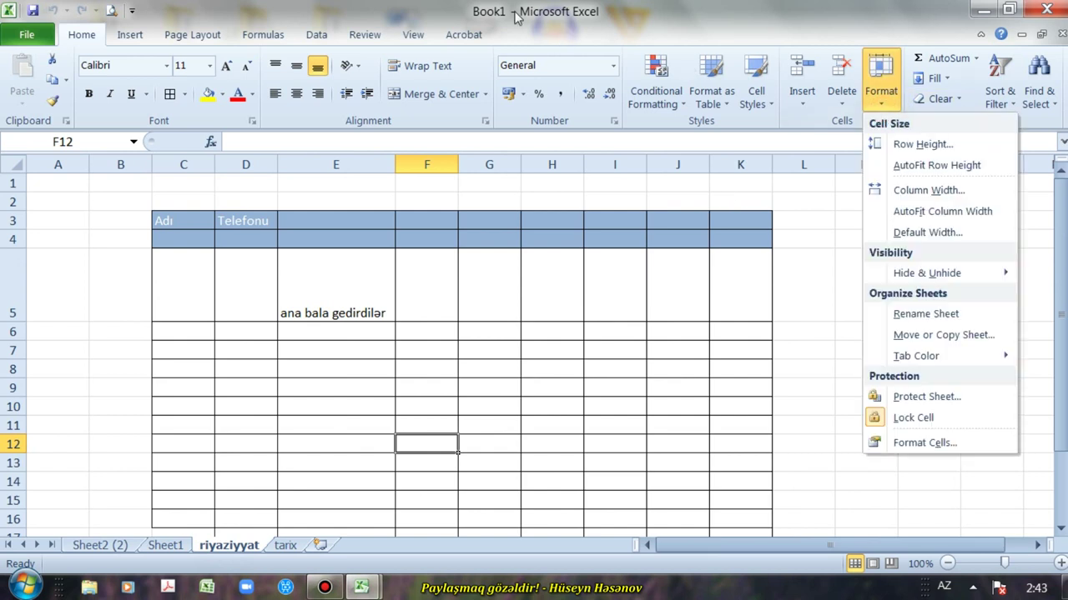
click(934, 338)
click(672, 329)
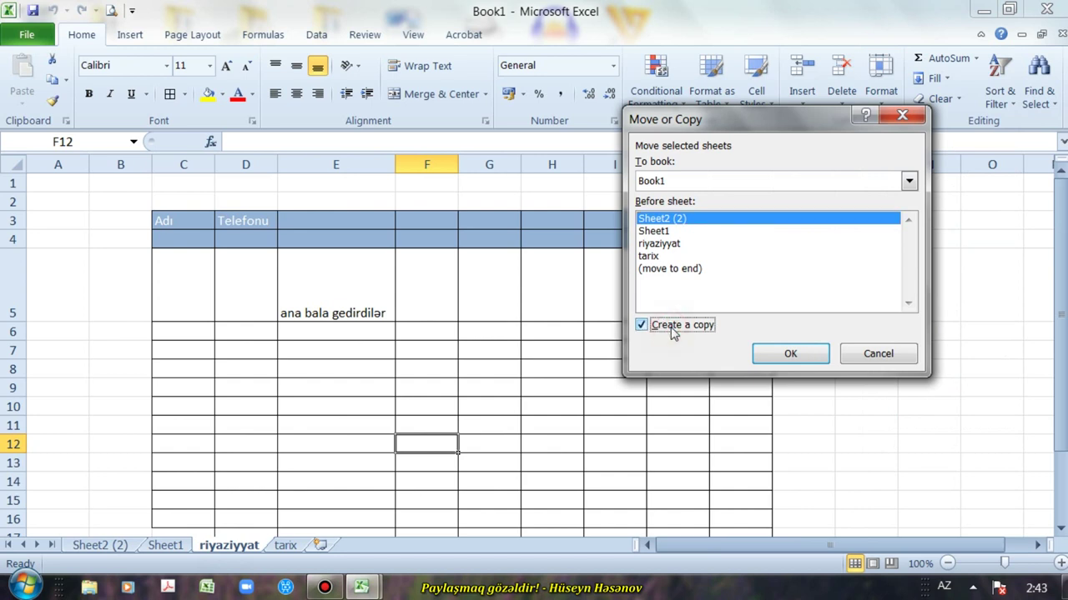
click(908, 181)
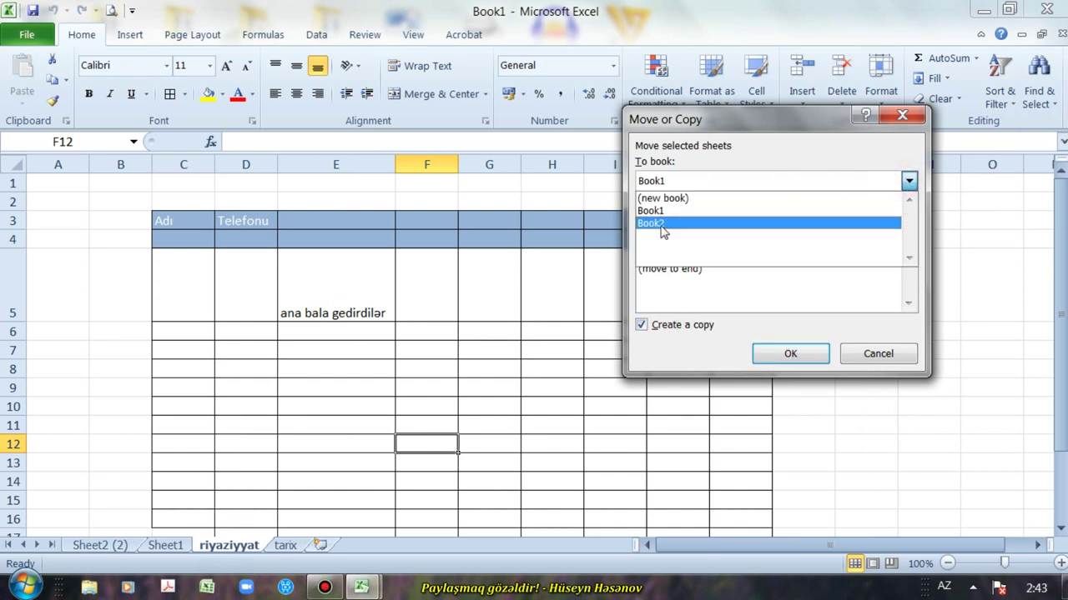
click(661, 224)
click(761, 360)
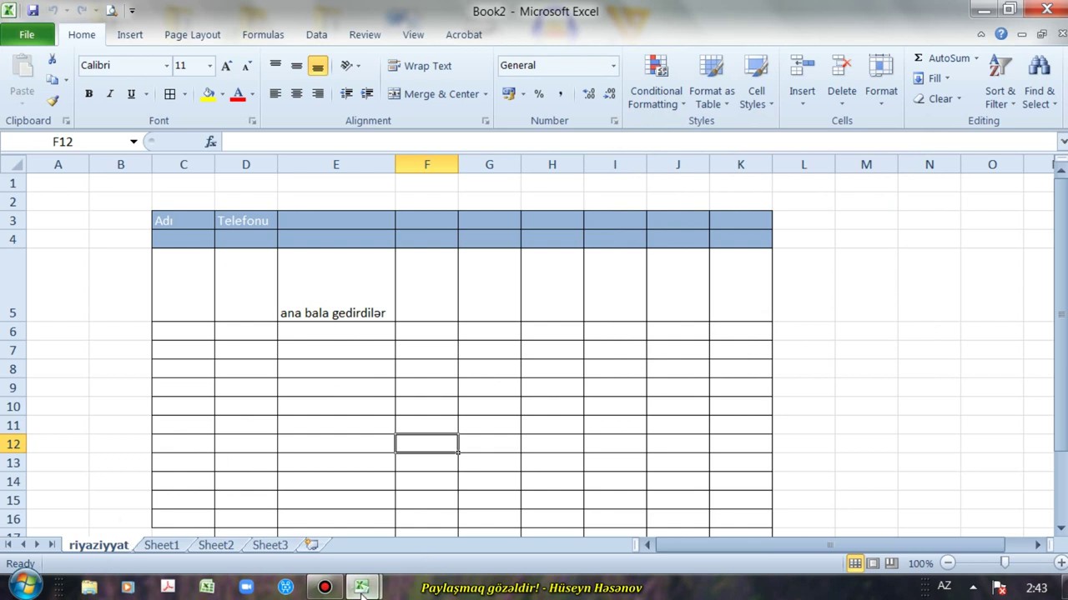
mouse_move(362, 589)
click(282, 534)
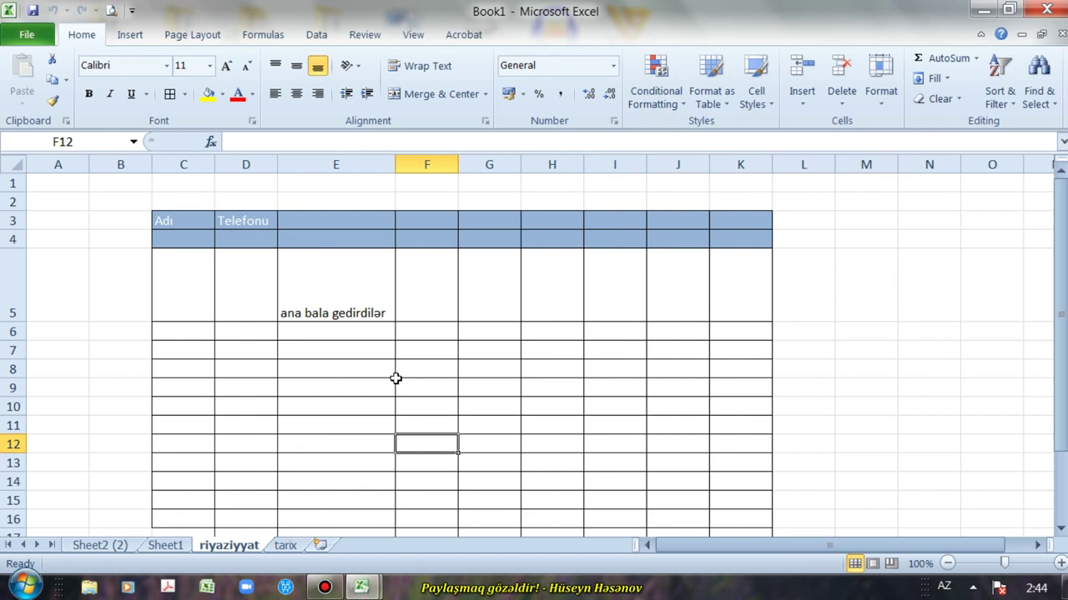
Step: Set the riyaziyyat sheet's tab color to Red
click(886, 111)
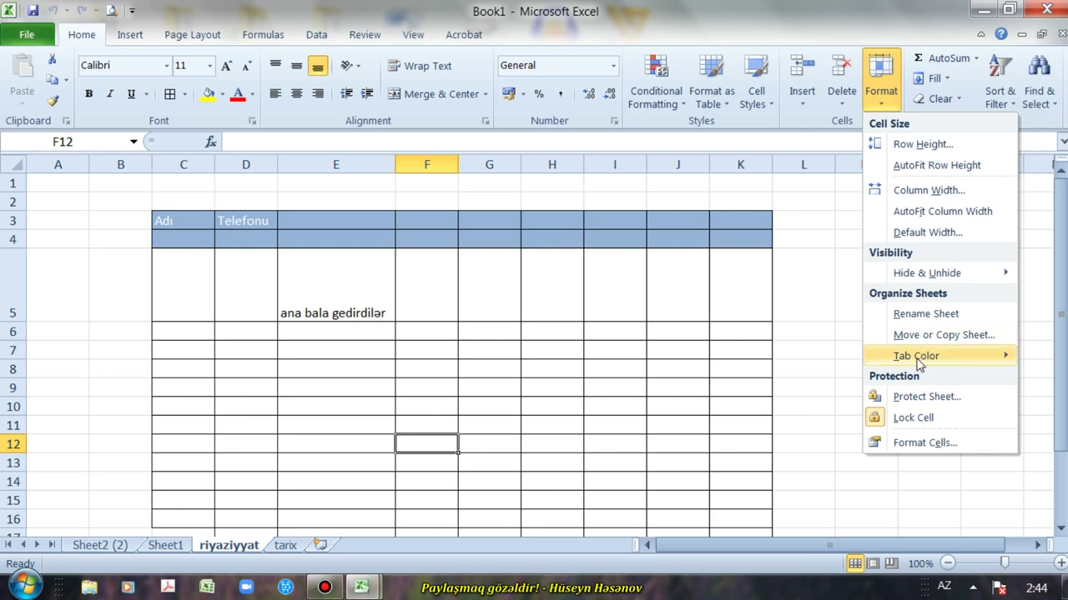
mouse_move(918, 362)
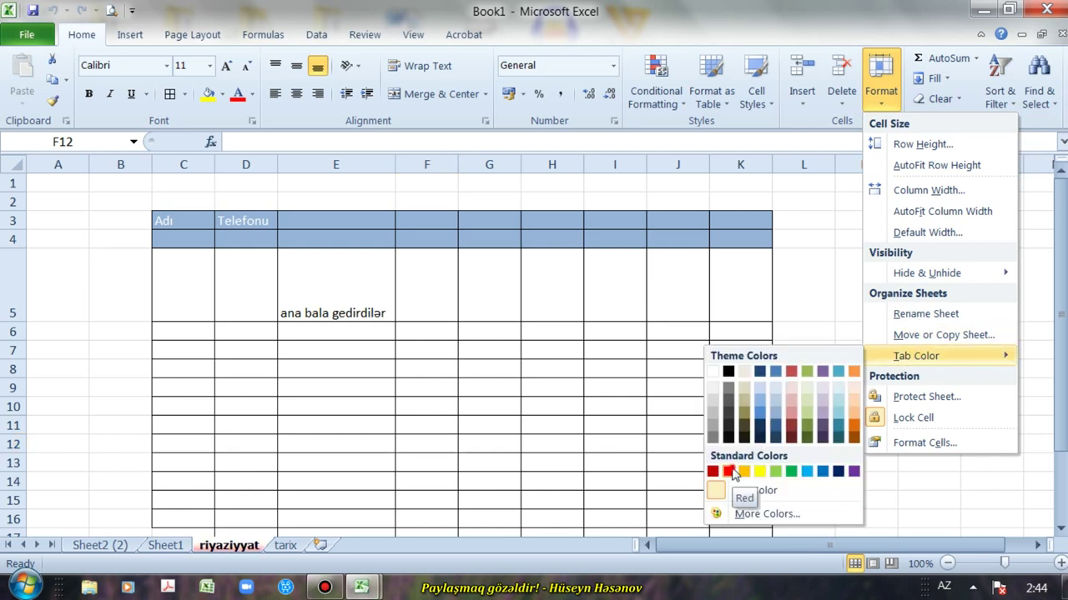
click(730, 471)
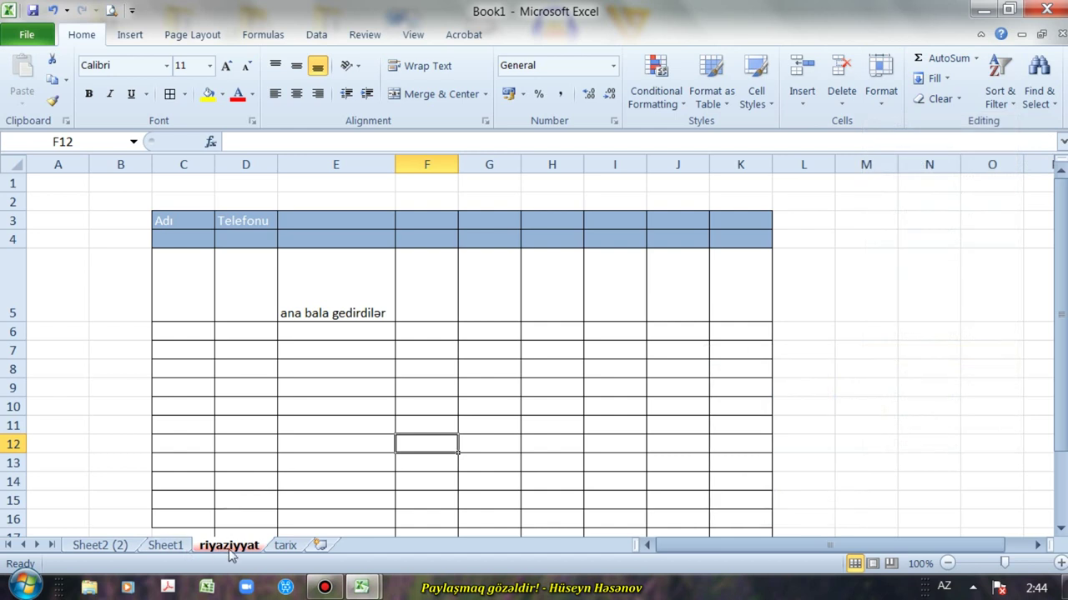
Step: Set the tarix sheet's tab color to Yellow
click(287, 550)
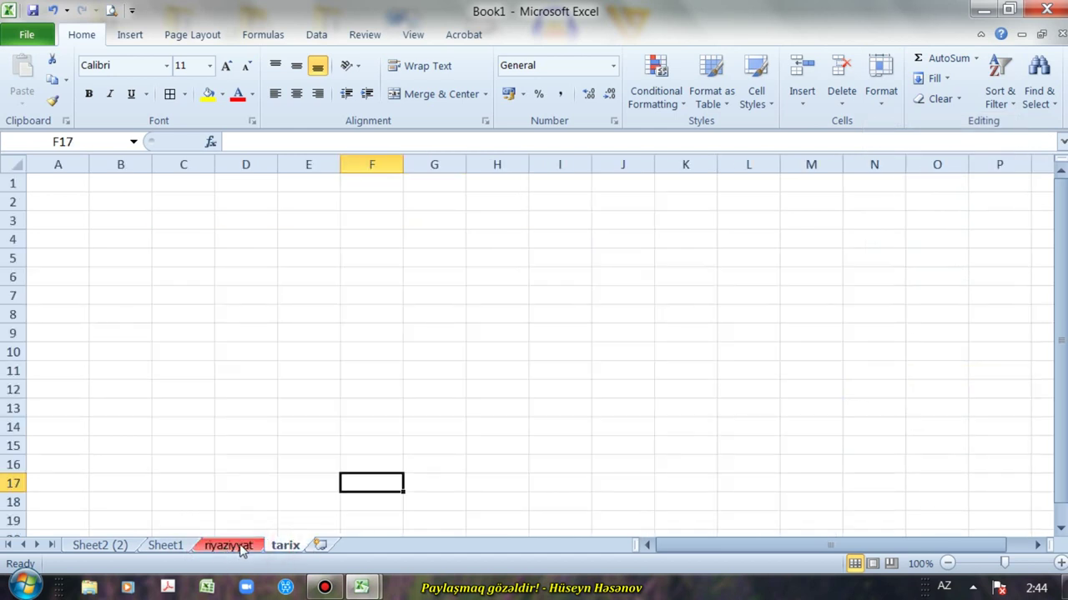
click(884, 93)
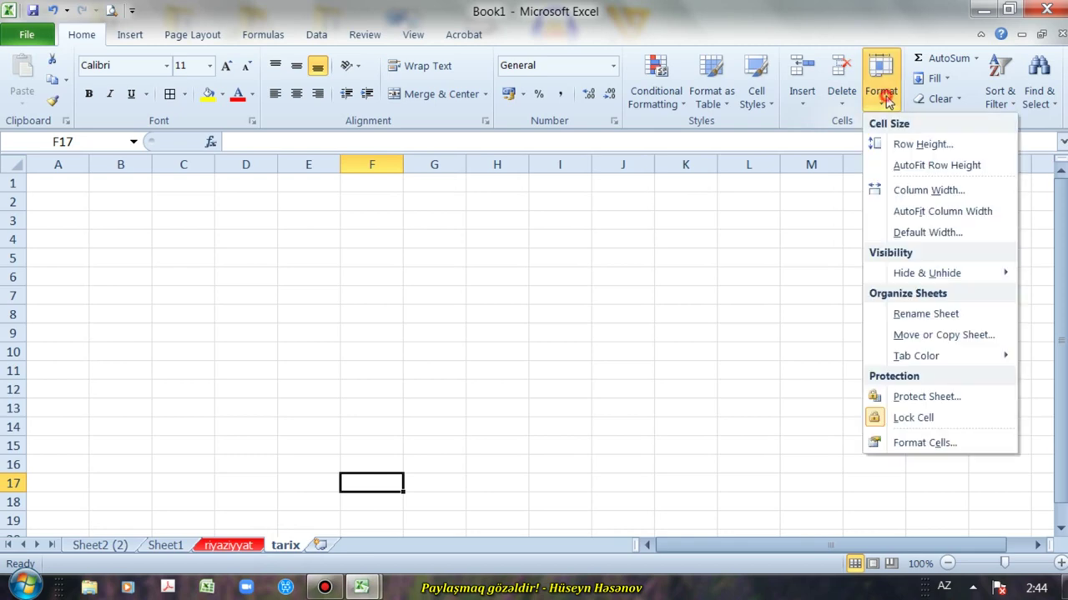
mouse_move(884, 360)
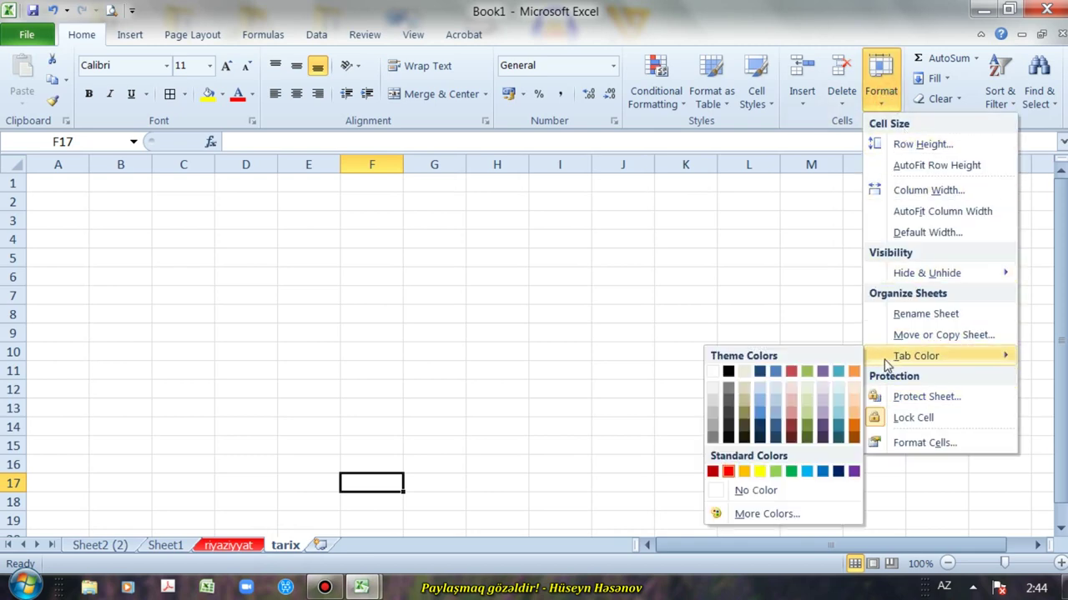
click(759, 471)
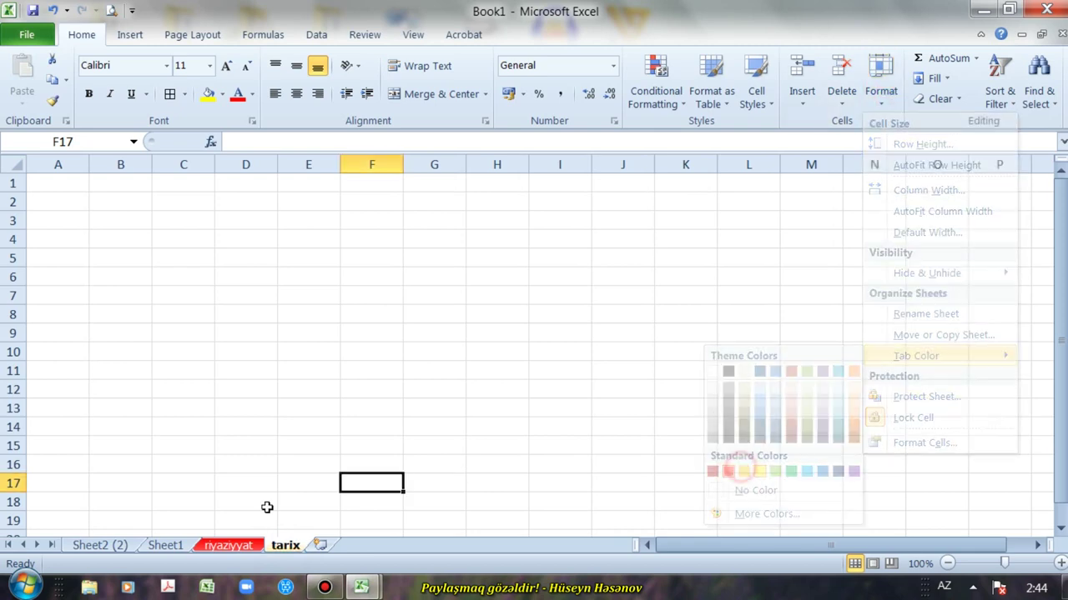
Step: View the empty Sheet1, check the Format menu without choosing anything, then return to Sheet2 (2)
click(164, 546)
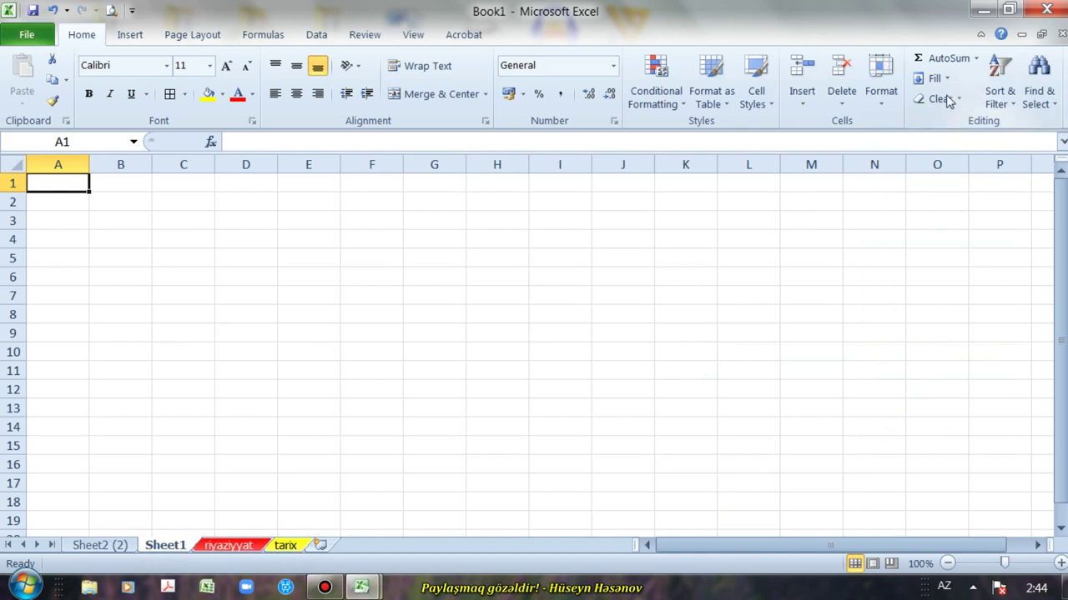
click(890, 107)
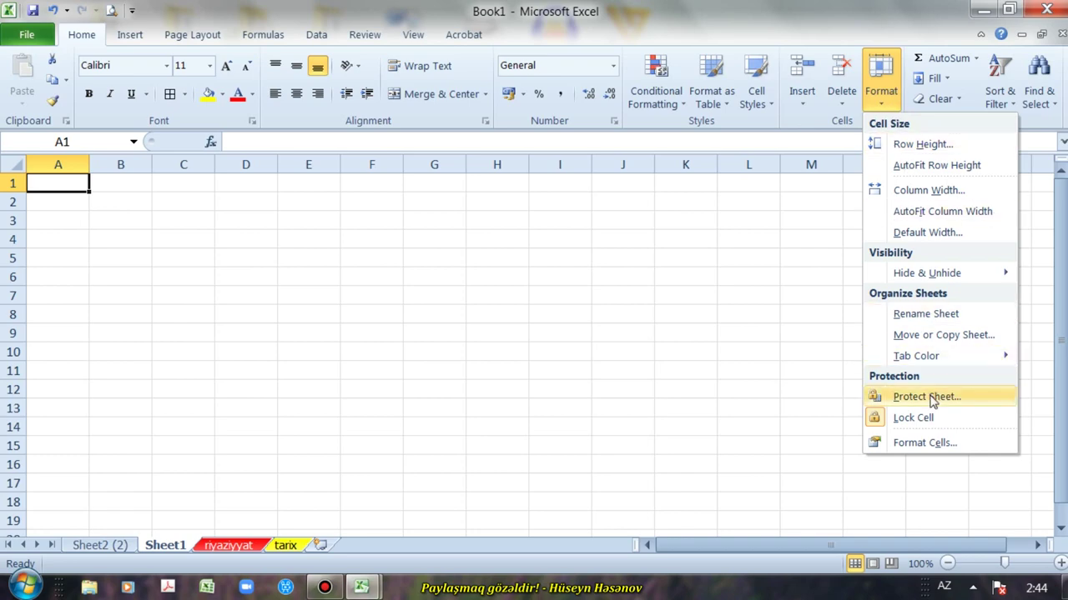
click(522, 314)
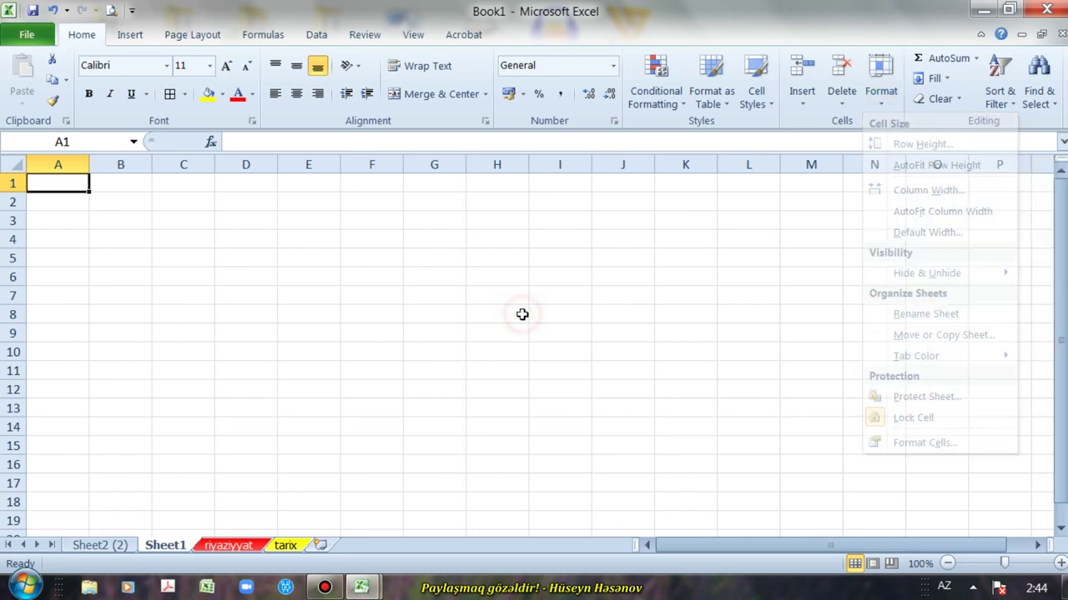
click(102, 546)
Step: Change cell G7 on Sheet2 (2) from 40 to 80, raising that row's total to 184
click(482, 307)
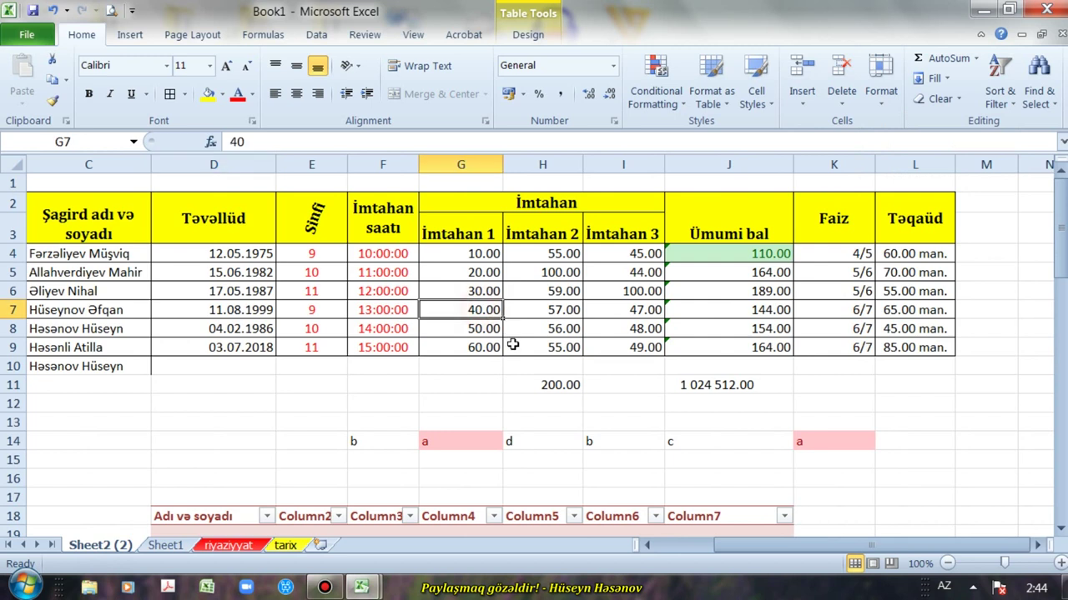
text(80)
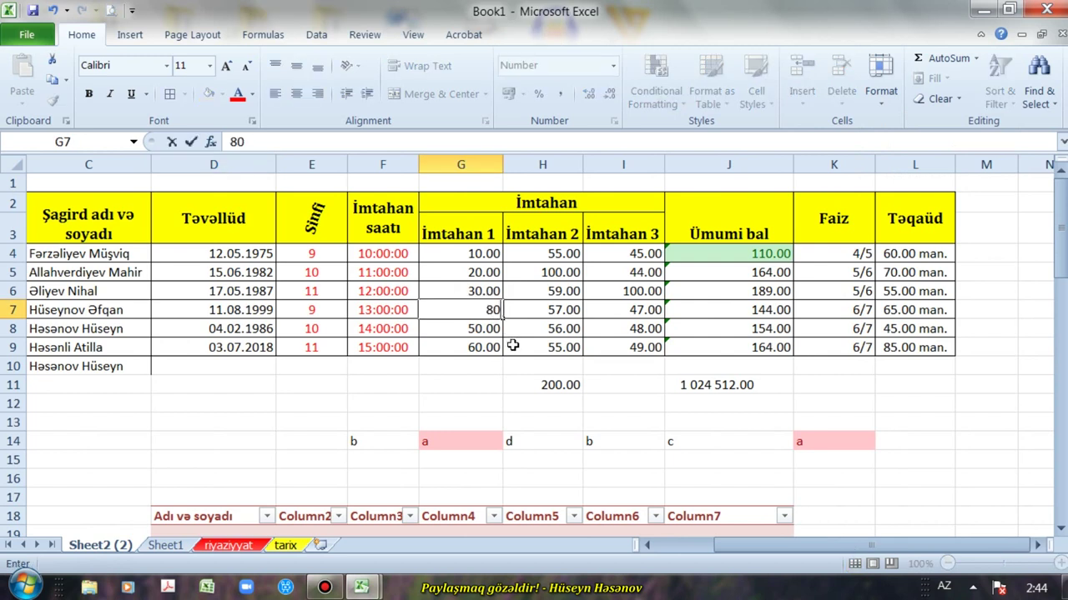
key(Return)
click(461, 311)
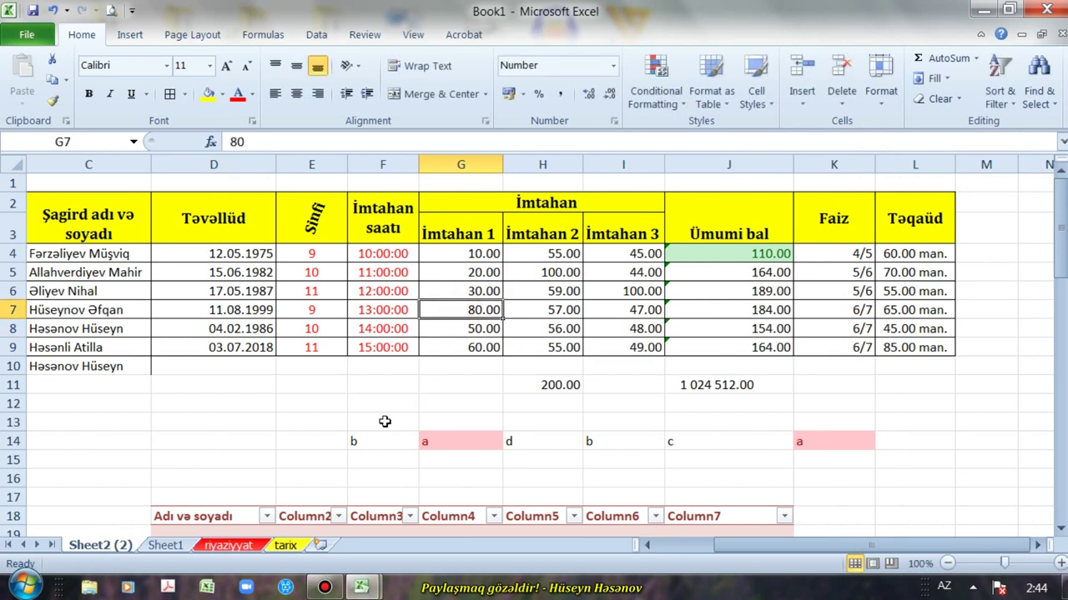
click(893, 100)
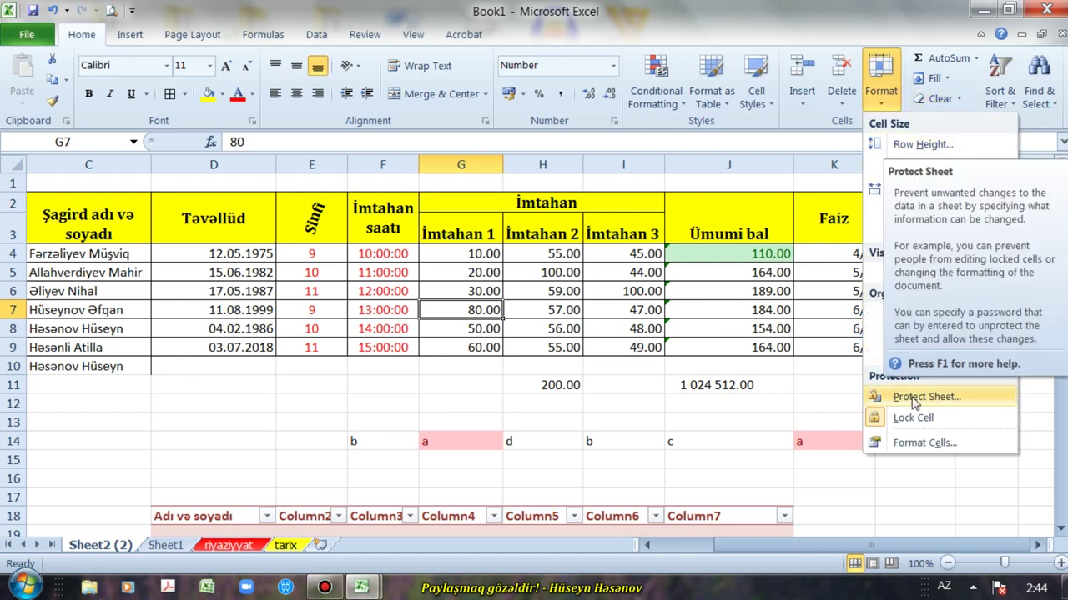
Step: Start Protect Sheet and allow formatting cells, columns, rows, inserting columns, rows, hyperlinks, and deleting columns, rows
click(915, 398)
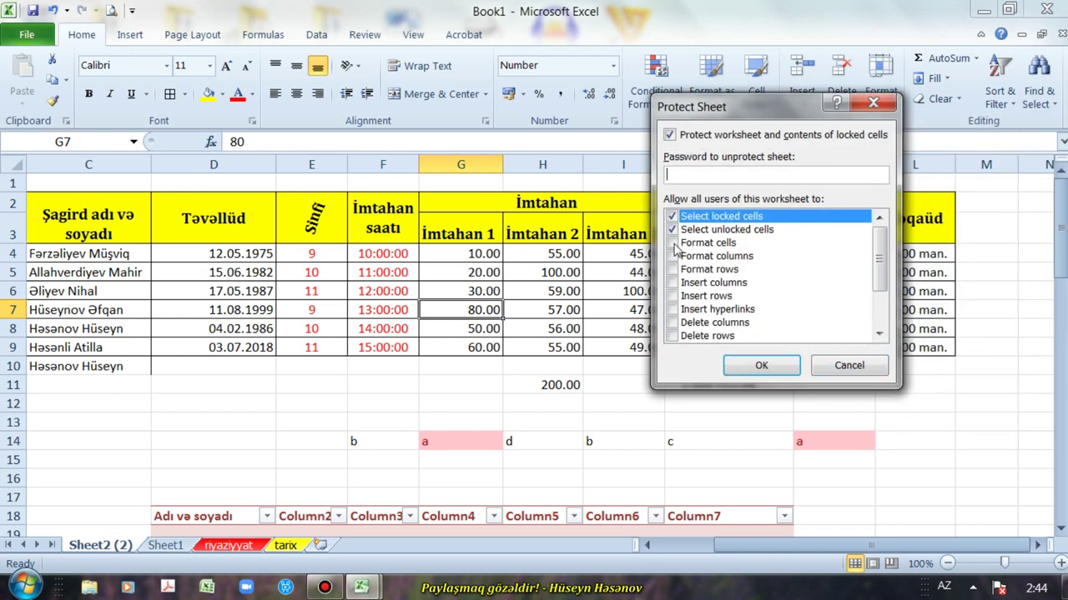
click(672, 243)
click(672, 256)
click(673, 269)
click(672, 283)
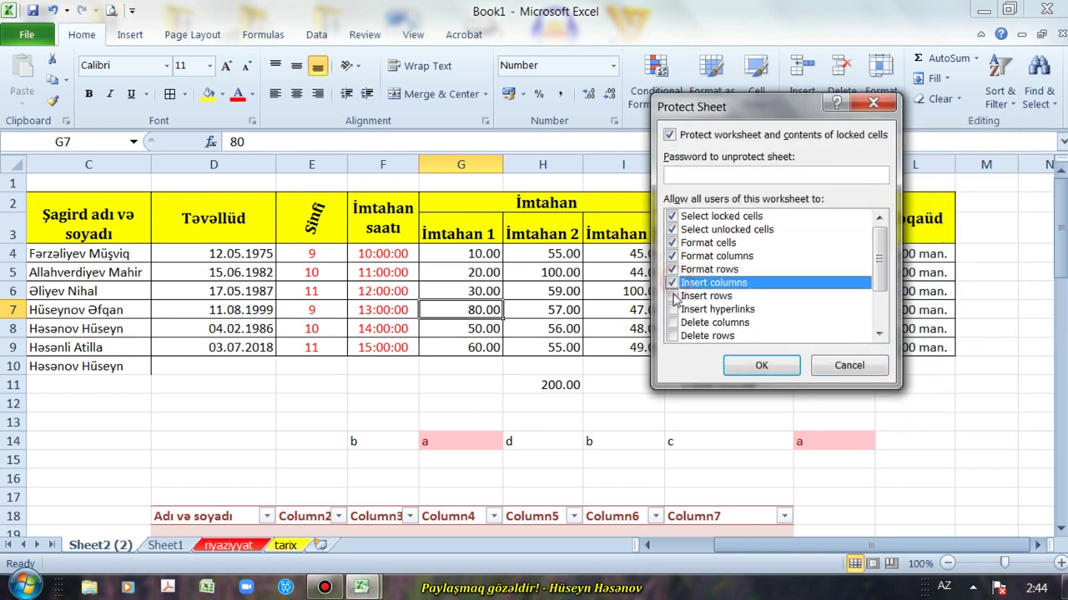
click(673, 296)
click(672, 309)
click(672, 323)
click(673, 336)
Step: Also allow sorting, AutoFilter, PivotTable reports, and editing objects and scenarios
scroll(705, 300, down, 2)
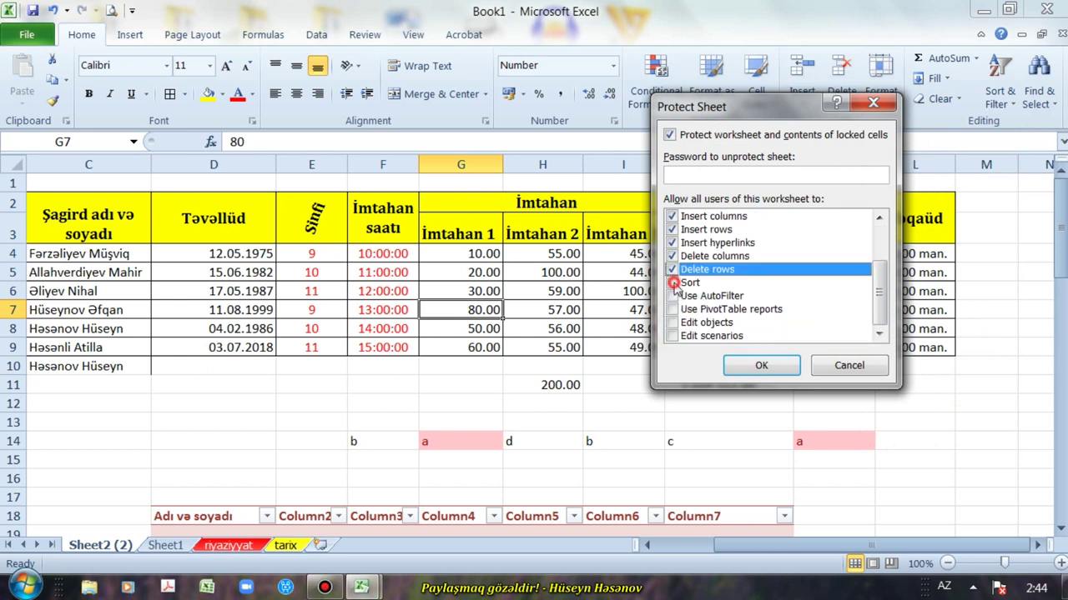
click(673, 283)
click(672, 296)
click(672, 309)
click(673, 322)
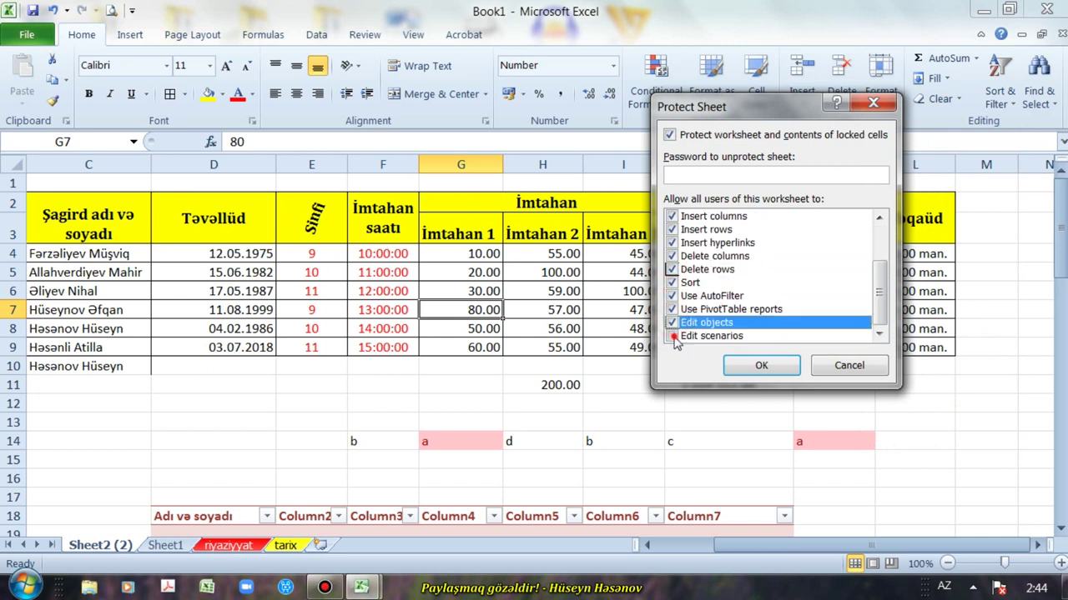
click(672, 336)
Step: Enter and confirm the unprotect password to protect the sheet, then bring up Save As
click(715, 175)
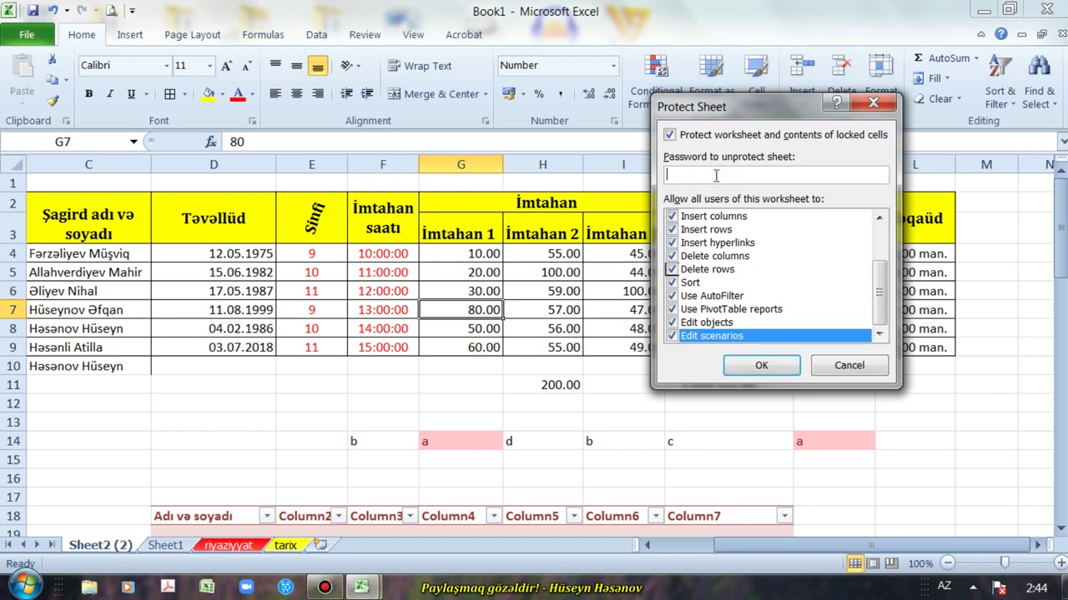
click(760, 365)
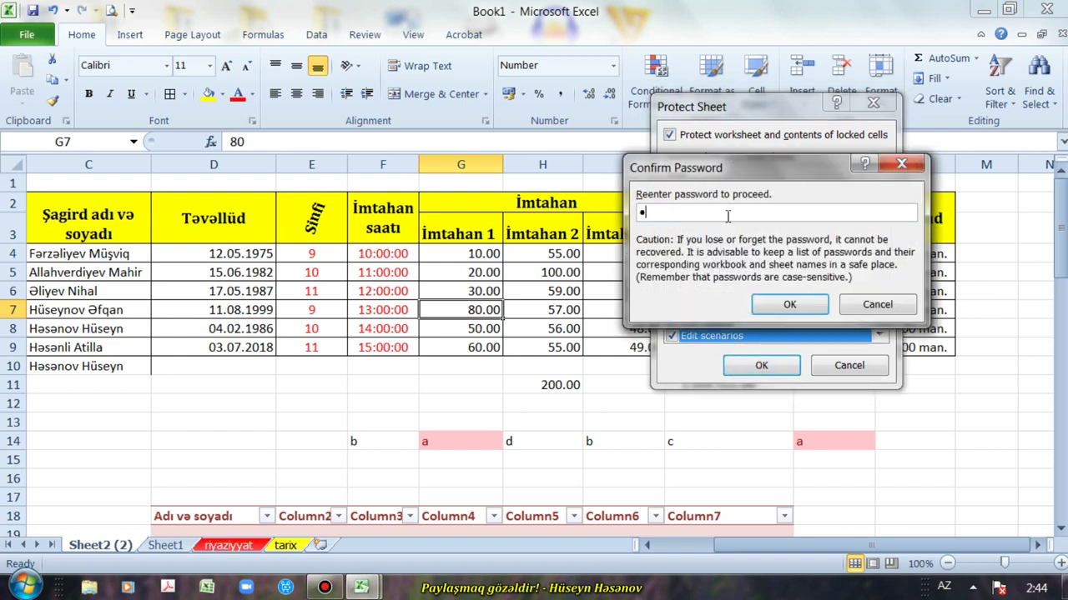
click(782, 304)
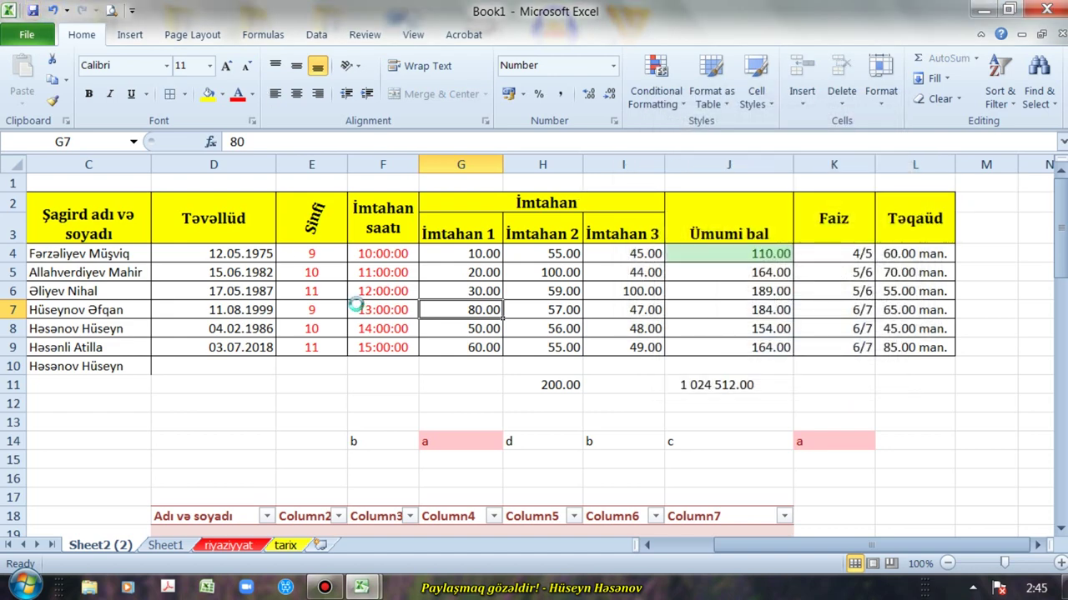
key(ctrl+s)
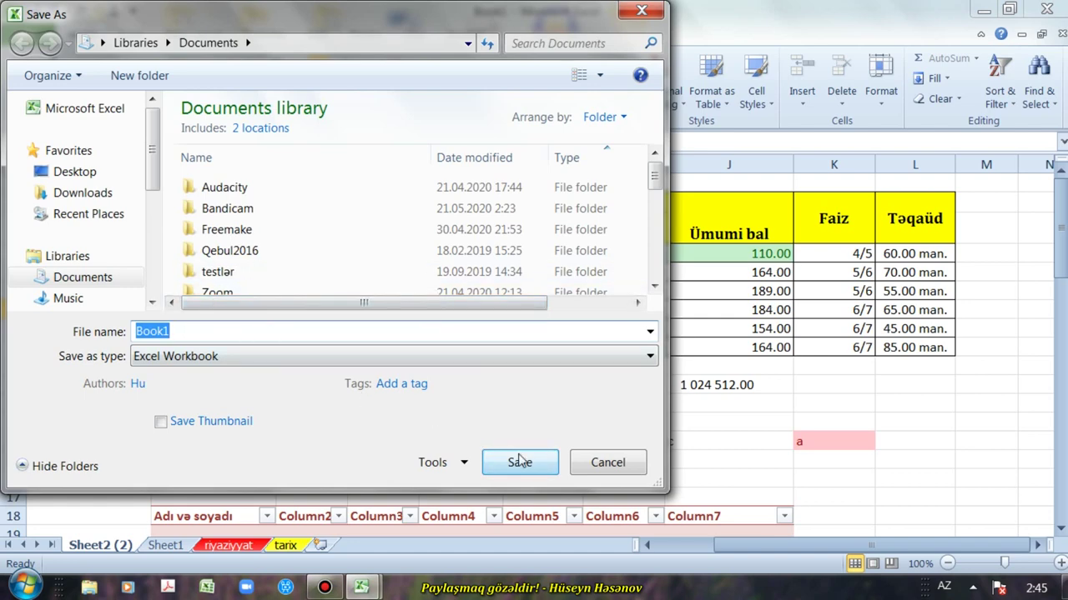
Step: Cancel Save As, then try editing G5 and I5 and dismiss the protected-sheet warning
click(594, 464)
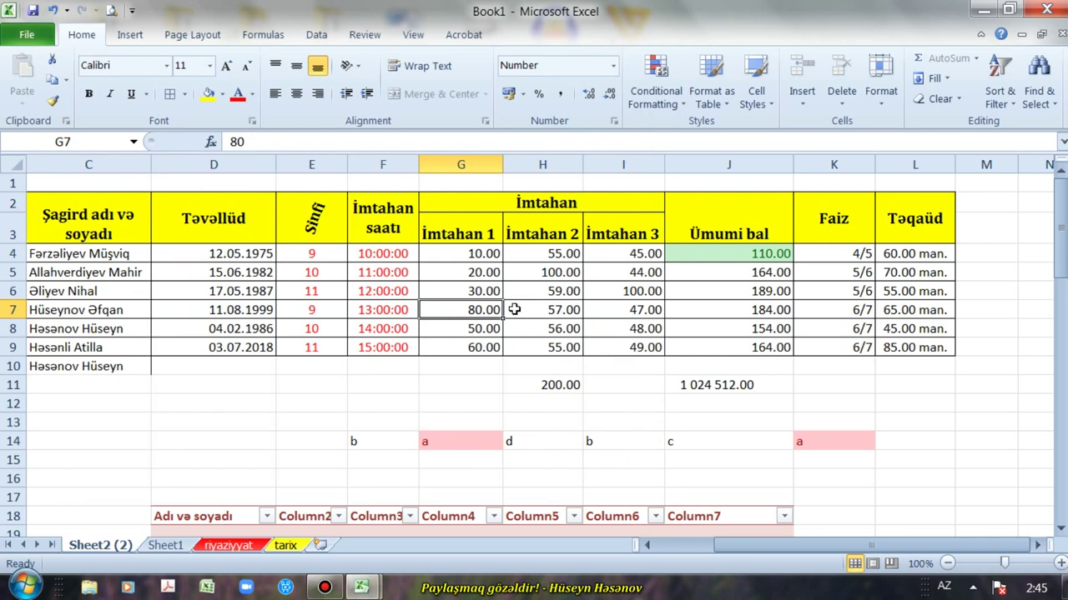
click(463, 278)
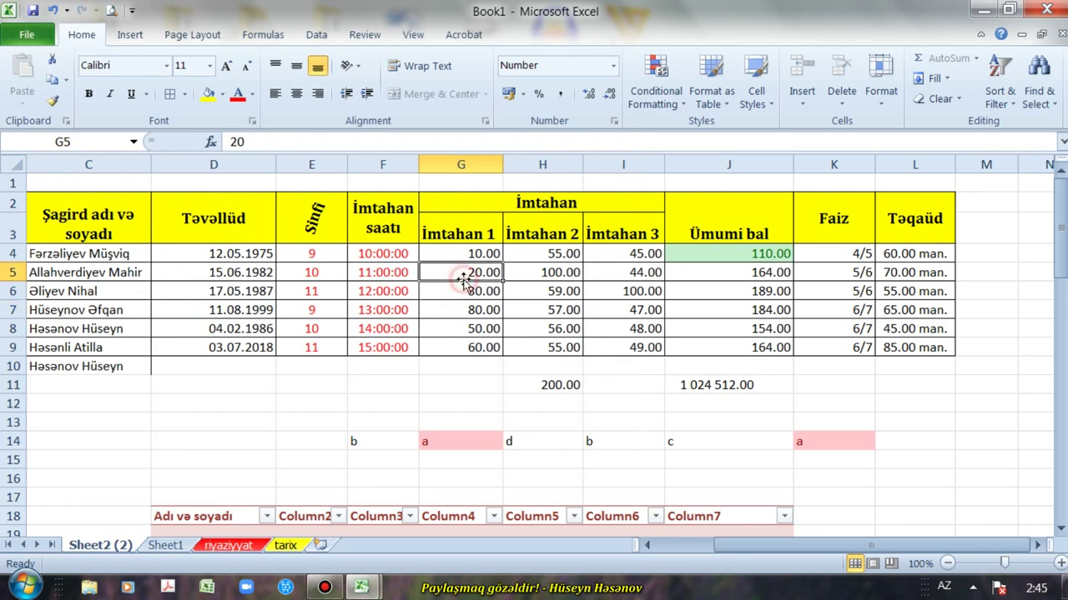
key(Delete)
key(Return)
click(602, 279)
key(Delete)
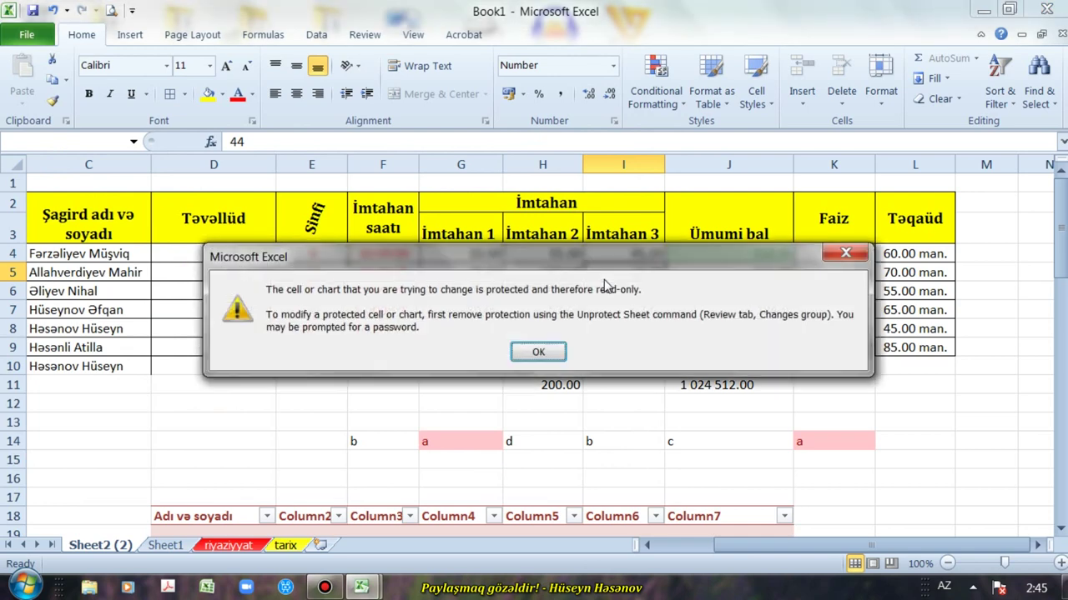
click(546, 349)
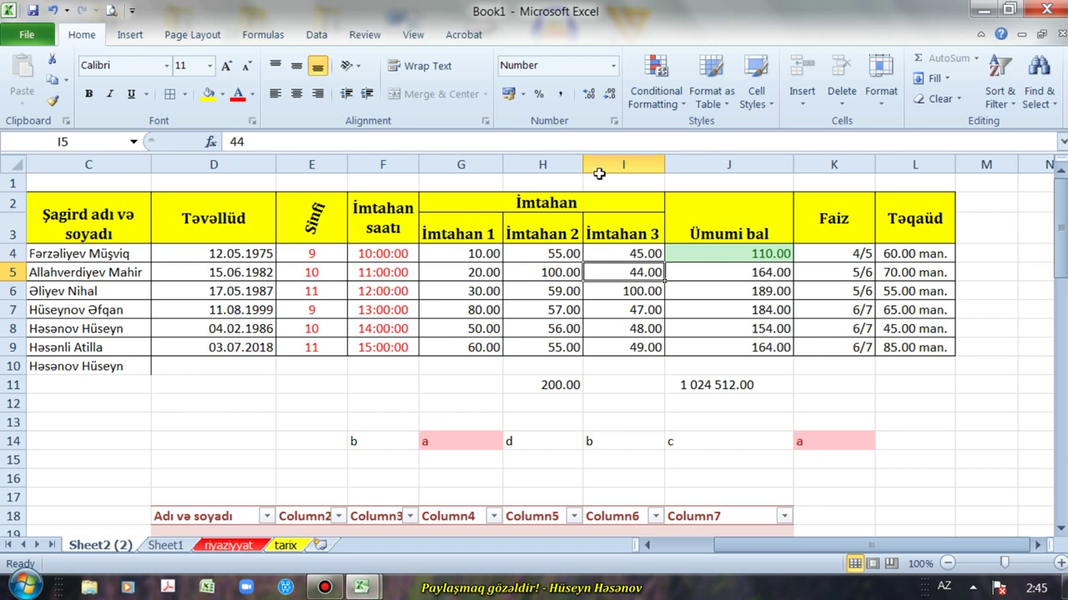
Step: Unprotect Sheet2 (2) with its password via Format > Unprotect Sheet
click(872, 107)
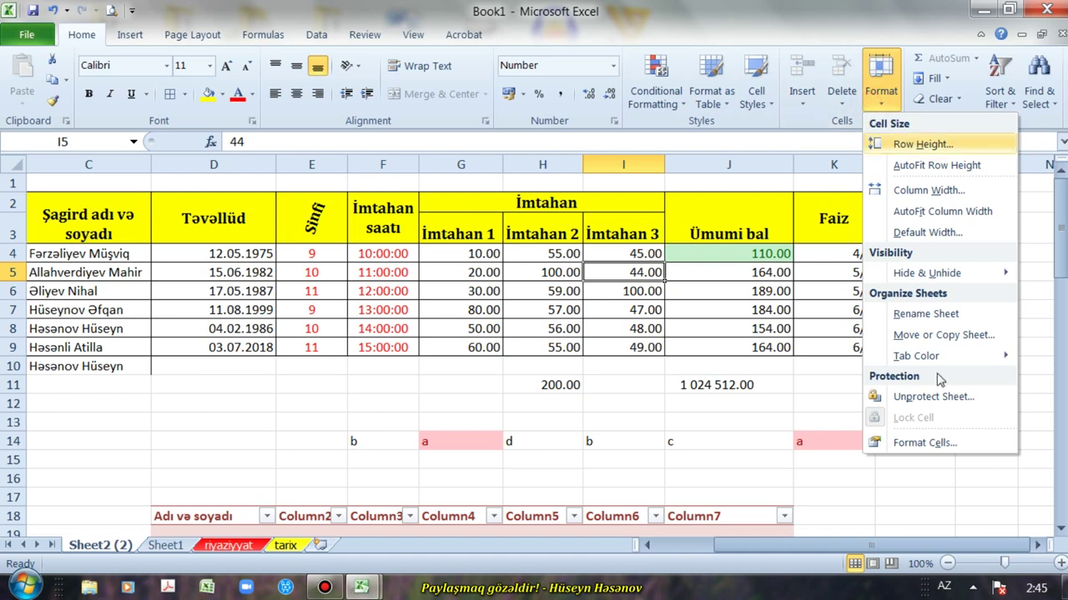
click(941, 400)
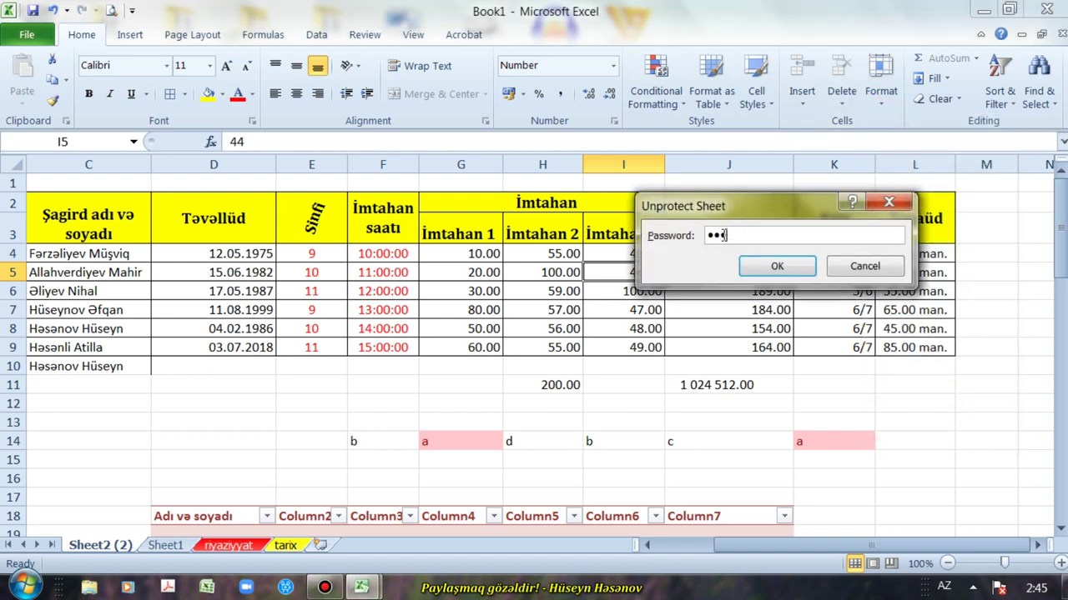
click(772, 266)
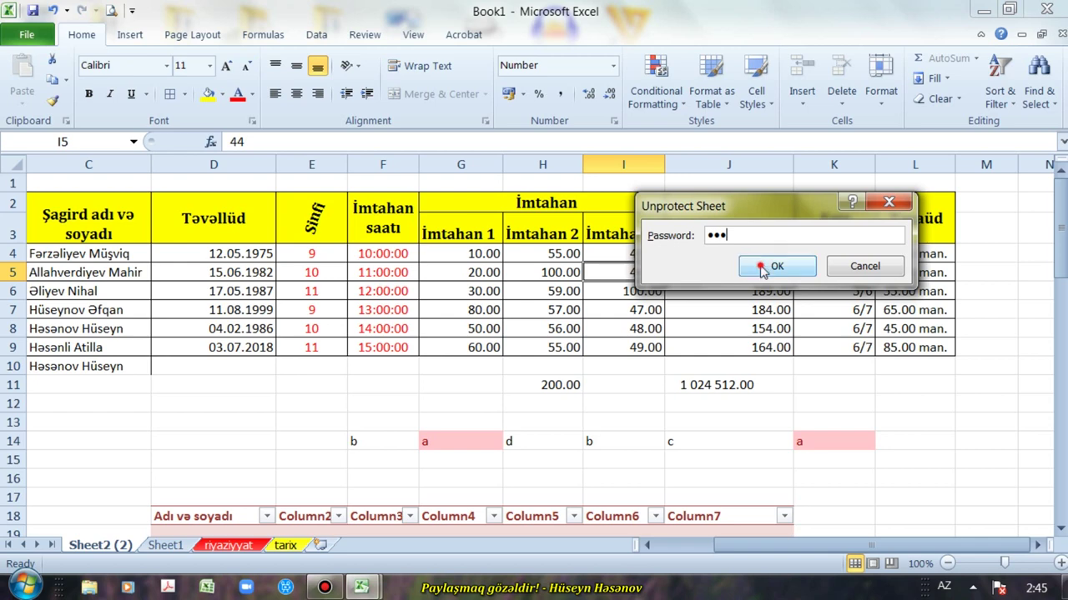
Step: Change H5 from 100 to 50, dropping row 5's total to 114
click(549, 278)
text(50)
key(Return)
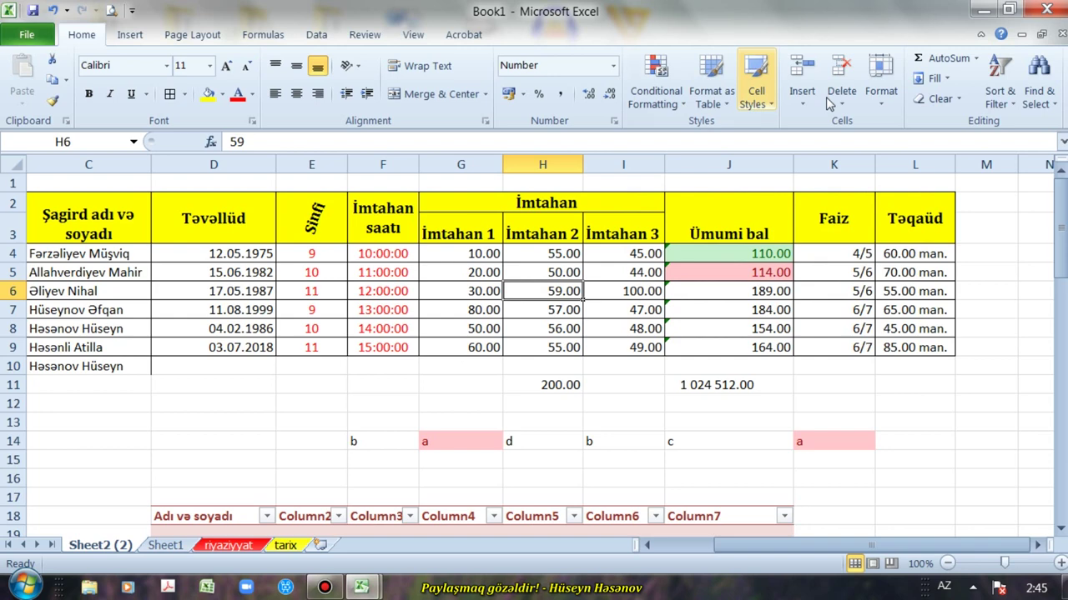
click(883, 108)
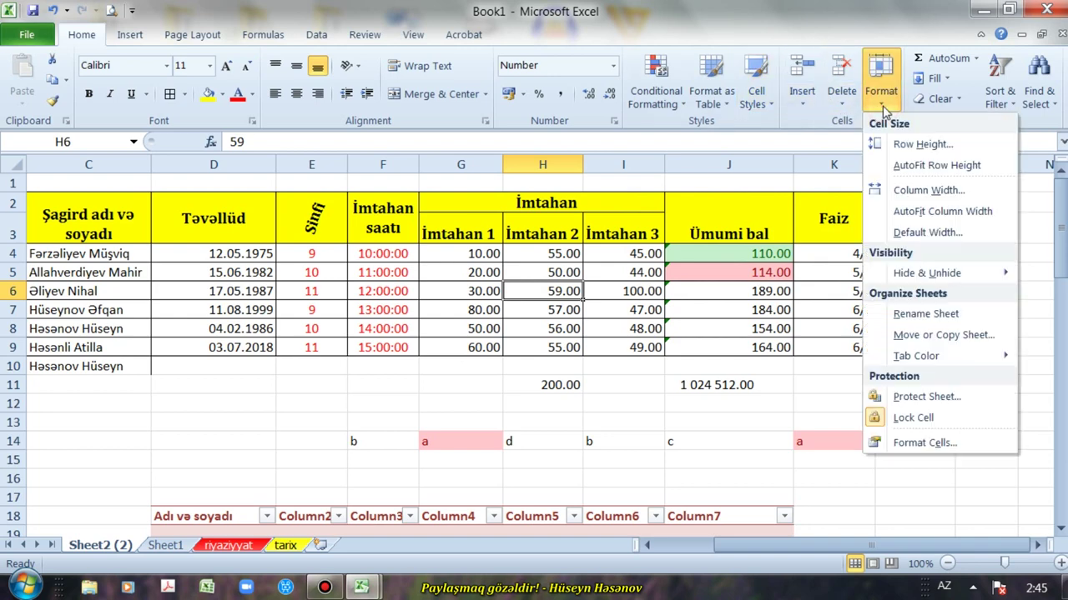
Step: Select the whole riyaziyyat sheet and use Clear All to remove its text, borders and fill
click(882, 108)
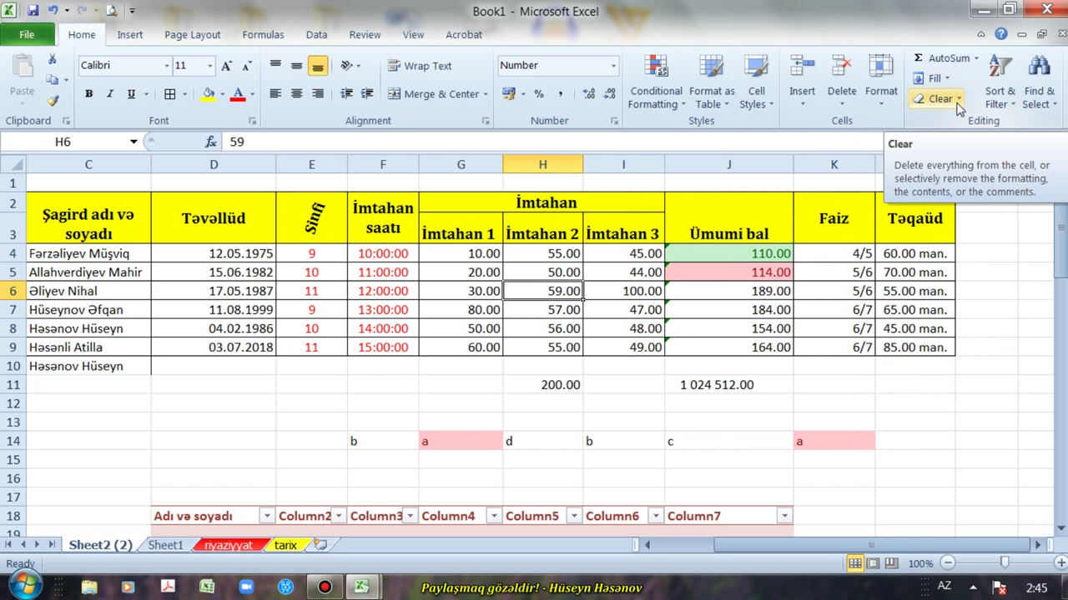
click(958, 101)
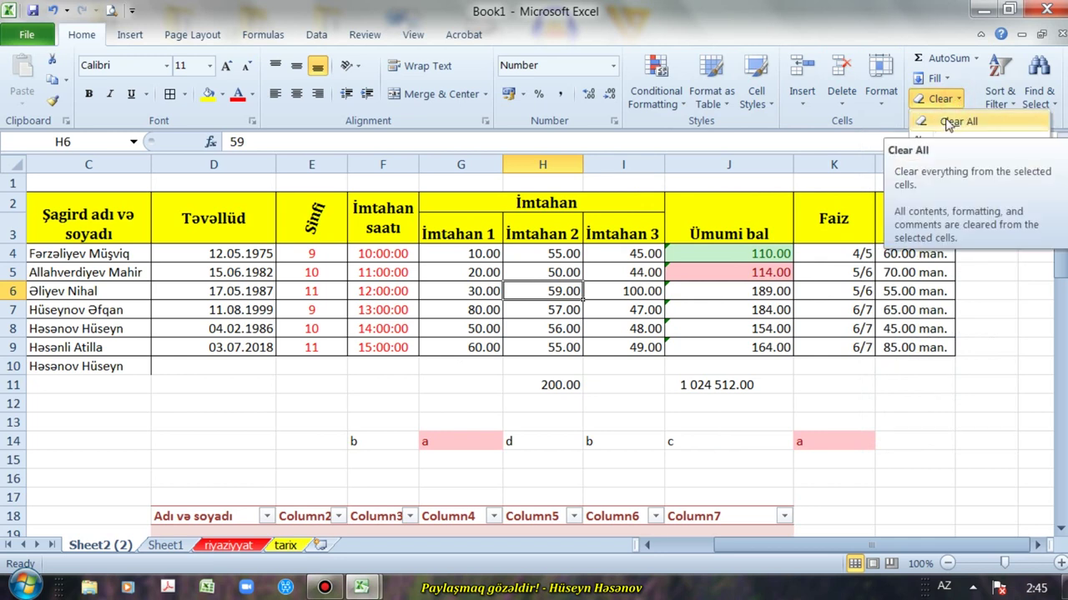
click(236, 552)
click(235, 550)
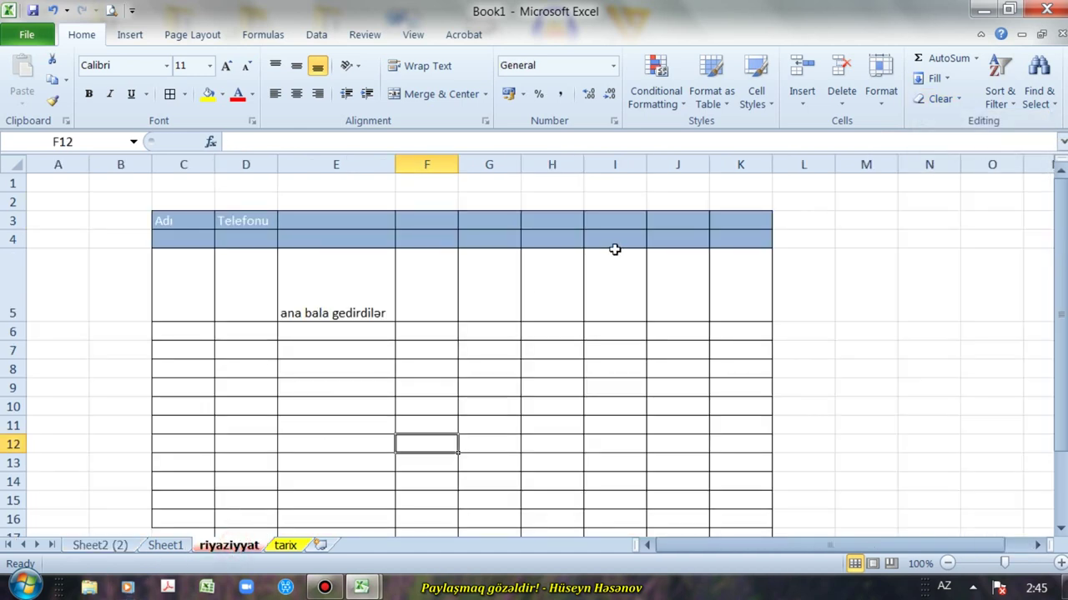
click(18, 163)
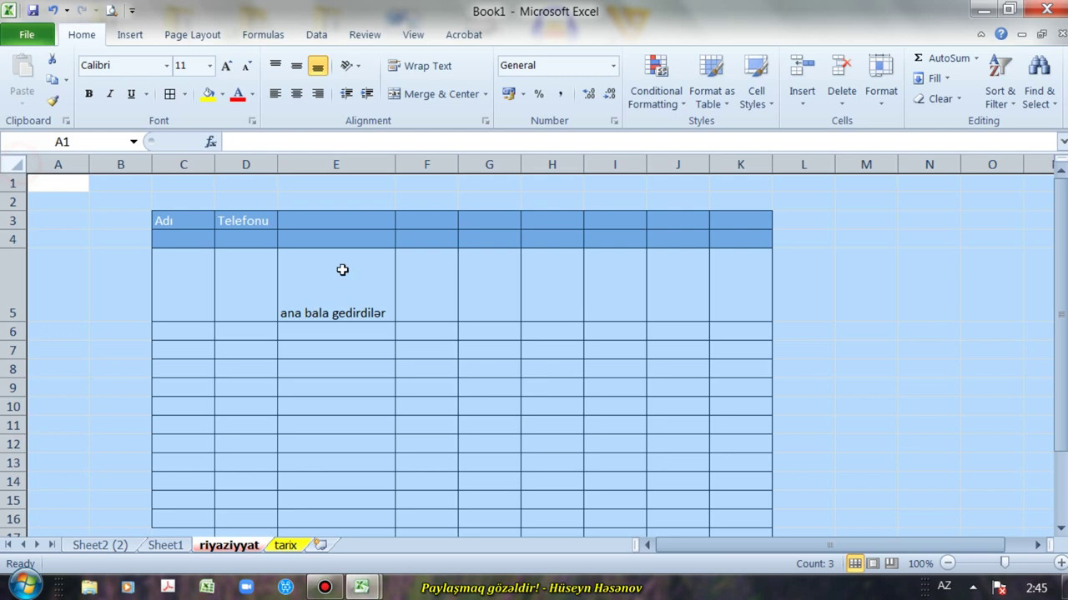
click(959, 98)
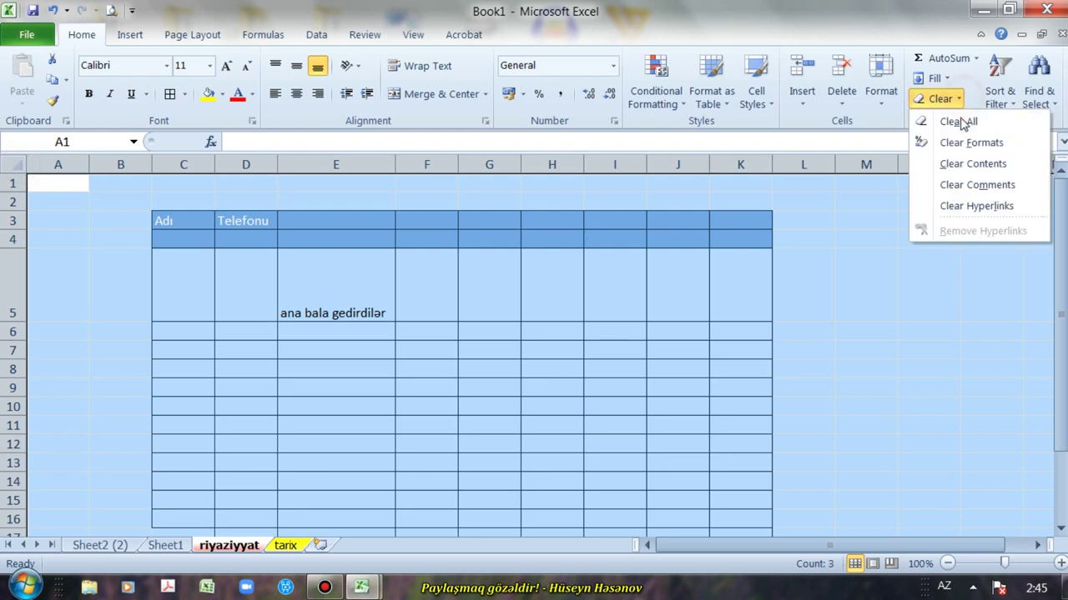
click(957, 119)
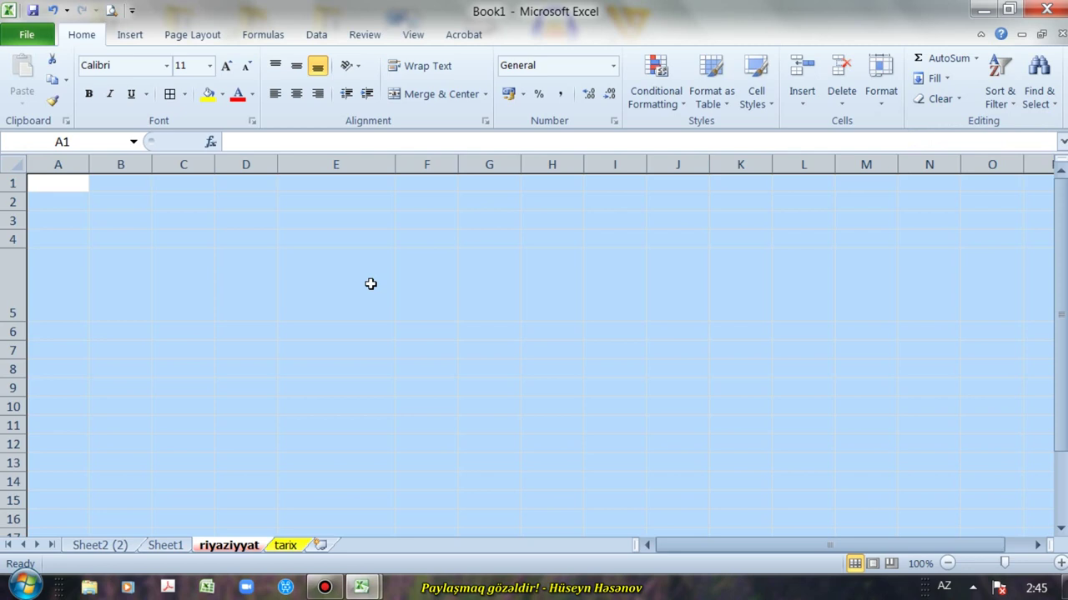
click(956, 101)
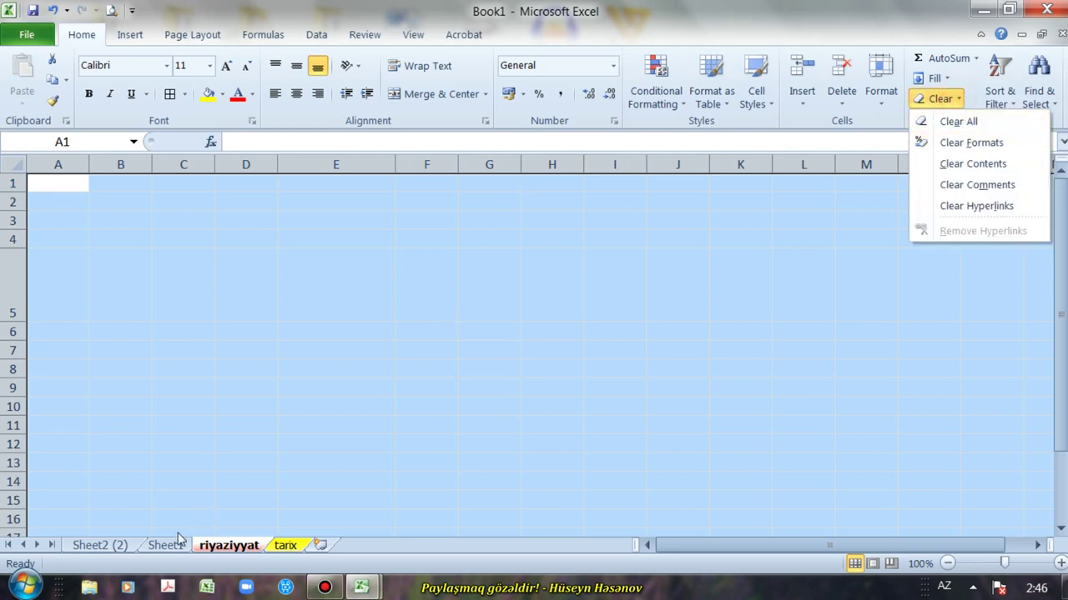
click(121, 546)
Step: Clear Formats on the Təvəllüd header in D2, leaving plain unmerged text without fill or borders
click(119, 546)
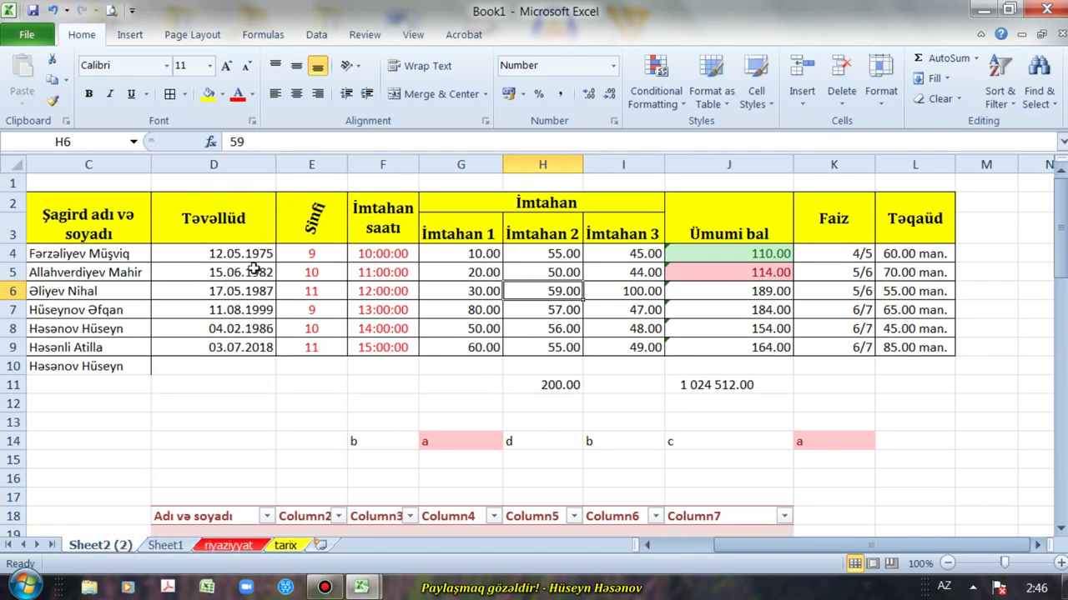
click(246, 210)
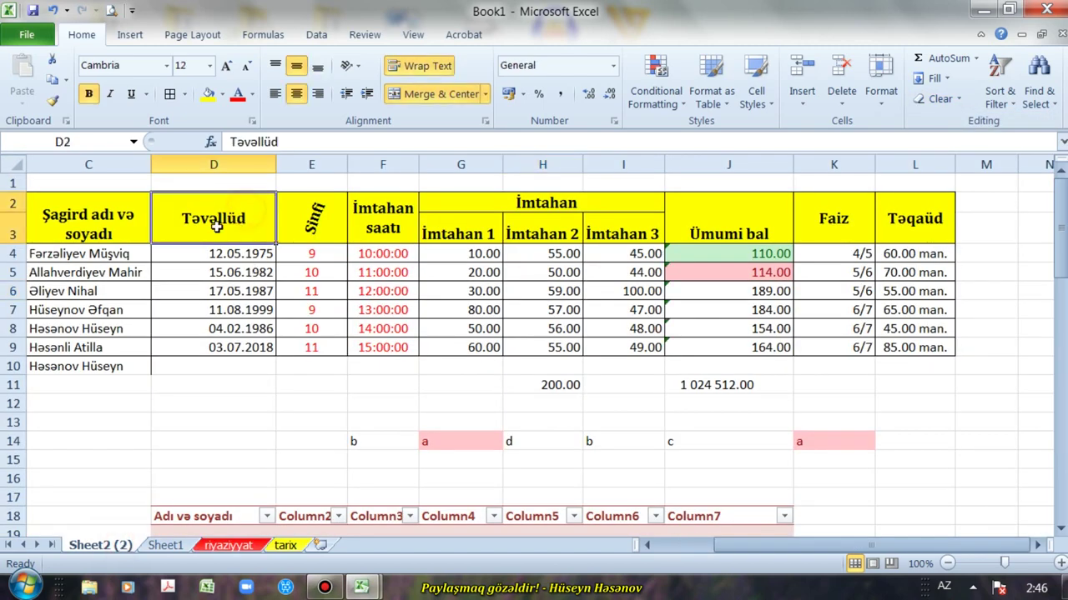
click(956, 99)
click(967, 143)
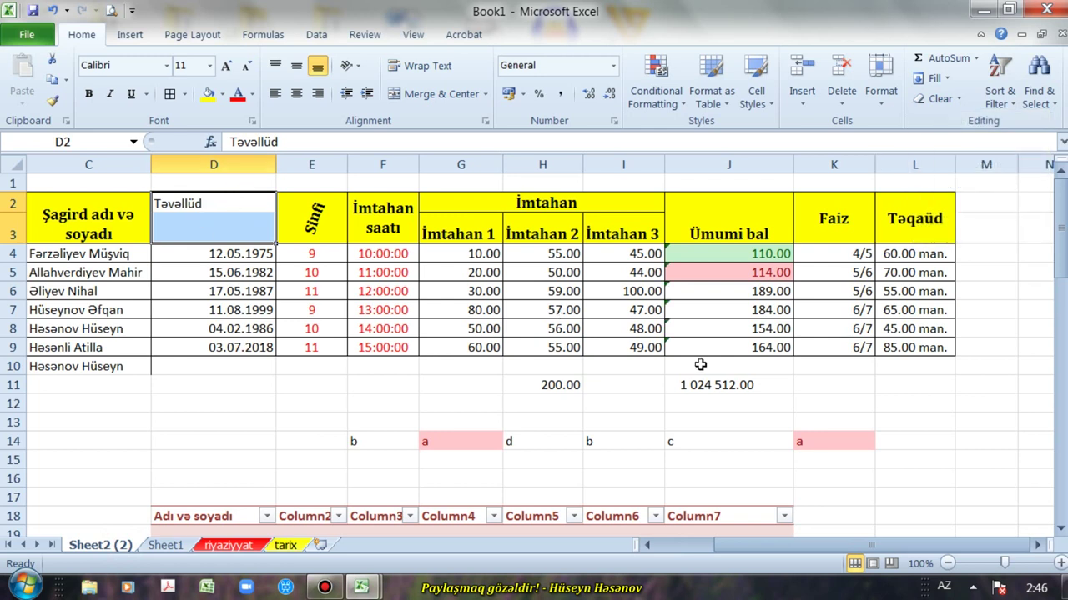
click(181, 200)
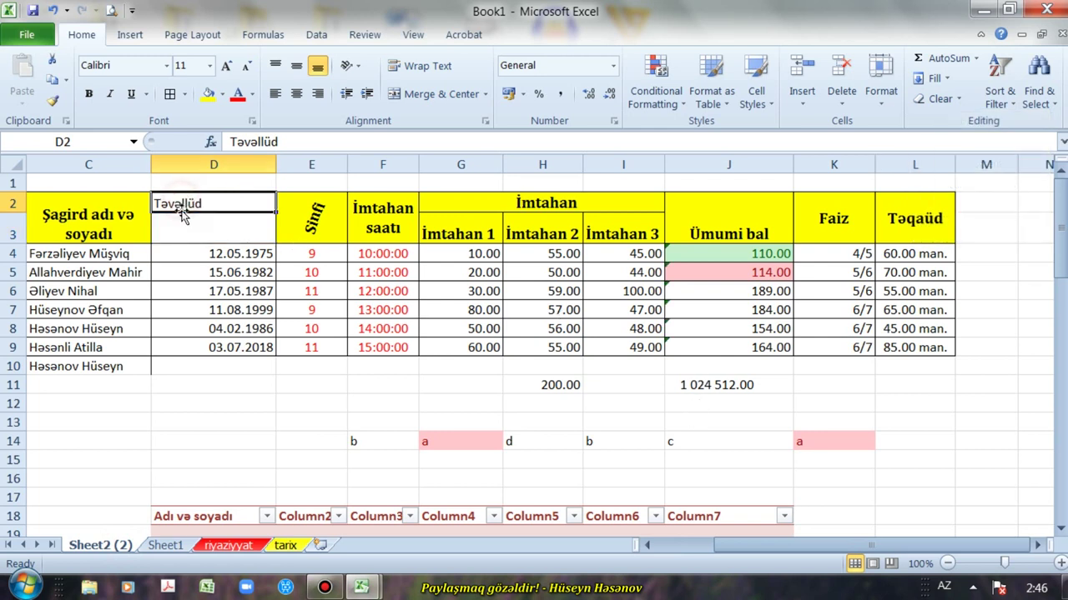
click(955, 99)
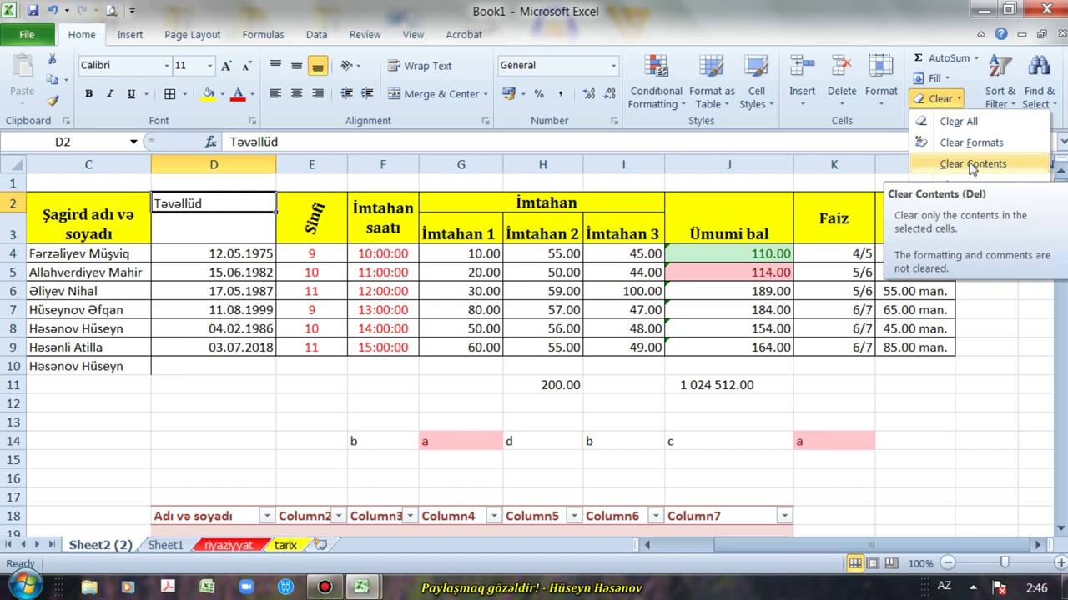
click(443, 384)
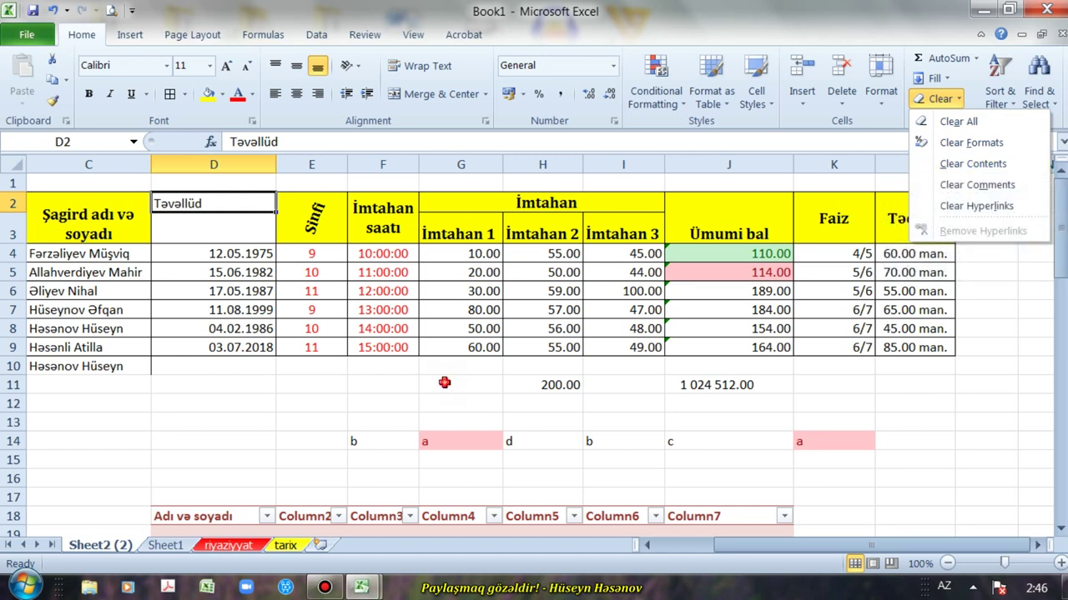
click(832, 223)
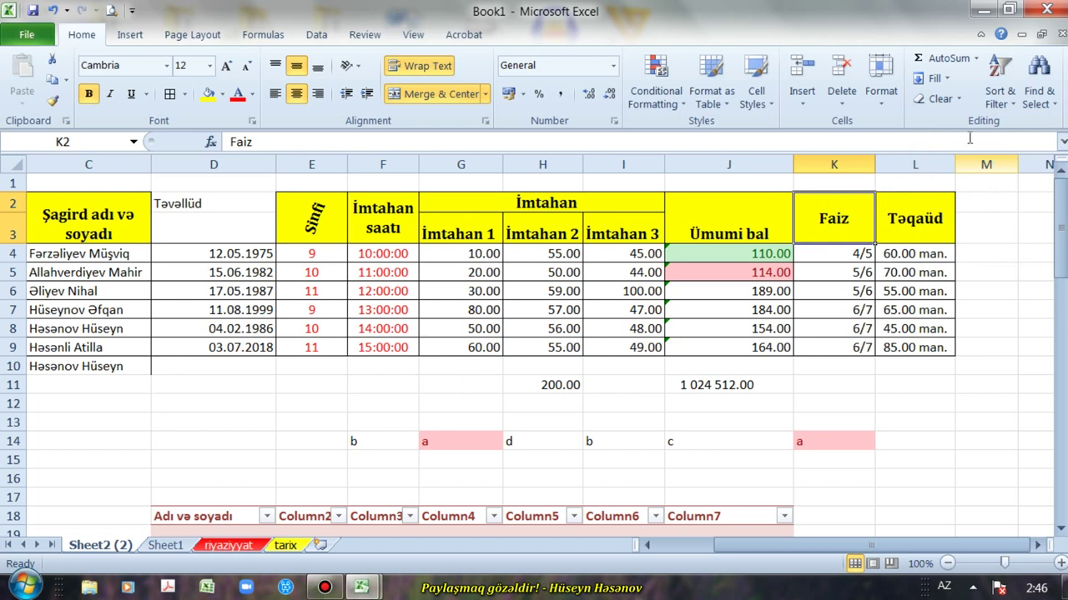
Step: Clear the contents of K2 and enter 'gəlir' as the new header, keeping its yellow formatting
click(953, 101)
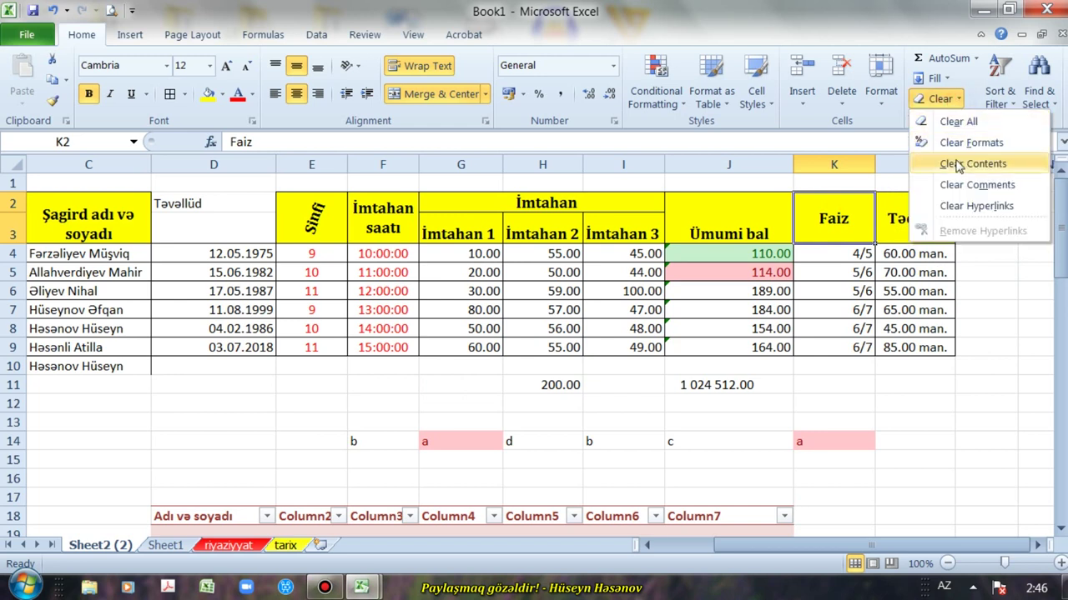
click(988, 170)
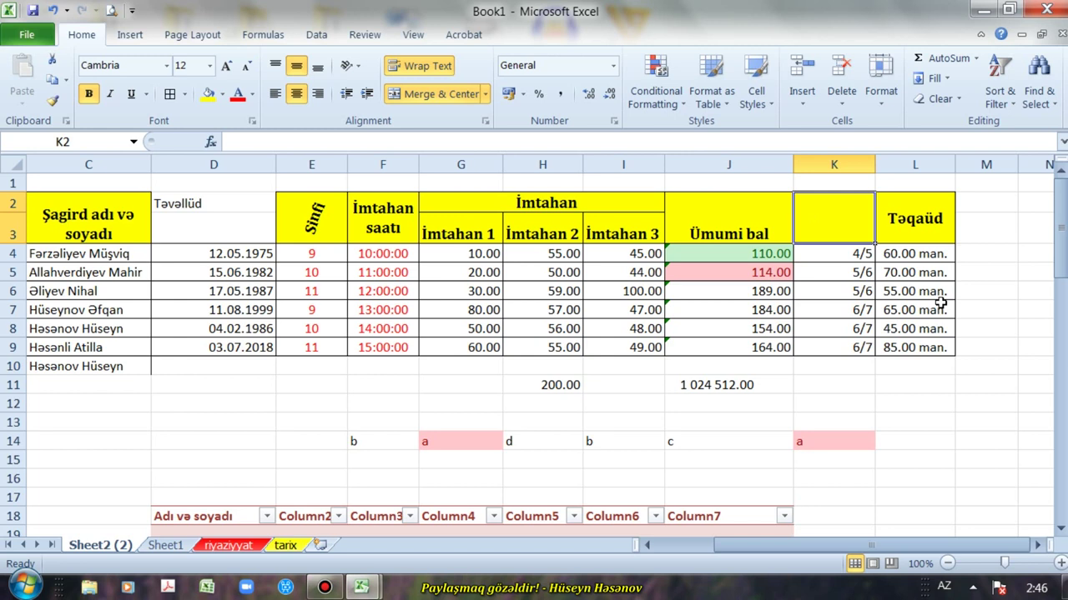
text(gəlir)
click(805, 327)
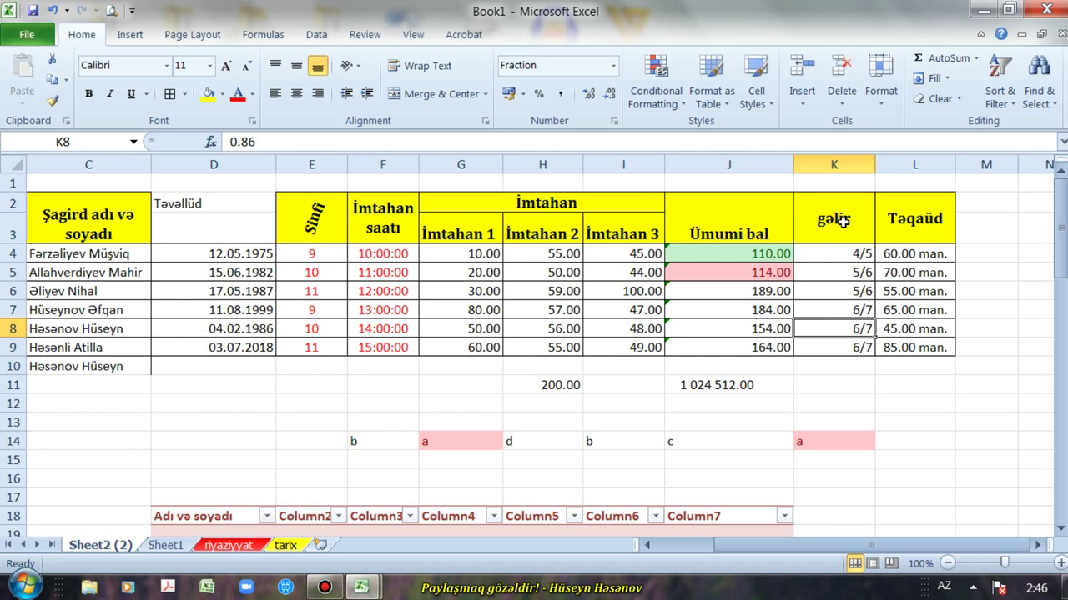
click(959, 99)
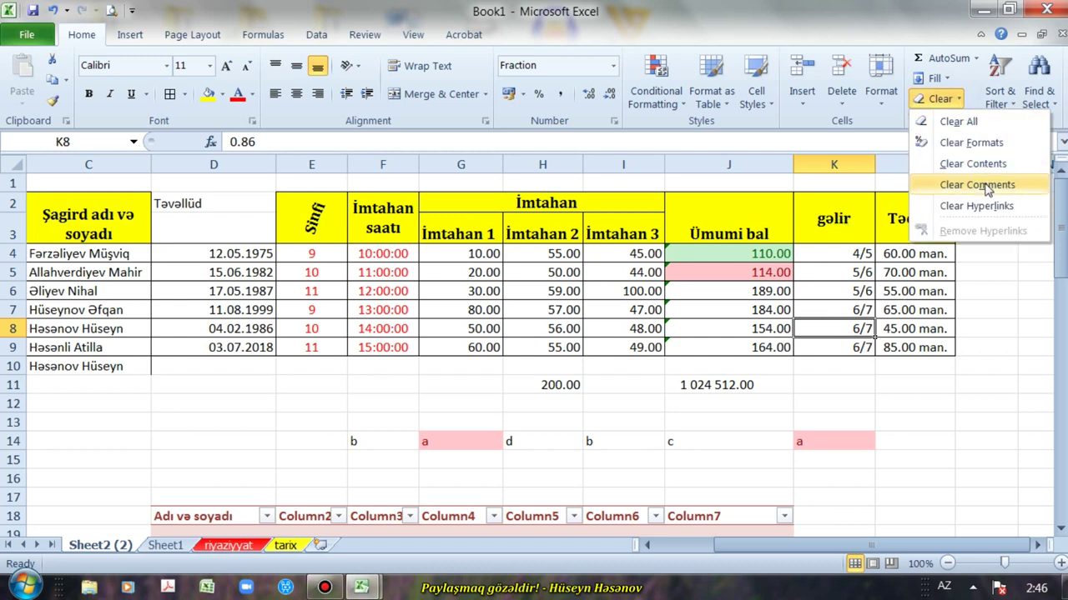
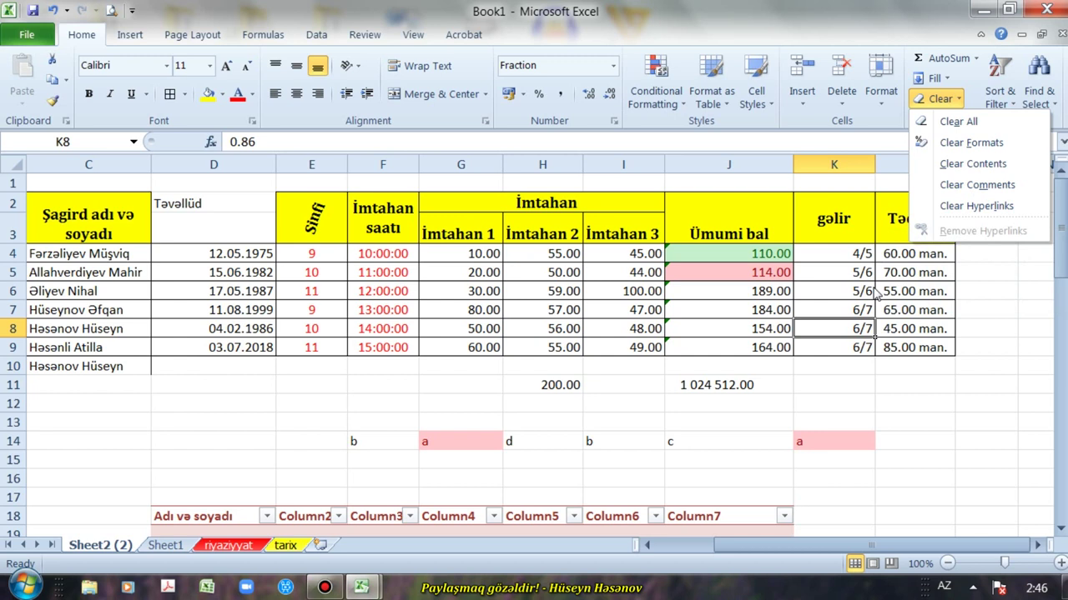
Step: Switch to Sheet1 and enter 5 in cell G8
click(874, 292)
click(939, 79)
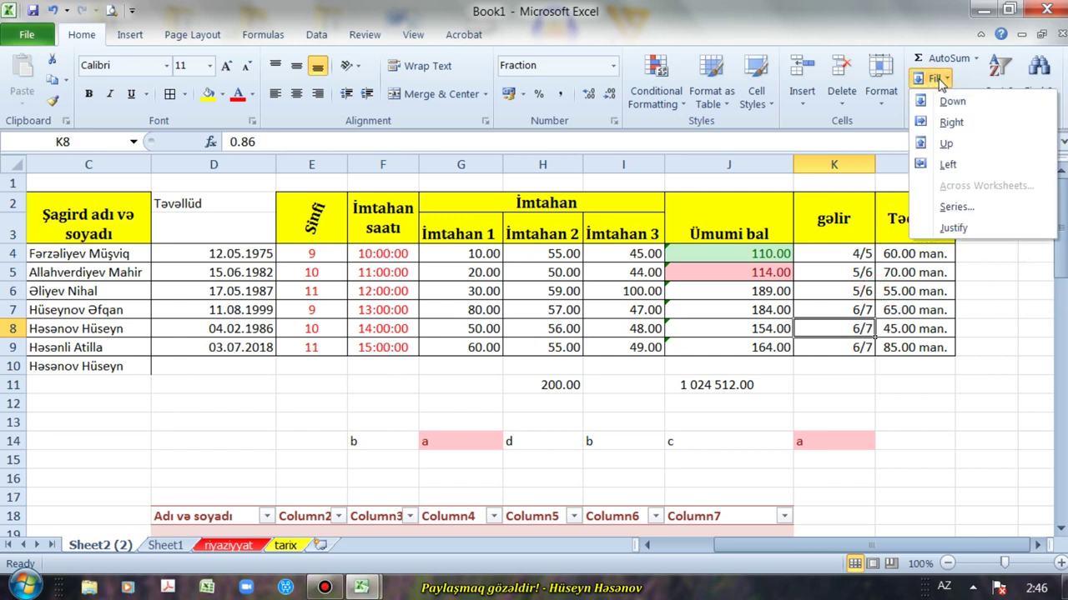
click(930, 385)
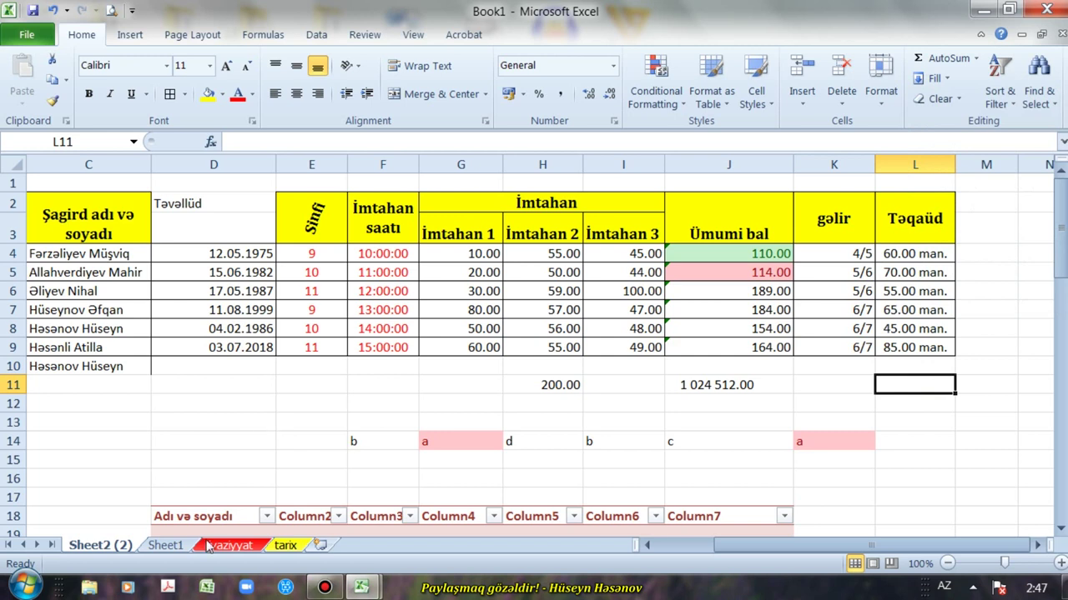
click(171, 546)
click(410, 316)
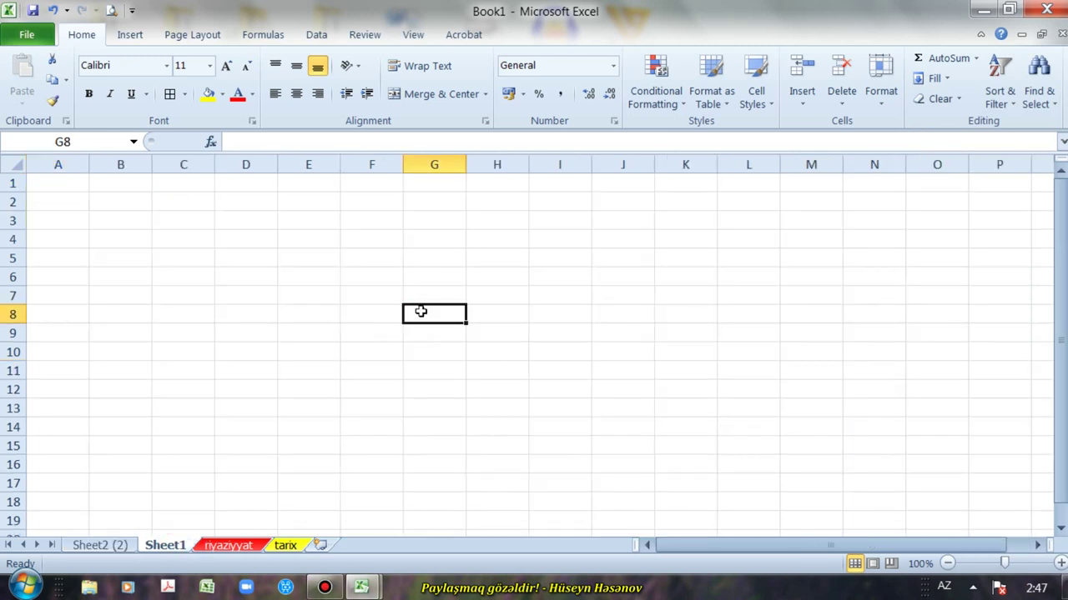
text(5)
key(Return)
key(Return)
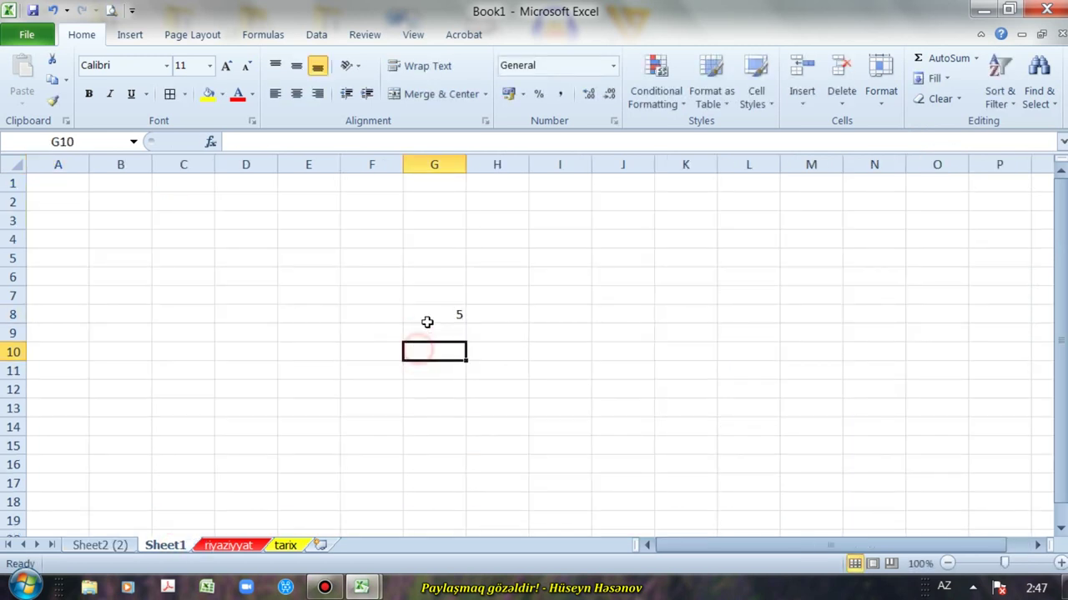
Step: Fill the 5 from G8 up into G7 and right into H8
click(427, 316)
click(440, 294)
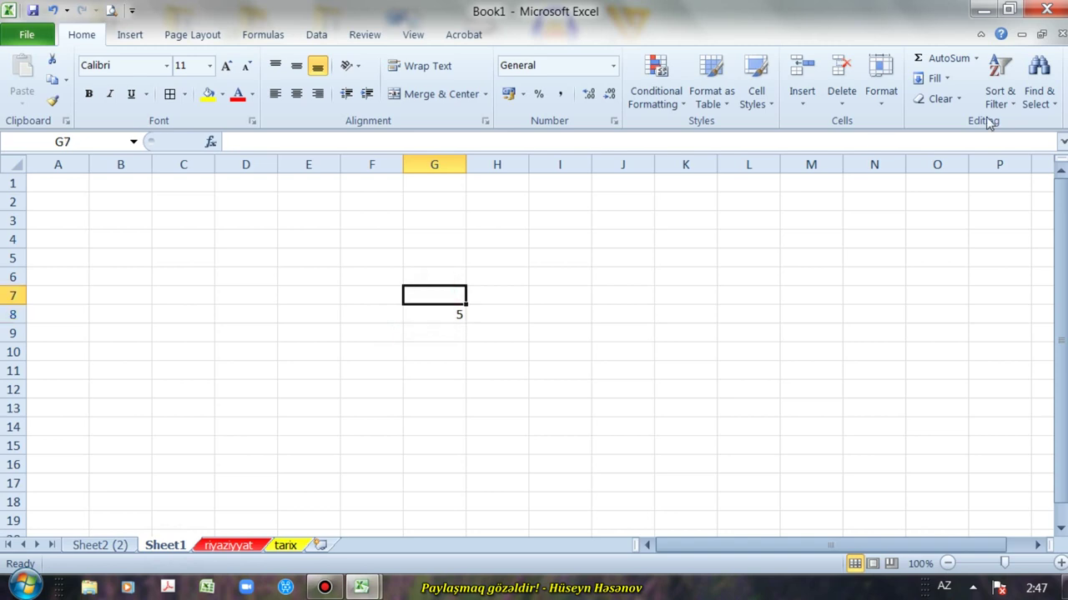
click(934, 78)
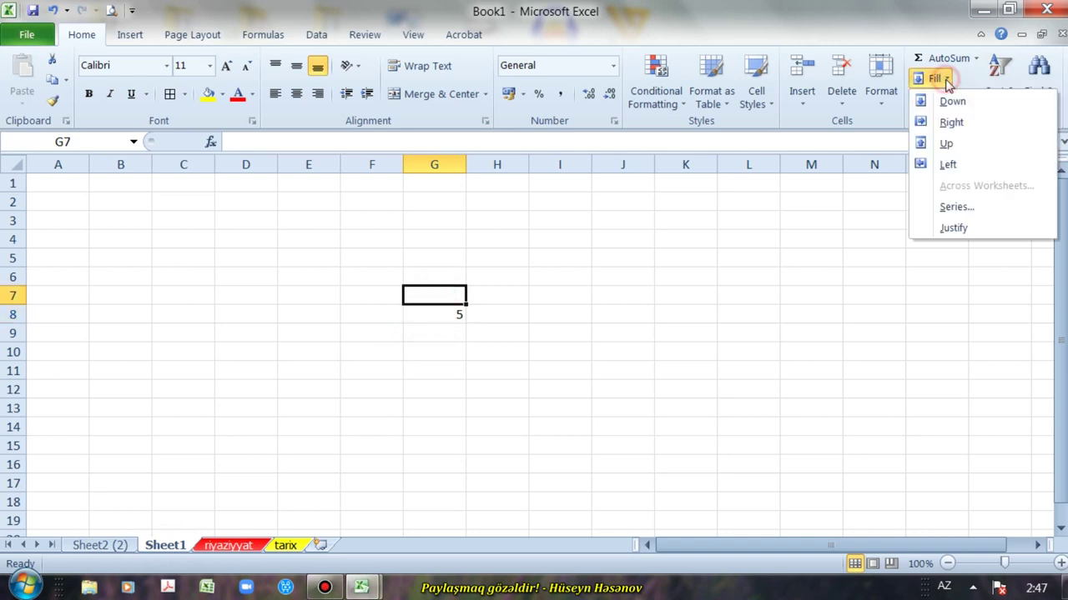
click(946, 143)
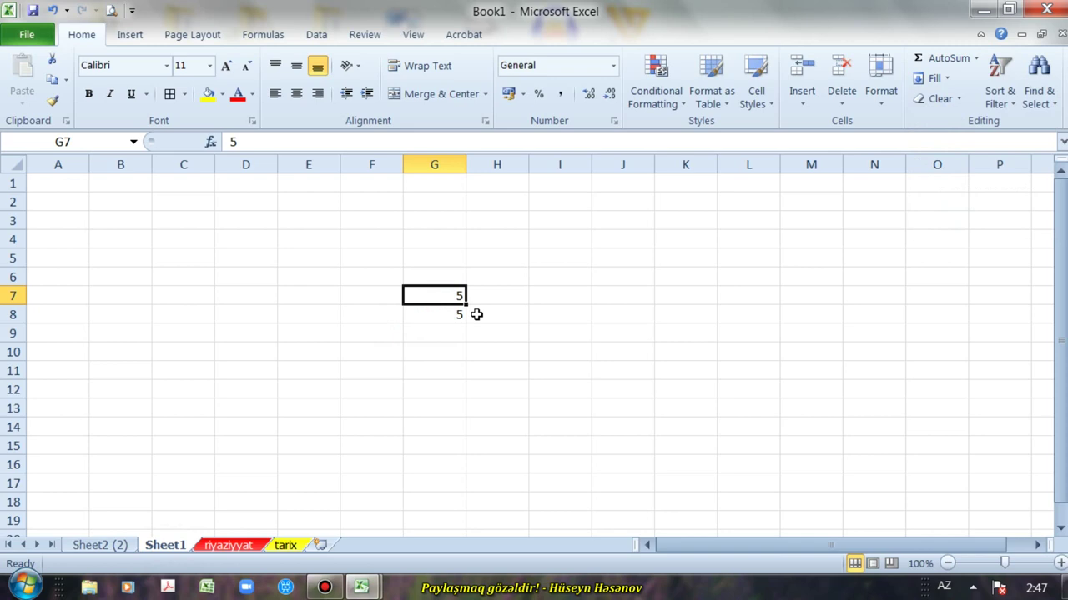
click(506, 312)
click(929, 80)
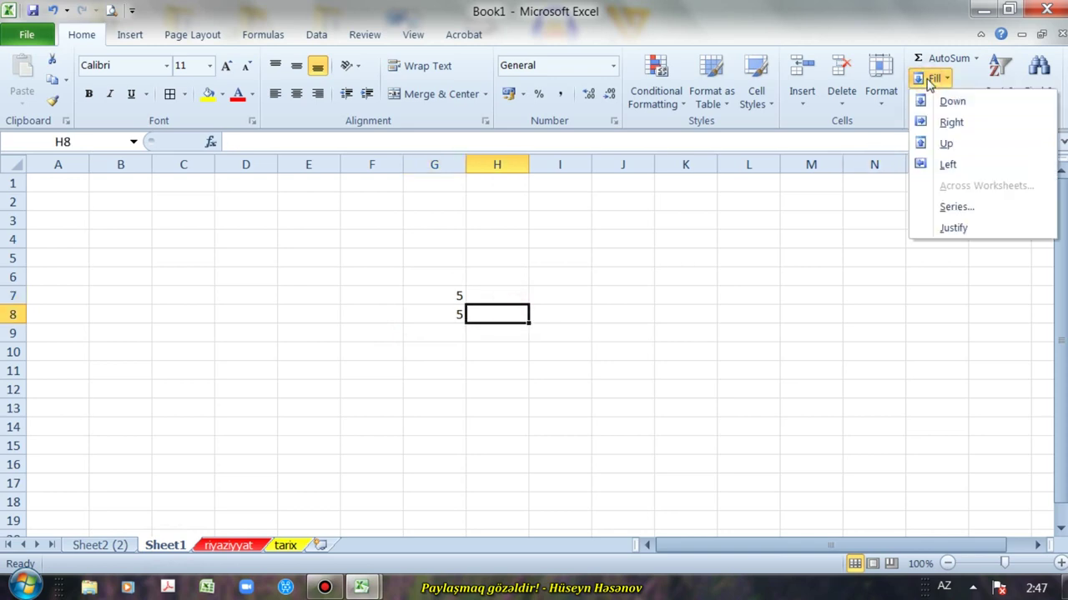
click(949, 122)
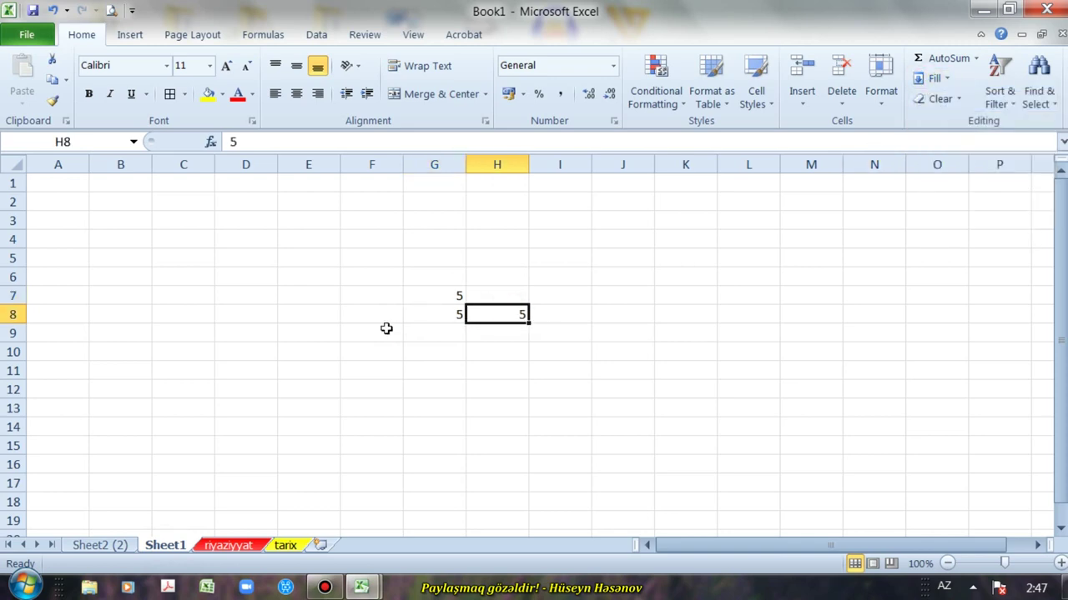
Step: Fill the 5 left into F8 and down into G9 to complete the cross
click(375, 318)
click(935, 79)
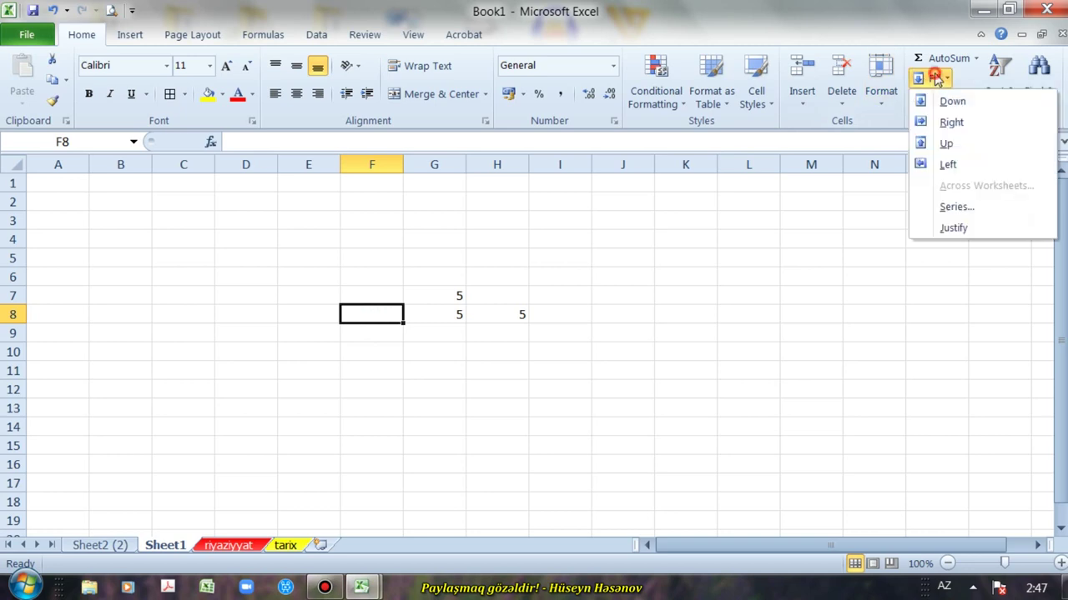
click(948, 165)
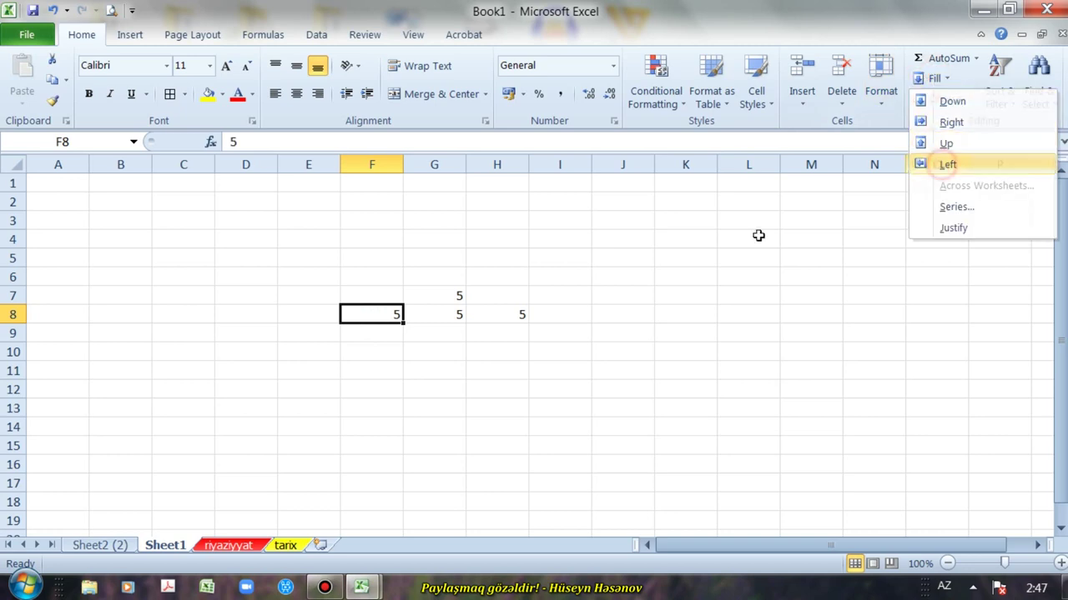
click(442, 334)
click(939, 79)
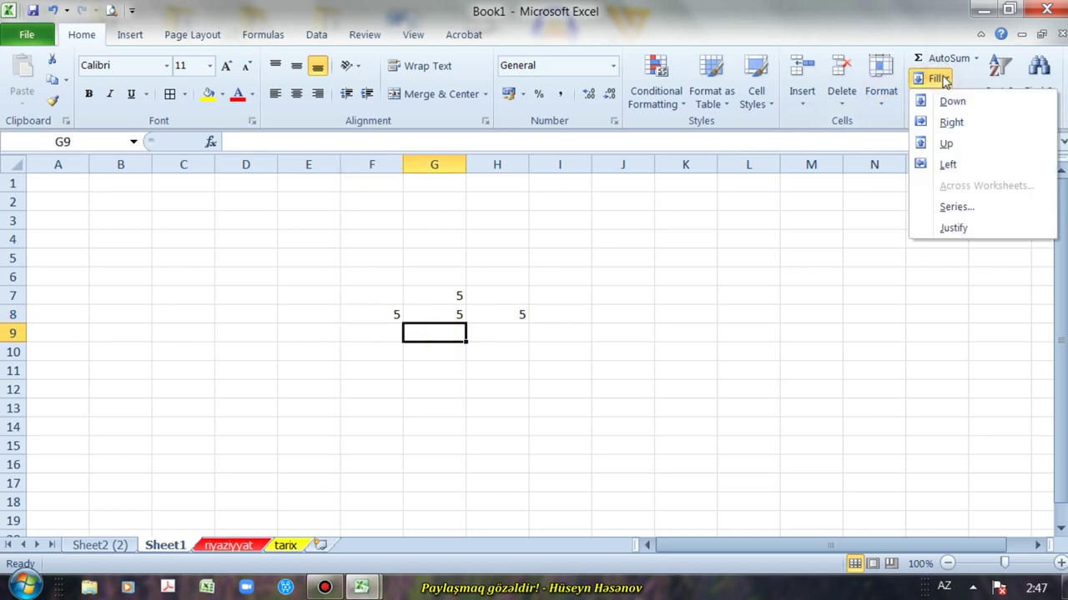
click(938, 106)
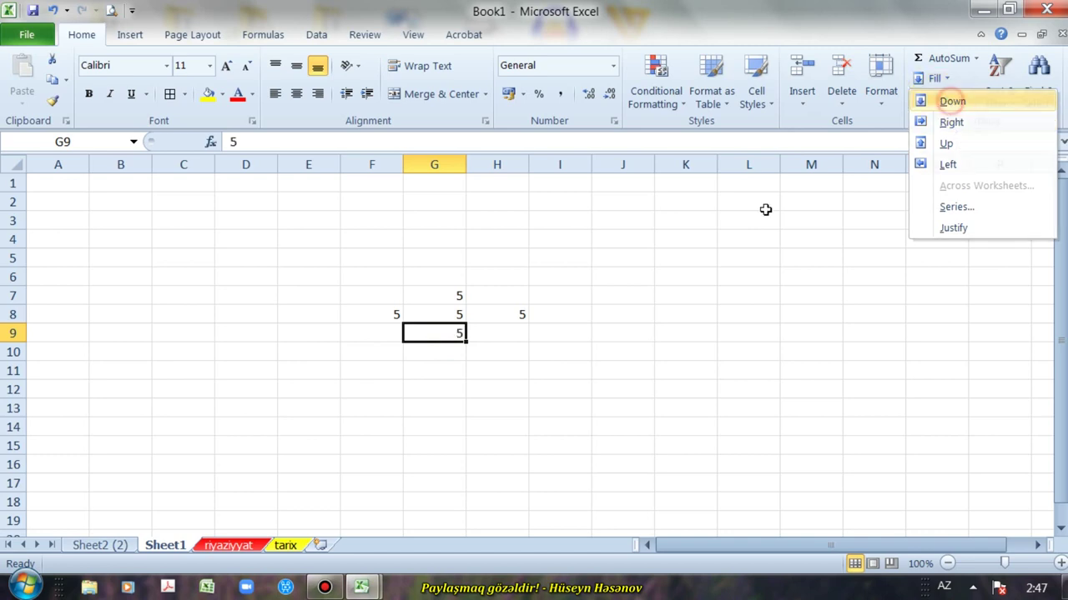
click(583, 356)
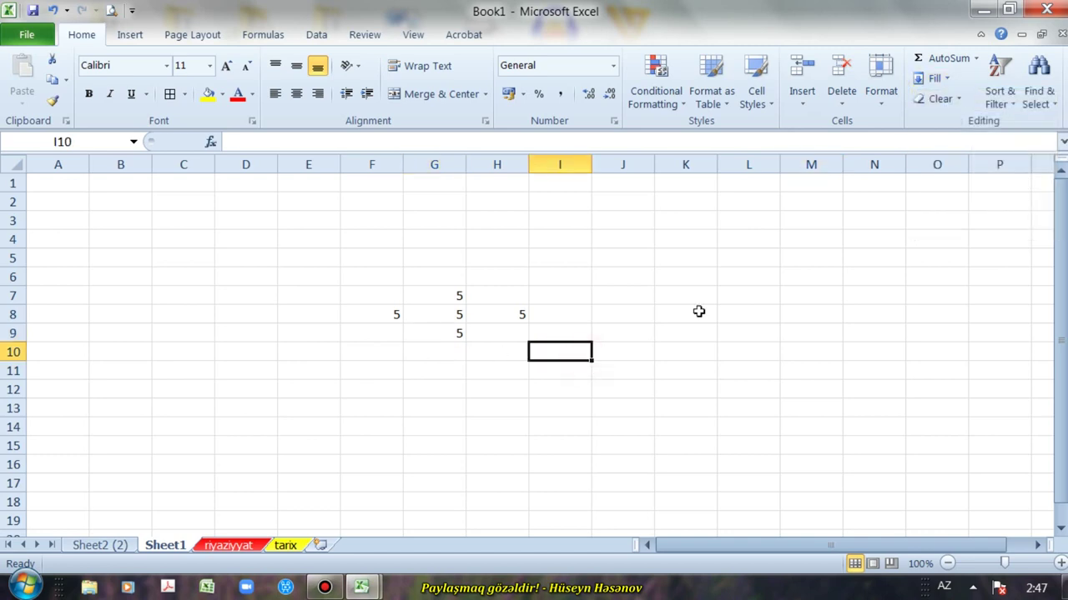
click(941, 80)
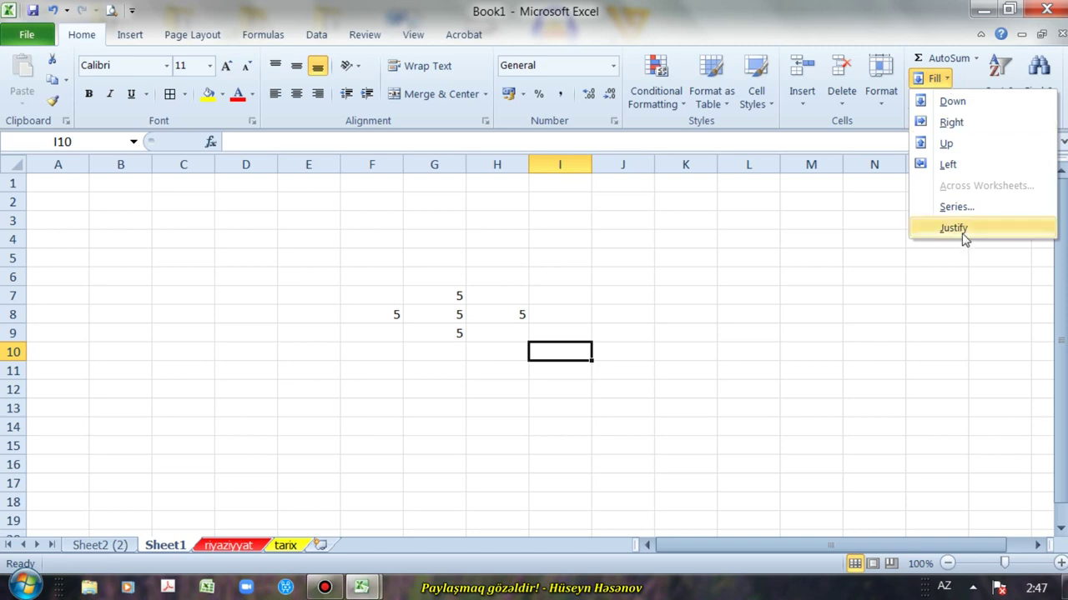
click(245, 244)
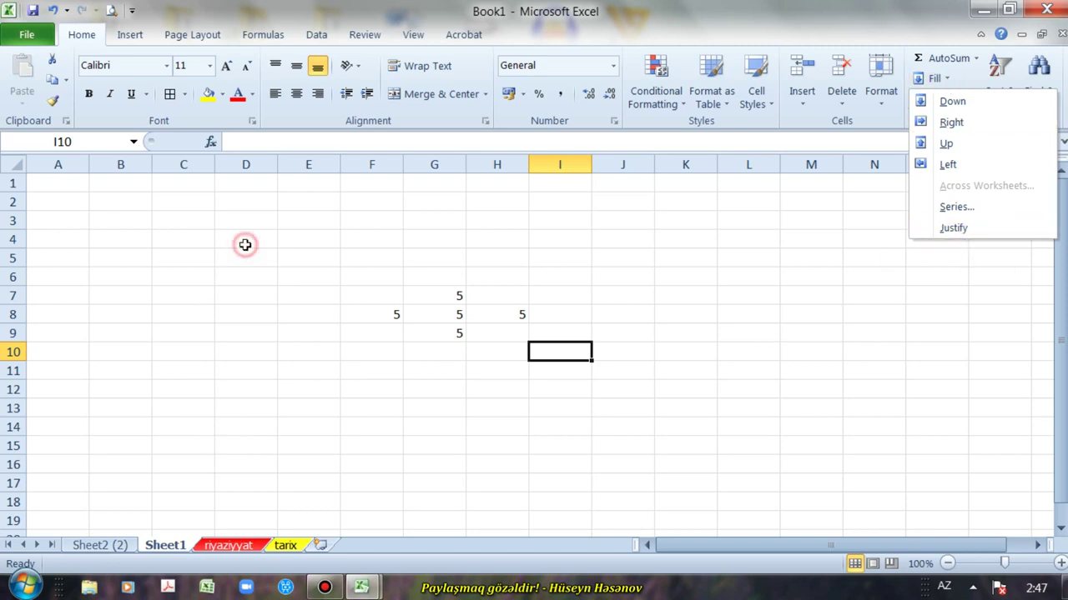
click(245, 244)
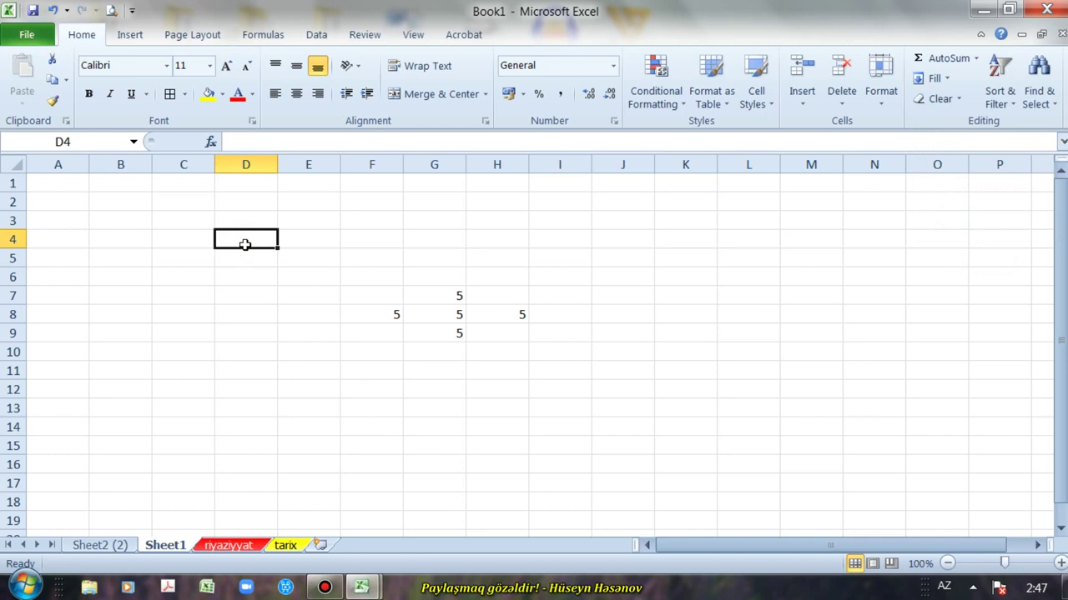
Step: Enter 'Müstəqil Azərbaycan' in D4 and 'daima var' in D5
text(Müstəqil)
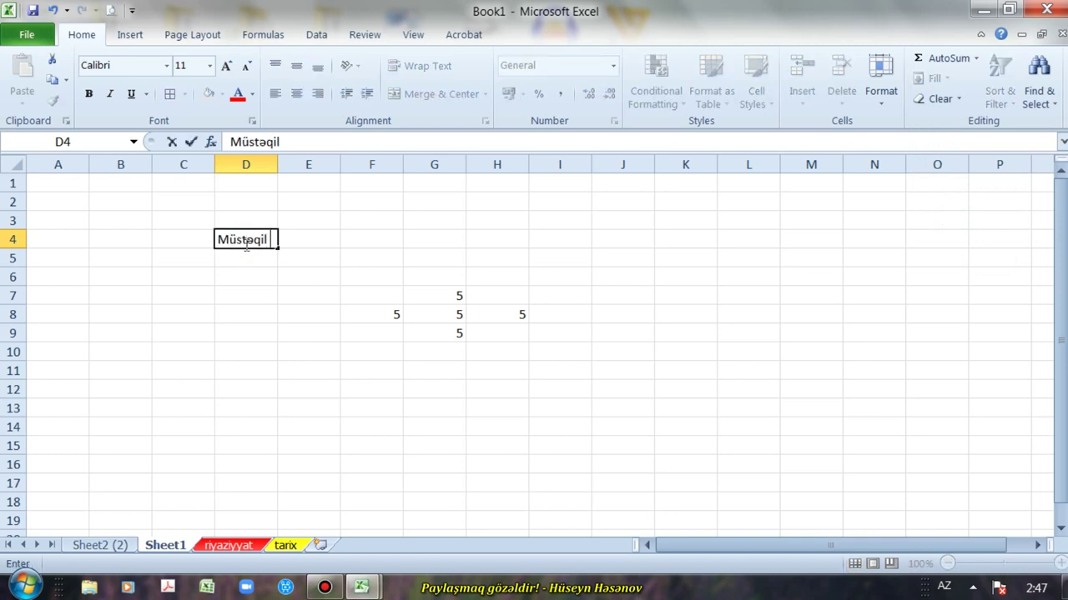
text(bay)
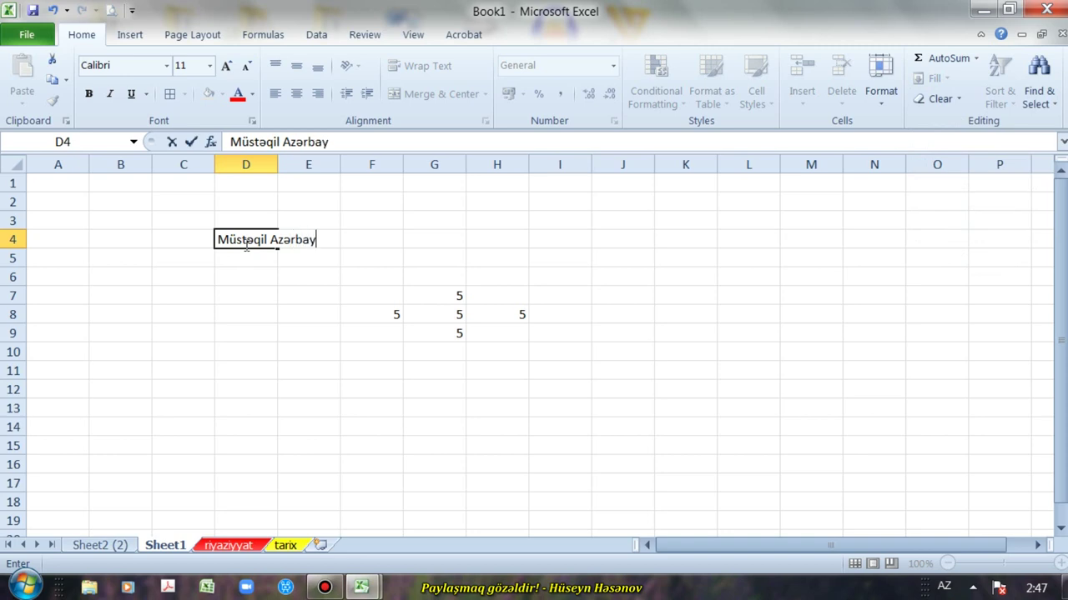
text(daima)
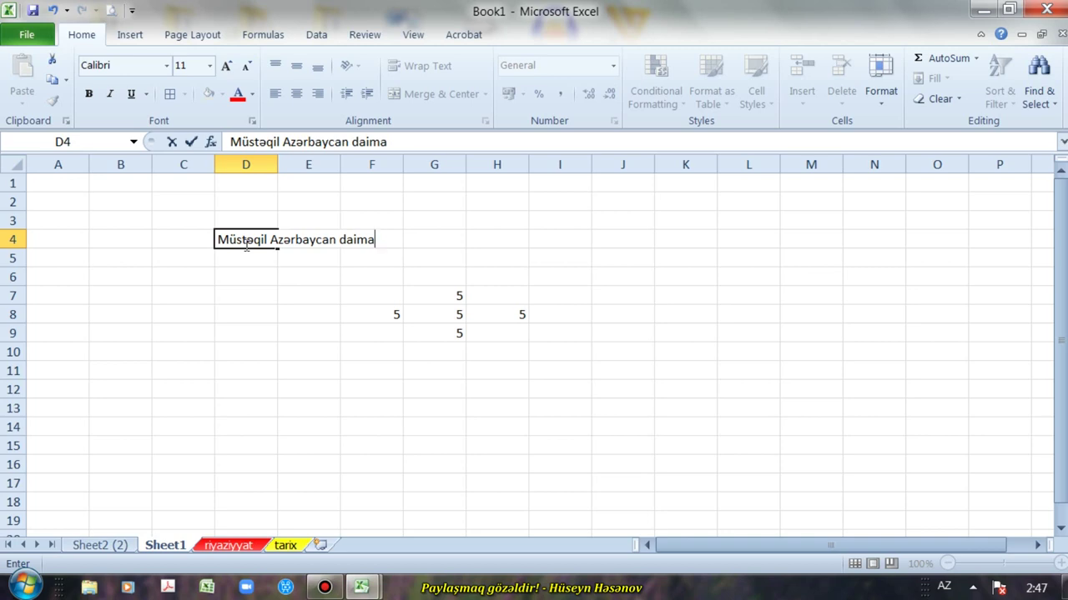
key(BackSpace)
key(BackSpace)
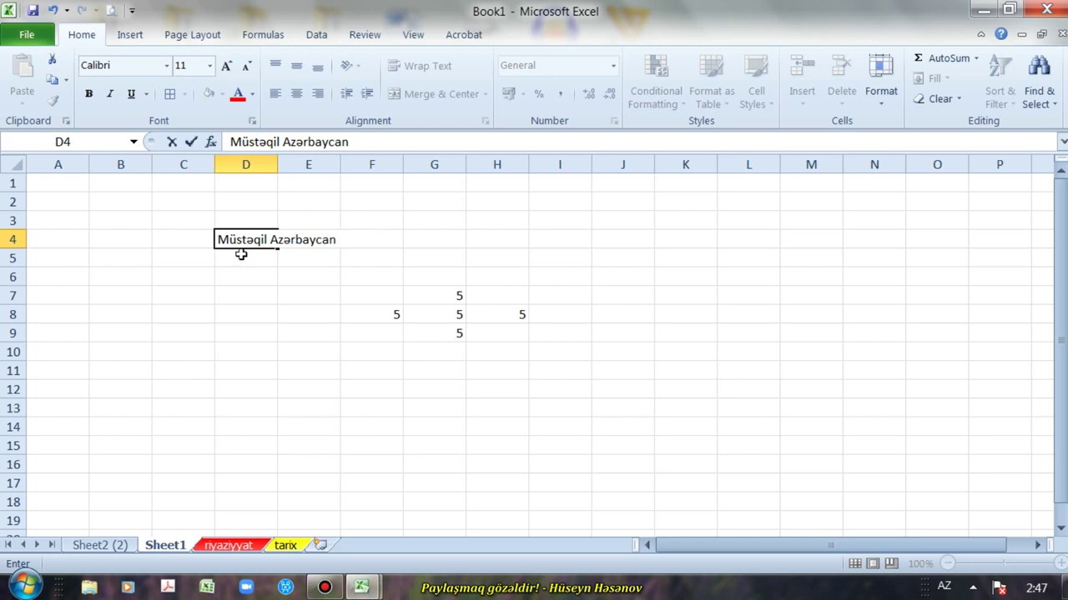
click(239, 261)
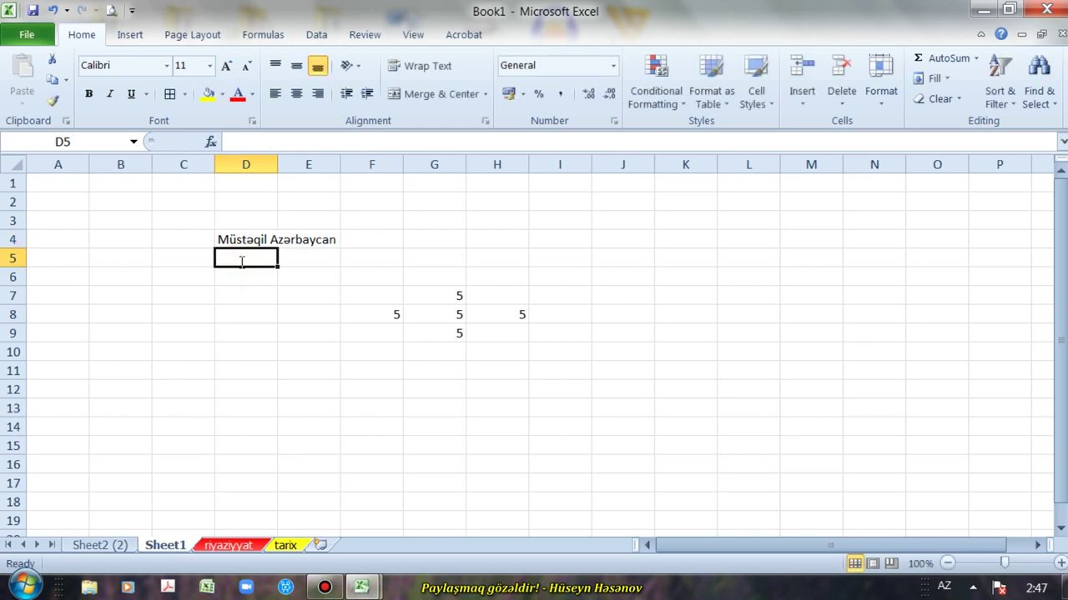
text(daima)
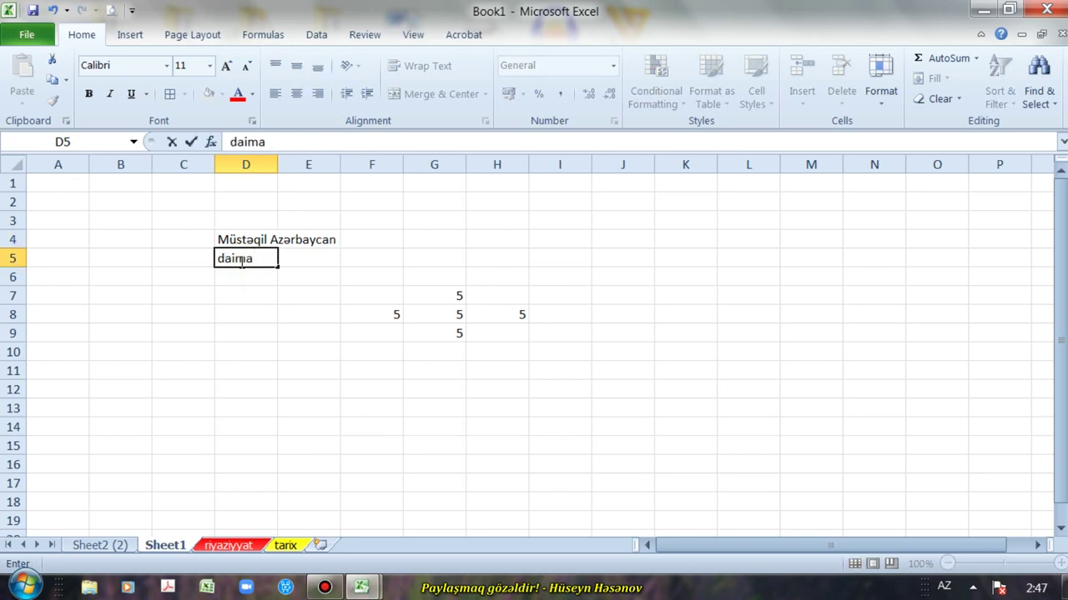
text( var)
click(220, 306)
Step: Enter 'olsun' in D6, then select the three text lines across columns D to G
click(235, 276)
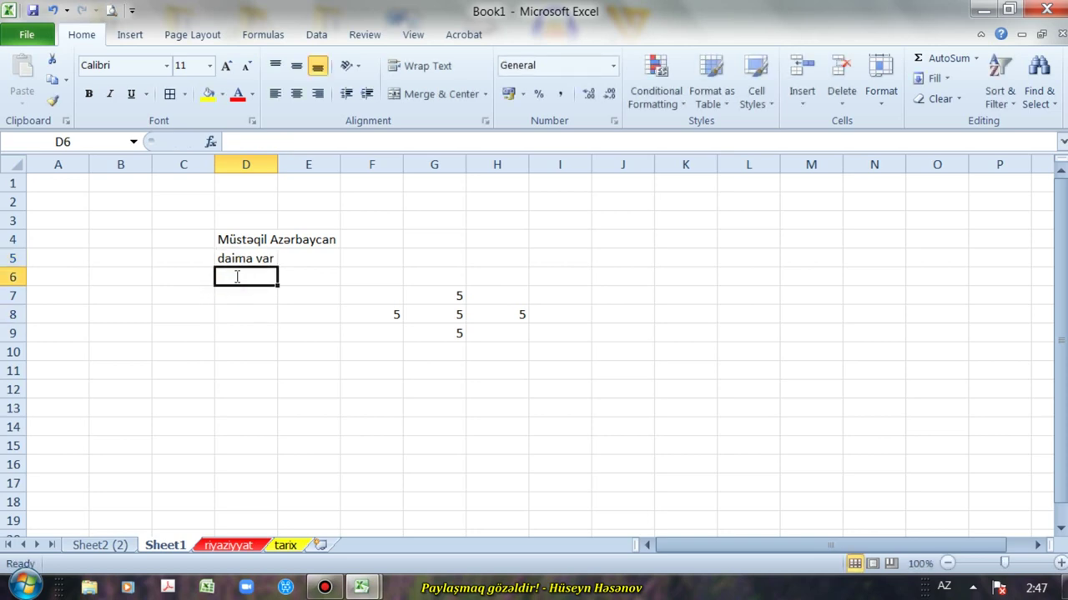
text(olsun)
click(234, 305)
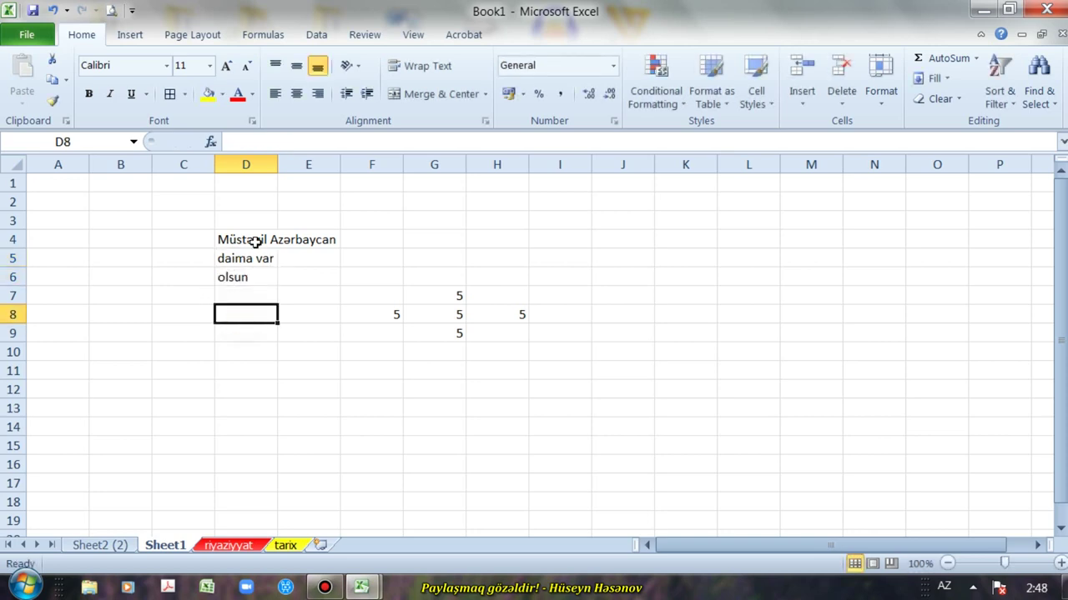
click(239, 239)
mouse_move(239, 240)
mouse_down()
mouse_move(400, 259)
mouse_move(407, 283)
mouse_up()
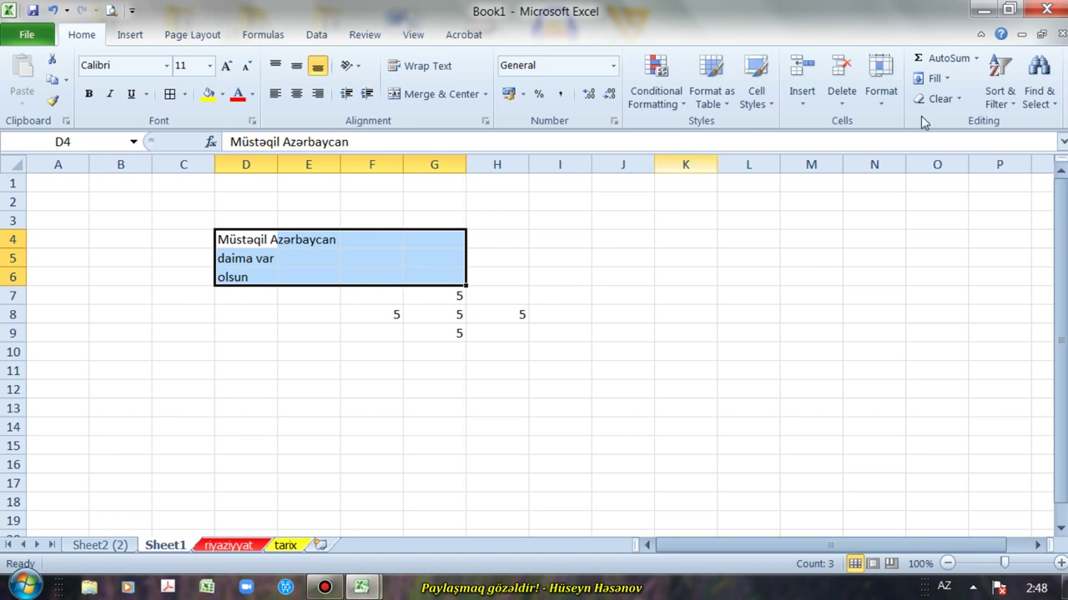
click(946, 79)
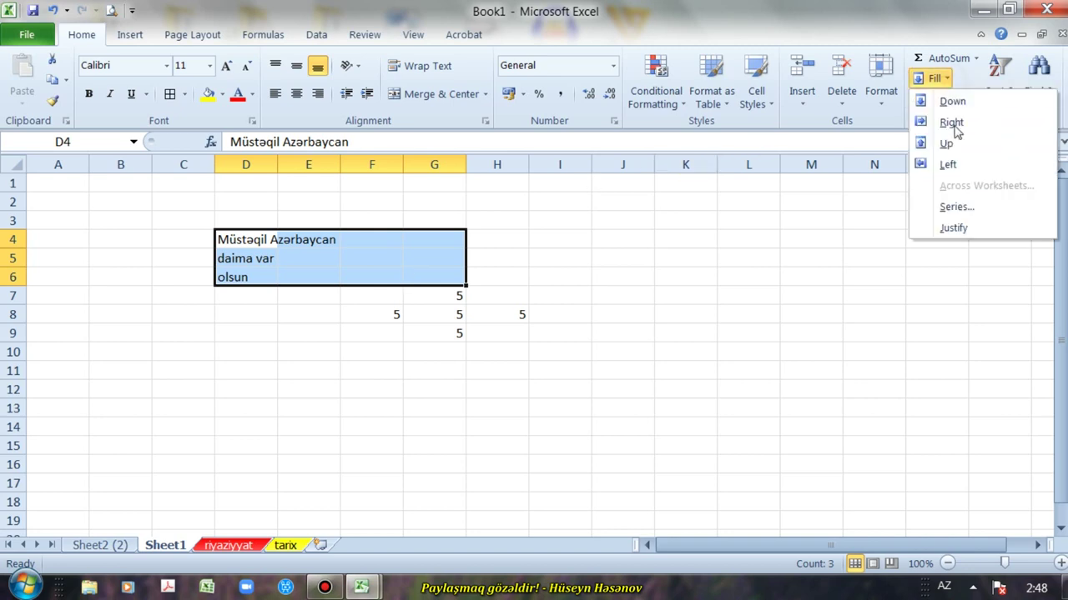
click(965, 234)
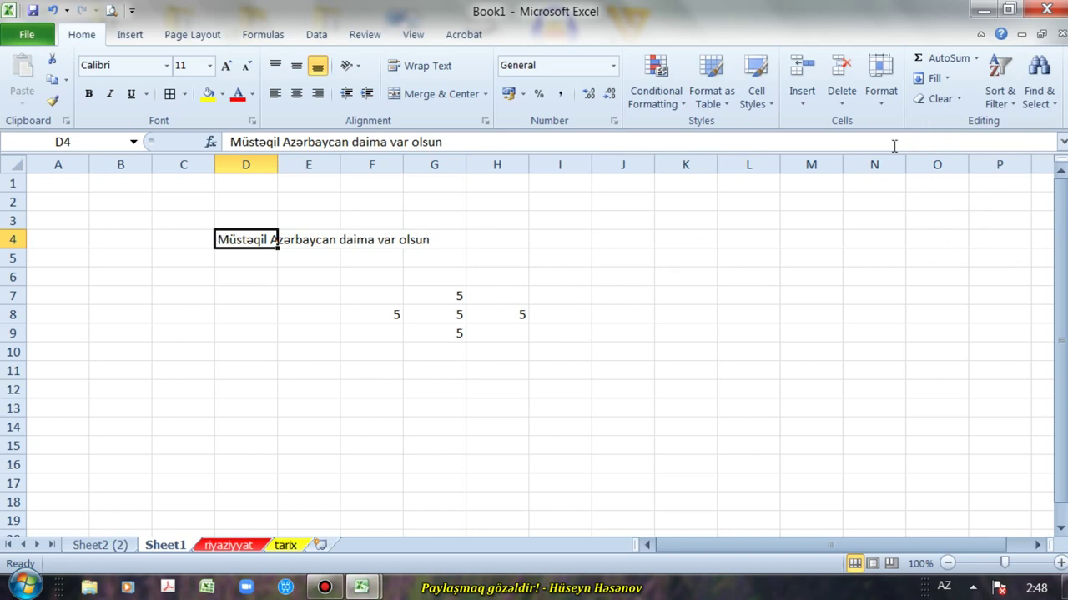
click(938, 79)
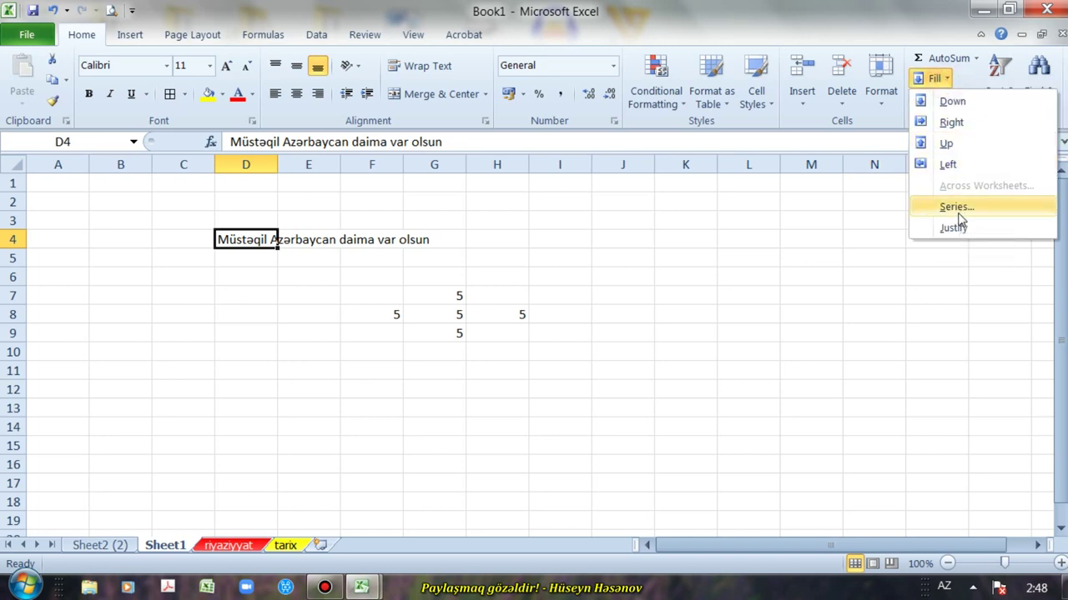
click(215, 307)
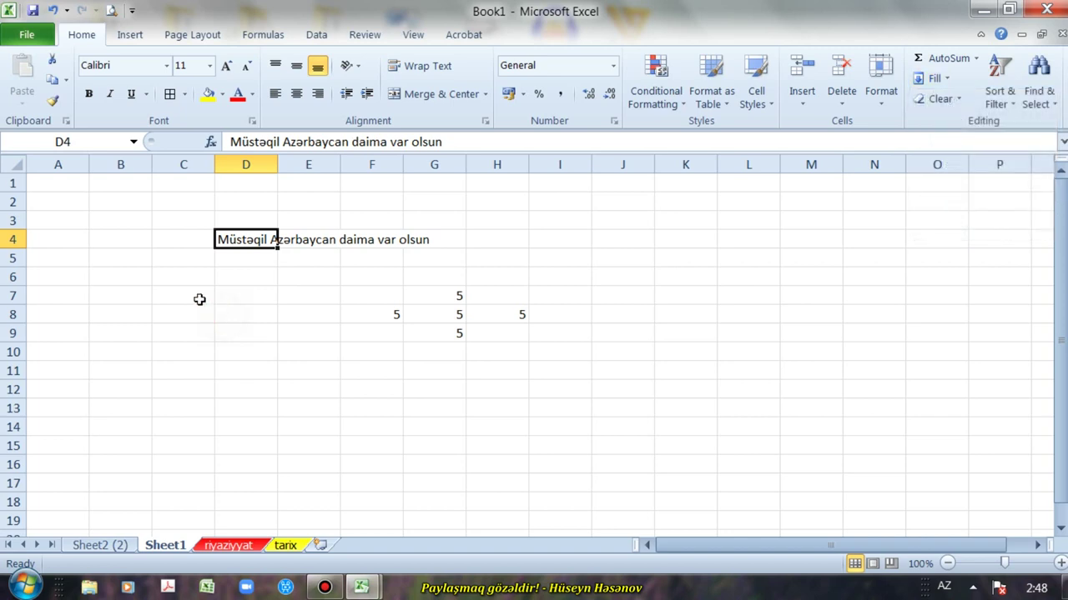
click(165, 260)
Step: Enter 1 in C5 and fill C5:C16 as a linear series from 1 to 12
text(1)
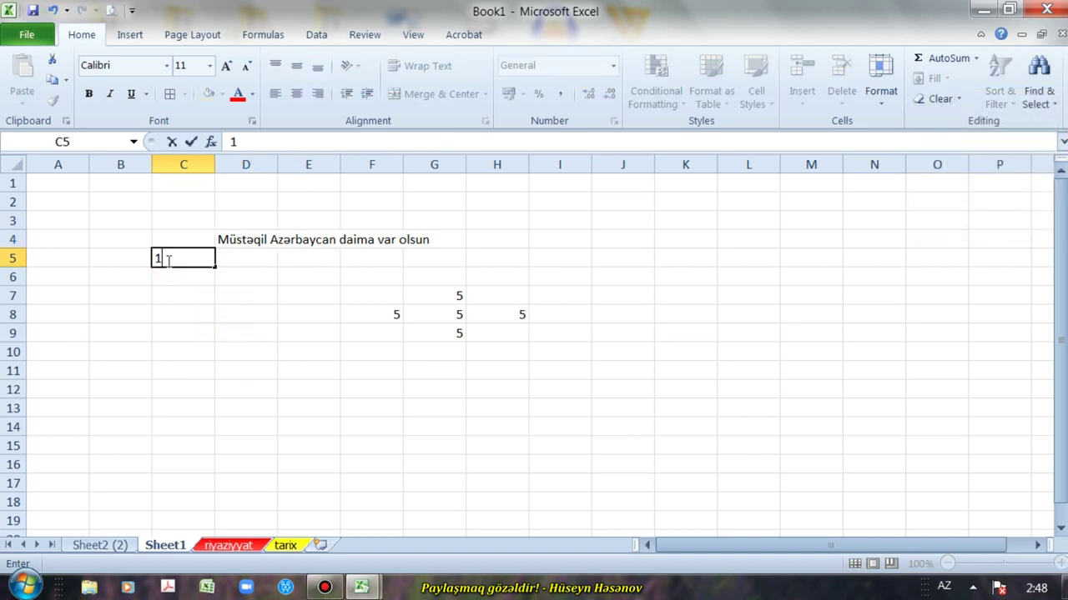
key(Down)
key(Down)
key(Down)
drag(178, 260, 193, 450)
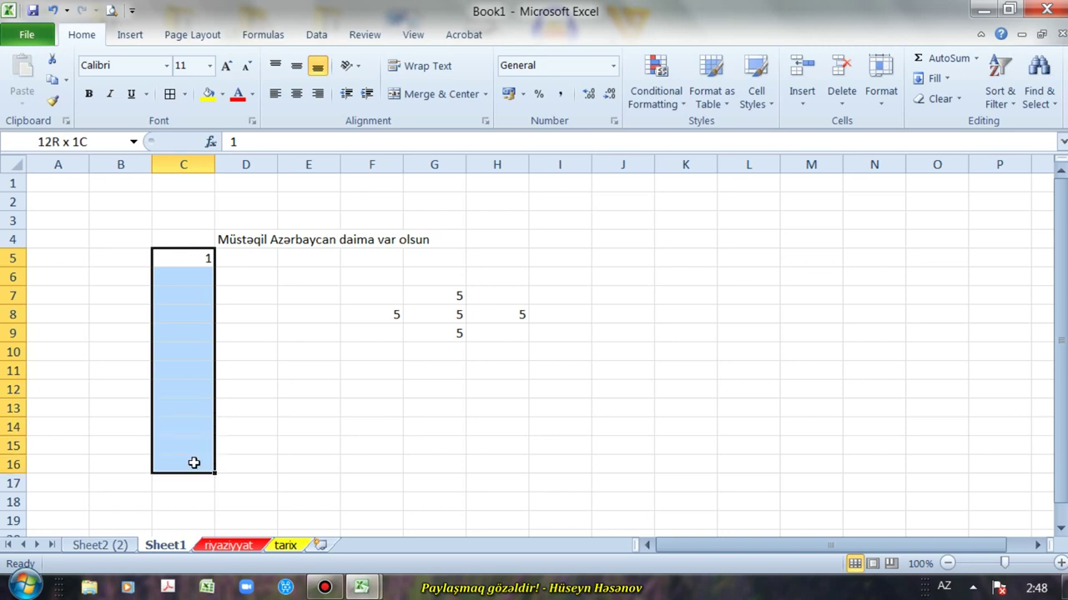
drag(194, 450, 192, 463)
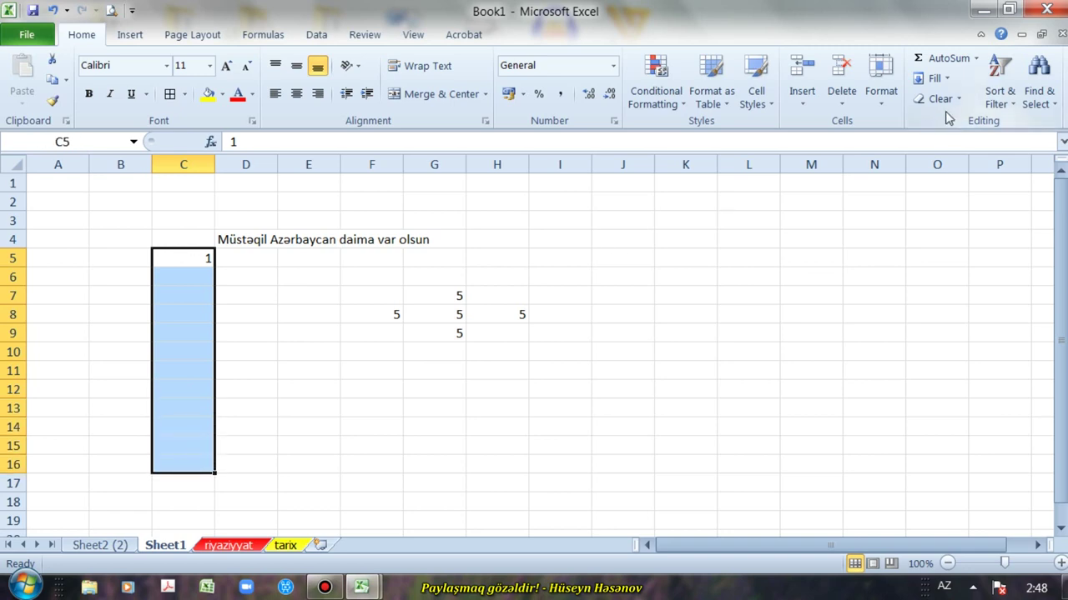
click(938, 78)
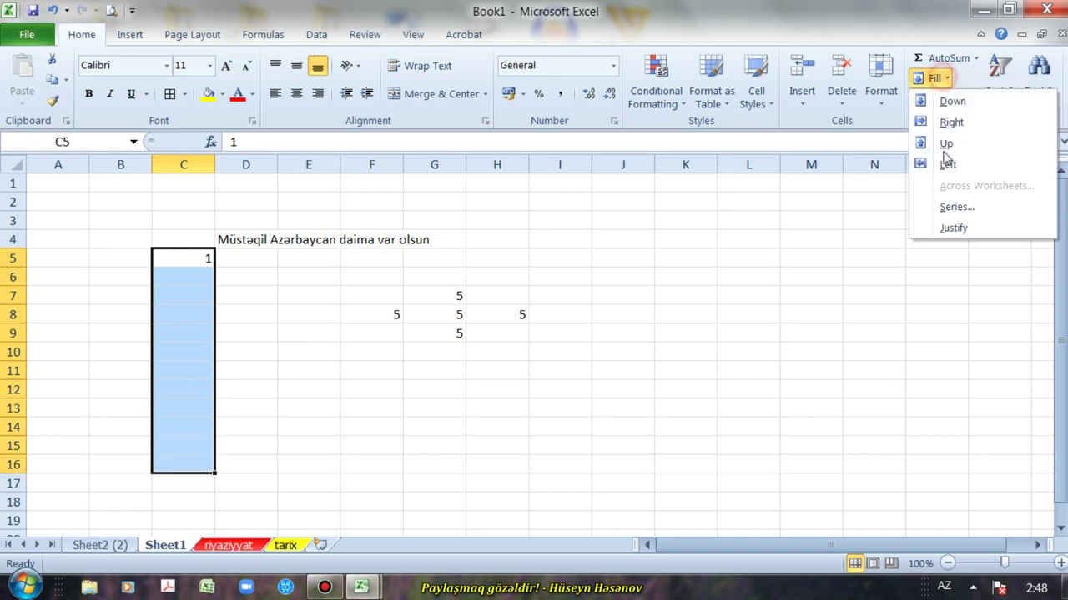
click(951, 207)
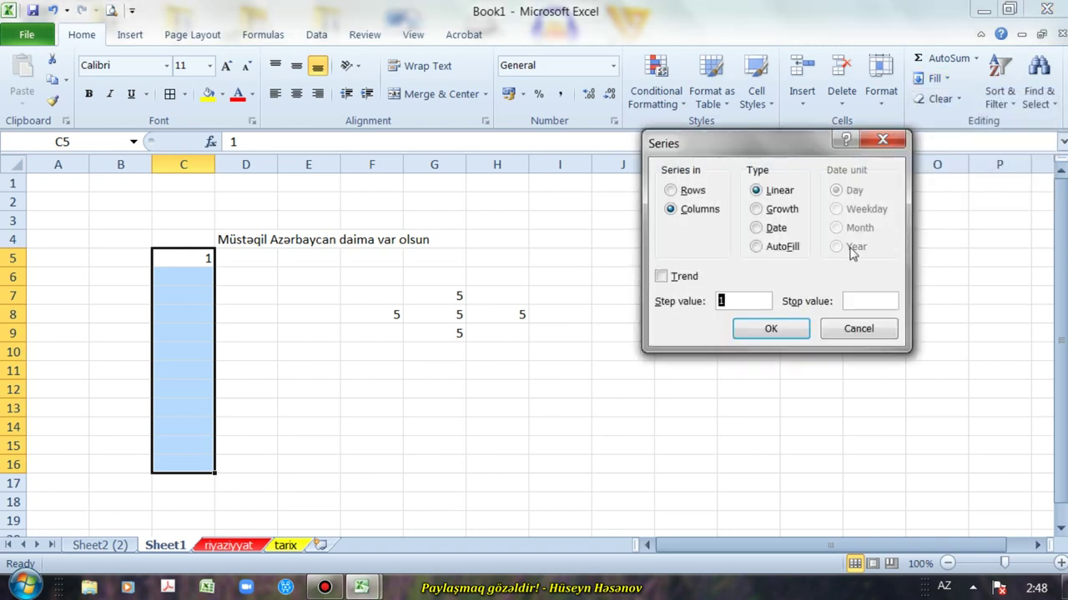
click(771, 327)
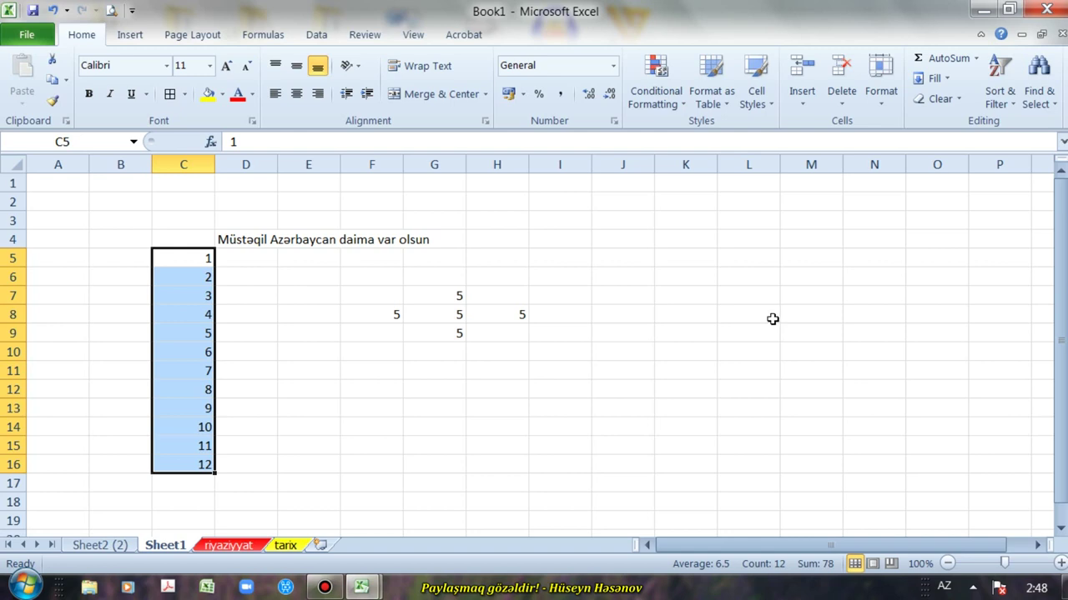
Step: Switch to the Sheet2 (2) sheet
click(944, 80)
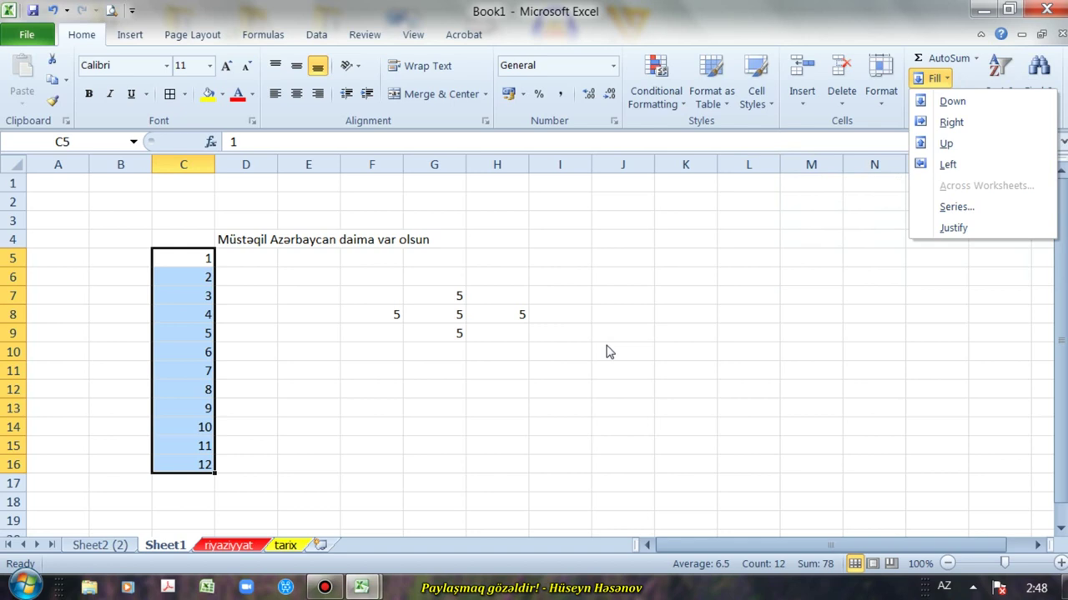
click(600, 367)
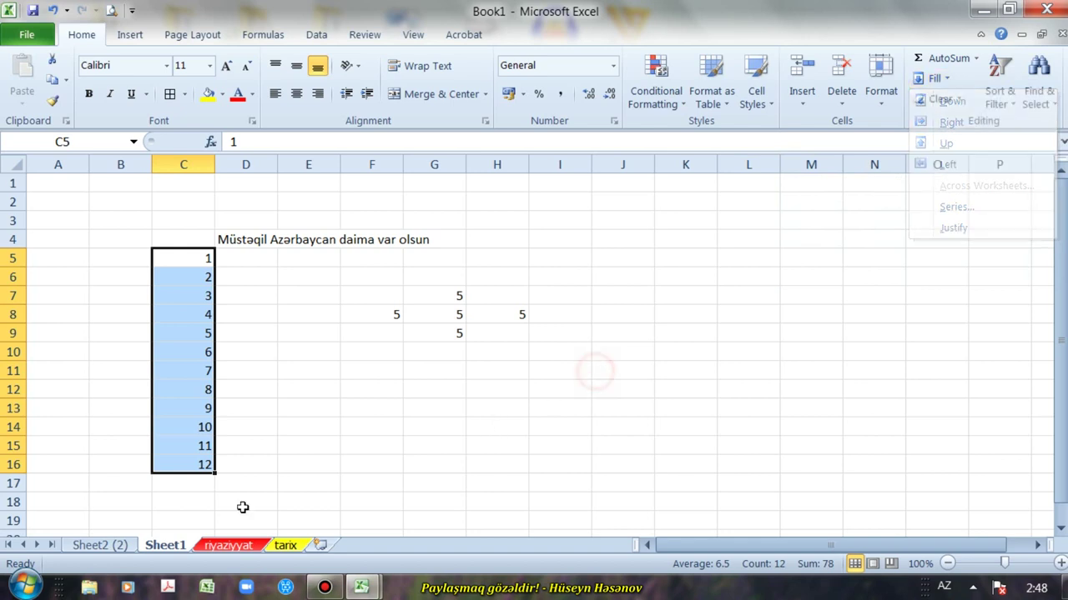
click(116, 545)
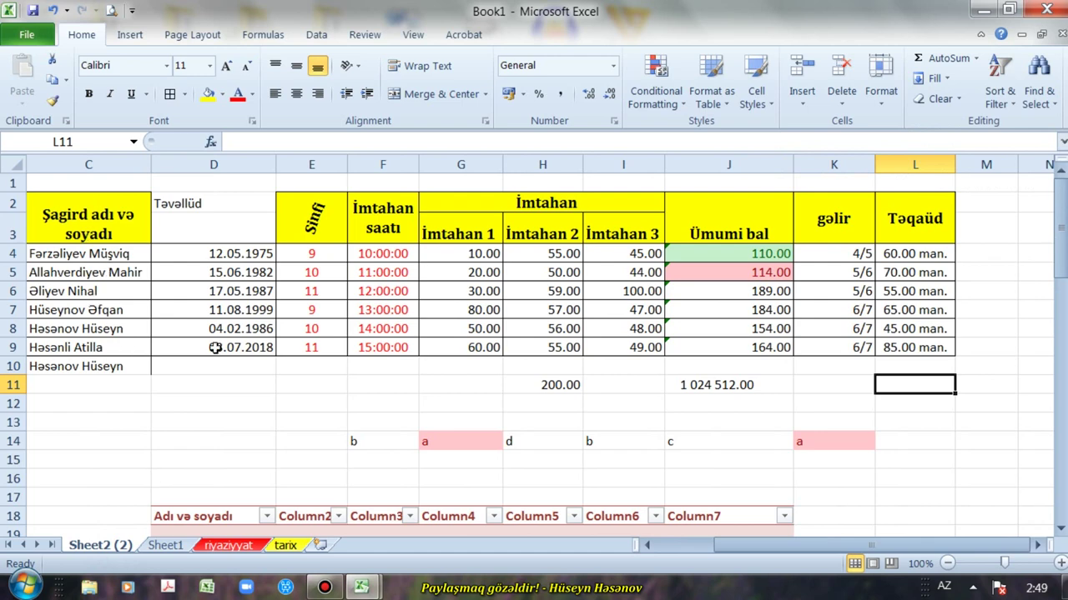
Step: Briefly visit riyaziyyat, then select the student table C2:L9 on Sheet2 (2)
click(246, 551)
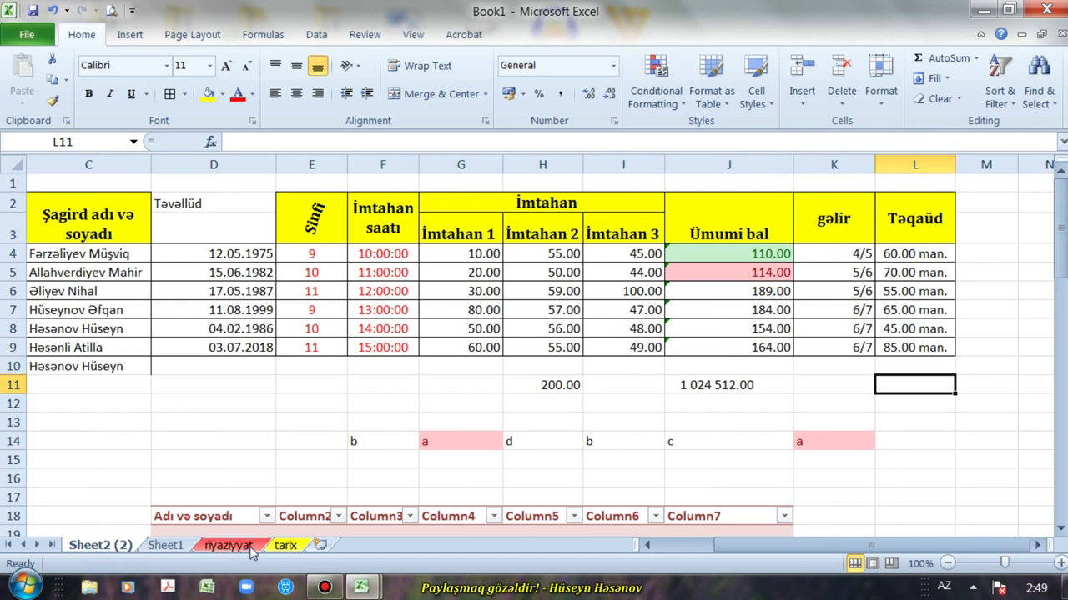
click(319, 388)
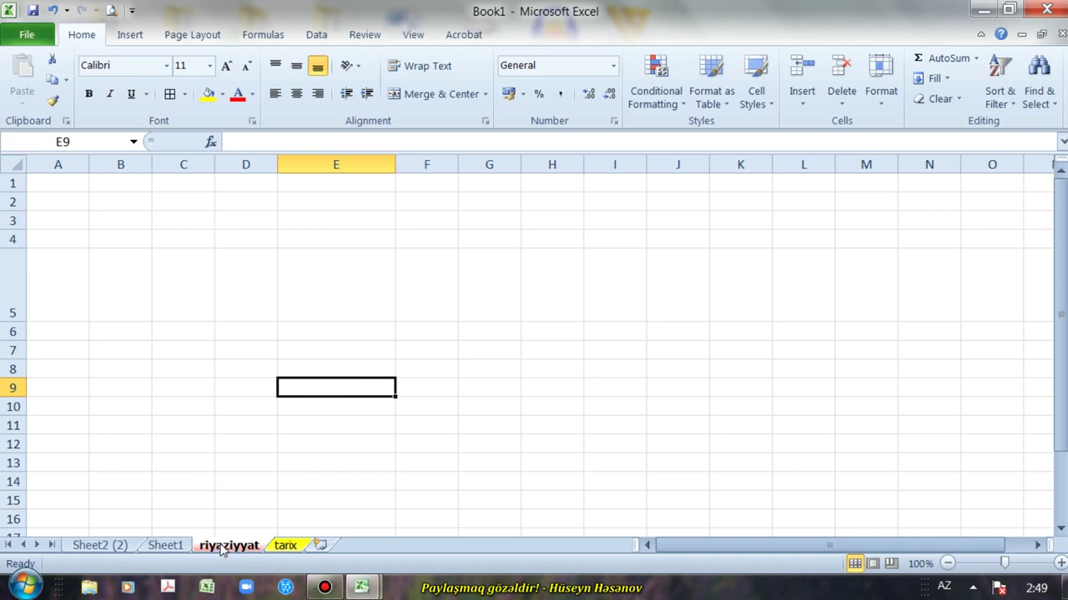
click(117, 547)
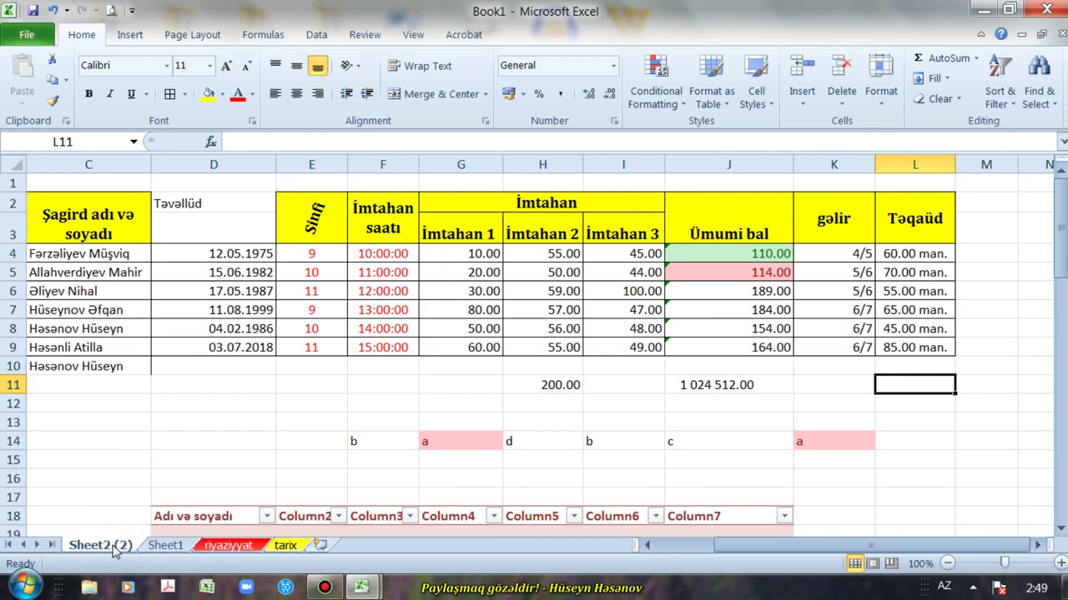
mouse_move(62, 209)
mouse_down()
mouse_move(821, 362)
mouse_move(917, 345)
mouse_up()
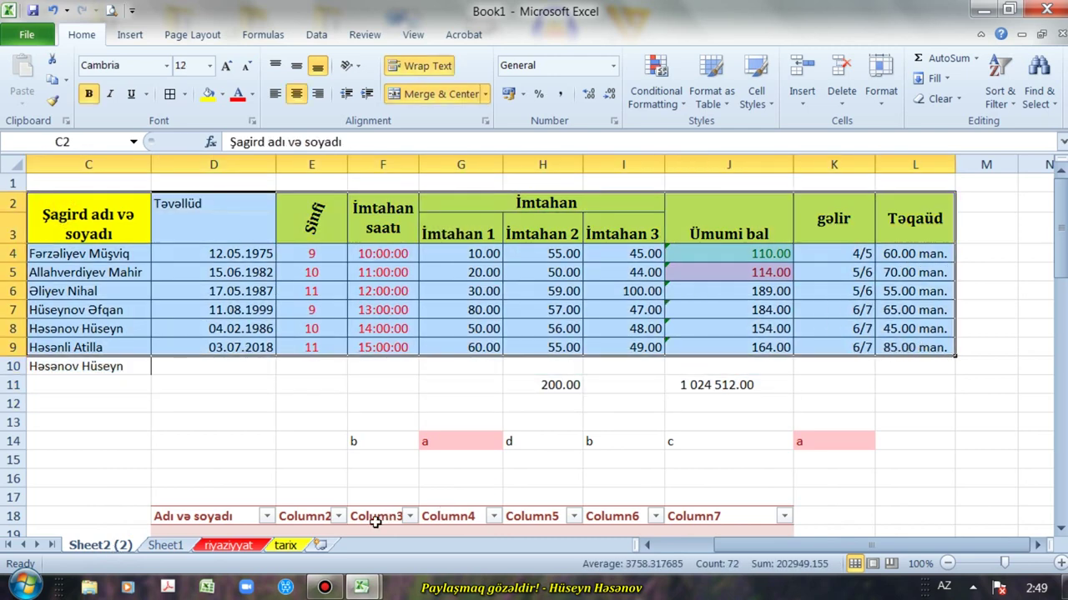
Step: Group riyaziyyat with Sheet2 (2) and fill the table across worksheets, contents and formats
ctrl+click(227, 546)
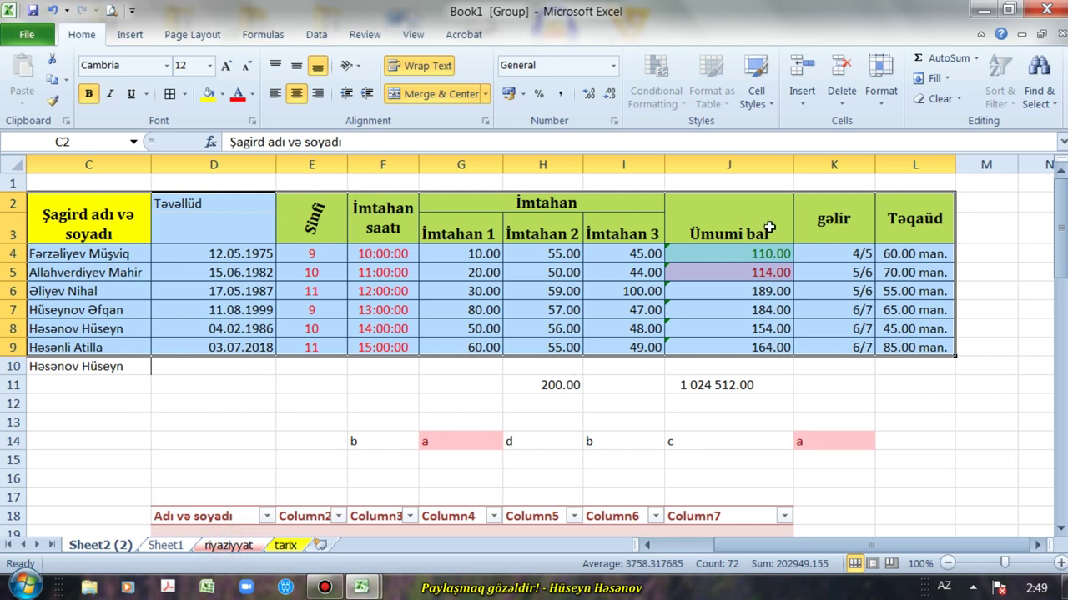
click(946, 78)
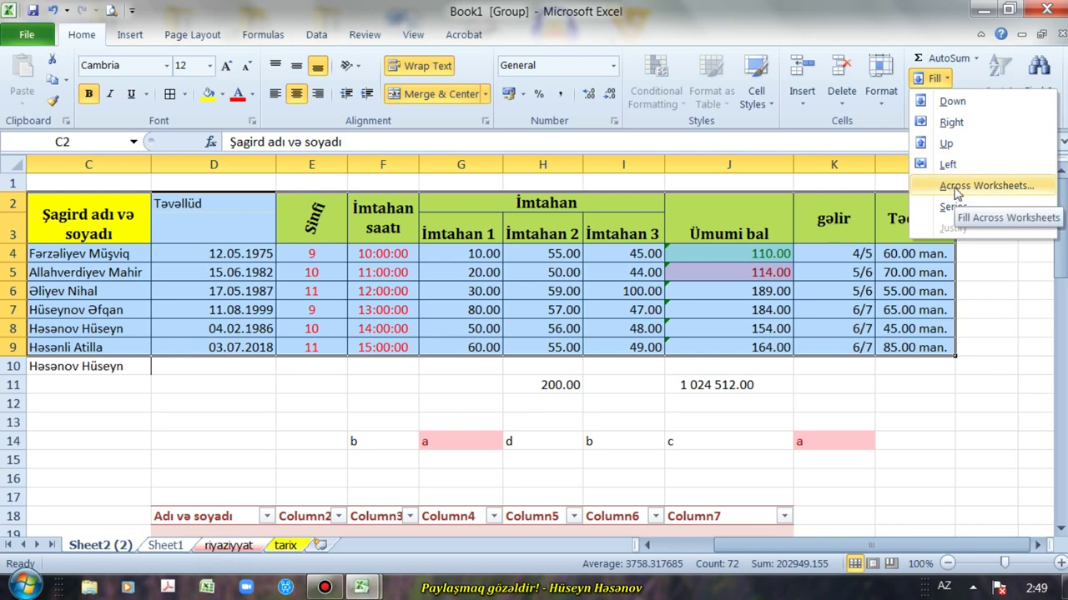
click(957, 188)
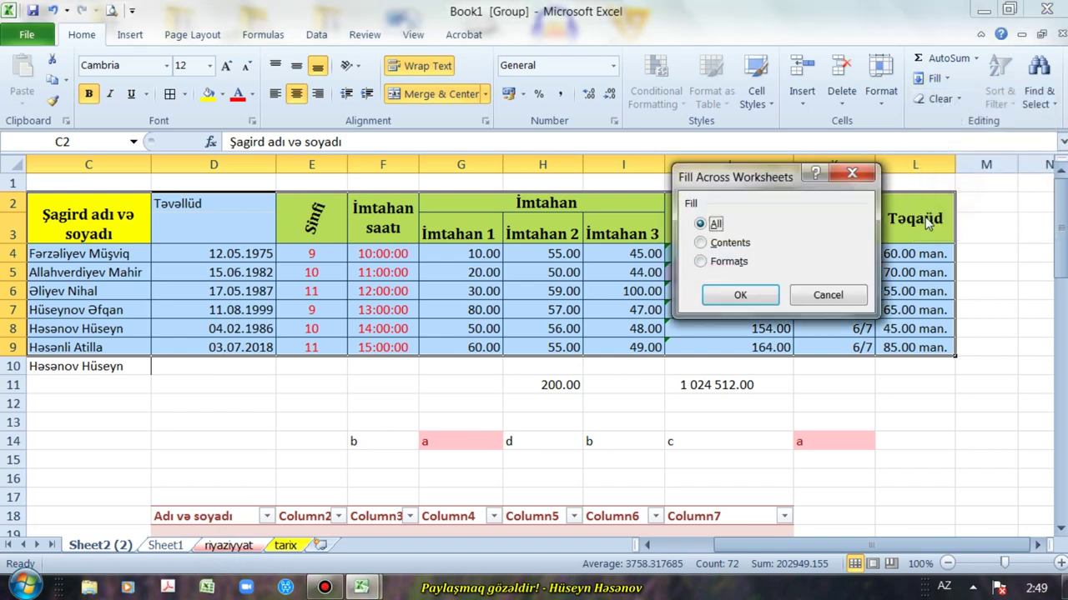
click(740, 296)
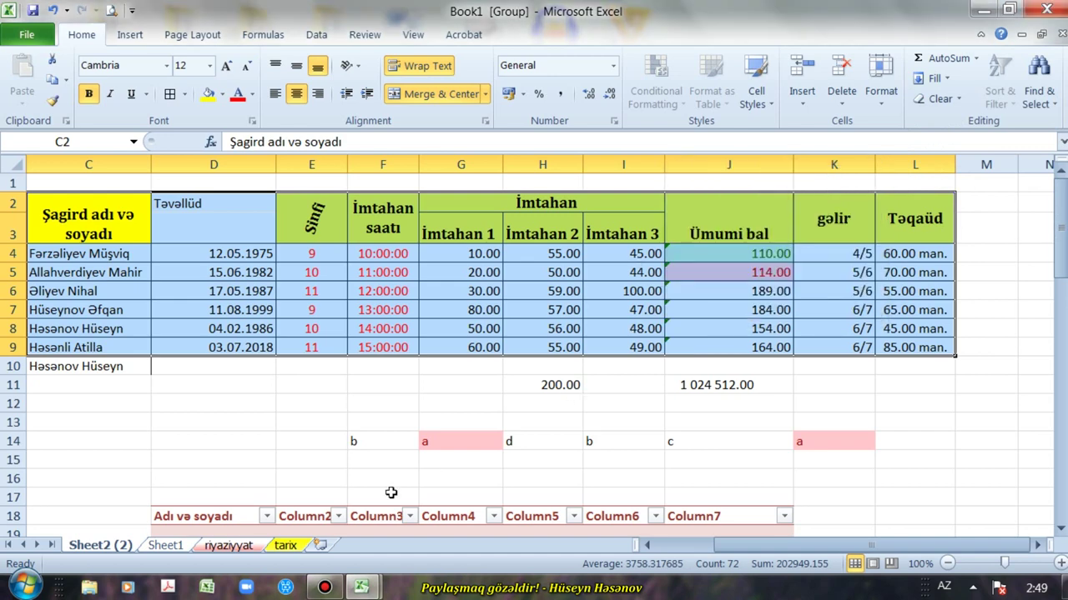
Step: On riyaziyyat, widen columns C and D and shorten row 5, then return to Sheet2 (2)
click(228, 547)
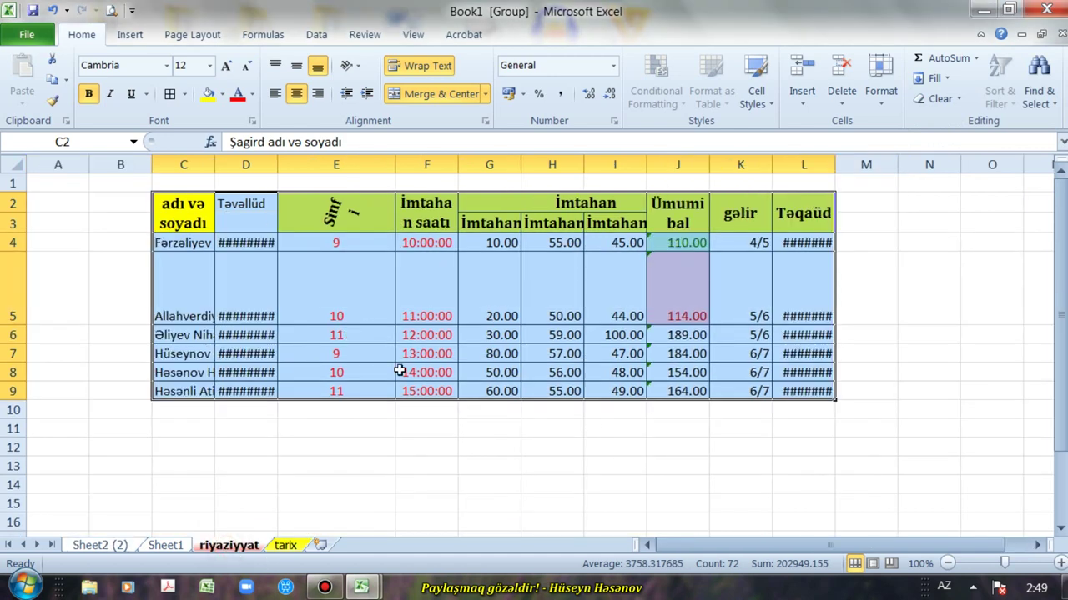
drag(213, 166, 291, 167)
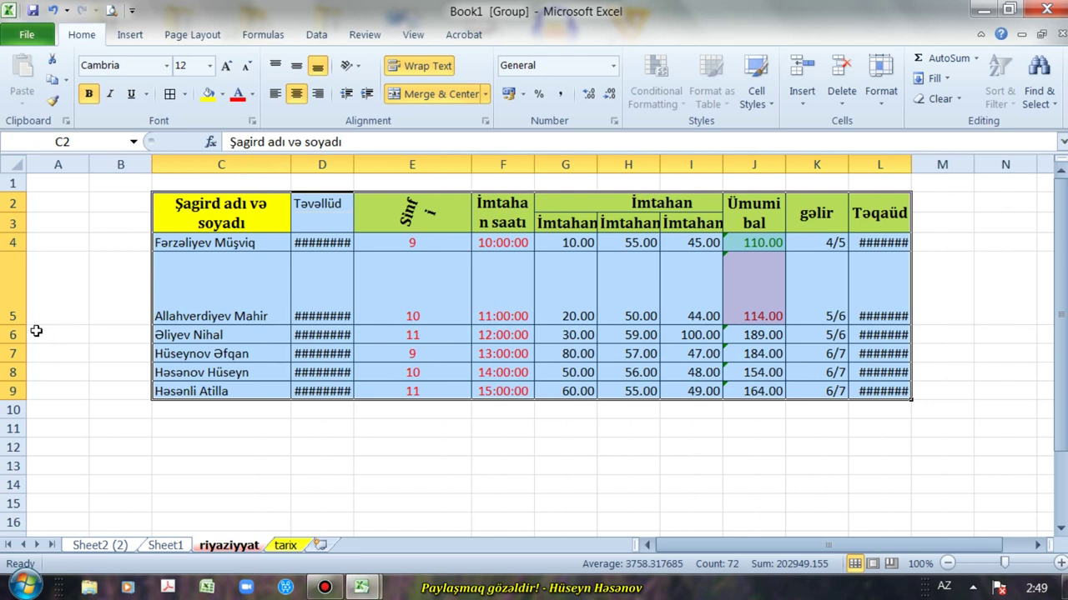
drag(18, 325, 18, 292)
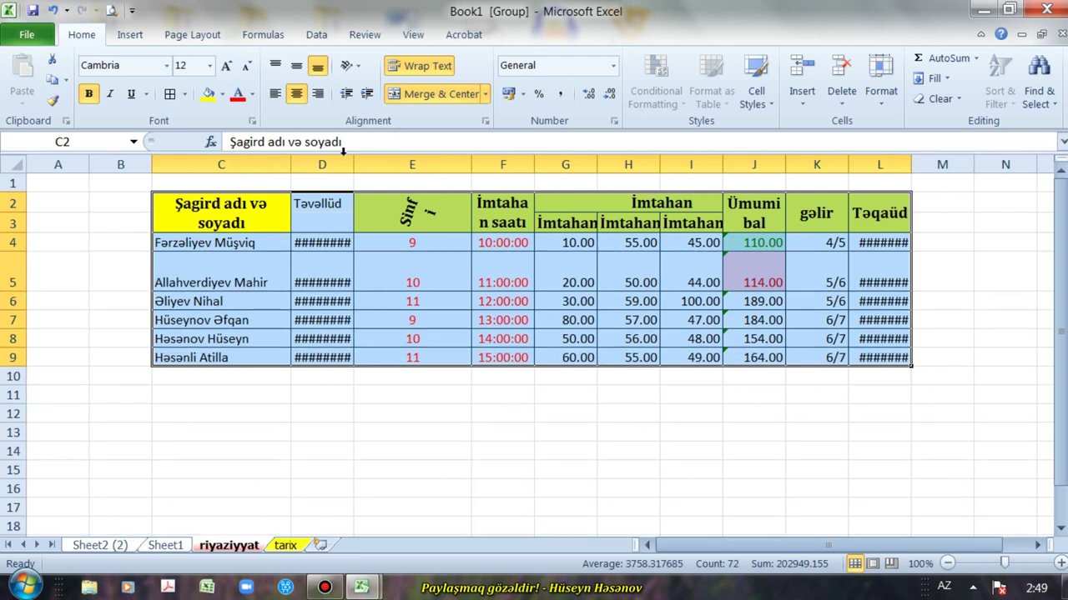
drag(354, 164, 389, 164)
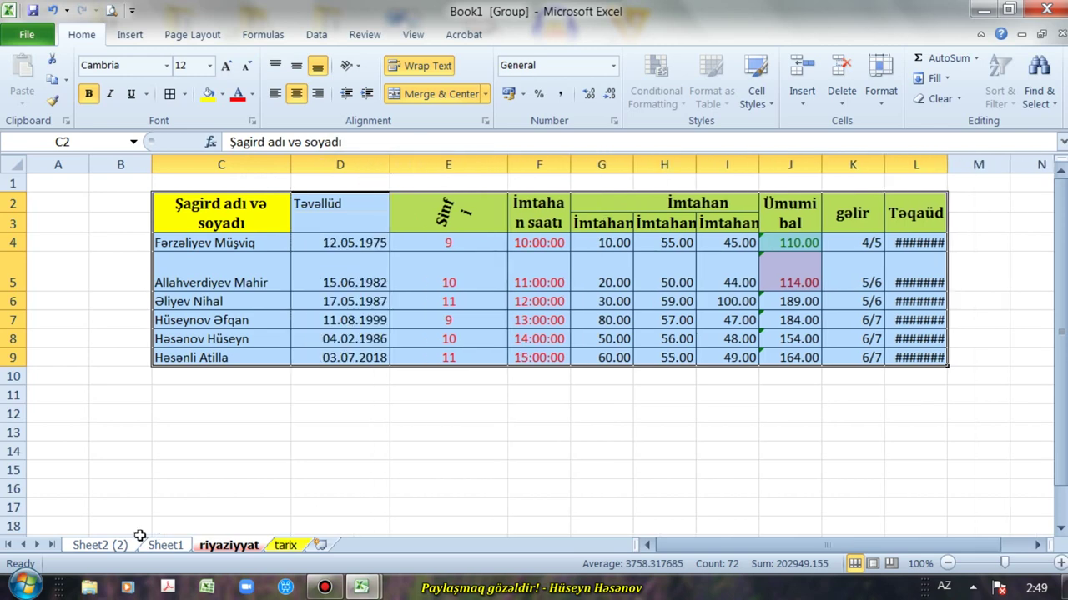
click(114, 546)
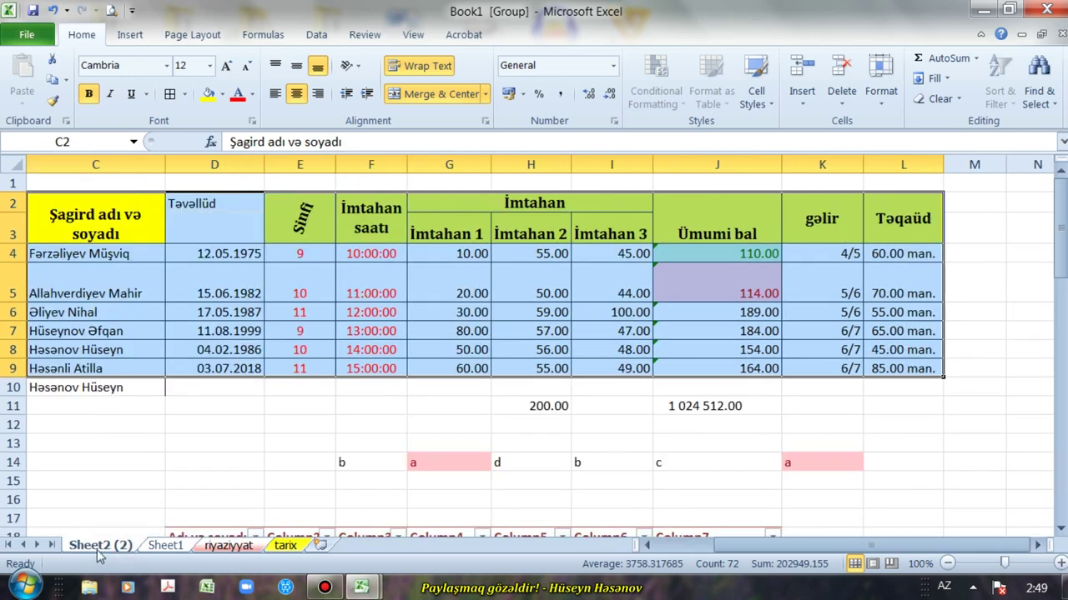
Step: Show the AutoSum list of quick calculations: Sum, Average, Max, Min
click(934, 78)
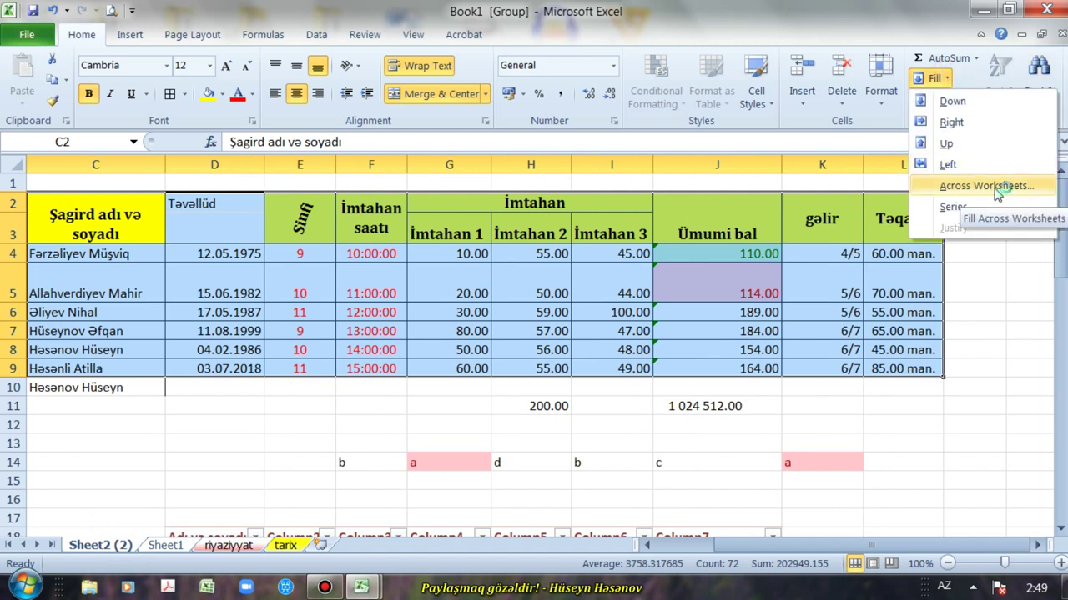
click(992, 342)
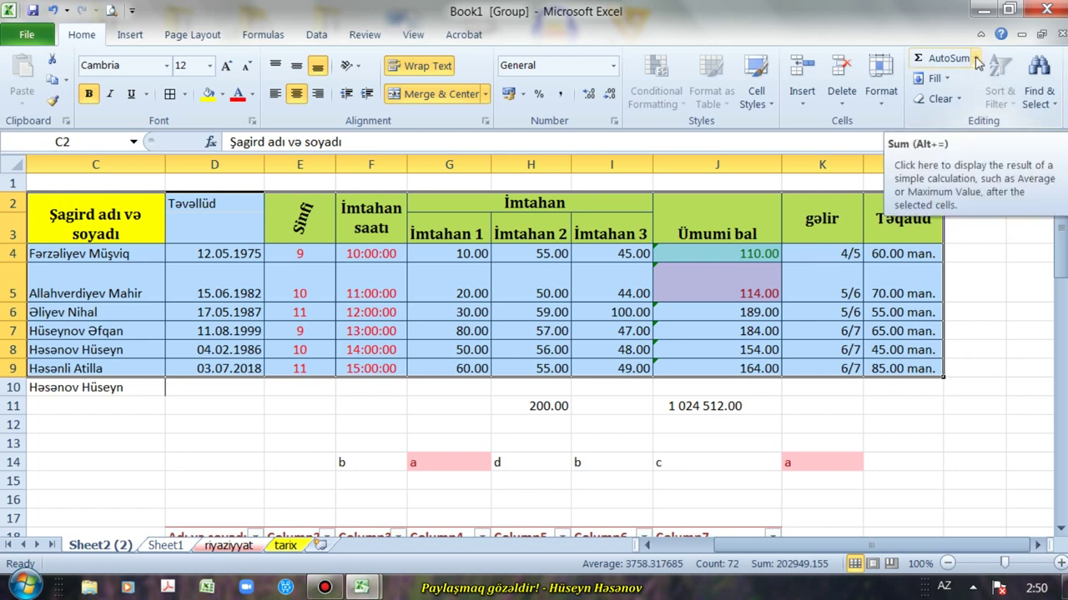
click(976, 60)
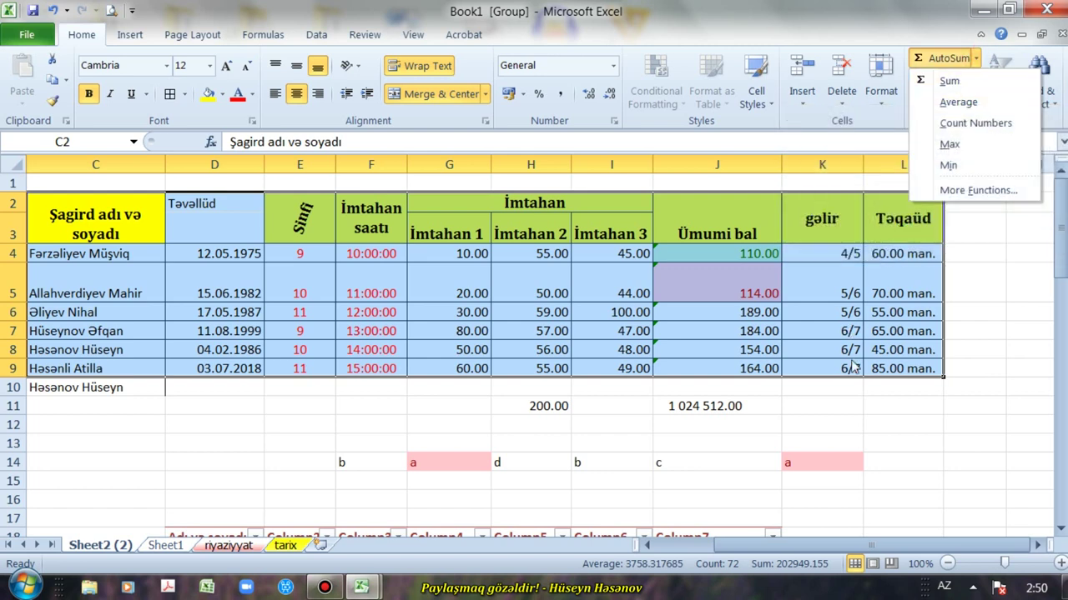
Step: Put a SUM of the İmtahan 1 scores in G10, giving 250.00
click(115, 424)
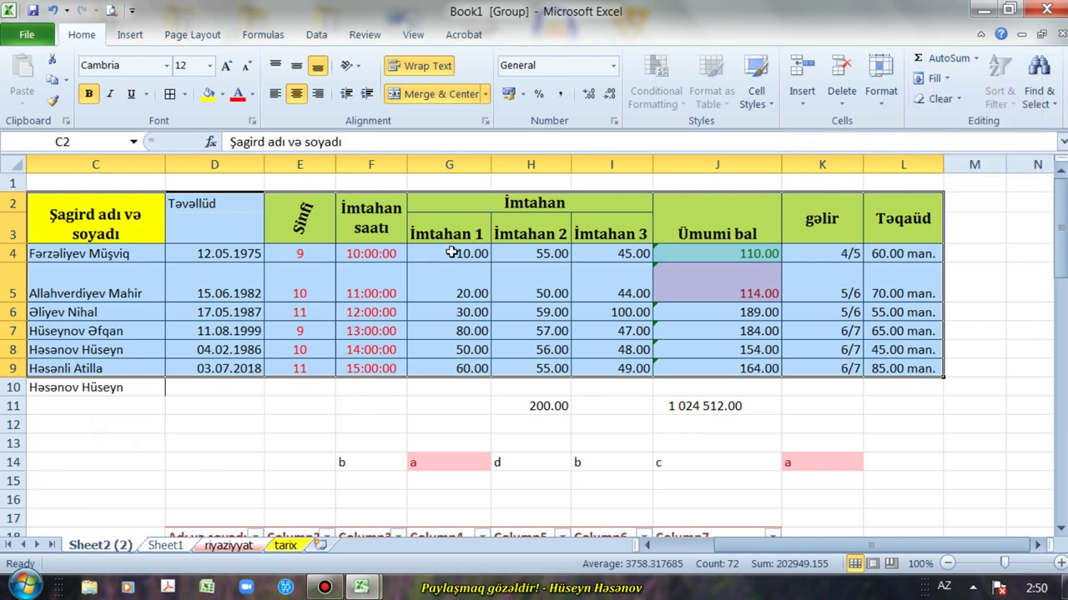
click(432, 388)
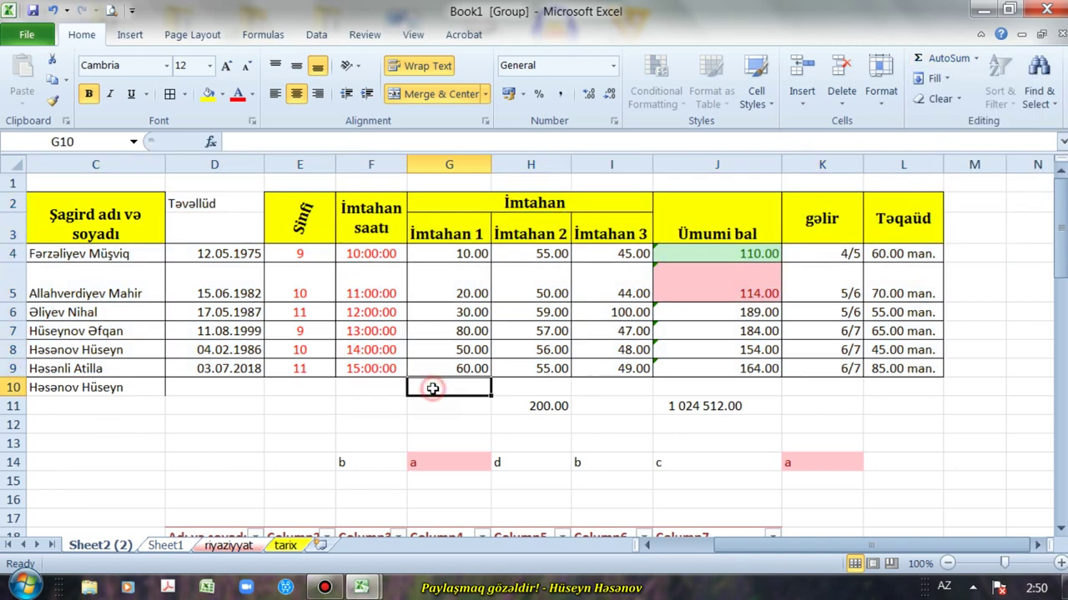
click(925, 59)
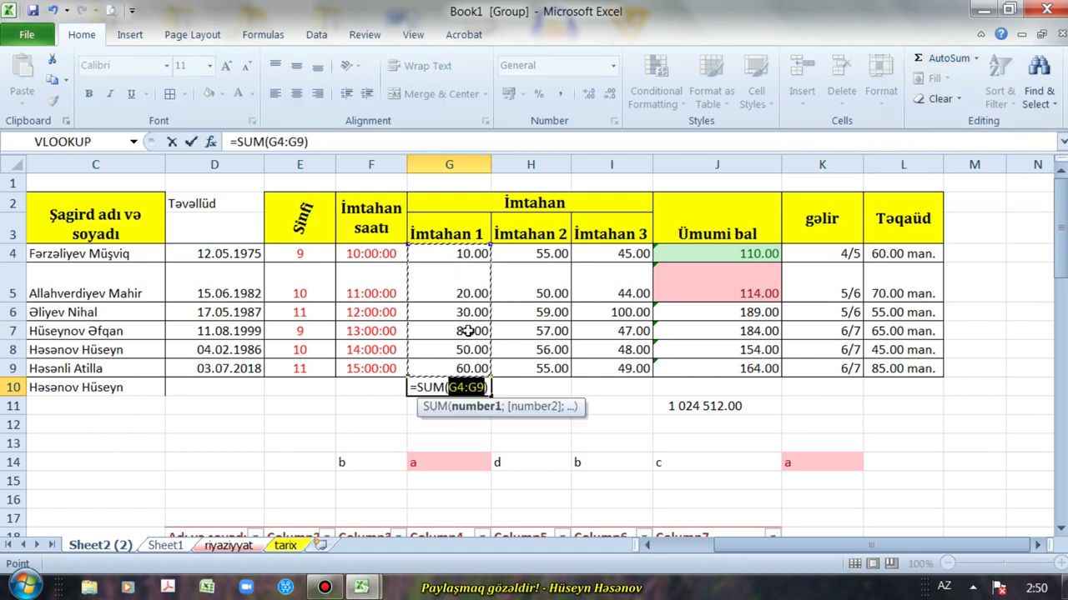
key(Return)
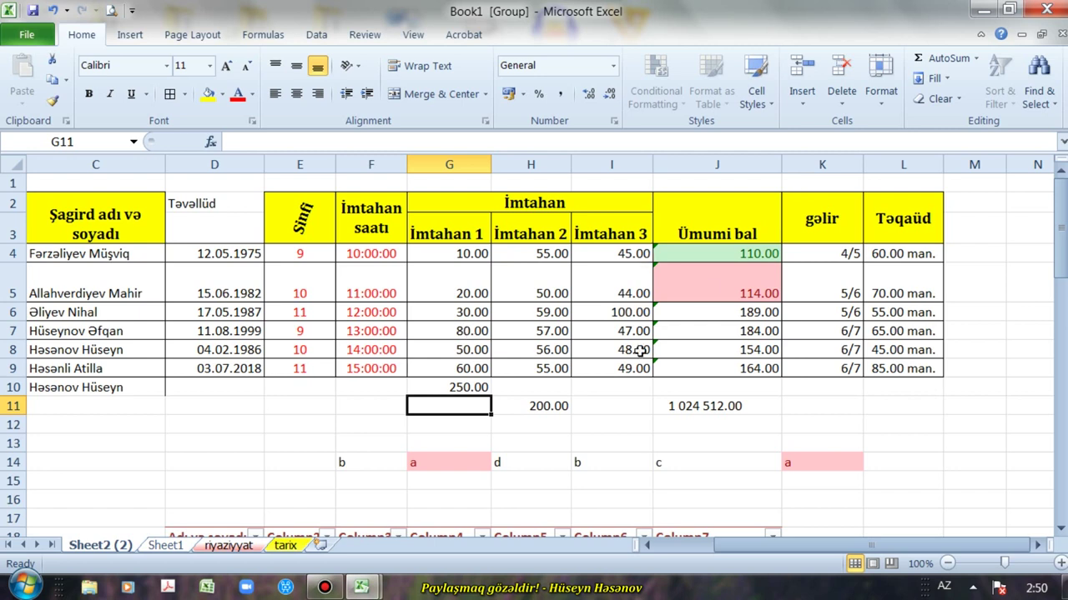
Step: Put =AVERAGE(H4:H9) in H10 for İmtahan 2, giving 55.33, and check both formulas
click(975, 59)
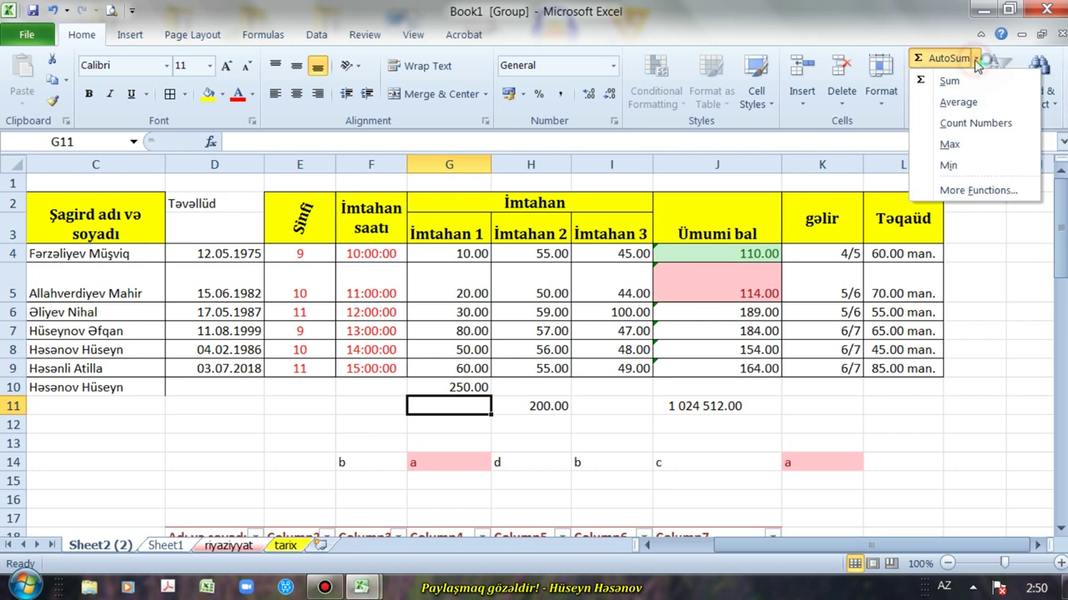
click(534, 407)
click(537, 387)
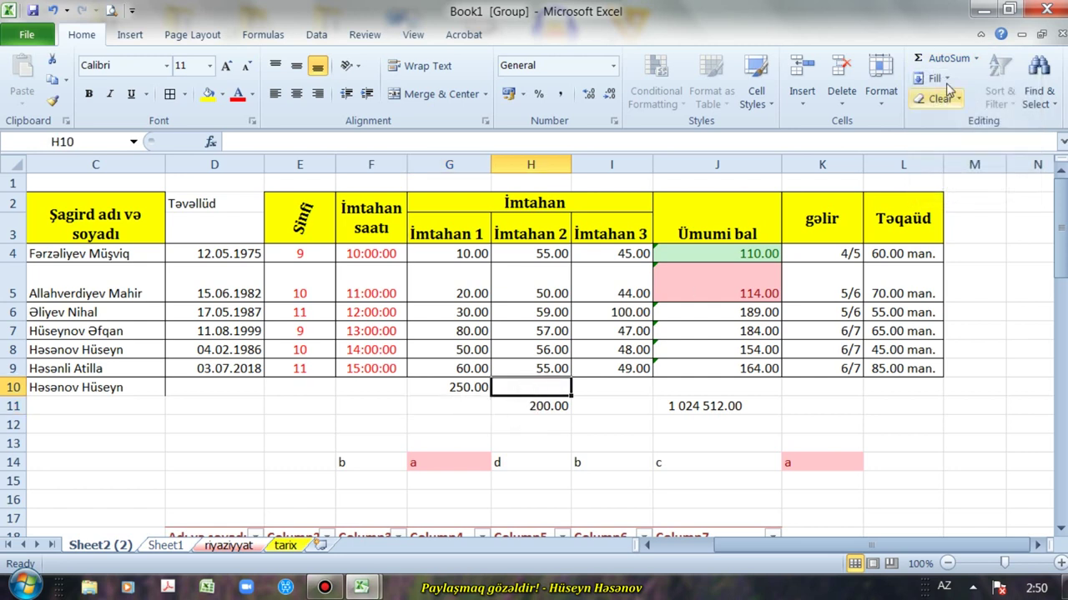
click(976, 60)
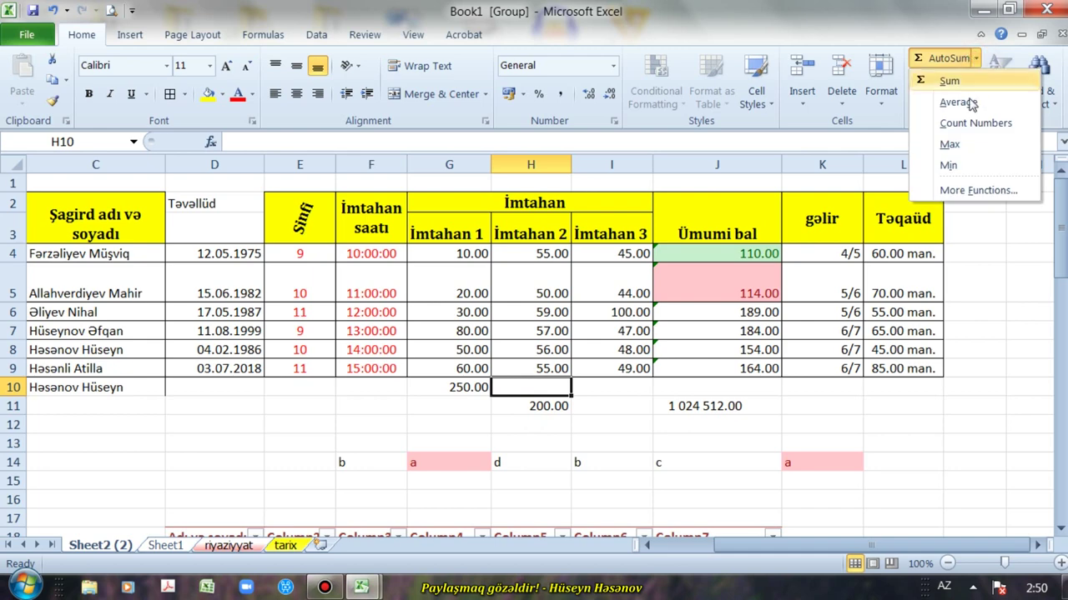
click(959, 103)
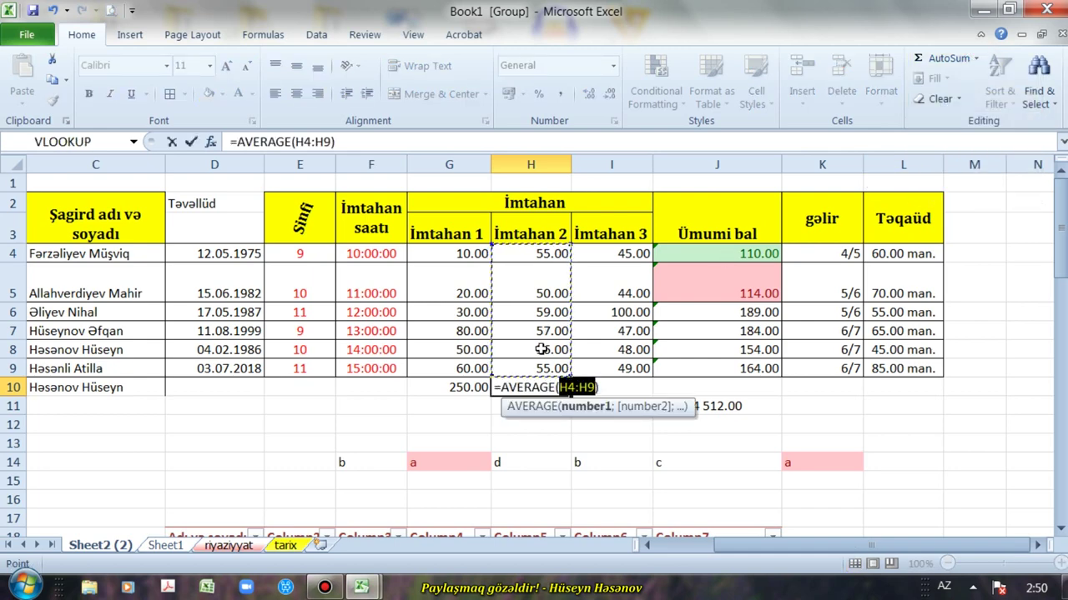
key(Return)
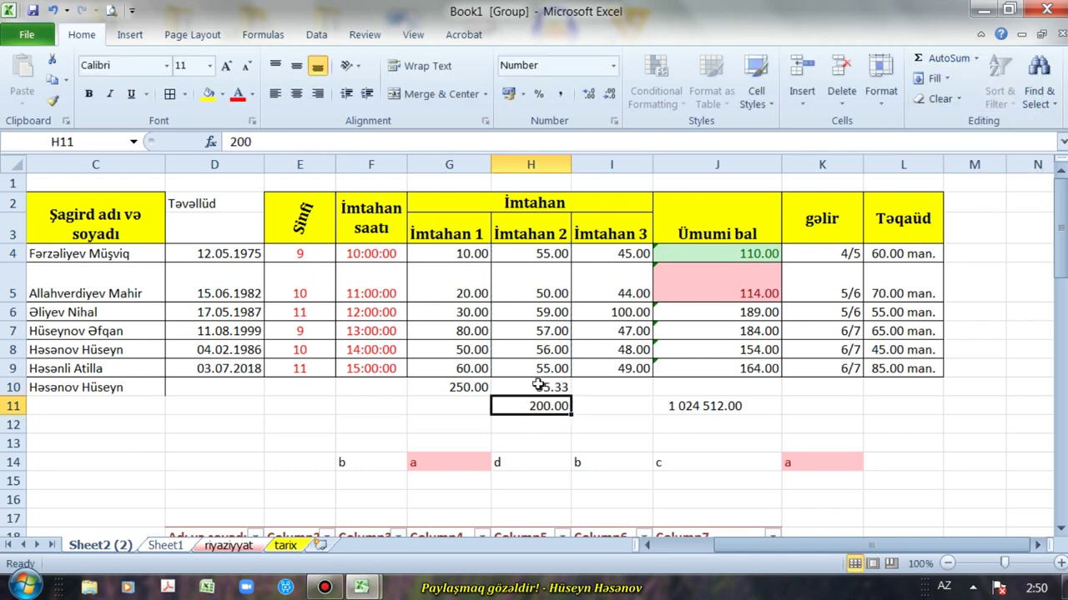
click(539, 389)
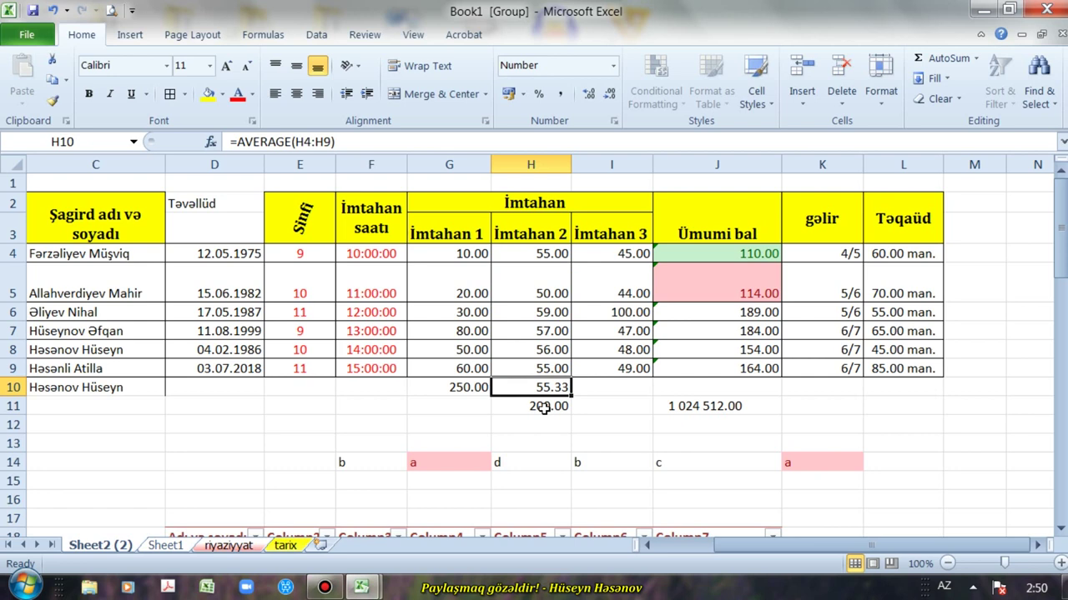
click(473, 386)
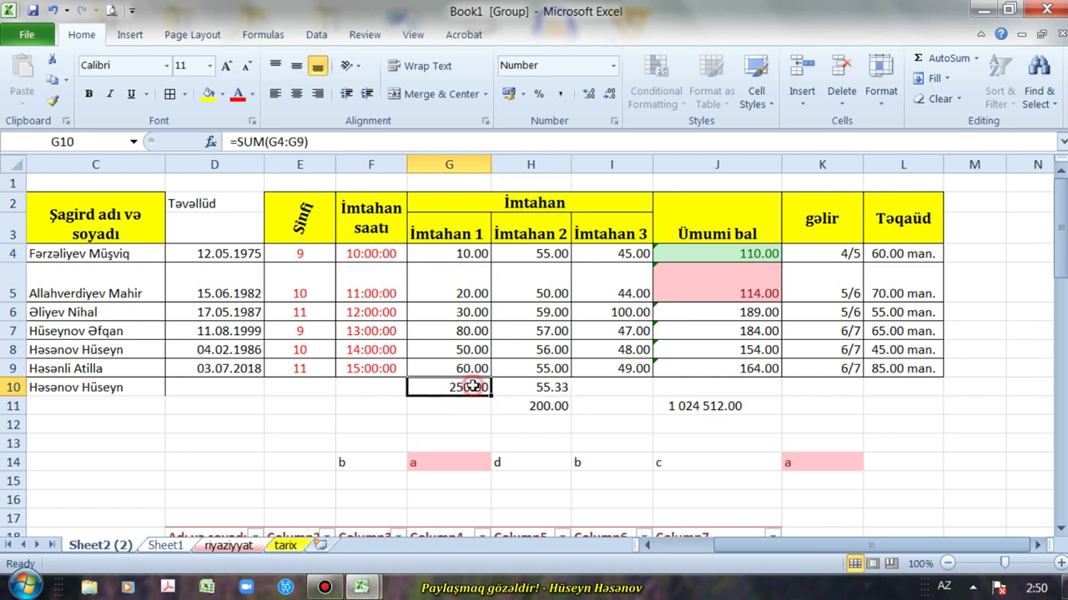
Step: Replace the G10 total with an AVERAGE of İmtahan 1, giving 41.67
key(Delete)
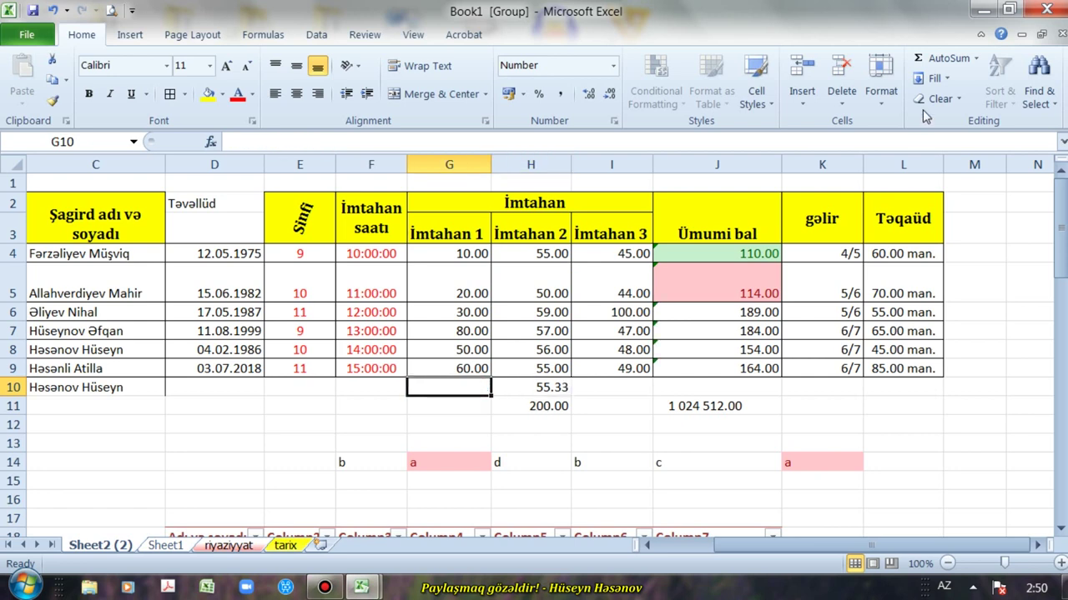
click(975, 59)
click(959, 103)
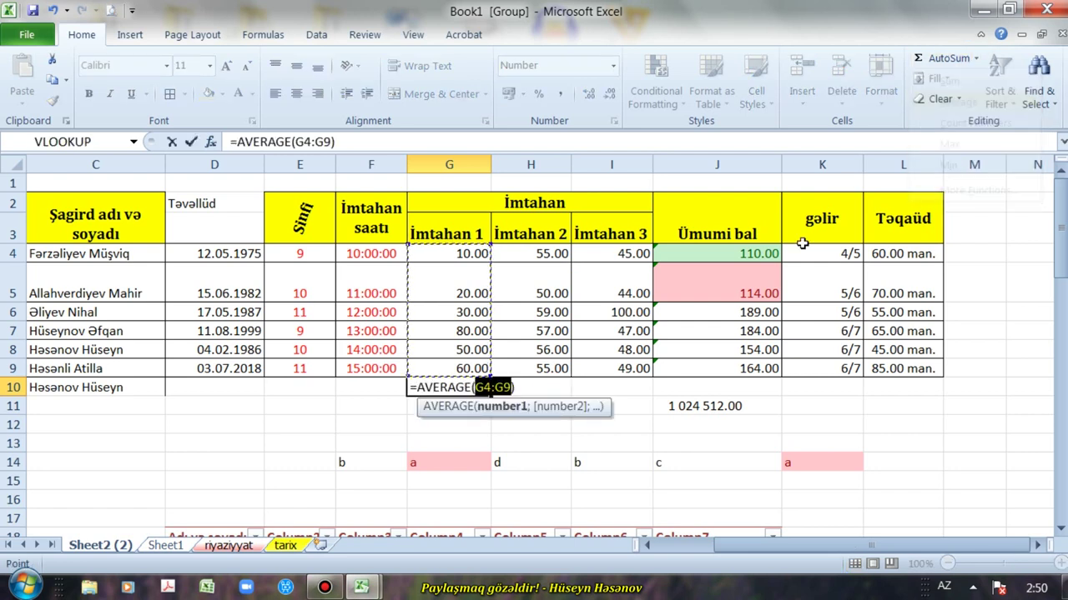
key(Return)
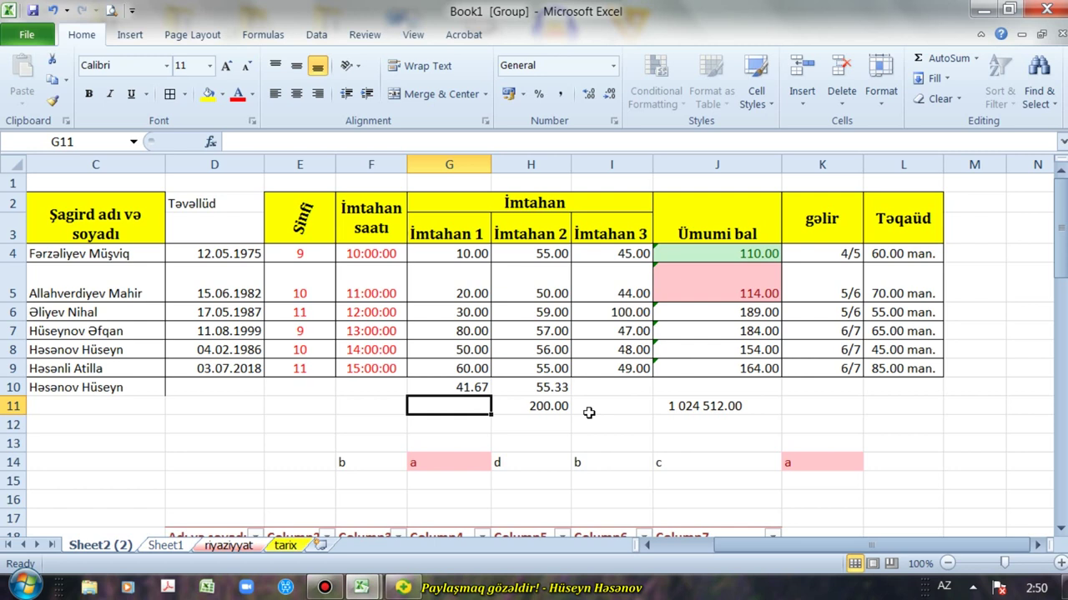
Step: Put =COUNT(L4:L9) in L10 to count the Təqaüd values, giving 6
click(976, 60)
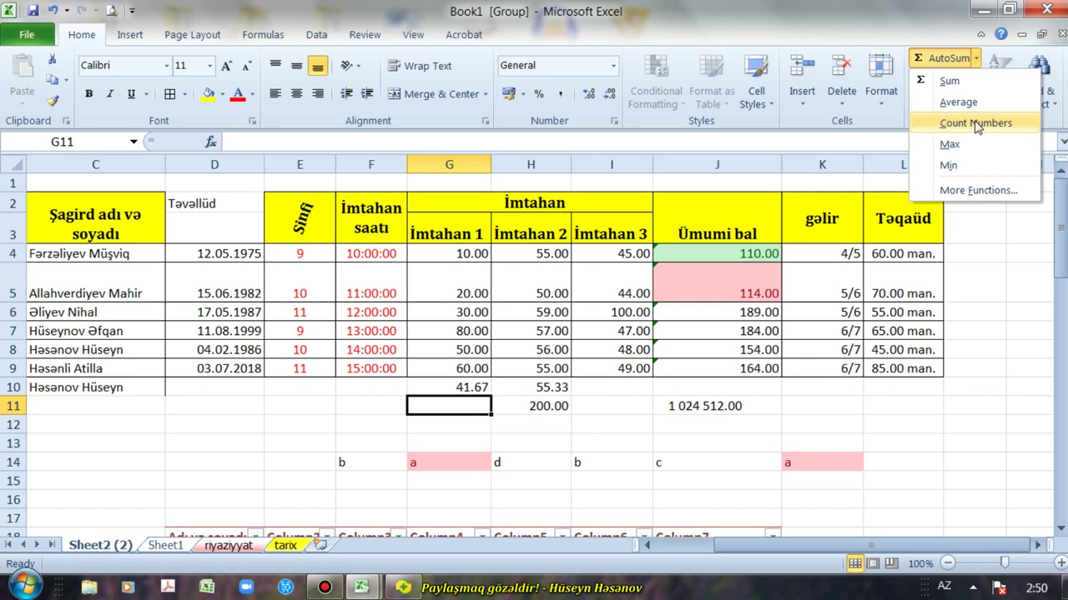
click(962, 344)
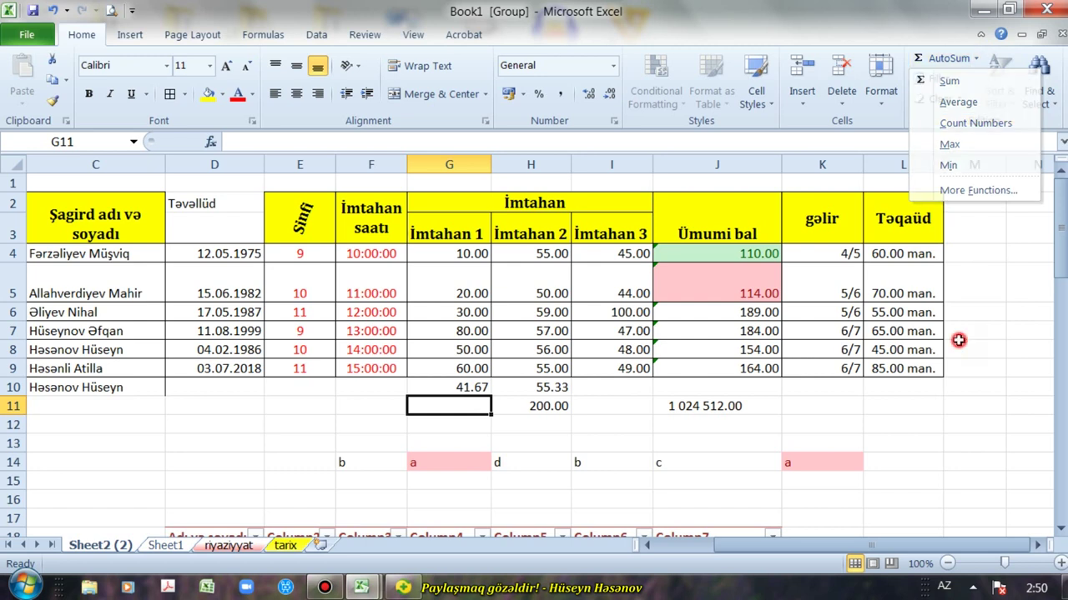
click(907, 388)
click(975, 58)
click(969, 119)
key(Return)
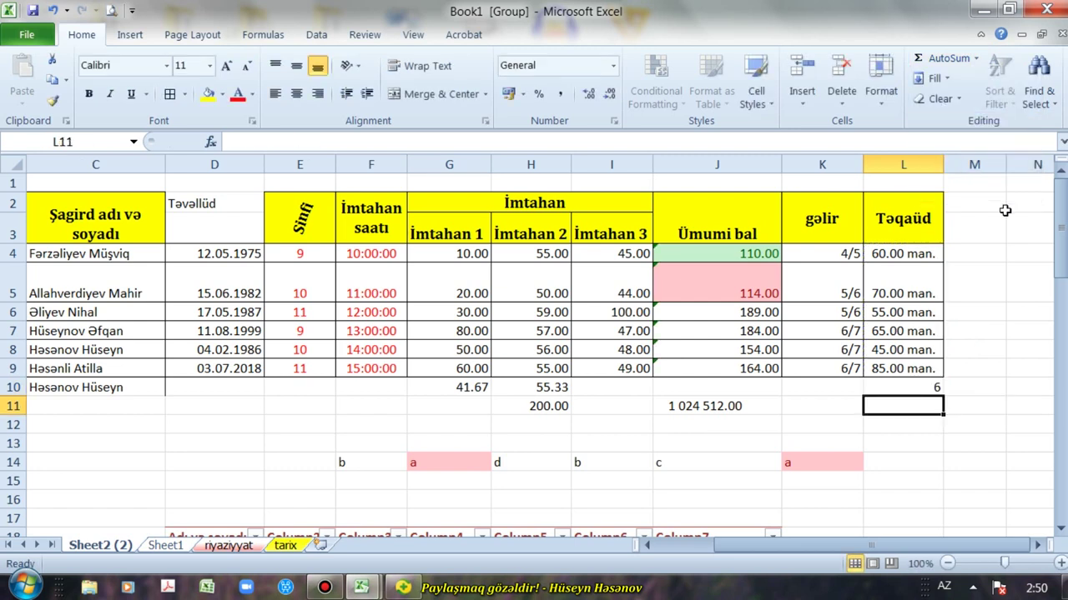
click(923, 386)
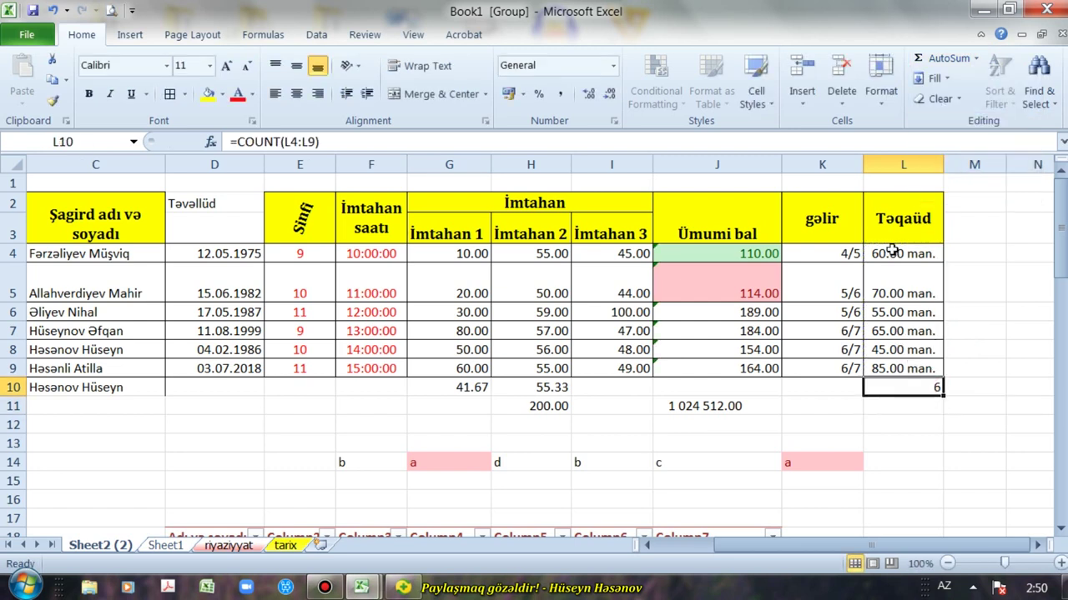
drag(891, 250, 895, 368)
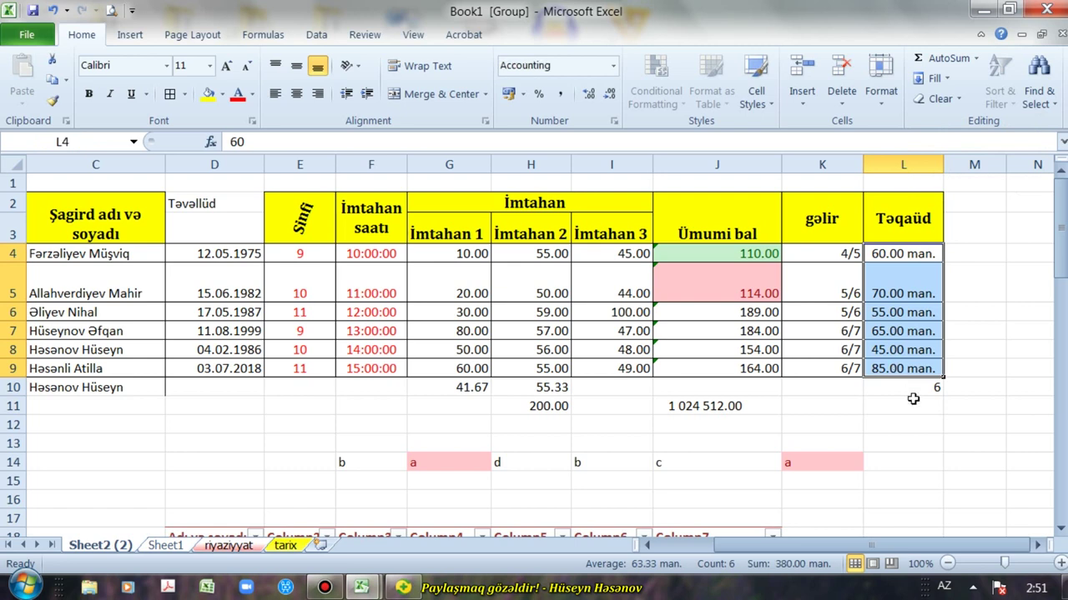
Step: Put =MAX(I4:I9) in I10 for İmtahan 3, returning 100.00
click(912, 403)
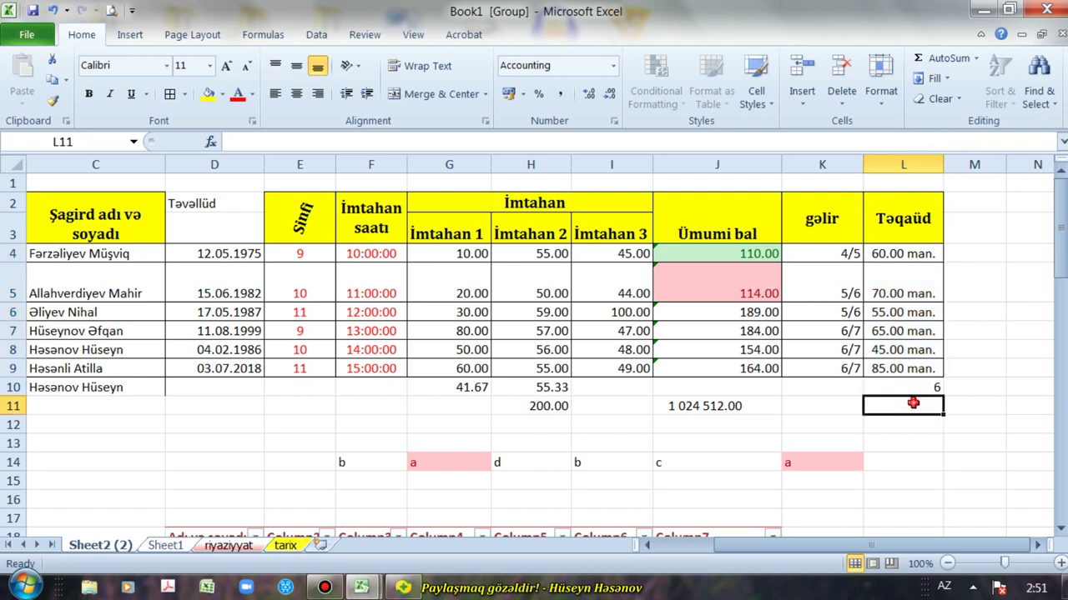
click(975, 58)
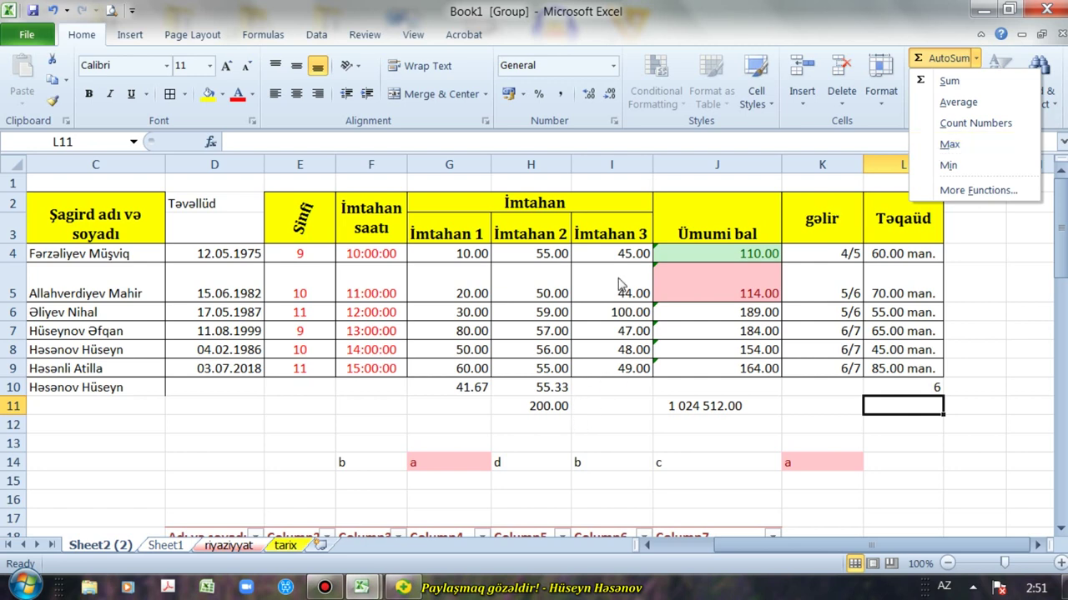
click(610, 385)
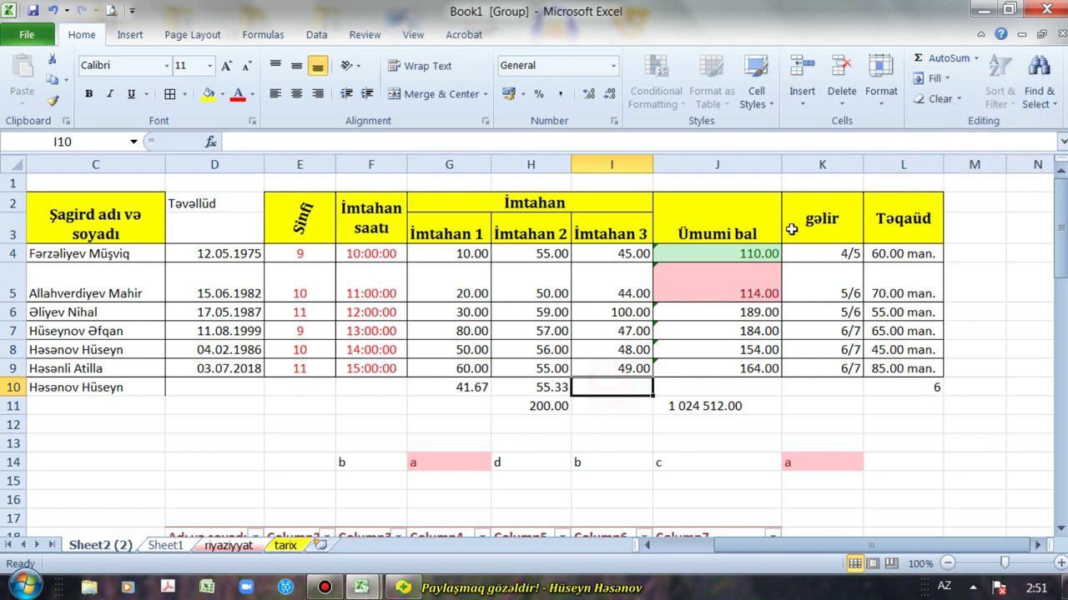
click(974, 60)
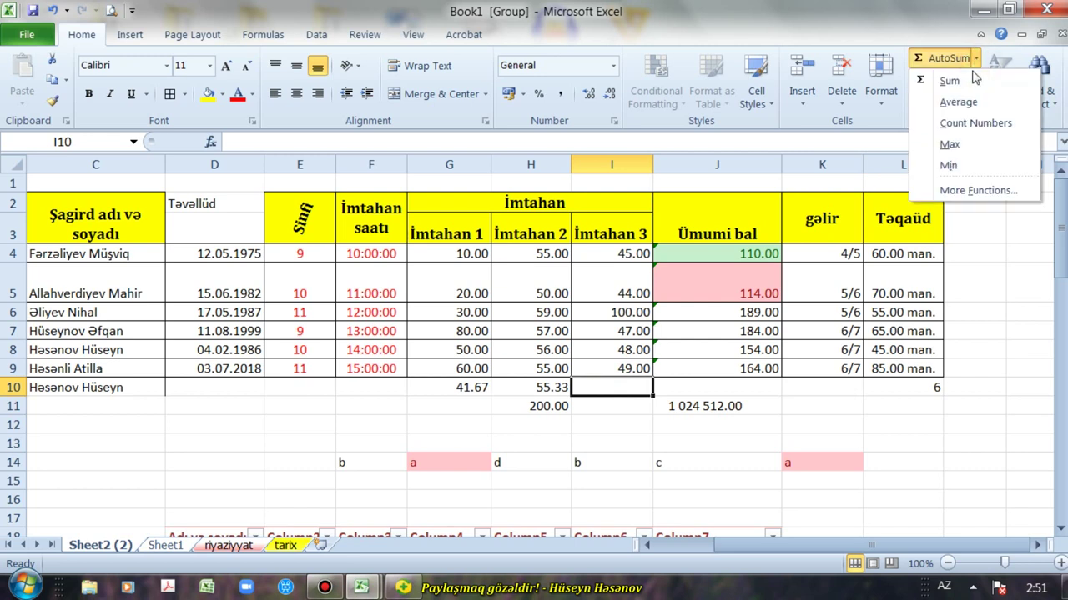
click(944, 144)
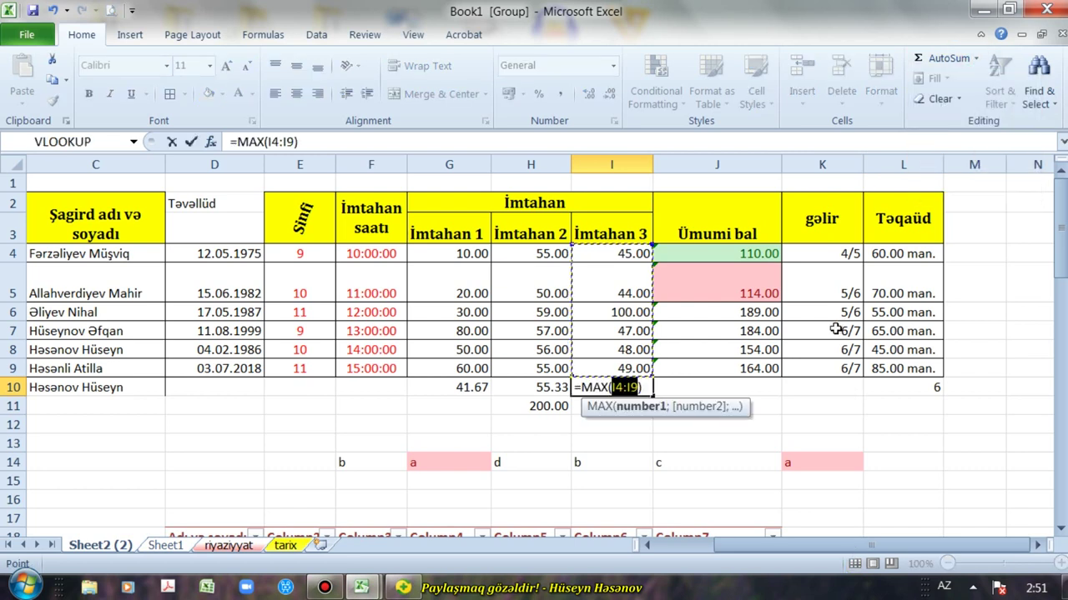
key(Return)
click(631, 388)
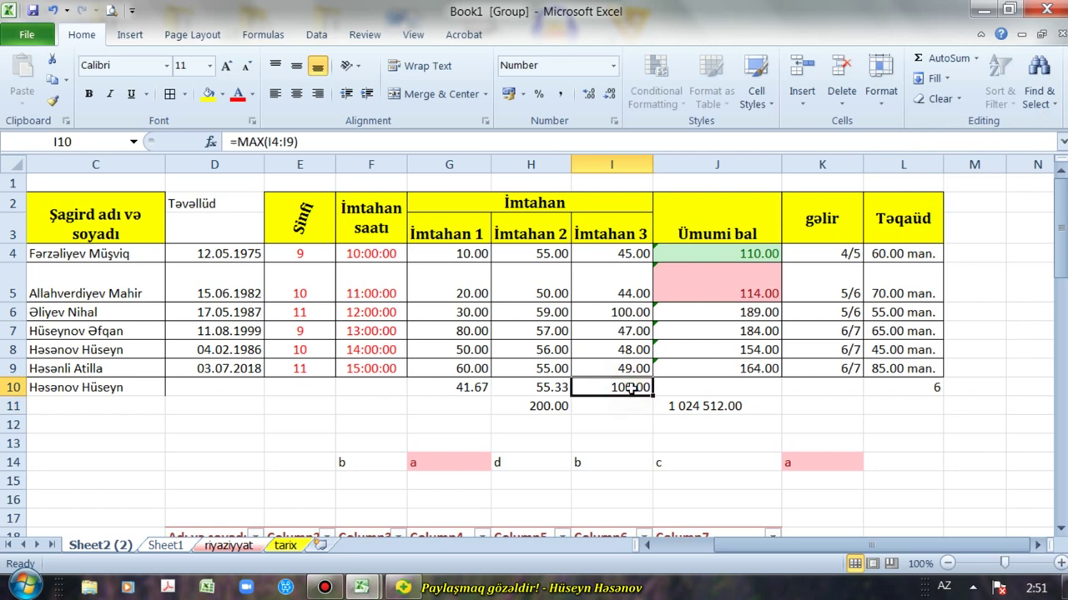
click(631, 310)
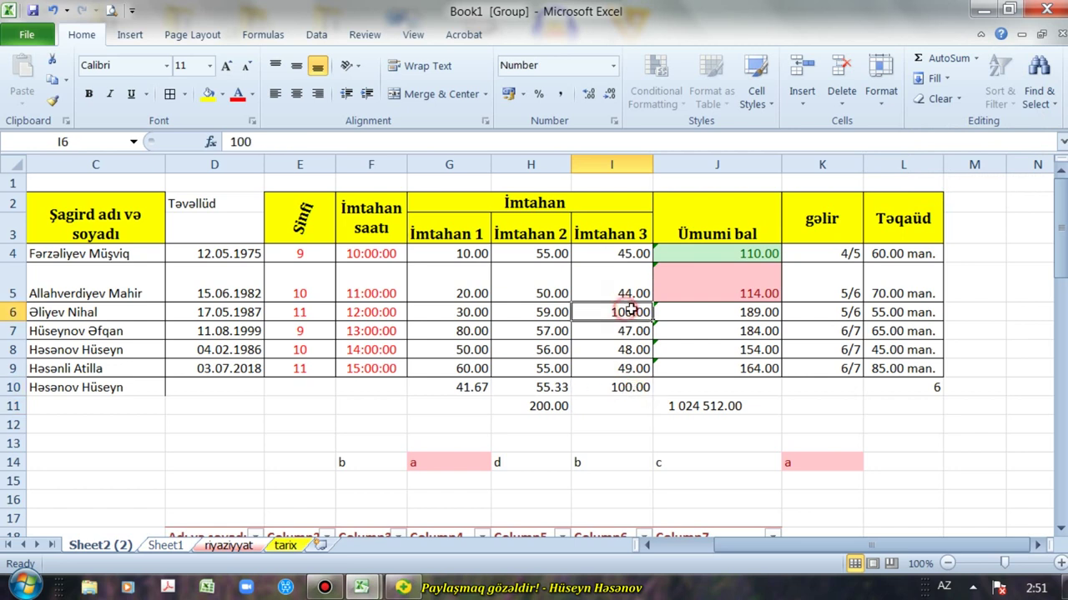
Step: Put =MIN(I4:I10) in I11, returning 44.00, and verify the formula
click(617, 404)
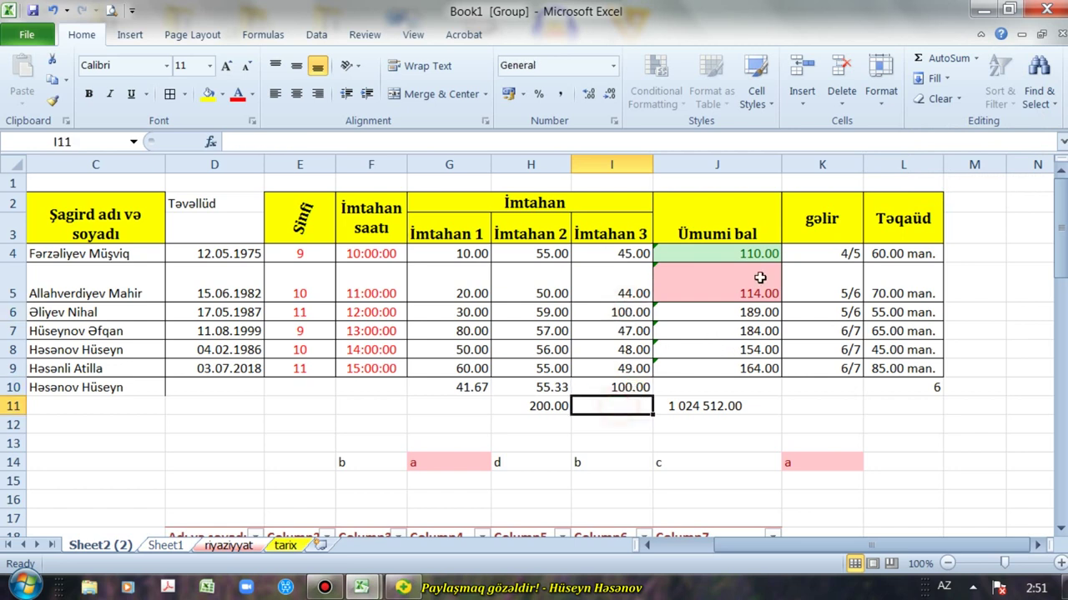
click(975, 58)
click(949, 166)
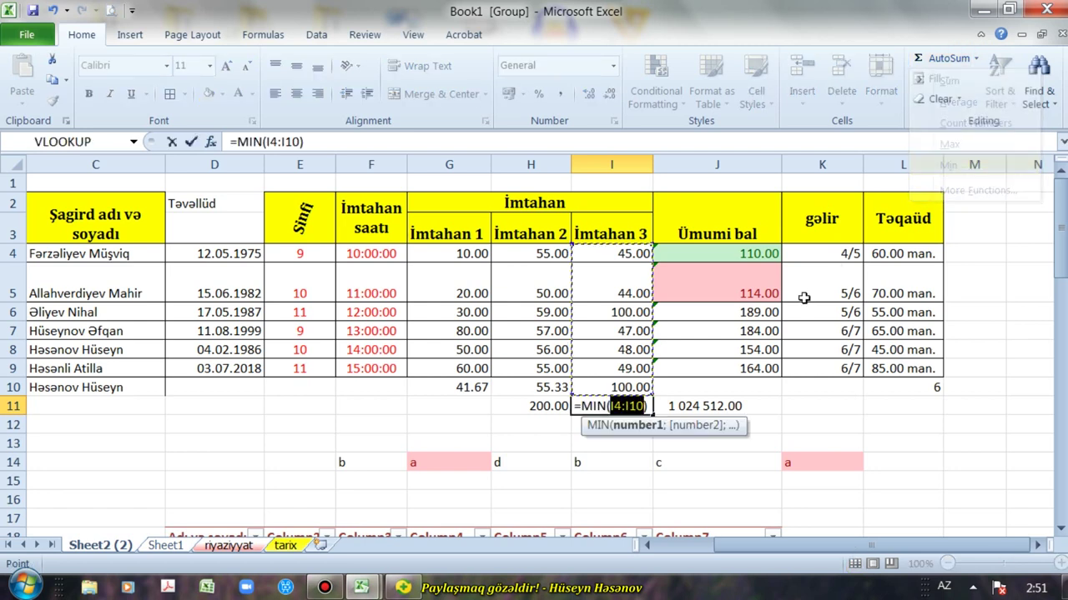
key(Return)
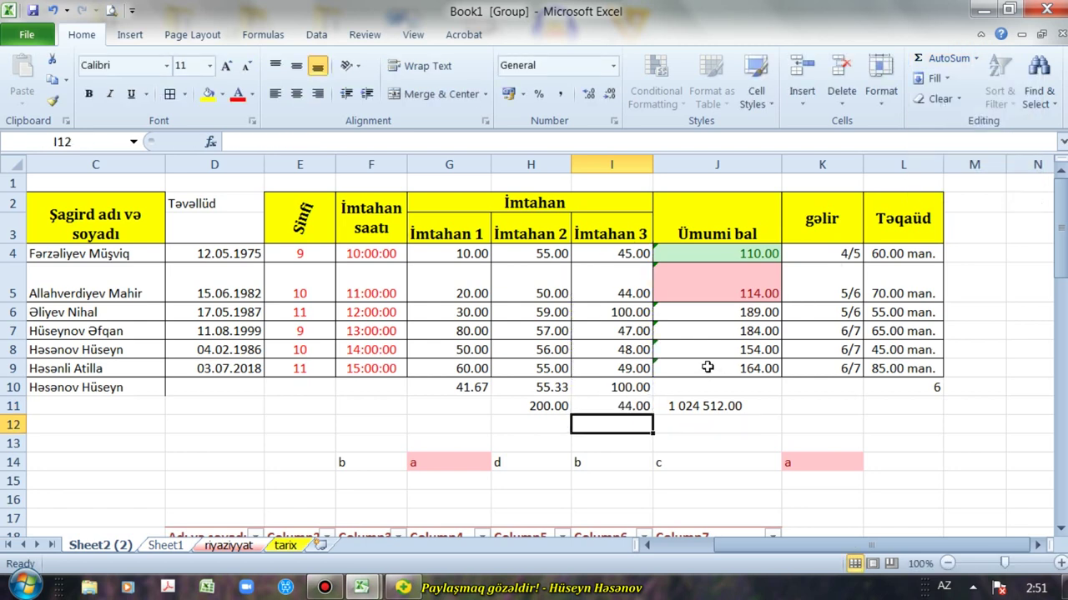
drag(625, 254, 617, 385)
click(623, 406)
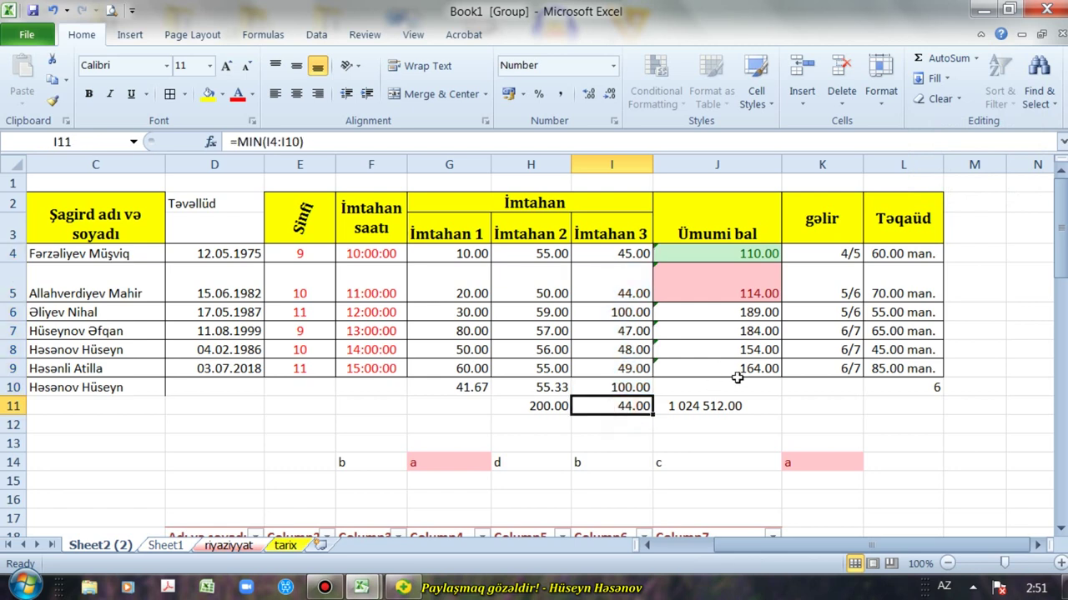
click(959, 100)
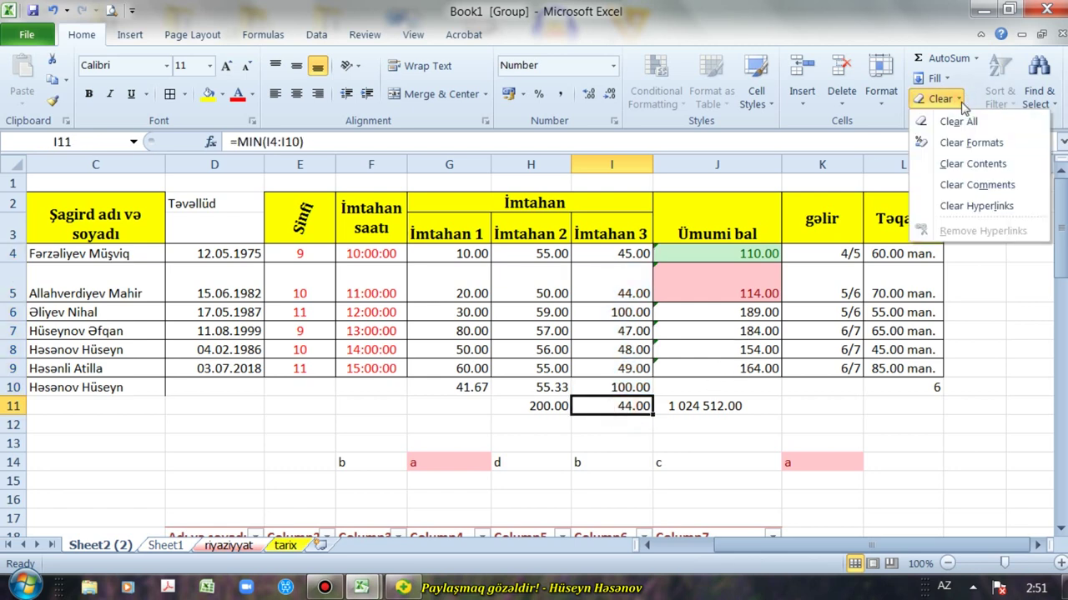
click(993, 311)
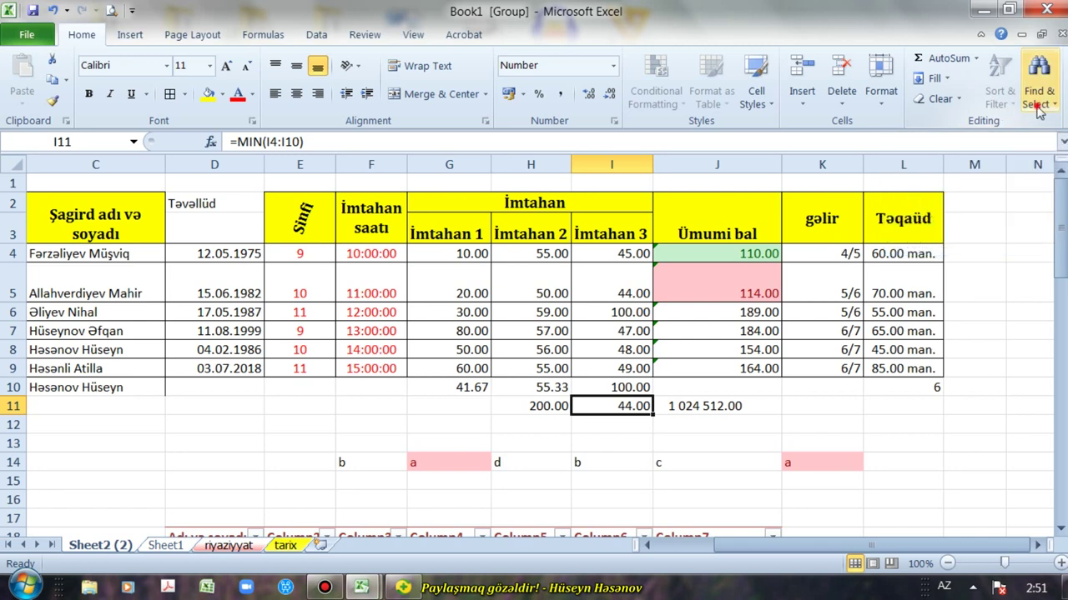
Step: Use Find to search for the student's first name, landing on cell C5, then close the dialog
click(1038, 107)
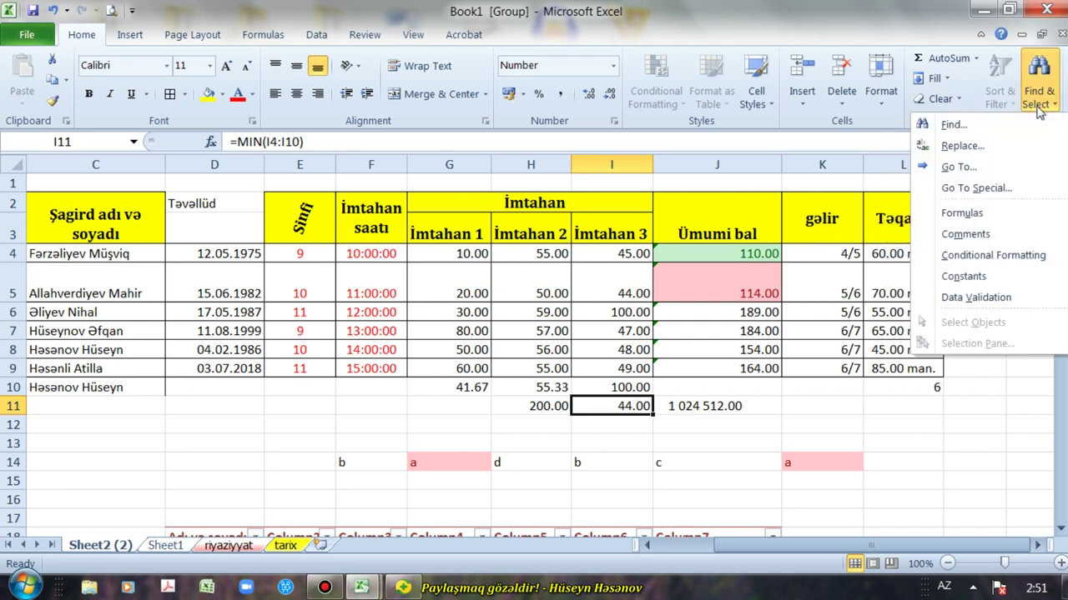
click(949, 125)
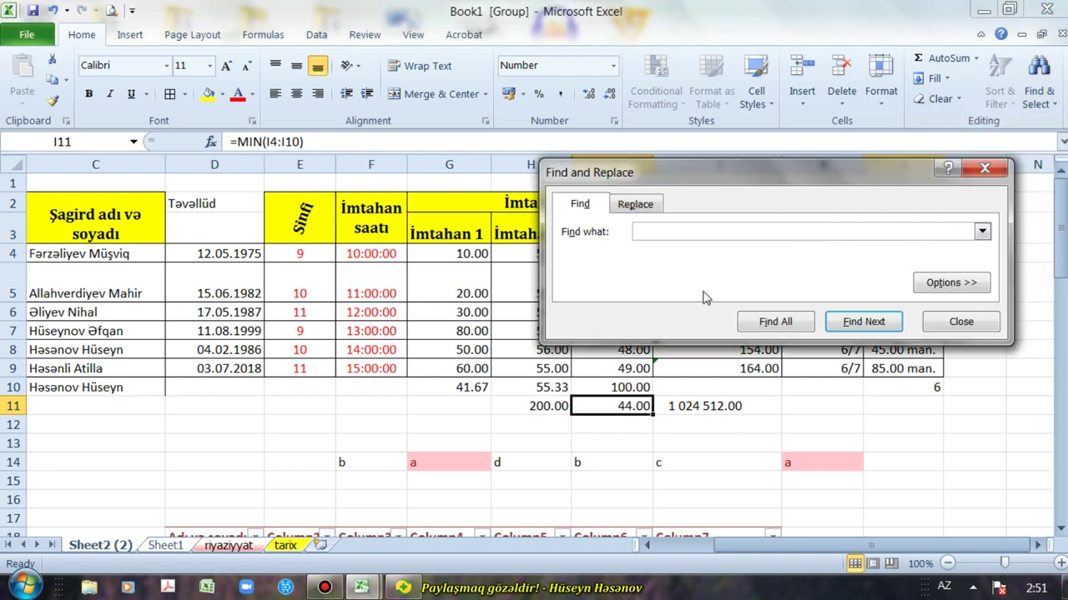
click(701, 237)
click(744, 233)
click(637, 204)
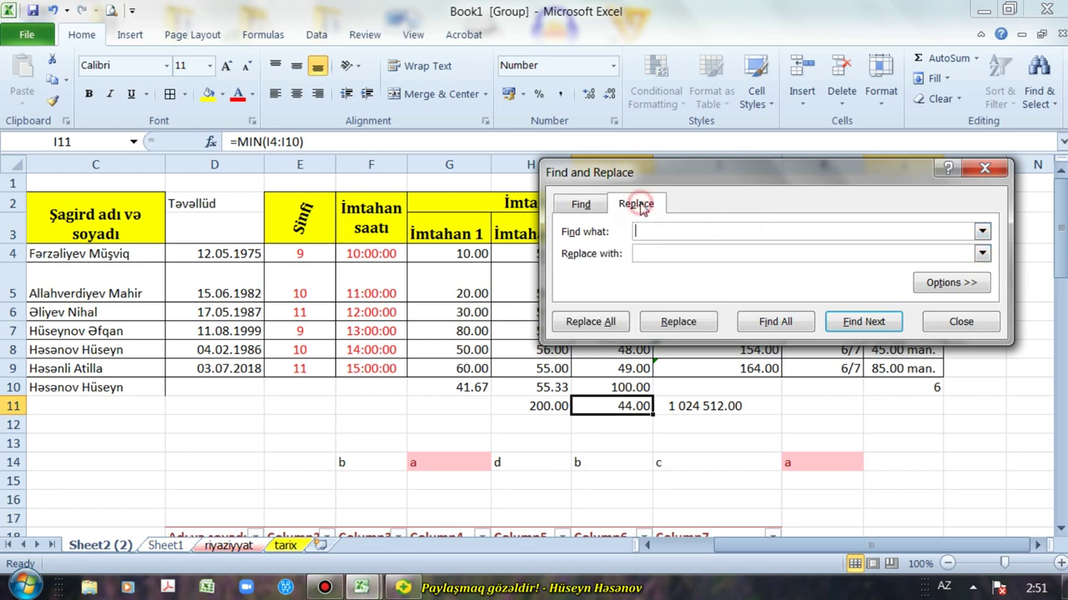
click(579, 204)
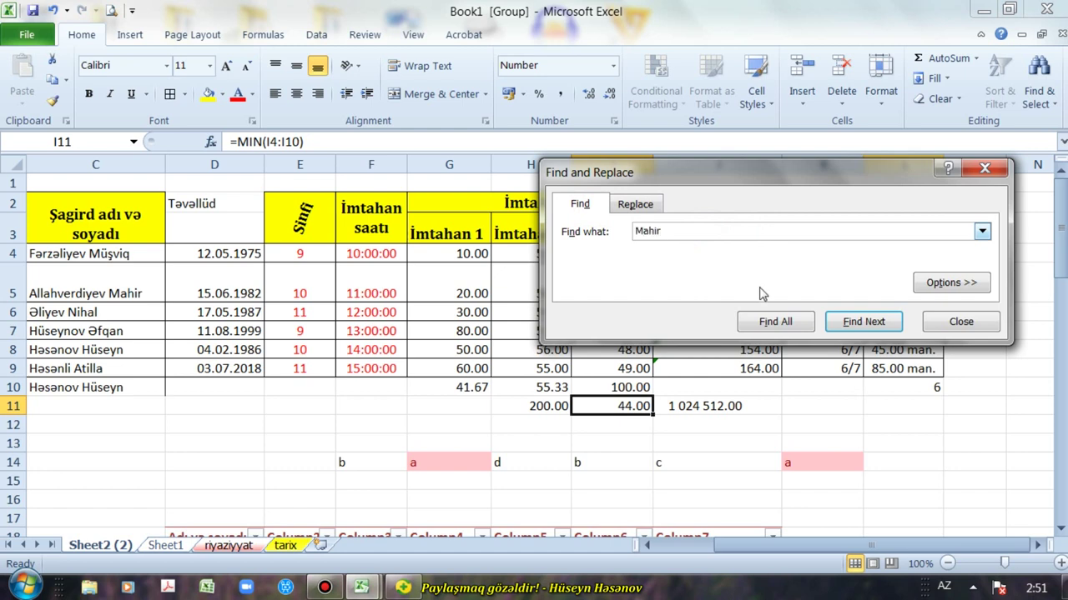
click(848, 325)
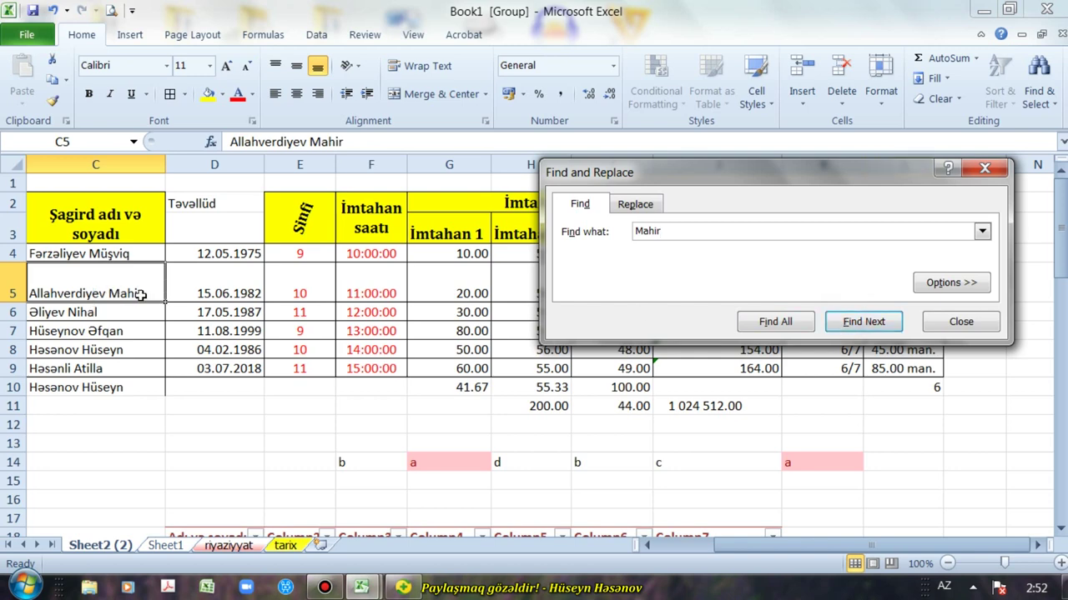
click(957, 322)
click(1037, 94)
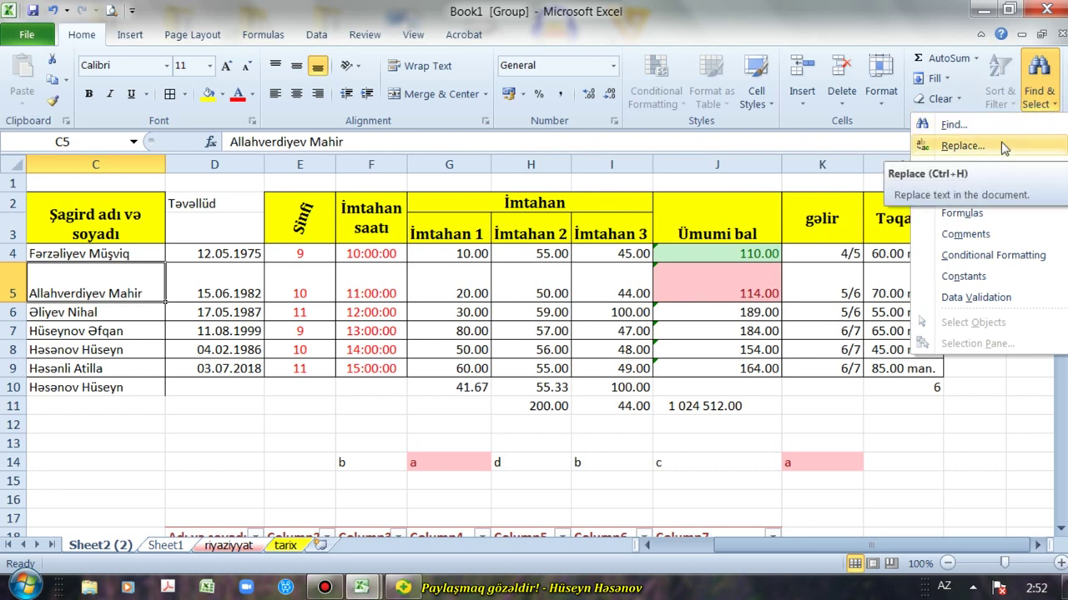
click(963, 146)
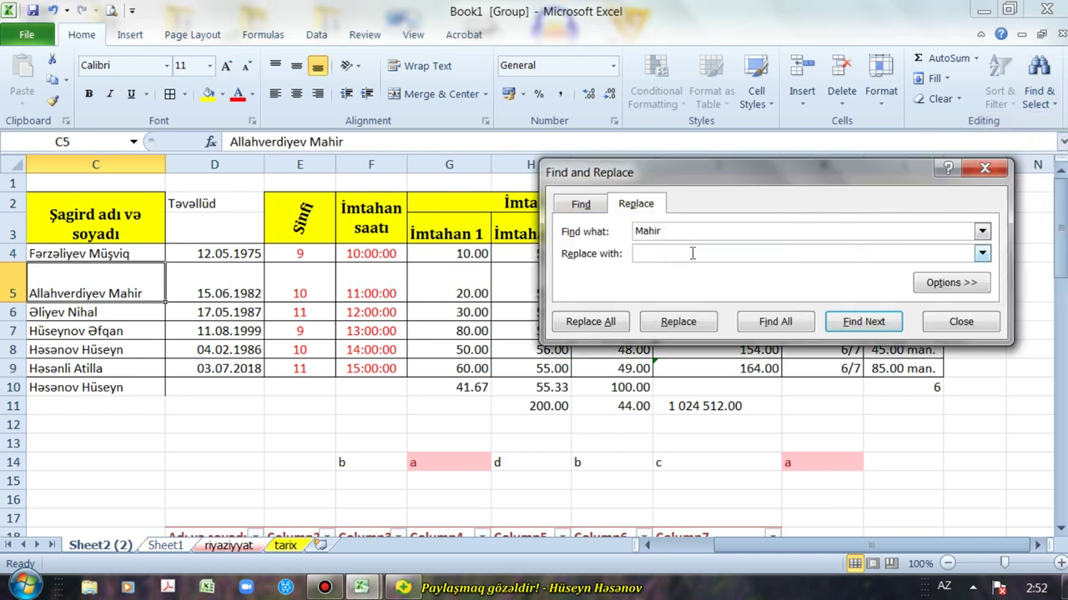
click(944, 253)
click(872, 327)
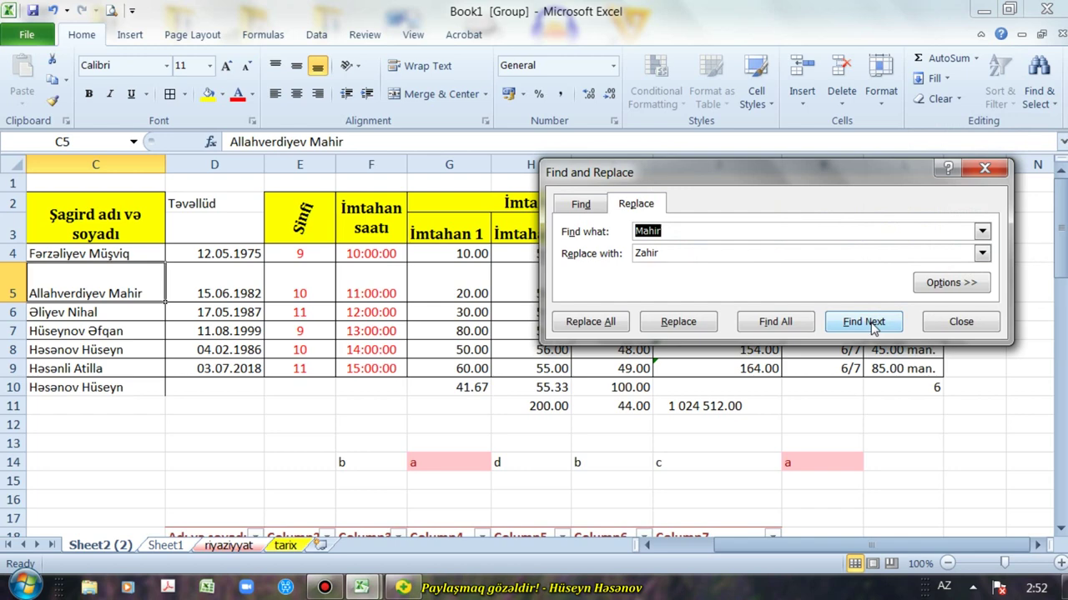
click(690, 327)
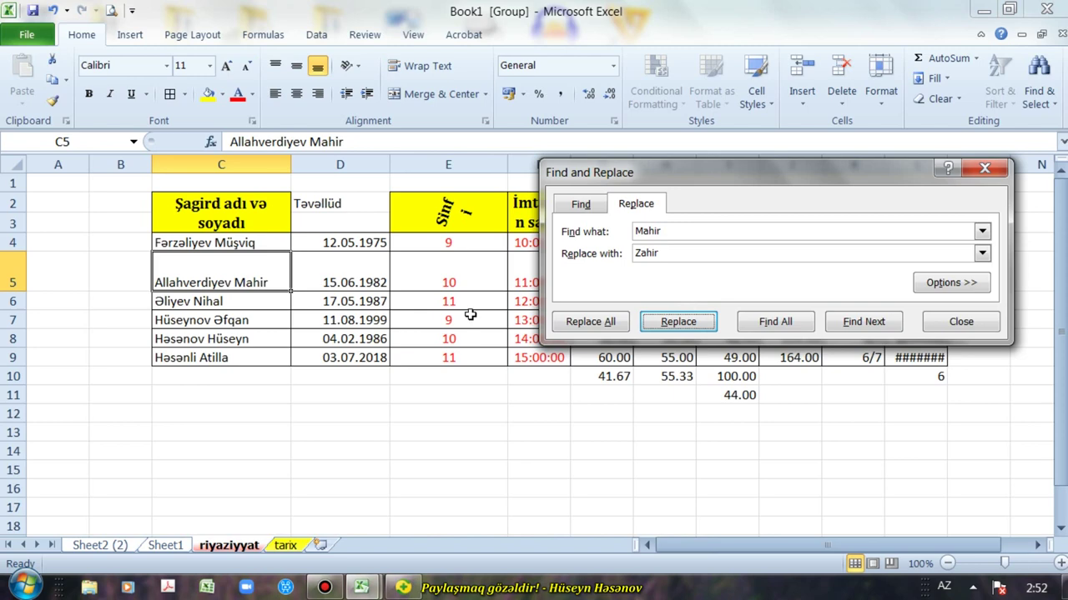
click(686, 325)
click(685, 326)
click(682, 326)
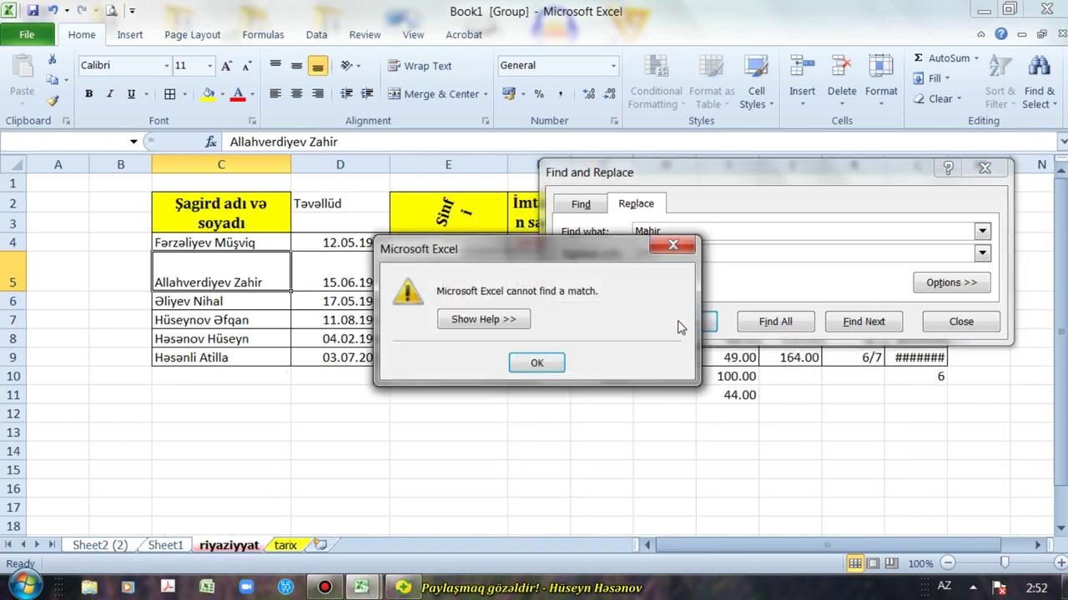
click(534, 363)
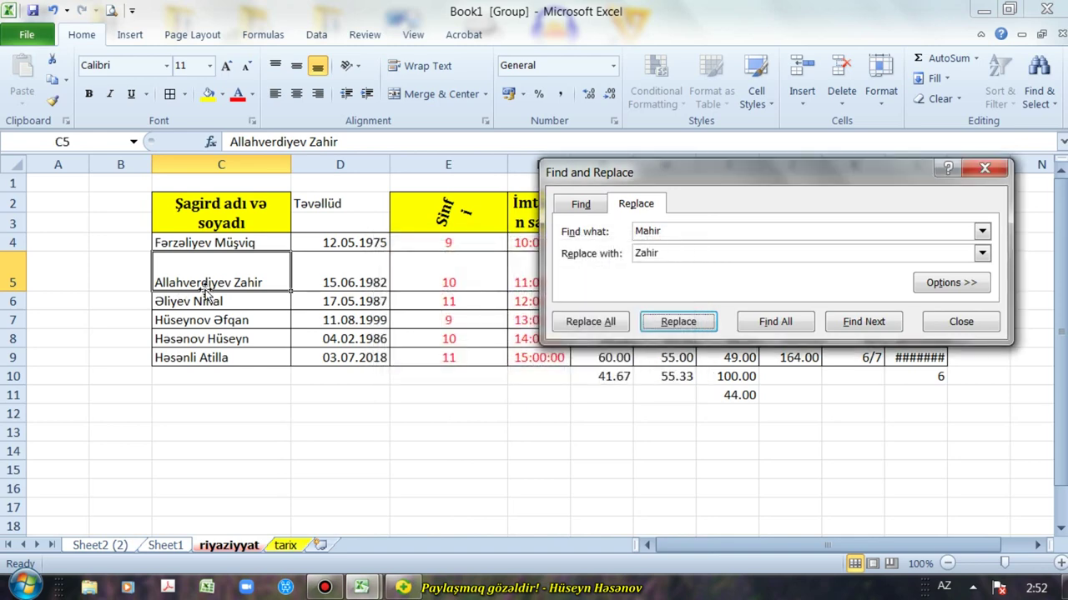
click(960, 322)
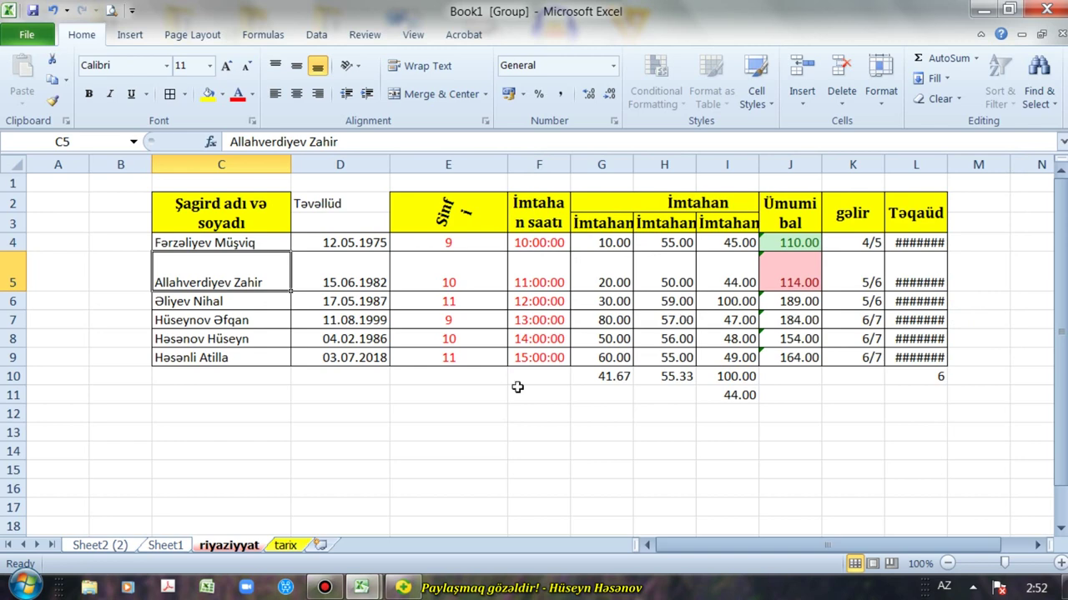
Step: Jump to cell A5 by entering A5 as the Go To reference
click(1041, 108)
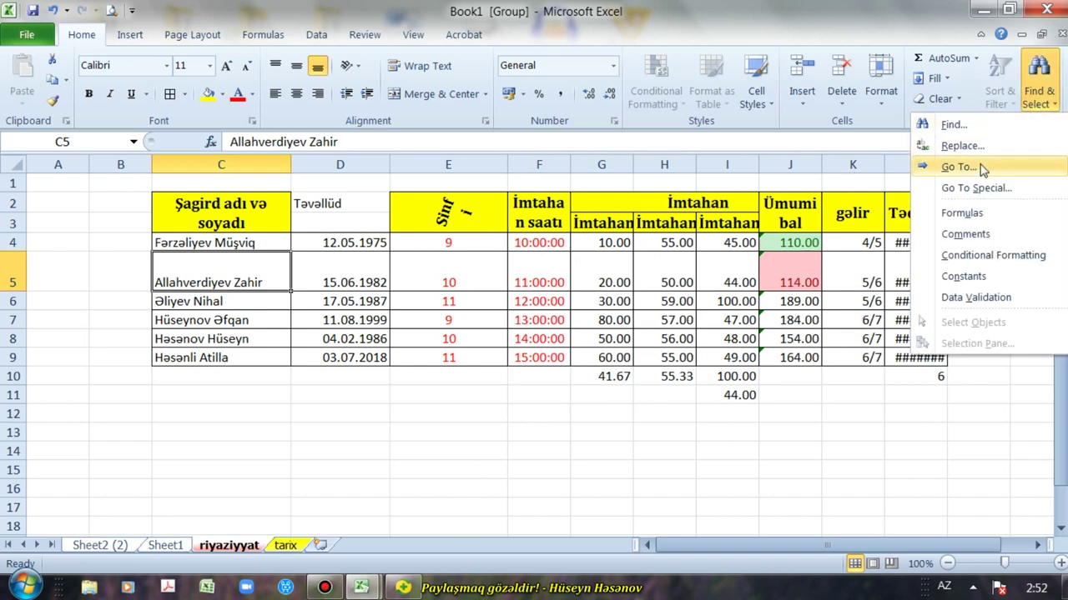
click(959, 167)
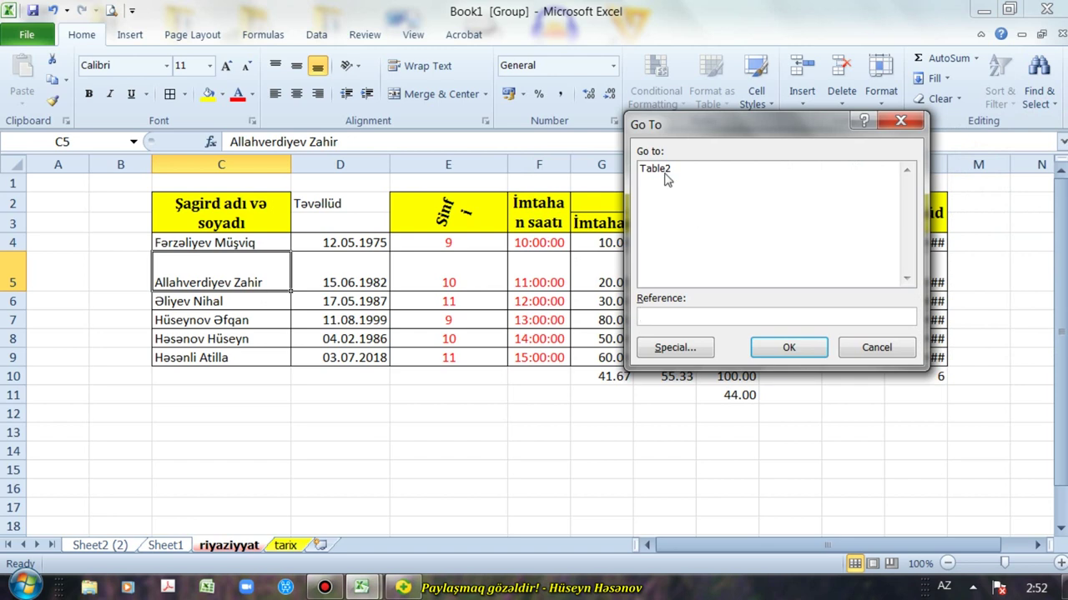
click(687, 314)
click(762, 345)
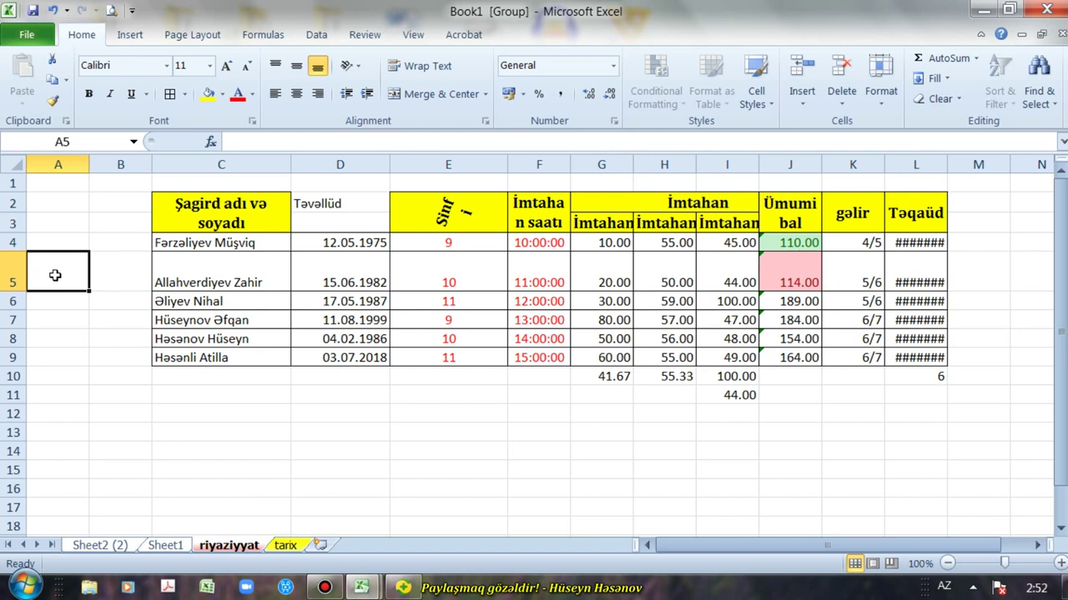
click(1047, 106)
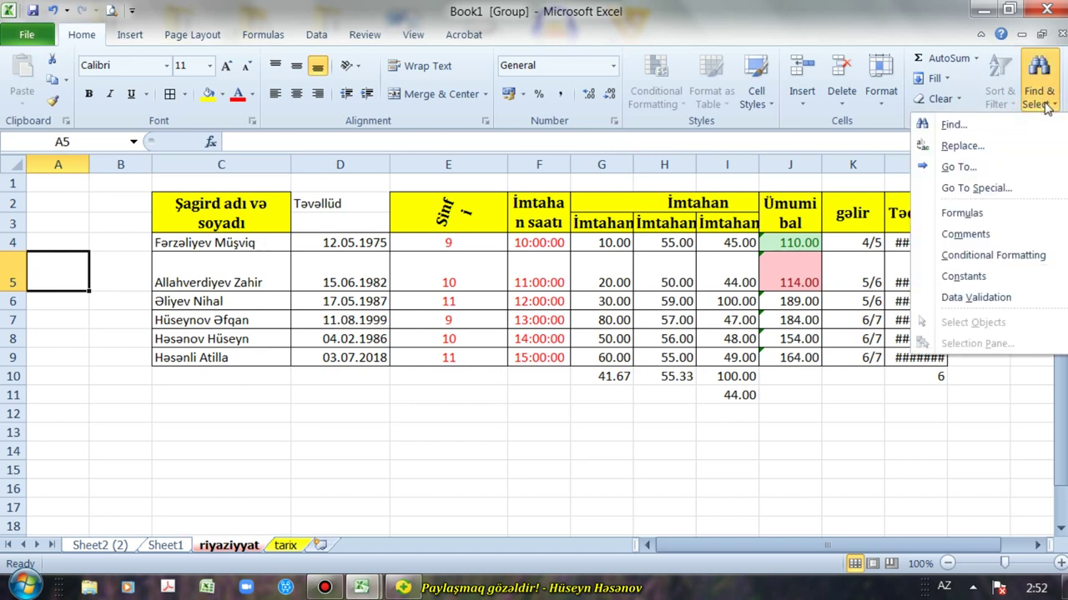
Step: Select every formula cell on the riyaziyyat sheet with Go To Special > Formulas
click(978, 187)
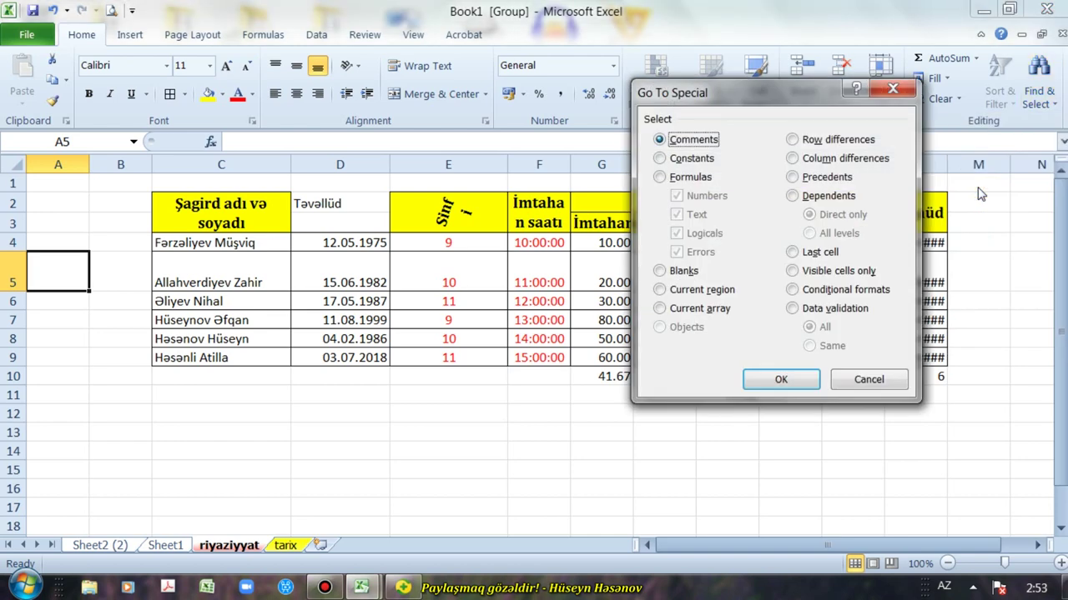
click(689, 177)
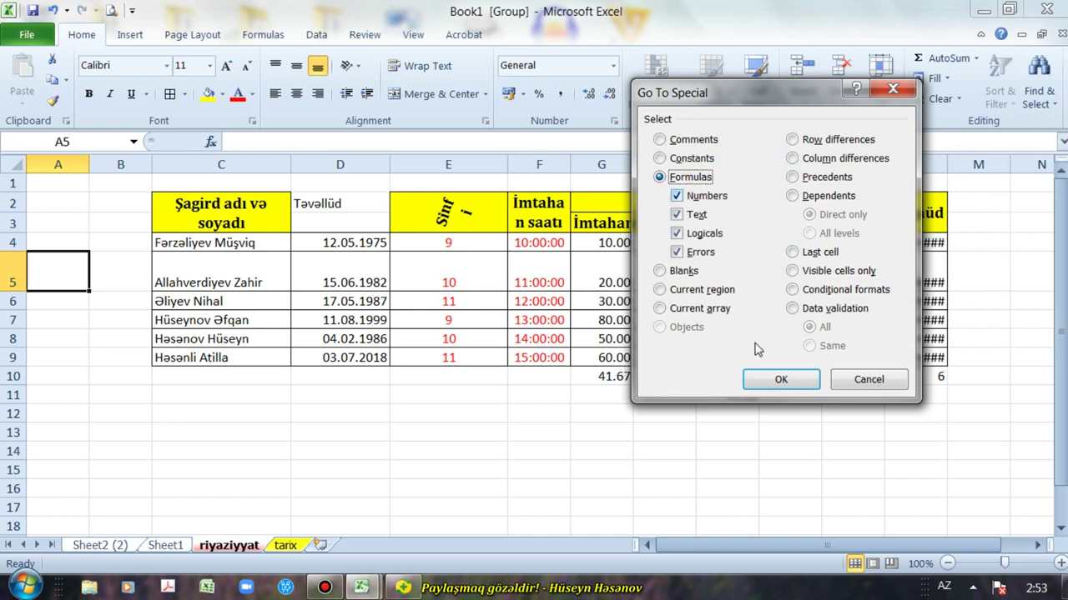
click(767, 378)
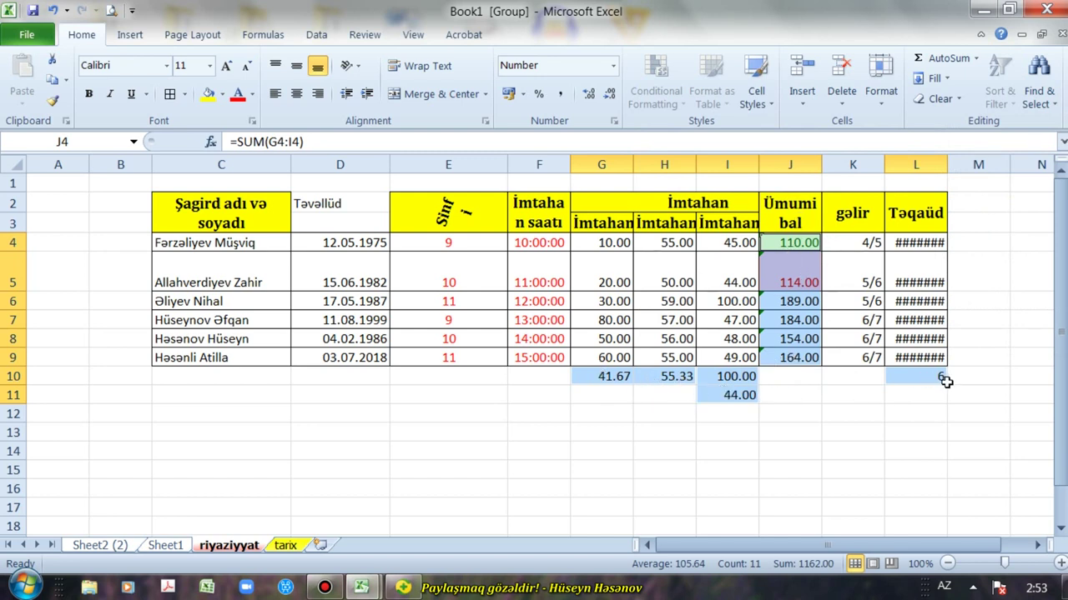
click(1037, 98)
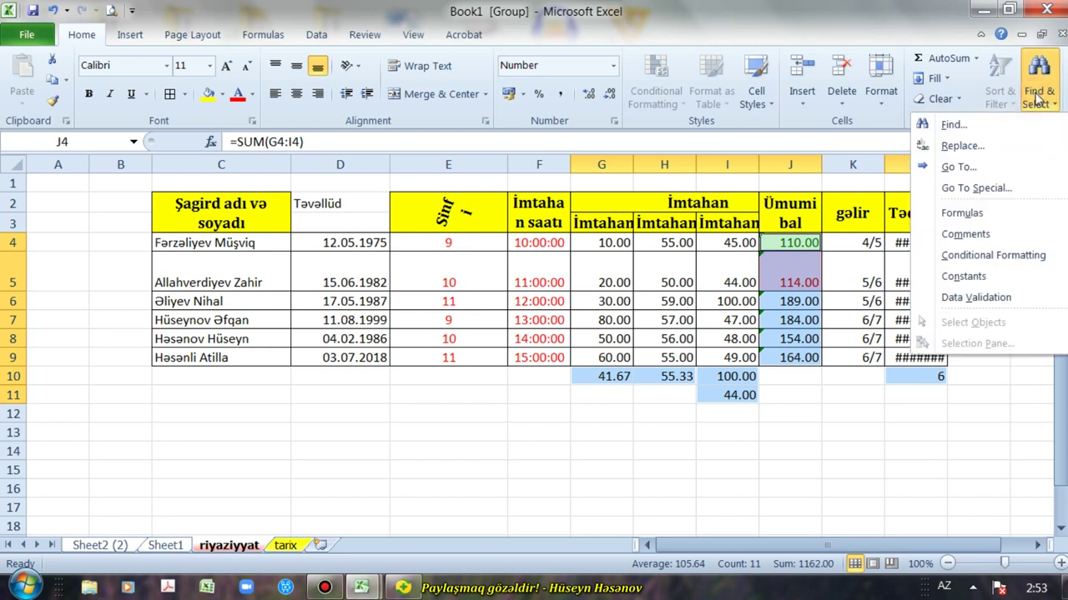
click(1037, 99)
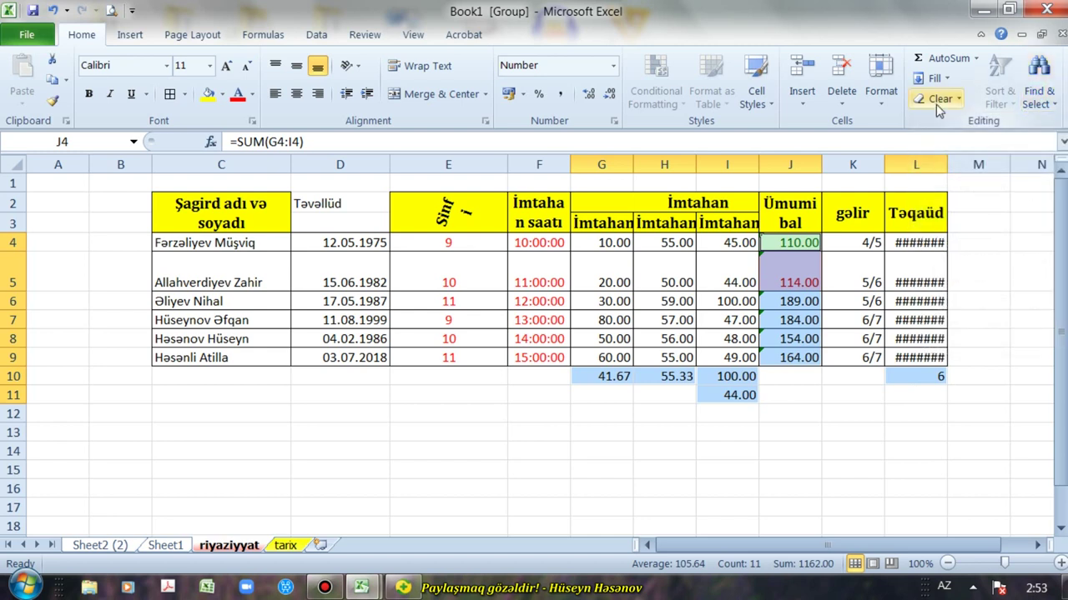
click(332, 39)
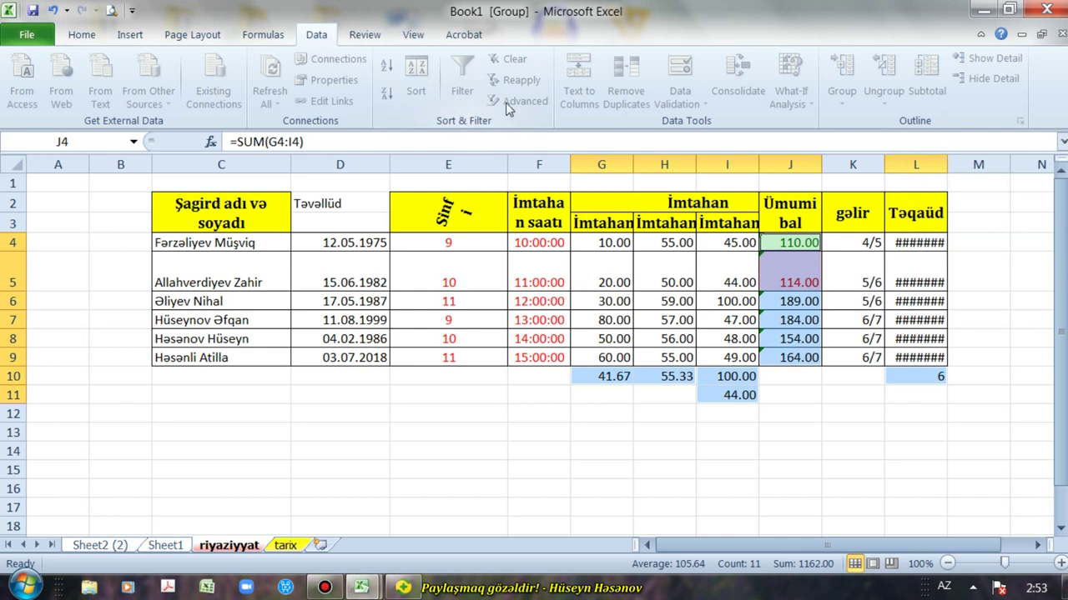
click(77, 37)
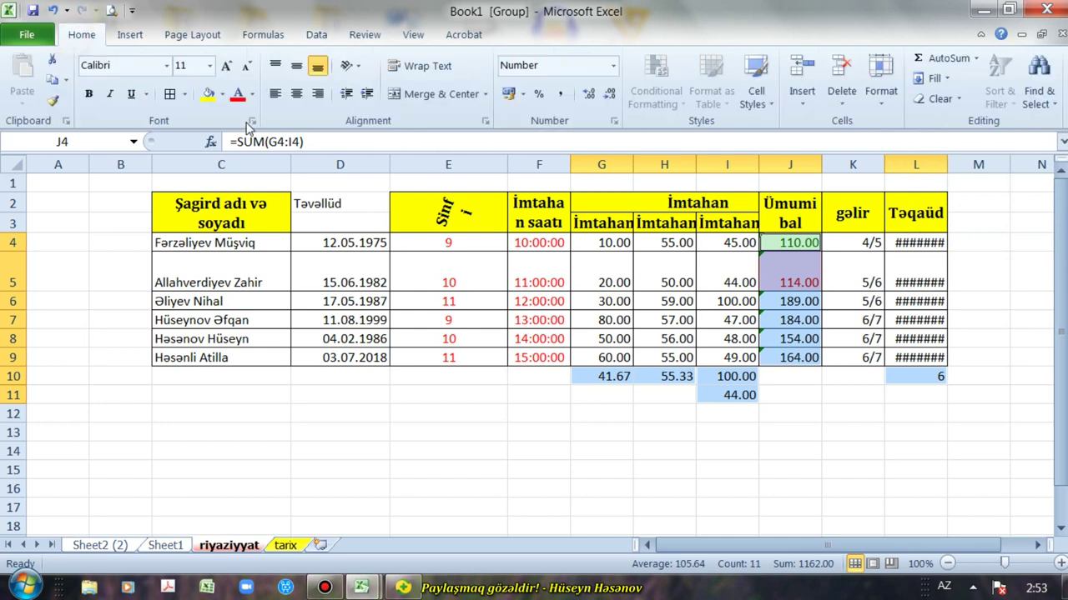